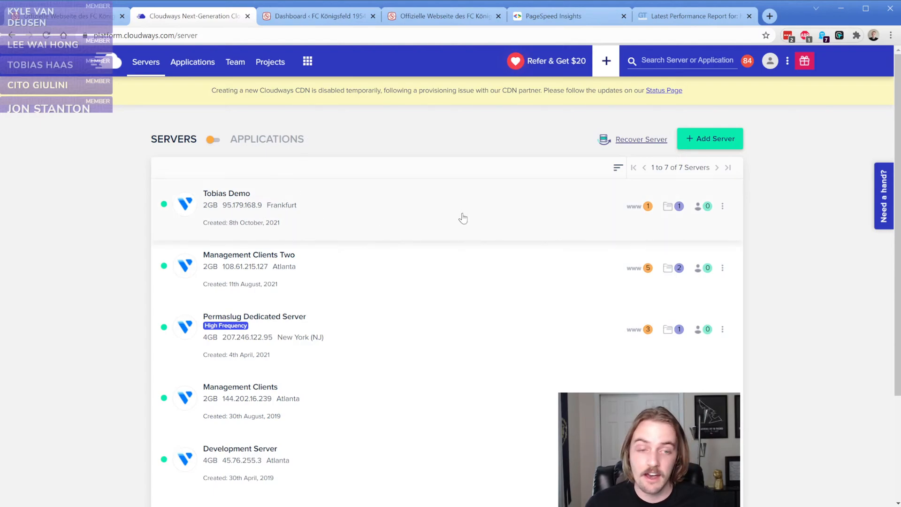
- Open the FC Konigsfeld application hosted on the 2GB Frankfurt demo server in Cloudways
{"action": "mouse_move", "coordinate": [633, 213]}
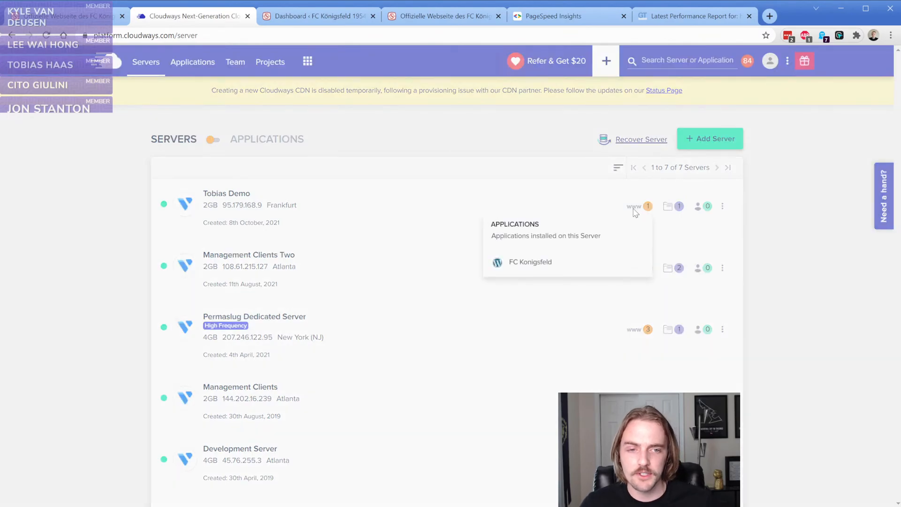
{"action": "left_click", "coordinate": [515, 267]}
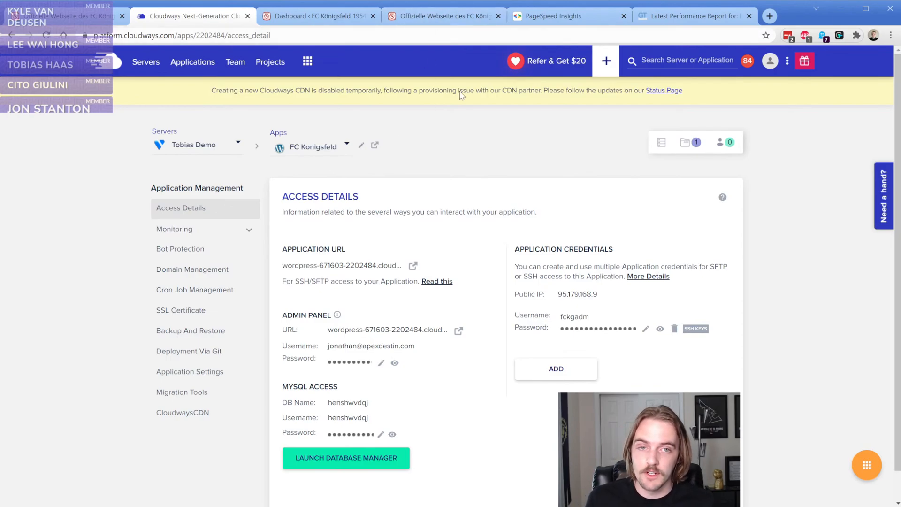
- Review the PageSpeed Insights mobile report and the GTmetrix report for fc-koenigsfeld.de, including lab data and test server location
{"action": "left_click", "coordinate": [535, 20]}
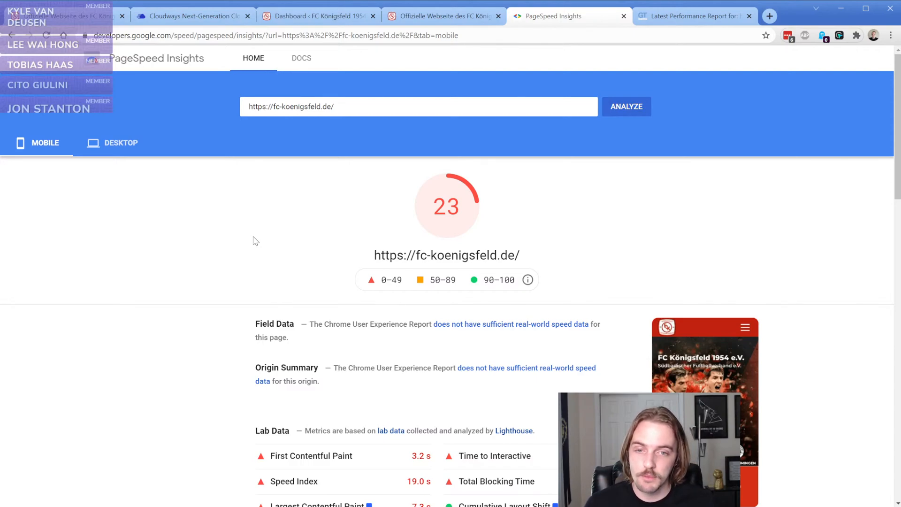
{"action": "scroll", "coordinate": [177, 316], "scroll_direction": "down", "scroll_amount": 5}
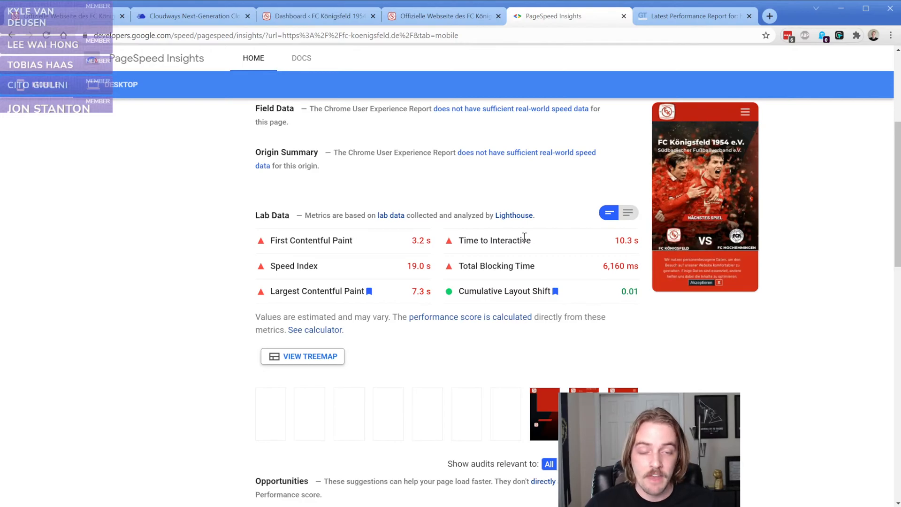
{"action": "left_click", "coordinate": [675, 19]}
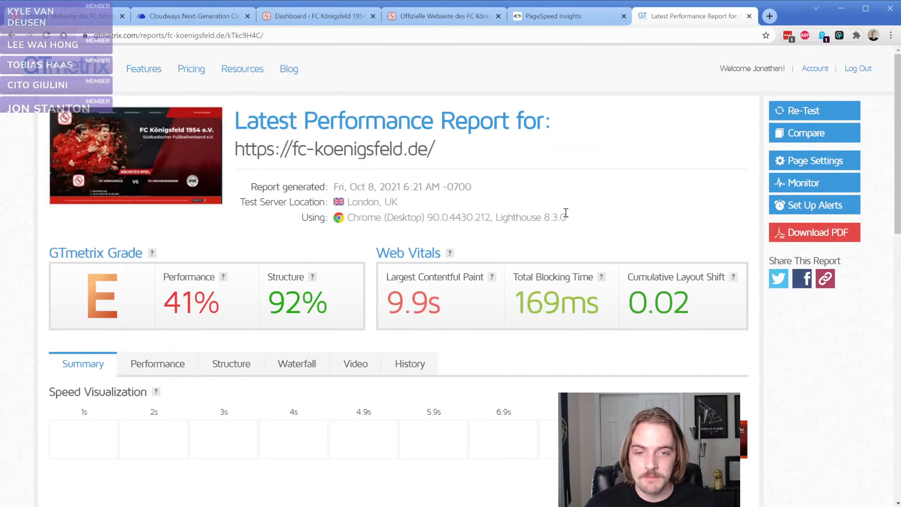
{"action": "left_click_drag", "start_coordinate": [346, 201], "coordinate": [435, 201]}
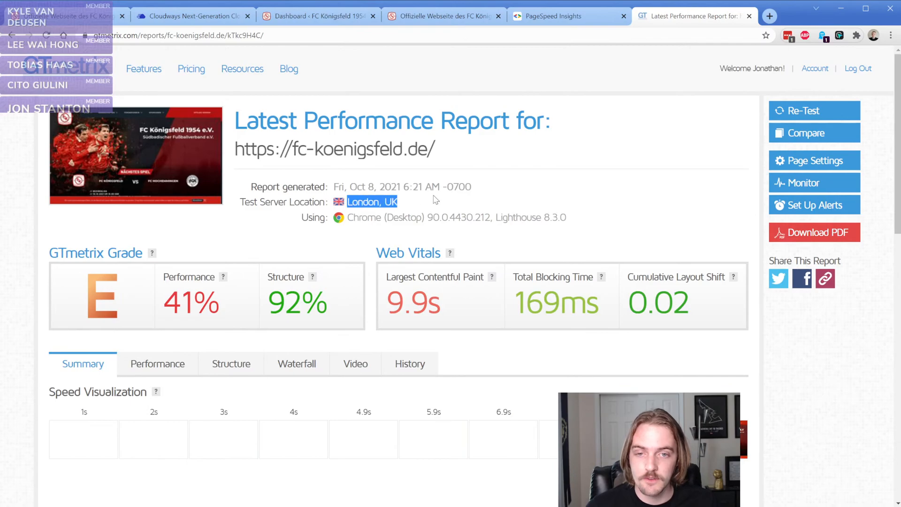
{"action": "left_click", "coordinate": [435, 204]}
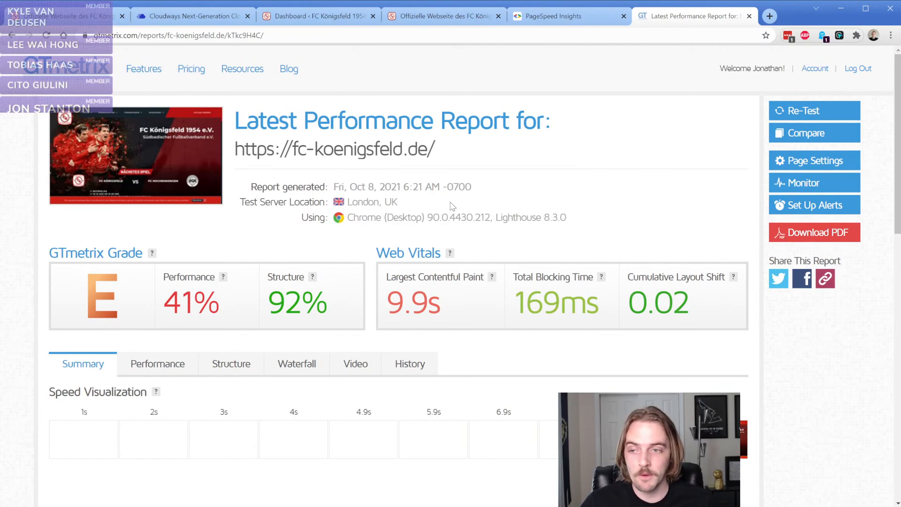
- Copy the full web address of the FC Königsfeld site copy hosted on cloudwaysapps.com
{"action": "left_click", "coordinate": [436, 19]}
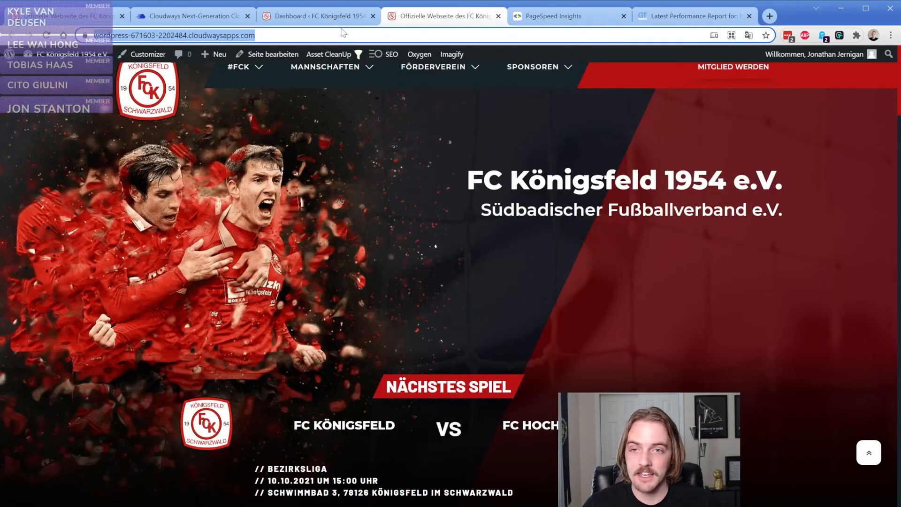
{"action": "left_click", "coordinate": [234, 41]}
{"action": "key", "text": "ctrl+c"}
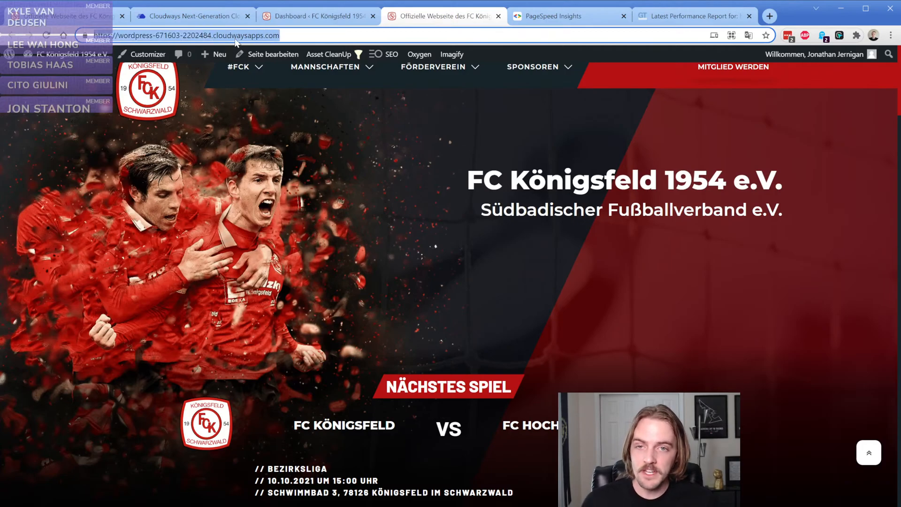
- Open the Cloudflare plugin's configuration page in the site copy's WordPress admin
{"action": "left_click", "coordinate": [308, 16]}
{"action": "mouse_move", "coordinate": [38, 296]}
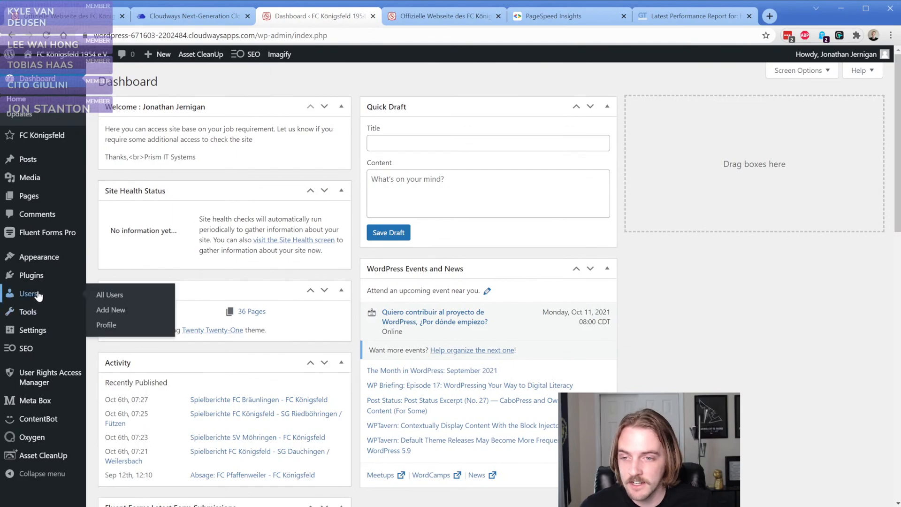
{"action": "mouse_move", "coordinate": [45, 330]}
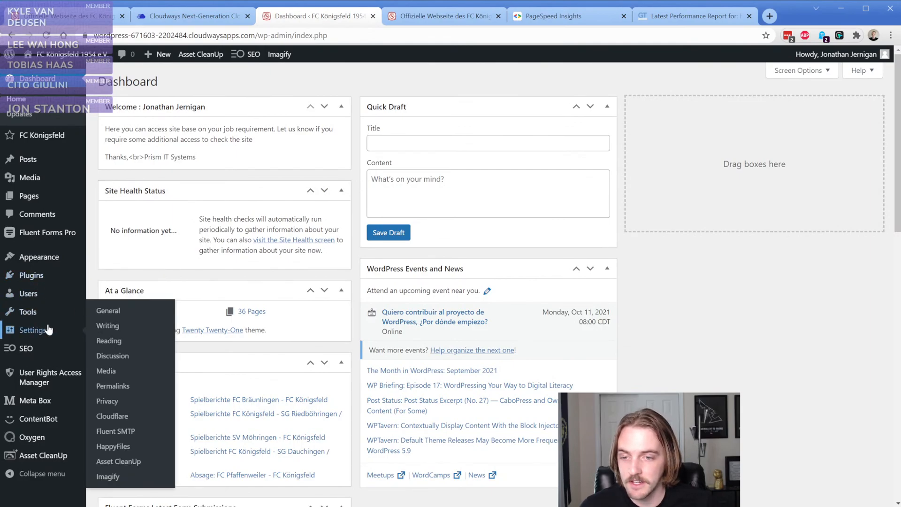
{"action": "left_click", "coordinate": [111, 416]}
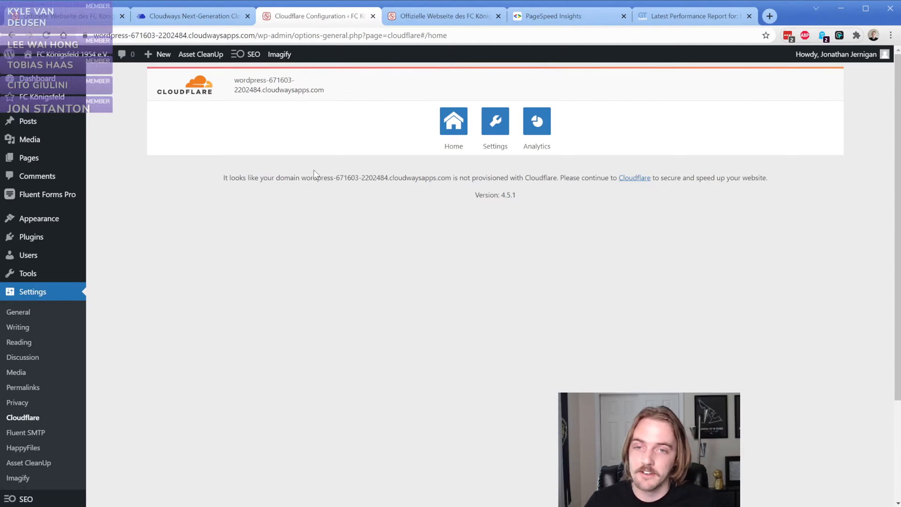
{"action": "left_click", "coordinate": [419, 17]}
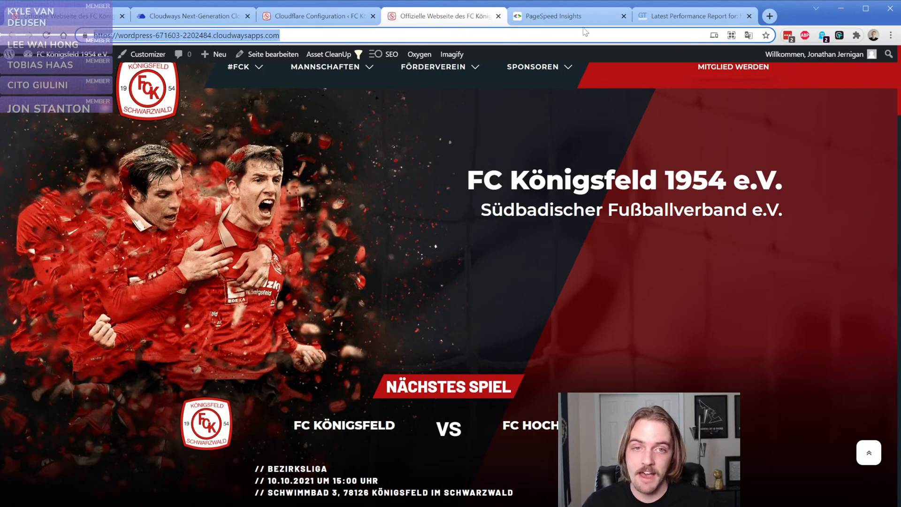
{"action": "left_click", "coordinate": [559, 22]}
{"action": "scroll", "coordinate": [327, 220], "scroll_direction": "up", "scroll_amount": 6}
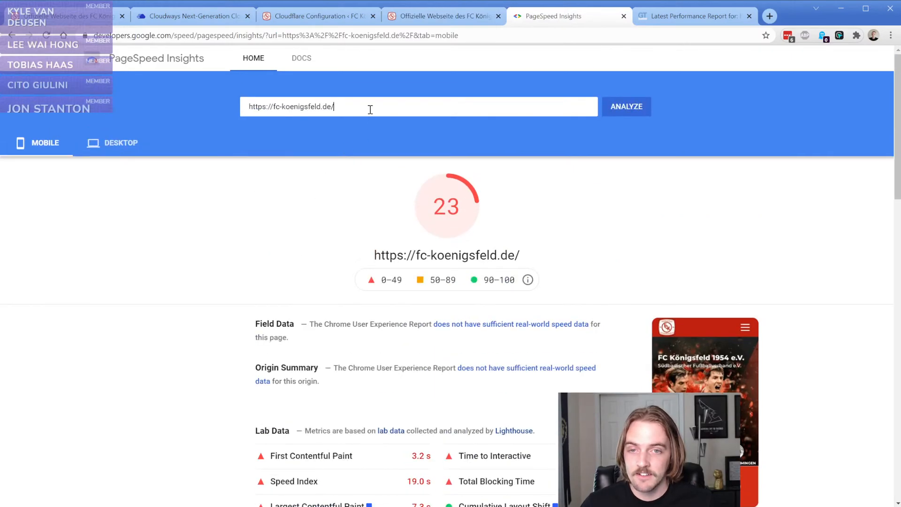
{"action": "key", "text": "ctrl+a"}
{"action": "key", "text": "ctrl+v"}
{"action": "left_click", "coordinate": [618, 107]}
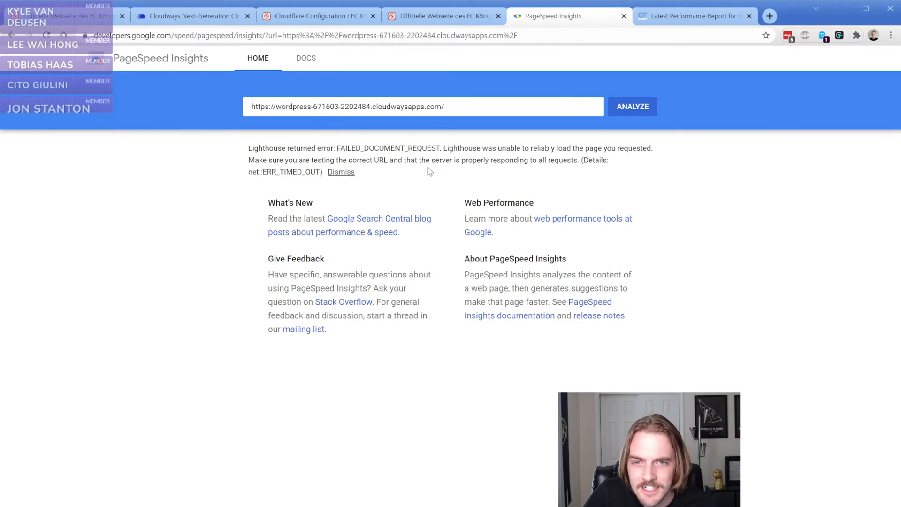
{"action": "left_click", "coordinate": [641, 108]}
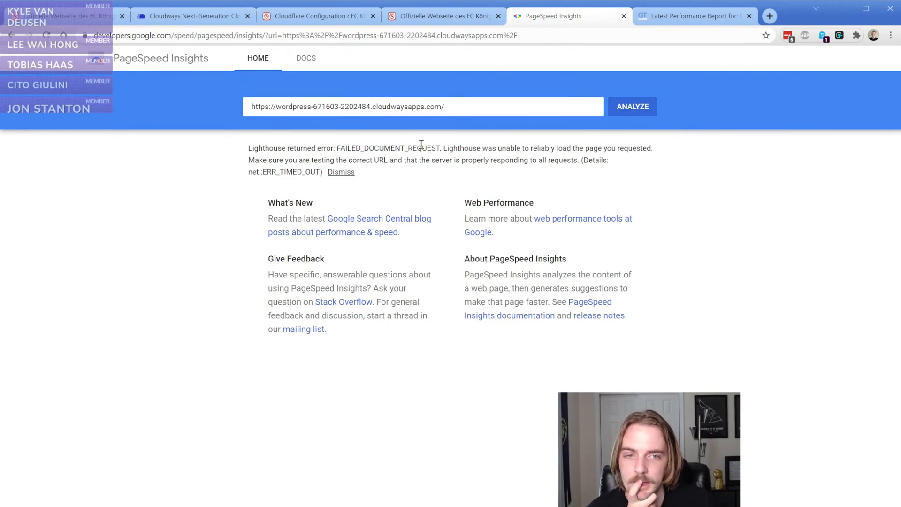
{"action": "left_click_drag", "start_coordinate": [445, 107], "coordinate": [249, 107]}
{"action": "key", "text": "ctrl+c"}
{"action": "left_click", "coordinate": [671, 17]}
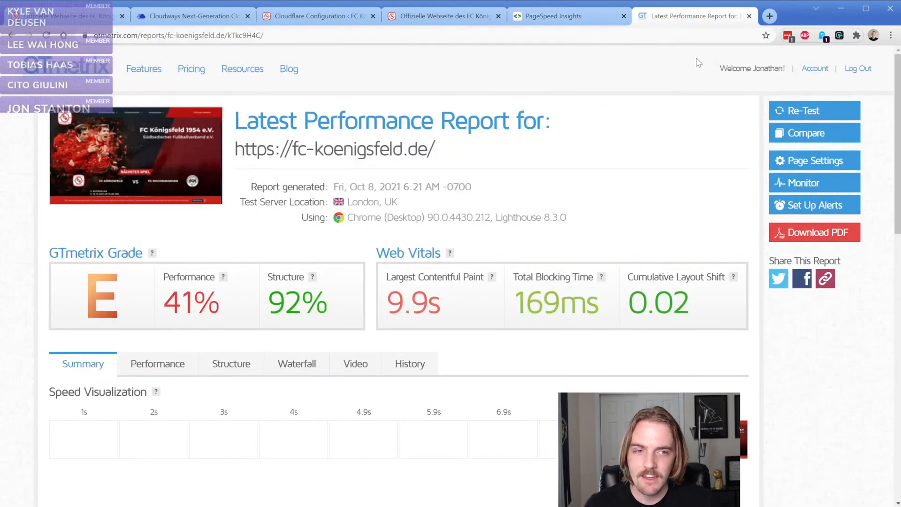
{"action": "left_click", "coordinate": [56, 75]}
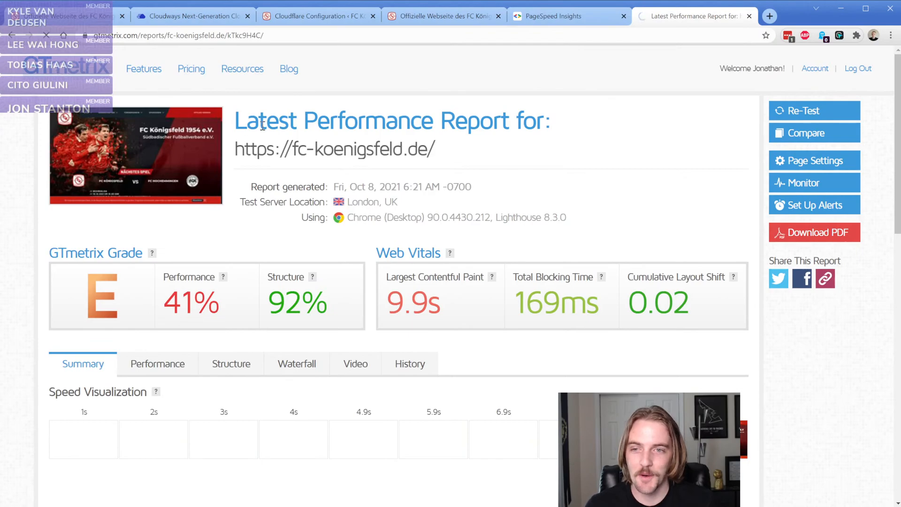
{"action": "left_click", "coordinate": [273, 241]}
{"action": "key", "text": "ctrl+v"}
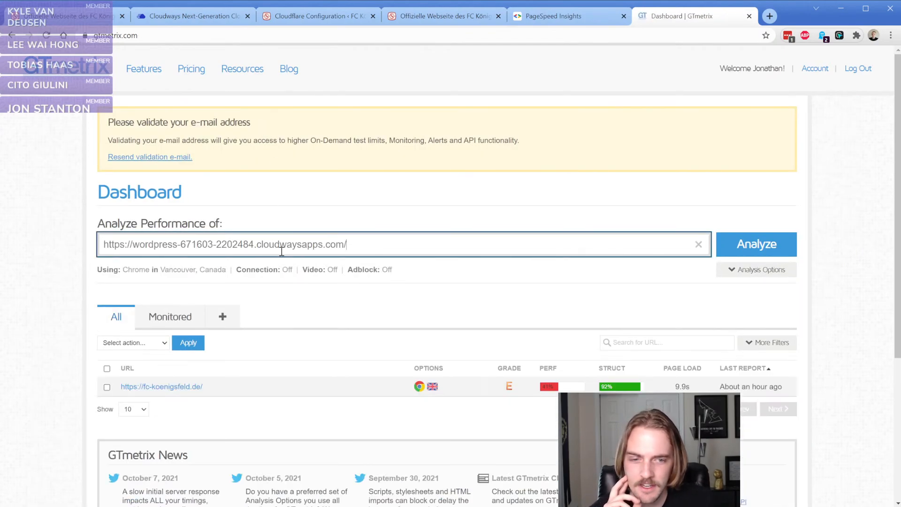
{"action": "left_click", "coordinate": [190, 271]}
{"action": "left_click", "coordinate": [175, 272]}
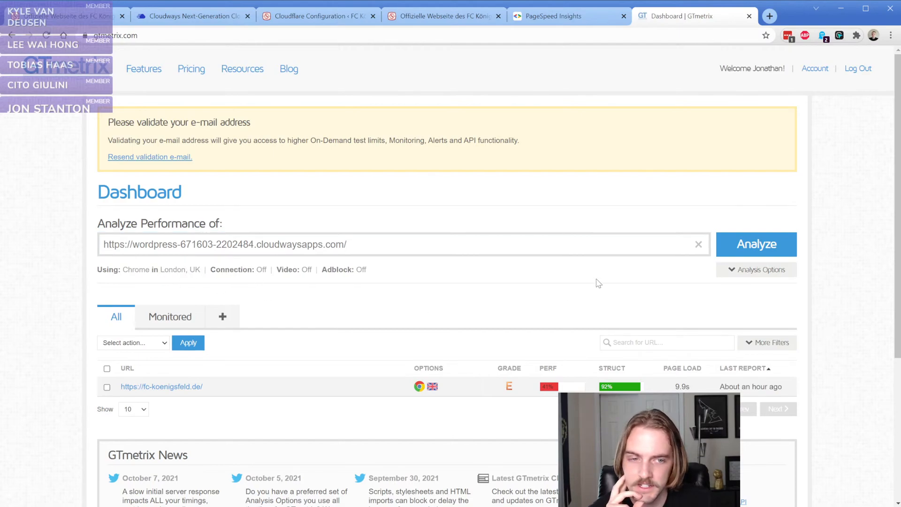
{"action": "left_click", "coordinate": [769, 248]}
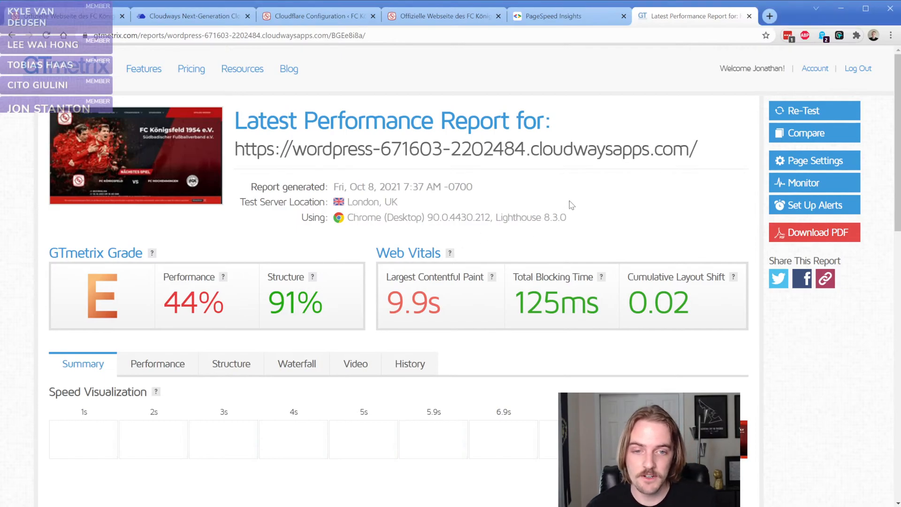
{"action": "left_click", "coordinate": [554, 16]}
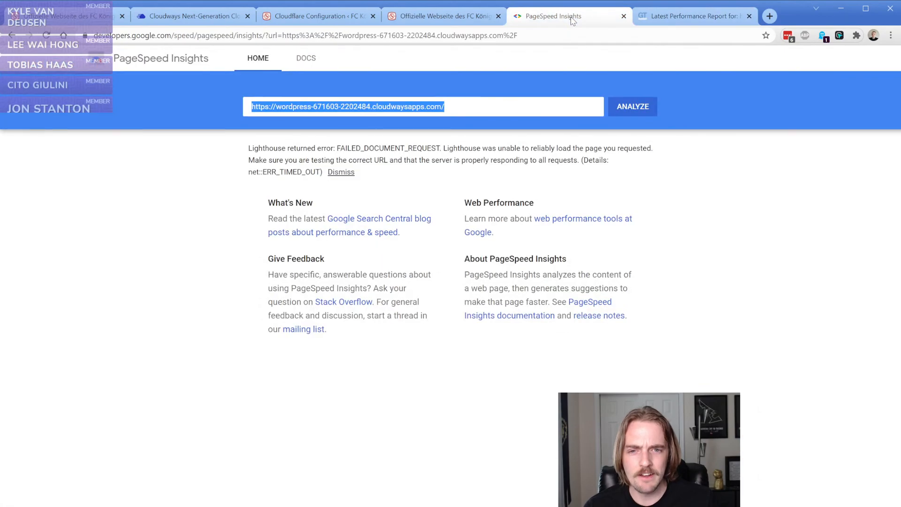
{"action": "left_click", "coordinate": [494, 99]}
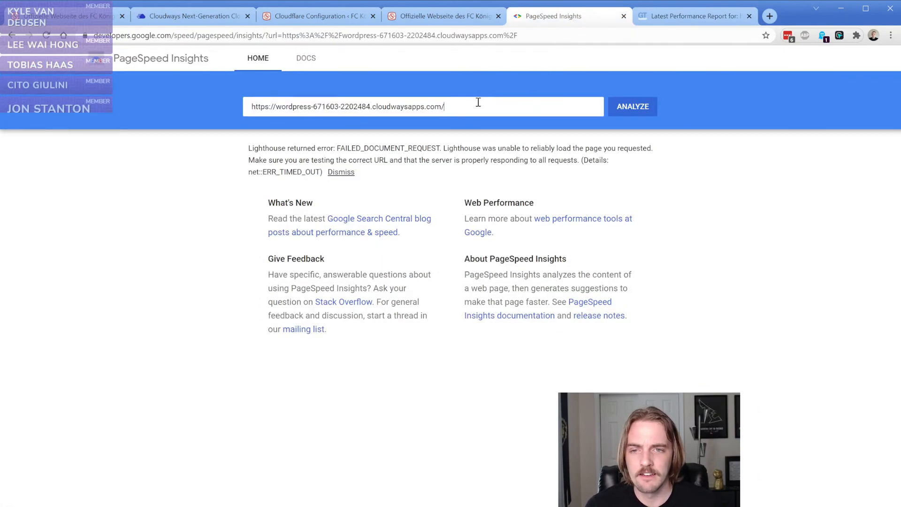
- Deactivate the Asset CleanUp: Page Speed Booster and Cloudflare plugins together in the WordPress site's installed plugins list
{"action": "left_click", "coordinate": [319, 16]}
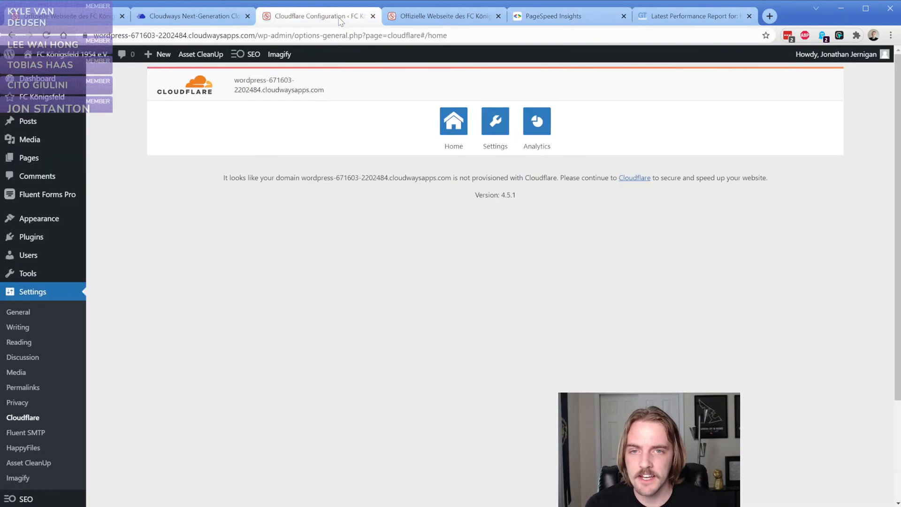
{"action": "left_click", "coordinate": [60, 240]}
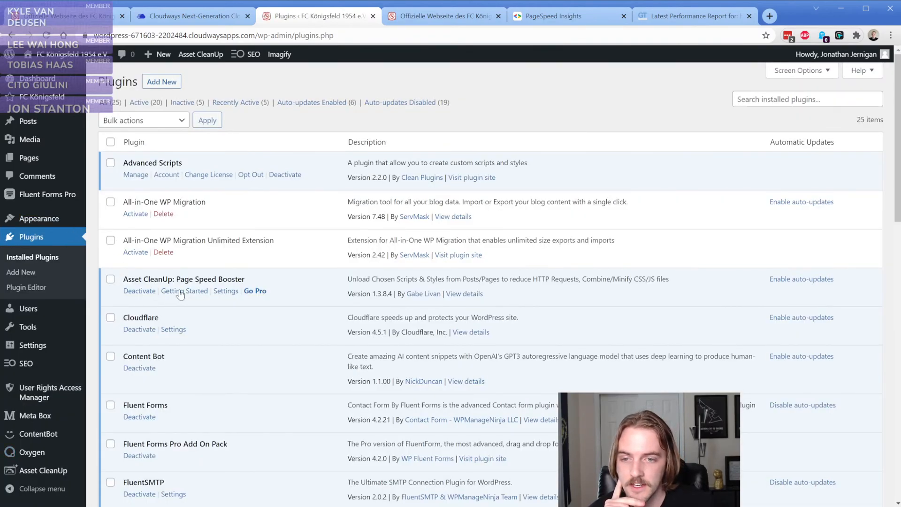
{"action": "left_click", "coordinate": [110, 278]}
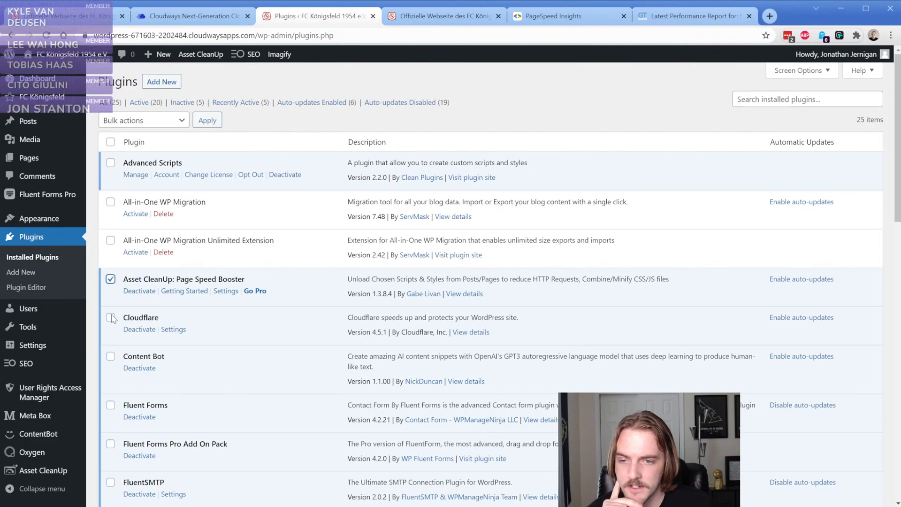
{"action": "left_click", "coordinate": [110, 317]}
{"action": "scroll", "coordinate": [224, 328], "scroll_direction": "down", "scroll_amount": 5}
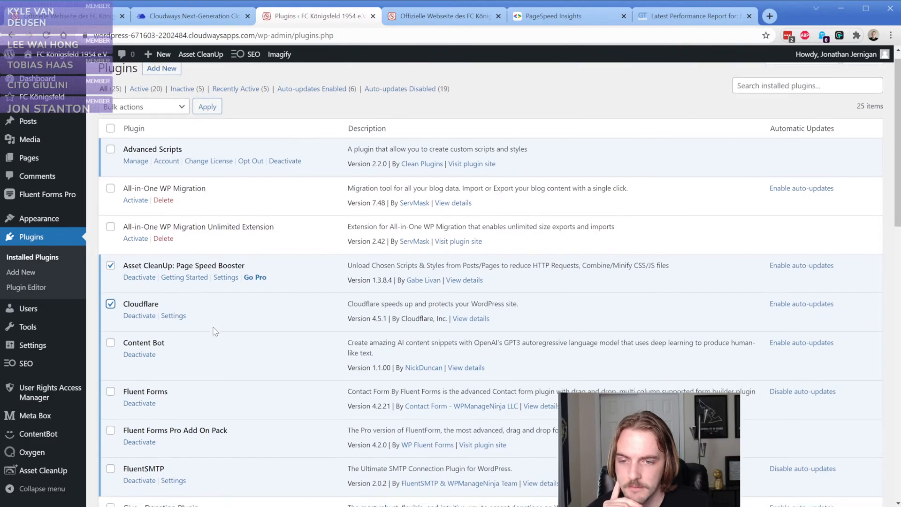
{"action": "scroll", "coordinate": [224, 307], "scroll_direction": "down", "scroll_amount": 3}
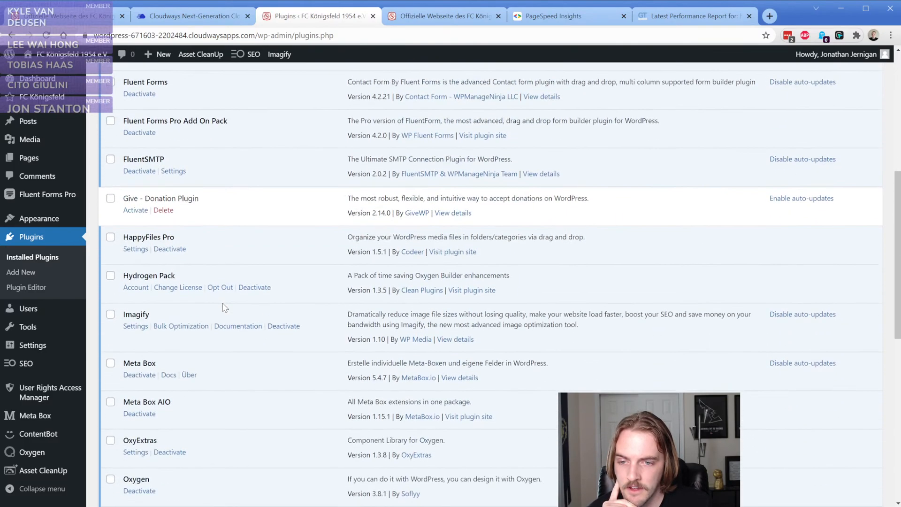
{"action": "scroll", "coordinate": [221, 304], "scroll_direction": "down", "scroll_amount": 2}
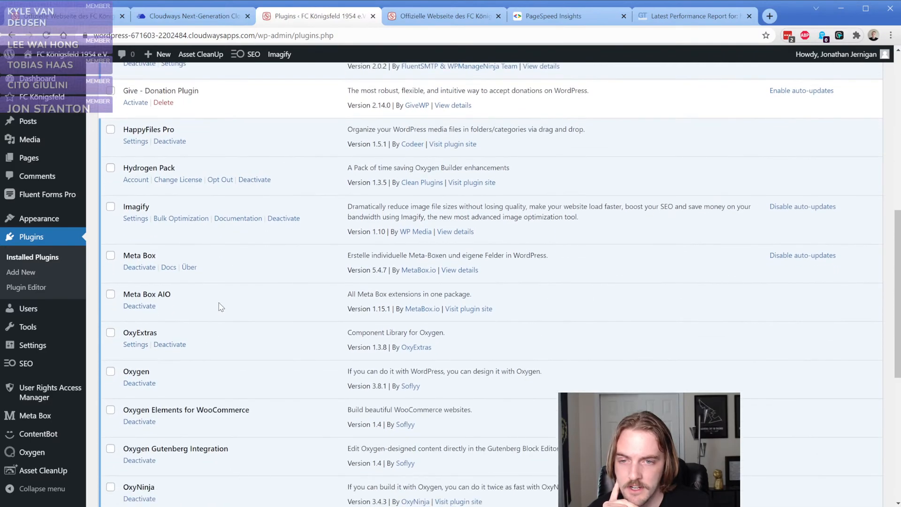
{"action": "scroll", "coordinate": [221, 306], "scroll_direction": "down", "scroll_amount": 2}
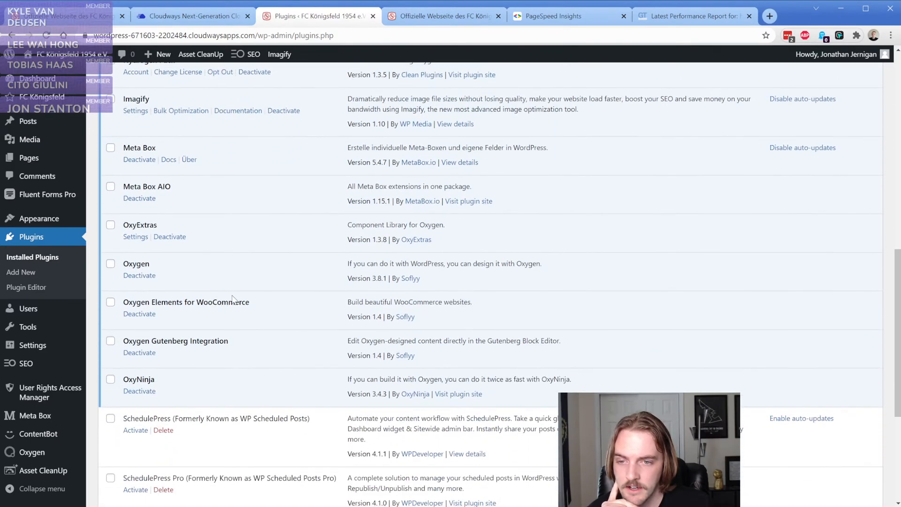
{"action": "scroll", "coordinate": [234, 299], "scroll_direction": "down", "scroll_amount": 1}
{"action": "scroll", "coordinate": [234, 299], "scroll_direction": "down", "scroll_amount": 3}
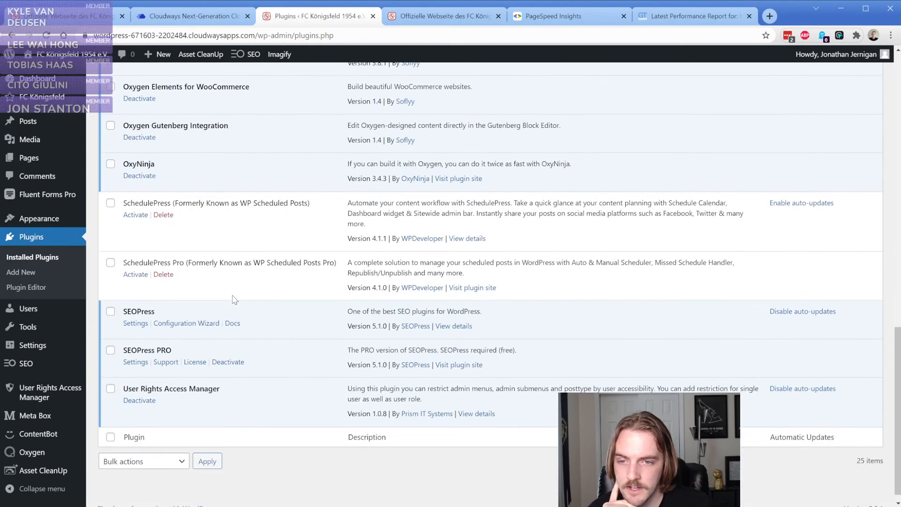
{"action": "key", "text": "Home"}
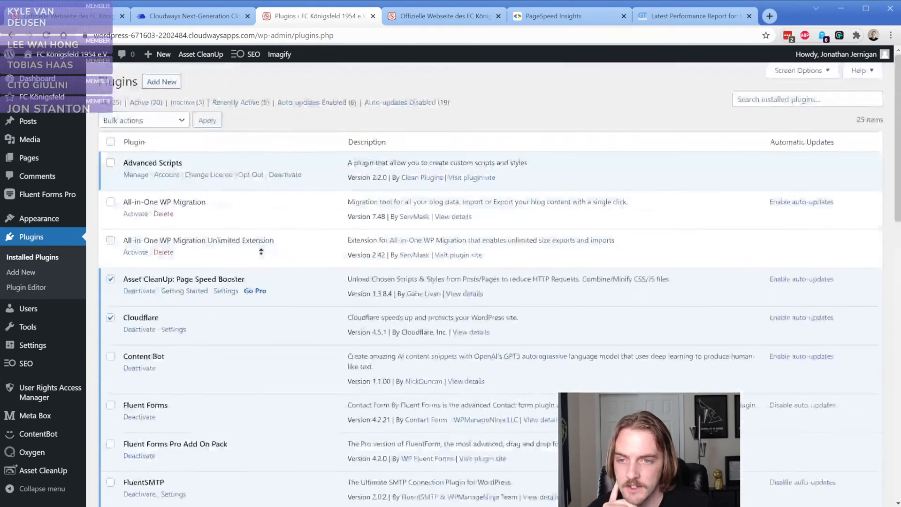
{"action": "left_click", "coordinate": [160, 124]}
{"action": "left_click", "coordinate": [158, 154]}
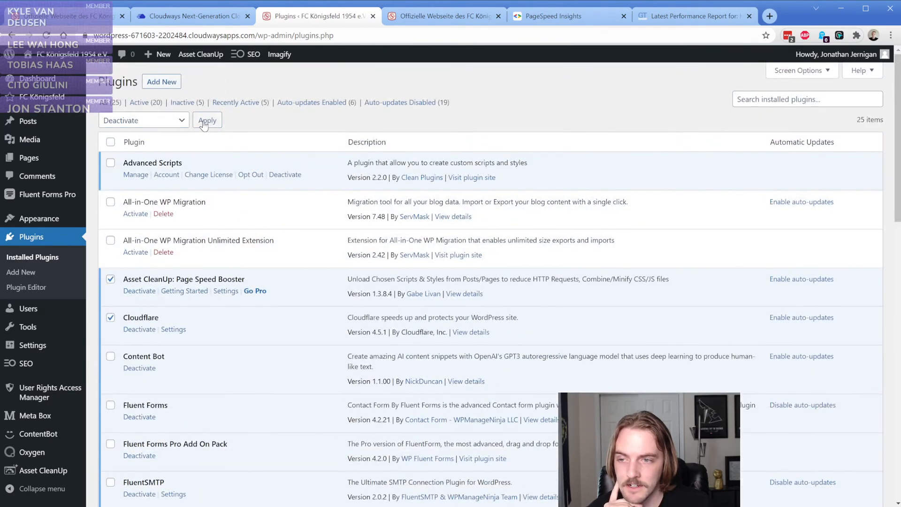
{"action": "left_click", "coordinate": [208, 126]}
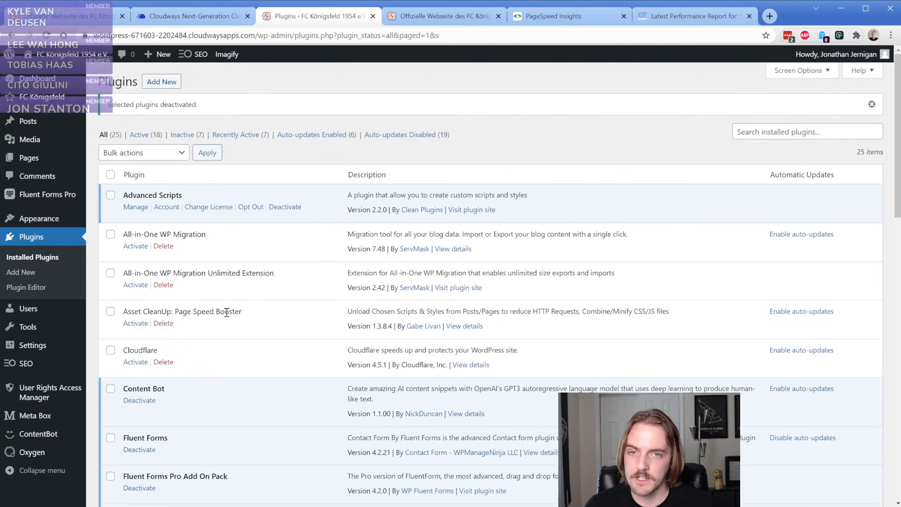
{"action": "left_click", "coordinate": [532, 22]}
{"action": "triple_click", "coordinate": [320, 107]}
{"action": "key", "text": "ctrl+c"}
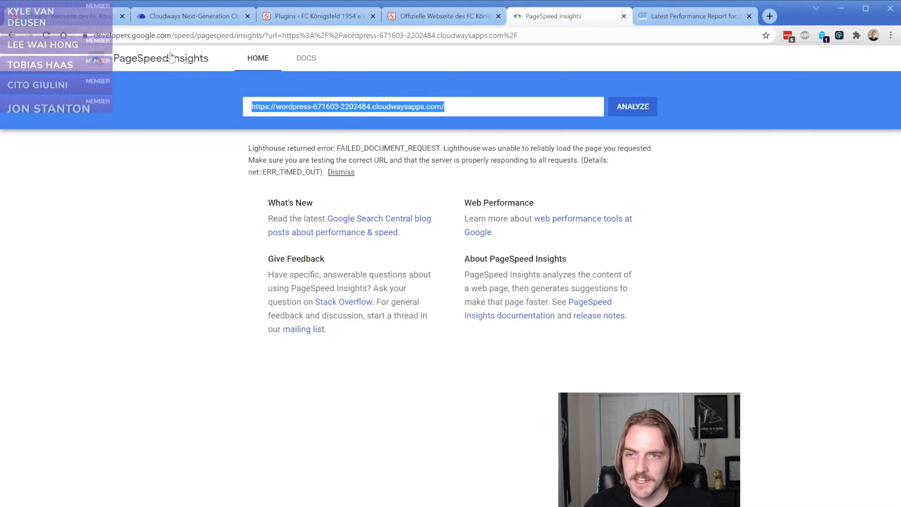
{"action": "left_click", "coordinate": [201, 39]}
{"action": "type", "text": "page"}
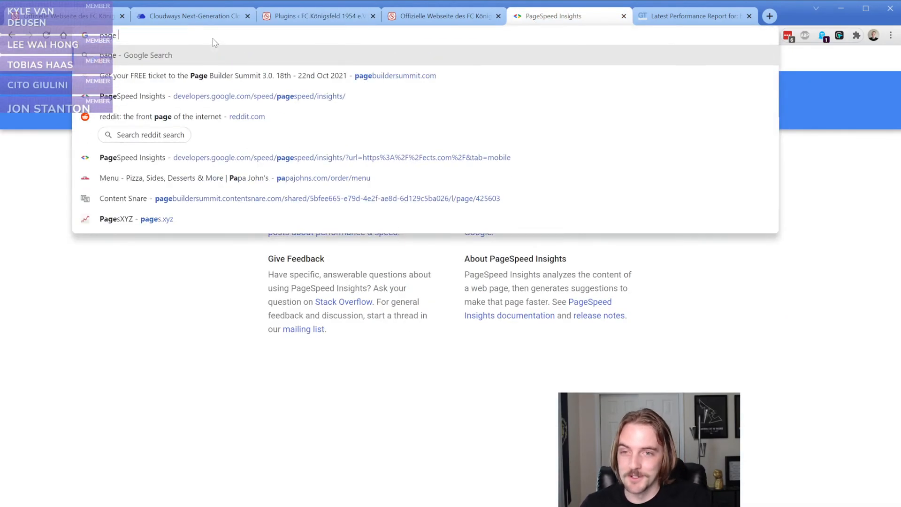
{"action": "key", "text": "Up"}
{"action": "key", "text": "Up"}
{"action": "key", "text": "Up"}
{"action": "key", "text": "Up"}
{"action": "key", "text": "Up"}
{"action": "key", "text": "Return"}
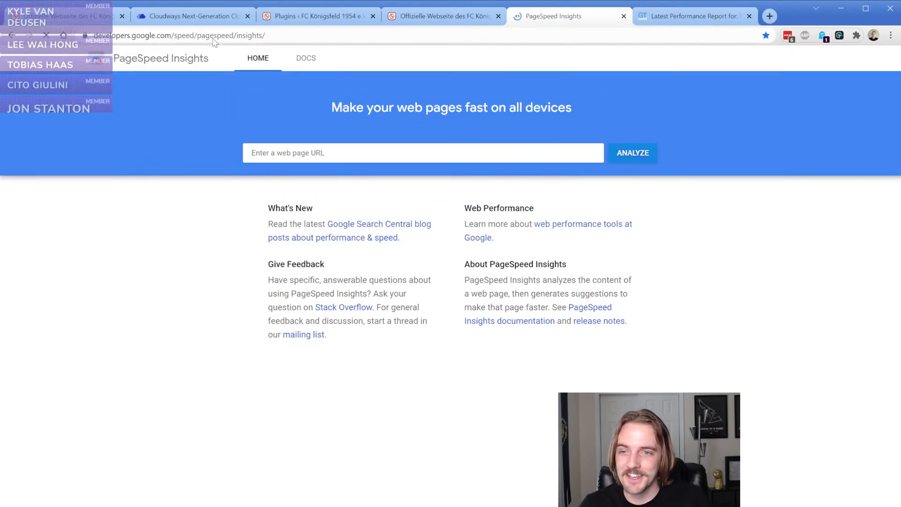
{"action": "key", "text": "ctrl+v"}
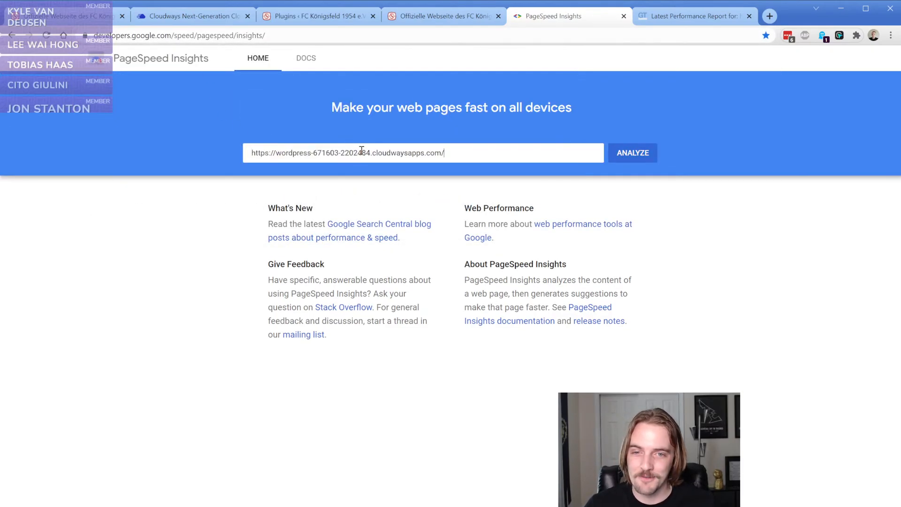
{"action": "left_click", "coordinate": [631, 153]}
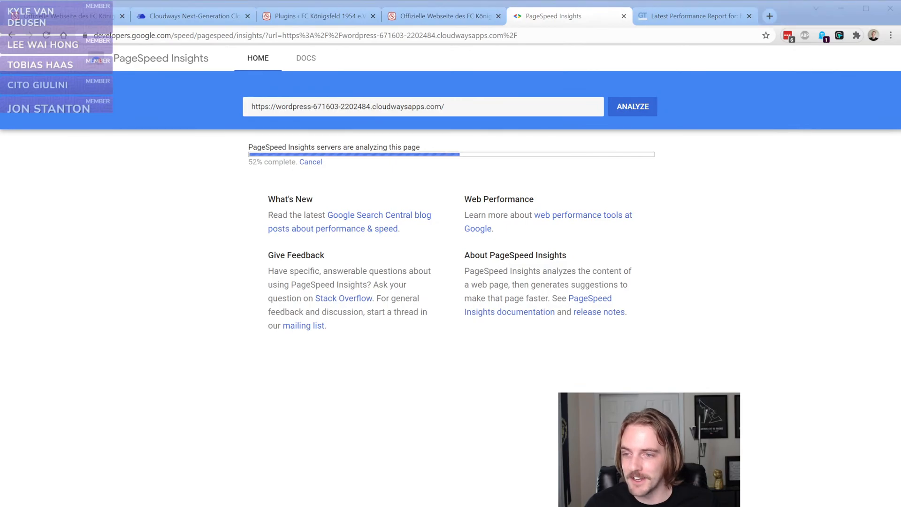
- Examine the speed visualization, performance metrics and structure audits in the site copy's GTmetrix report
{"action": "left_click", "coordinate": [692, 19]}
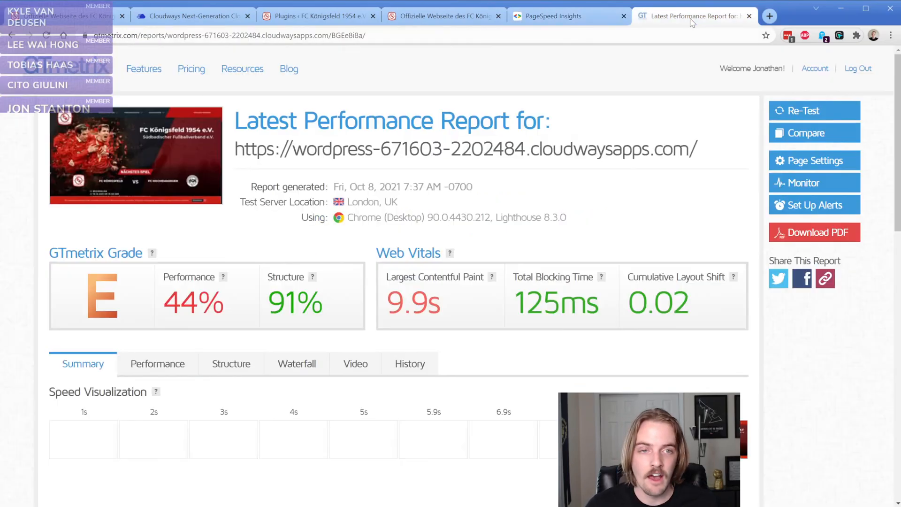
{"action": "scroll", "coordinate": [461, 298], "scroll_direction": "down", "scroll_amount": 5}
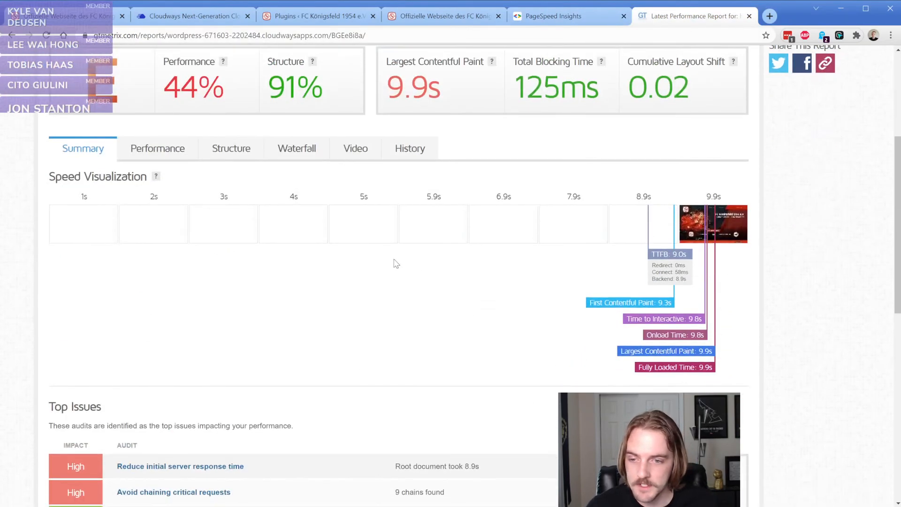
{"action": "left_click", "coordinate": [147, 151]}
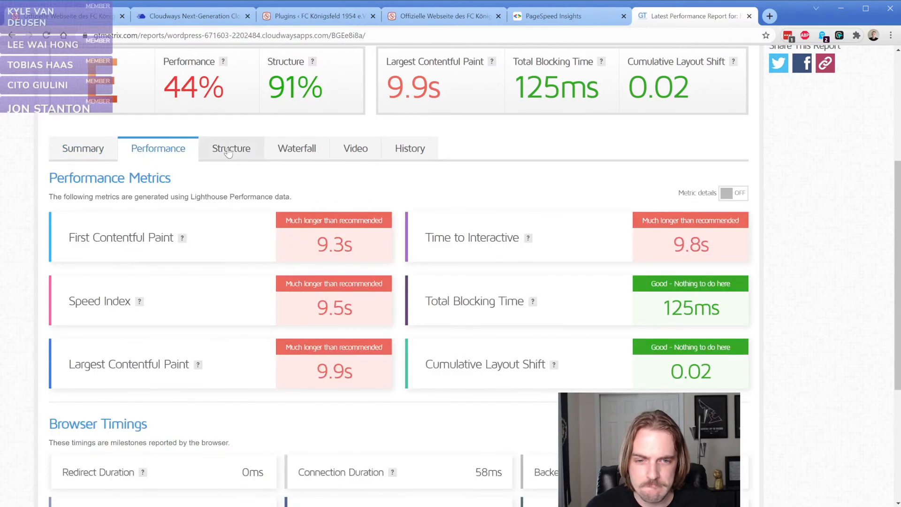
{"action": "scroll", "coordinate": [228, 152], "scroll_direction": "up", "scroll_amount": 4}
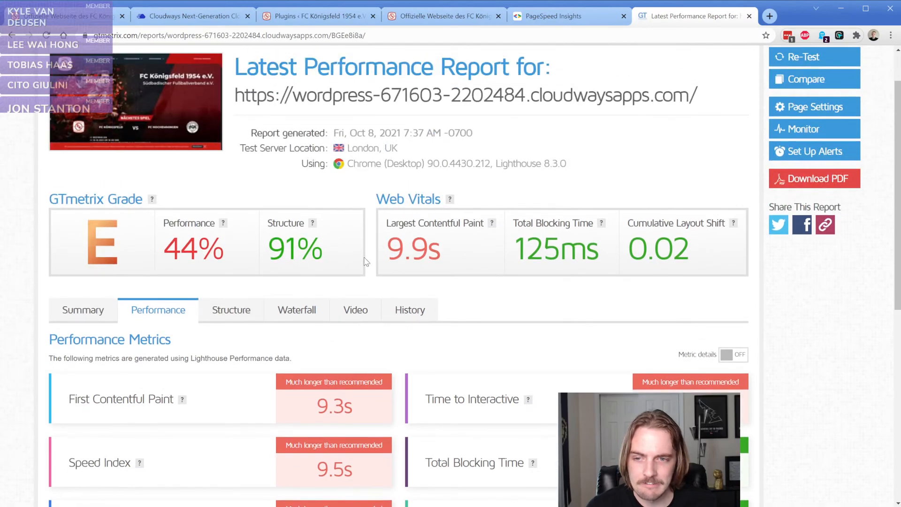
{"action": "left_click", "coordinate": [242, 312]}
{"action": "scroll", "coordinate": [241, 313], "scroll_direction": "down", "scroll_amount": 4}
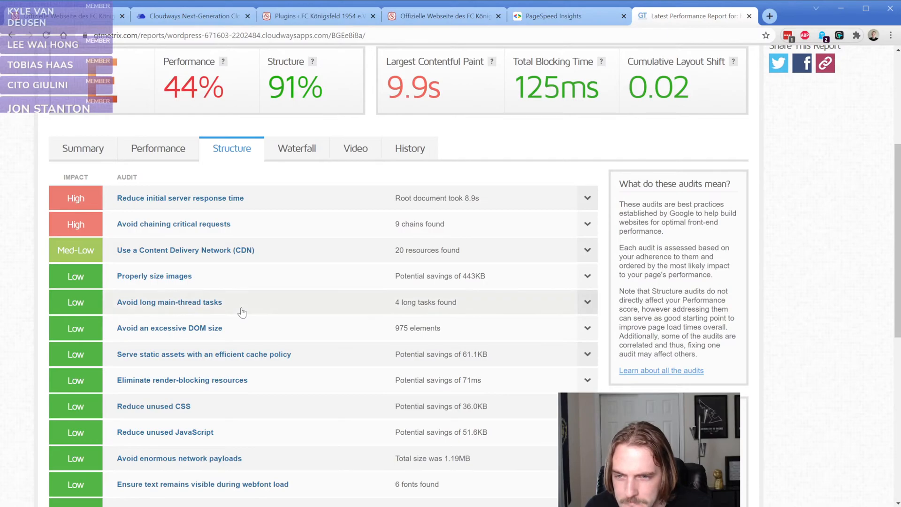
{"action": "scroll", "coordinate": [241, 312], "scroll_direction": "up", "scroll_amount": 4}
- Search Google for the PageSpeed Insights error "Lighthouse returned error: FAILED_DOCUMENT_REQUEST" in a new browser tab
{"action": "left_click", "coordinate": [544, 16]}
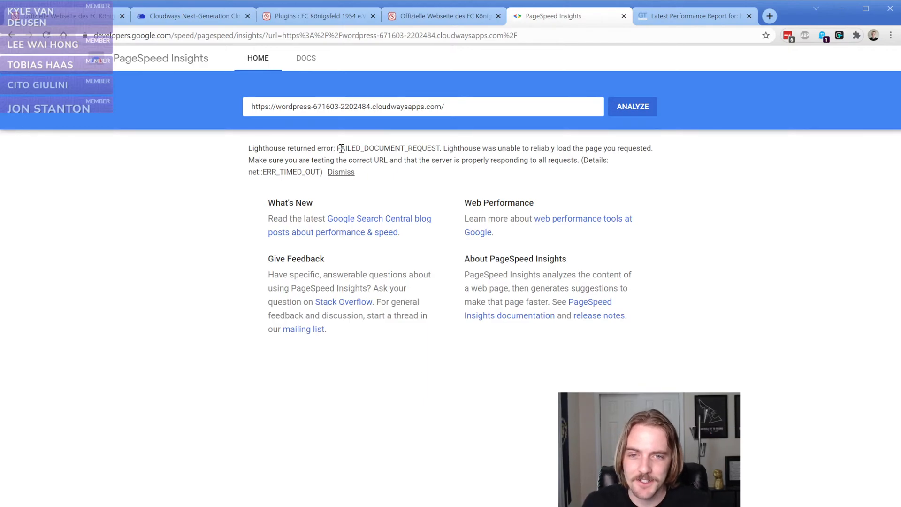
{"action": "left_click_drag", "start_coordinate": [249, 148], "coordinate": [439, 148]}
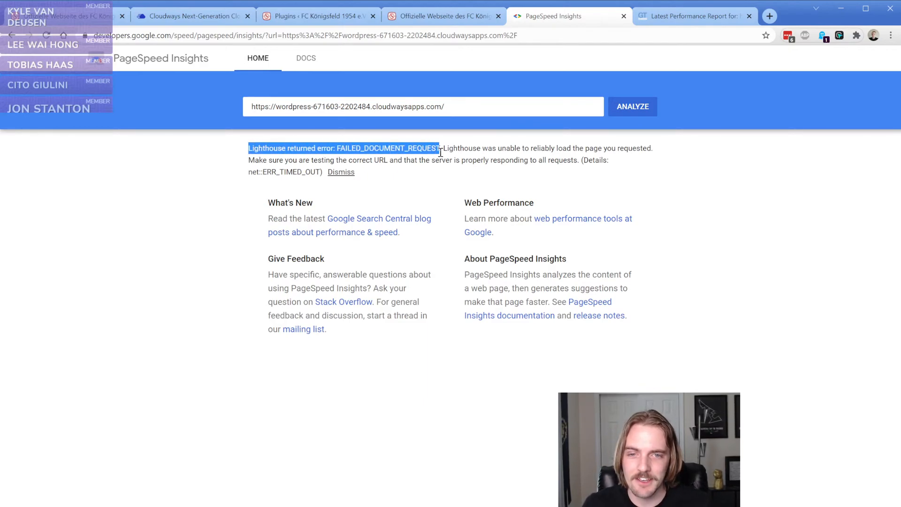
{"action": "key", "text": "ctrl+c"}
{"action": "key", "text": "ctrl+t"}
{"action": "key", "text": "ctrl+v"}
{"action": "key", "text": "Return"}
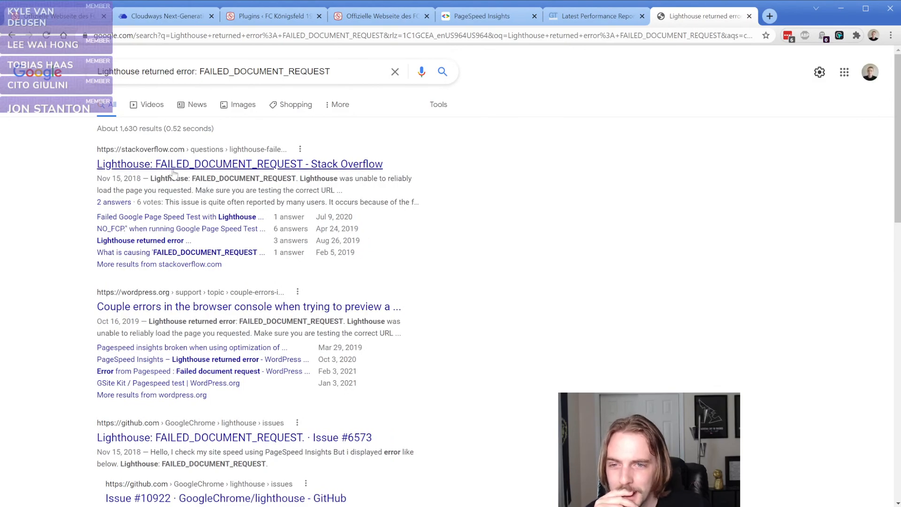
- Read the answers in the Stack Overflow thread "Lighthouse: FAILED_DOCUMENT_REQUEST" and return to the search results
{"action": "left_click", "coordinate": [174, 165]}
{"action": "scroll", "coordinate": [299, 243], "scroll_direction": "down", "scroll_amount": 5}
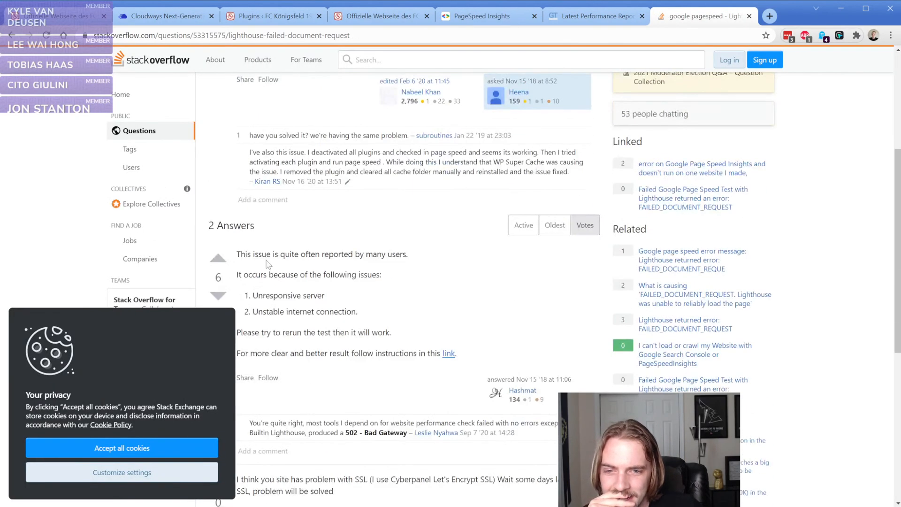
{"action": "scroll", "coordinate": [336, 218], "scroll_direction": "down", "scroll_amount": 2}
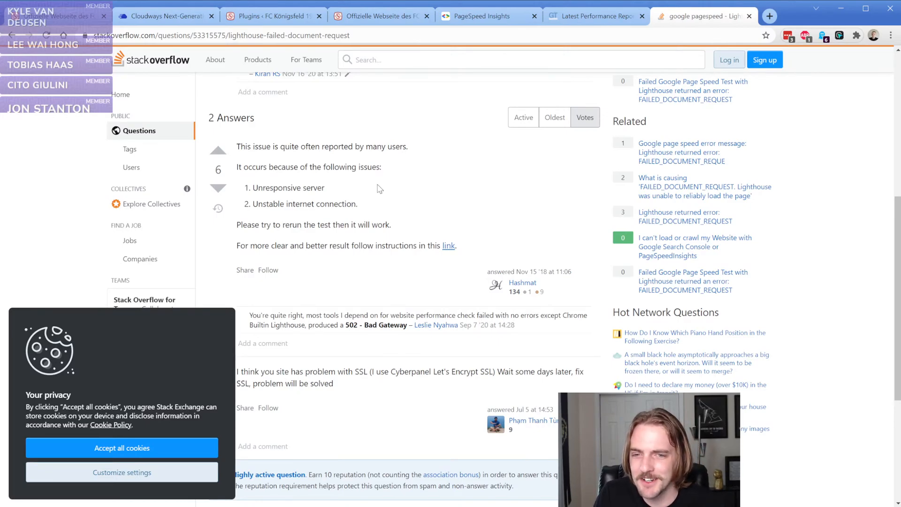
{"action": "scroll", "coordinate": [378, 191], "scroll_direction": "down", "scroll_amount": 5}
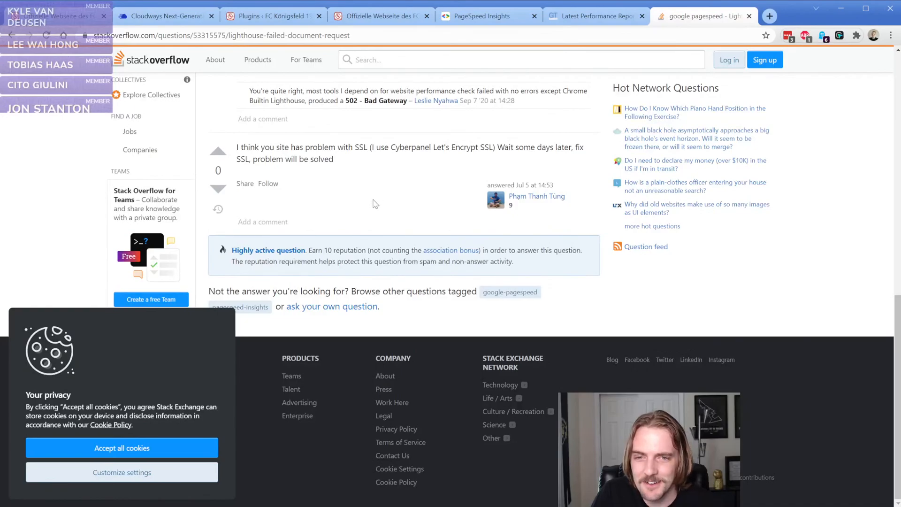
{"action": "key", "text": "alt+Left"}
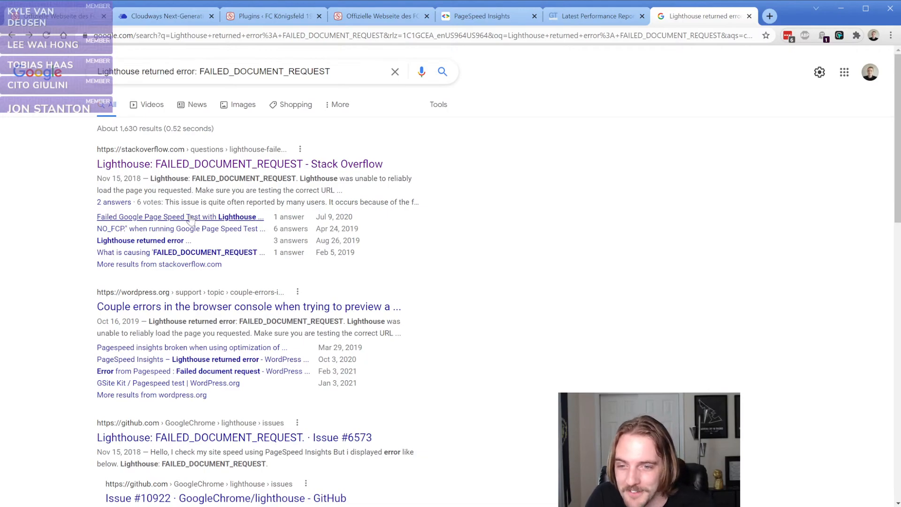
- Read the related Stack Overflow threads on the failed Google page speed test and on what causes FAILED_DOCUMENT_REQUEST, closing the first one when done
{"action": "middle_click", "coordinate": [190, 219]}
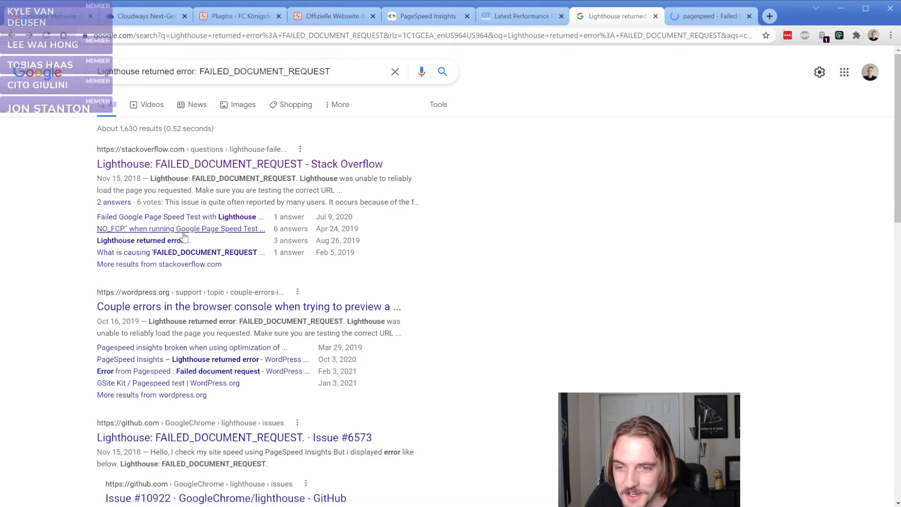
{"action": "middle_click", "coordinate": [172, 254]}
{"action": "key", "text": "ctrl+Tab"}
{"action": "scroll", "coordinate": [427, 158], "scroll_direction": "down", "scroll_amount": 5}
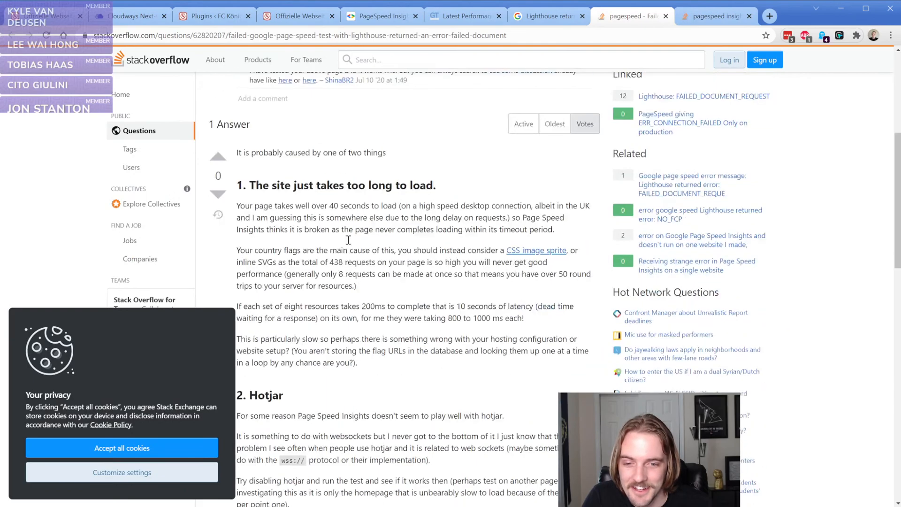
{"action": "scroll", "coordinate": [432, 160], "scroll_direction": "down", "scroll_amount": 3}
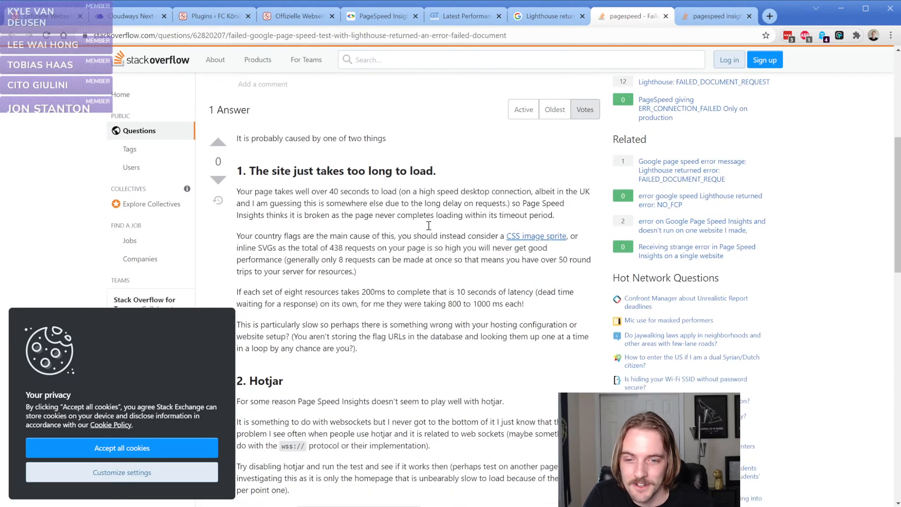
{"action": "scroll", "coordinate": [430, 230], "scroll_direction": "up", "scroll_amount": 3}
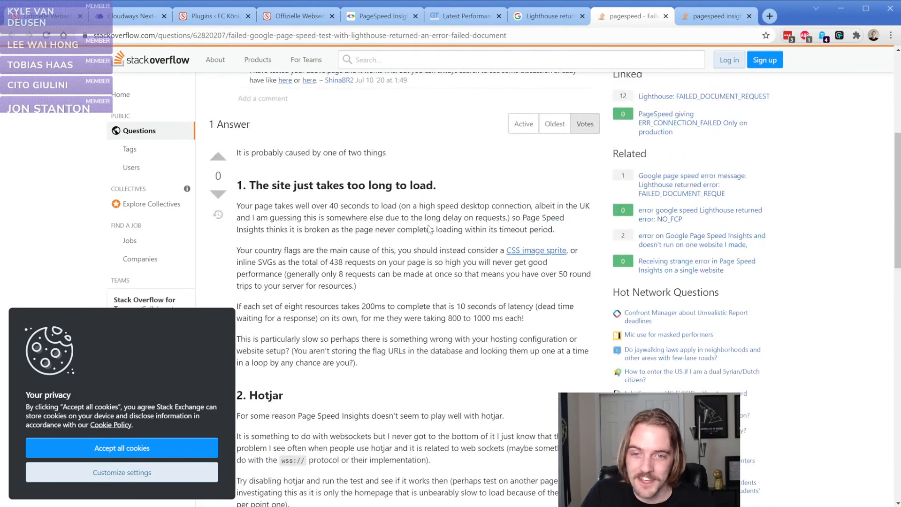
{"action": "scroll", "coordinate": [470, 163], "scroll_direction": "down", "scroll_amount": 5}
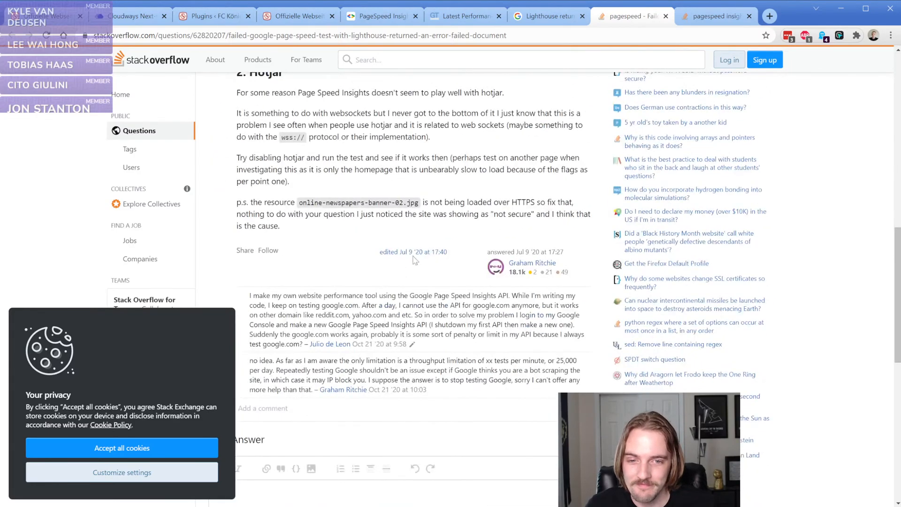
{"action": "left_click", "coordinate": [665, 16]}
{"action": "scroll", "coordinate": [346, 116], "scroll_direction": "down", "scroll_amount": 6}
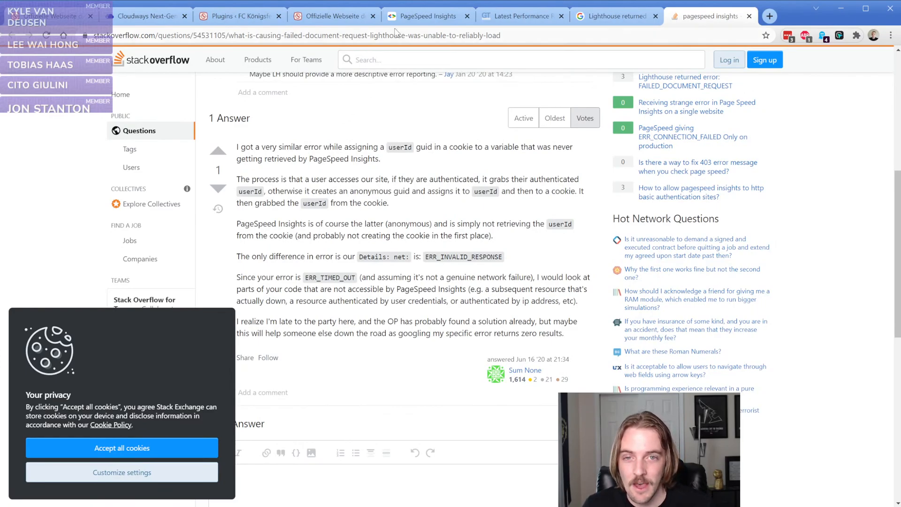
- Reload the site copy's front page to check its loading, and compare it with the installed plugins list
{"action": "left_click", "coordinate": [331, 18]}
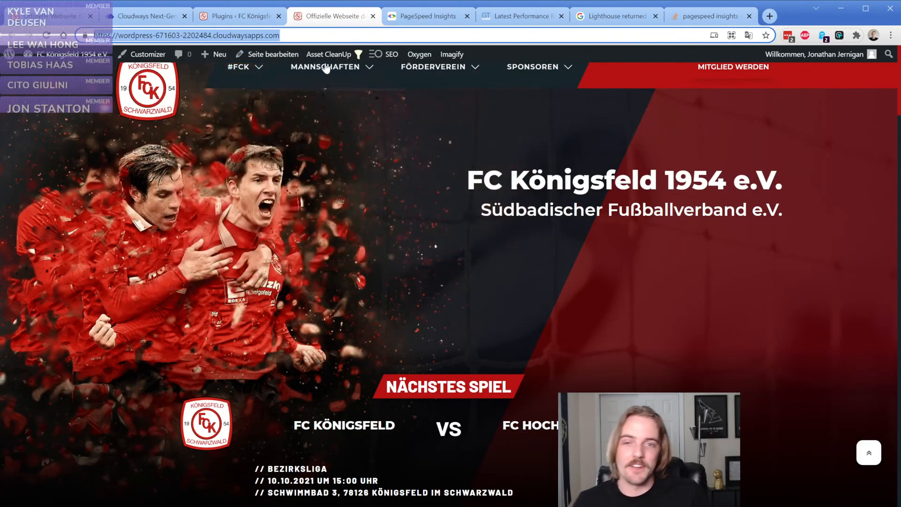
{"action": "left_click", "coordinate": [239, 66]}
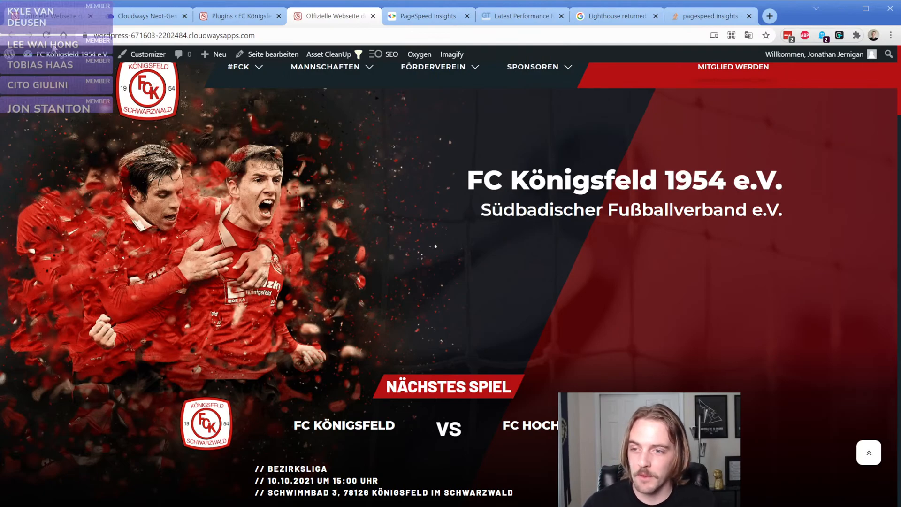
{"action": "key", "text": "F5"}
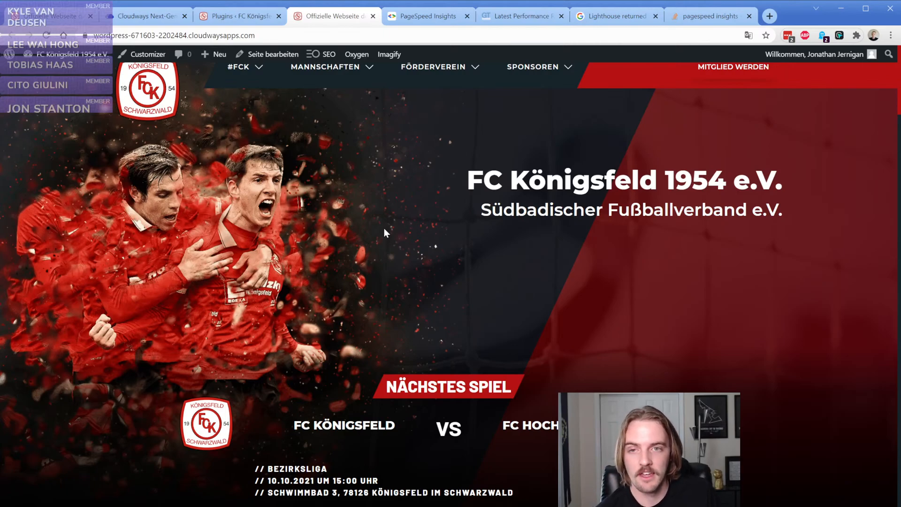
{"action": "left_click", "coordinate": [241, 17]}
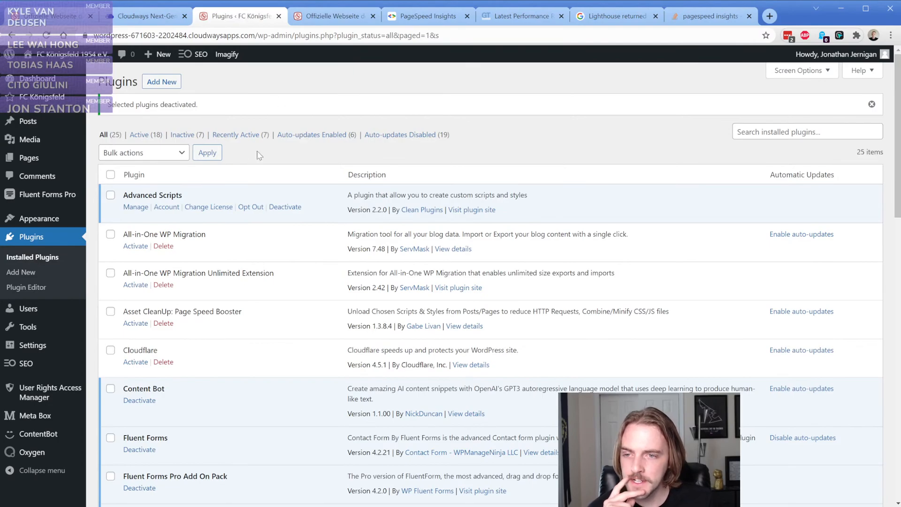
{"action": "left_click", "coordinate": [328, 16]}
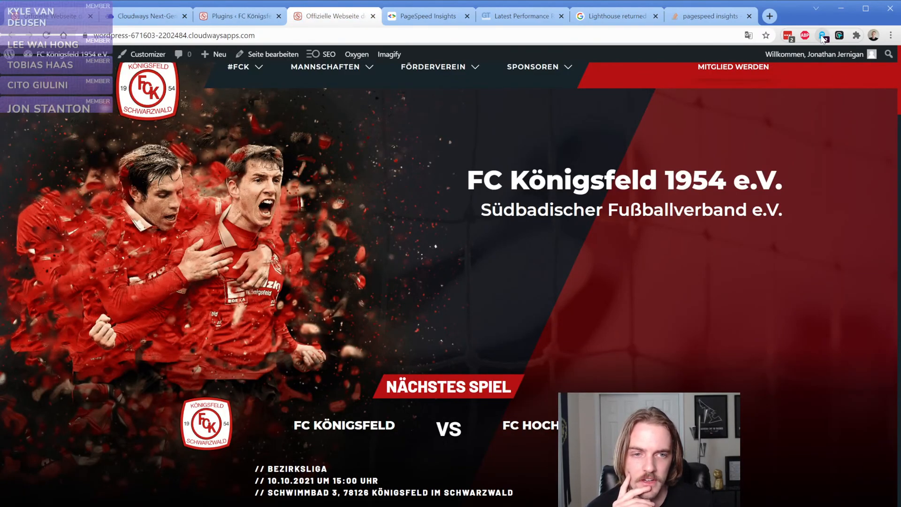
- Select every plugin in the site copy's installed plugins list and deactivate them all in bulk
{"action": "left_click", "coordinate": [244, 19]}
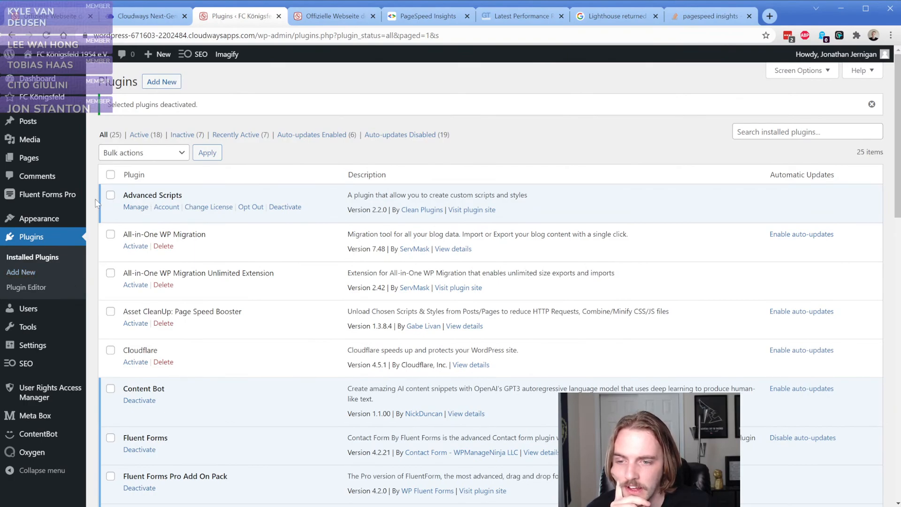
{"action": "mouse_move", "coordinate": [41, 347]}
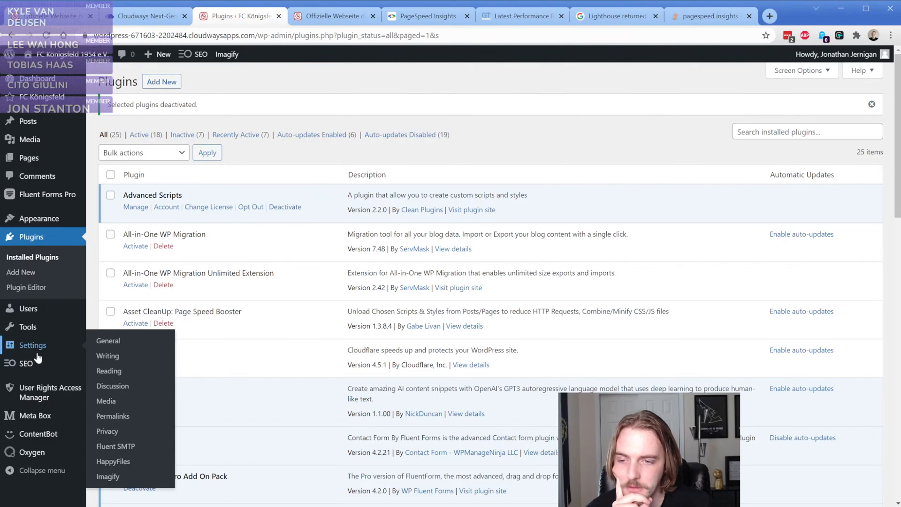
{"action": "mouse_move", "coordinate": [34, 331]}
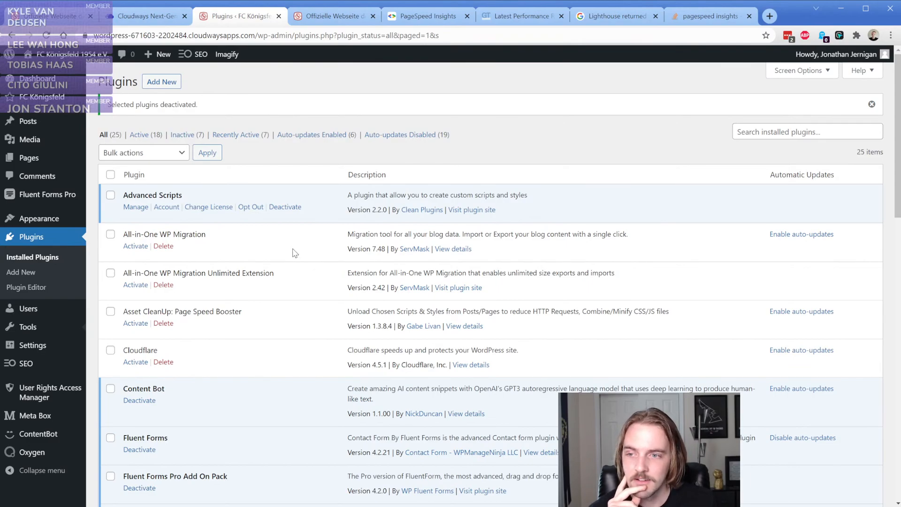
{"action": "left_click", "coordinate": [111, 175]}
{"action": "scroll", "coordinate": [94, 259], "scroll_direction": "down", "scroll_amount": 12}
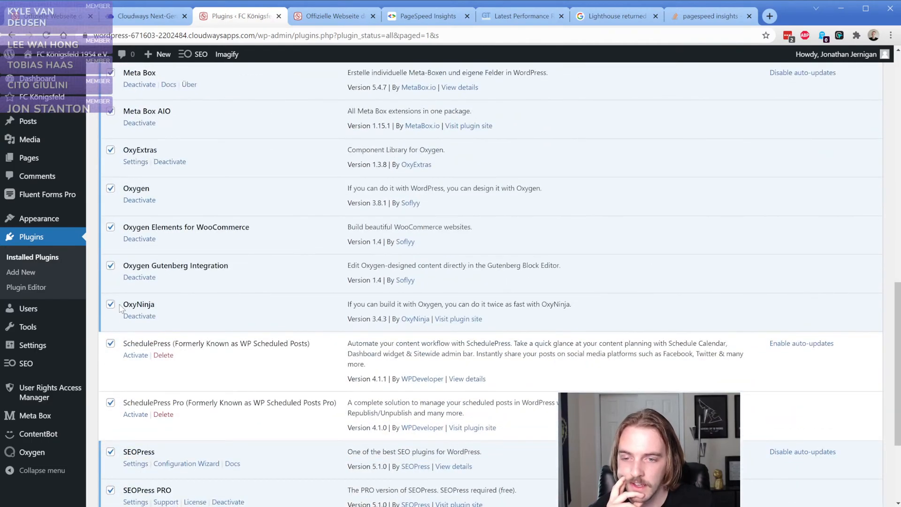
{"action": "scroll", "coordinate": [104, 246], "scroll_direction": "down", "scroll_amount": 5}
{"action": "scroll", "coordinate": [164, 217], "scroll_direction": "up", "scroll_amount": 20}
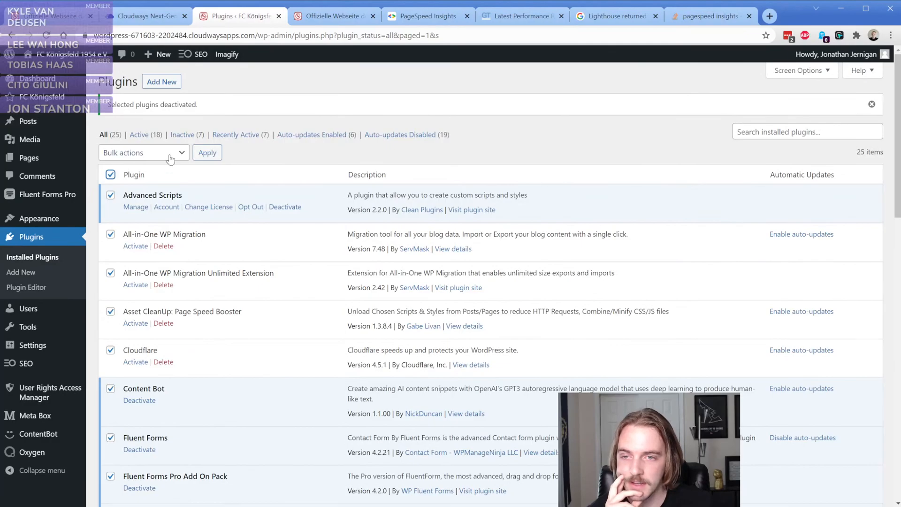
{"action": "left_click", "coordinate": [168, 157]}
{"action": "left_click", "coordinate": [157, 196]}
{"action": "left_click", "coordinate": [207, 152]}
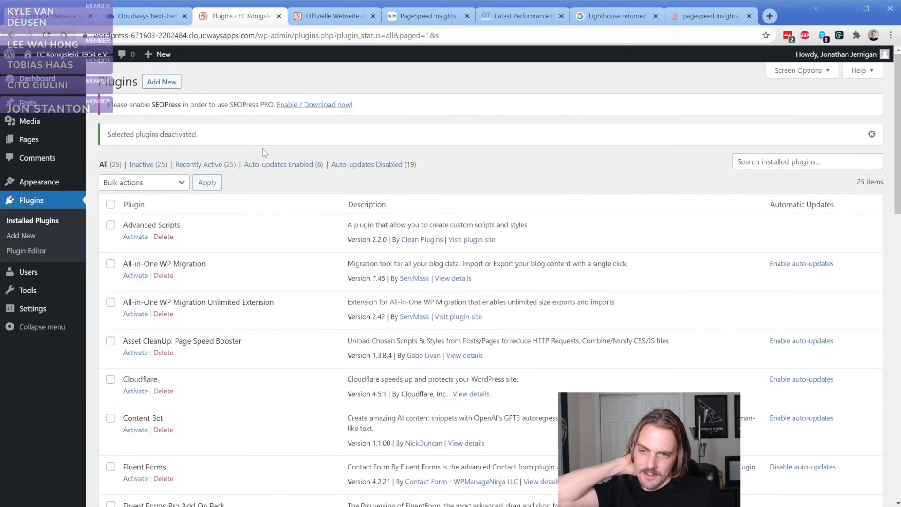
- Rerun the PageSpeed Insights analysis of the Cloudways site copy and check its desktop and mobile scores
{"action": "left_click", "coordinate": [425, 16]}
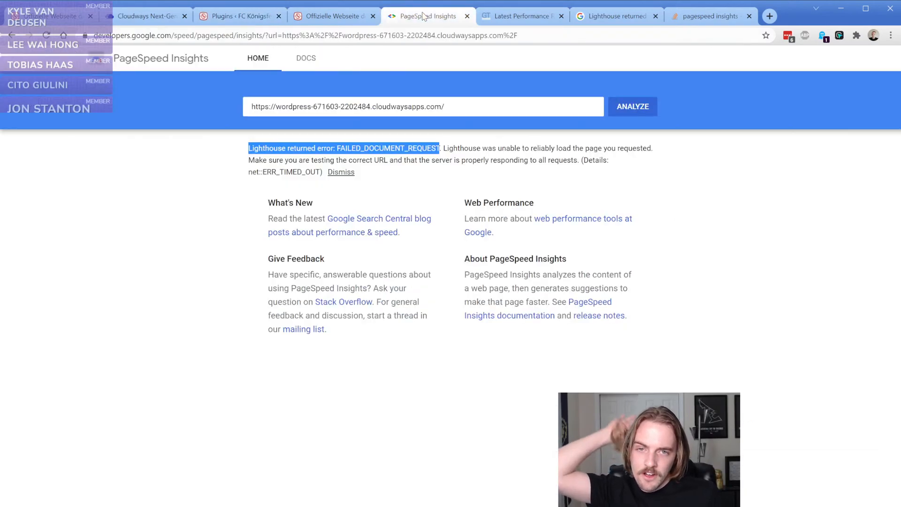
{"action": "left_click", "coordinate": [521, 110]}
{"action": "left_click", "coordinate": [629, 109]}
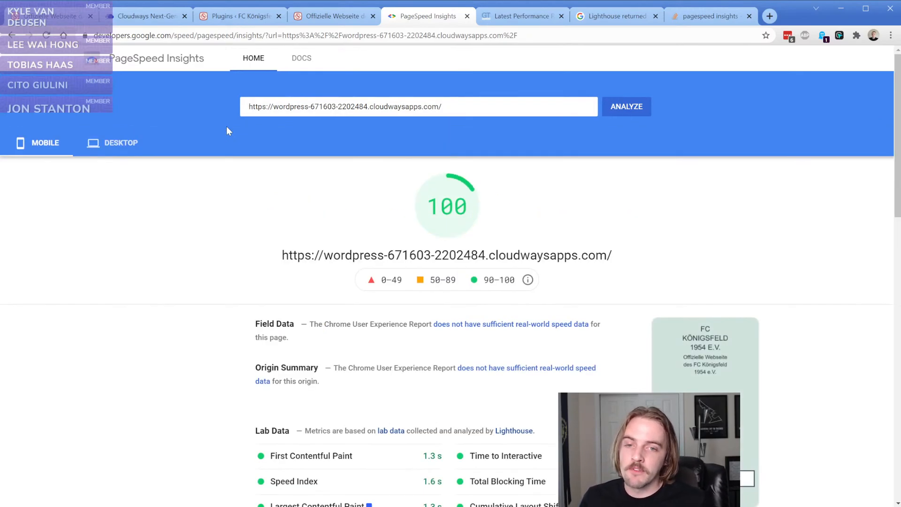
{"action": "left_click", "coordinate": [100, 147]}
{"action": "left_click", "coordinate": [56, 146]}
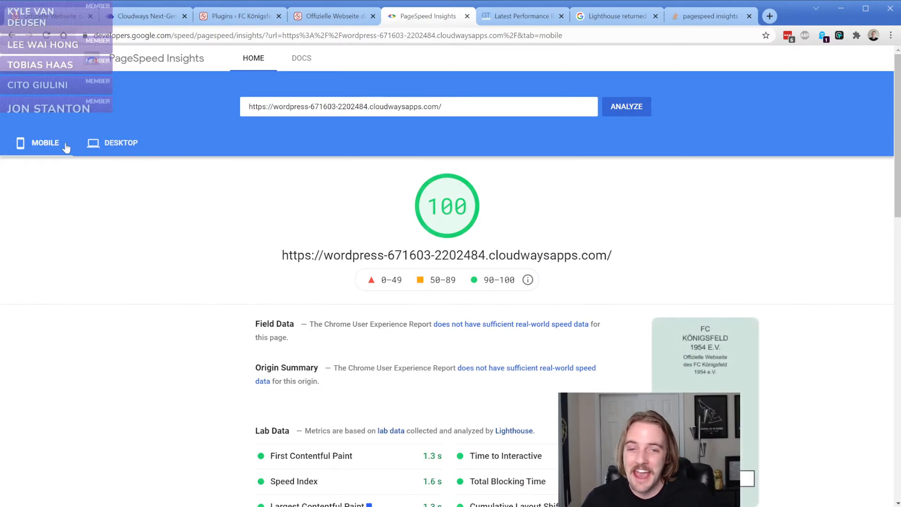
- View the tested page from the report, close it, and compare the desktop and mobile results again
{"action": "left_click", "coordinate": [355, 256]}
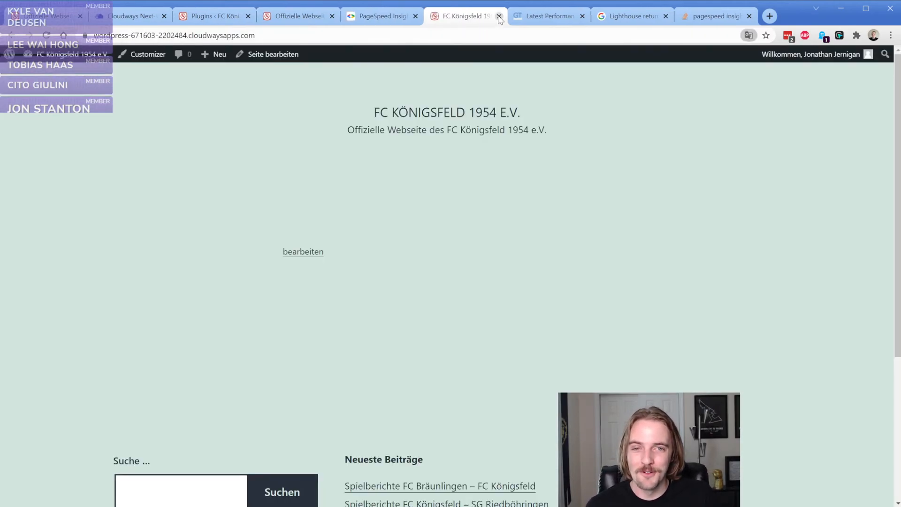
{"action": "key", "text": "ctrl+w"}
{"action": "left_click_drag", "start_coordinate": [281, 255], "coordinate": [684, 270]}
{"action": "left_click", "coordinate": [668, 252]}
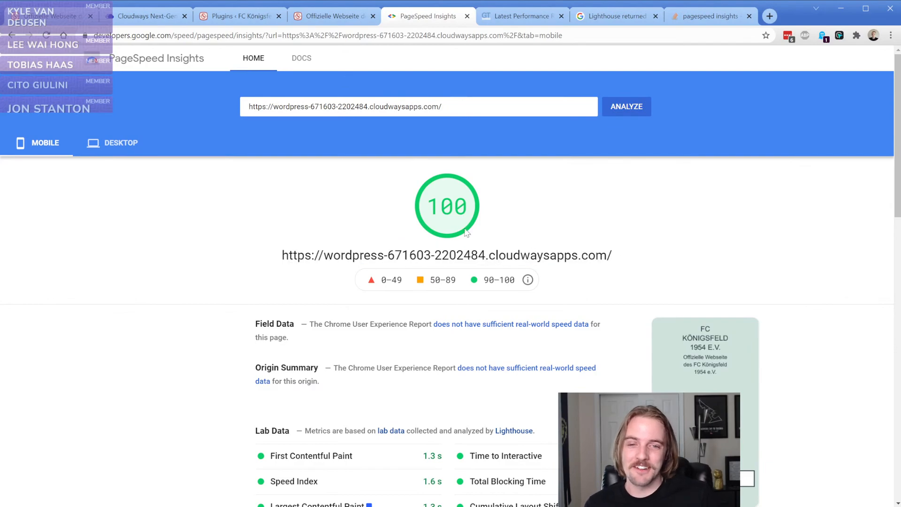
{"action": "left_click", "coordinate": [109, 148]}
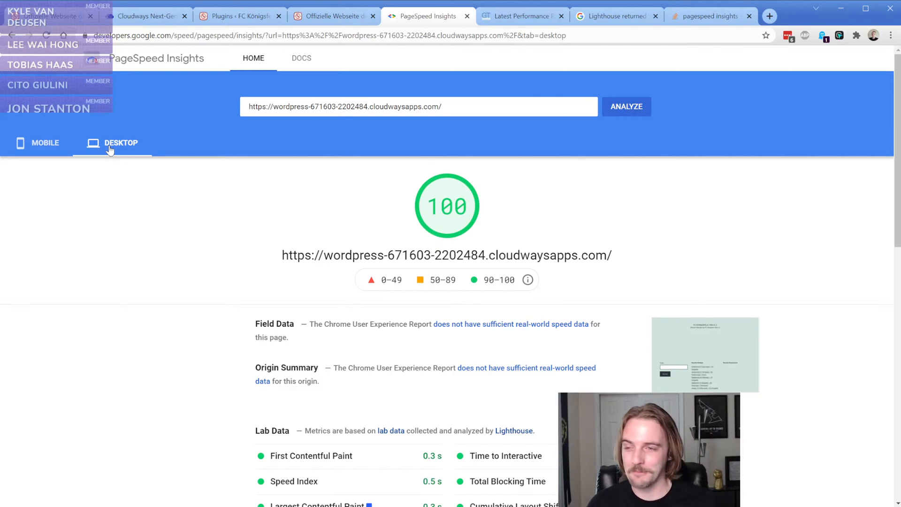
{"action": "left_click", "coordinate": [45, 145]}
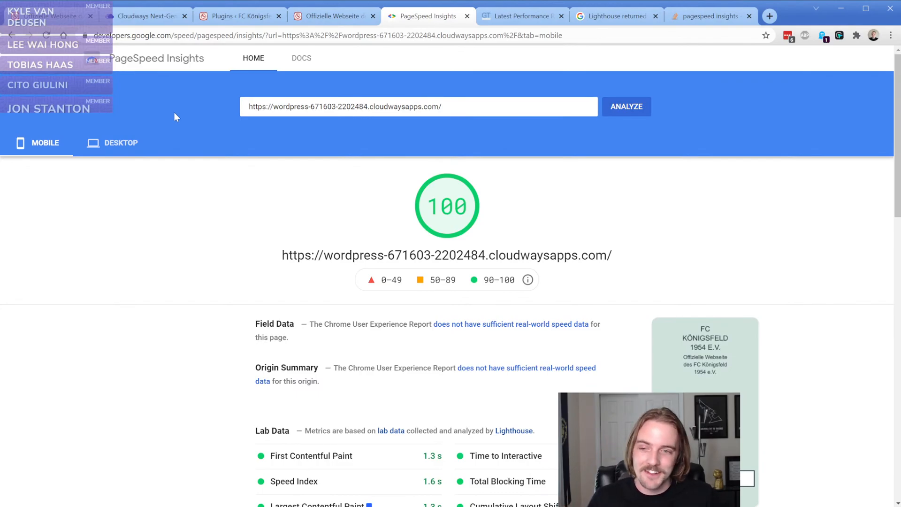
- Bulk-activate the site copy's plugins except All-in-One WP Migration, its Unlimited Extension, Asset CleanUp and Cloudflare, and return to the plugins list
{"action": "left_click", "coordinate": [243, 18]}
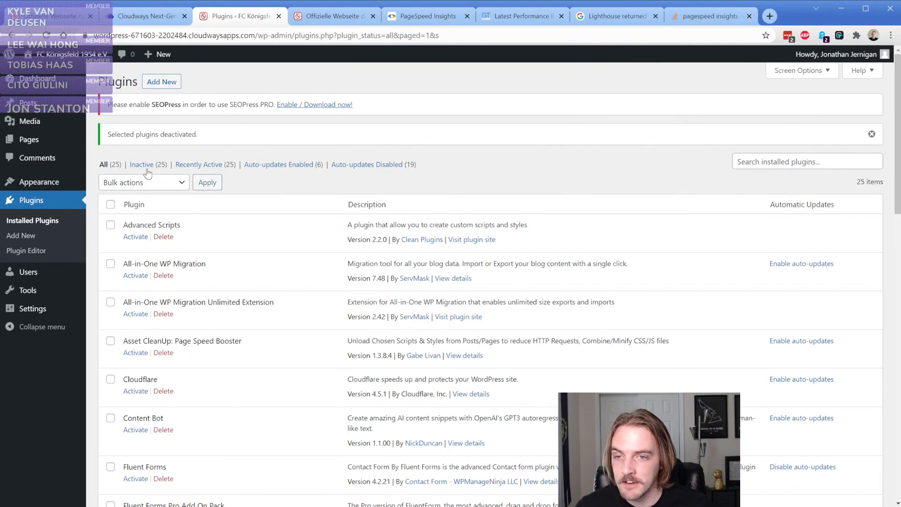
{"action": "left_click", "coordinate": [110, 204]}
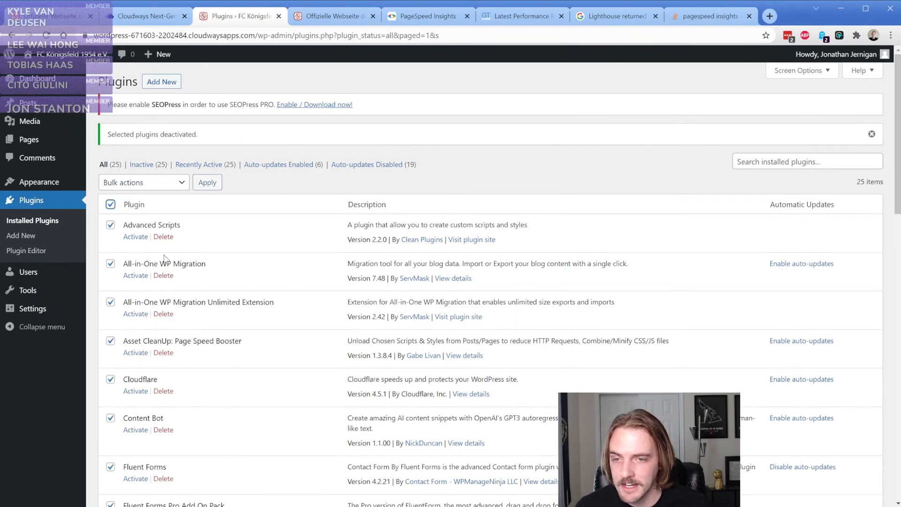
{"action": "scroll", "coordinate": [110, 201], "scroll_direction": "down", "scroll_amount": 2}
{"action": "left_click", "coordinate": [110, 194]}
{"action": "left_click", "coordinate": [110, 156]}
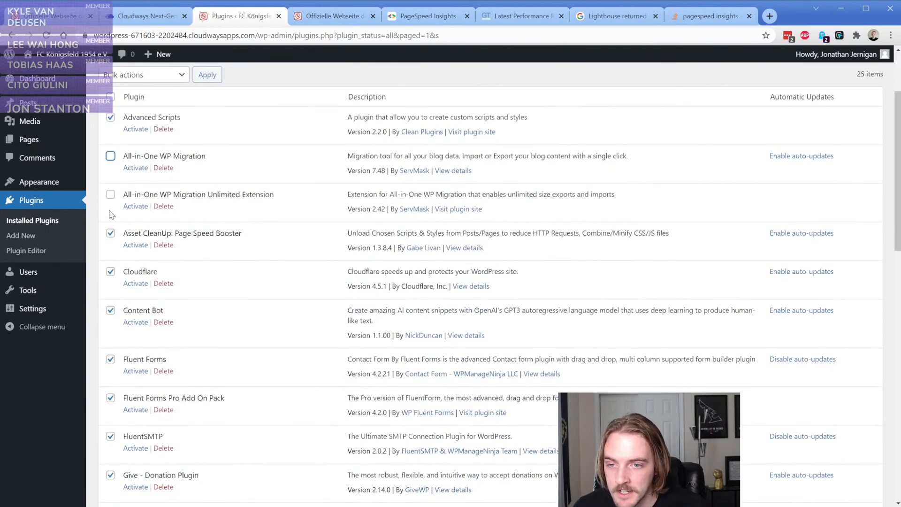
{"action": "left_click", "coordinate": [110, 233]}
{"action": "left_click", "coordinate": [111, 272]}
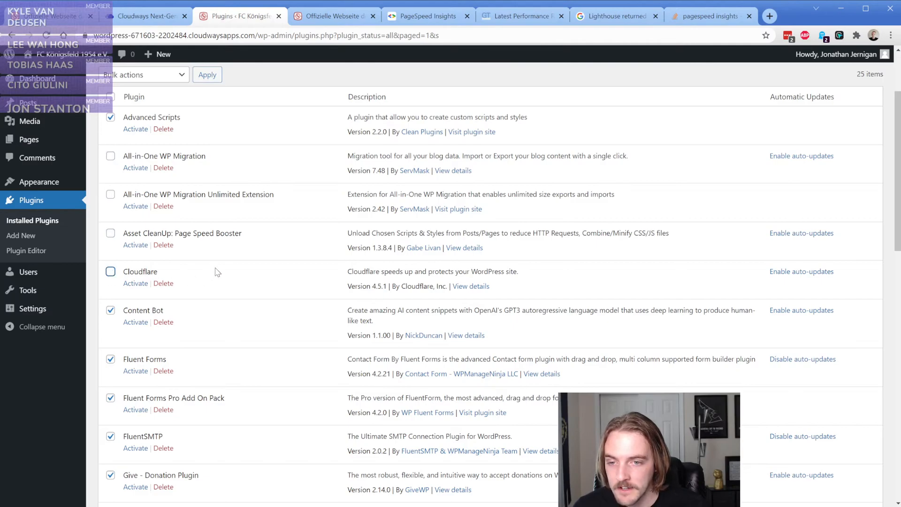
{"action": "scroll", "coordinate": [185, 216], "scroll_direction": "up", "scroll_amount": 2}
{"action": "left_click", "coordinate": [153, 188]}
{"action": "left_click", "coordinate": [150, 212]}
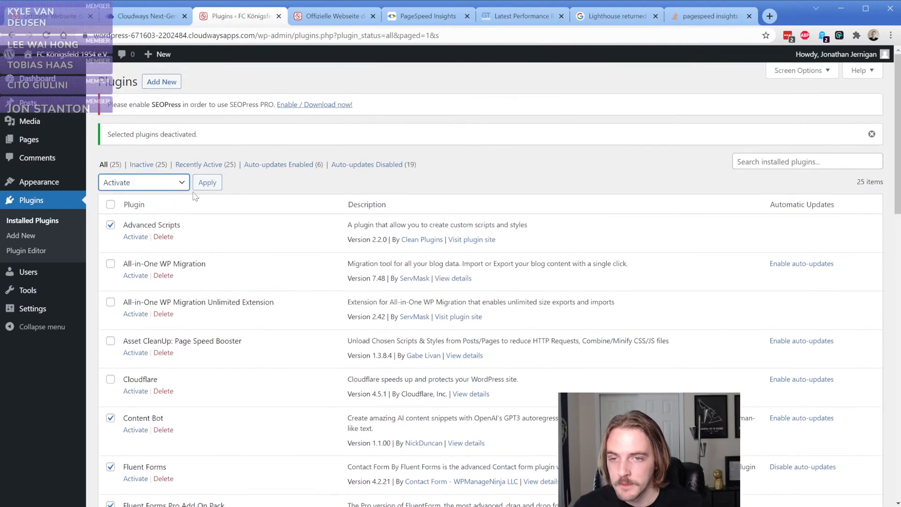
{"action": "left_click", "coordinate": [206, 182]}
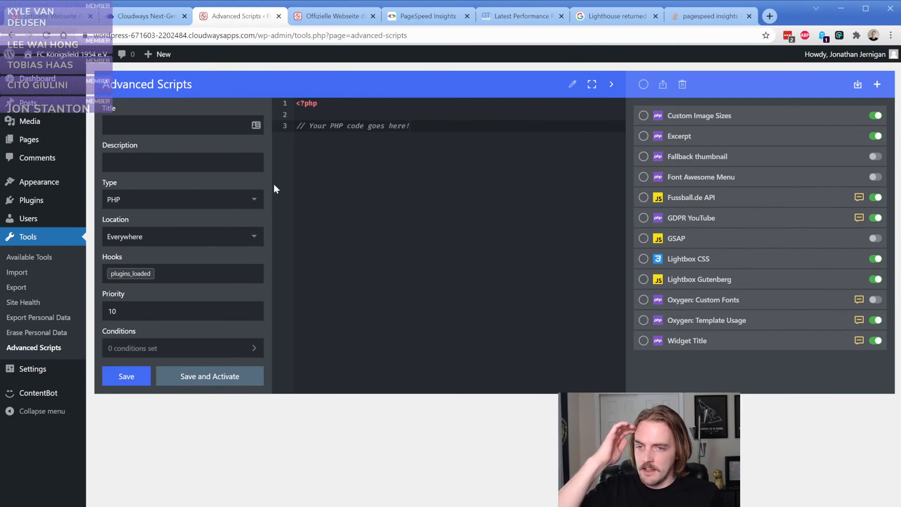
{"action": "left_click", "coordinate": [29, 259]}
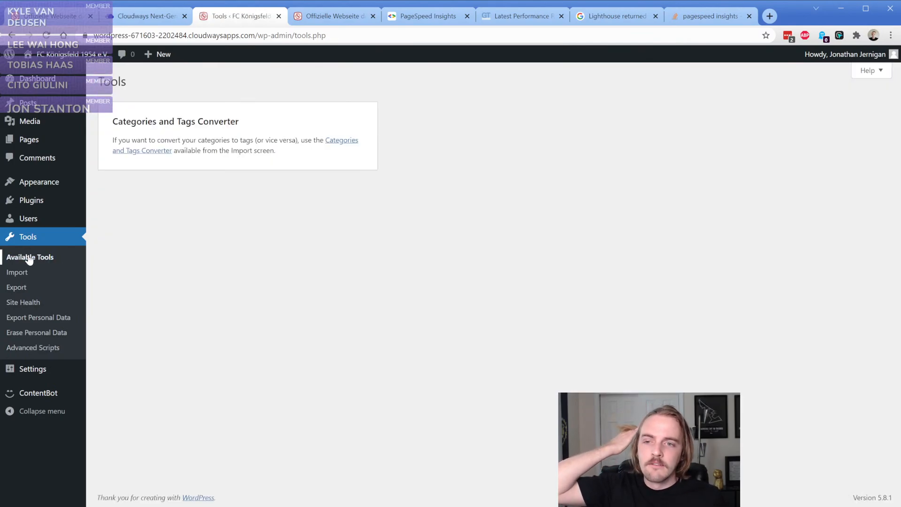
{"action": "left_click", "coordinate": [38, 205]}
- Bulk-activate the site copy's plugins again, leaving out Advanced Scripts, both All-in-One WP Migration plugins, Asset CleanUp and Cloudflare
{"action": "scroll", "coordinate": [196, 258], "scroll_direction": "down", "scroll_amount": 5}
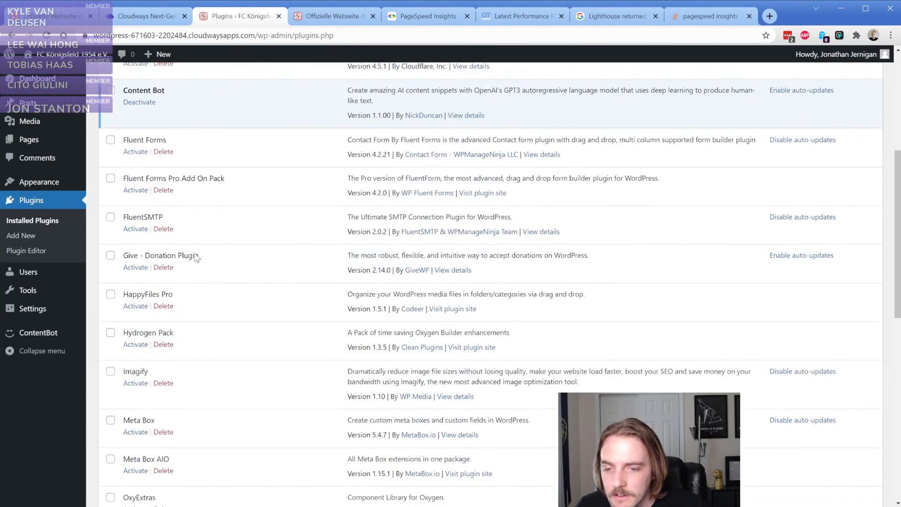
{"action": "scroll", "coordinate": [196, 258], "scroll_direction": "up", "scroll_amount": 5}
{"action": "left_click", "coordinate": [110, 88]}
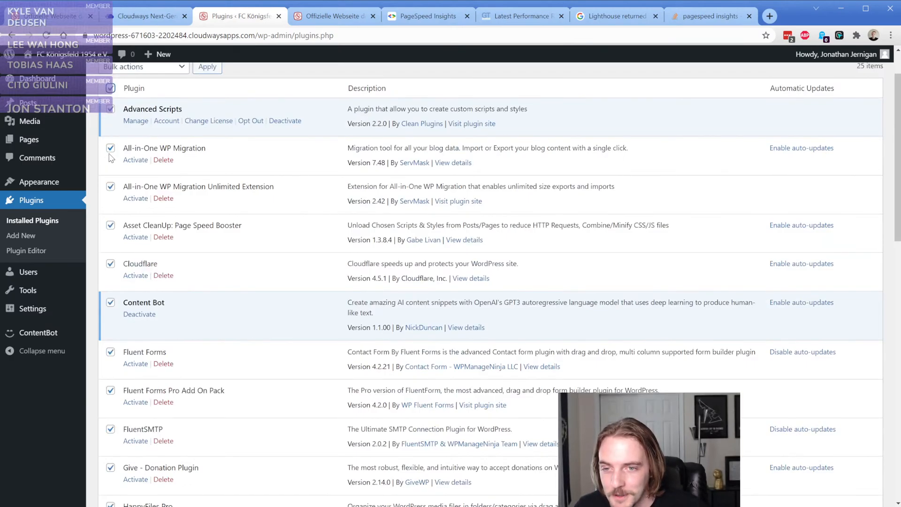
{"action": "left_click", "coordinate": [110, 148]}
{"action": "left_click", "coordinate": [110, 186]}
{"action": "left_click", "coordinate": [110, 225]}
{"action": "left_click", "coordinate": [110, 263]}
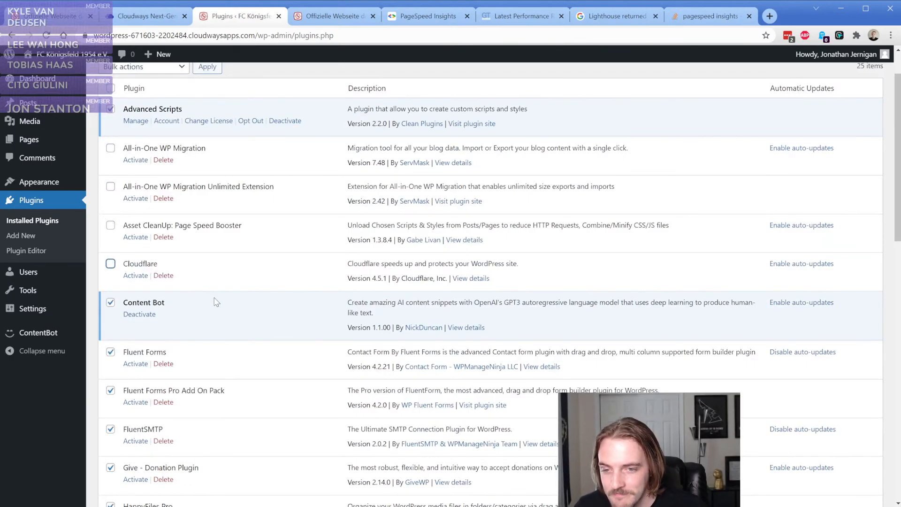
{"action": "scroll", "coordinate": [215, 302], "scroll_direction": "down", "scroll_amount": 1}
{"action": "scroll", "coordinate": [216, 298], "scroll_direction": "up", "scroll_amount": 1}
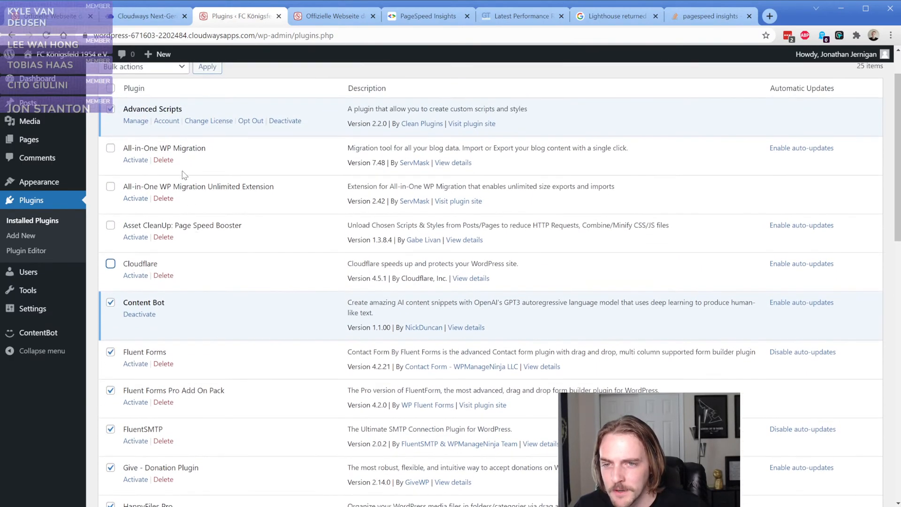
{"action": "left_click", "coordinate": [109, 109]}
{"action": "scroll", "coordinate": [253, 289], "scroll_direction": "down", "scroll_amount": 9}
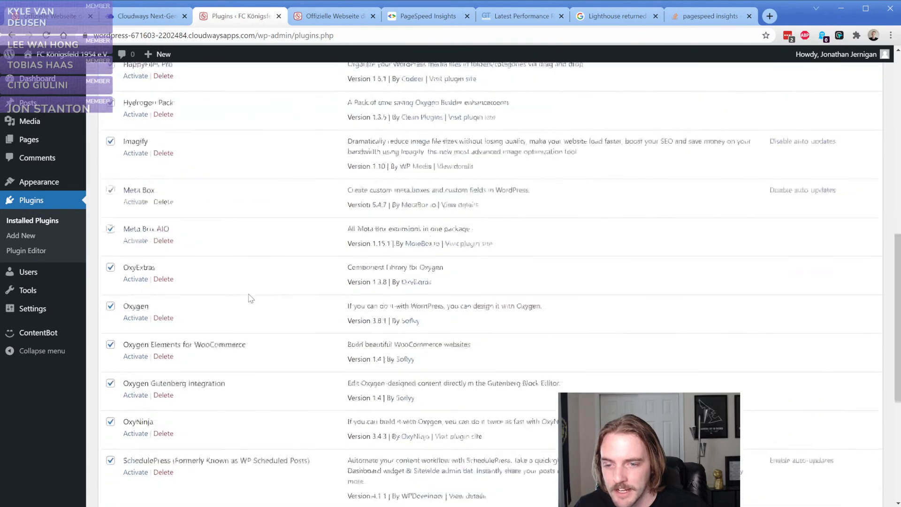
{"action": "scroll", "coordinate": [249, 298], "scroll_direction": "down", "scroll_amount": 5}
{"action": "scroll", "coordinate": [228, 167], "scroll_direction": "up", "scroll_amount": 15}
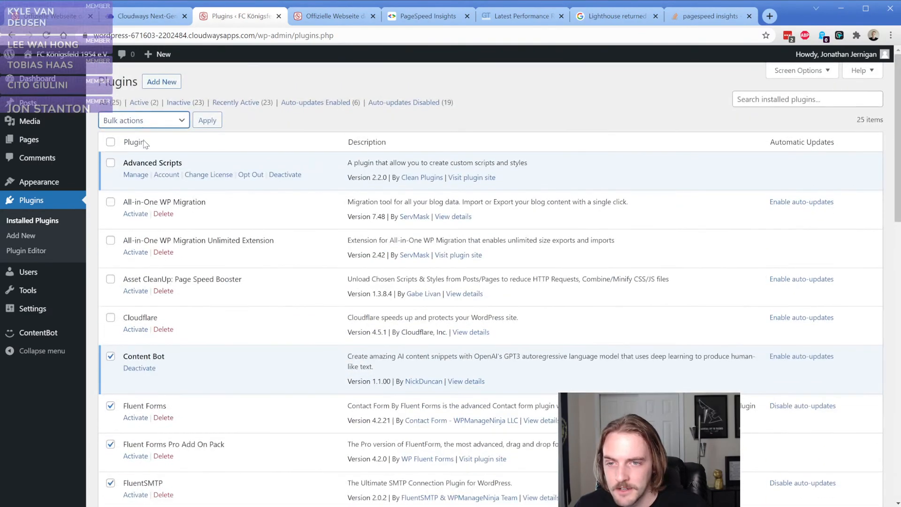
{"action": "key", "text": "Down"}
{"action": "left_click", "coordinate": [208, 121]}
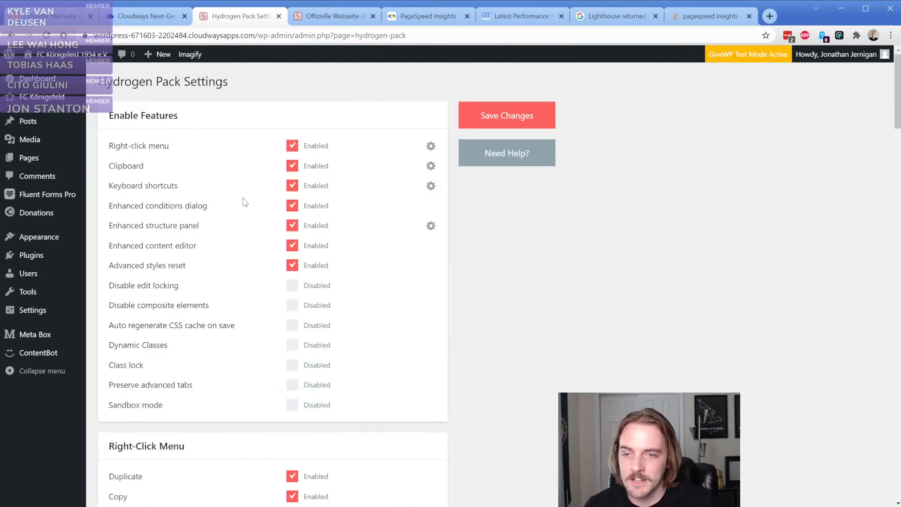
- Select OxyExtras, Oxygen, Oxygen Elements for WooCommerce, Oxygen Gutenberg Integration and OxyNinja in the site copy's installed plugins list
{"action": "left_click", "coordinate": [41, 258]}
{"action": "scroll", "coordinate": [201, 296], "scroll_direction": "down", "scroll_amount": 7}
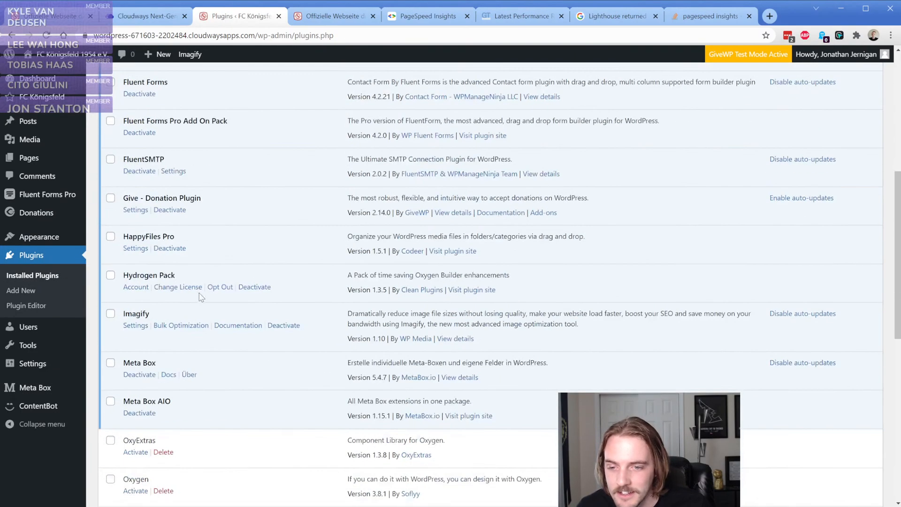
{"action": "scroll", "coordinate": [200, 297], "scroll_direction": "down", "scroll_amount": 6}
{"action": "scroll", "coordinate": [111, 193], "scroll_direction": "up", "scroll_amount": 7}
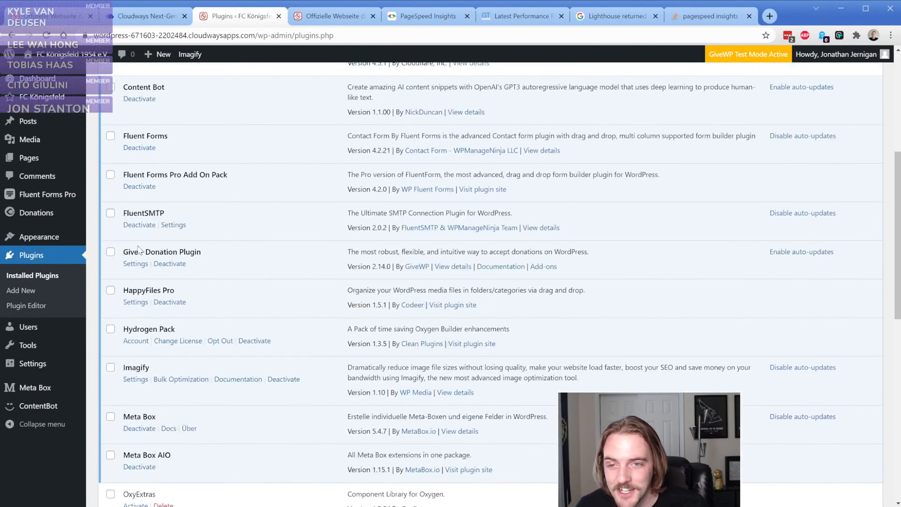
{"action": "scroll", "coordinate": [114, 197], "scroll_direction": "down", "scroll_amount": 7}
{"action": "left_click", "coordinate": [110, 171]}
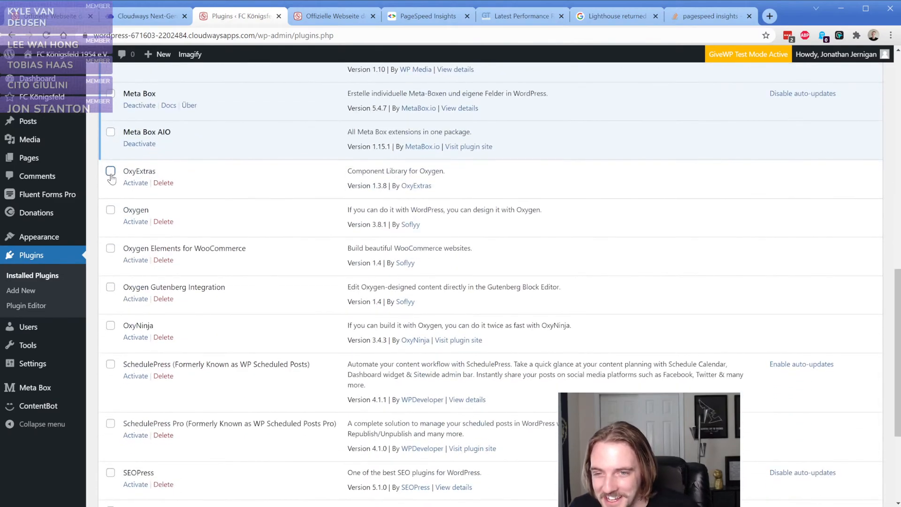
{"action": "left_click", "coordinate": [111, 210]}
{"action": "left_click", "coordinate": [110, 248]}
{"action": "left_click", "coordinate": [111, 286]}
{"action": "left_click", "coordinate": [111, 325]}
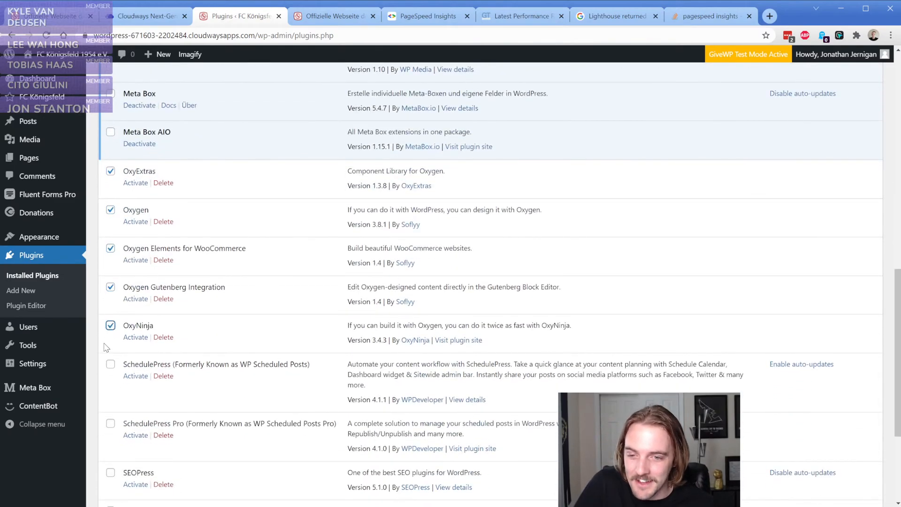
{"action": "scroll", "coordinate": [133, 341], "scroll_direction": "down", "scroll_amount": 3}
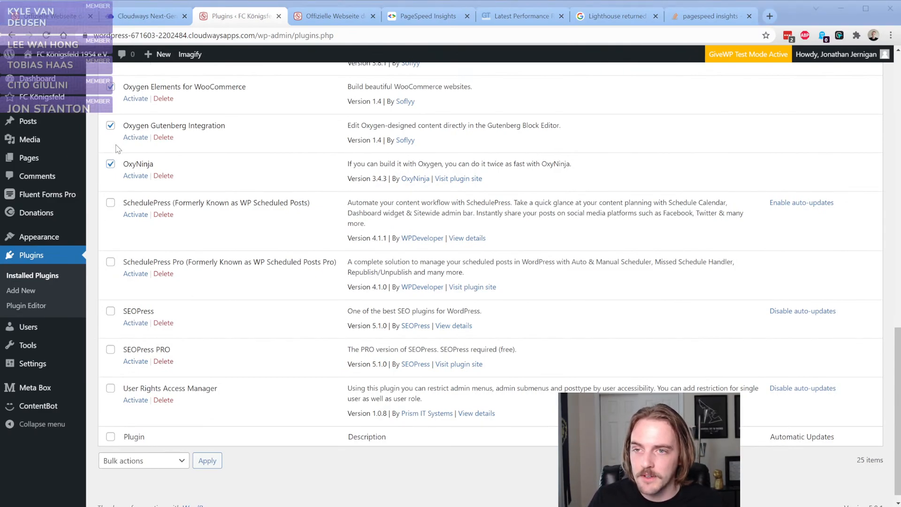
- Open the live site's dashboard separately and check in its installed plugins list which plugins are active
{"action": "left_click", "coordinate": [63, 17]}
{"action": "mouse_move", "coordinate": [58, 56]}
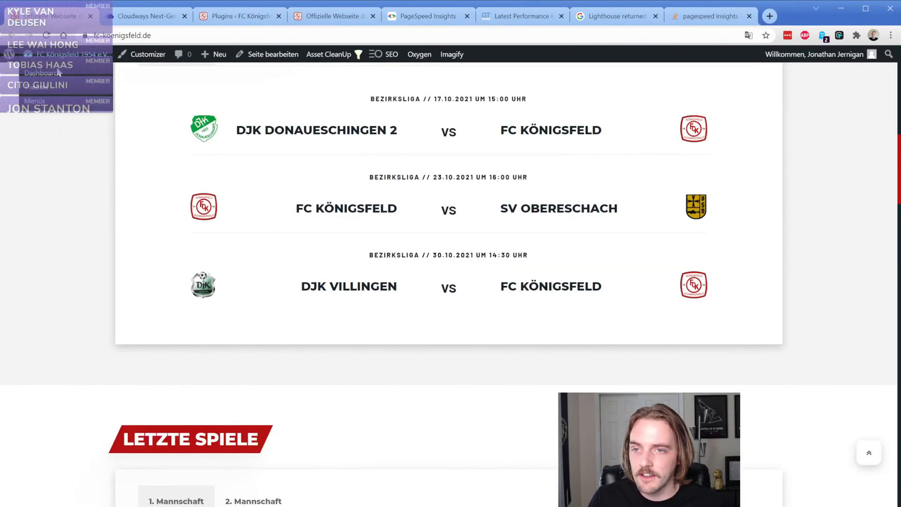
{"action": "middle_click", "coordinate": [58, 73]}
{"action": "left_click", "coordinate": [122, 16]}
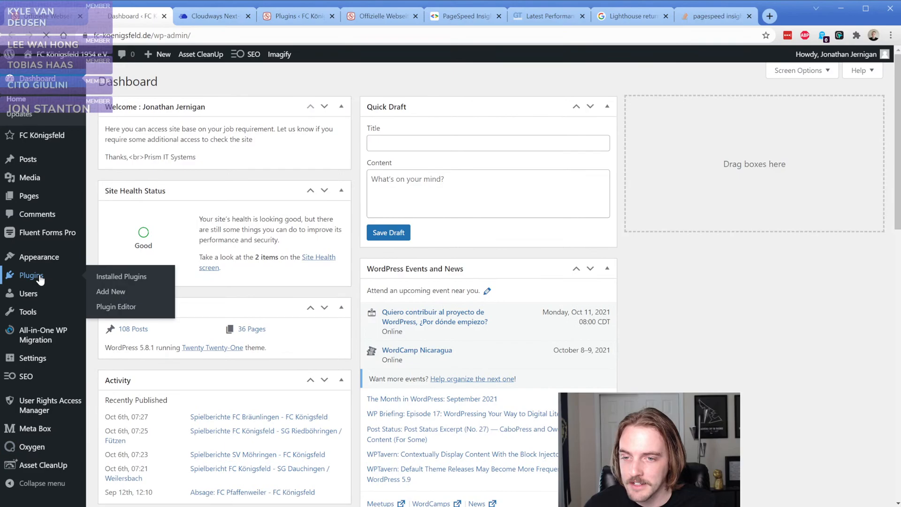
{"action": "left_click", "coordinate": [40, 279]}
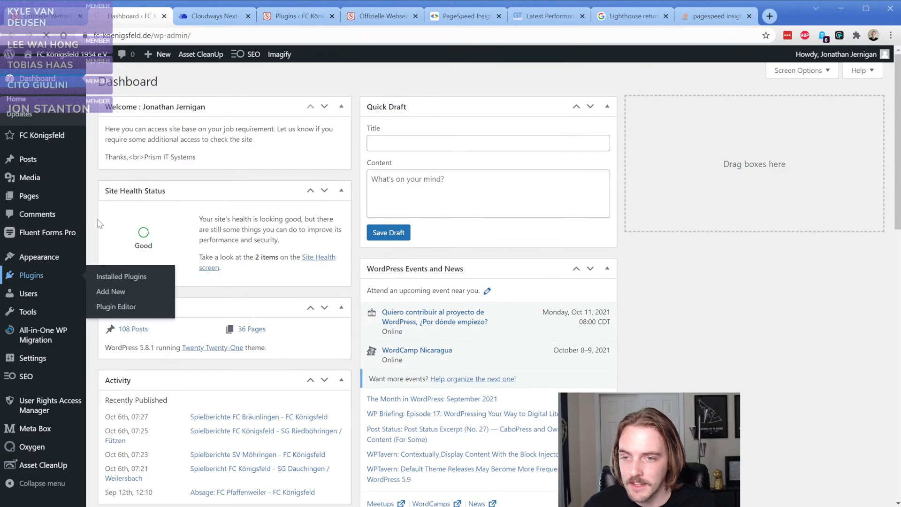
{"action": "scroll", "coordinate": [99, 223], "scroll_direction": "down", "scroll_amount": 2}
{"action": "scroll", "coordinate": [100, 223], "scroll_direction": "down", "scroll_amount": 4}
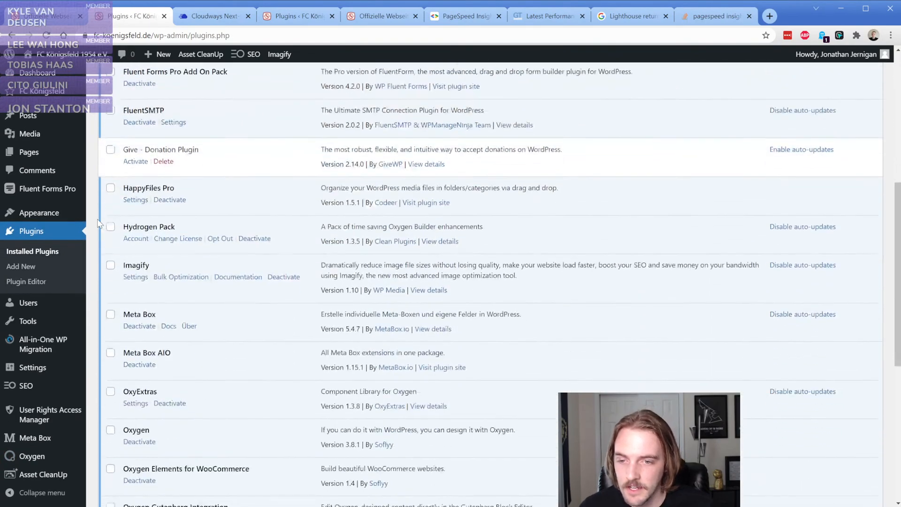
{"action": "scroll", "coordinate": [98, 223], "scroll_direction": "up", "scroll_amount": 3}
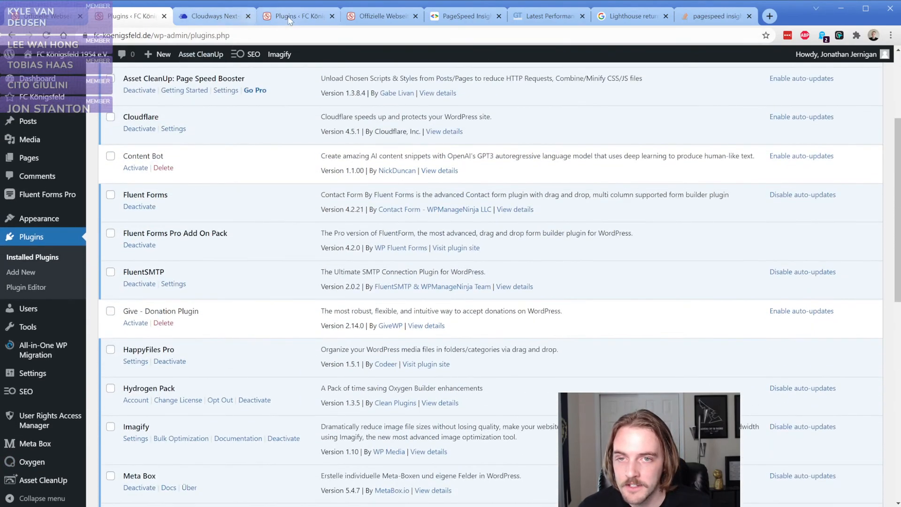
- Compare the active plugins in the site copy's list with those on the live site
{"action": "left_click", "coordinate": [308, 18]}
{"action": "scroll", "coordinate": [150, 233], "scroll_direction": "up", "scroll_amount": 10}
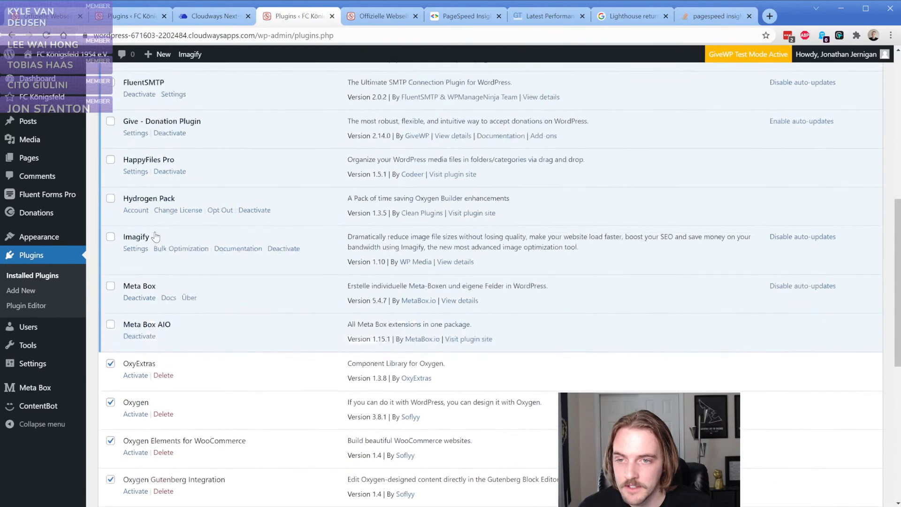
{"action": "scroll", "coordinate": [150, 232], "scroll_direction": "up", "scroll_amount": 3}
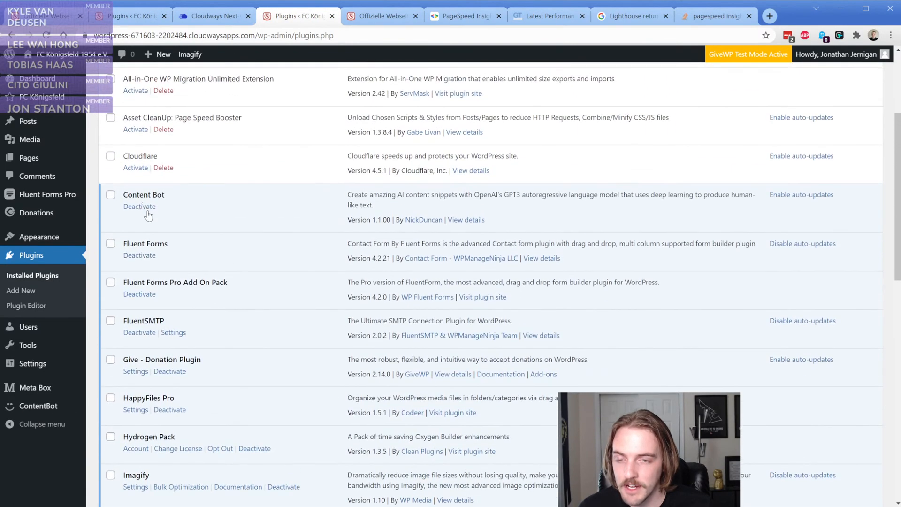
{"action": "scroll", "coordinate": [164, 227], "scroll_direction": "down", "scroll_amount": 2}
{"action": "scroll", "coordinate": [131, 215], "scroll_direction": "down", "scroll_amount": 3}
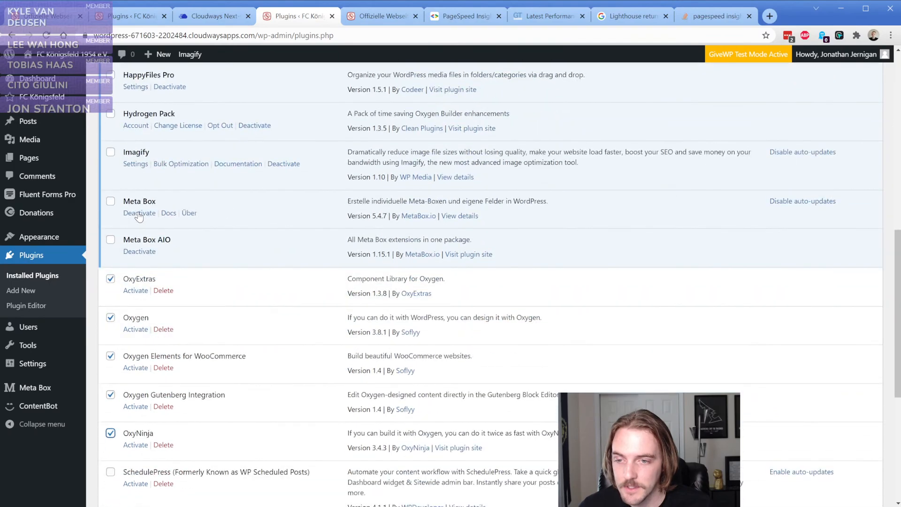
{"action": "left_click", "coordinate": [129, 16]}
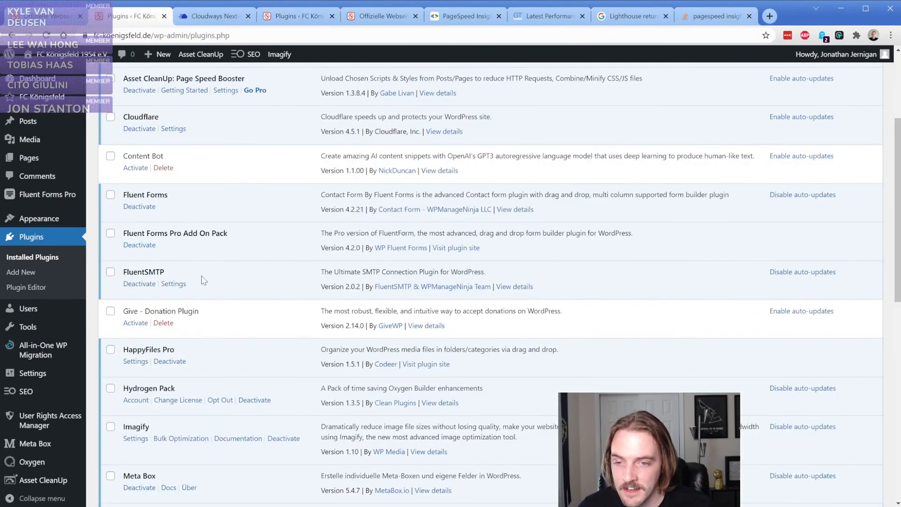
- Try to bulk-activate the selected Oxygen plugins plus SEOPress, SEOPress PRO and User Rights Access Manager on the site copy, matching the live site's list
{"action": "scroll", "coordinate": [204, 280], "scroll_direction": "down", "scroll_amount": 3}
{"action": "scroll", "coordinate": [204, 280], "scroll_direction": "down", "scroll_amount": 7}
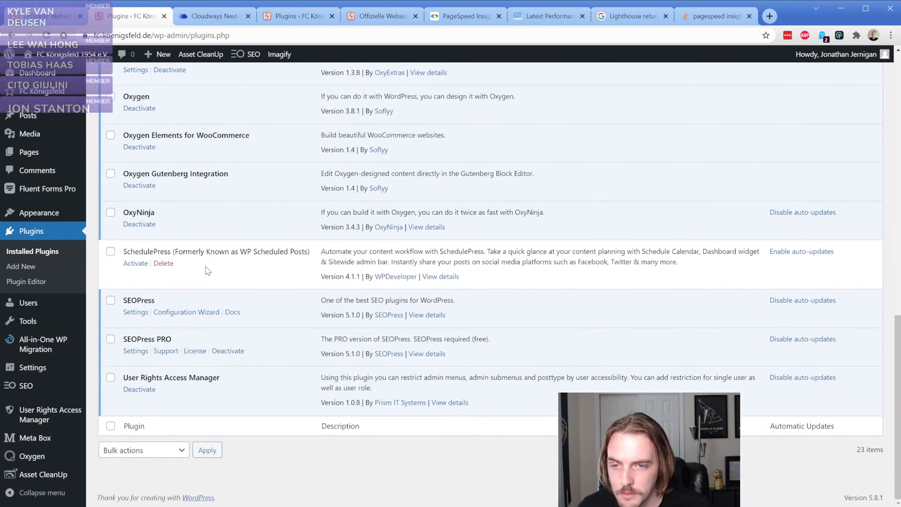
{"action": "left_click", "coordinate": [293, 15]}
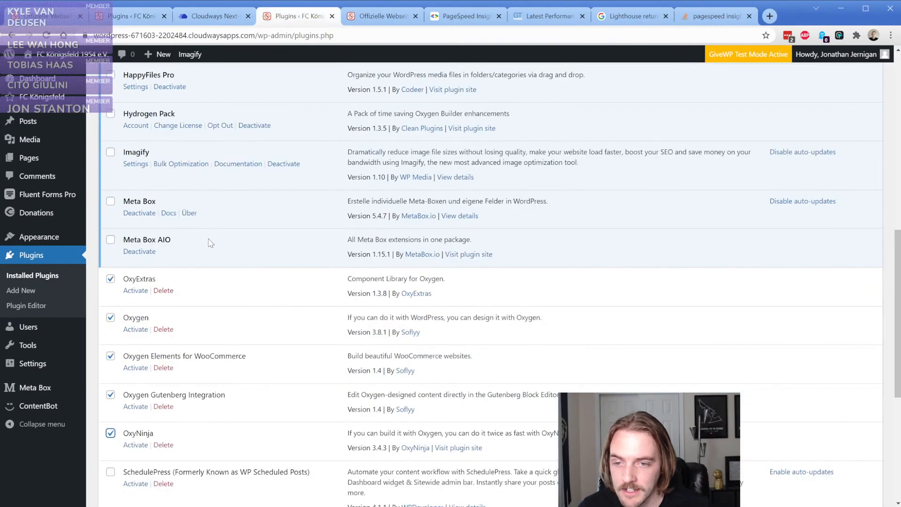
{"action": "scroll", "coordinate": [207, 243], "scroll_direction": "down", "scroll_amount": 5}
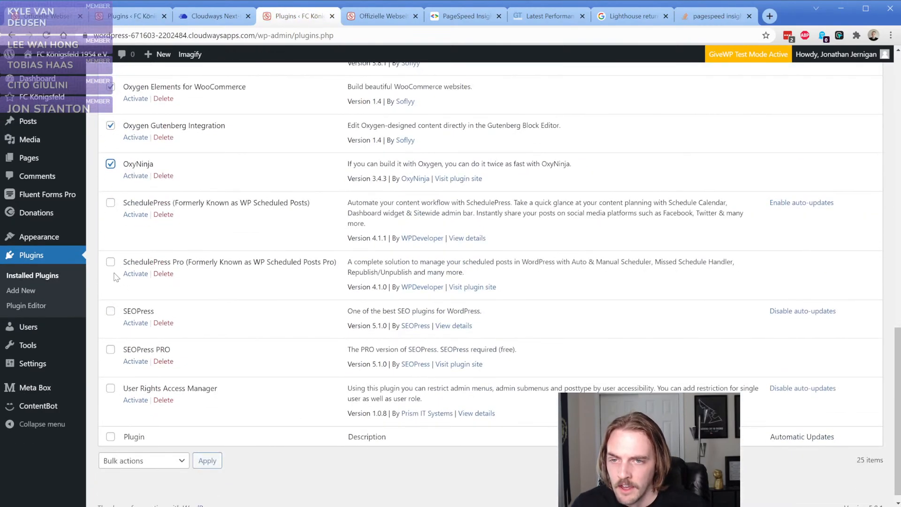
{"action": "left_click", "coordinate": [110, 349]}
{"action": "left_click", "coordinate": [110, 388]}
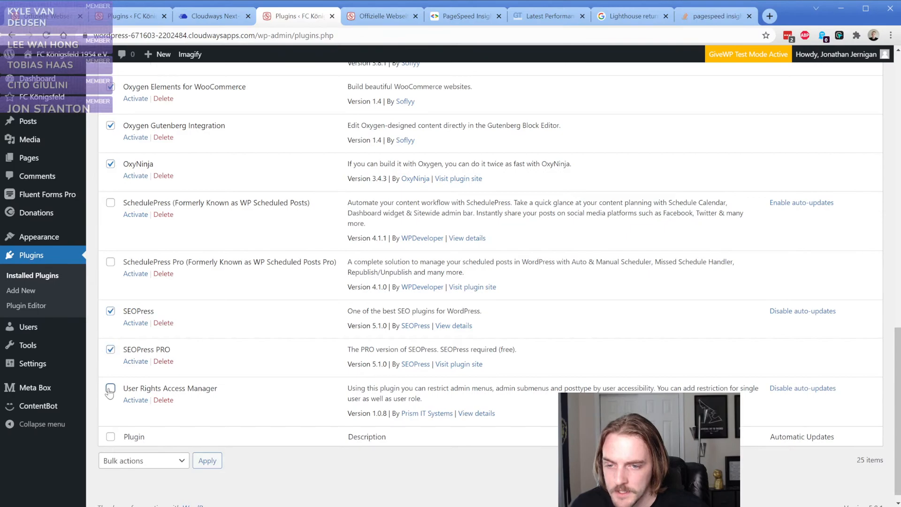
{"action": "scroll", "coordinate": [141, 262], "scroll_direction": "up", "scroll_amount": 15}
{"action": "left_click", "coordinate": [162, 134]}
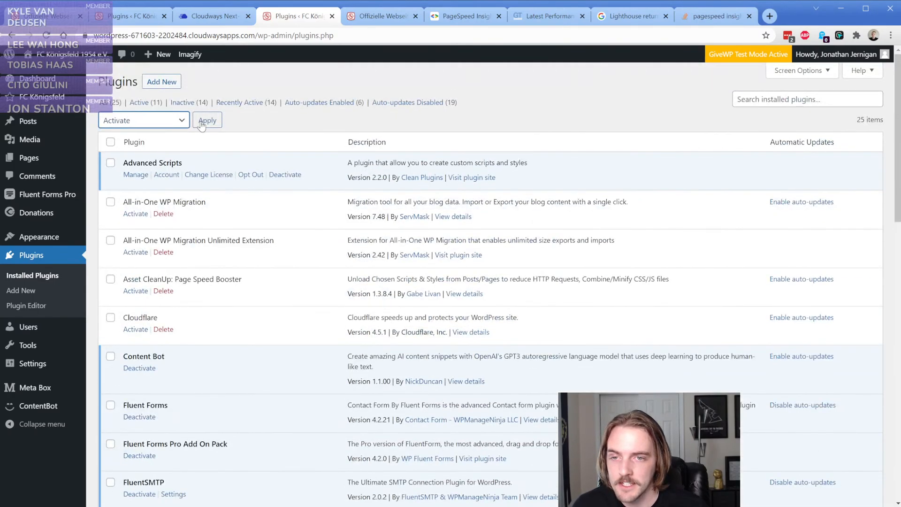
{"action": "left_click", "coordinate": [206, 120]}
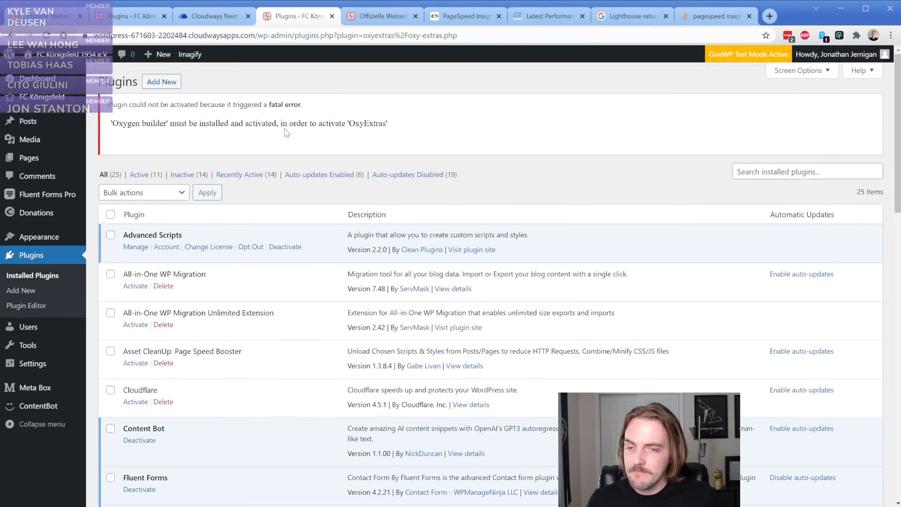
- Activate the Oxygen plugin on its own and deactivate Content Bot in the site copy
{"action": "scroll", "coordinate": [240, 278], "scroll_direction": "down", "scroll_amount": 20}
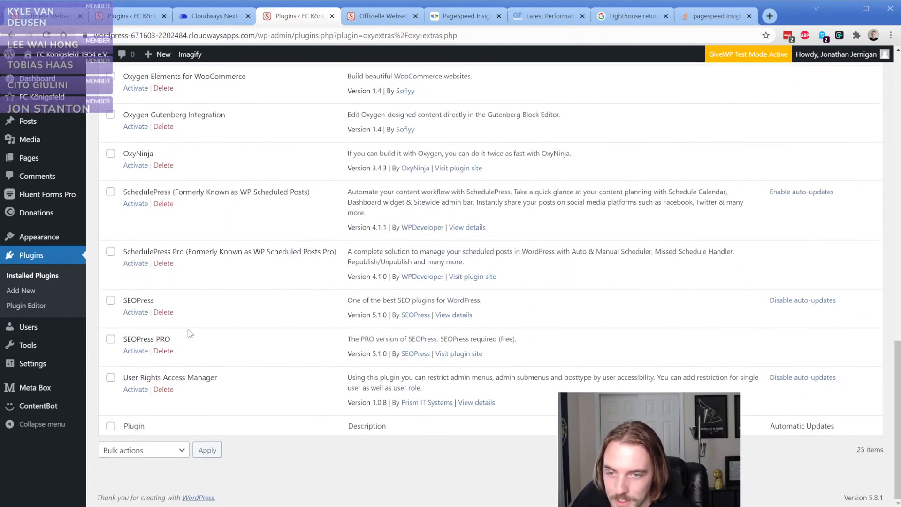
{"action": "scroll", "coordinate": [175, 312], "scroll_direction": "up", "scroll_amount": 3}
{"action": "left_click", "coordinate": [136, 213]}
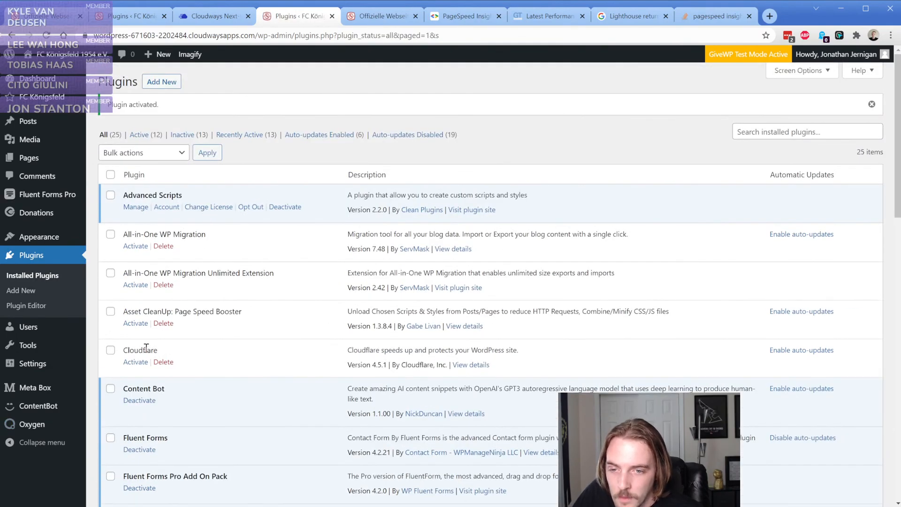
{"action": "left_click", "coordinate": [138, 400]}
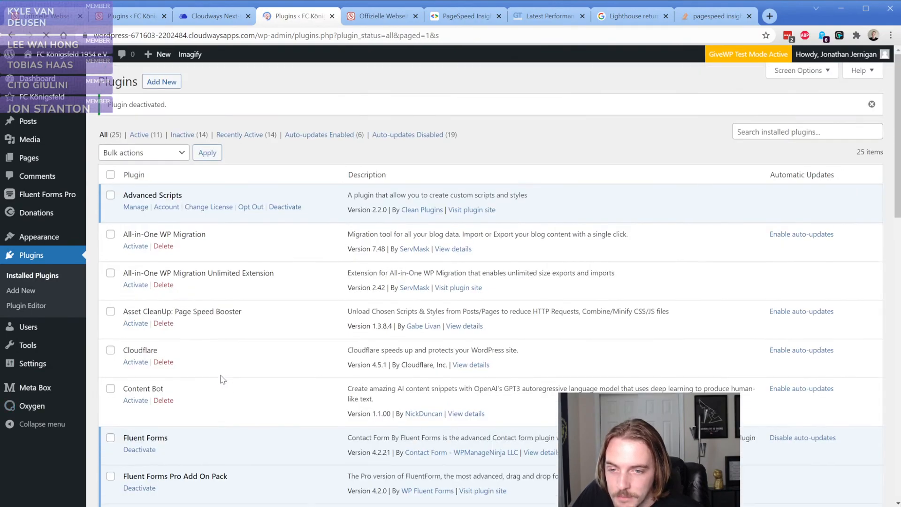
- Activate Oxygen Elements for WooCommerce, OxyNinja and Oxygen Gutenberg Integration one at a time in the site copy
{"action": "scroll", "coordinate": [221, 379], "scroll_direction": "down", "scroll_amount": 10}
{"action": "scroll", "coordinate": [203, 349], "scroll_direction": "down", "scroll_amount": 1}
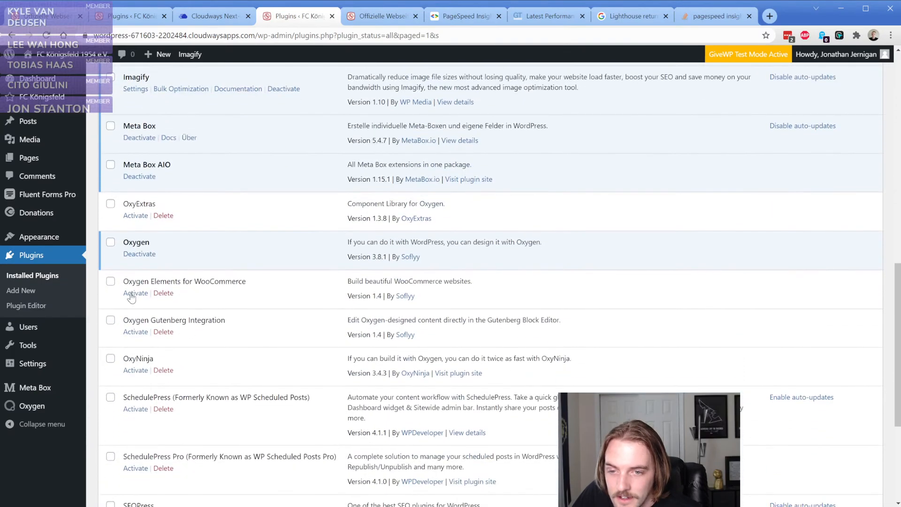
{"action": "left_click", "coordinate": [135, 292]}
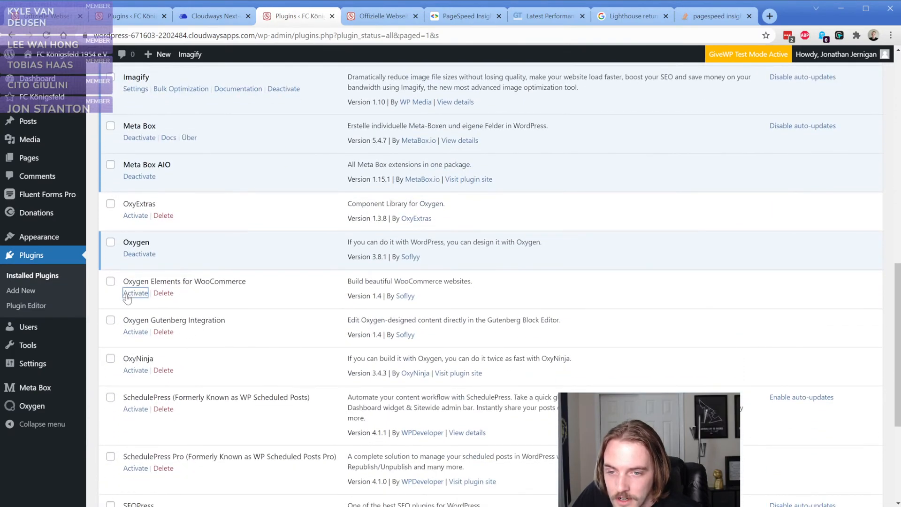
{"action": "scroll", "coordinate": [167, 358], "scroll_direction": "down", "scroll_amount": 8}
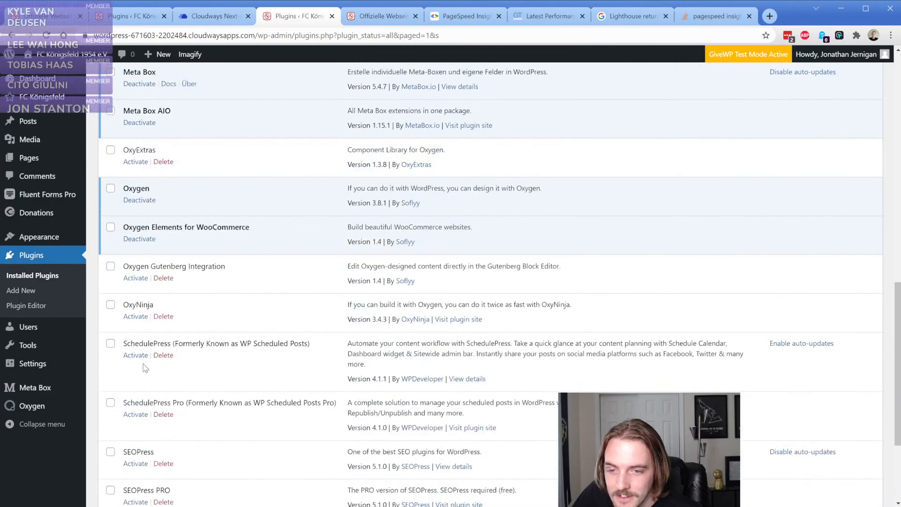
{"action": "scroll", "coordinate": [168, 357], "scroll_direction": "down", "scroll_amount": 5}
{"action": "left_click", "coordinate": [135, 316]}
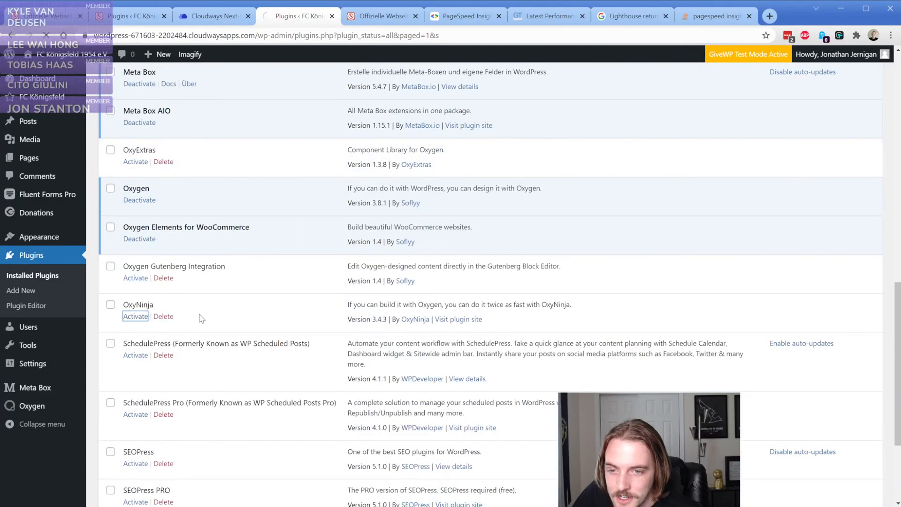
{"action": "scroll", "coordinate": [181, 363], "scroll_direction": "down", "scroll_amount": 11}
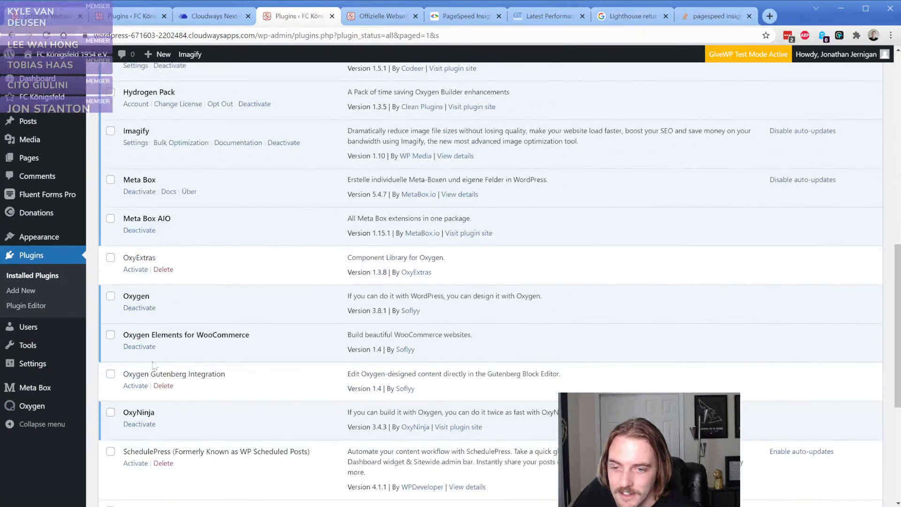
{"action": "left_click", "coordinate": [135, 385]}
- Bulk-activate SEOPress, SEOPress PRO and User Rights Access Manager in the site copy
{"action": "scroll", "coordinate": [212, 378], "scroll_direction": "down", "scroll_amount": 10}
{"action": "scroll", "coordinate": [212, 378], "scroll_direction": "down", "scroll_amount": 5}
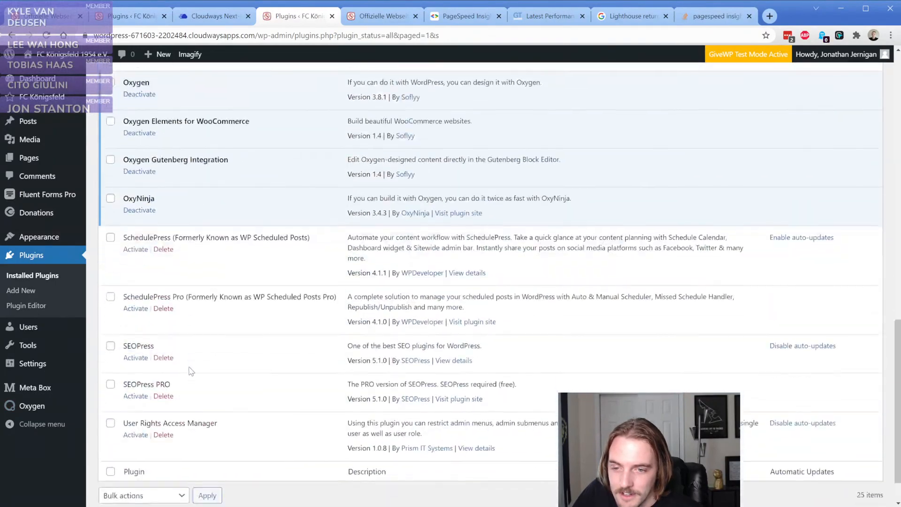
{"action": "left_click", "coordinate": [110, 347]}
{"action": "left_click", "coordinate": [111, 382]}
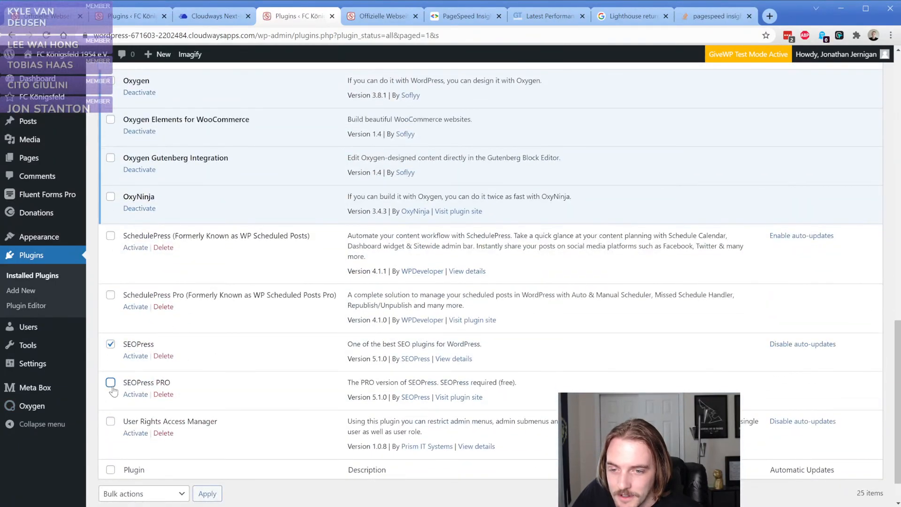
{"action": "left_click", "coordinate": [110, 421]}
{"action": "left_click", "coordinate": [135, 432]}
{"action": "left_click", "coordinate": [143, 153]}
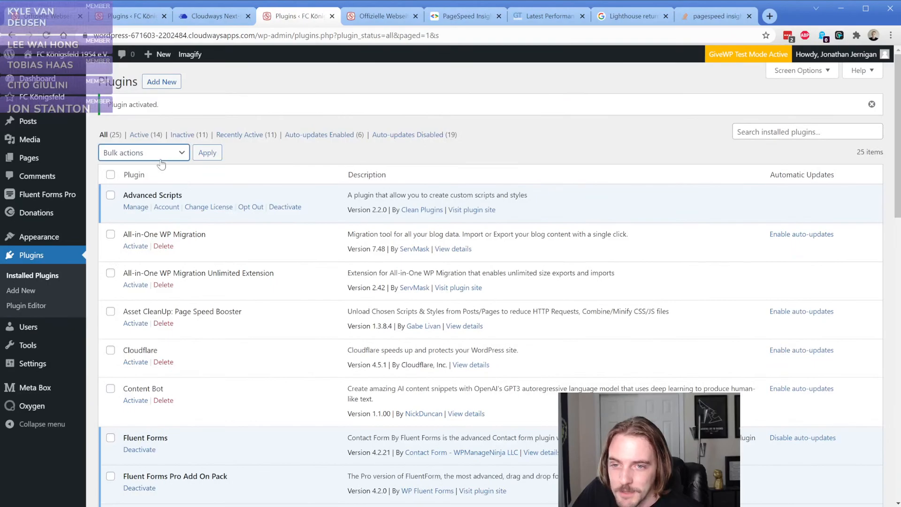
{"action": "left_click", "coordinate": [160, 165]}
{"action": "left_click", "coordinate": [207, 153]}
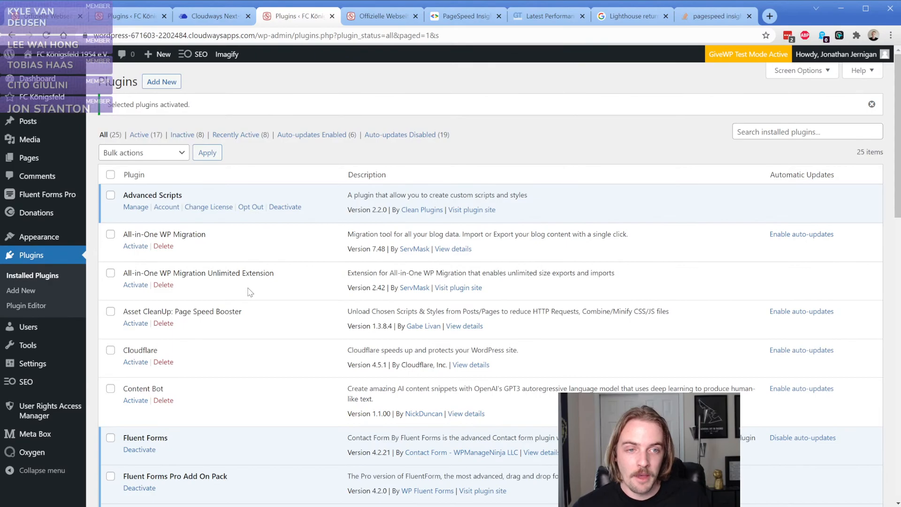
- Deactivate the Give - Donation Plugin without giving feedback and close the extra browser tab
{"action": "scroll", "coordinate": [248, 292], "scroll_direction": "down", "scroll_amount": 8}
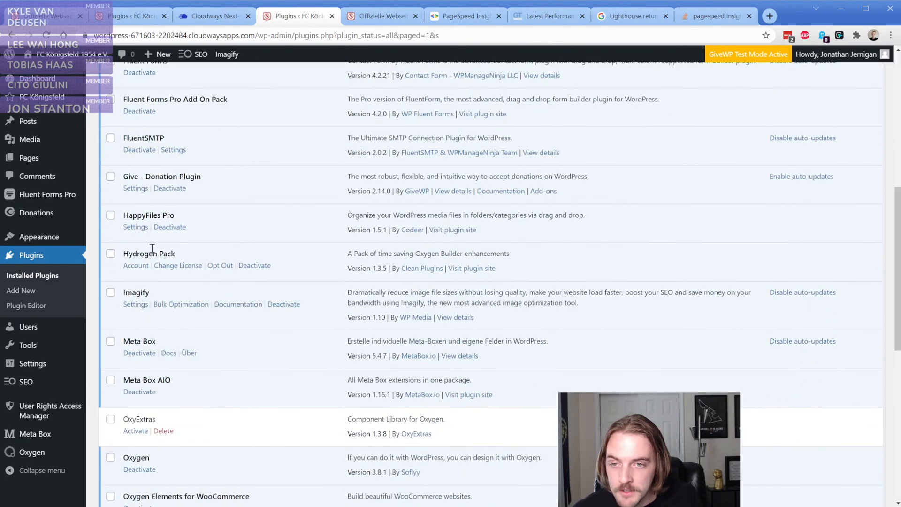
{"action": "left_click", "coordinate": [170, 188]}
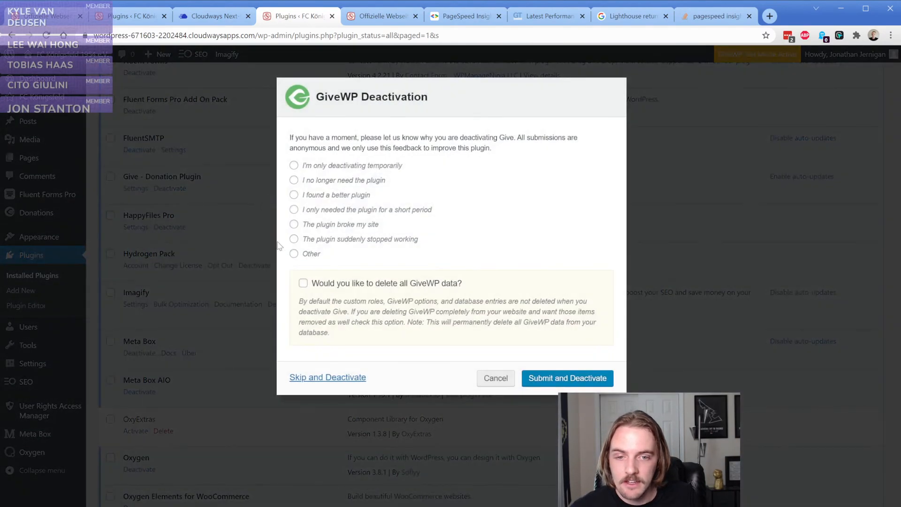
{"action": "left_click", "coordinate": [351, 378]}
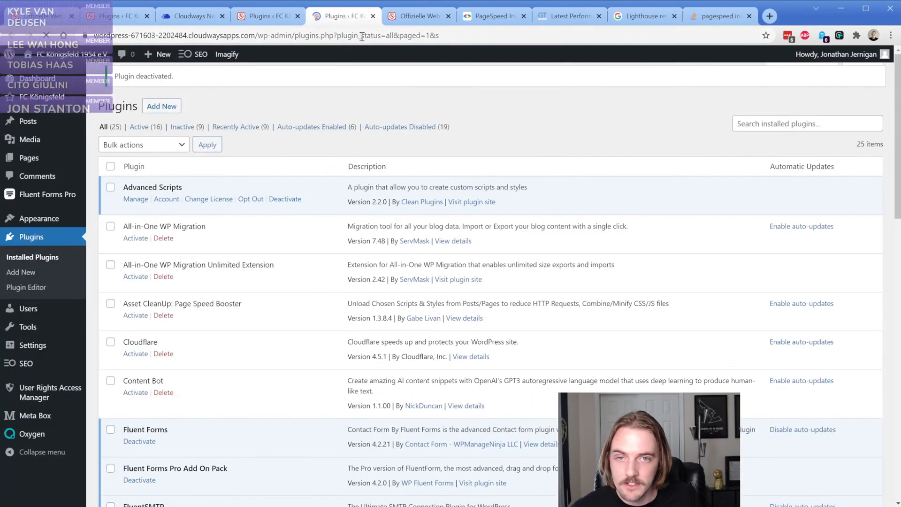
{"action": "left_click", "coordinate": [373, 16]}
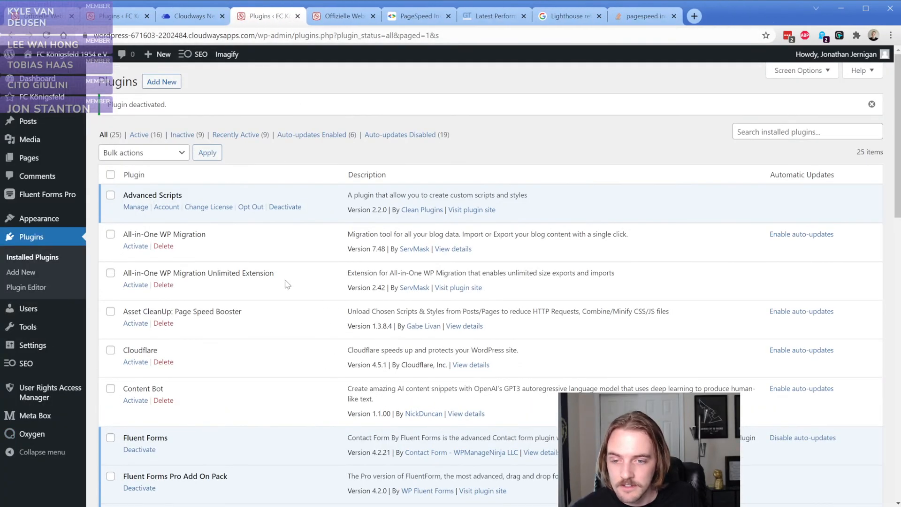
- Compare the site copy's active plugins with the live site's list and activate the missing OxyExtras plugin
{"action": "scroll", "coordinate": [287, 285], "scroll_direction": "down", "scroll_amount": 10}
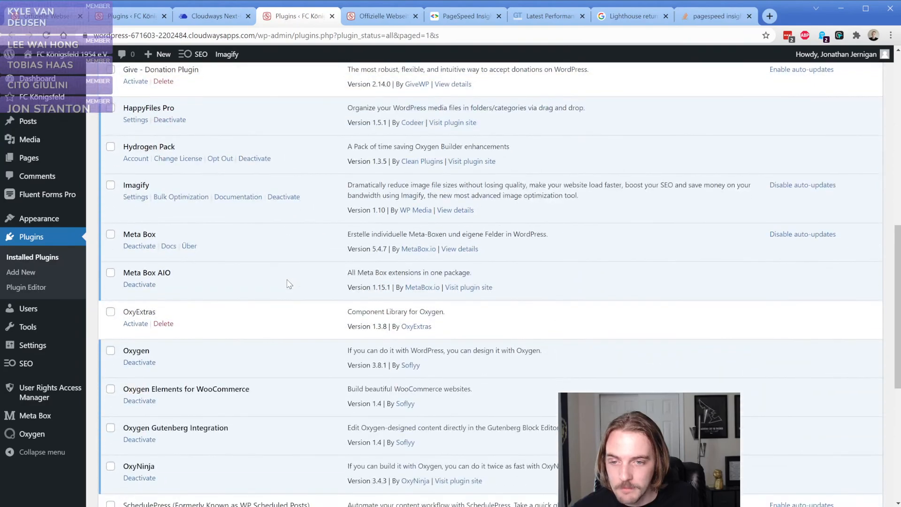
{"action": "scroll", "coordinate": [287, 283], "scroll_direction": "down", "scroll_amount": 2}
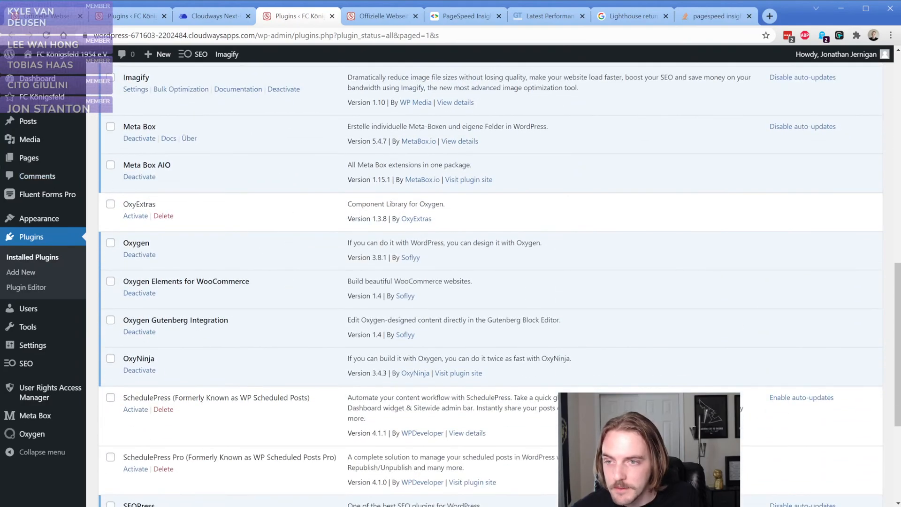
{"action": "key", "text": "ctrl+shift+Tab"}
{"action": "scroll", "coordinate": [213, 263], "scroll_direction": "up", "scroll_amount": 3}
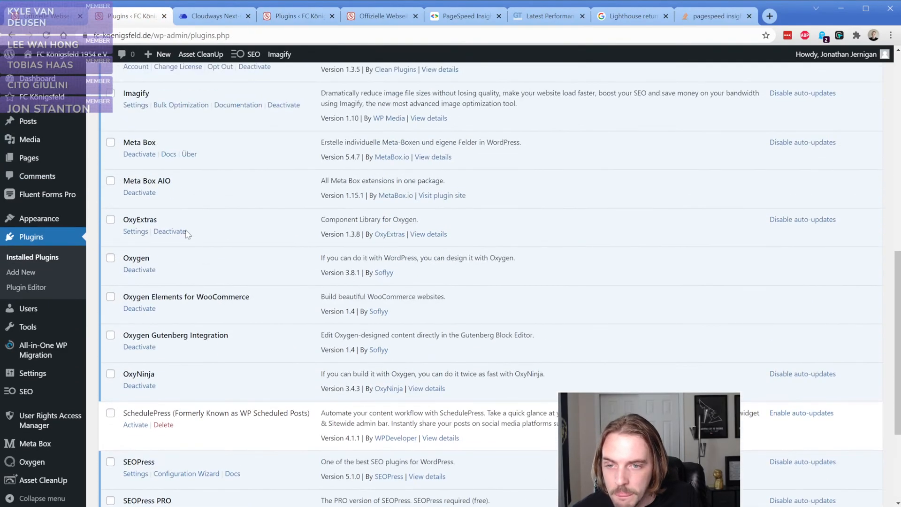
{"action": "left_click", "coordinate": [290, 16]}
{"action": "left_click", "coordinate": [136, 216]}
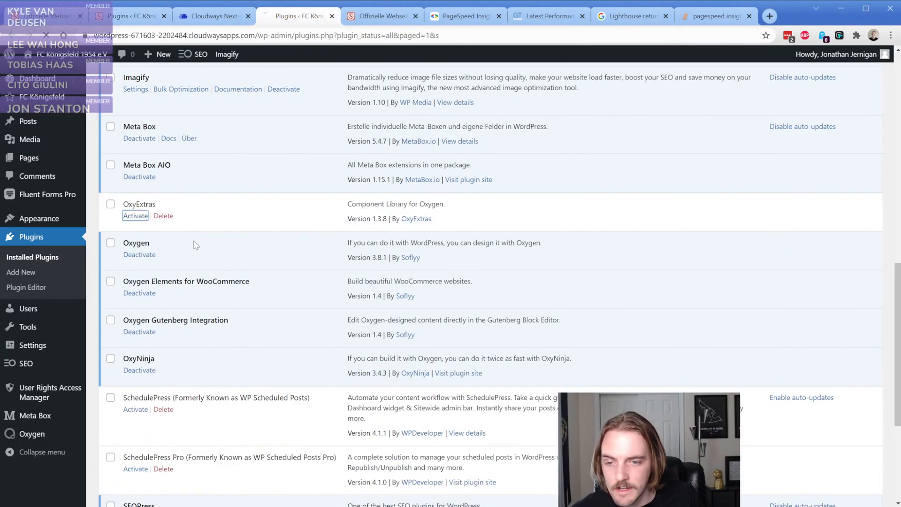
- Reload the site copy's home page and generate a mobile Lighthouse report for it in the browser's developer tools
{"action": "key", "text": "ctrl+Tab"}
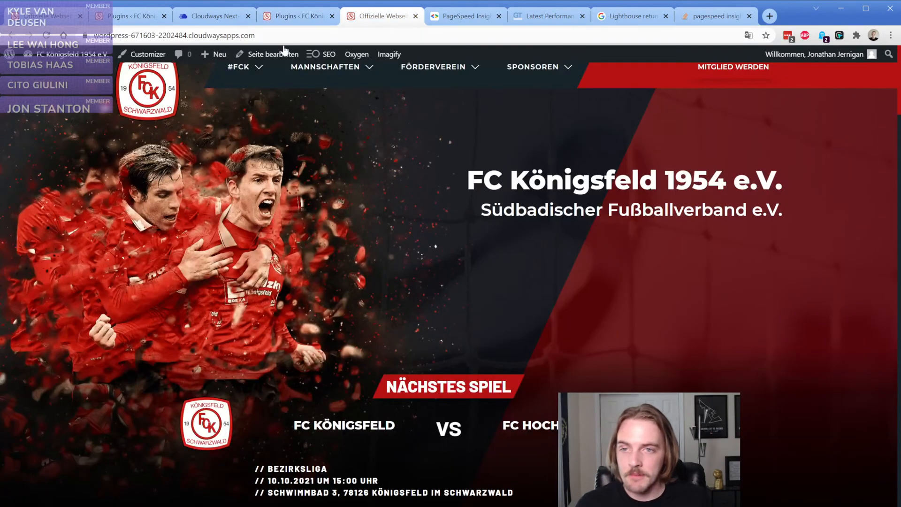
{"action": "key", "text": "F5"}
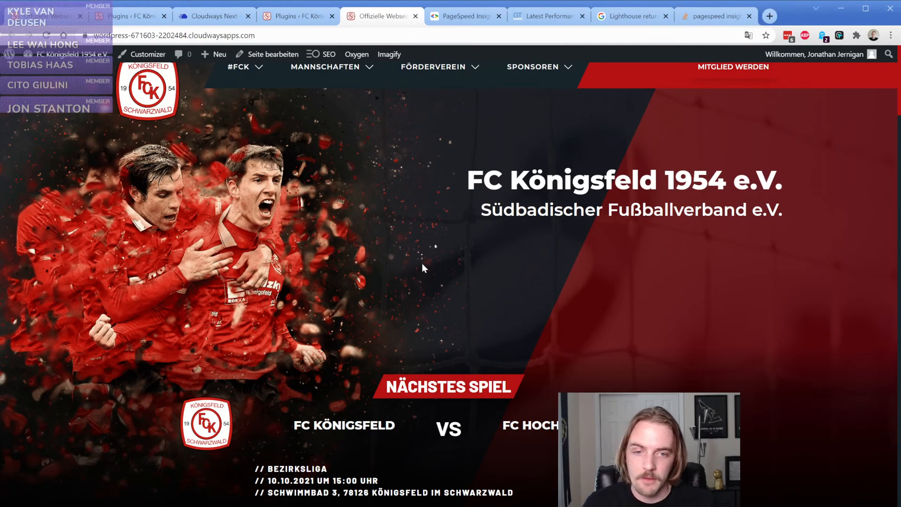
{"action": "key", "text": "ctrl+shift+i"}
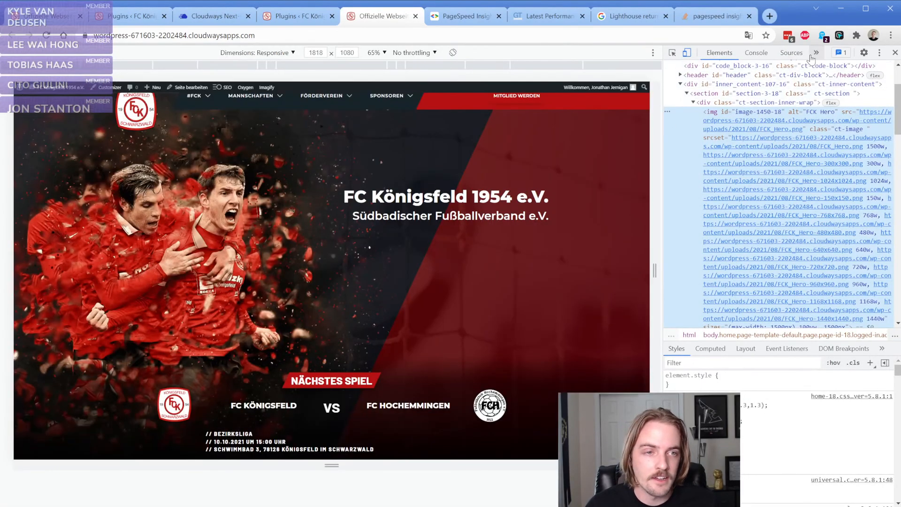
{"action": "left_click", "coordinate": [817, 55]}
{"action": "left_click", "coordinate": [848, 150]}
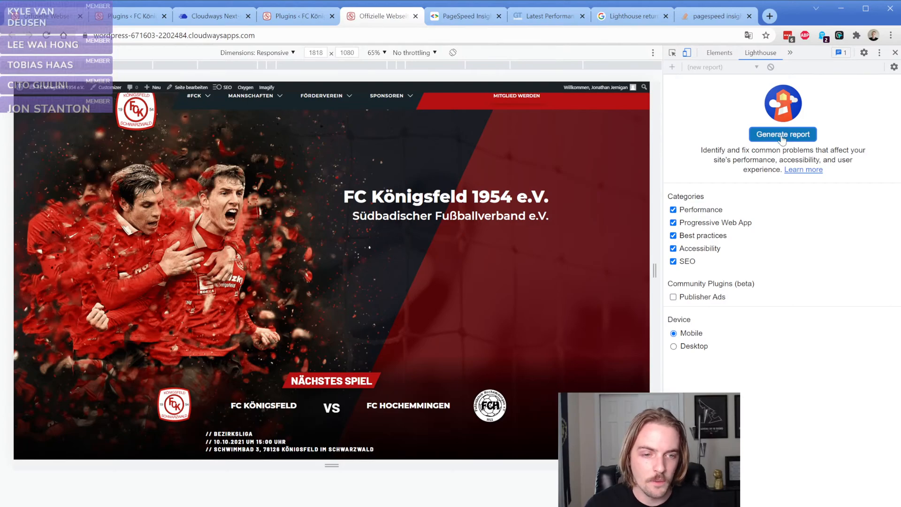
{"action": "left_click", "coordinate": [781, 136]}
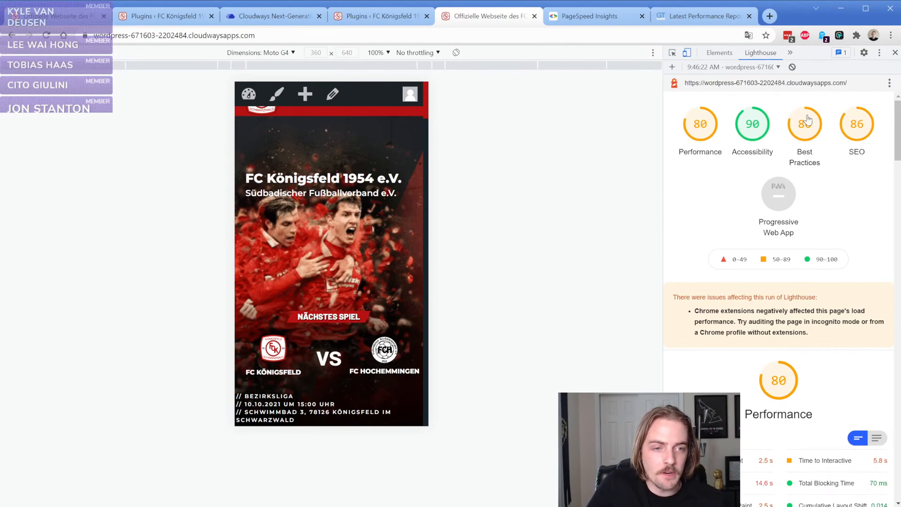
- Review the Lighthouse report's Performance metrics and its Accessibility, Best Practices and SEO sections
{"action": "scroll", "coordinate": [739, 296], "scroll_direction": "down", "scroll_amount": 2}
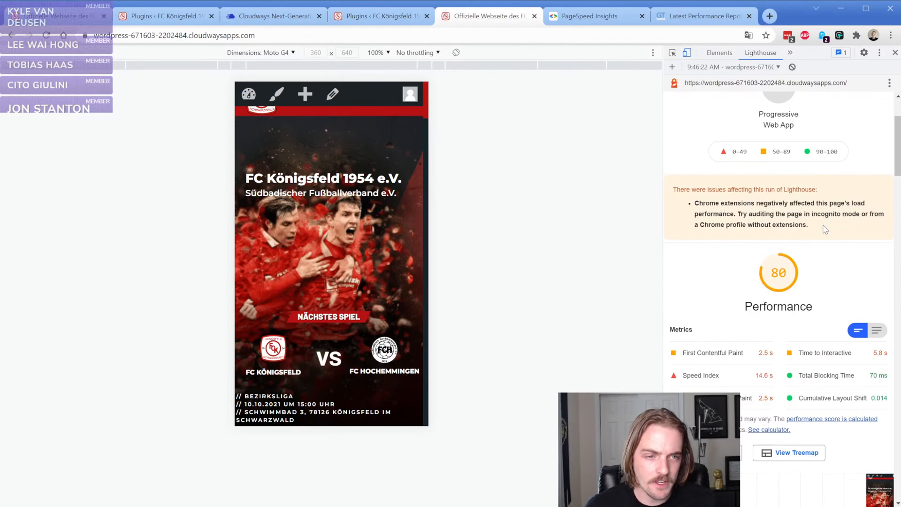
{"action": "scroll", "coordinate": [731, 252], "scroll_direction": "down", "scroll_amount": 2}
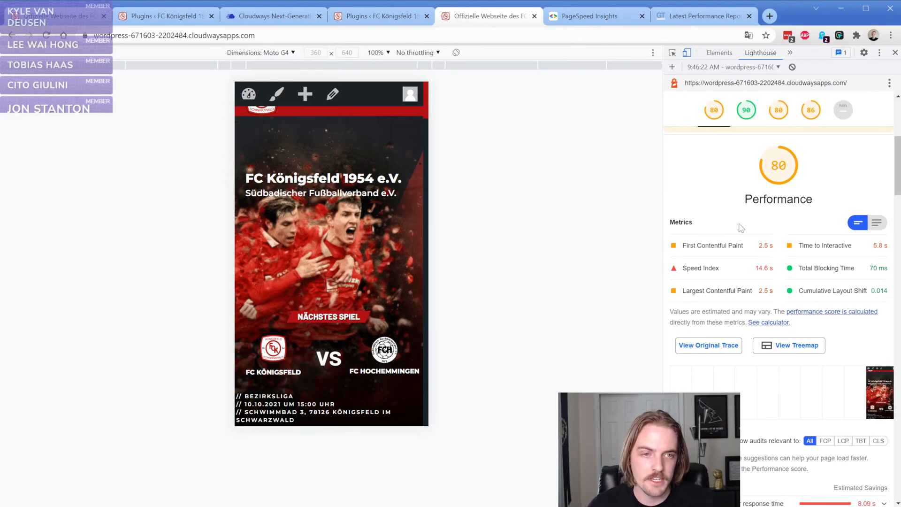
{"action": "left_click", "coordinate": [746, 112]}
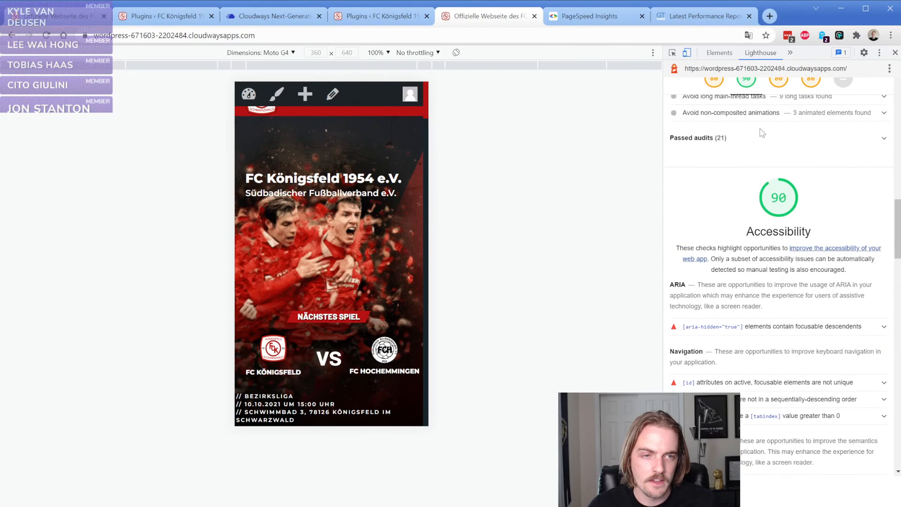
{"action": "left_click", "coordinate": [778, 81]}
{"action": "left_click", "coordinate": [811, 88]}
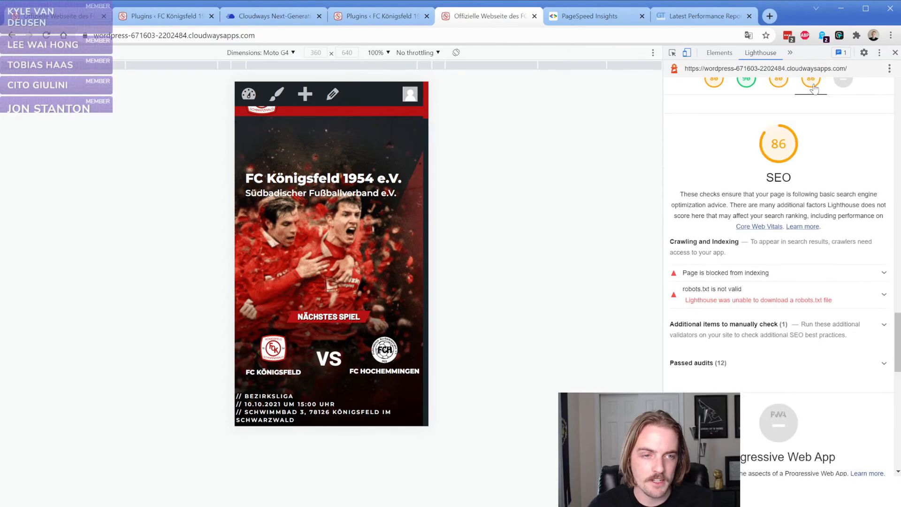
- Review the Performance section of the Lighthouse report again and close the developer tools
{"action": "left_click", "coordinate": [711, 90]}
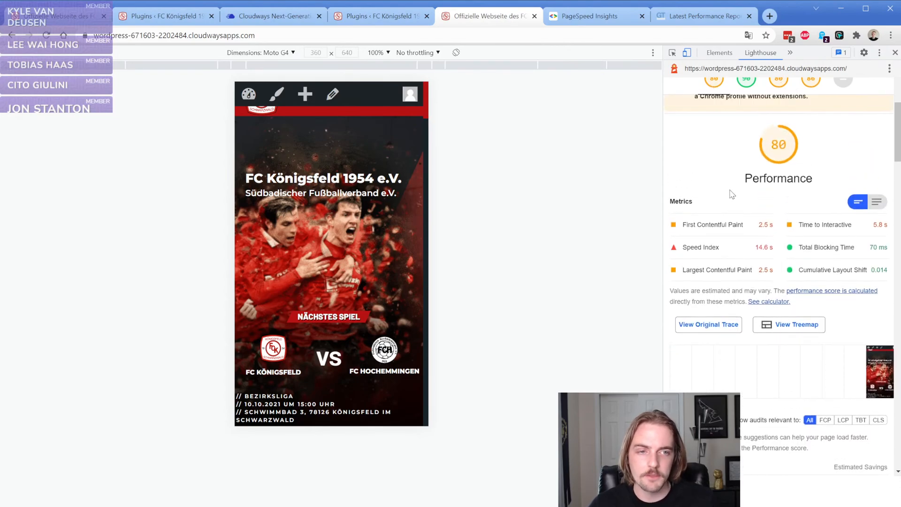
{"action": "scroll", "coordinate": [727, 196], "scroll_direction": "up", "scroll_amount": 1}
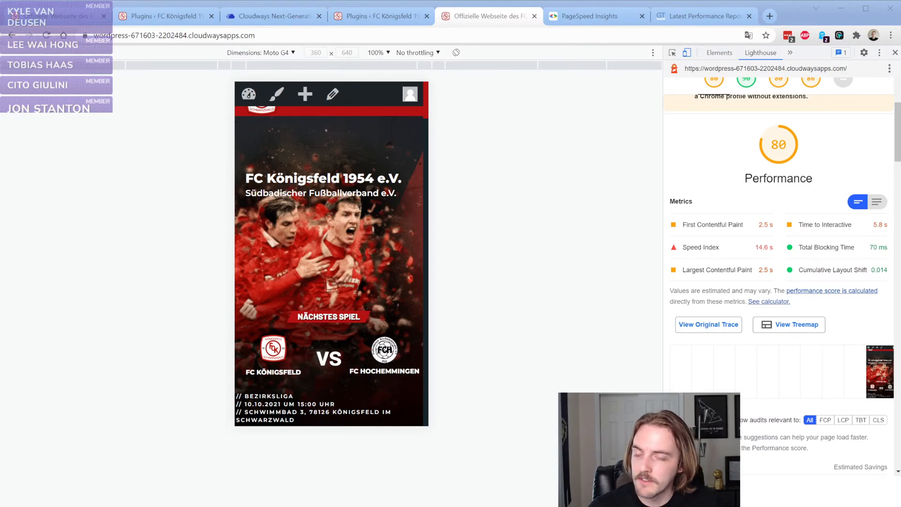
{"action": "scroll", "coordinate": [778, 292], "scroll_direction": "up", "scroll_amount": 3}
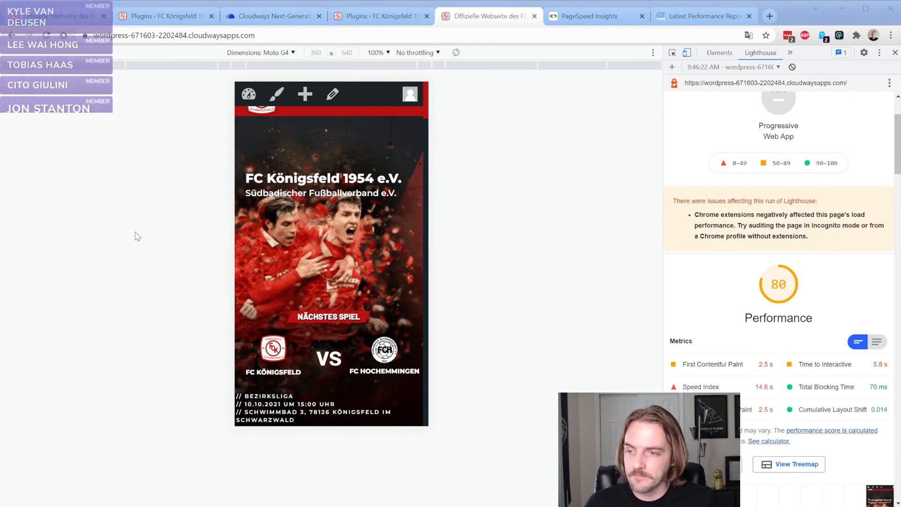
{"action": "left_click", "coordinate": [895, 52]}
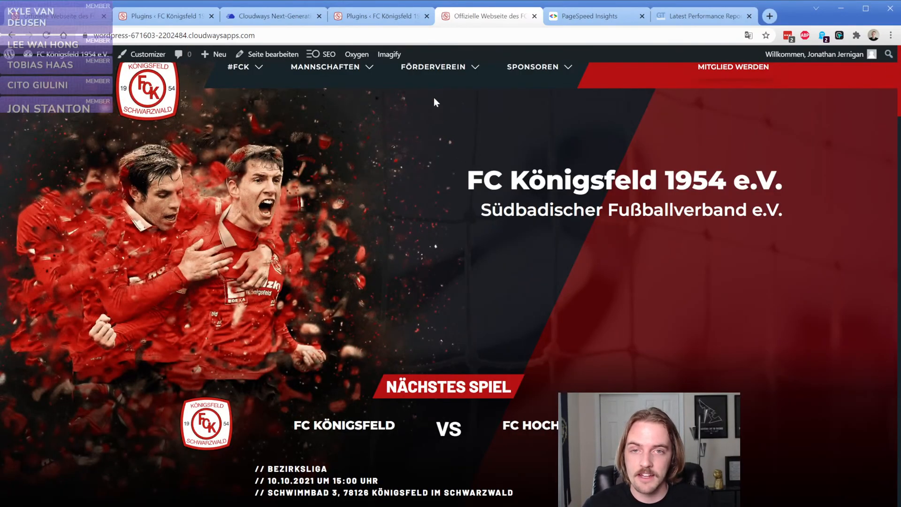
- Upload perfmatters.zip as a new plugin on the site copy, then install and activate it
{"action": "left_click", "coordinate": [383, 16]}
{"action": "left_click", "coordinate": [168, 84]}
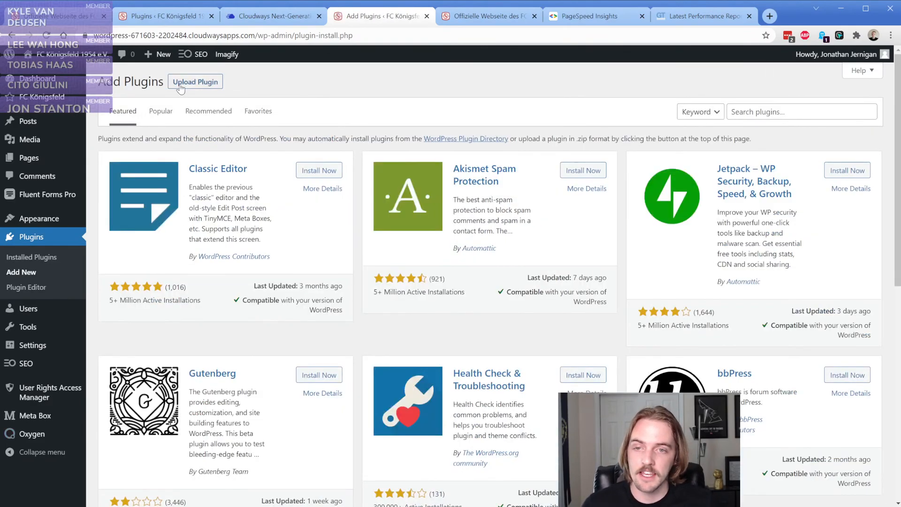
{"action": "left_click", "coordinate": [219, 84]}
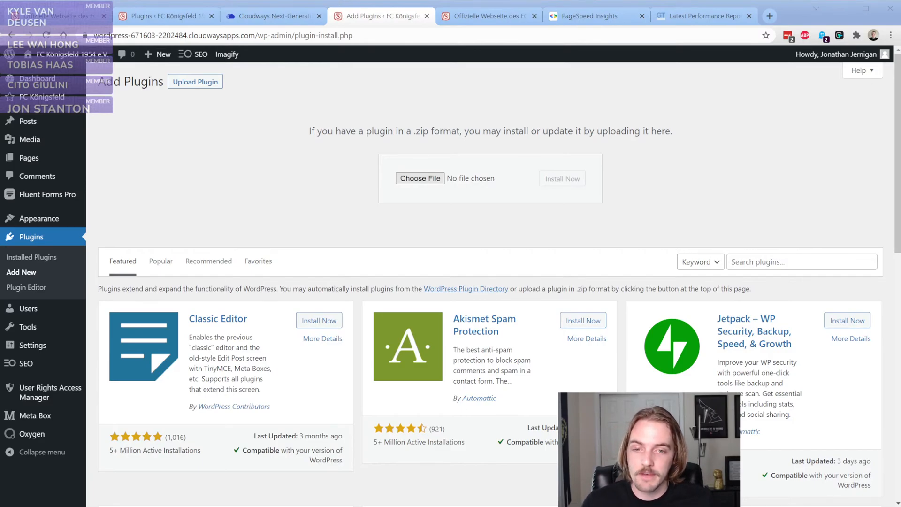
{"action": "key", "text": "Return"}
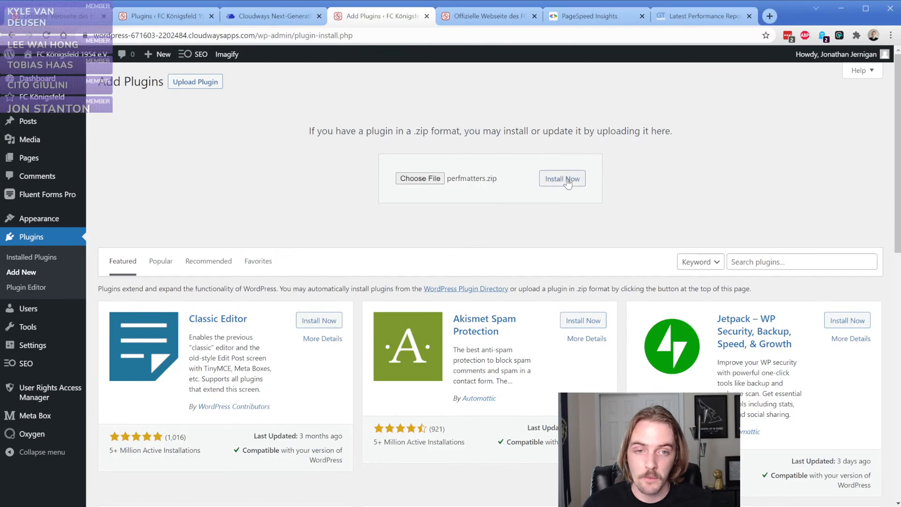
{"action": "left_click", "coordinate": [565, 179]}
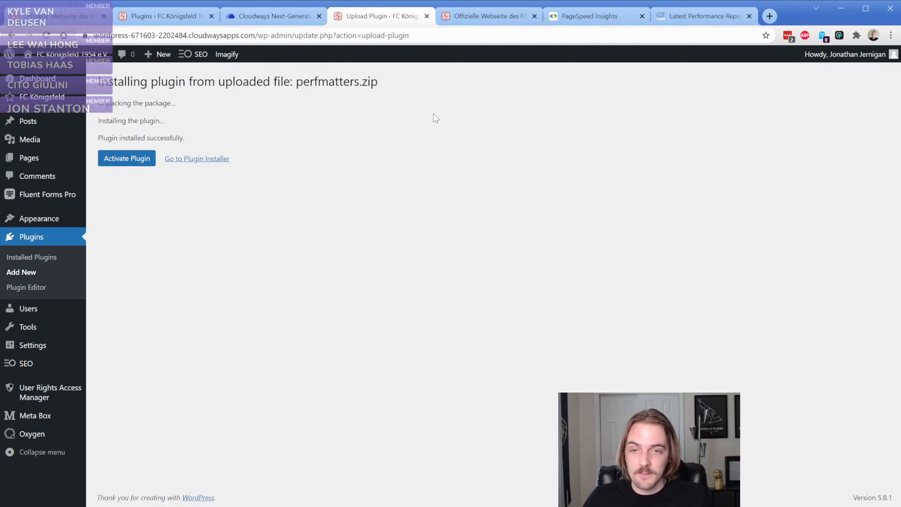
{"action": "left_click", "coordinate": [142, 163]}
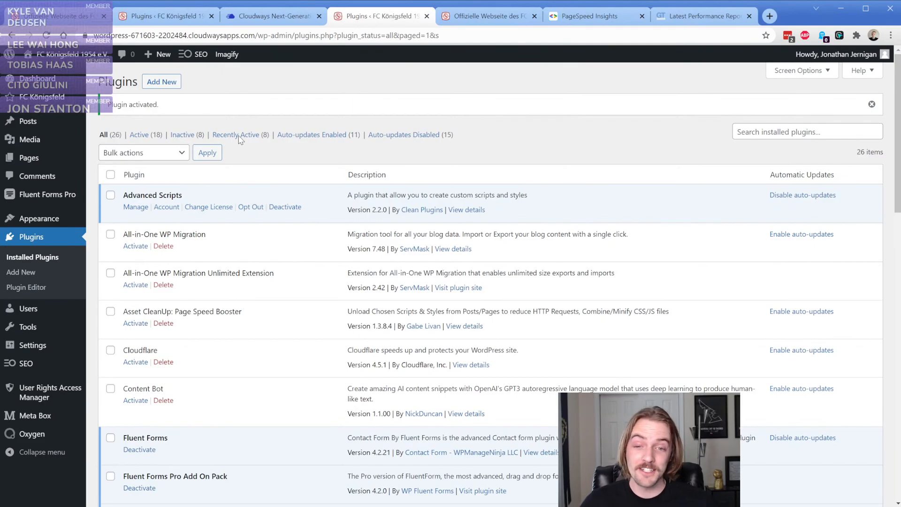
- Open the Perfmatters settings on the site copy and look over its General options
{"action": "left_click", "coordinate": [587, 19]}
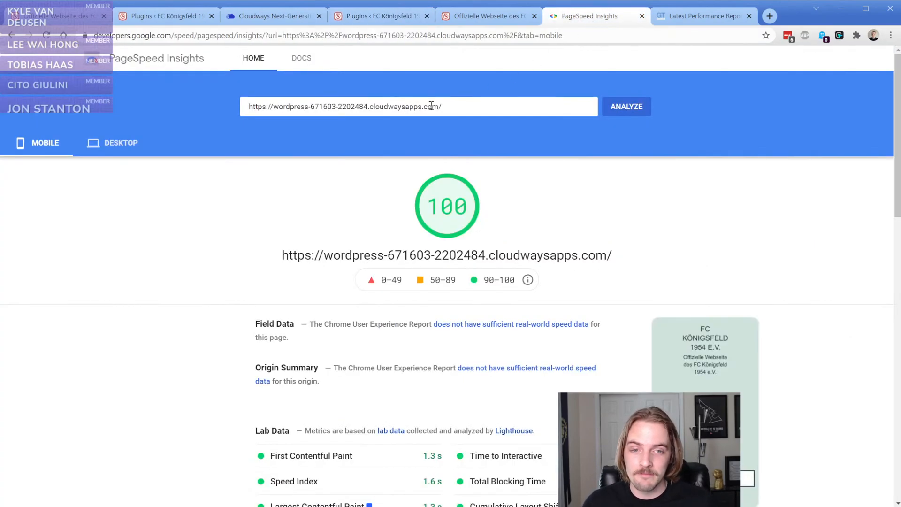
{"action": "left_click", "coordinate": [406, 23]}
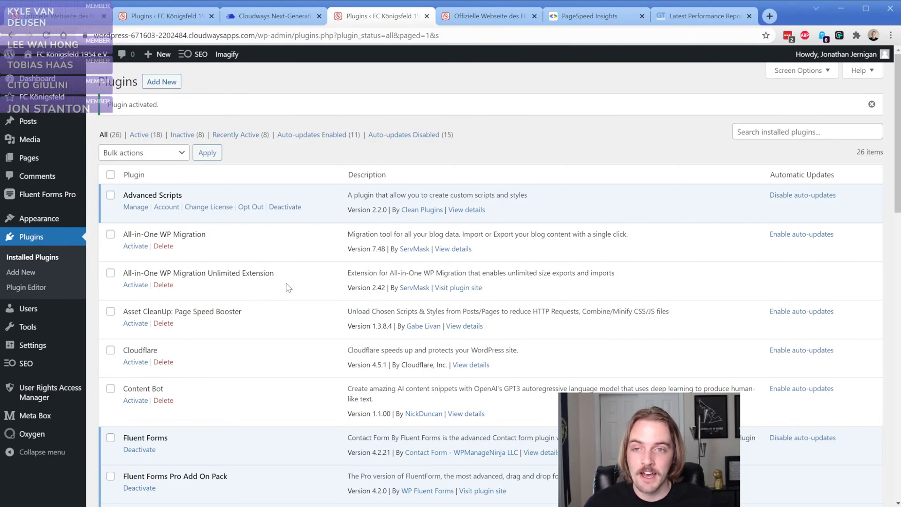
{"action": "mouse_move", "coordinate": [36, 353]}
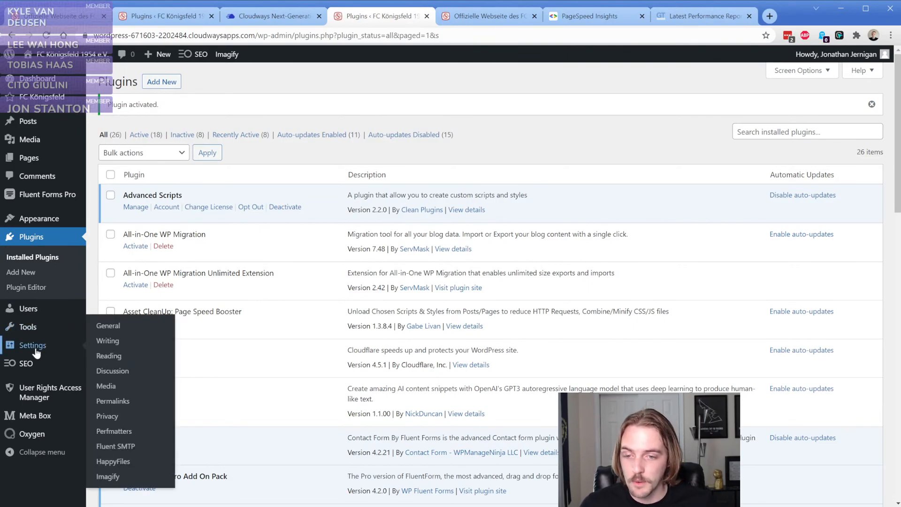
{"action": "left_click", "coordinate": [123, 431]}
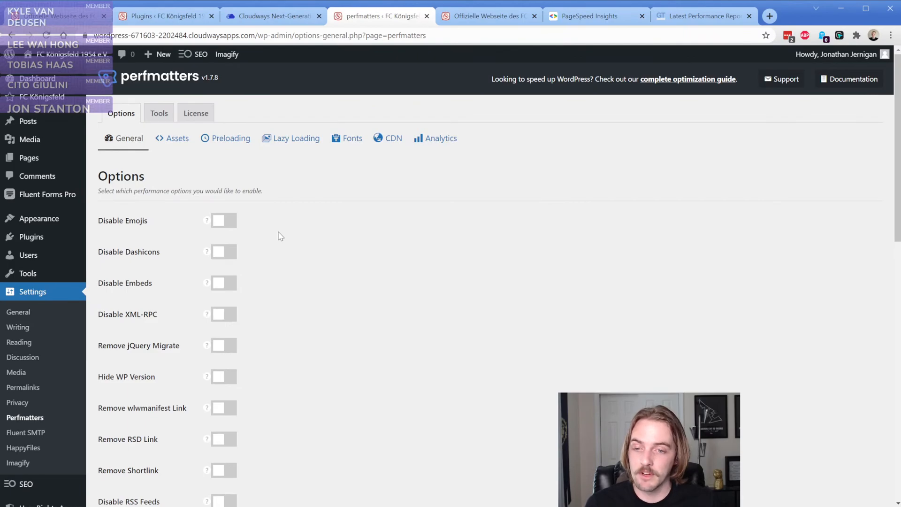
{"action": "scroll", "coordinate": [166, 291], "scroll_direction": "down", "scroll_amount": 10}
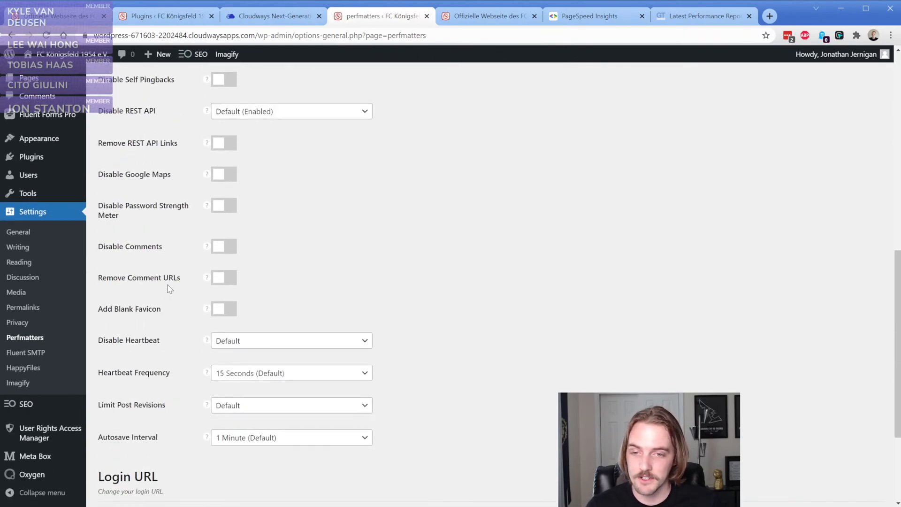
{"action": "scroll", "coordinate": [171, 296], "scroll_direction": "up", "scroll_amount": 10}
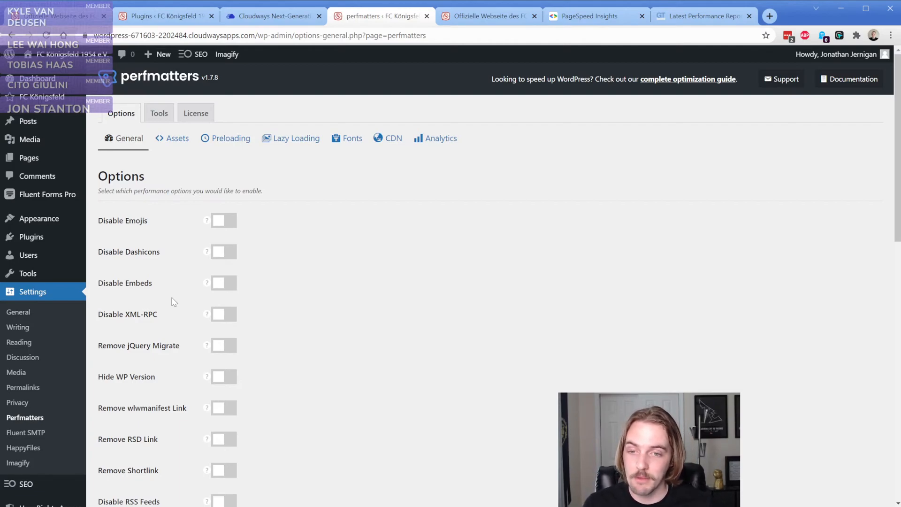
- Turn on Disable Emojis, Disable Dashicons, Disable XML-RPC, Remove jQuery Migrate, Hide WP Version and Remove wlwmanifest Link
{"action": "left_click", "coordinate": [228, 223]}
{"action": "left_click", "coordinate": [223, 252]}
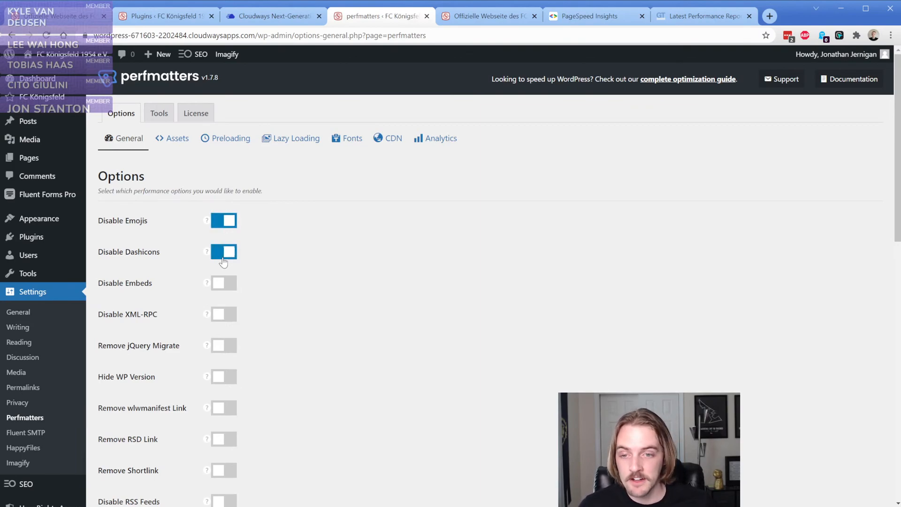
{"action": "scroll", "coordinate": [180, 305], "scroll_direction": "down", "scroll_amount": 2}
{"action": "left_click", "coordinate": [222, 206]}
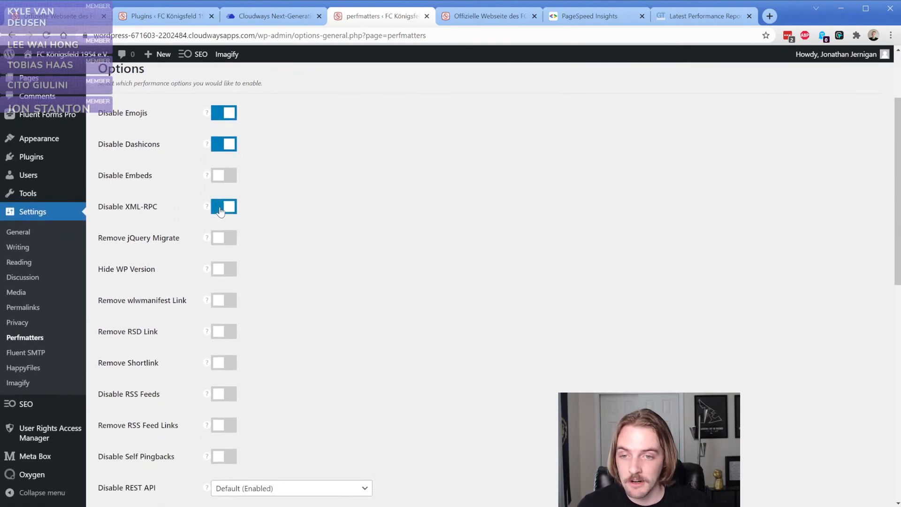
{"action": "left_click", "coordinate": [217, 241]}
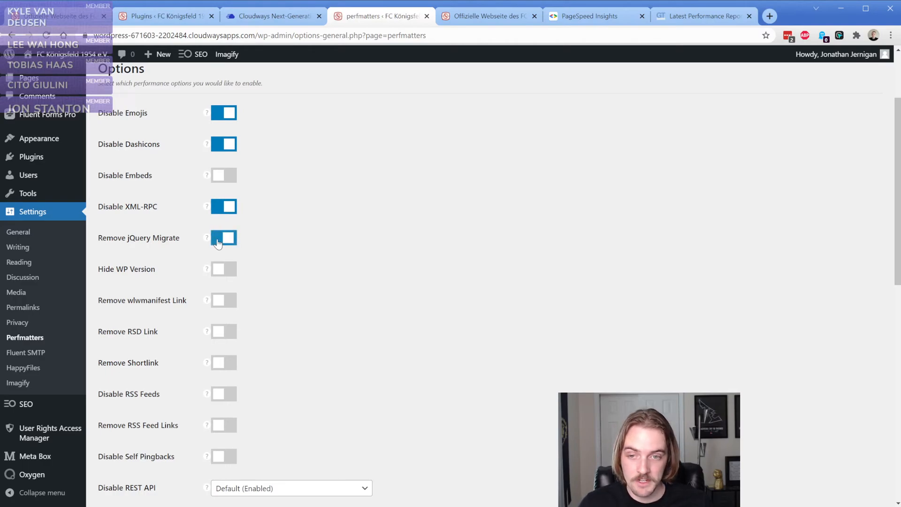
{"action": "left_click", "coordinate": [219, 277]}
{"action": "mouse_move", "coordinate": [206, 302]}
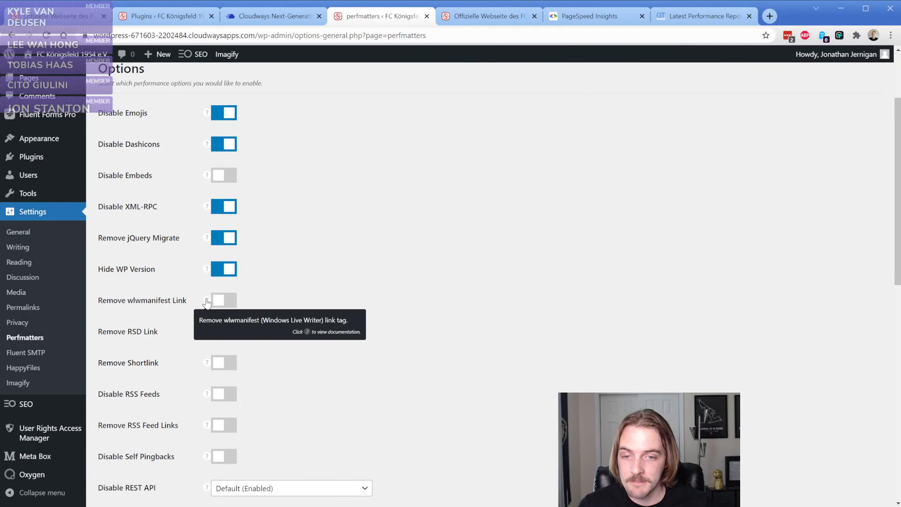
{"action": "left_click", "coordinate": [221, 301]}
- Read the Perfmatters documentation on the RSD link and turn on Remove RSD Link
{"action": "scroll", "coordinate": [197, 261], "scroll_direction": "down", "scroll_amount": 2}
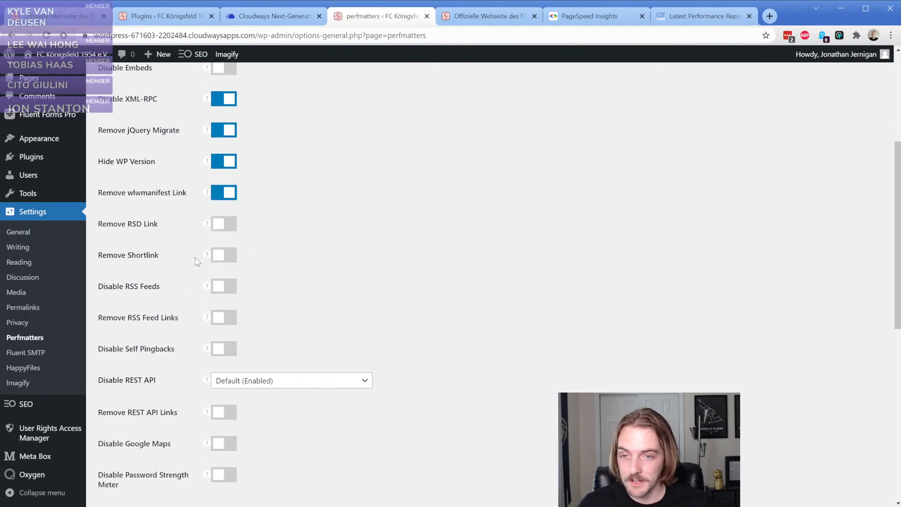
{"action": "mouse_move", "coordinate": [208, 229]}
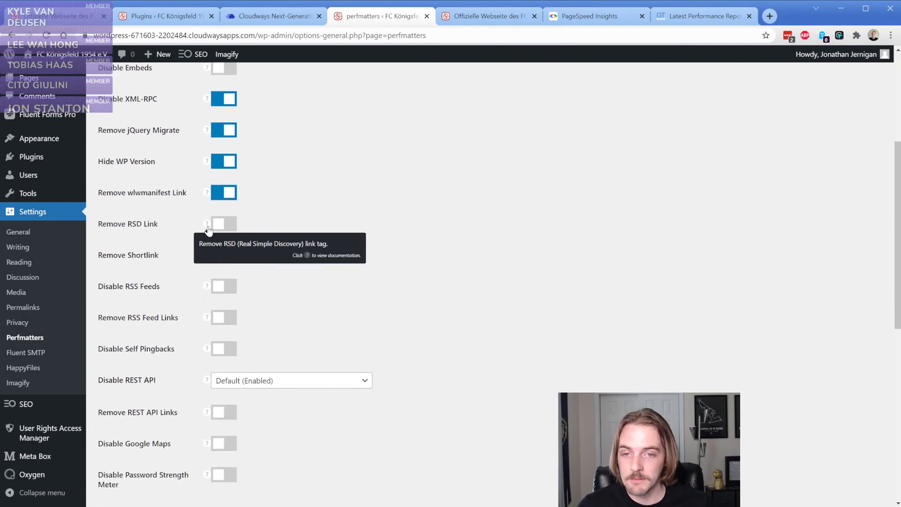
{"action": "left_click", "coordinate": [207, 225]}
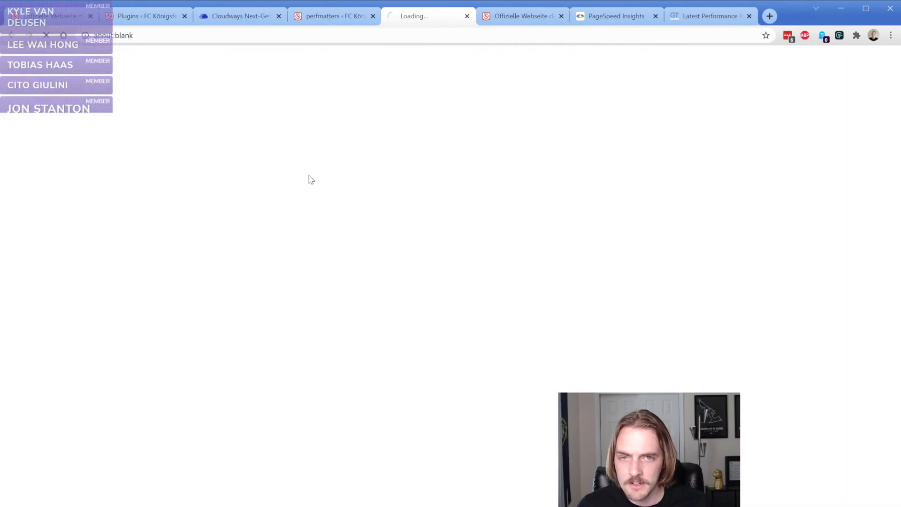
{"action": "scroll", "coordinate": [183, 263], "scroll_direction": "down", "scroll_amount": 2}
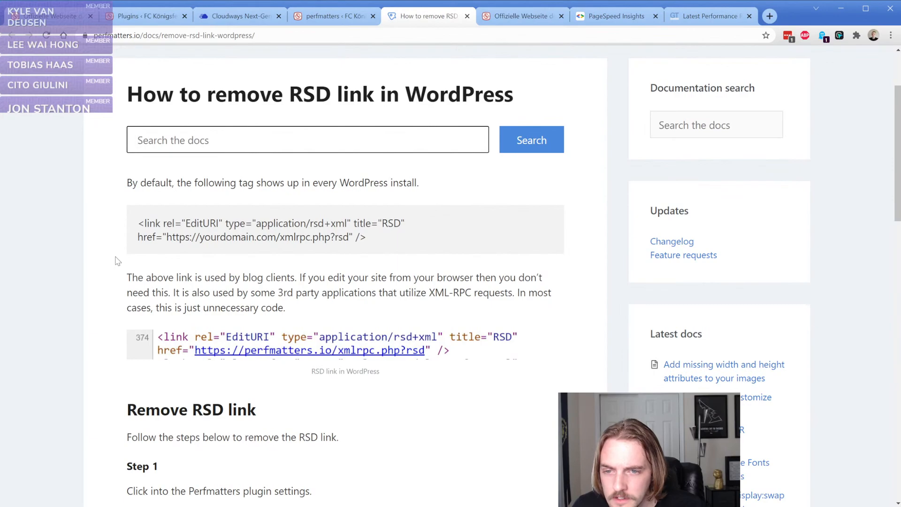
{"action": "scroll", "coordinate": [117, 260], "scroll_direction": "down", "scroll_amount": 1}
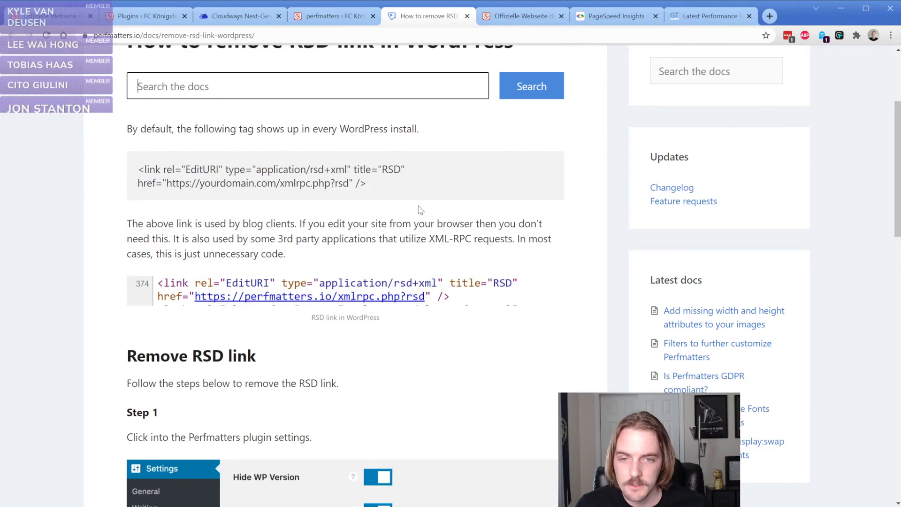
{"action": "left_click", "coordinate": [335, 16]}
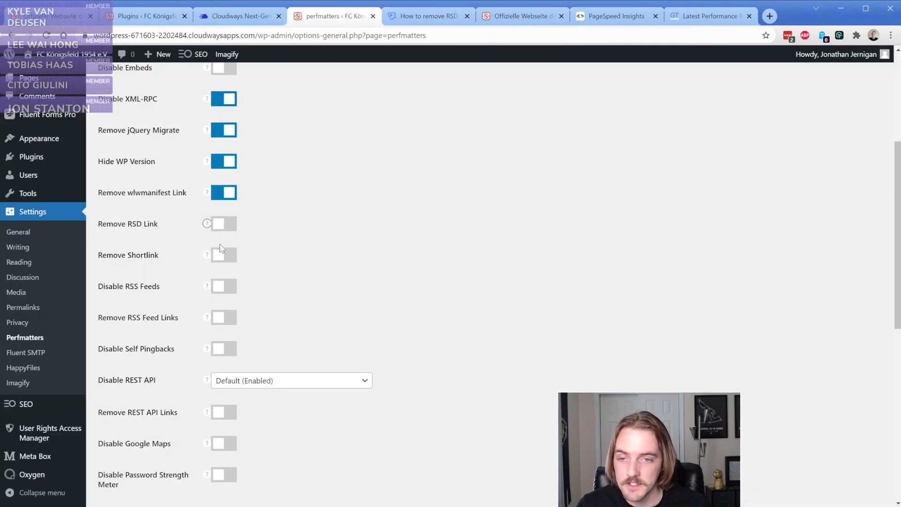
{"action": "left_click", "coordinate": [229, 224]}
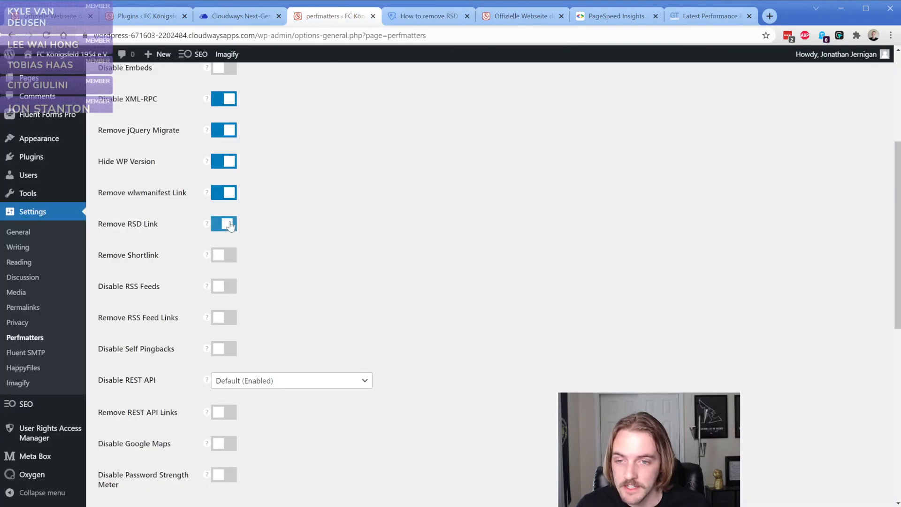
- Read the Perfmatters documentation on removing the shortlink and close the documentation page
{"action": "left_click", "coordinate": [207, 254]}
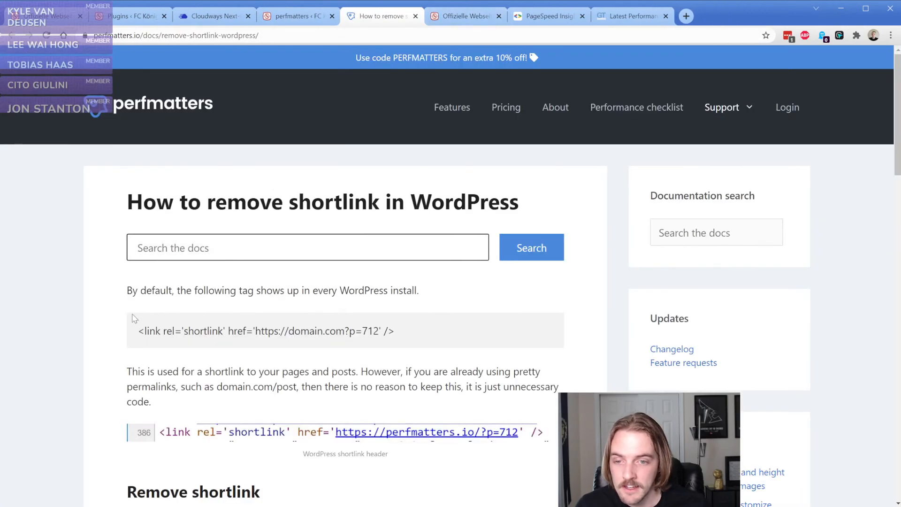
{"action": "scroll", "coordinate": [108, 288], "scroll_direction": "down", "scroll_amount": 2}
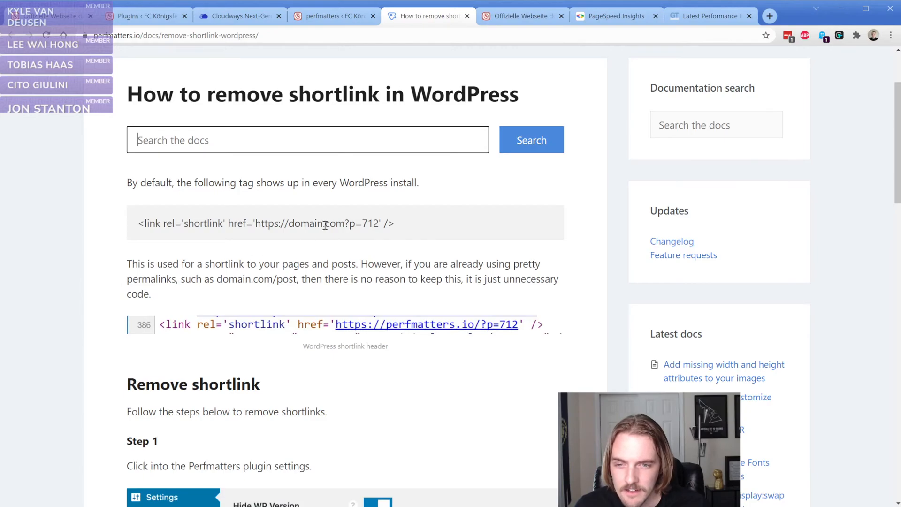
{"action": "left_click", "coordinate": [337, 16]}
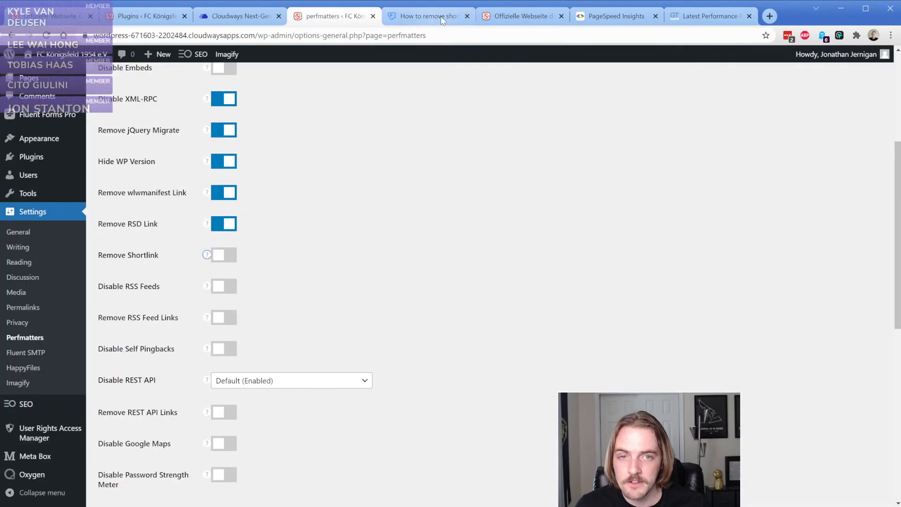
{"action": "left_click", "coordinate": [429, 16]}
{"action": "left_click", "coordinate": [467, 16]}
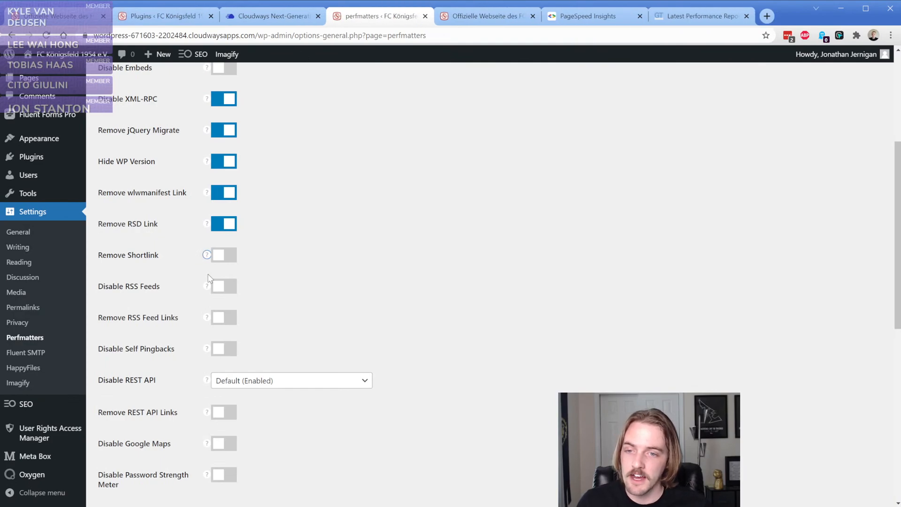
- Turn on Disable RSS Feeds and Remove RSS Feed Links, and look over the remaining General options down to Login URL
{"action": "left_click", "coordinate": [223, 287]}
{"action": "left_click", "coordinate": [223, 318]}
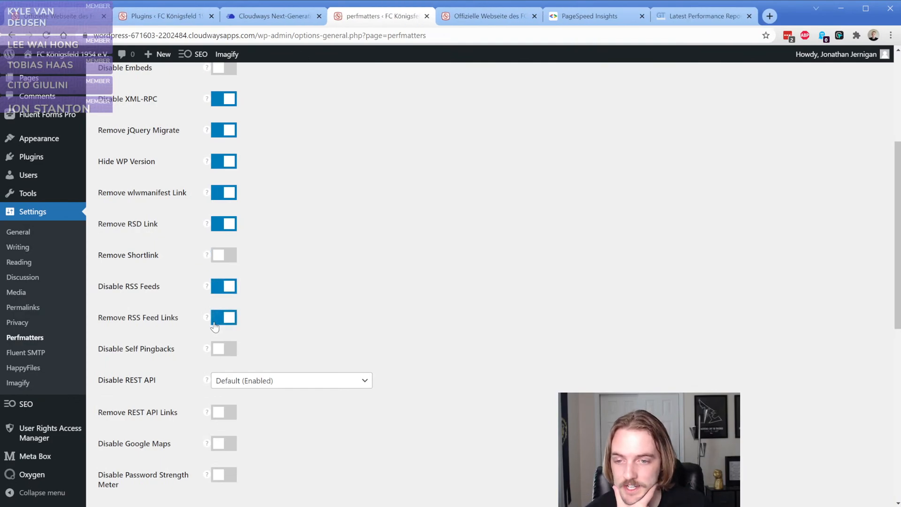
{"action": "scroll", "coordinate": [222, 310], "scroll_direction": "down", "scroll_amount": 2}
{"action": "scroll", "coordinate": [214, 247], "scroll_direction": "down", "scroll_amount": 3}
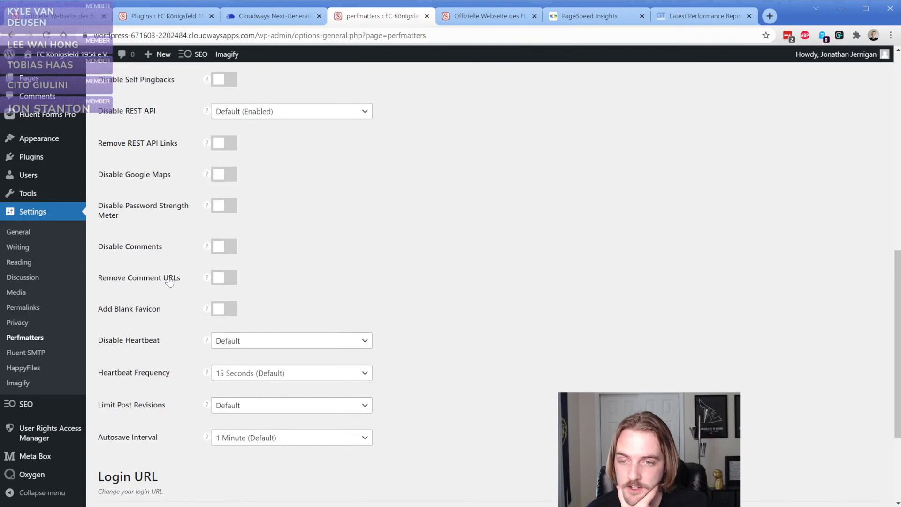
{"action": "scroll", "coordinate": [170, 281], "scroll_direction": "down", "scroll_amount": 2}
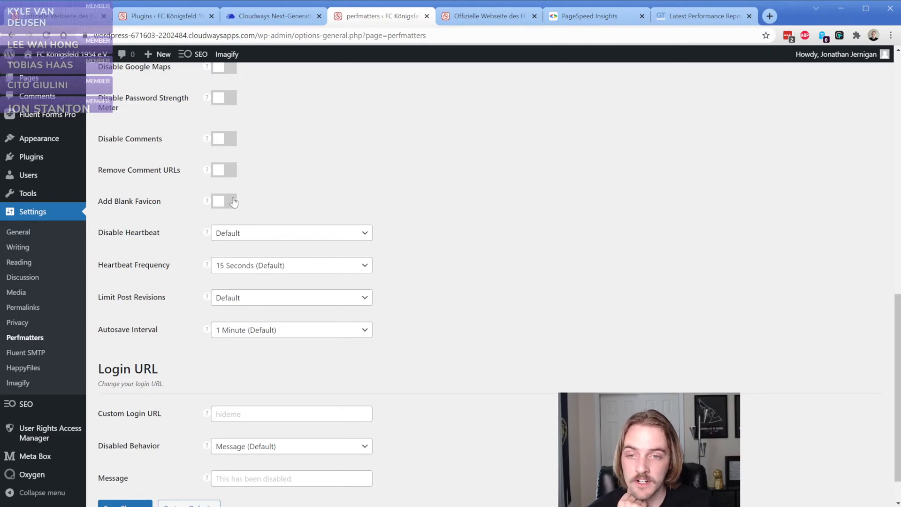
{"action": "mouse_move", "coordinate": [207, 205]}
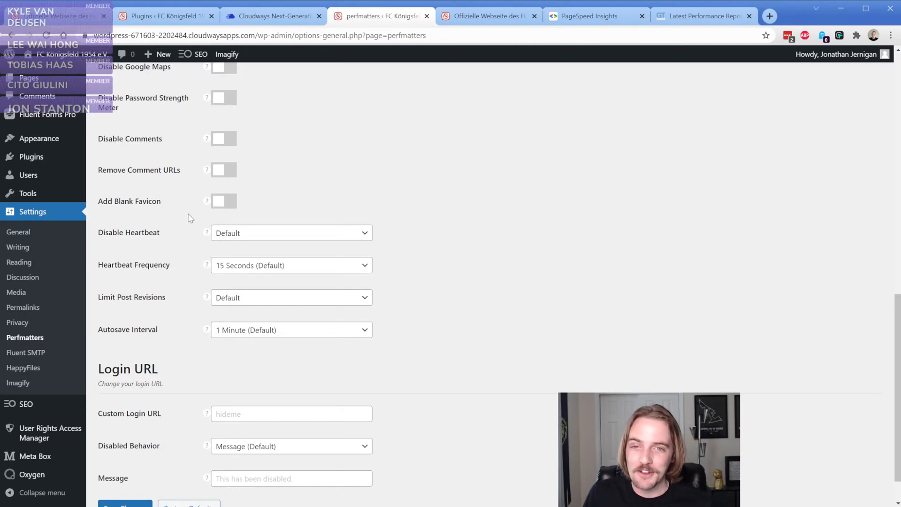
{"action": "scroll", "coordinate": [182, 262], "scroll_direction": "down", "scroll_amount": 1}
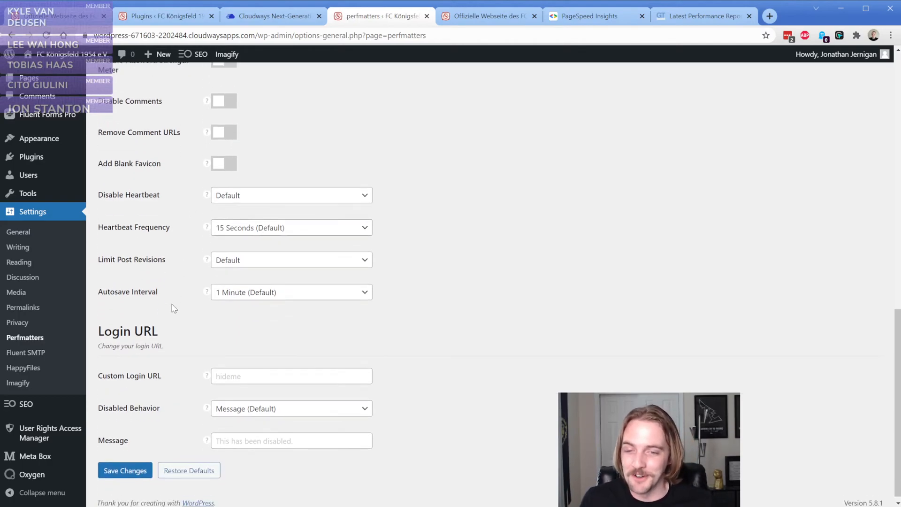
- Save the Perfmatters General options and open the Assets settings
{"action": "left_click", "coordinate": [128, 465]}
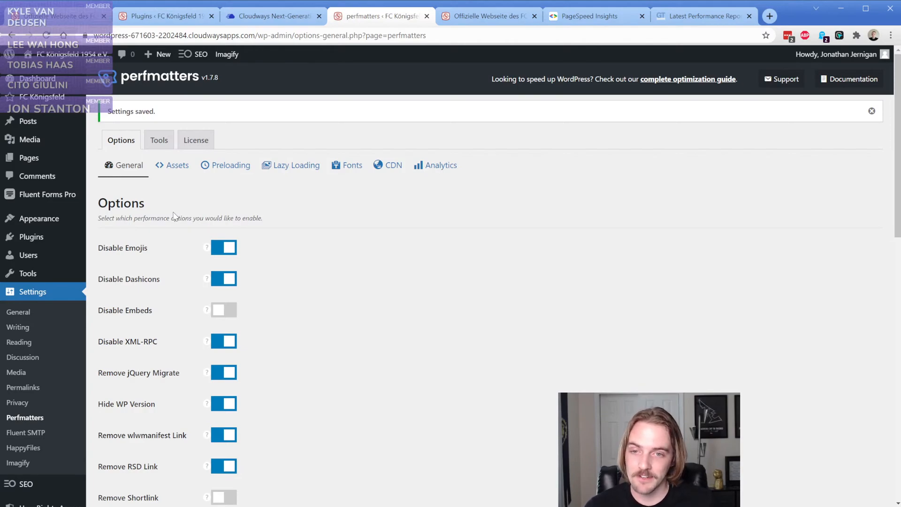
{"action": "left_click", "coordinate": [176, 170]}
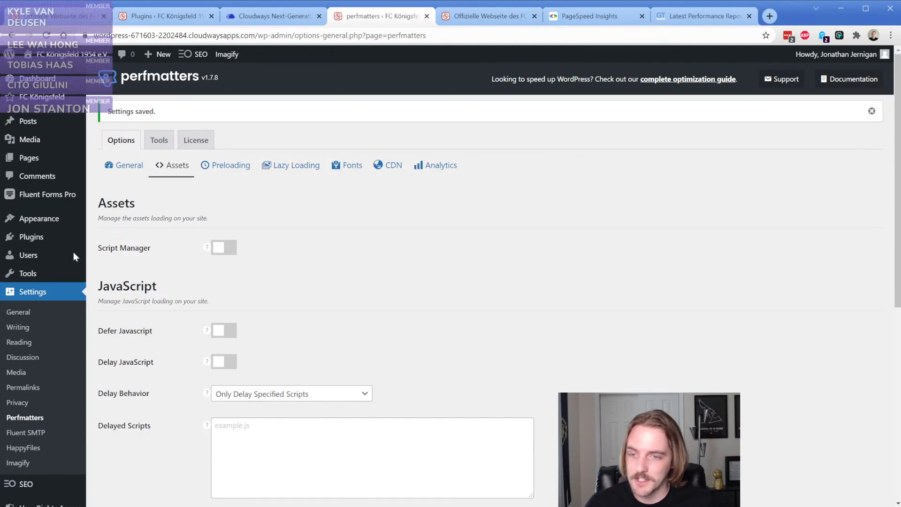
- Check the site's installed plugins list in a separate tab, close it and return to the Perfmatters Assets settings
{"action": "middle_click", "coordinate": [31, 237]}
{"action": "left_click", "coordinate": [426, 15]}
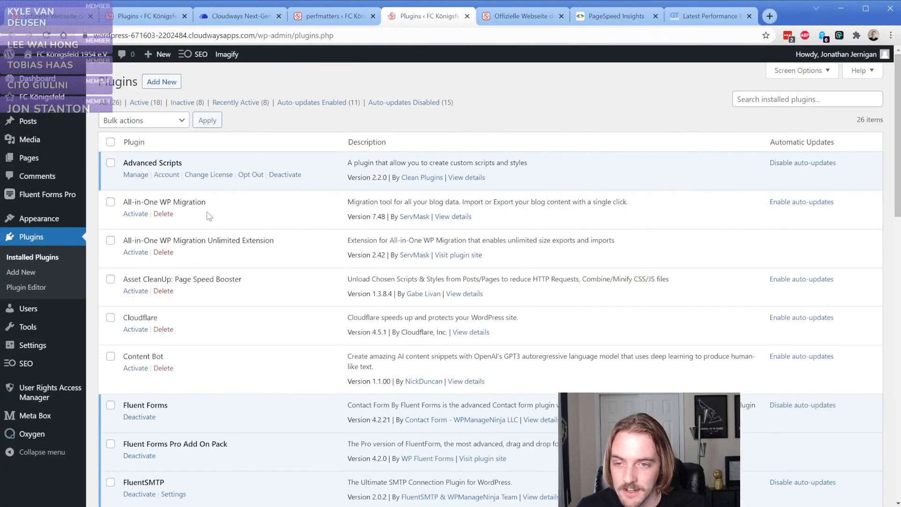
{"action": "left_click", "coordinate": [466, 17]}
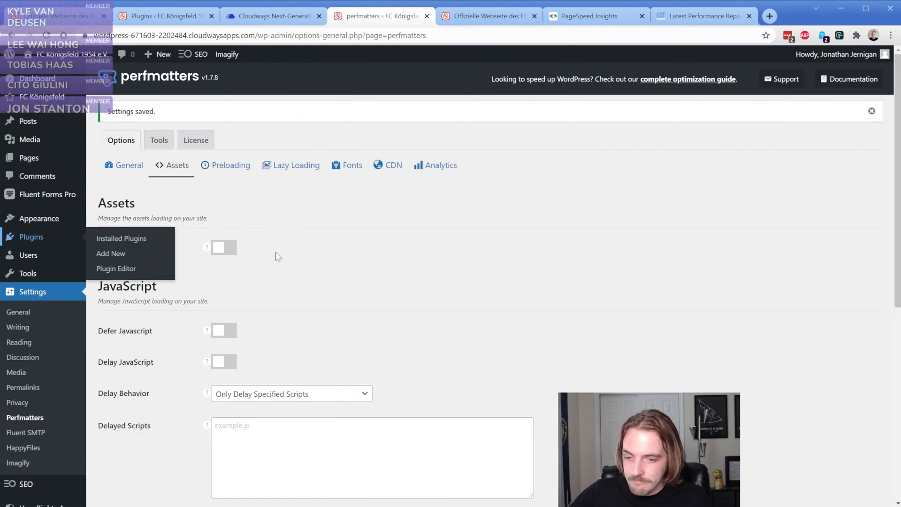
{"action": "left_click", "coordinate": [1, 441]}
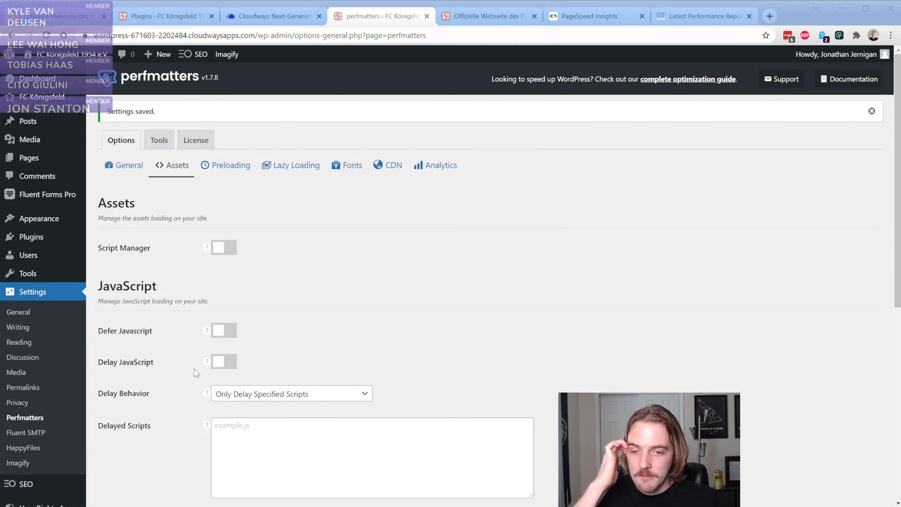
{"action": "left_click", "coordinate": [365, 18]}
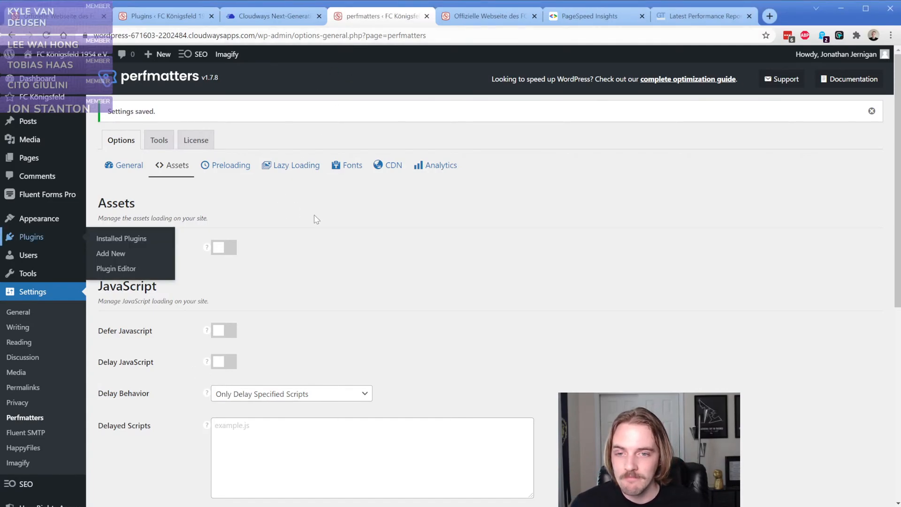
- Turn on Script Manager and Defer Javascript in the Assets settings
{"action": "left_click", "coordinate": [221, 251]}
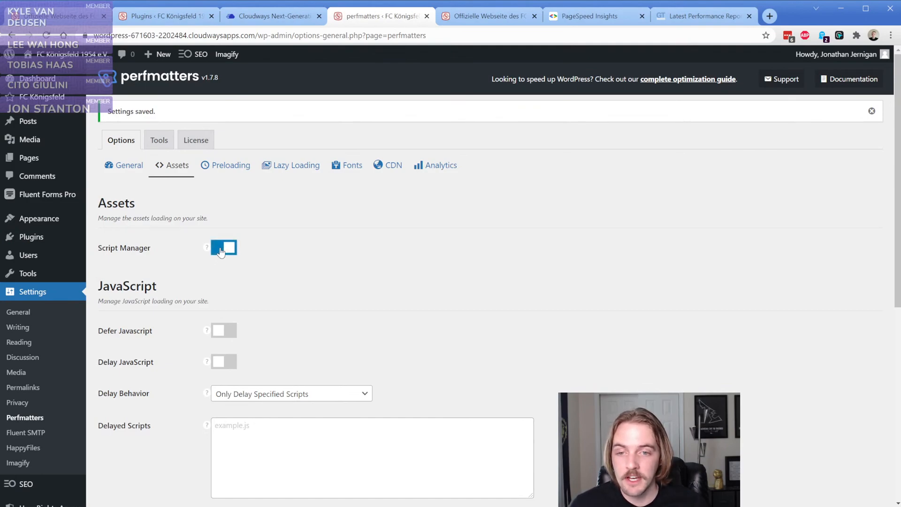
{"action": "mouse_move", "coordinate": [206, 252]}
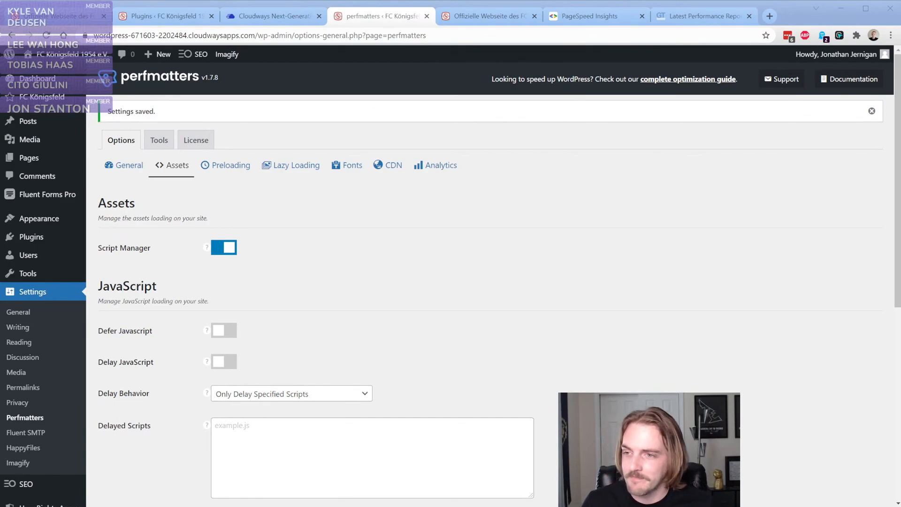
{"action": "left_click", "coordinate": [302, 239]}
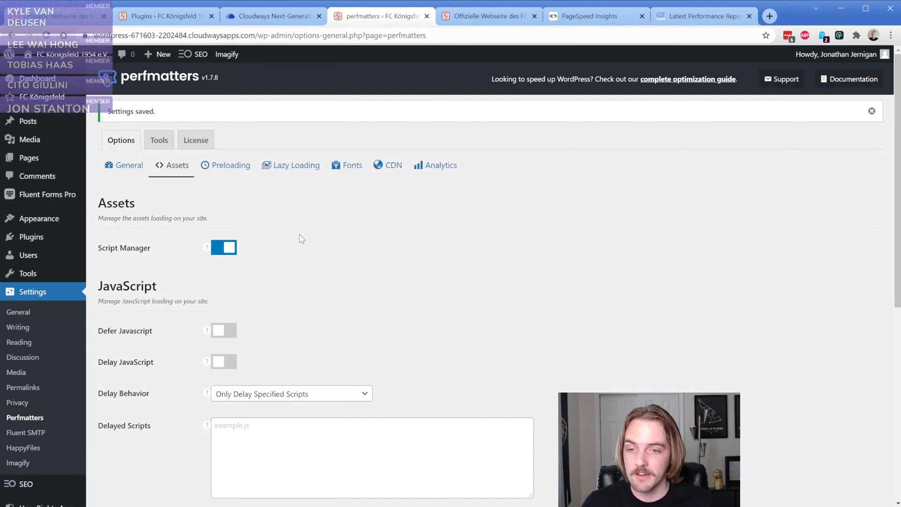
{"action": "scroll", "coordinate": [300, 238], "scroll_direction": "down", "scroll_amount": 2}
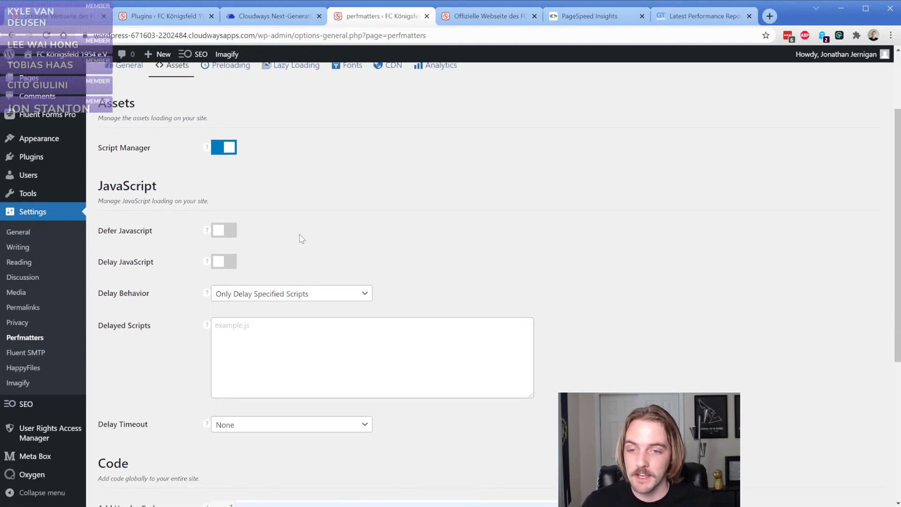
{"action": "left_click", "coordinate": [223, 224]}
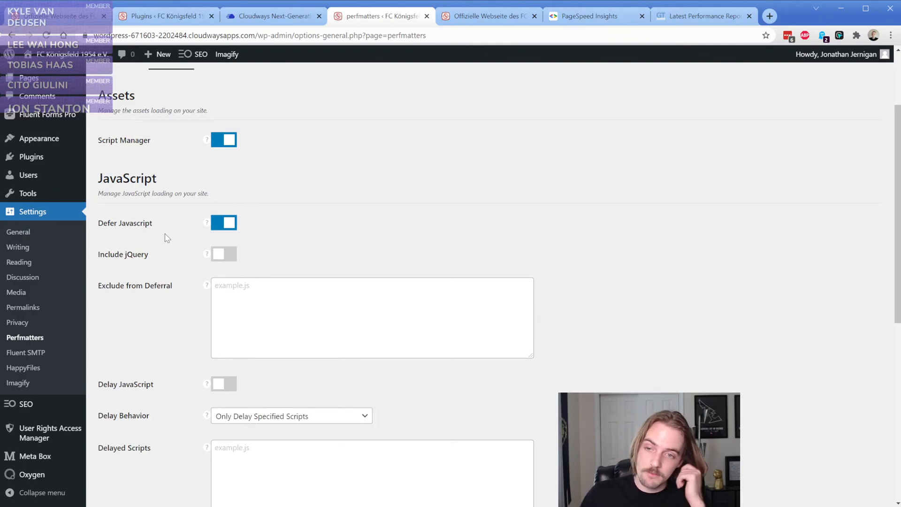
- Try stripe.js as an Exclude from Deferral entry and clear the field again
{"action": "left_click", "coordinate": [253, 297]}
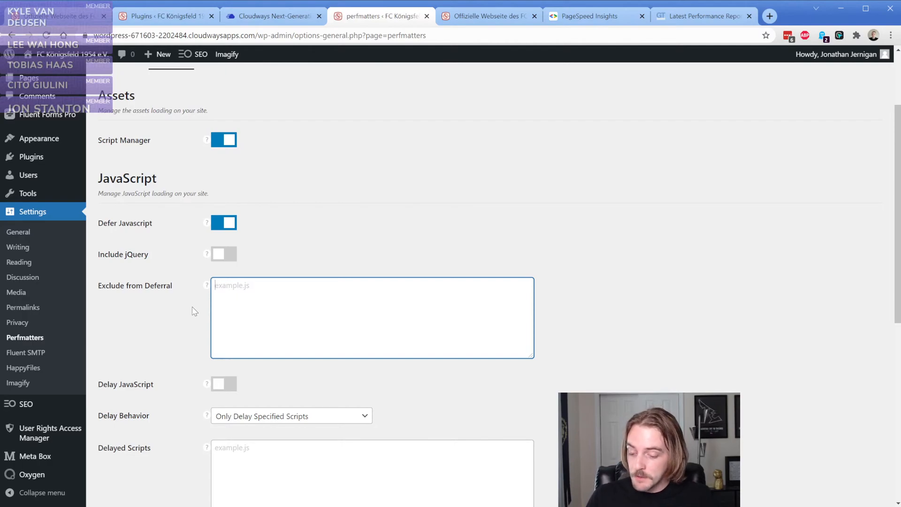
{"action": "type", "text": "stripe.js"}
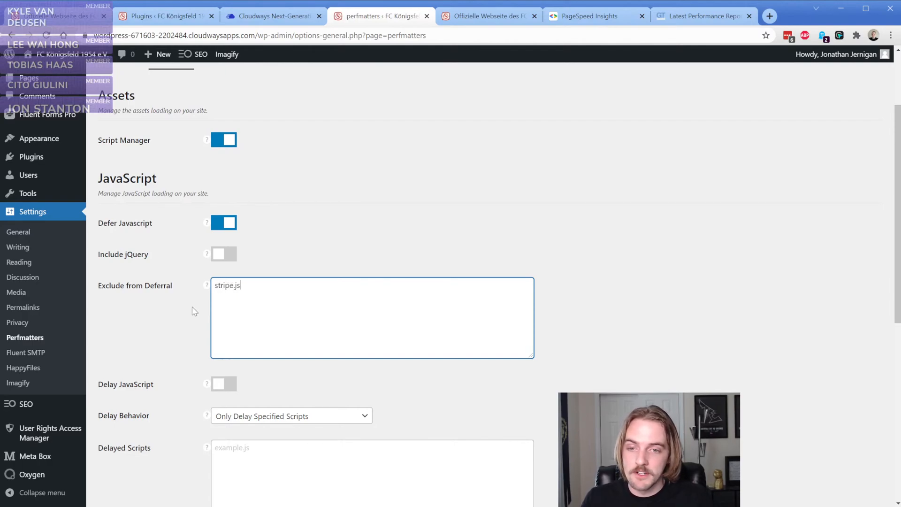
{"action": "triple_click", "coordinate": [264, 290]}
{"action": "left_click", "coordinate": [178, 305]}
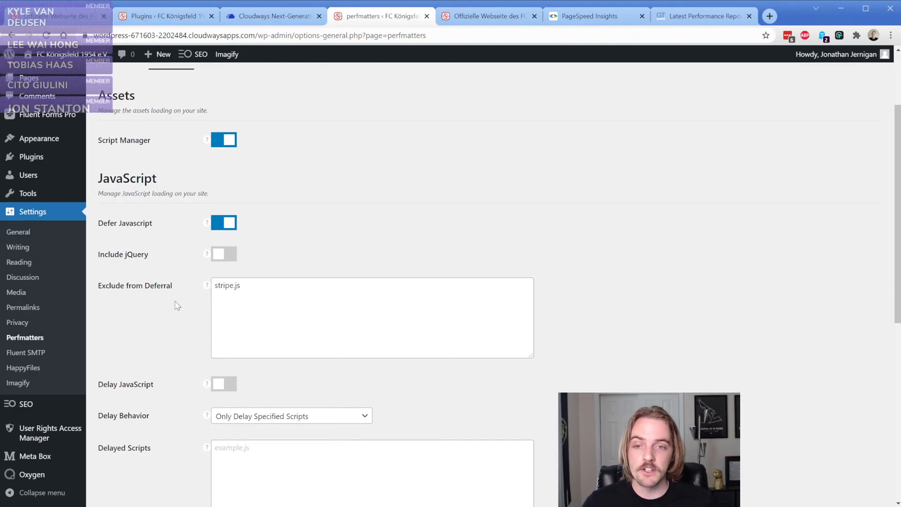
{"action": "triple_click", "coordinate": [263, 284]}
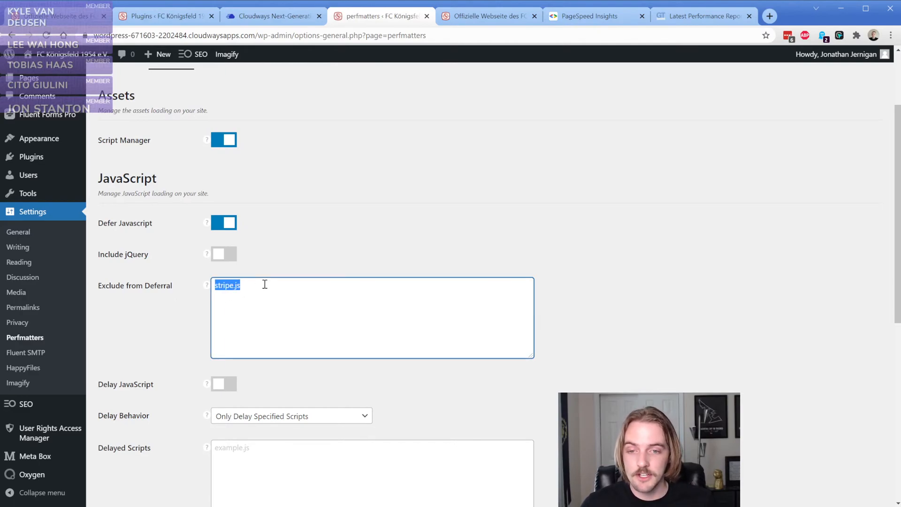
{"action": "left_click", "coordinate": [163, 323]}
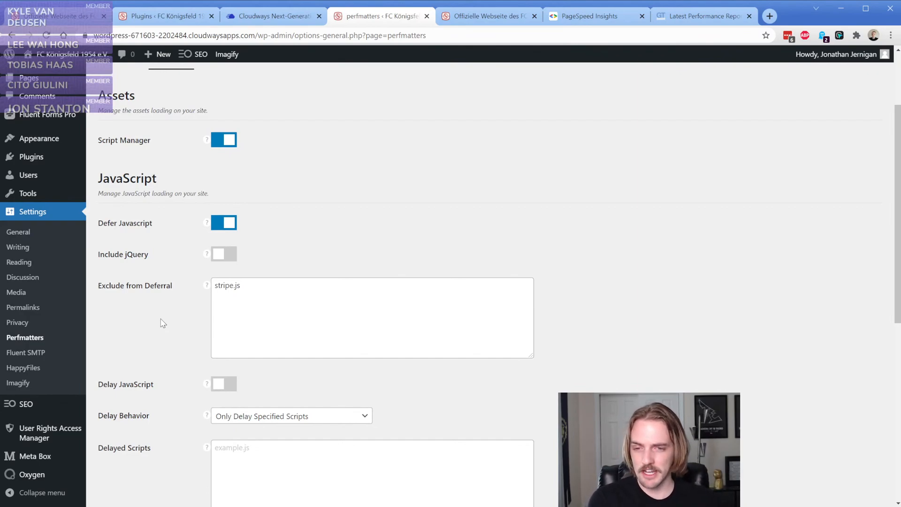
{"action": "triple_click", "coordinate": [280, 295]}
{"action": "key", "text": "BackSpace"}
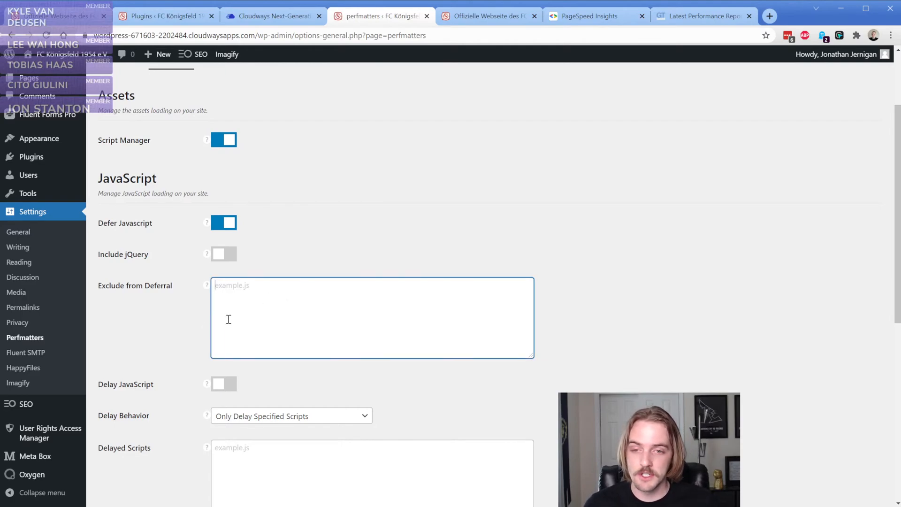
{"action": "left_click", "coordinate": [205, 327]}
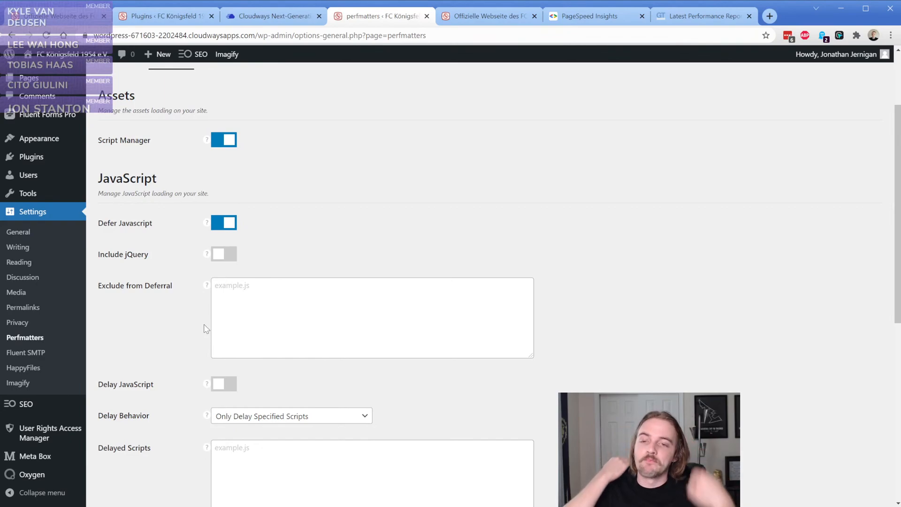
- Try Delay JavaScript with Delay All Scripts (BETA), restore Only Delay Specified Scripts and turn the delay off again
{"action": "mouse_move", "coordinate": [208, 255]}
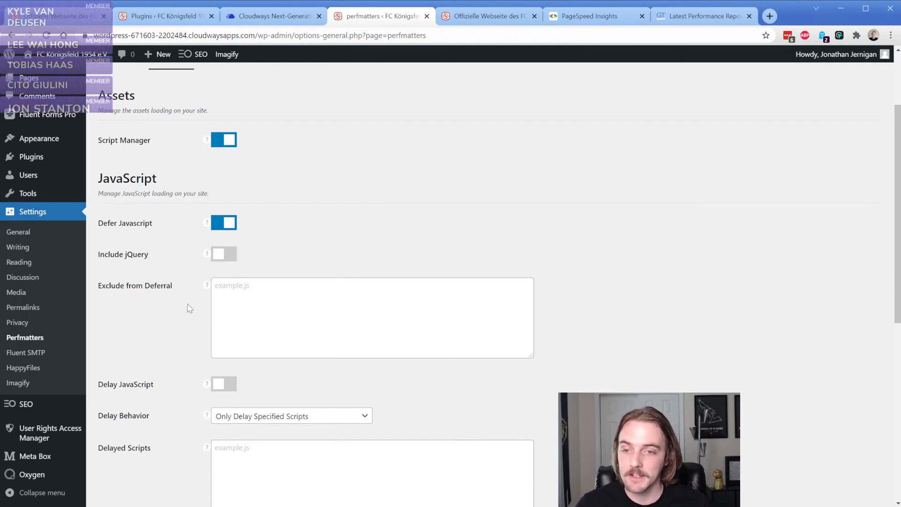
{"action": "scroll", "coordinate": [190, 301], "scroll_direction": "down", "scroll_amount": 3}
{"action": "mouse_move", "coordinate": [206, 223]}
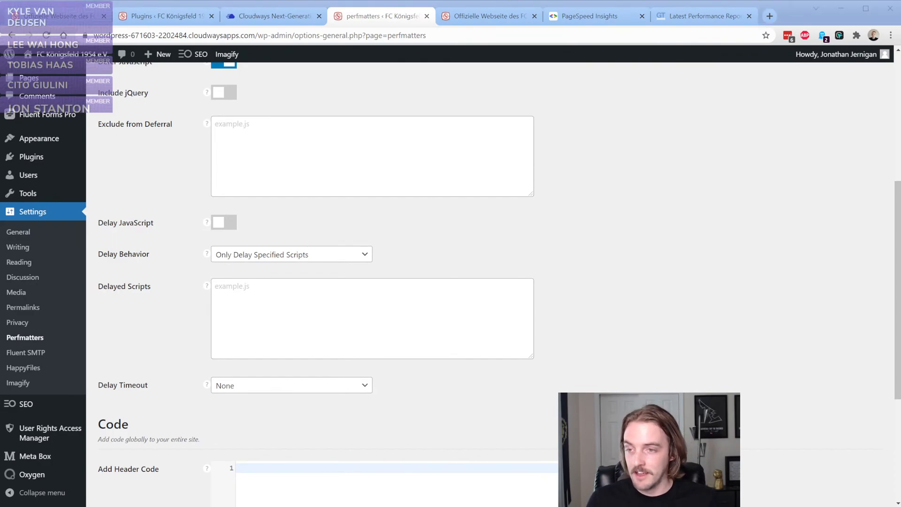
{"action": "left_click", "coordinate": [215, 191]}
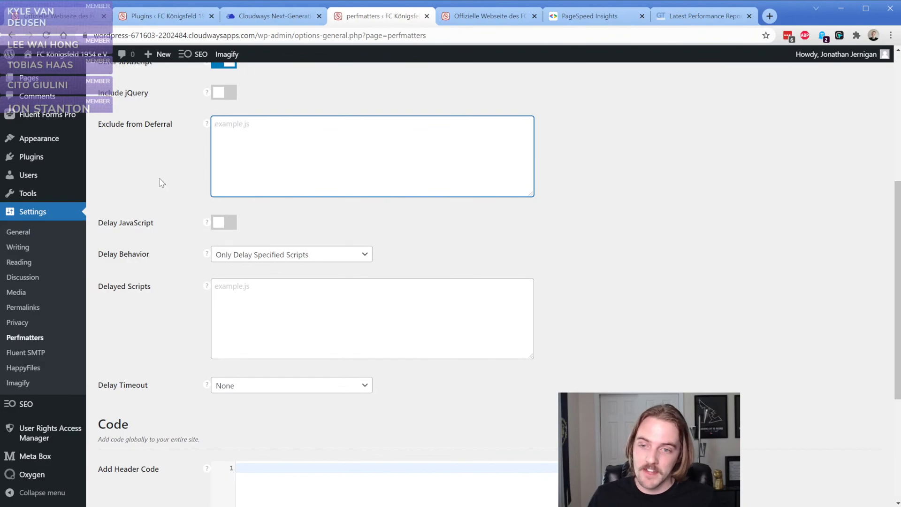
{"action": "left_click", "coordinate": [227, 226]}
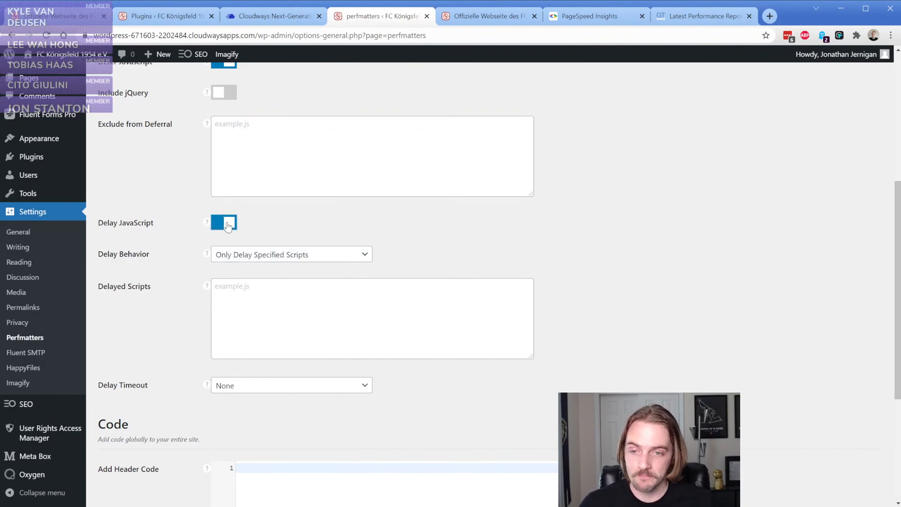
{"action": "left_click", "coordinate": [271, 261]}
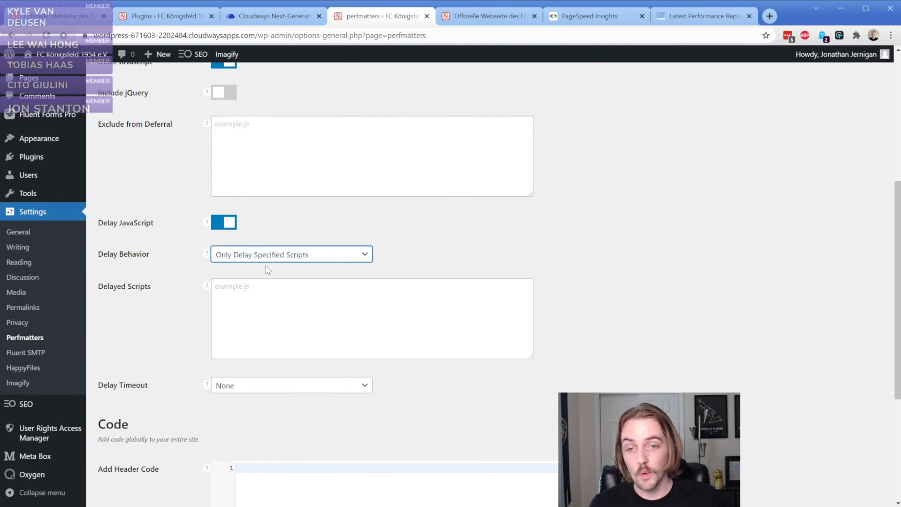
{"action": "left_click", "coordinate": [270, 297]}
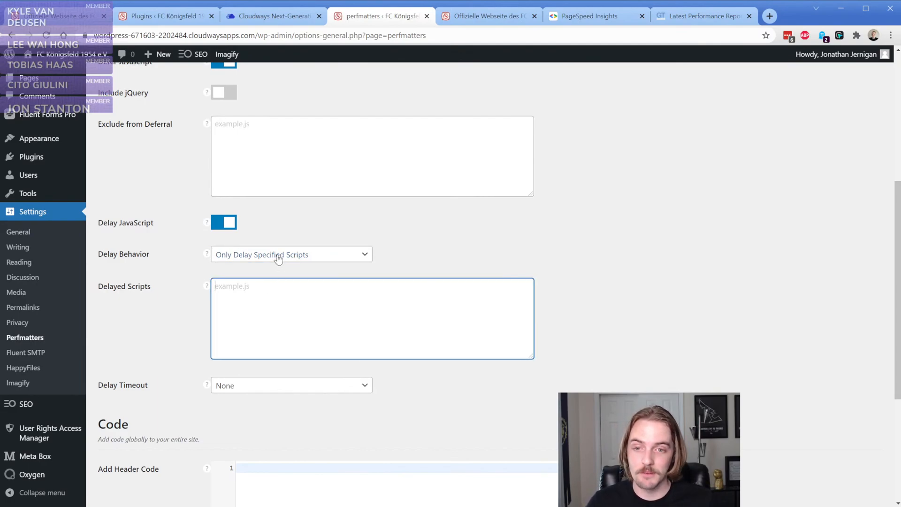
{"action": "left_click", "coordinate": [275, 255]}
{"action": "left_click", "coordinate": [278, 280]}
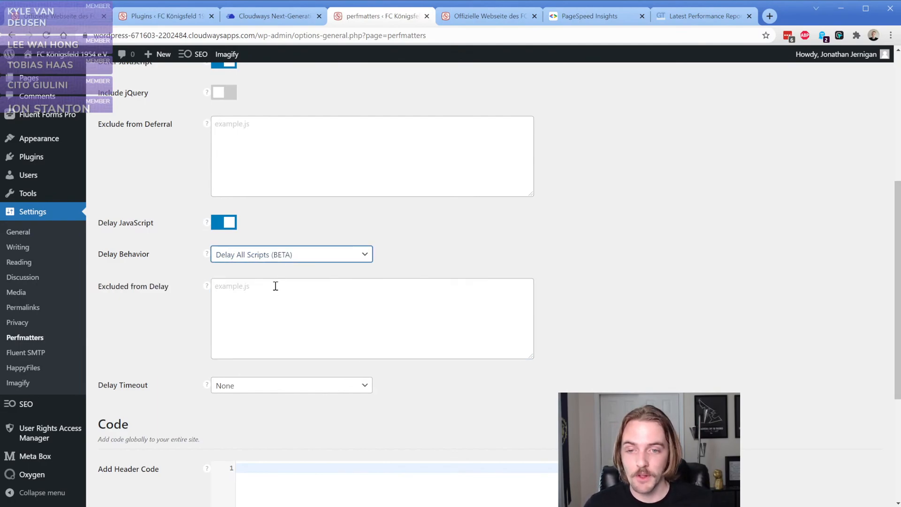
{"action": "left_click", "coordinate": [276, 299]}
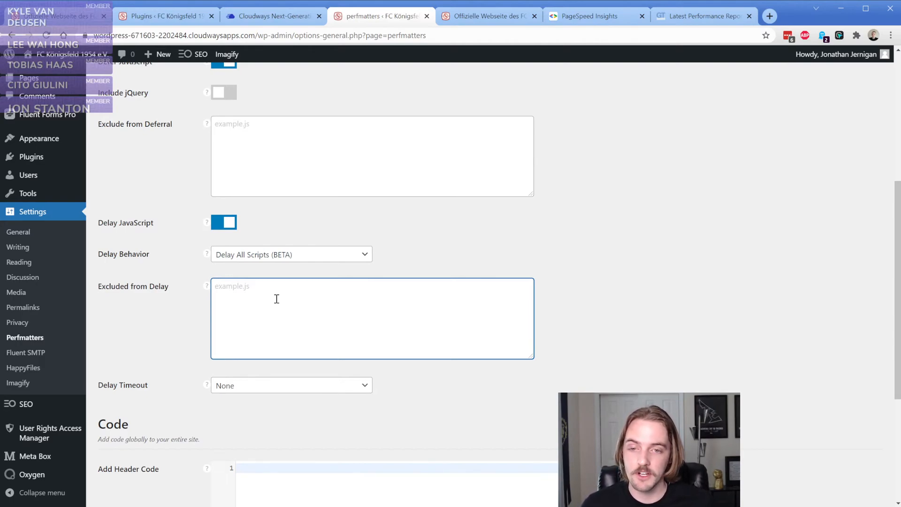
{"action": "left_click", "coordinate": [264, 255]}
{"action": "left_click", "coordinate": [266, 271]}
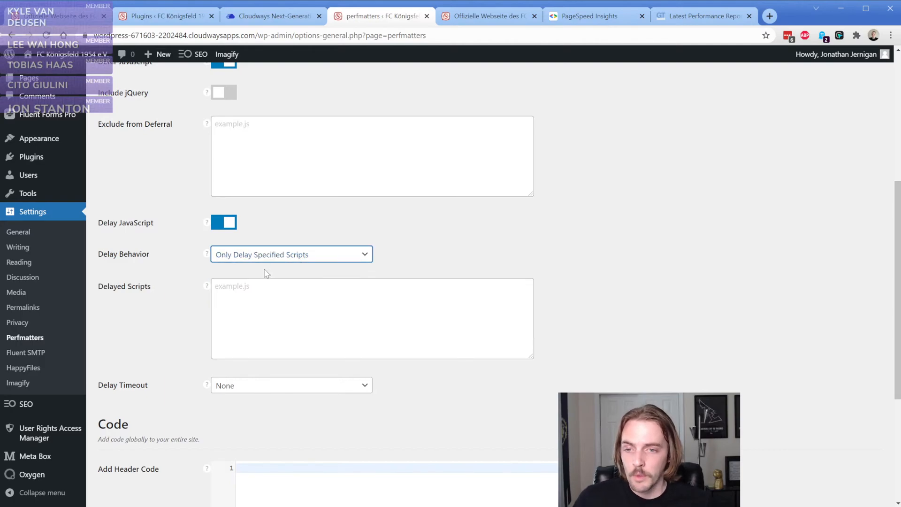
{"action": "left_click", "coordinate": [224, 222]}
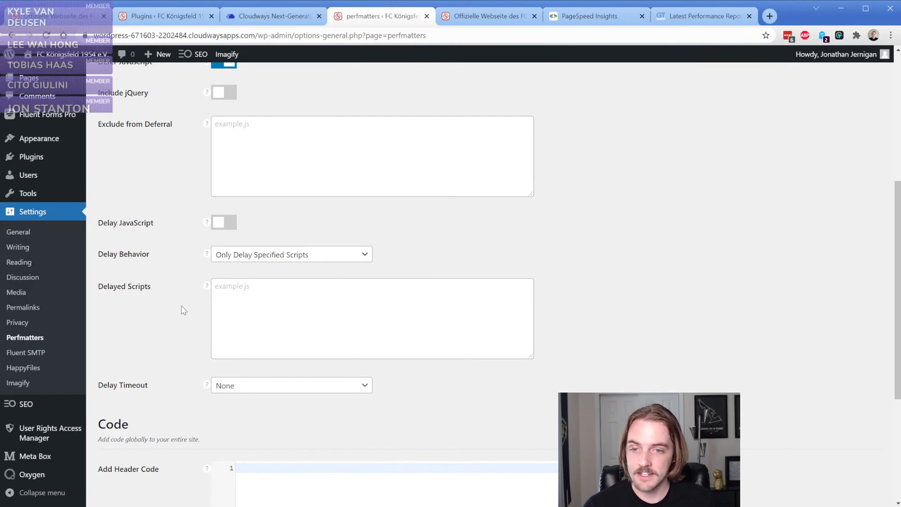
- Save the Assets settings and review the saved JavaScript options
{"action": "scroll", "coordinate": [183, 321], "scroll_direction": "down", "scroll_amount": 3}
{"action": "scroll", "coordinate": [183, 321], "scroll_direction": "down", "scroll_amount": 2}
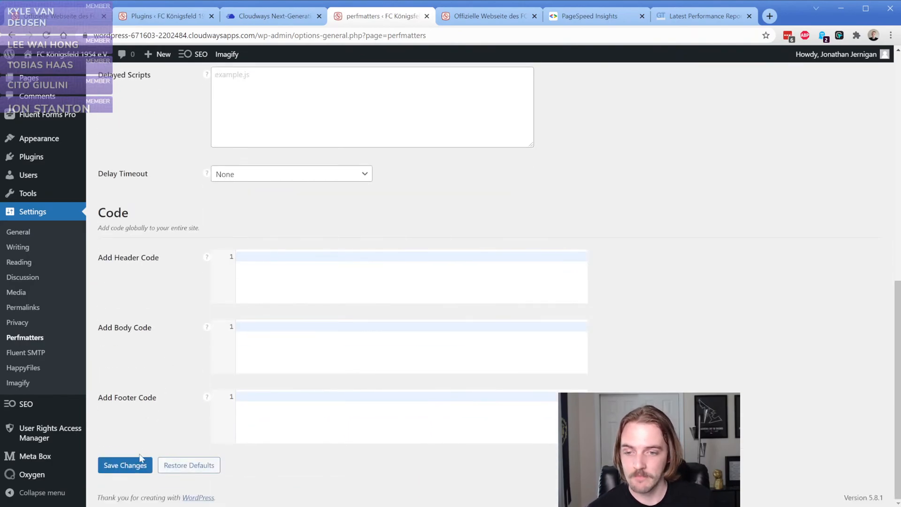
{"action": "left_click", "coordinate": [127, 467]}
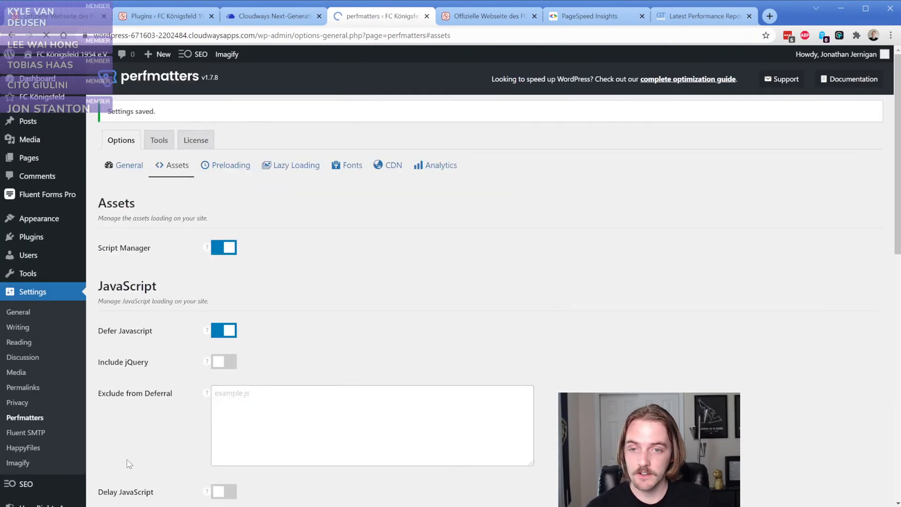
{"action": "scroll", "coordinate": [178, 281], "scroll_direction": "down", "scroll_amount": 5}
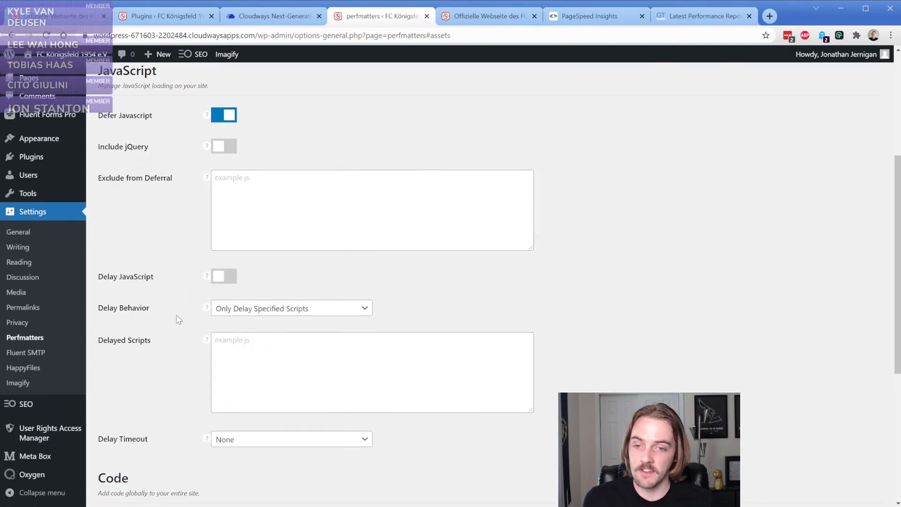
{"action": "scroll", "coordinate": [177, 318], "scroll_direction": "up", "scroll_amount": 5}
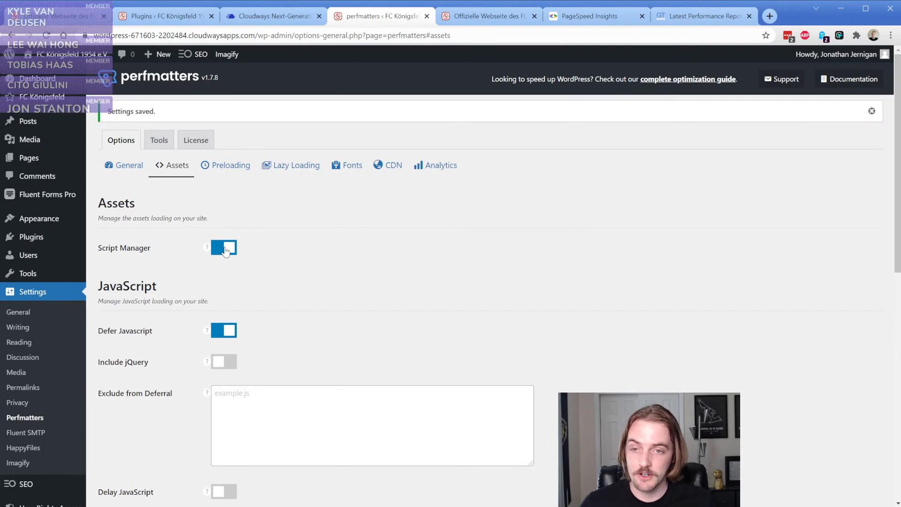
- Turn on Enable Instant Page in the Preloading settings and check the option's help
{"action": "left_click", "coordinate": [228, 167]}
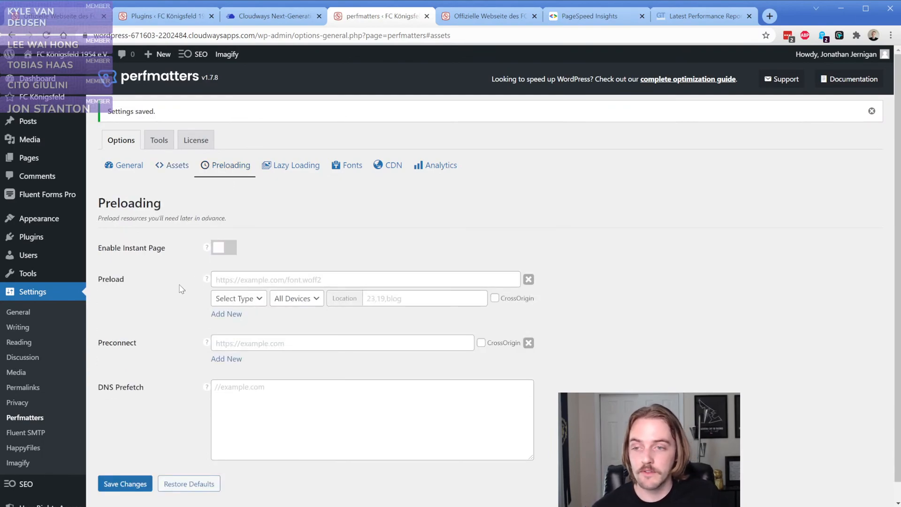
{"action": "left_click", "coordinate": [220, 253]}
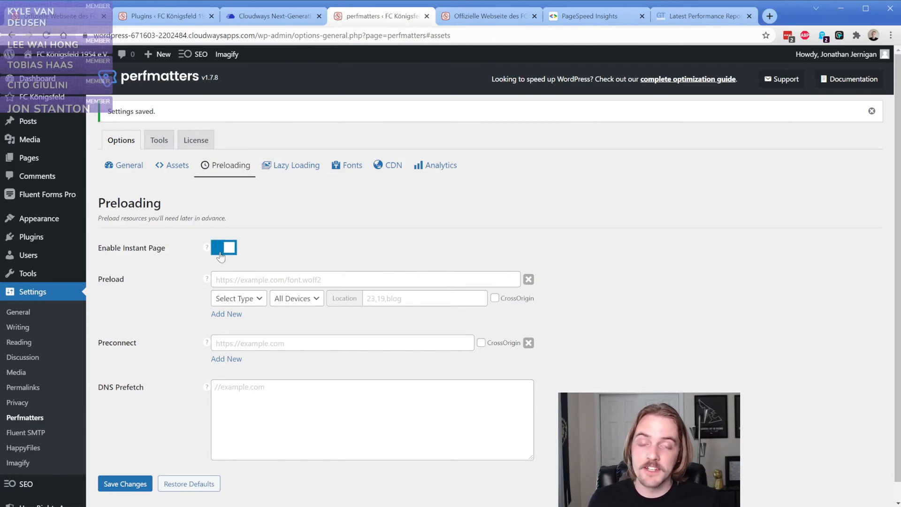
{"action": "mouse_move", "coordinate": [207, 251]}
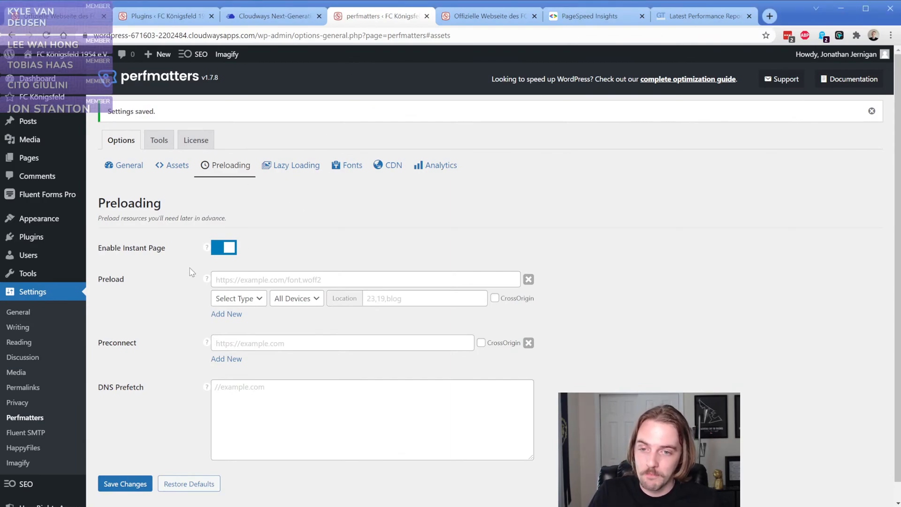
- Check the Preload, Preconnect and DNS Prefetch options and their help, leave them empty, and save the Preloading settings
{"action": "scroll", "coordinate": [192, 273], "scroll_direction": "down", "scroll_amount": 1}
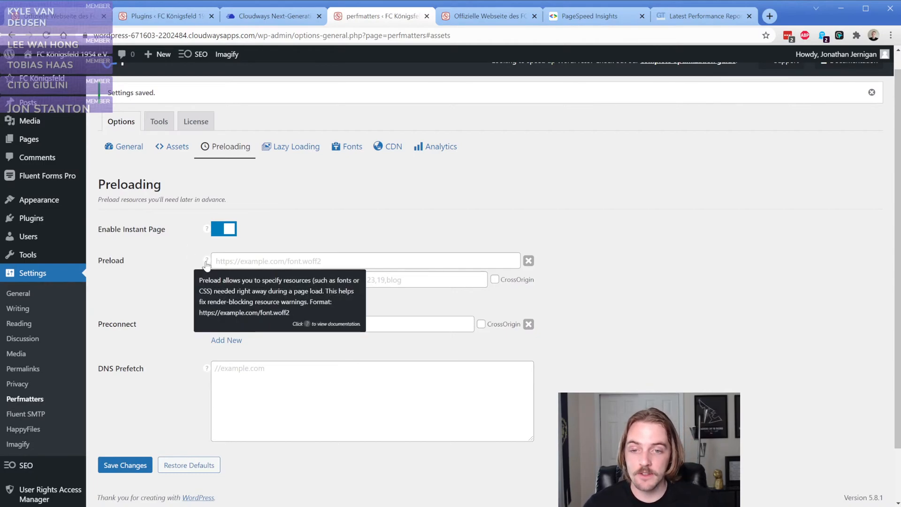
{"action": "left_click", "coordinate": [251, 259]}
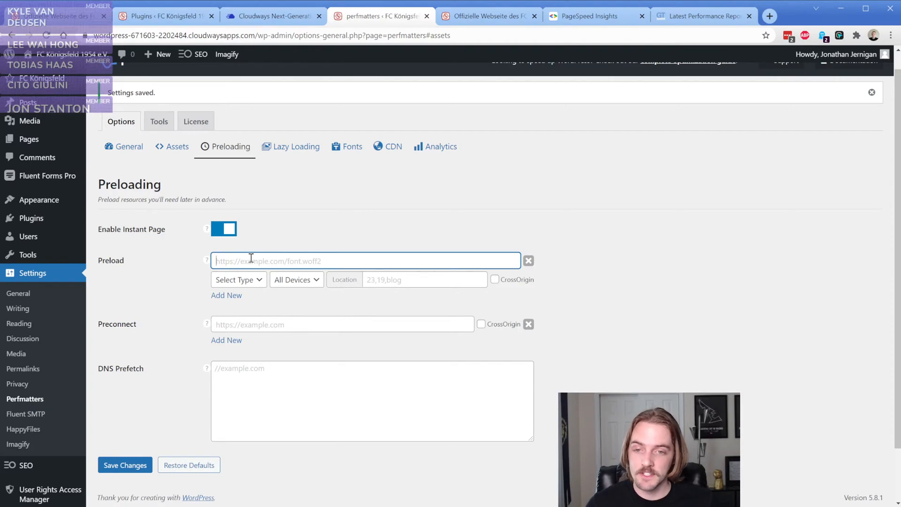
{"action": "key", "text": "Tab"}
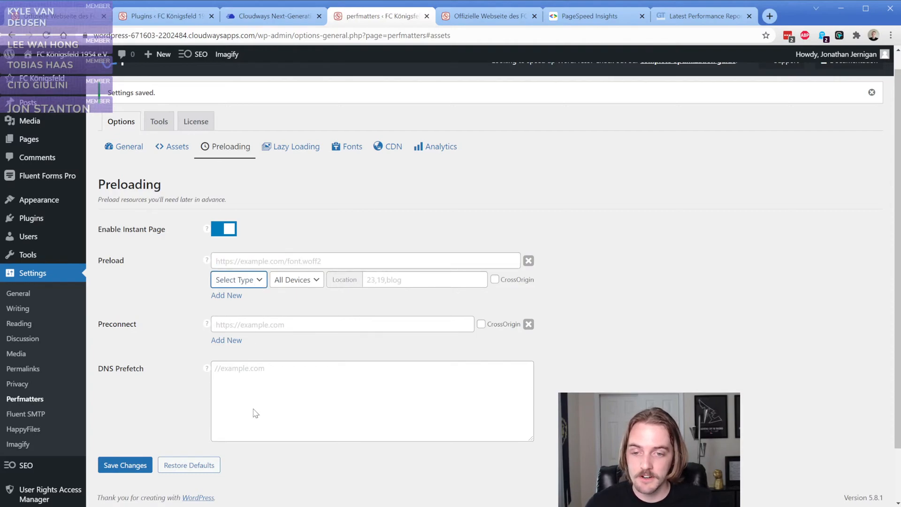
{"action": "left_click", "coordinate": [186, 276]}
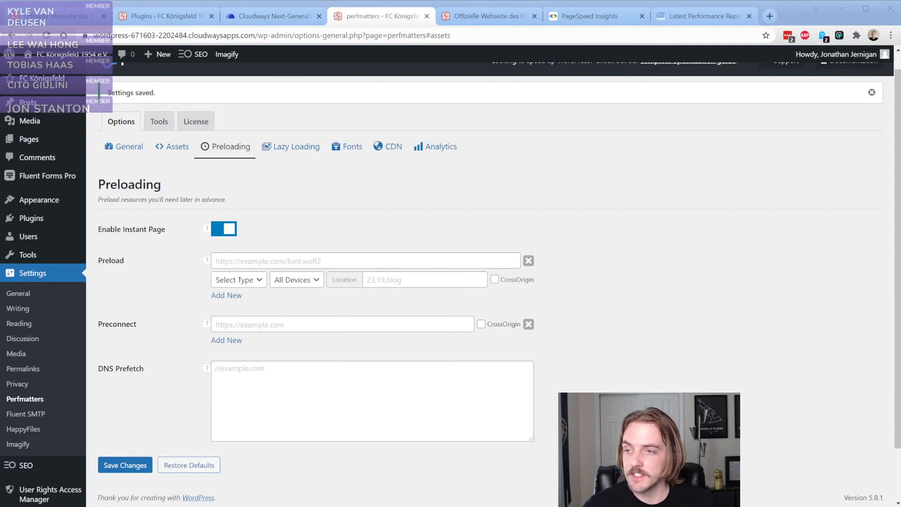
{"action": "left_click", "coordinate": [157, 298]}
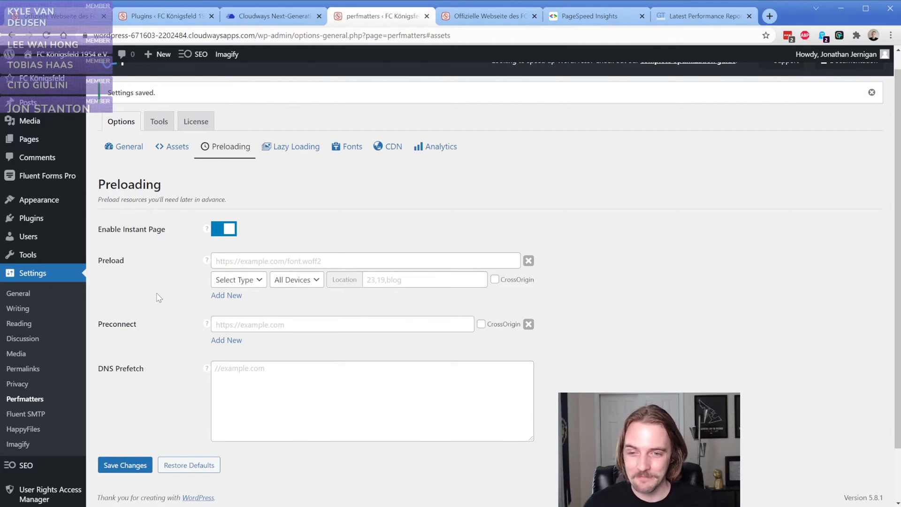
{"action": "mouse_move", "coordinate": [206, 324]}
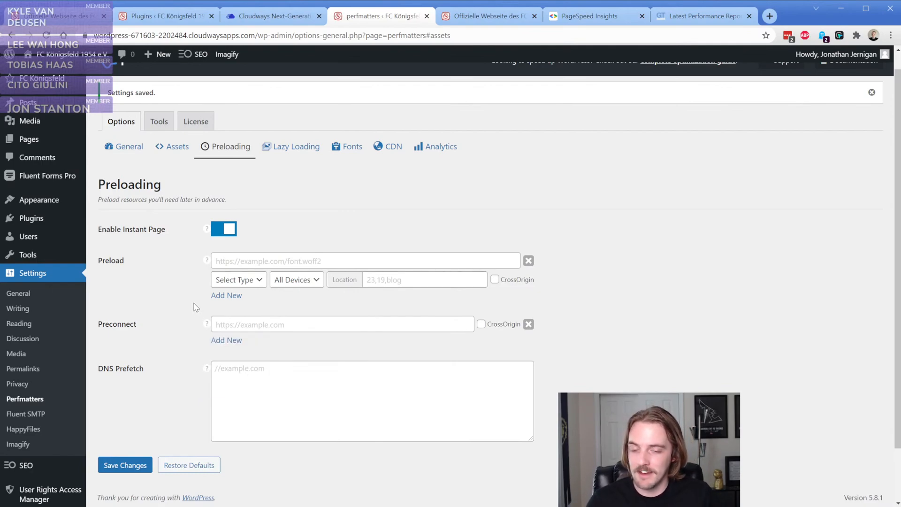
{"action": "mouse_move", "coordinate": [207, 370]}
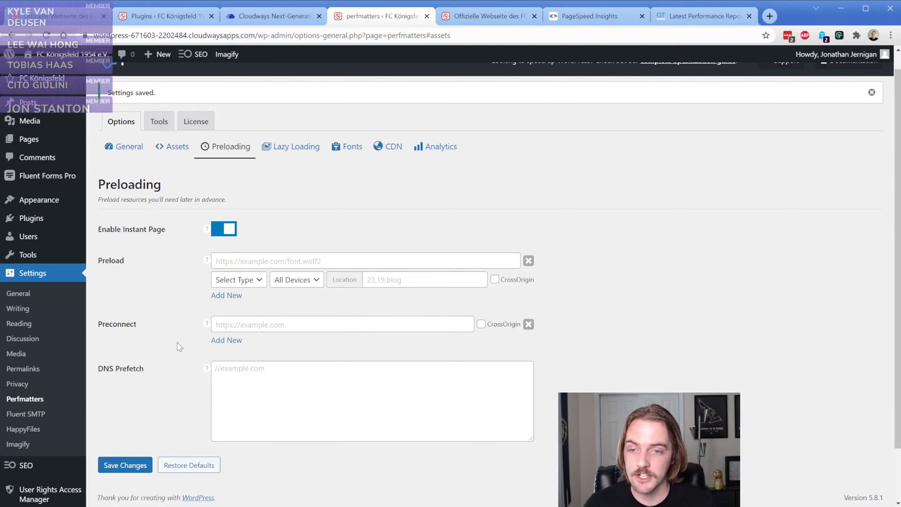
{"action": "left_click", "coordinate": [126, 464]}
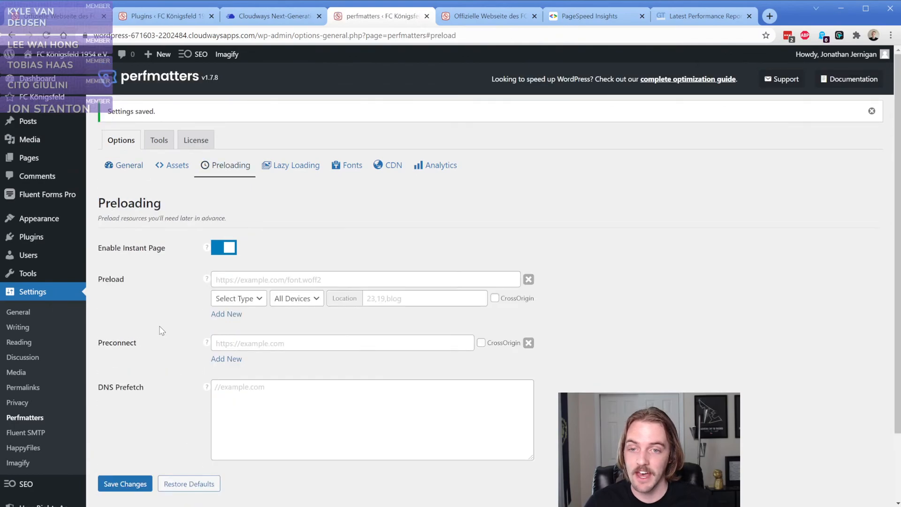
- Open the 1. Mannschaft page on the FC Königsfeld site and look through its player images to judge the loading
{"action": "left_click", "coordinate": [483, 17]}
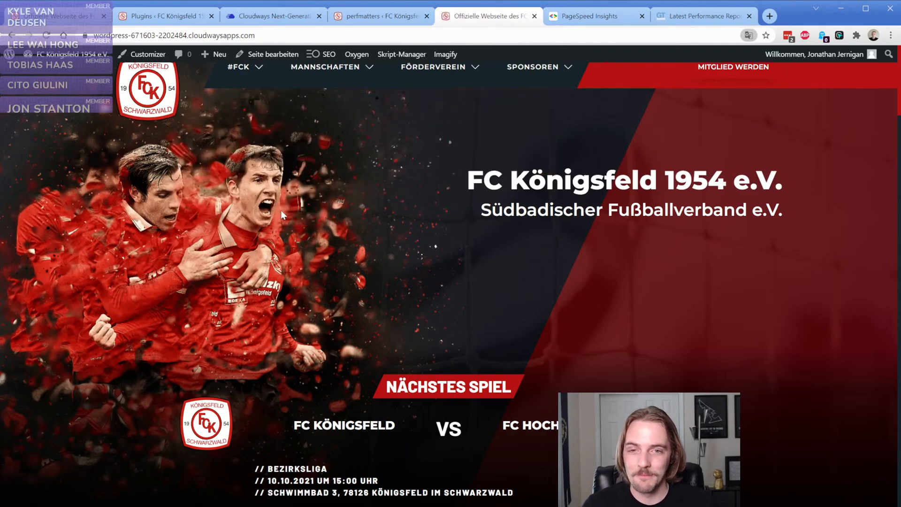
{"action": "mouse_move", "coordinate": [330, 80]}
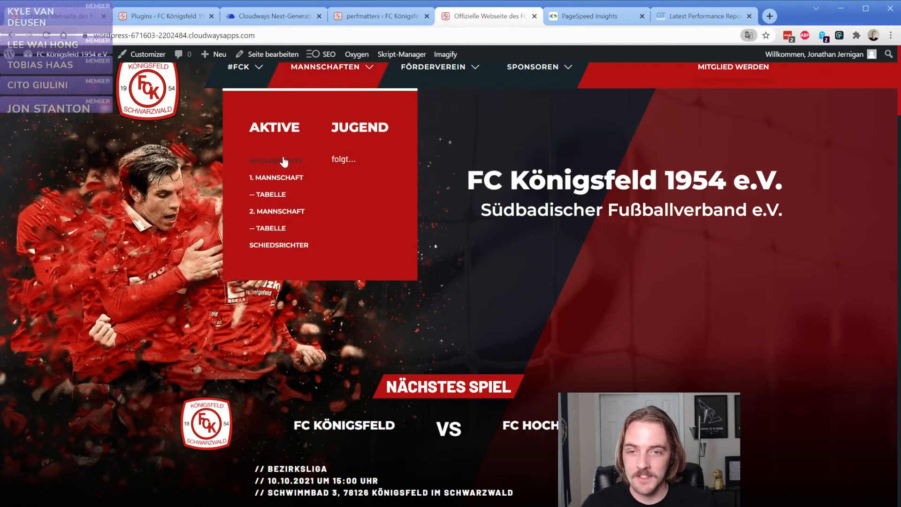
{"action": "left_click", "coordinate": [274, 181]}
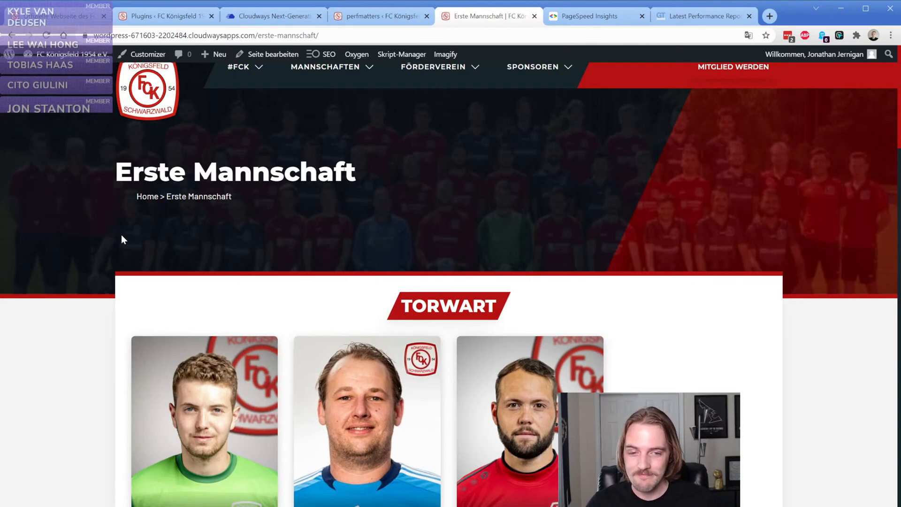
{"action": "scroll", "coordinate": [122, 236], "scroll_direction": "down", "scroll_amount": 5}
{"action": "scroll", "coordinate": [123, 237], "scroll_direction": "down", "scroll_amount": 12}
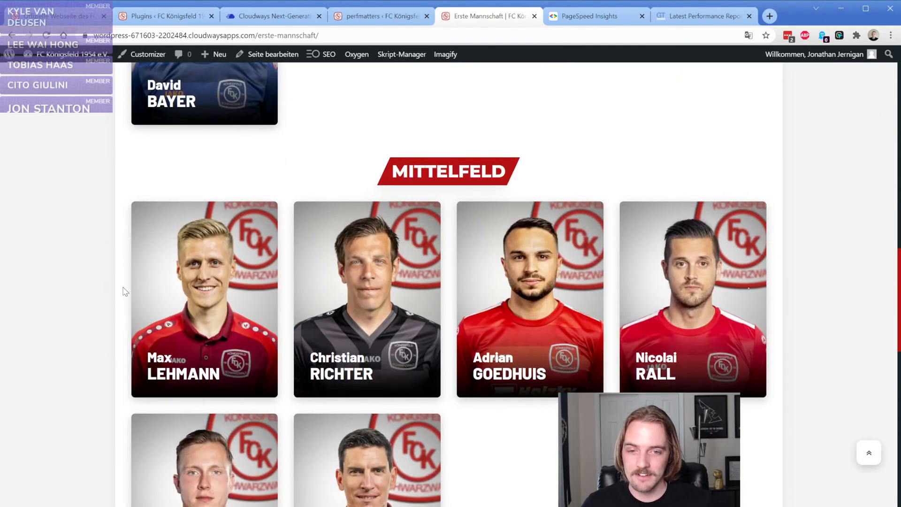
{"action": "scroll", "coordinate": [126, 291], "scroll_direction": "up", "scroll_amount": 17}
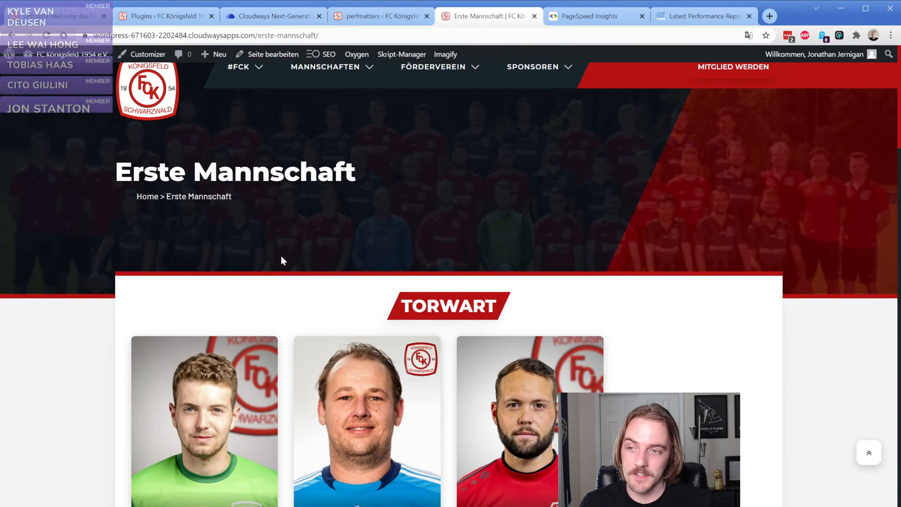
- Turn on Perfmatters lazy loading for Images, iFrames and Videos, and YouTube Preview Thumbnails
{"action": "left_click", "coordinate": [375, 16]}
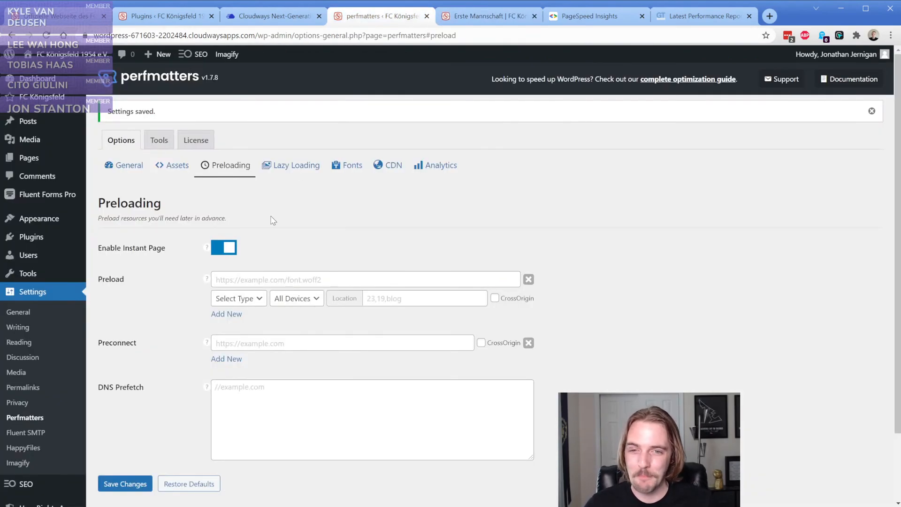
{"action": "left_click", "coordinate": [282, 167]}
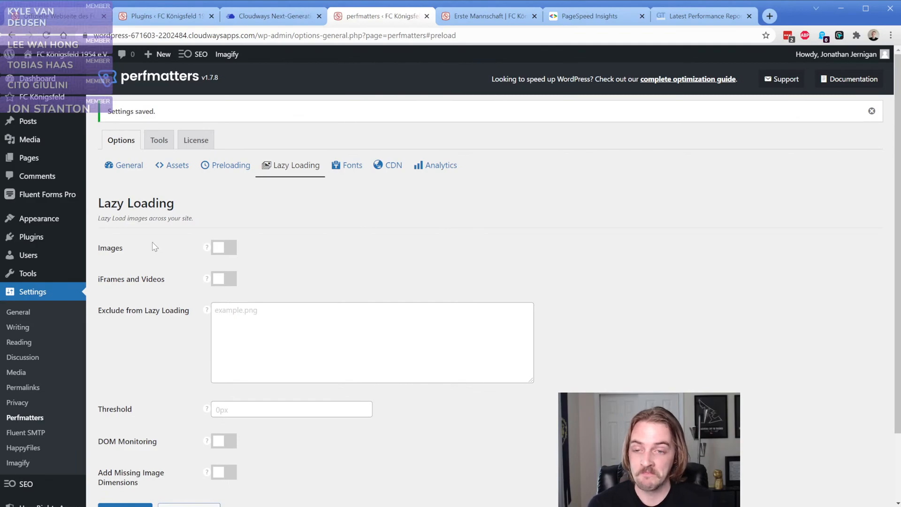
{"action": "scroll", "coordinate": [165, 229], "scroll_direction": "down", "scroll_amount": 2}
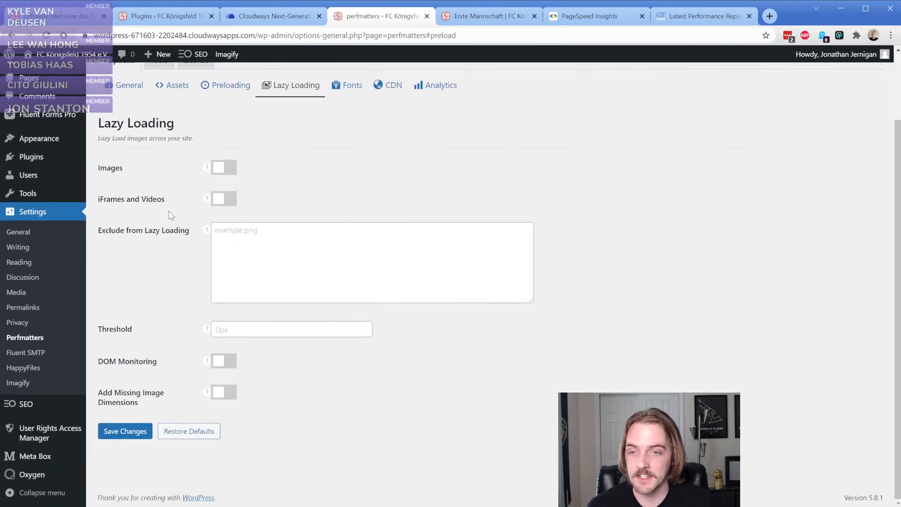
{"action": "left_click", "coordinate": [225, 168]}
{"action": "left_click", "coordinate": [222, 206]}
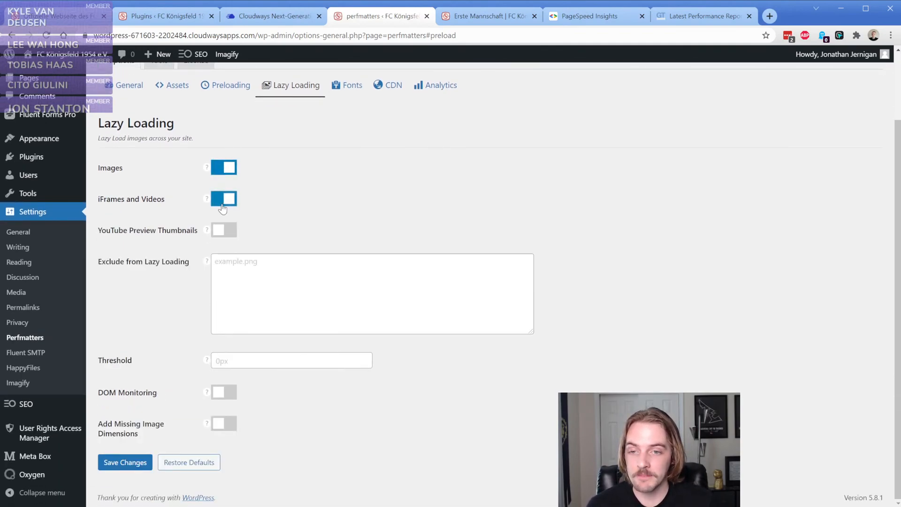
{"action": "mouse_move", "coordinate": [207, 232]}
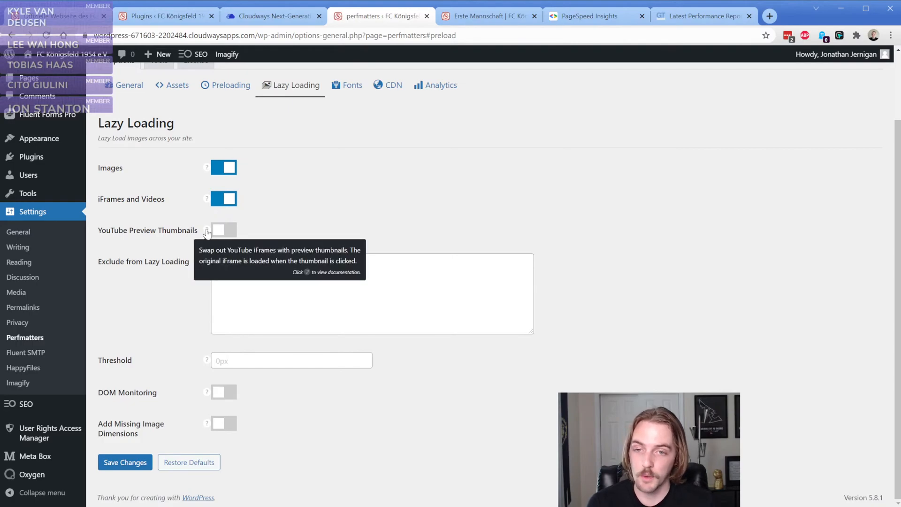
{"action": "left_click", "coordinate": [224, 230]}
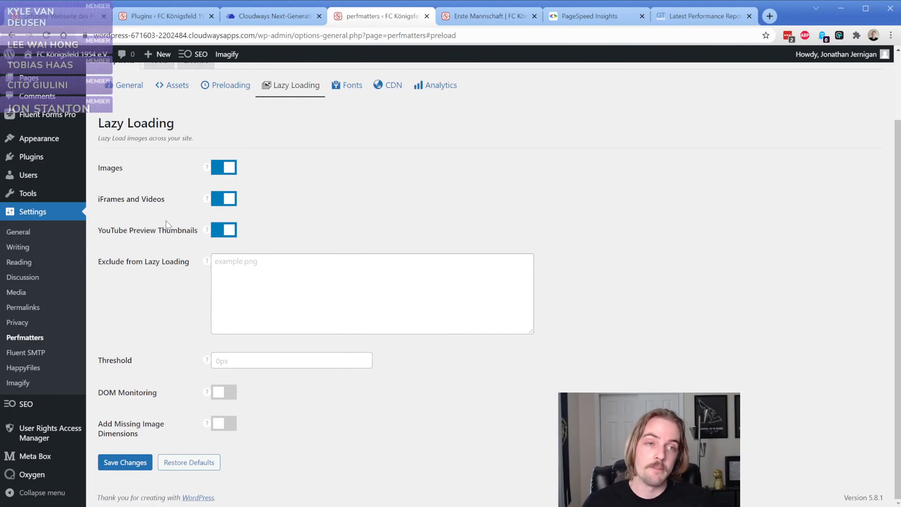
- Check the Exclude from Lazy Loading help, leave that field empty, and set the lazy loading Threshold to 25%
{"action": "mouse_move", "coordinate": [207, 262]}
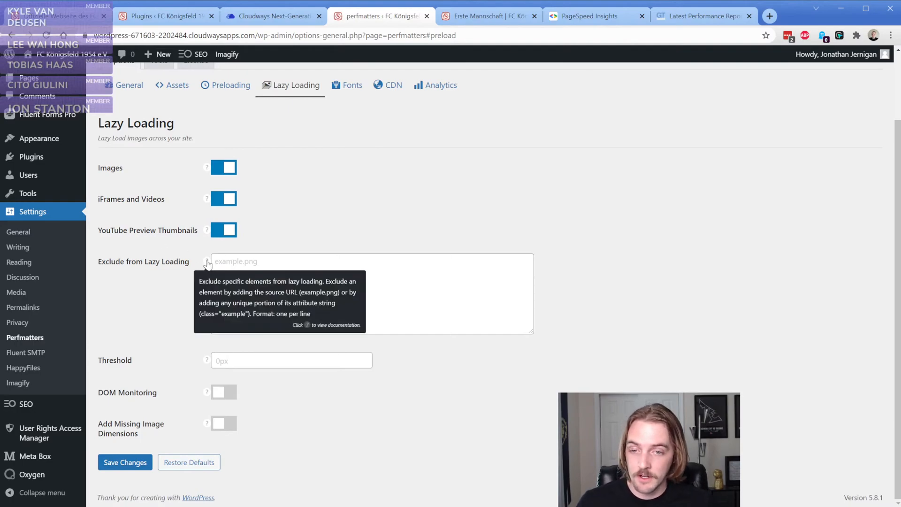
{"action": "left_click", "coordinate": [270, 263]}
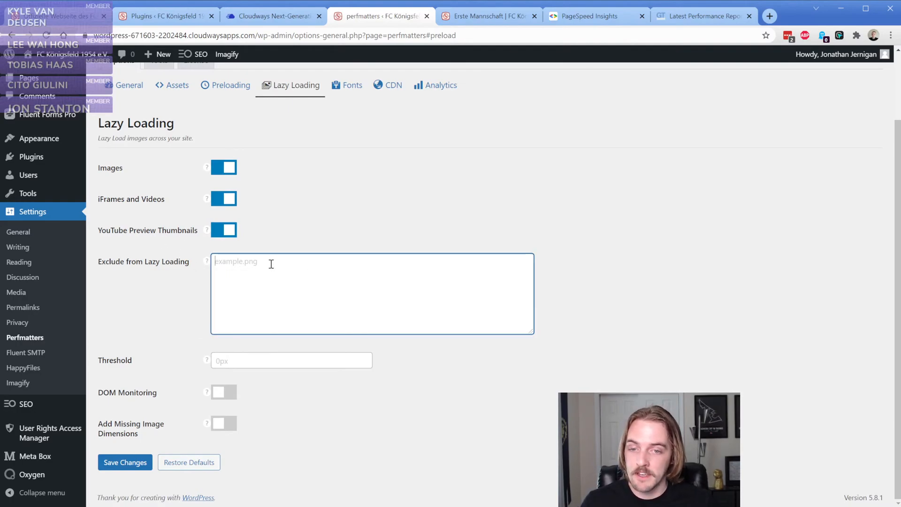
{"action": "left_click", "coordinate": [245, 362]}
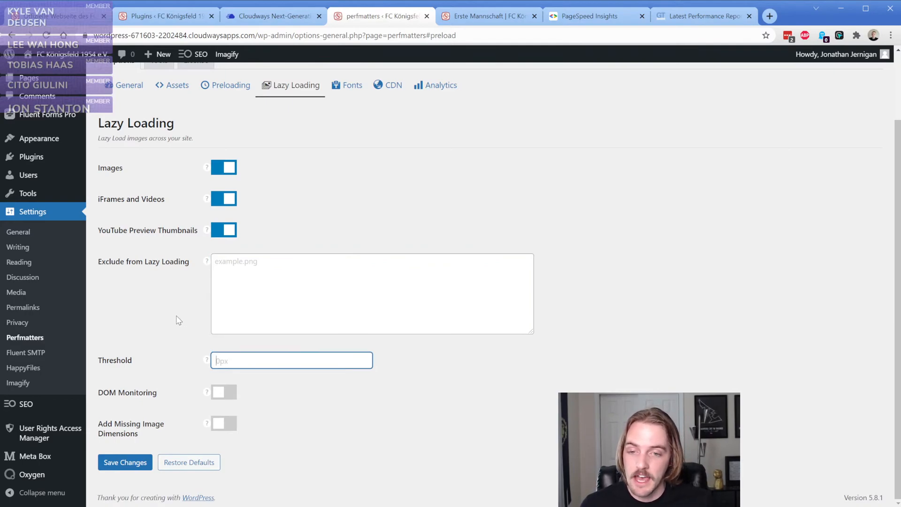
{"action": "mouse_move", "coordinate": [207, 362]}
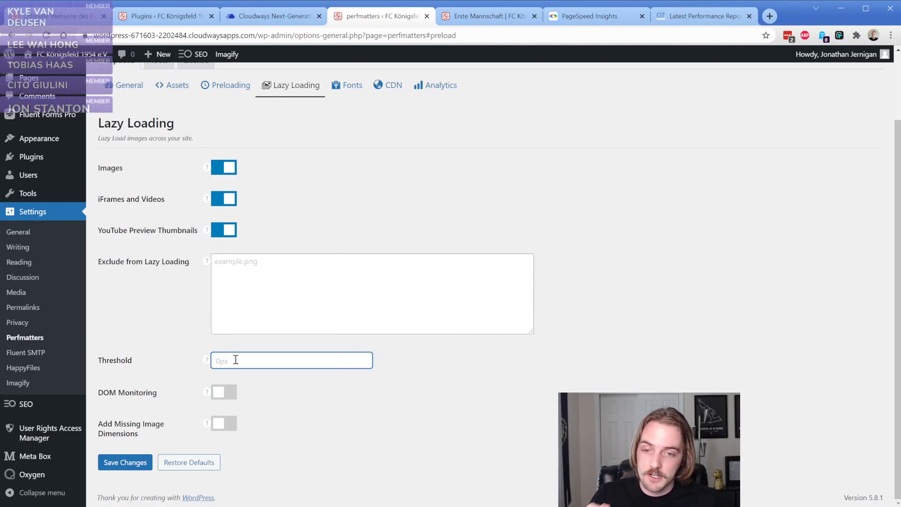
{"action": "type", "text": "25"}
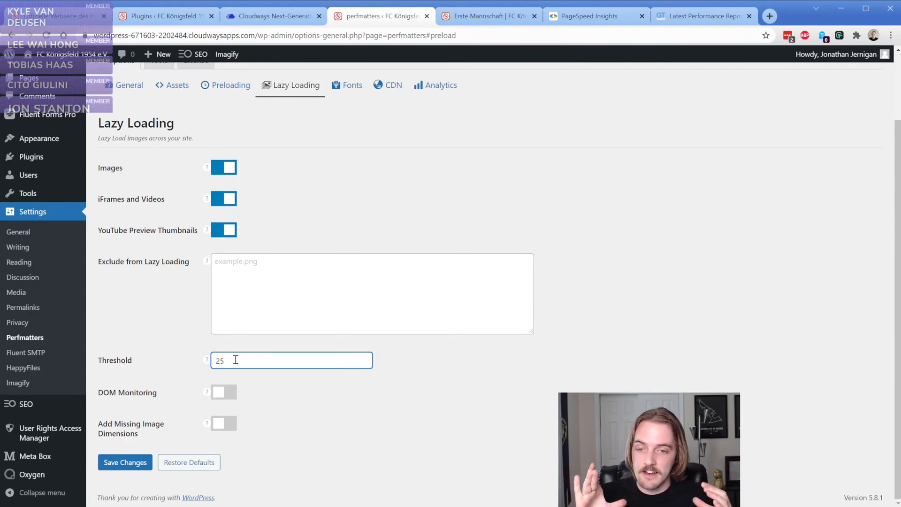
{"action": "type", "text": "%"}
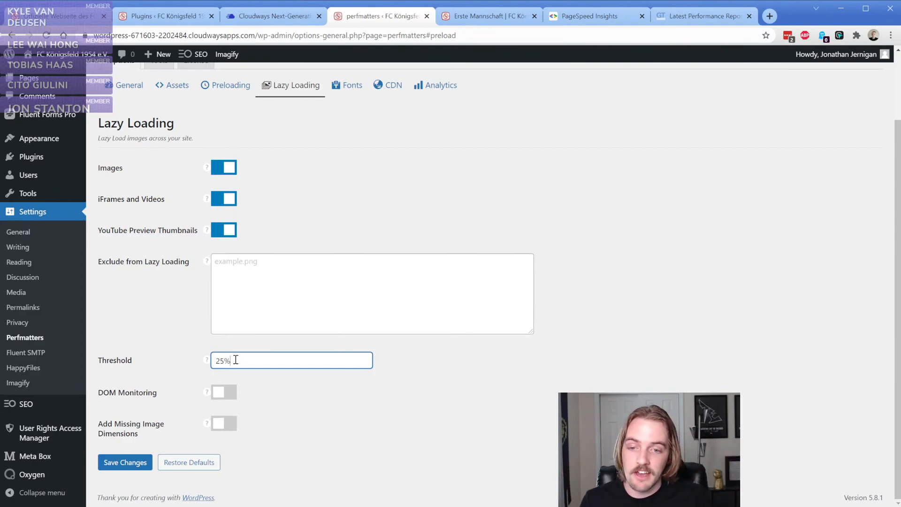
{"action": "left_click", "coordinate": [173, 317]}
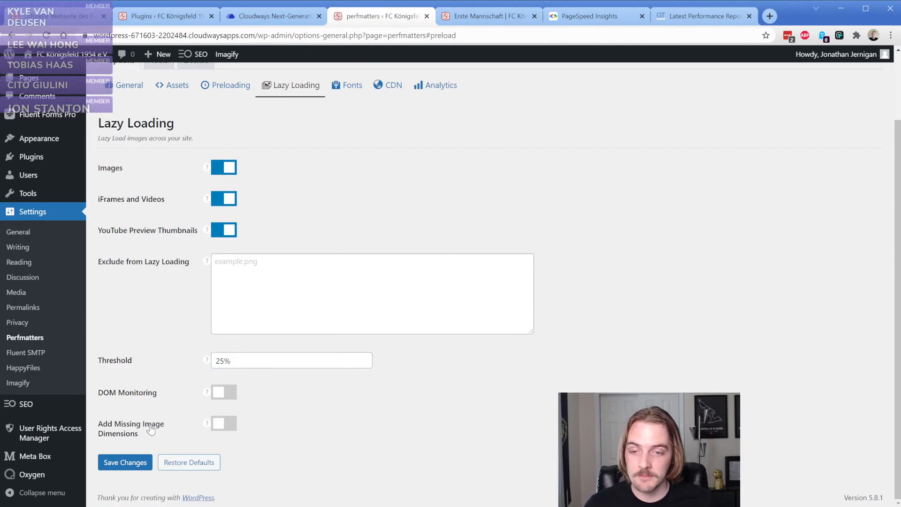
- Examine the opportunities, diagnostics and passed audits in the PageSpeed Insights mobile report, down to the explicit image width and height check
{"action": "left_click", "coordinate": [587, 15]}
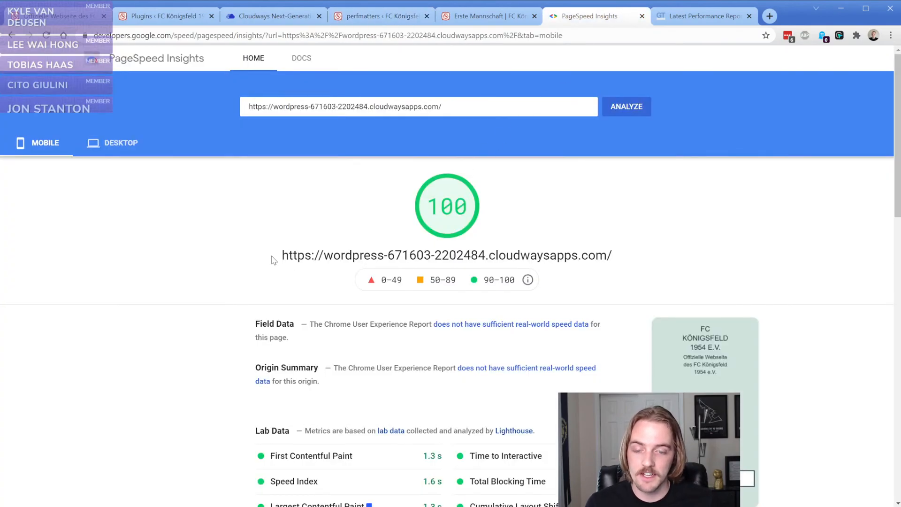
{"action": "scroll", "coordinate": [273, 260], "scroll_direction": "down", "scroll_amount": 10}
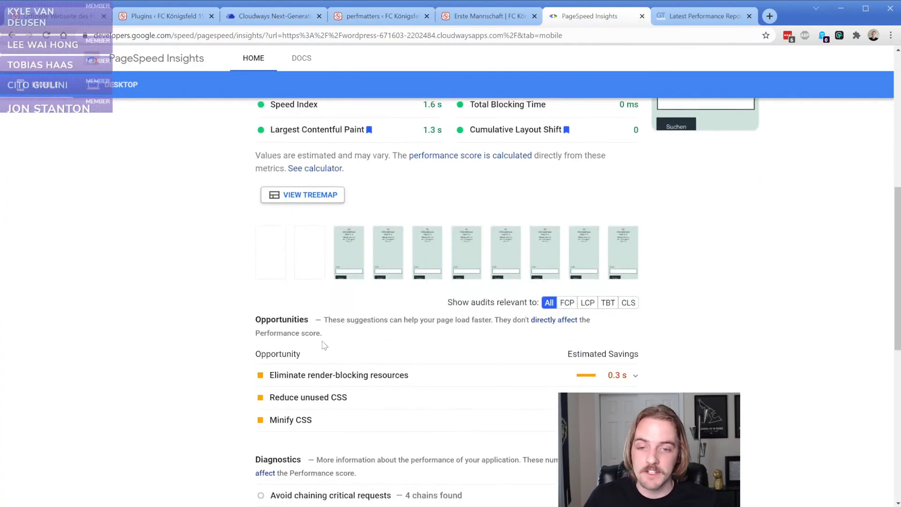
{"action": "scroll", "coordinate": [215, 298], "scroll_direction": "down", "scroll_amount": 2}
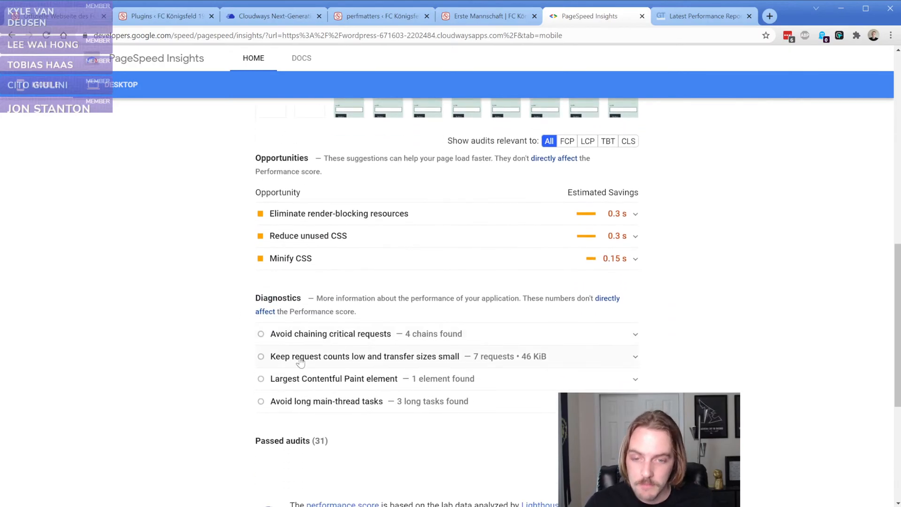
{"action": "left_click", "coordinate": [306, 441]}
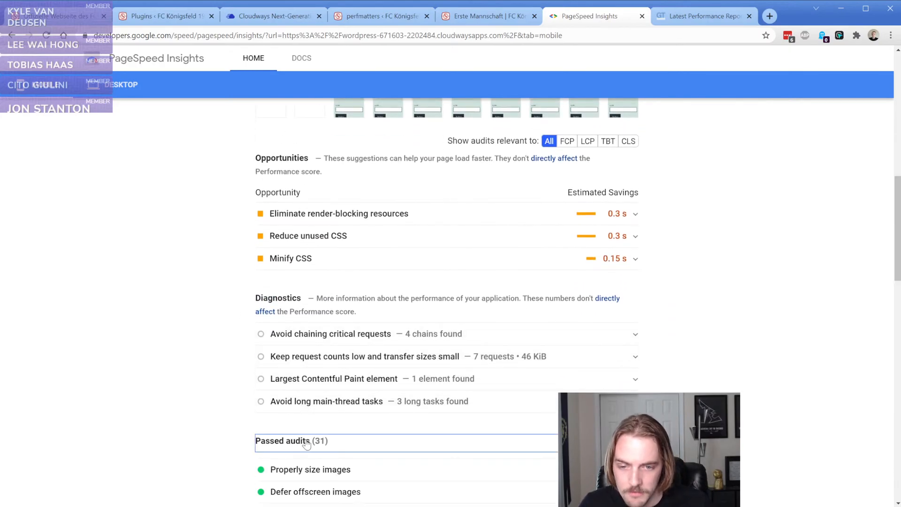
{"action": "scroll", "coordinate": [305, 441], "scroll_direction": "down", "scroll_amount": 5}
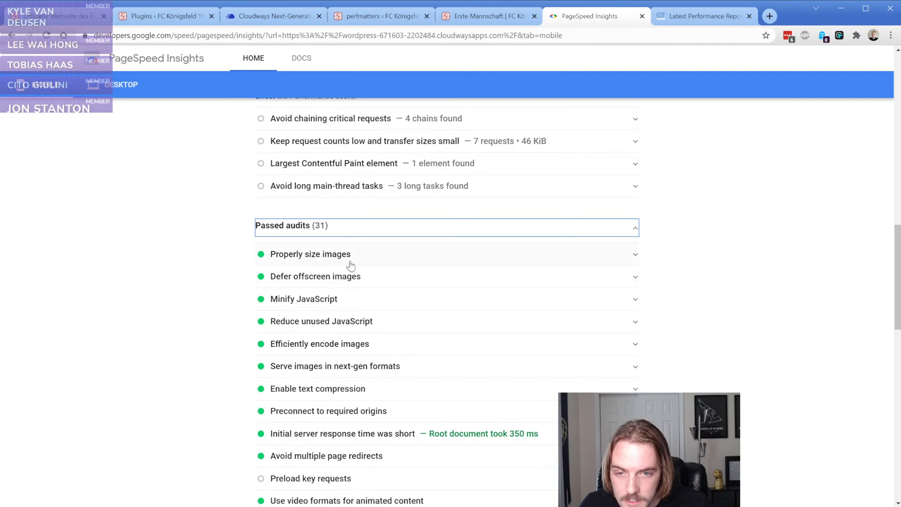
{"action": "scroll", "coordinate": [382, 352], "scroll_direction": "down", "scroll_amount": 4}
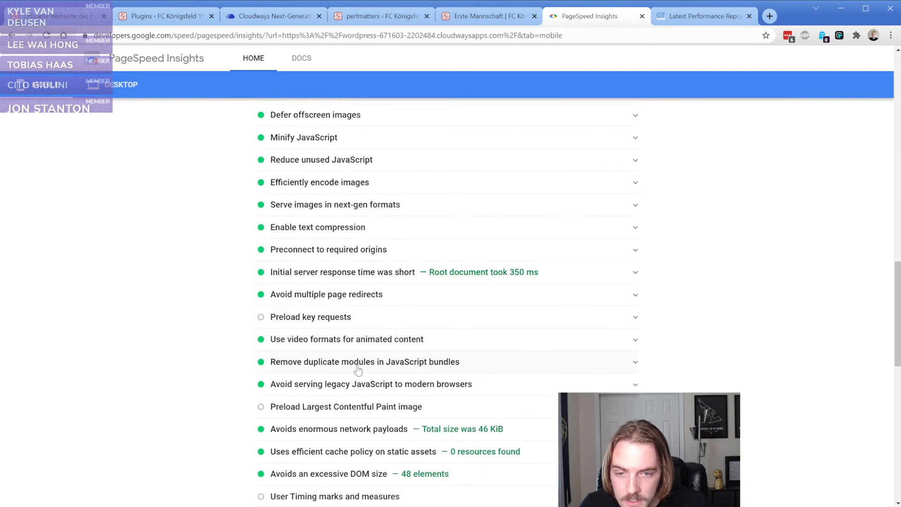
{"action": "scroll", "coordinate": [357, 371], "scroll_direction": "down", "scroll_amount": 4}
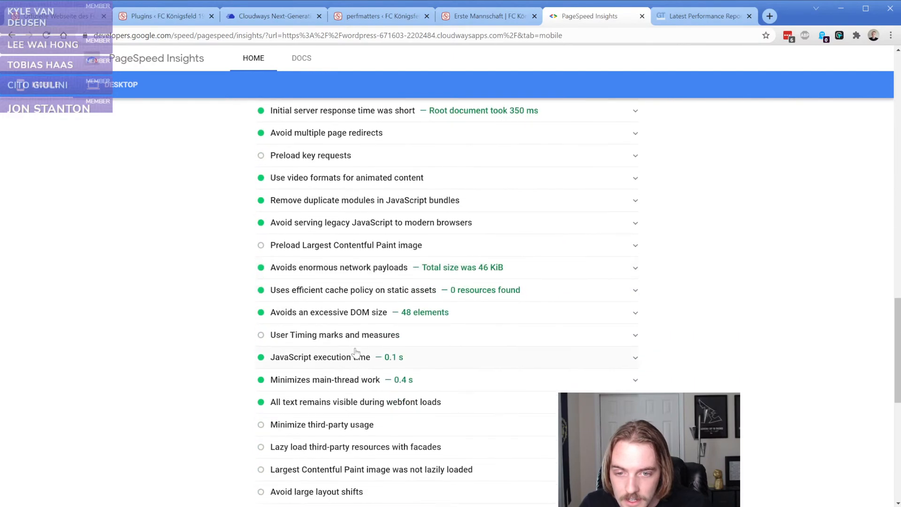
{"action": "scroll", "coordinate": [354, 336], "scroll_direction": "down", "scroll_amount": 2}
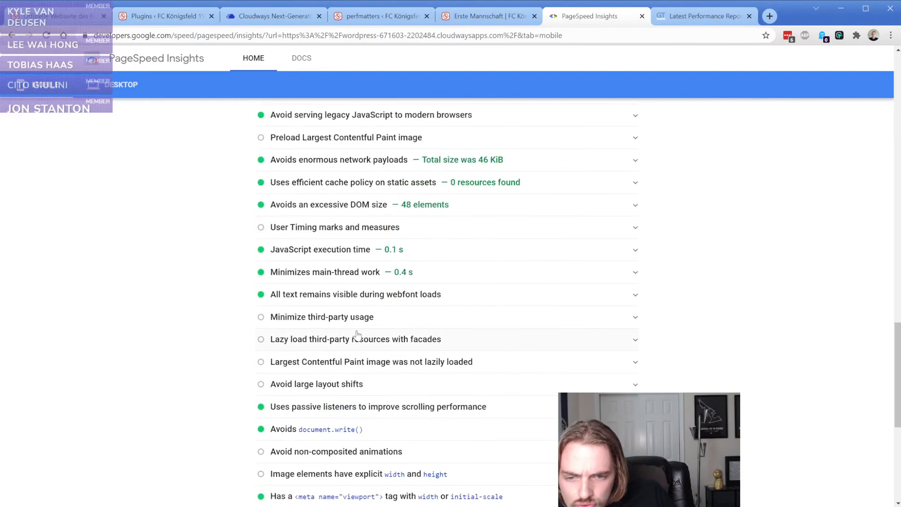
{"action": "scroll", "coordinate": [356, 334], "scroll_direction": "down", "scroll_amount": 4}
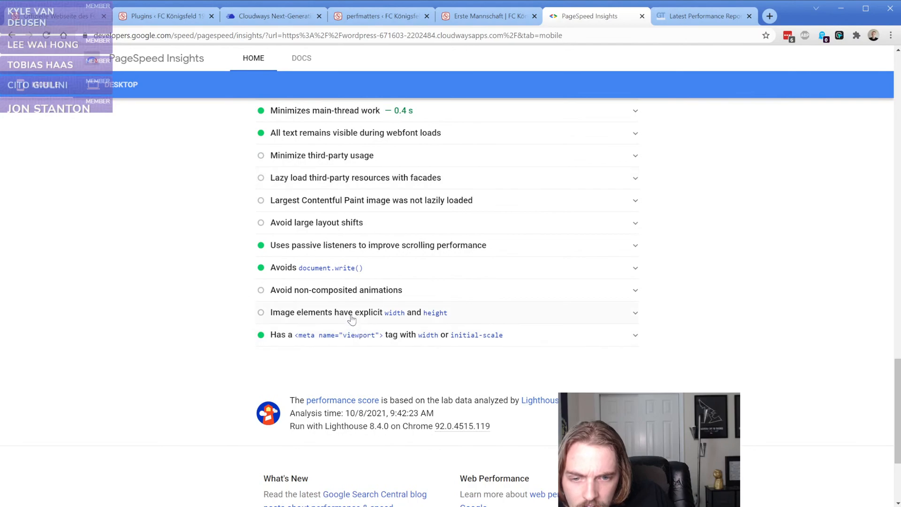
- Check the explicit image width and height audit in PageSpeed Insights, turn on Add Missing Image Dimensions in Perfmatters lazy loading, and save the changes
{"action": "left_click", "coordinate": [353, 314]}
{"action": "scroll", "coordinate": [259, 319], "scroll_direction": "down", "scroll_amount": 1}
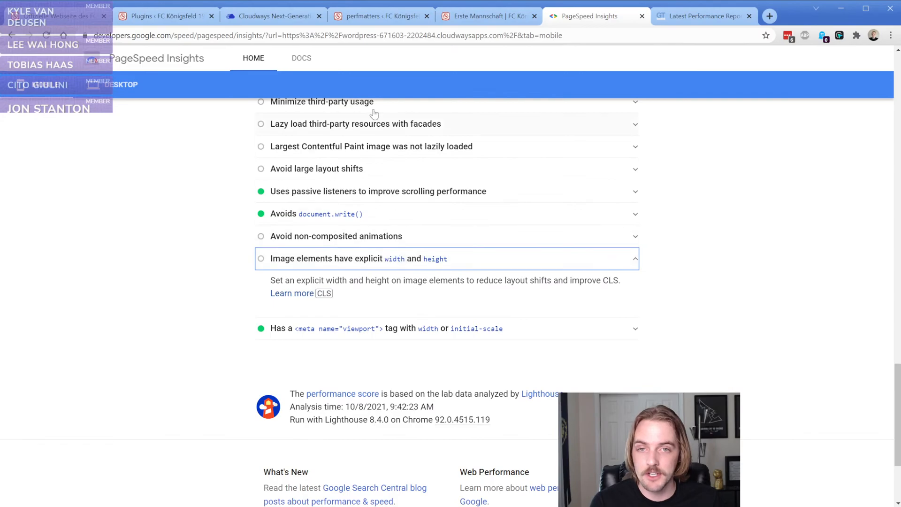
{"action": "left_click", "coordinate": [361, 21]}
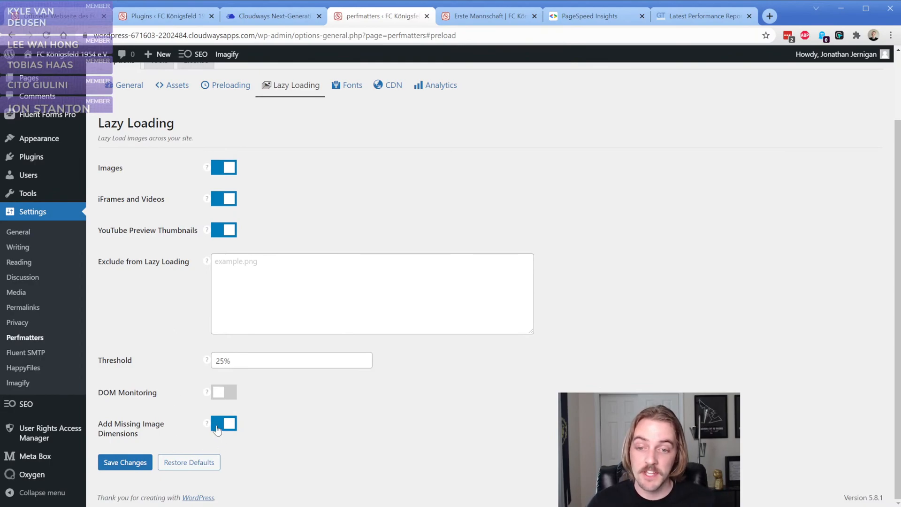
{"action": "left_click", "coordinate": [134, 464]}
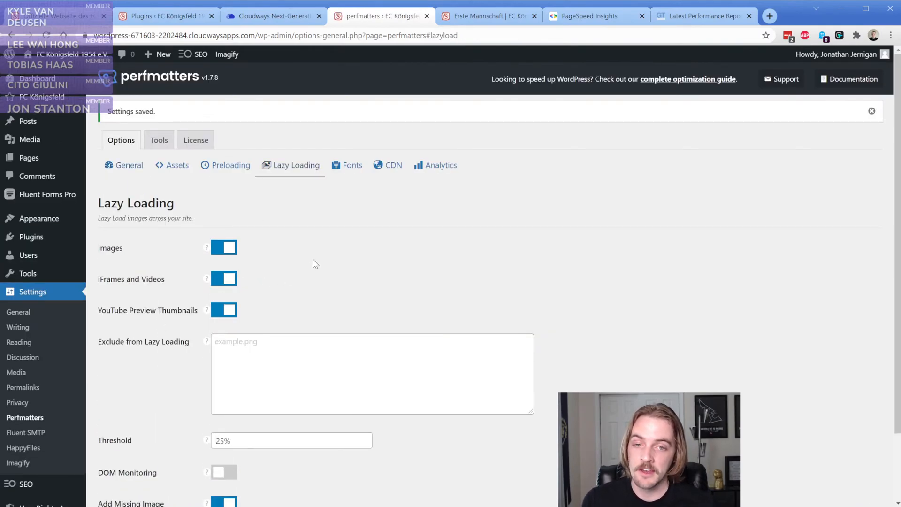
- Open the Perfmatters Fonts options and try the Disable Google Fonts and Local Google Fonts switches, leaving both off
{"action": "left_click", "coordinate": [347, 170]}
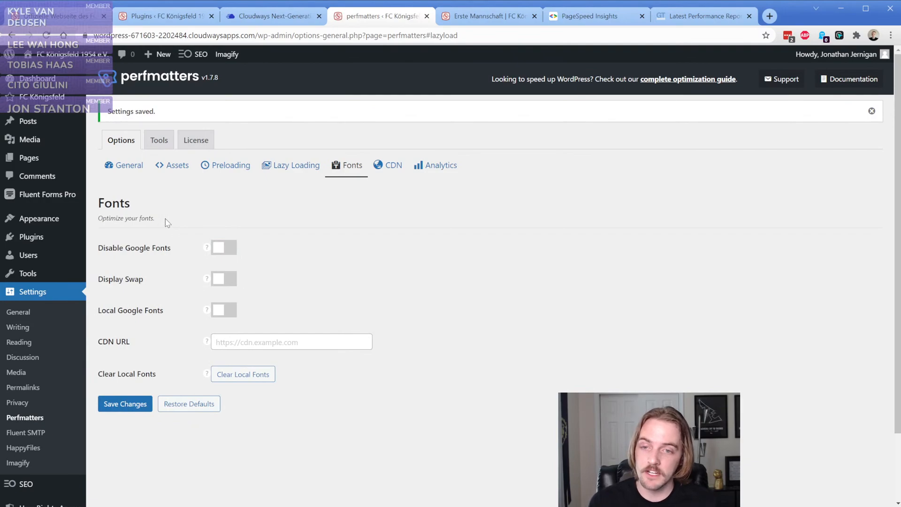
{"action": "left_click", "coordinate": [225, 249]}
{"action": "left_click", "coordinate": [226, 251]}
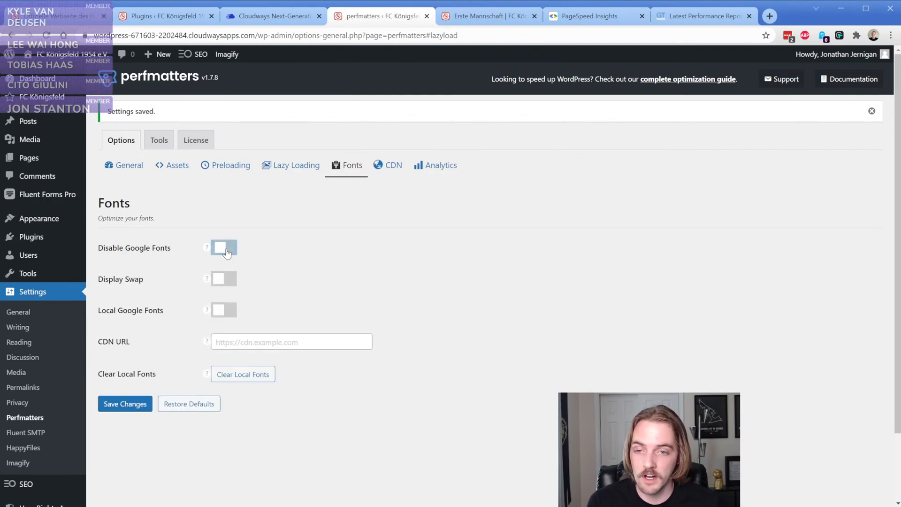
{"action": "left_click", "coordinate": [222, 312]}
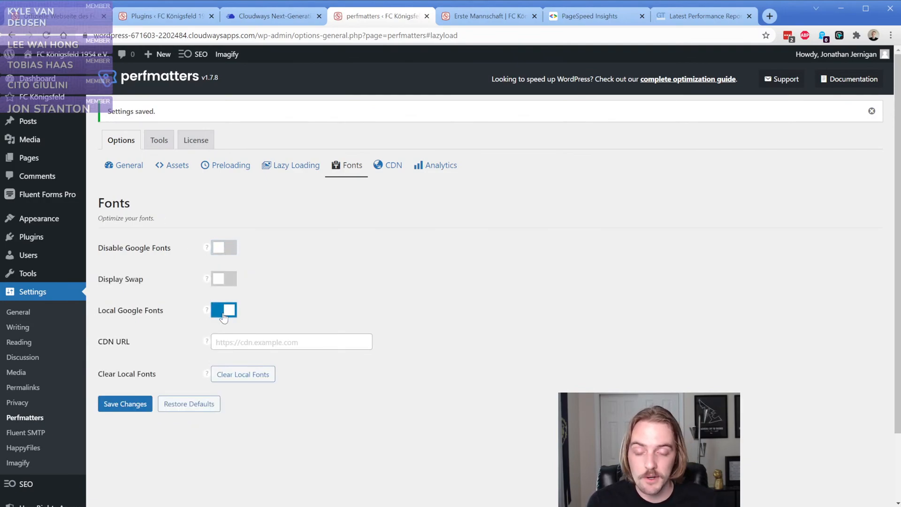
{"action": "left_click", "coordinate": [227, 313]}
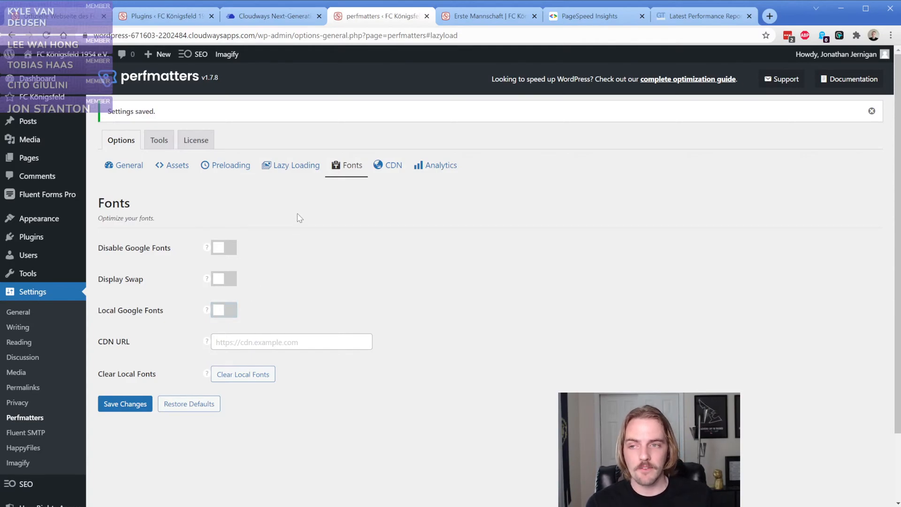
{"action": "left_click", "coordinate": [225, 318]}
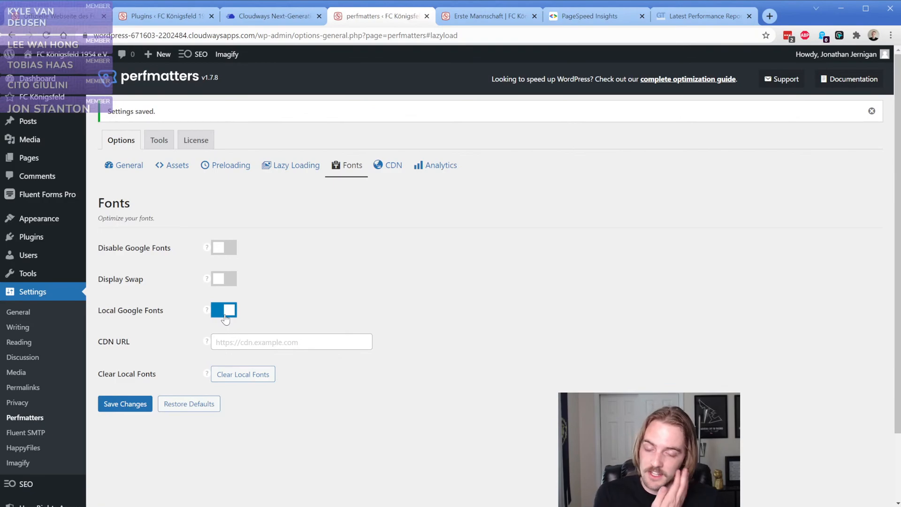
{"action": "left_click", "coordinate": [225, 317]}
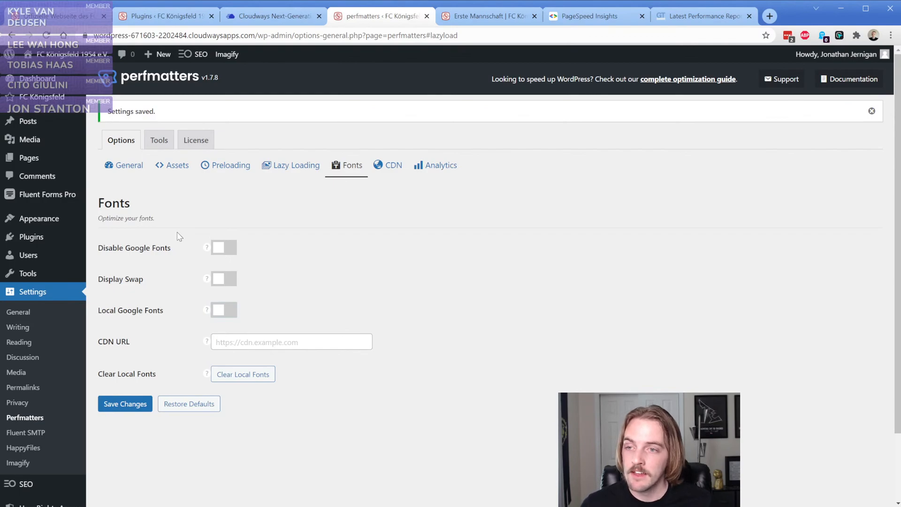
- Look over the Perfmatters CDN and Google Analytics options and return to the Fonts options
{"action": "left_click", "coordinate": [387, 167]}
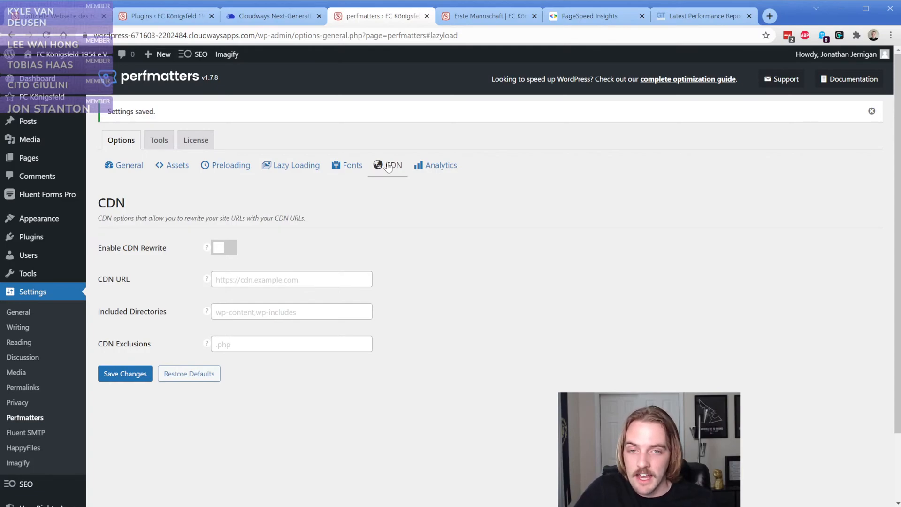
{"action": "left_click", "coordinate": [436, 166]}
{"action": "scroll", "coordinate": [185, 267], "scroll_direction": "down", "scroll_amount": 2}
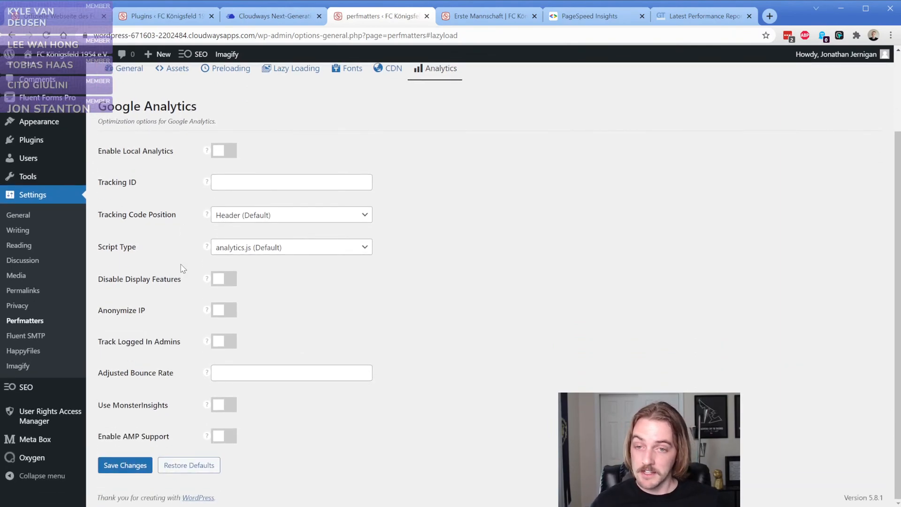
{"action": "scroll", "coordinate": [183, 268], "scroll_direction": "up", "scroll_amount": 2}
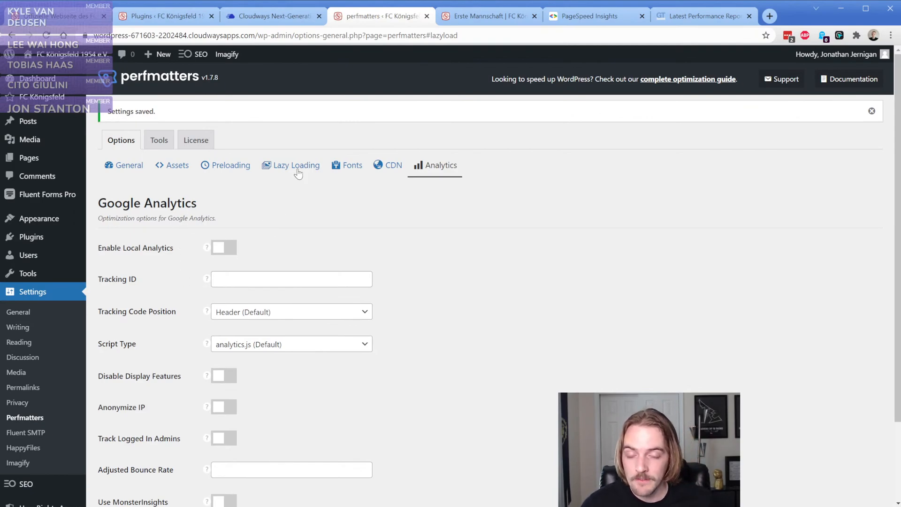
{"action": "left_click", "coordinate": [337, 172]}
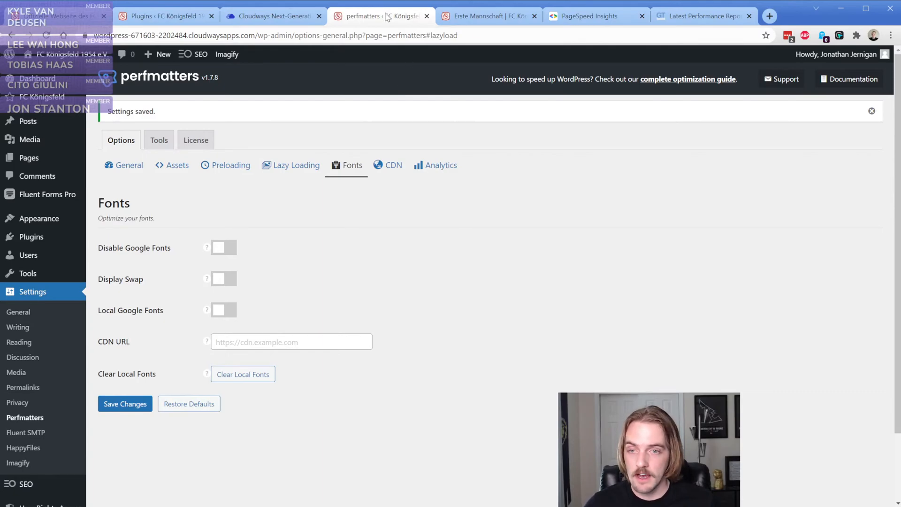
- Open the blog article "Code Snippet: Integrate Custom Fonts into Oxygen" in a new browser tab and look at its contents list
{"action": "key", "text": "ctrl+t"}
{"action": "type", "text": "alt"}
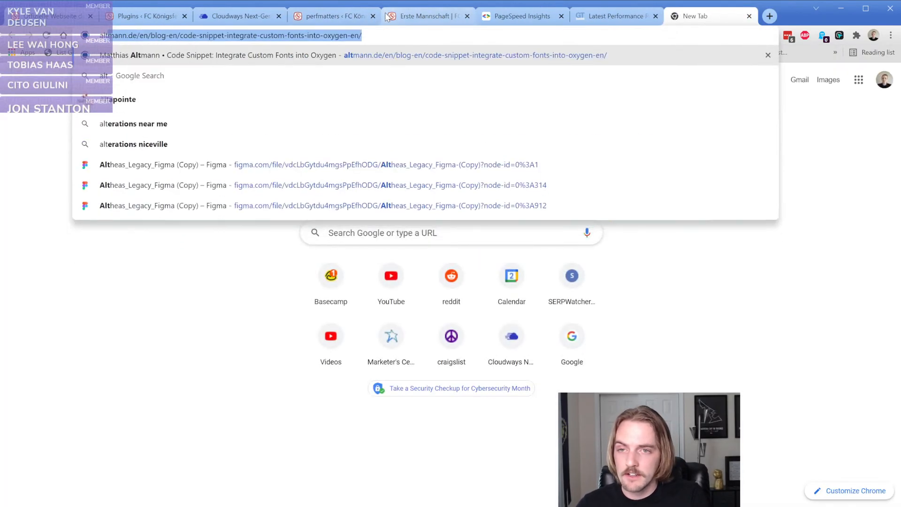
{"action": "type", "text": "m"}
{"action": "key", "text": "Return"}
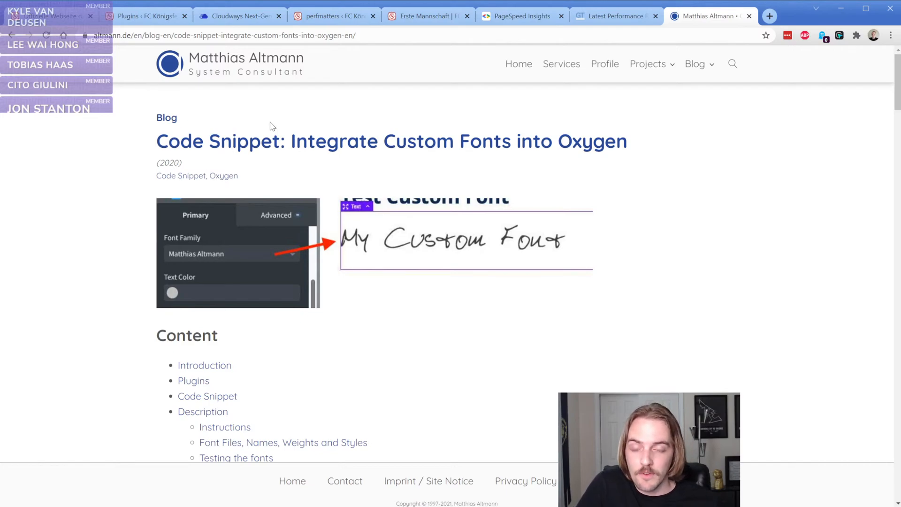
{"action": "scroll", "coordinate": [148, 212], "scroll_direction": "down", "scroll_amount": 3}
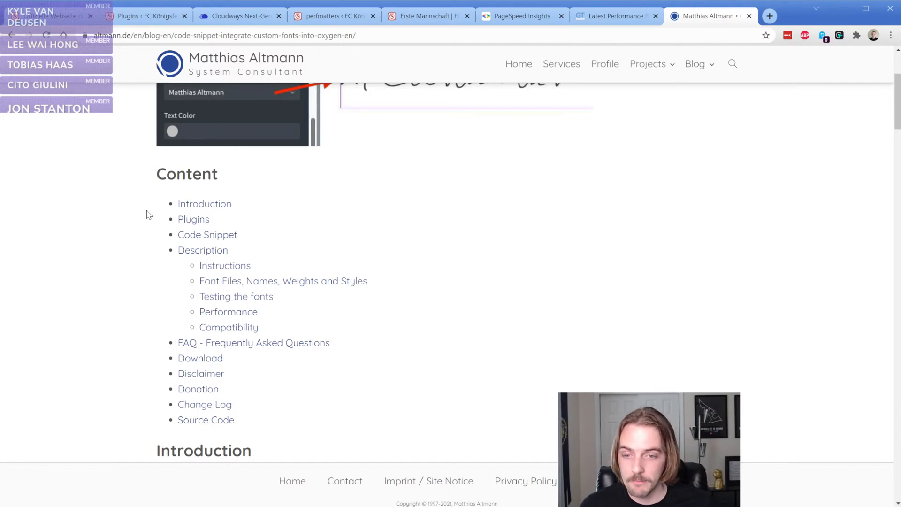
- Open the Web Font Loader linked in the article's Font Files, Names, Weights and Styles section and look up the Lato font family
{"action": "left_click", "coordinate": [203, 237]}
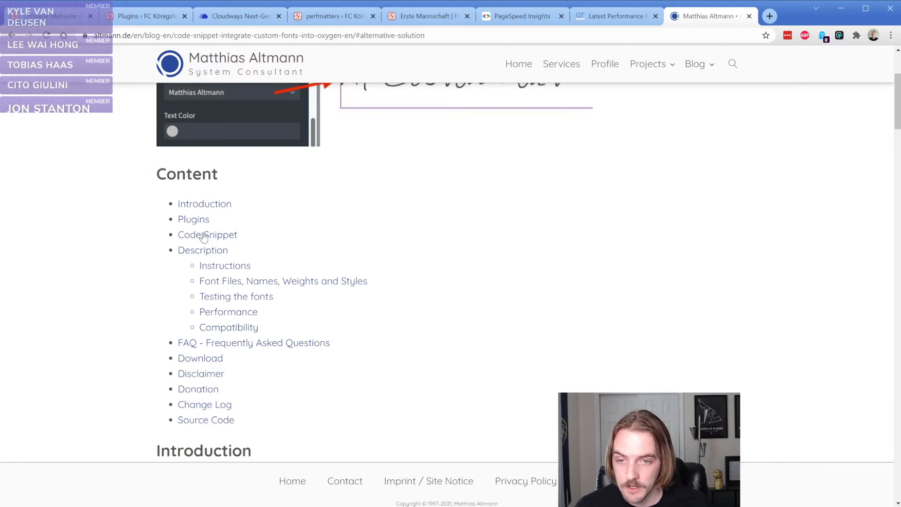
{"action": "left_click", "coordinate": [298, 281]}
{"action": "middle_click", "coordinate": [446, 140]}
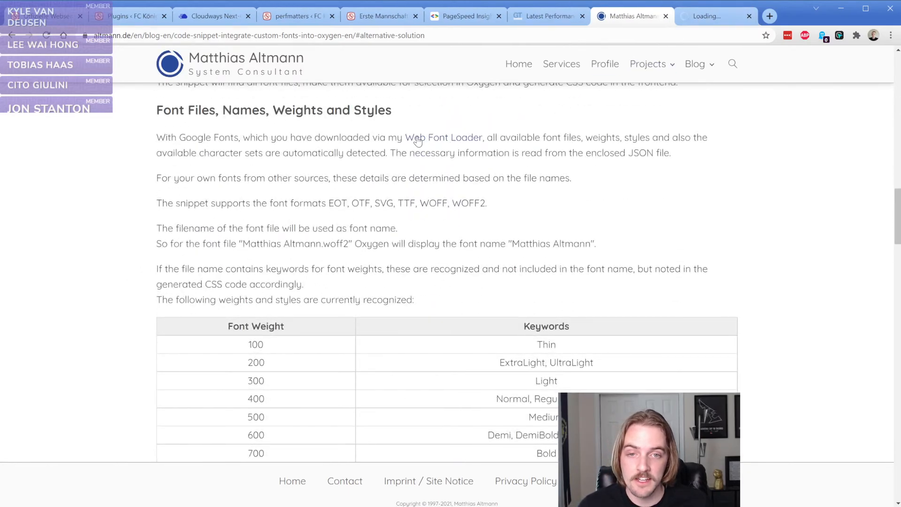
{"action": "left_click", "coordinate": [701, 19]}
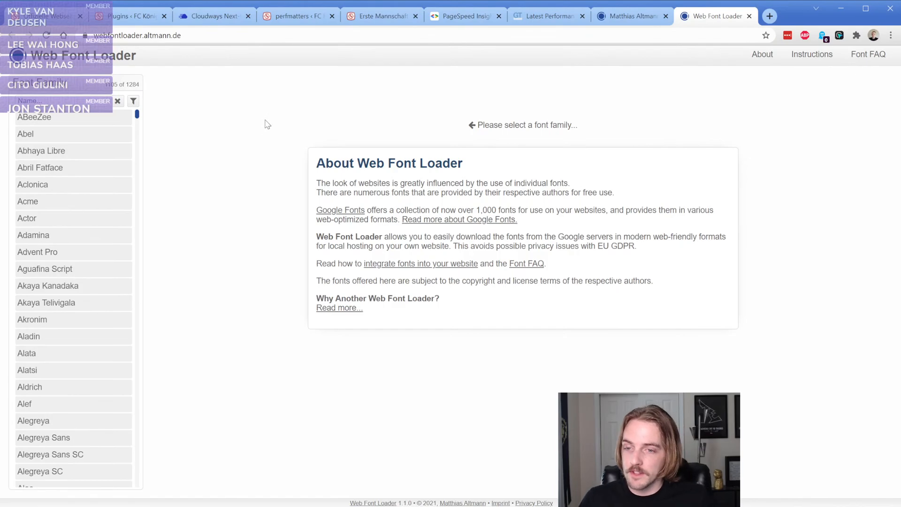
{"action": "type", "text": "lato"}
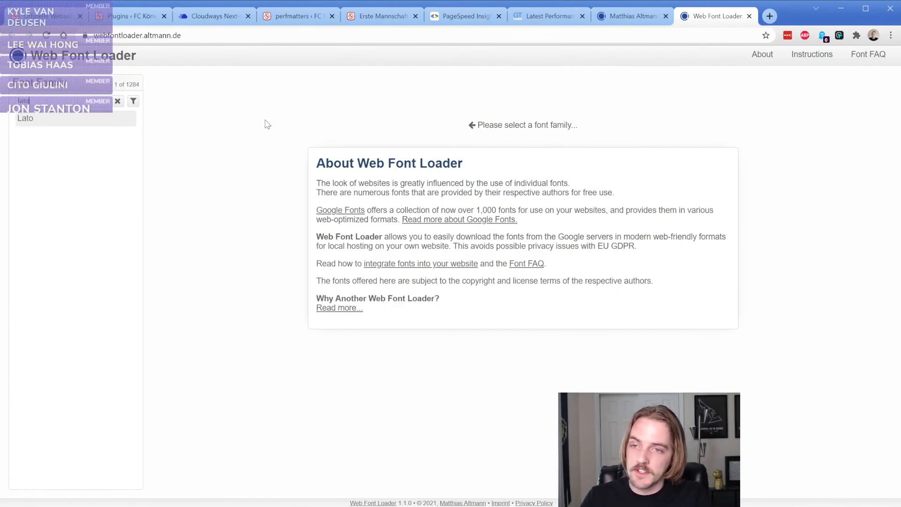
{"action": "left_click", "coordinate": [58, 121]}
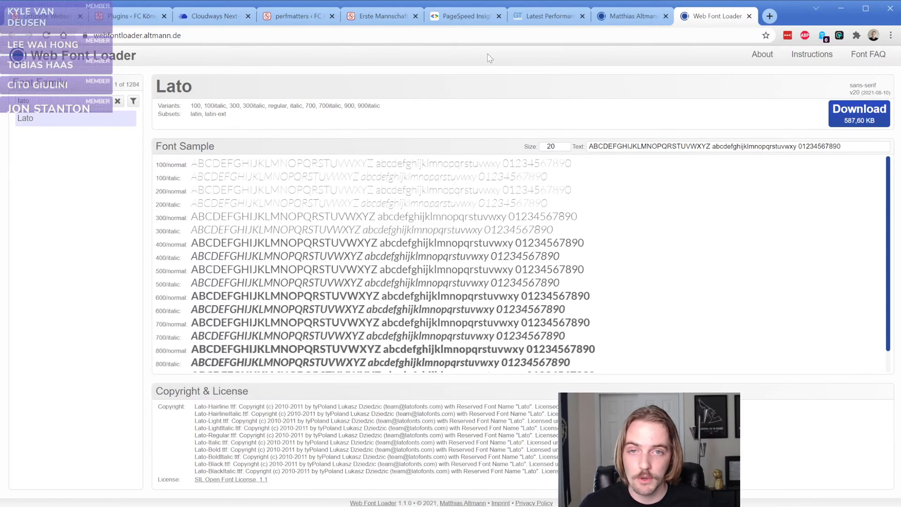
- Inspect the fonts used by the breadcrumb, player names and section headings on the Erste Mannschaft page with the CSS inspector extension
{"action": "left_click", "coordinate": [382, 16]}
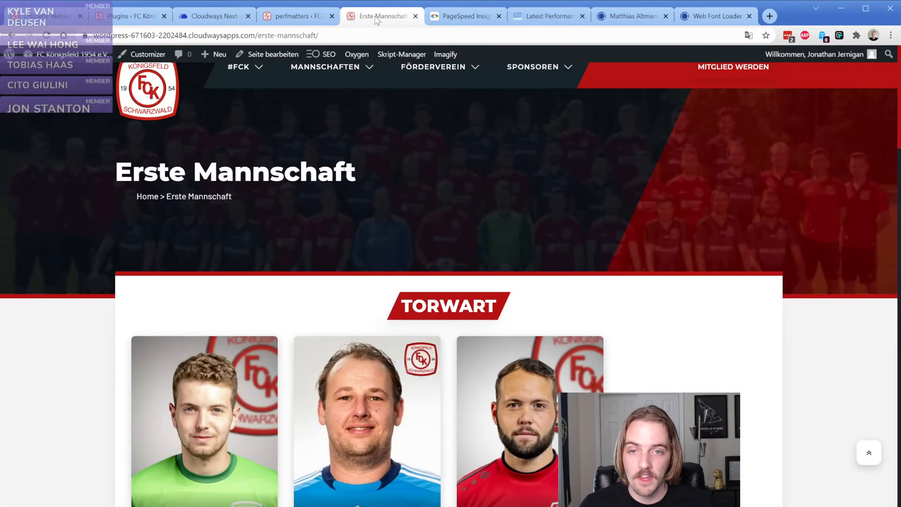
{"action": "left_click", "coordinate": [495, 361]}
{"action": "left_click", "coordinate": [896, 52]}
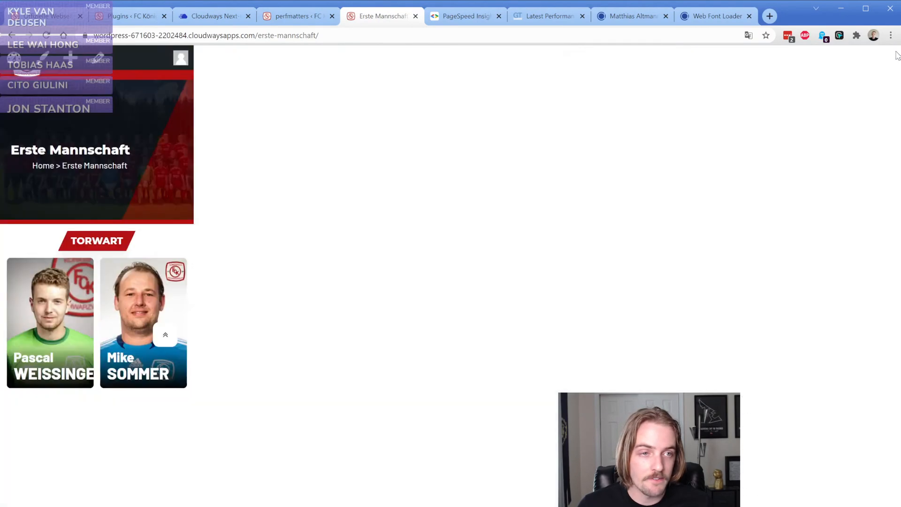
{"action": "left_click", "coordinate": [839, 36]}
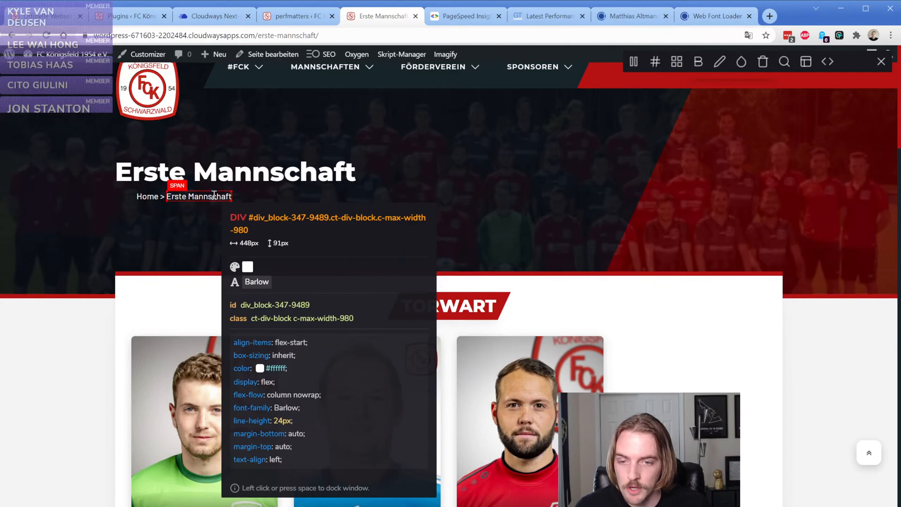
{"action": "scroll", "coordinate": [214, 195], "scroll_direction": "down", "scroll_amount": 3}
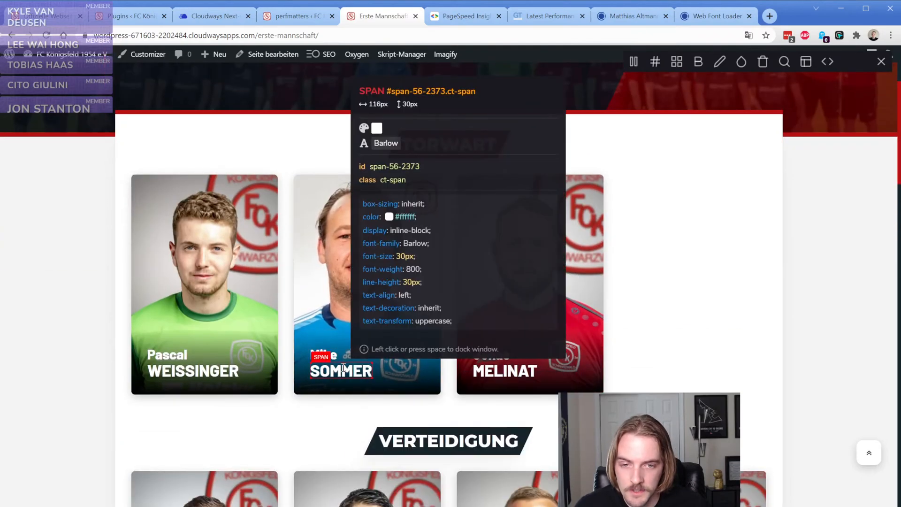
{"action": "scroll", "coordinate": [339, 361], "scroll_direction": "down", "scroll_amount": 5}
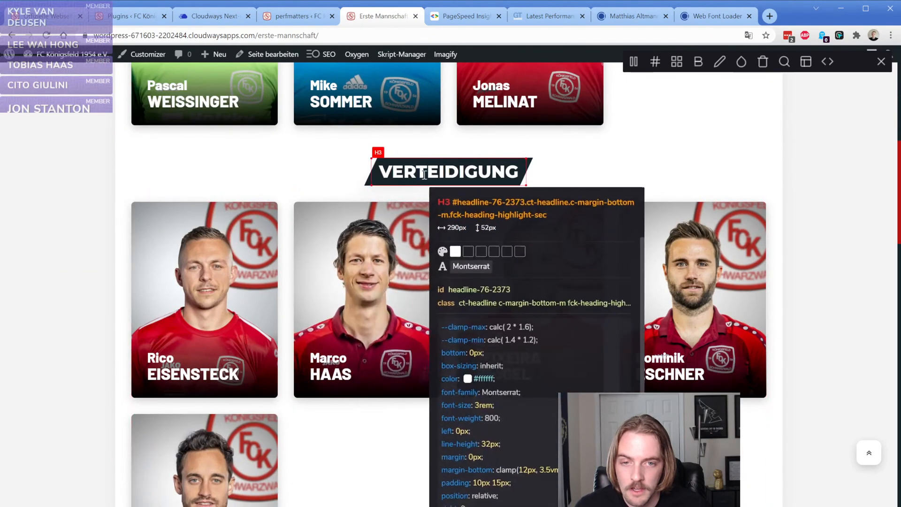
{"action": "scroll", "coordinate": [424, 172], "scroll_direction": "down", "scroll_amount": 12}
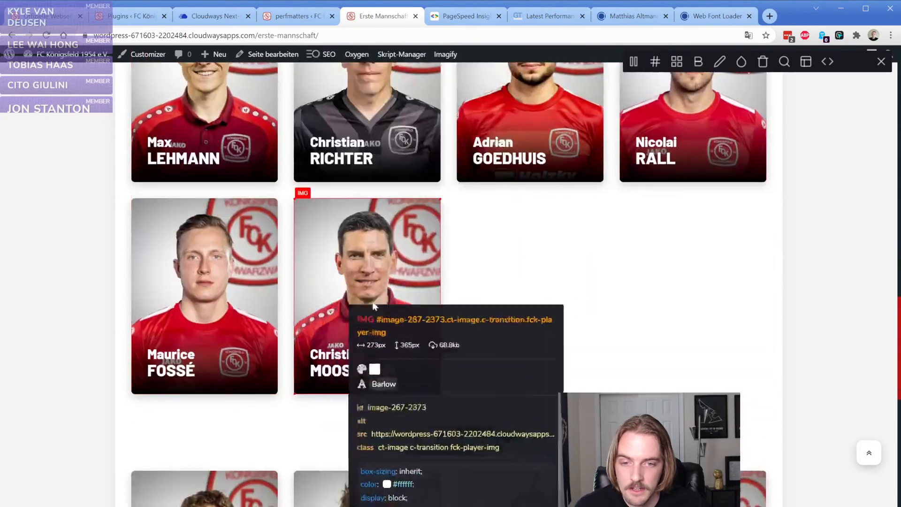
{"action": "scroll", "coordinate": [540, 301], "scroll_direction": "up", "scroll_amount": 20}
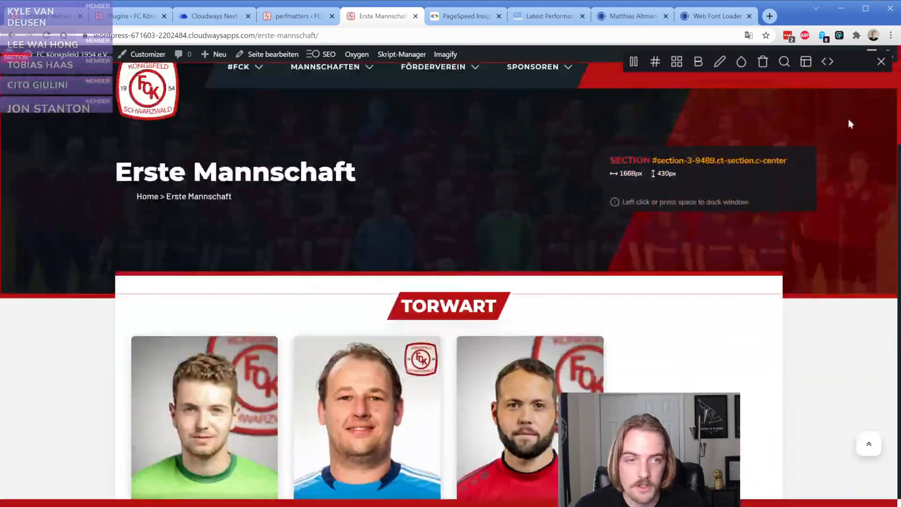
{"action": "left_click", "coordinate": [881, 61]}
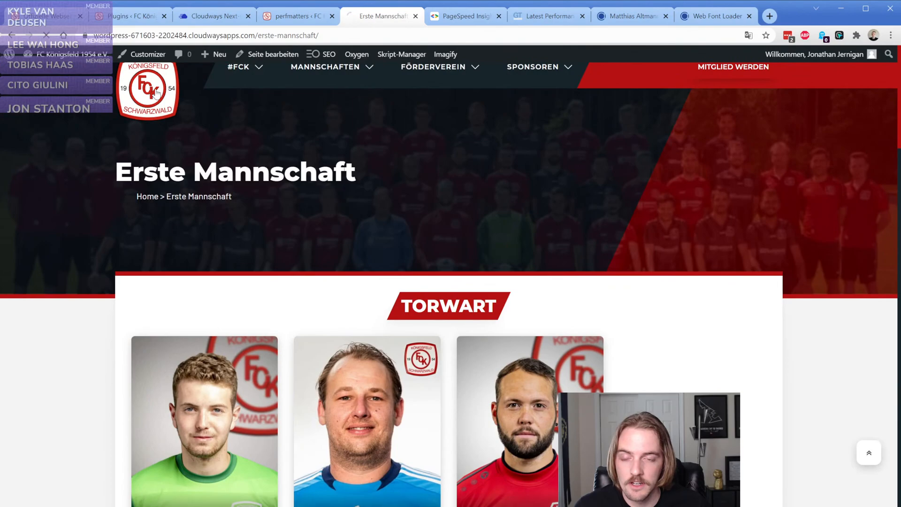
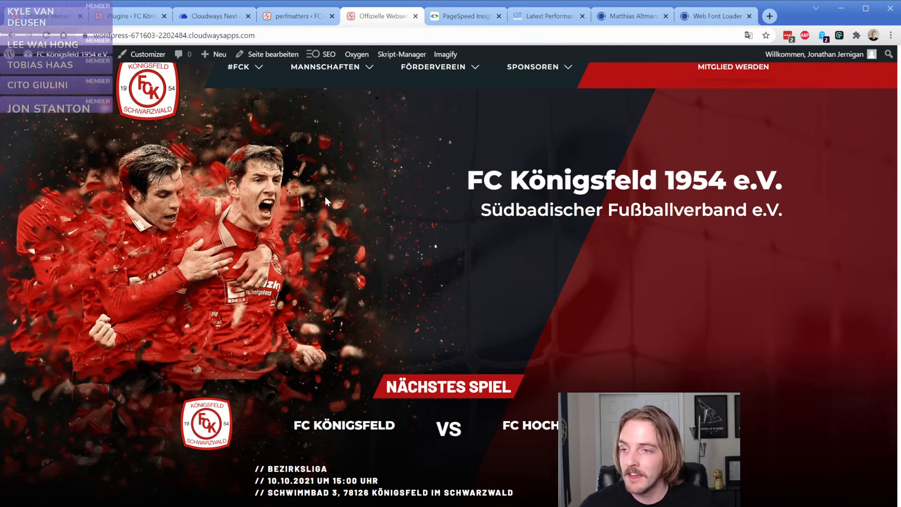
- Find the Barlow font family in the Web Font Loader and download it
{"action": "left_click", "coordinate": [704, 19]}
{"action": "left_click", "coordinate": [56, 101]}
{"action": "type", "text": "barlo"}
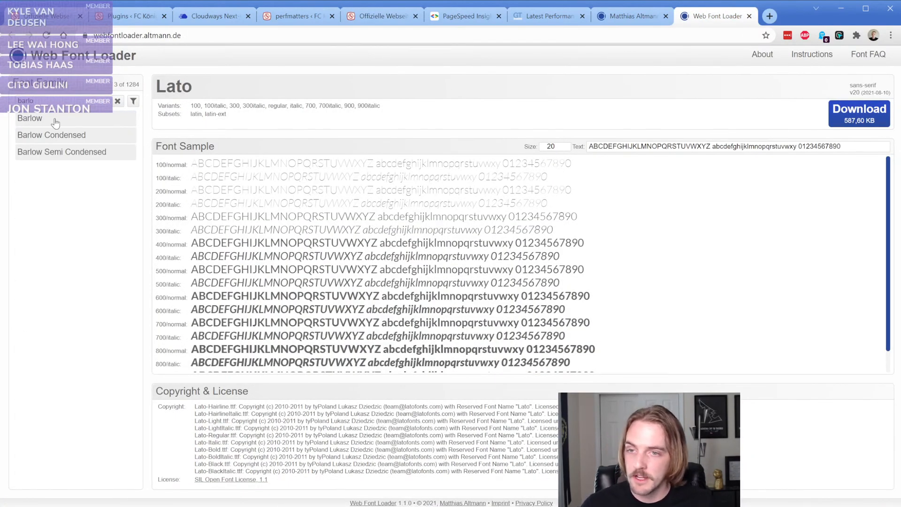
{"action": "left_click", "coordinate": [54, 121]}
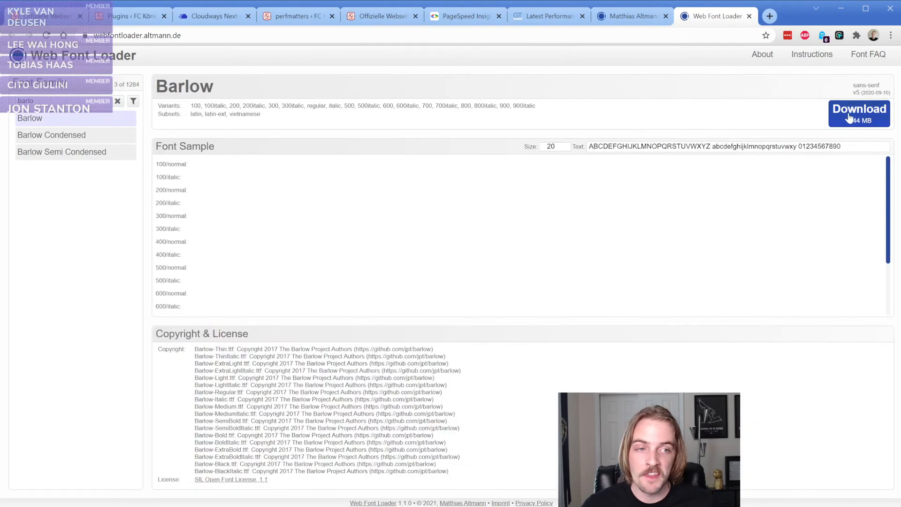
{"action": "left_click", "coordinate": [834, 121]}
- Find and download the Montserrat font family, and open the downloaded Montserrat and Barlow zip archives
{"action": "double_click", "coordinate": [65, 101]}
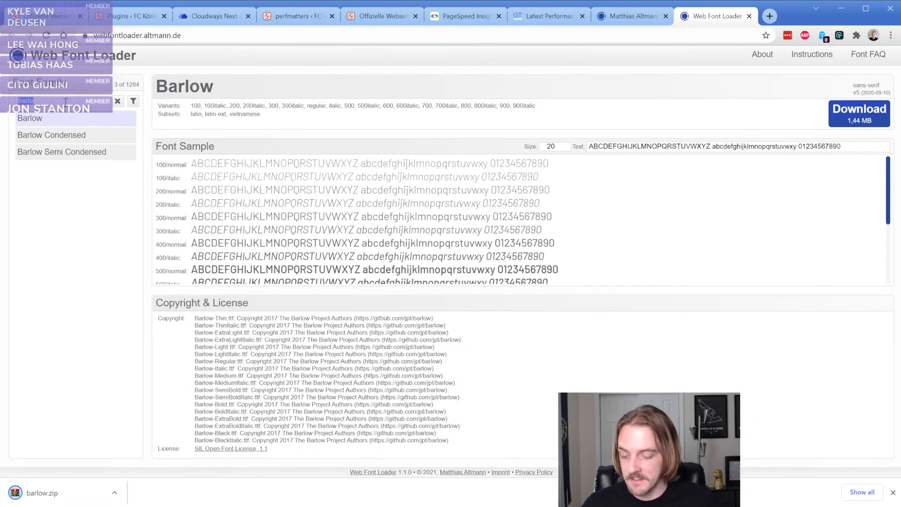
{"action": "type", "text": "mont"}
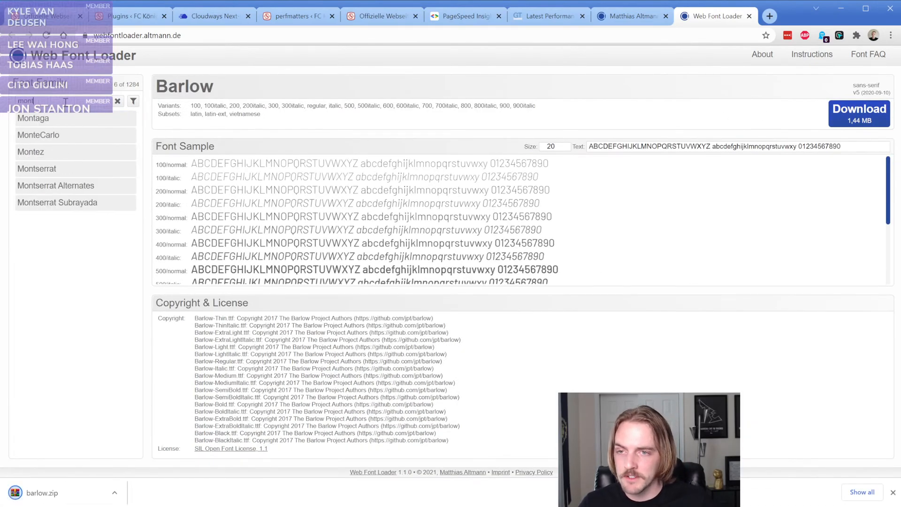
{"action": "left_click", "coordinate": [71, 169]}
{"action": "left_click", "coordinate": [849, 117]}
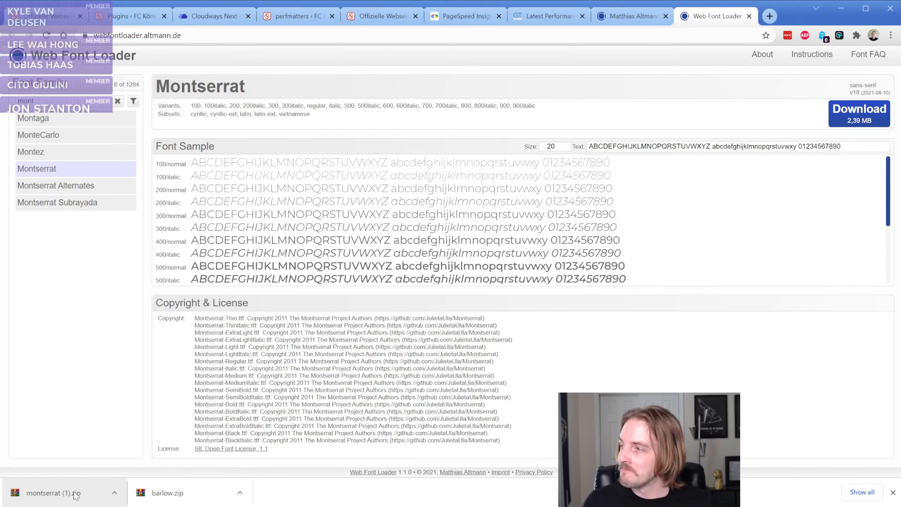
{"action": "left_click", "coordinate": [75, 494]}
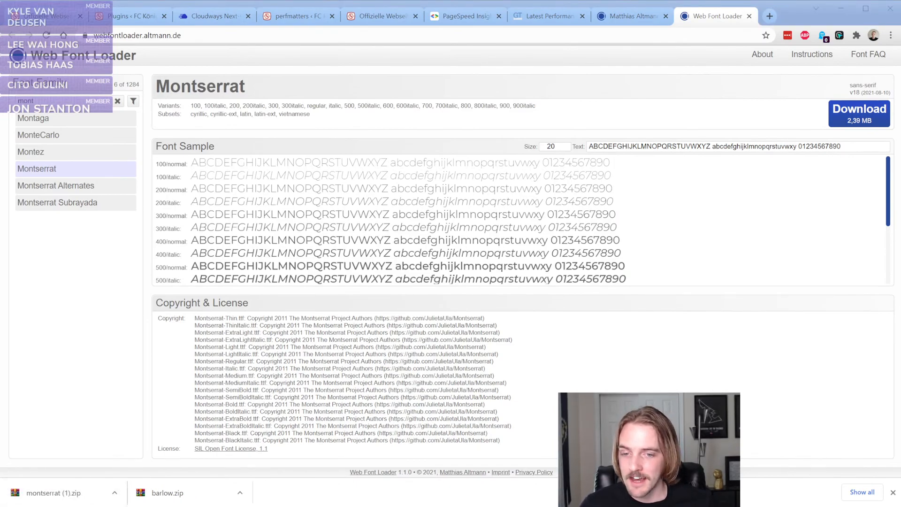
{"action": "left_click", "coordinate": [178, 493]}
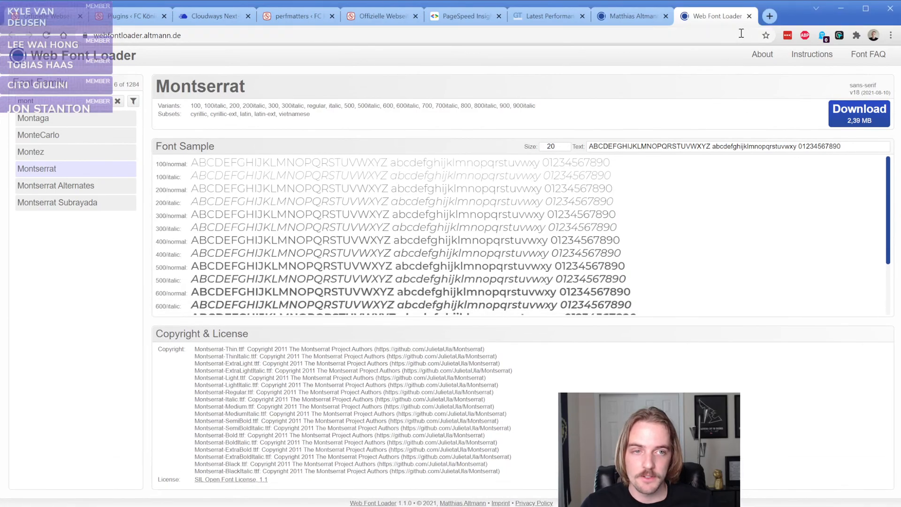
- Close the Web Font Loader and look through the custom fonts article down to the Testing the fonts section
{"action": "left_click", "coordinate": [749, 16]}
{"action": "scroll", "coordinate": [278, 270], "scroll_direction": "down", "scroll_amount": 15}
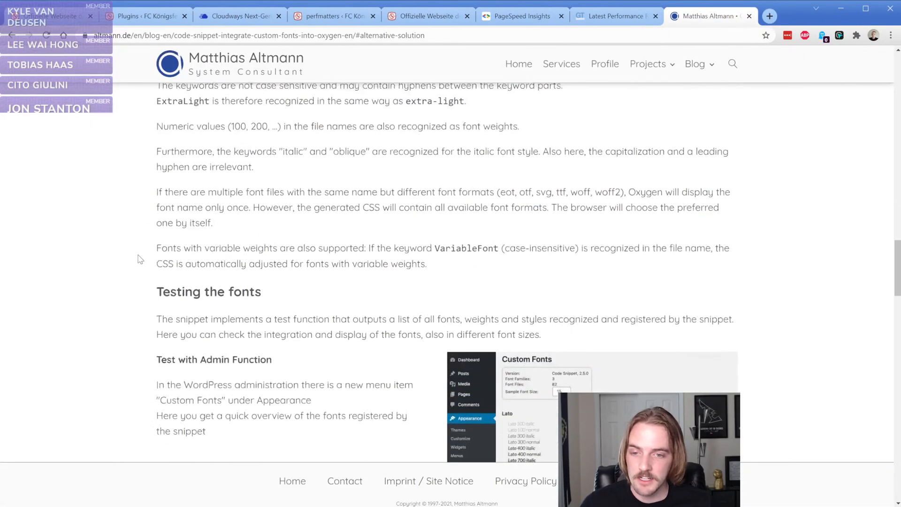
- Download the oxygen-custom-fonts.code-snippets.json file from the custom fonts article
{"action": "scroll", "coordinate": [139, 256], "scroll_direction": "down", "scroll_amount": 12}
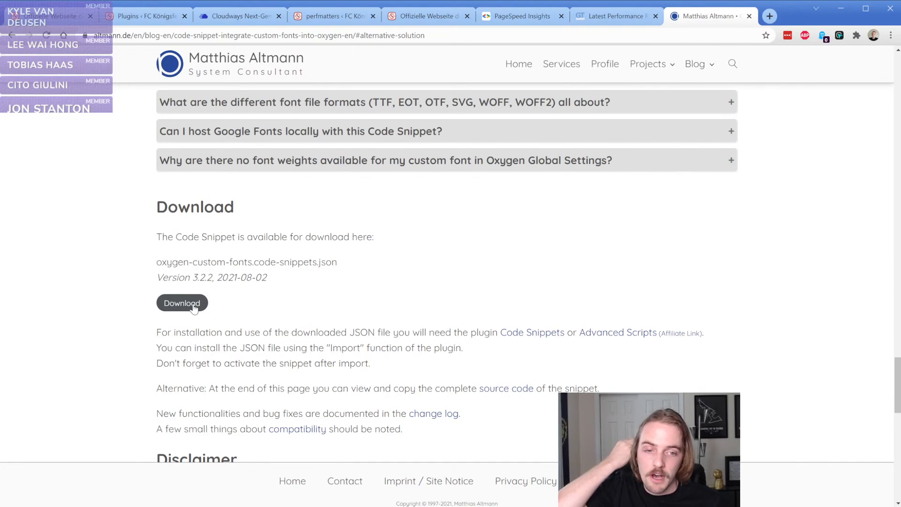
{"action": "left_click", "coordinate": [193, 306]}
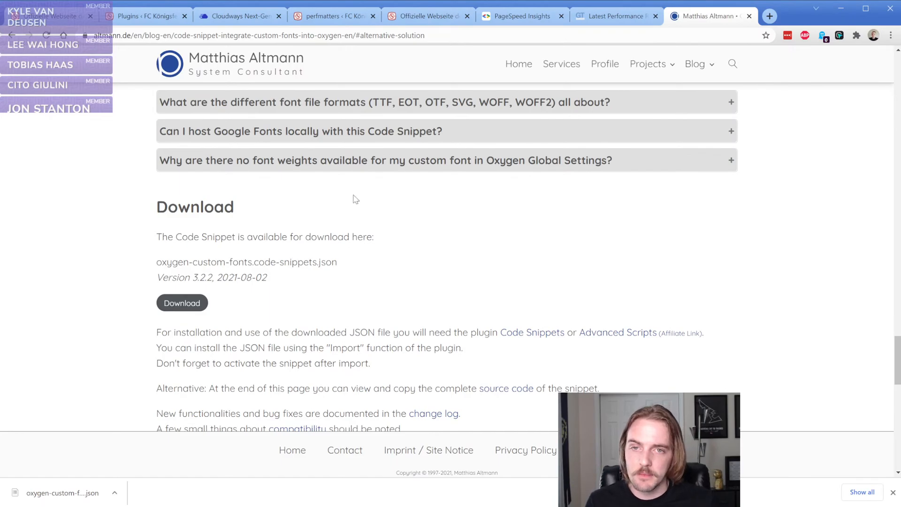
- Switch to the WordPress admin and import the downloaded custom fonts JSON file into Advanced Scripts
{"action": "left_click", "coordinate": [331, 20]}
{"action": "scroll", "coordinate": [28, 328], "scroll_direction": "down", "scroll_amount": 3}
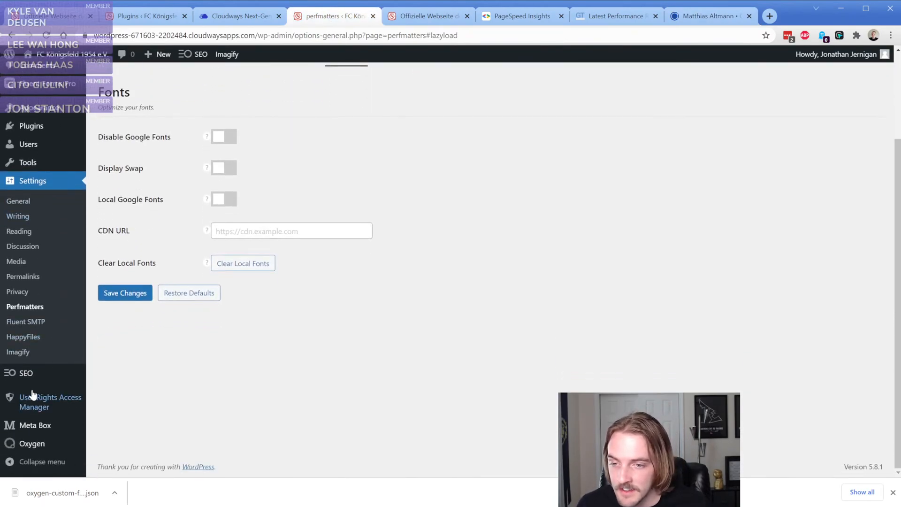
{"action": "mouse_move", "coordinate": [30, 162]}
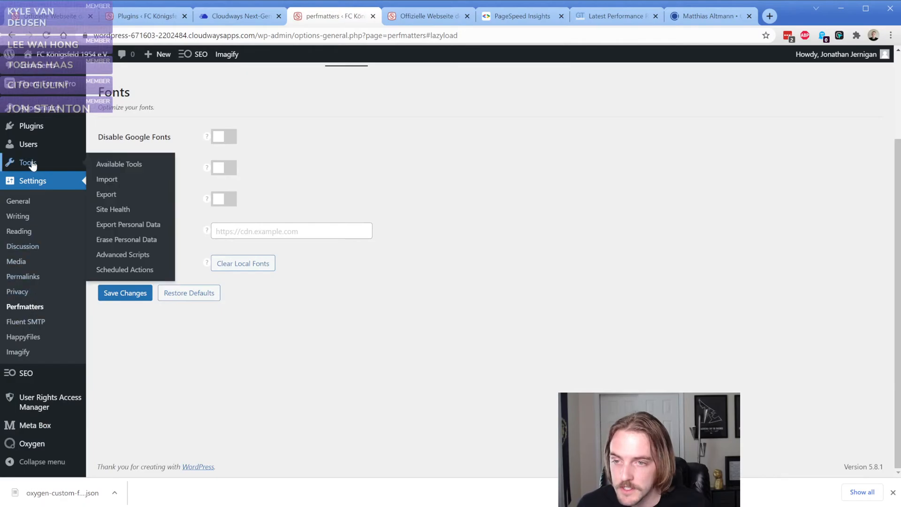
{"action": "middle_click", "coordinate": [112, 260]}
{"action": "left_click", "coordinate": [380, 16]}
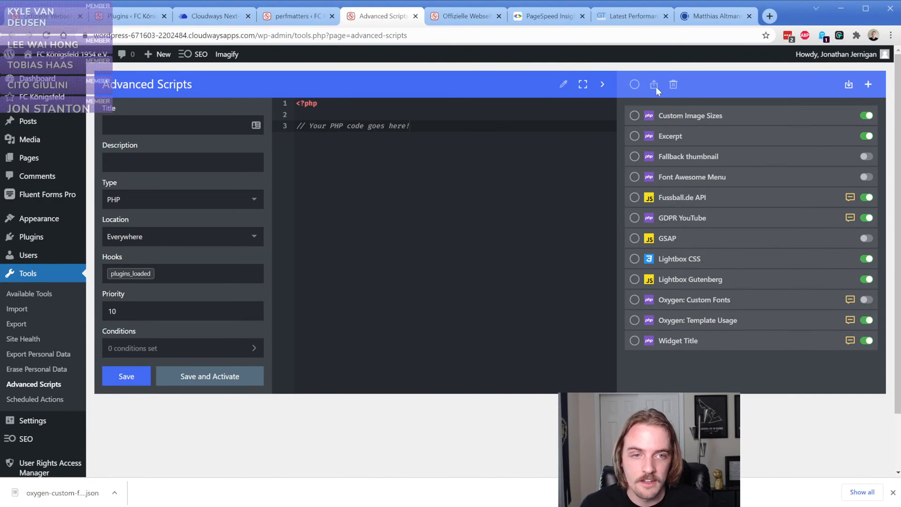
{"action": "left_click", "coordinate": [846, 85]}
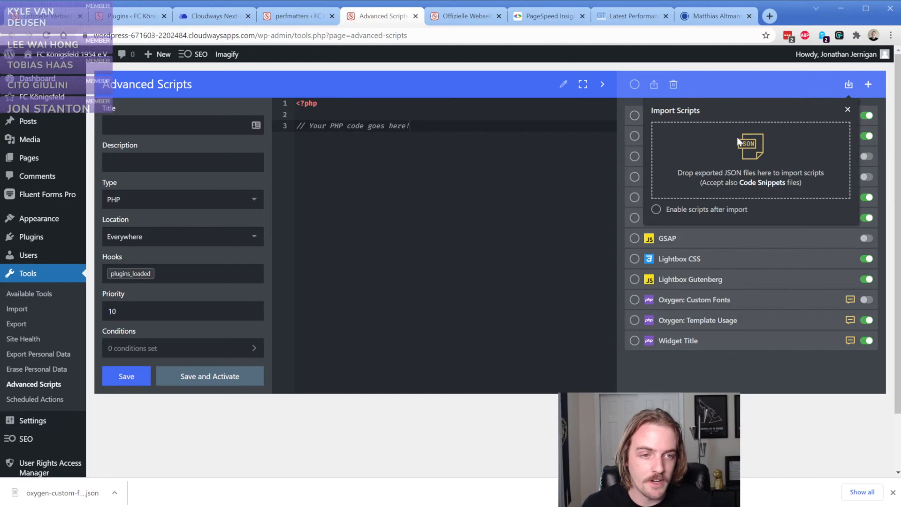
{"action": "left_click_drag", "start_coordinate": [61, 492], "coordinate": [720, 167]}
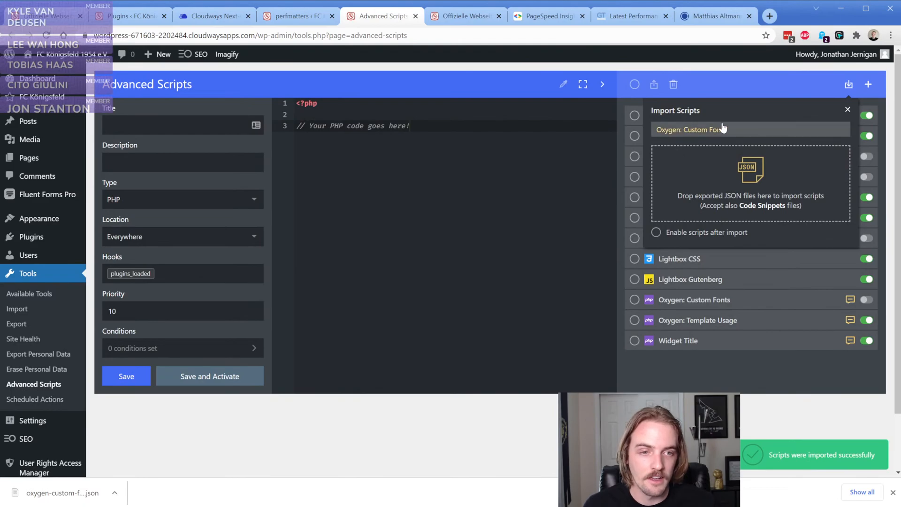
- Open the newly imported Oxygen: Custom Fonts script and save it
{"action": "left_click", "coordinate": [724, 129]}
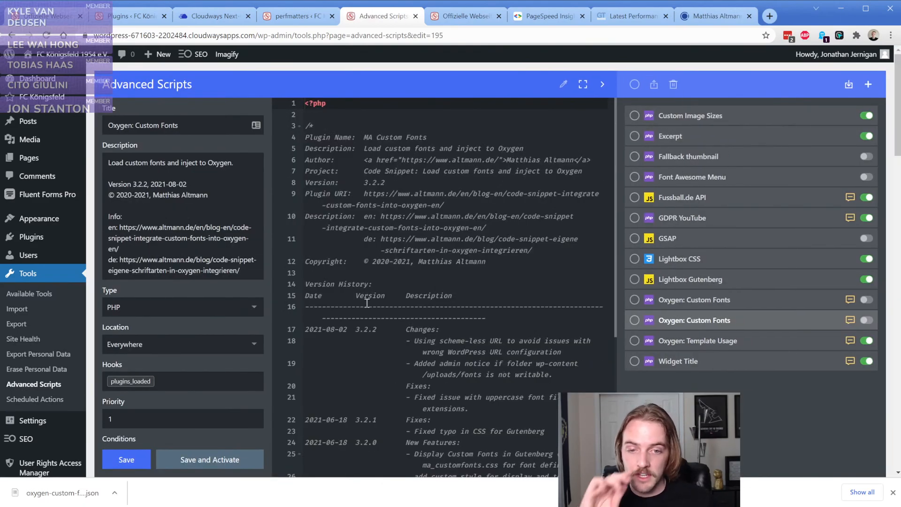
{"action": "left_click", "coordinate": [125, 460]}
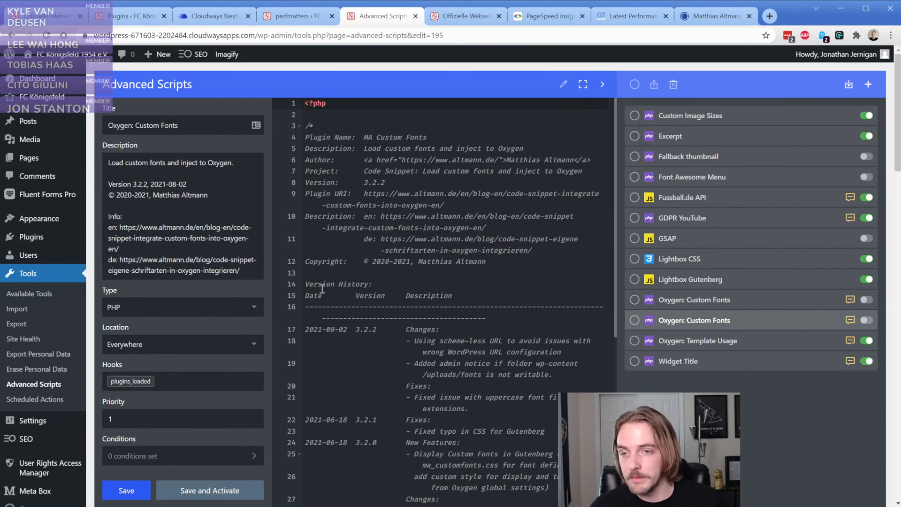
{"action": "mouse_move", "coordinate": [31, 237]}
{"action": "key", "text": "ctrl+s"}
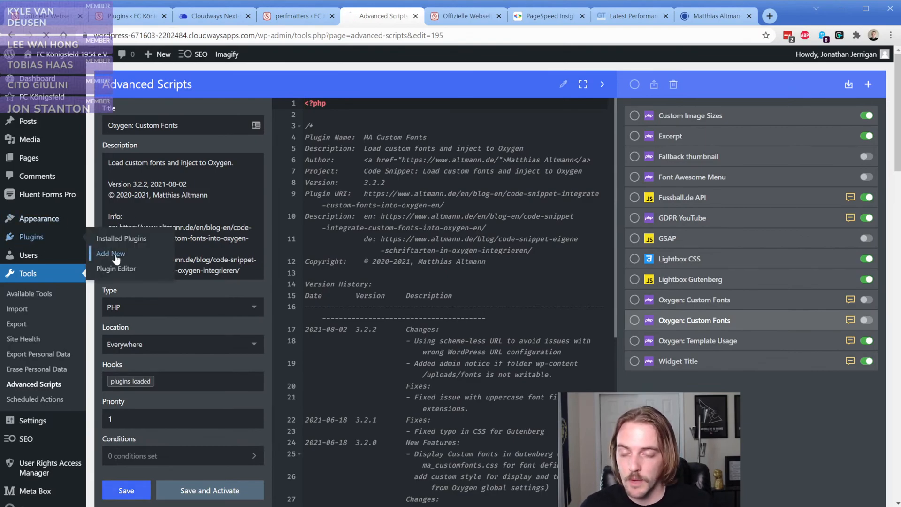
- Search the plugin directory for "file manager", then install and activate the File Manager plugin by mndpsingh287
{"action": "left_click", "coordinate": [181, 248]}
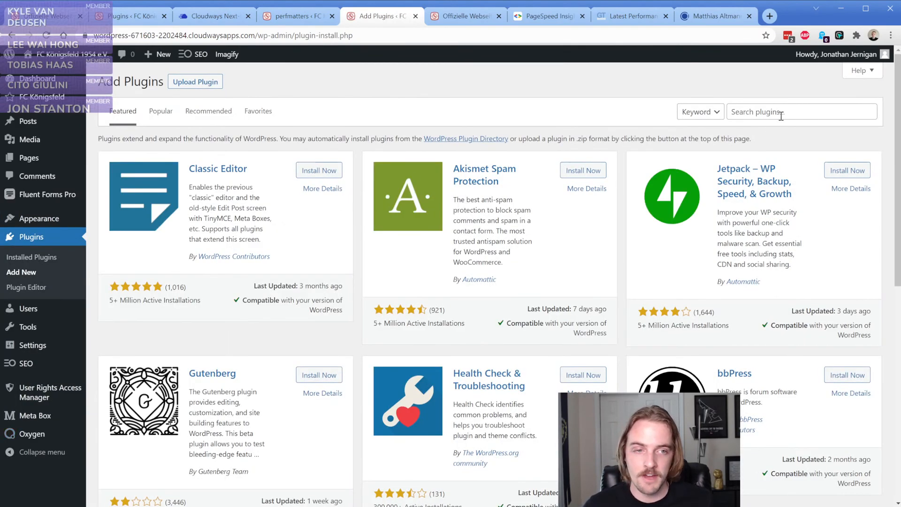
{"action": "left_click", "coordinate": [786, 111]}
{"action": "type", "text": "file manager"}
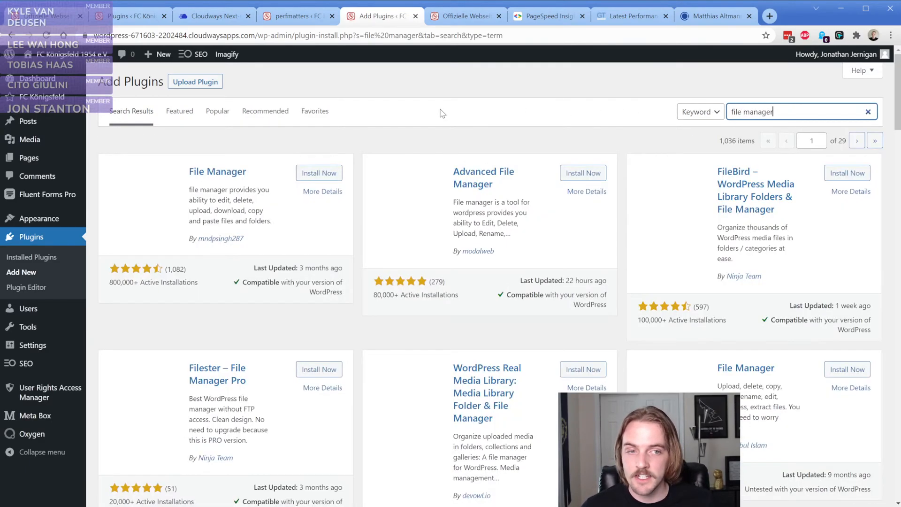
{"action": "left_click", "coordinate": [317, 174]}
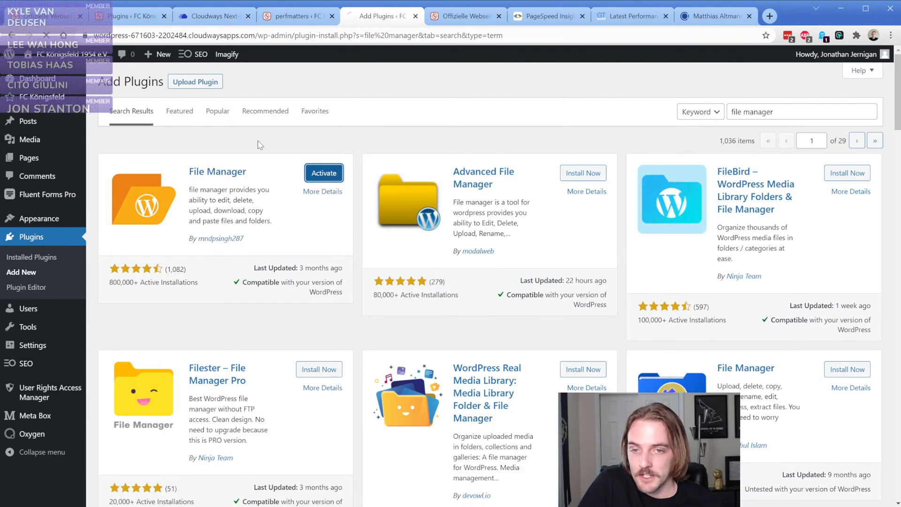
{"action": "left_click", "coordinate": [328, 173]}
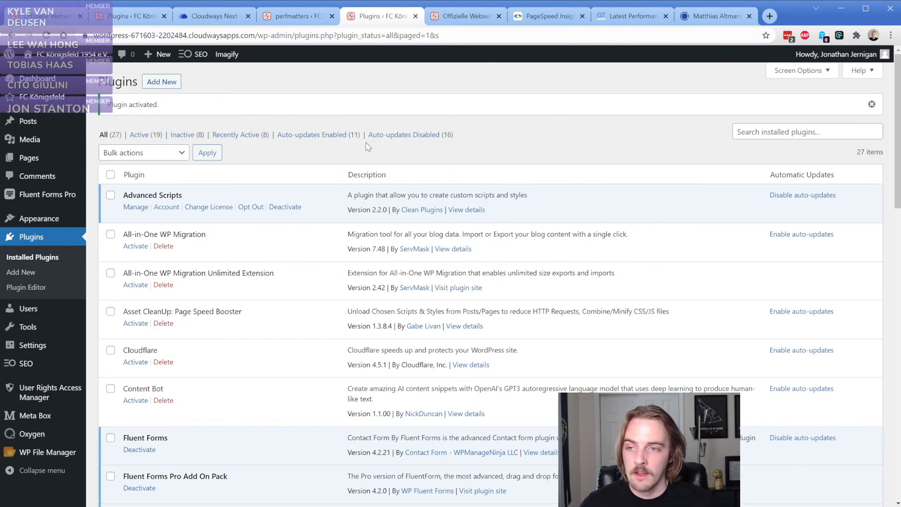
- Open WP File Manager, dismiss its welcome dialog and go to the wp-content/uploads/fonts folder
{"action": "left_click", "coordinate": [49, 456]}
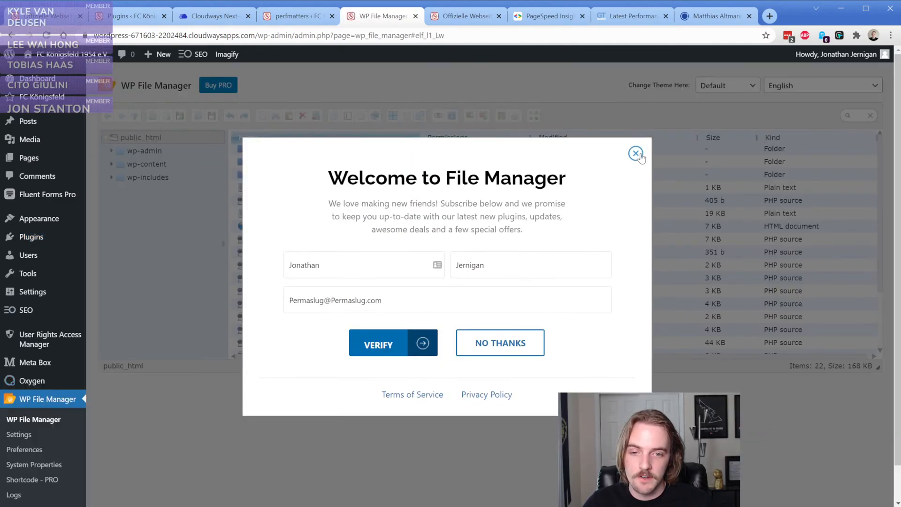
{"action": "left_click", "coordinate": [634, 153]}
{"action": "double_click", "coordinate": [291, 162]}
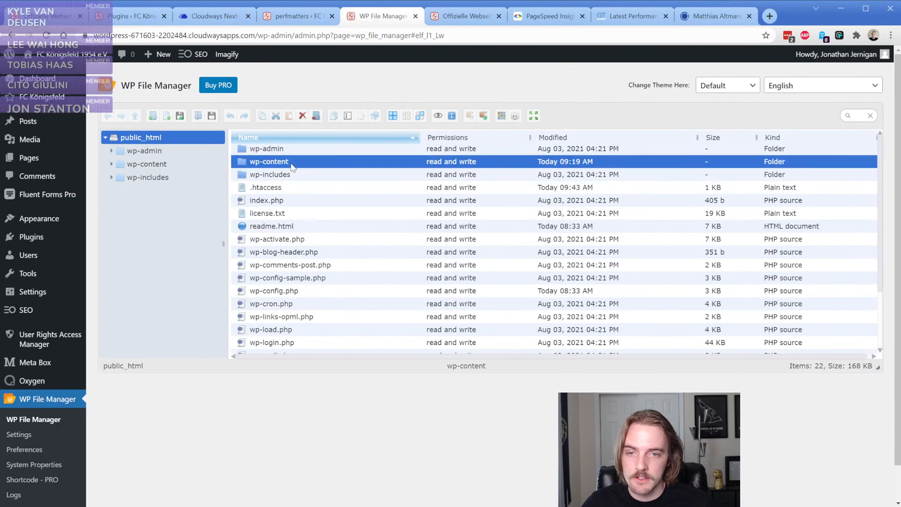
{"action": "double_click", "coordinate": [281, 239]}
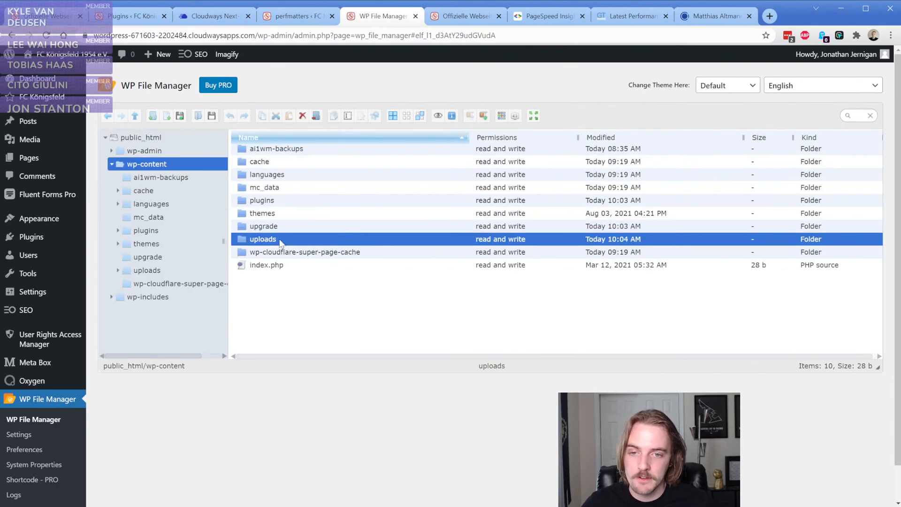
{"action": "double_click", "coordinate": [281, 215]}
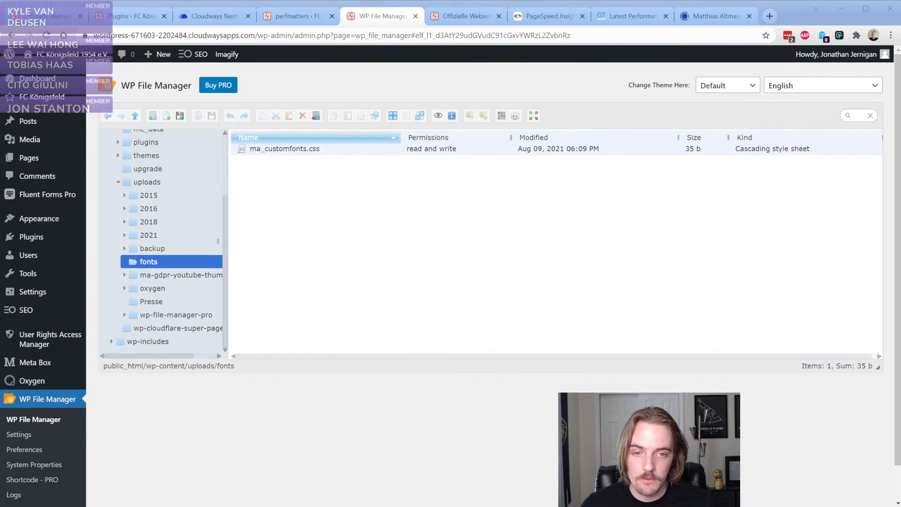
- Upload the Barlow and Montserrat woff2 font files in all weights and italics to the uploads/fonts folder
{"action": "left_click_drag", "start_coordinate": [328, 225], "coordinate": [297, 217]}
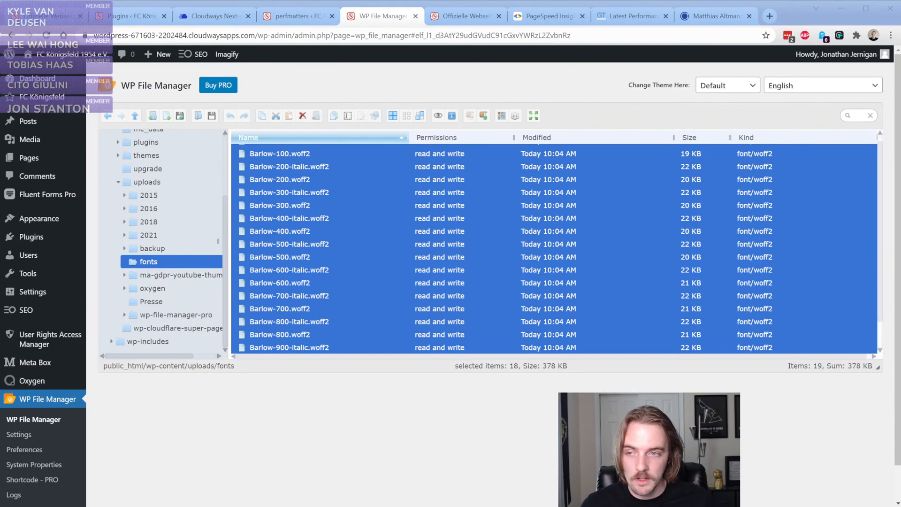
{"action": "left_click", "coordinate": [300, 231]}
{"action": "scroll", "coordinate": [868, 314], "scroll_direction": "down", "scroll_amount": 2}
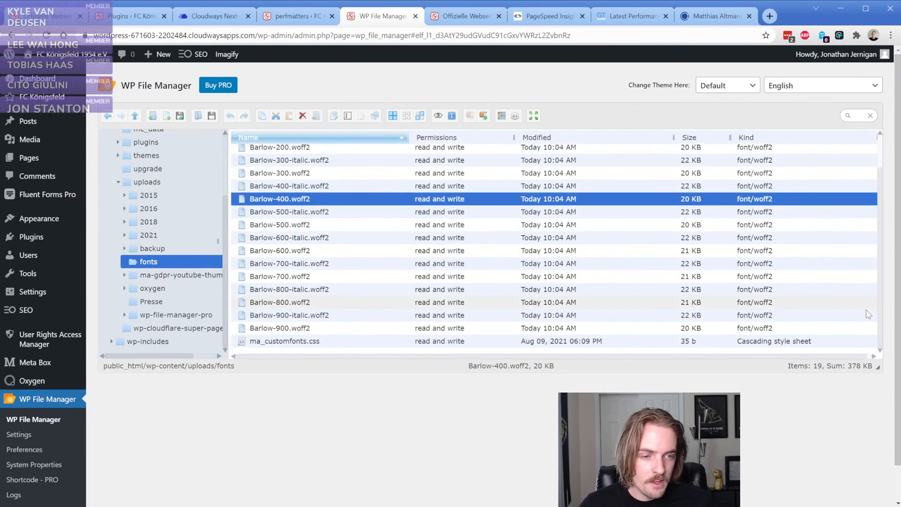
{"action": "left_click", "coordinate": [774, 350]}
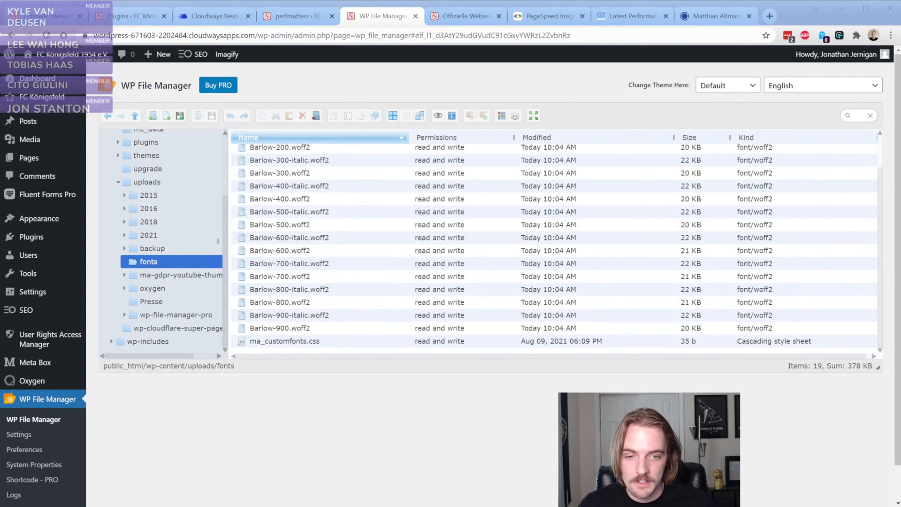
{"action": "left_click_drag", "start_coordinate": [328, 329], "coordinate": [328, 329]}
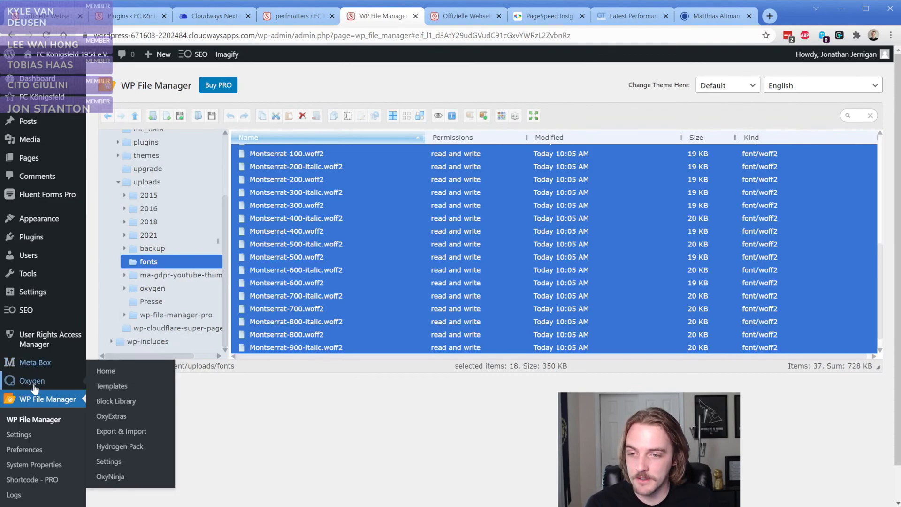
- Deactivate and delete the WP File Manager plugin, and close its leftover browser tab
{"action": "left_click", "coordinate": [50, 239], "text": "ctrl+shift"}
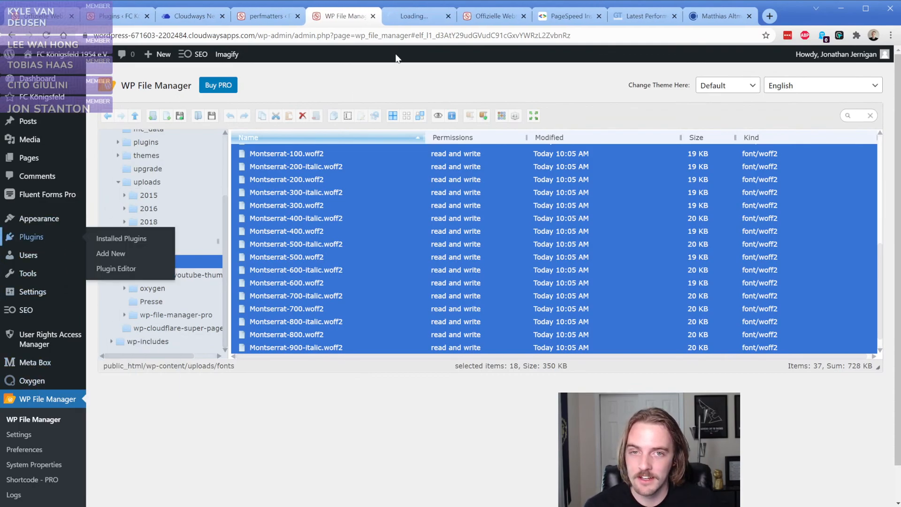
{"action": "scroll", "coordinate": [198, 314], "scroll_direction": "down", "scroll_amount": 15}
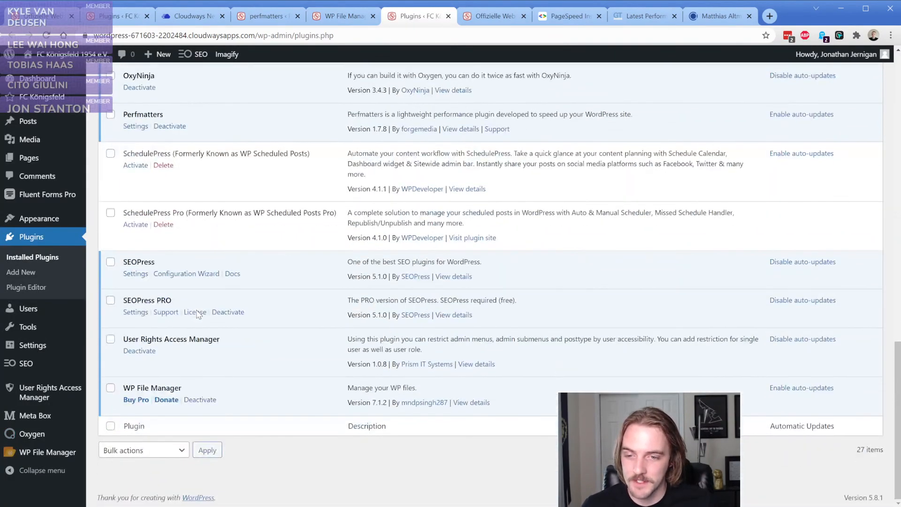
{"action": "left_click", "coordinate": [200, 399]}
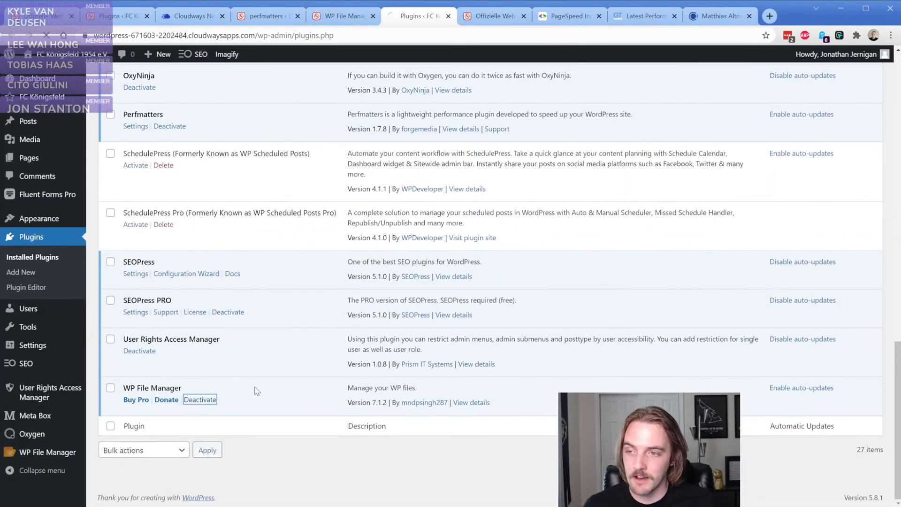
{"action": "scroll", "coordinate": [265, 386], "scroll_direction": "down", "scroll_amount": 15}
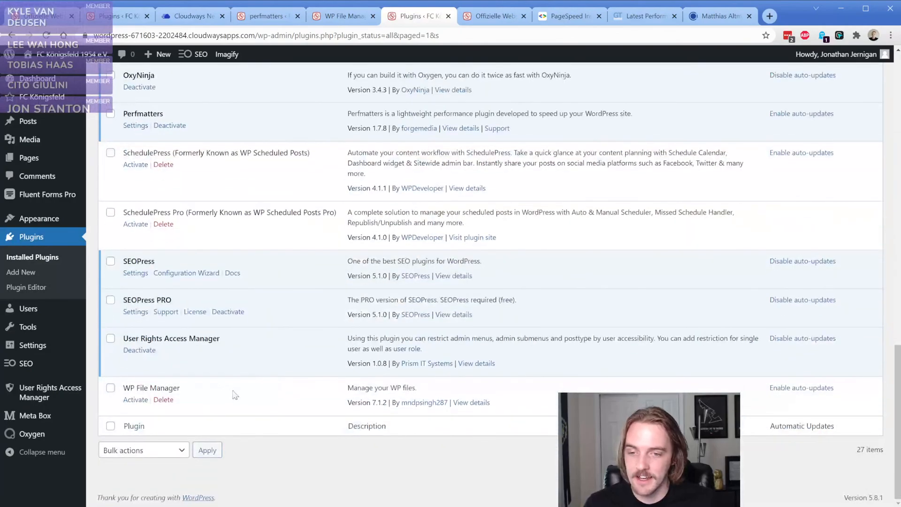
{"action": "left_click", "coordinate": [164, 399]}
{"action": "left_click", "coordinate": [503, 95]}
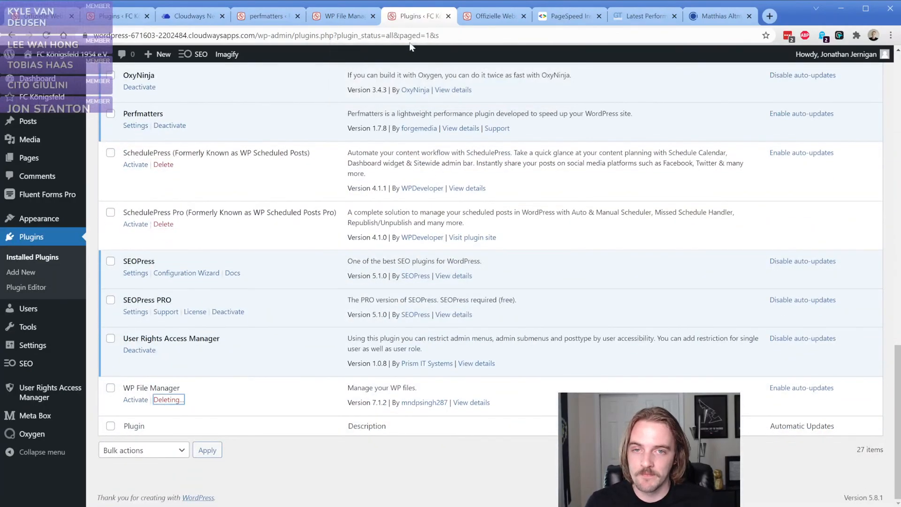
{"action": "left_click", "coordinate": [373, 16]}
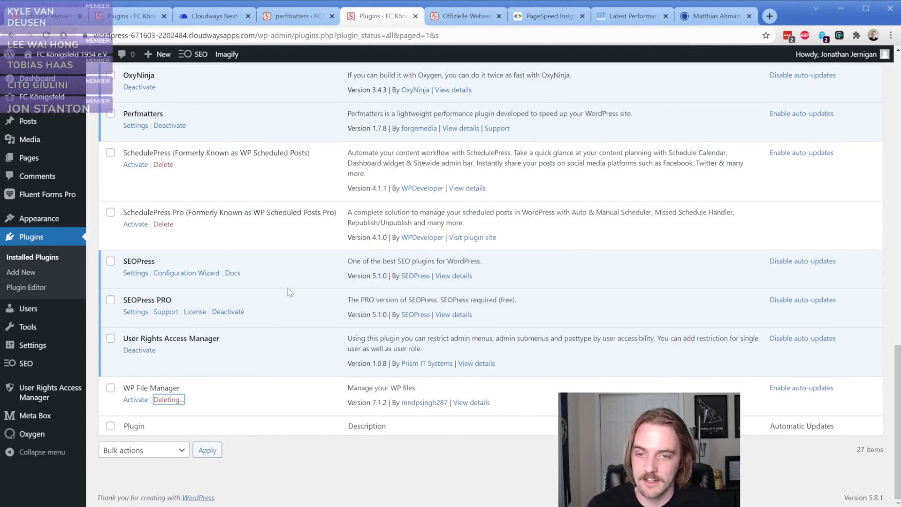
- Open the Main template from Oxygen's template list in the Oxygen editor
{"action": "mouse_move", "coordinate": [33, 434]}
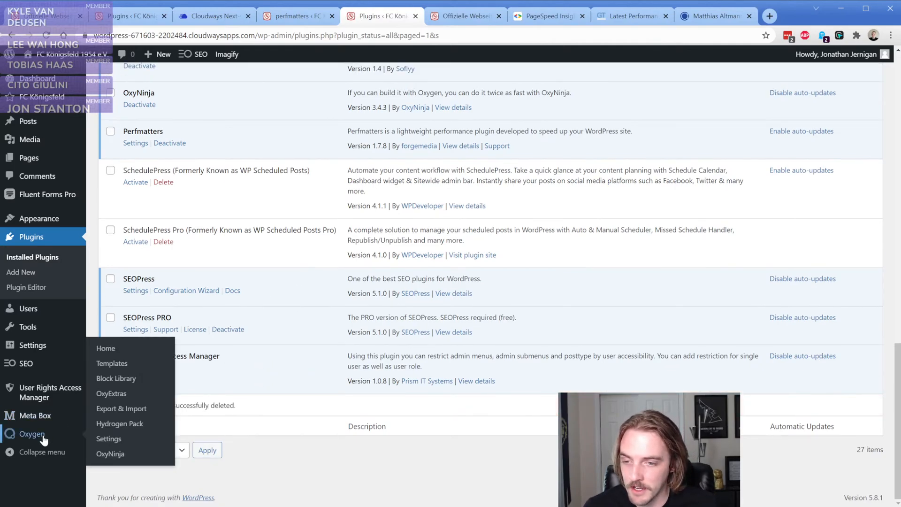
{"action": "left_click", "coordinate": [115, 364]}
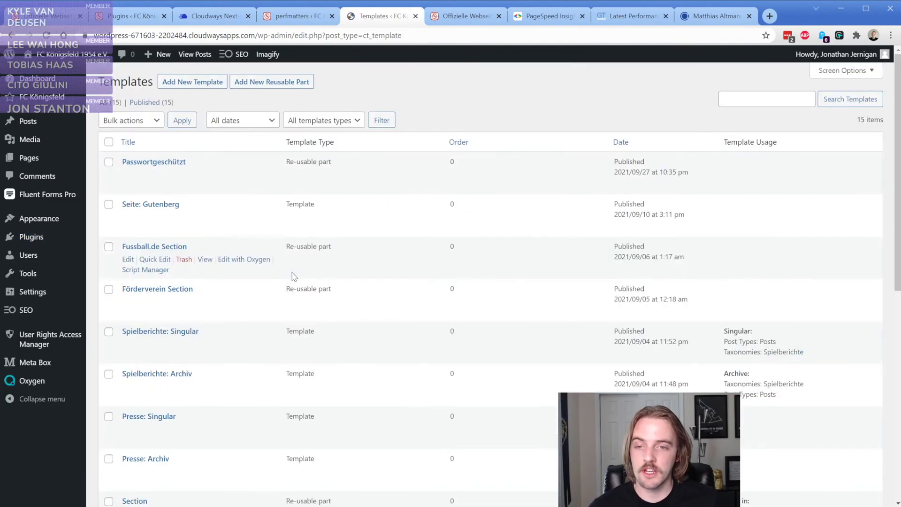
{"action": "scroll", "coordinate": [252, 234], "scroll_direction": "down", "scroll_amount": 9}
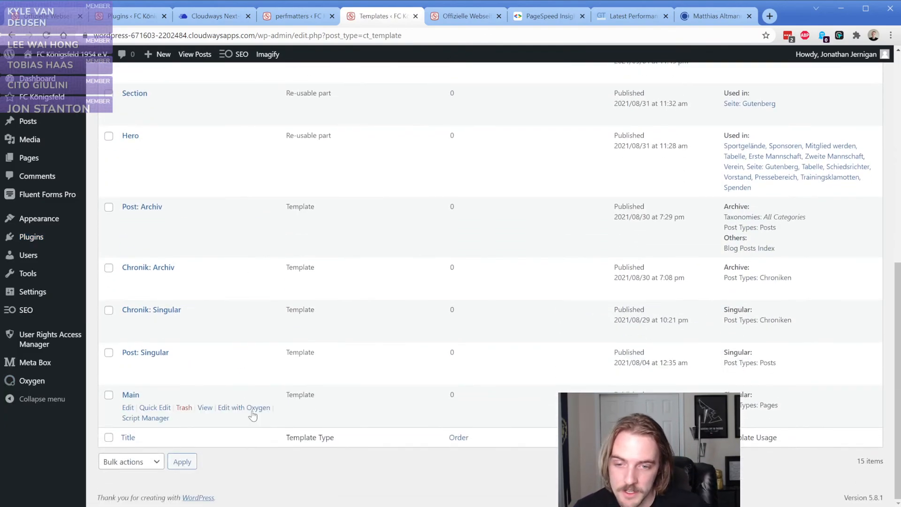
{"action": "left_click", "coordinate": [251, 409]}
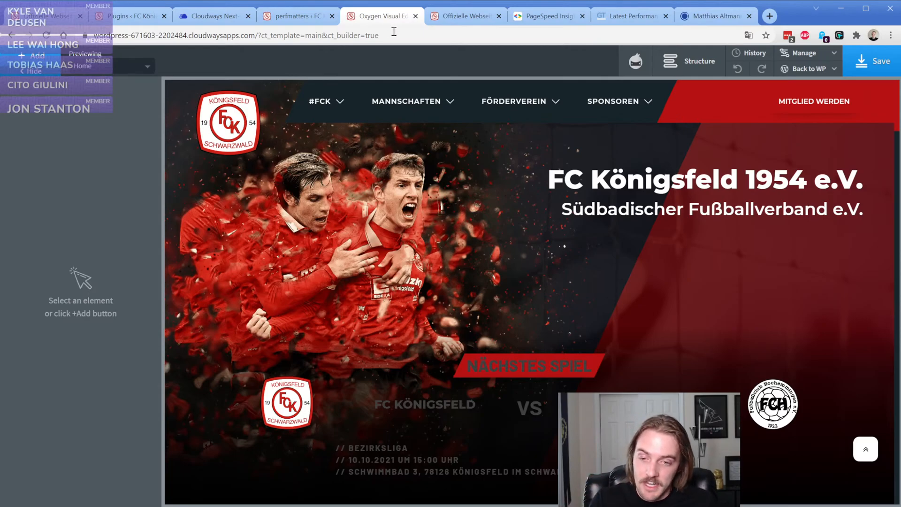
- Open the global font settings in the Oxygen editor and check the fonts offered for the display font
{"action": "left_click", "coordinate": [803, 54]}
{"action": "left_click", "coordinate": [813, 77]}
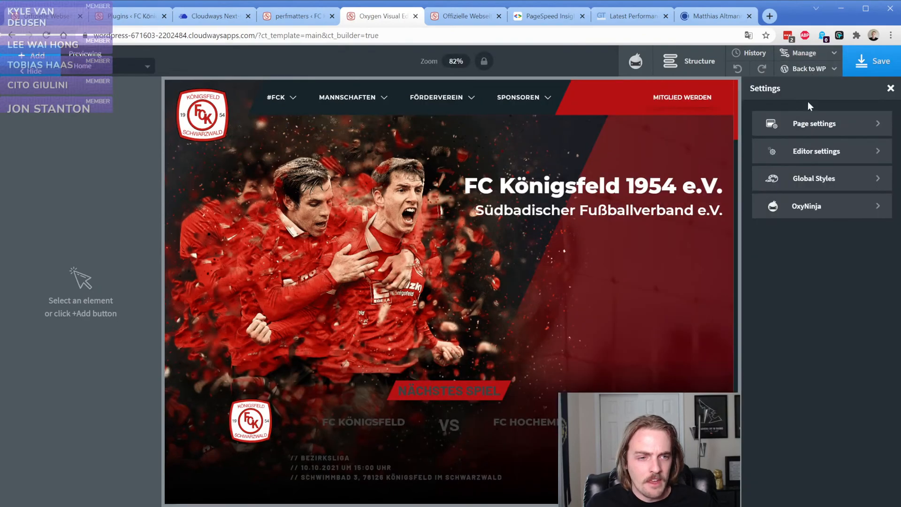
{"action": "left_click", "coordinate": [810, 178]}
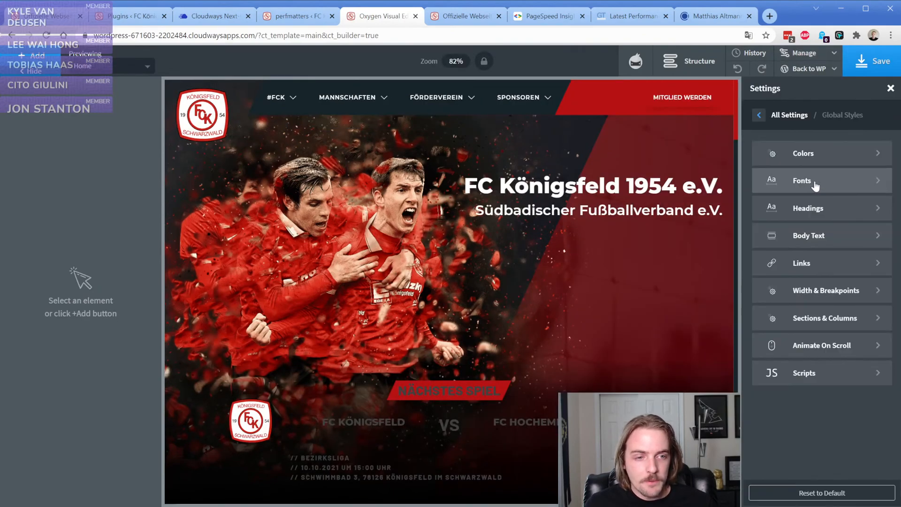
{"action": "left_click", "coordinate": [812, 185]}
{"action": "left_click", "coordinate": [813, 163]}
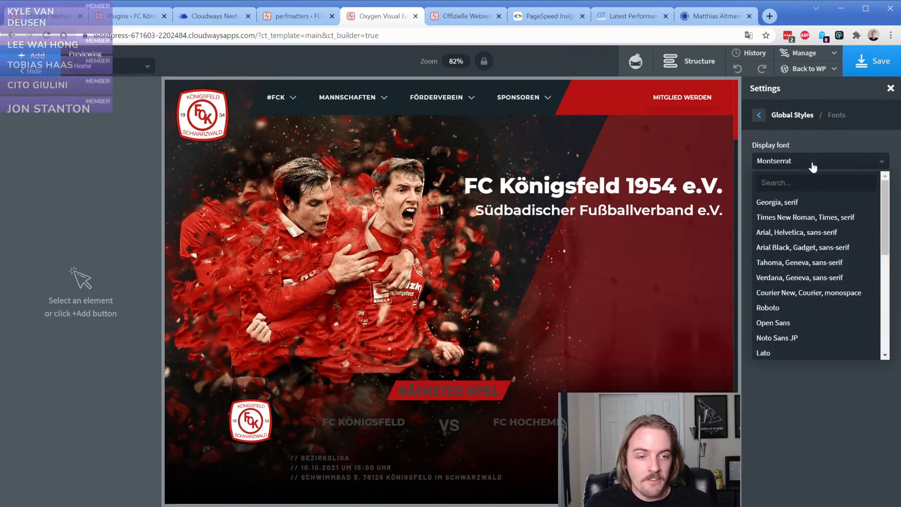
{"action": "left_click", "coordinate": [813, 164]}
- Browse the fonts offered for the text font and search them for "barlow"
{"action": "left_click", "coordinate": [806, 209]}
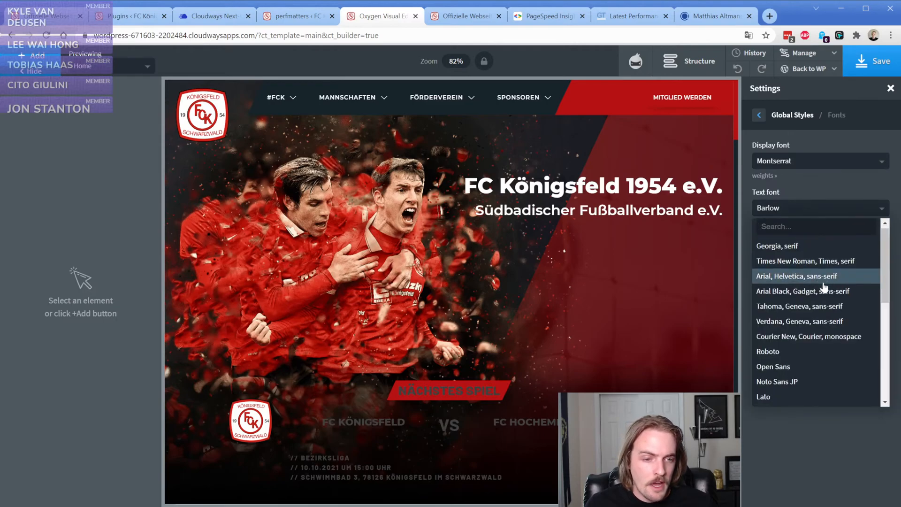
{"action": "scroll", "coordinate": [824, 300], "scroll_direction": "down", "scroll_amount": 2}
{"action": "scroll", "coordinate": [816, 272], "scroll_direction": "up", "scroll_amount": 3}
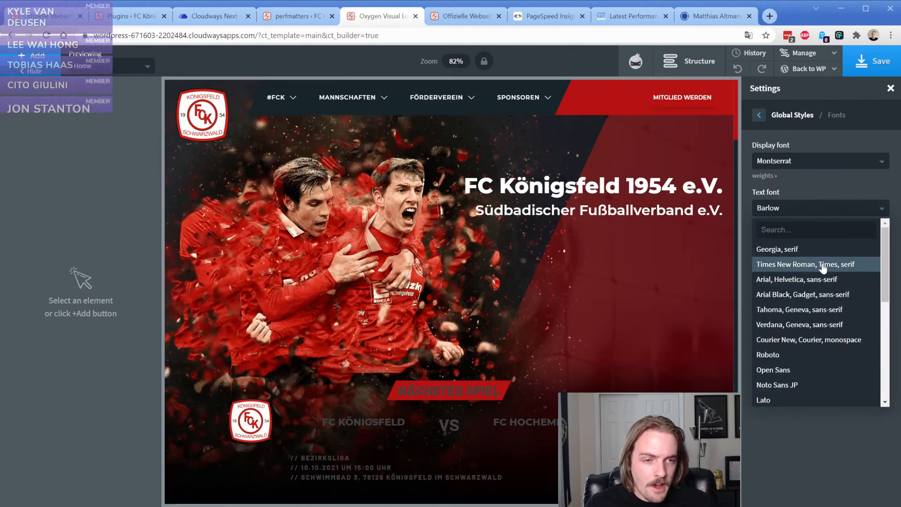
{"action": "left_click", "coordinate": [804, 211]}
{"action": "left_click", "coordinate": [803, 214]}
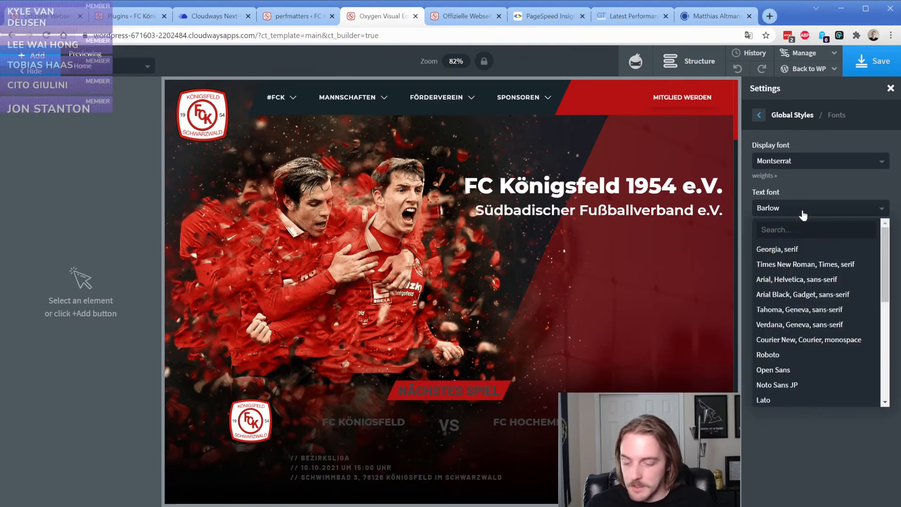
{"action": "left_click", "coordinate": [791, 230]}
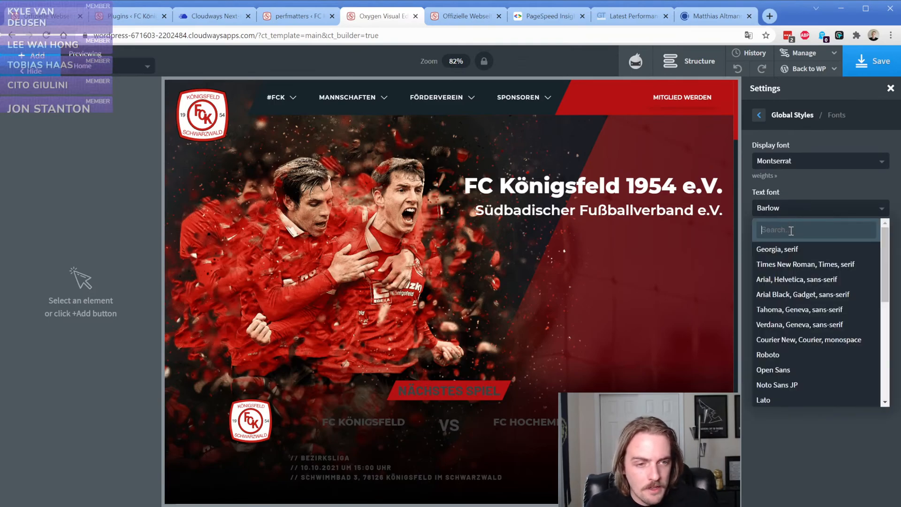
{"action": "type", "text": "barlow"}
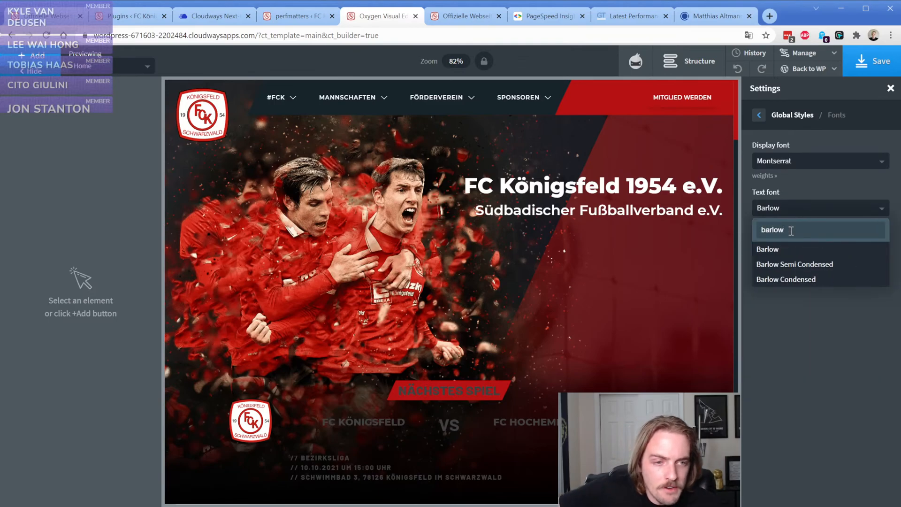
- Open the Advanced Scripts tool from the WordPress admin in a new browser tab
{"action": "left_click", "coordinate": [288, 17]}
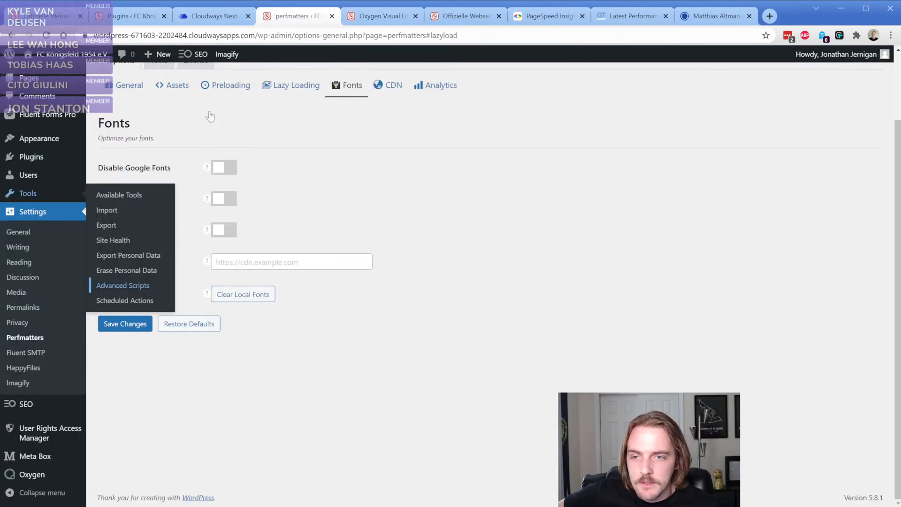
{"action": "middle_click", "coordinate": [34, 197]}
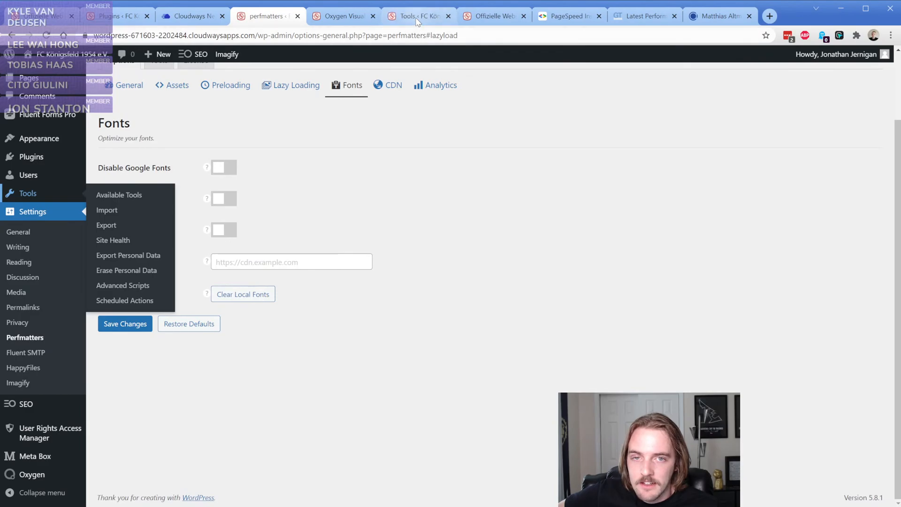
{"action": "middle_click", "coordinate": [143, 279]}
{"action": "middle_click", "coordinate": [384, 15]}
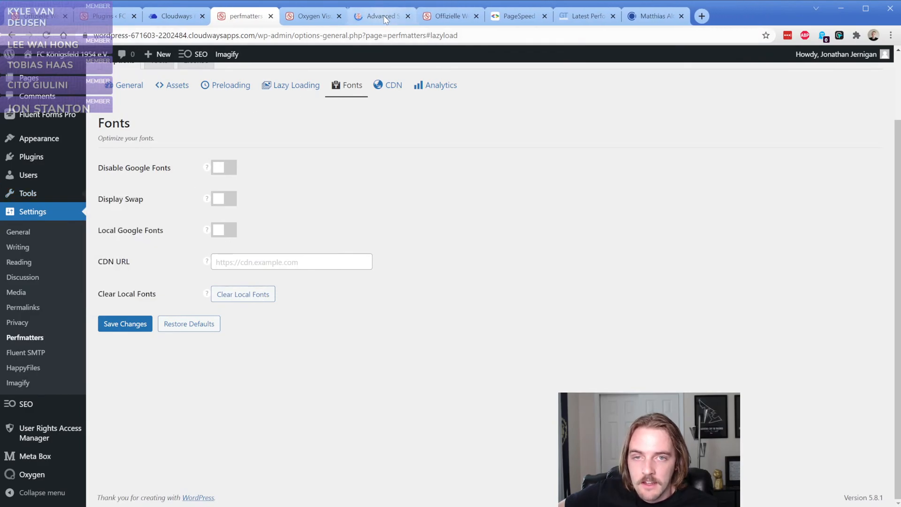
{"action": "left_click", "coordinate": [384, 15]}
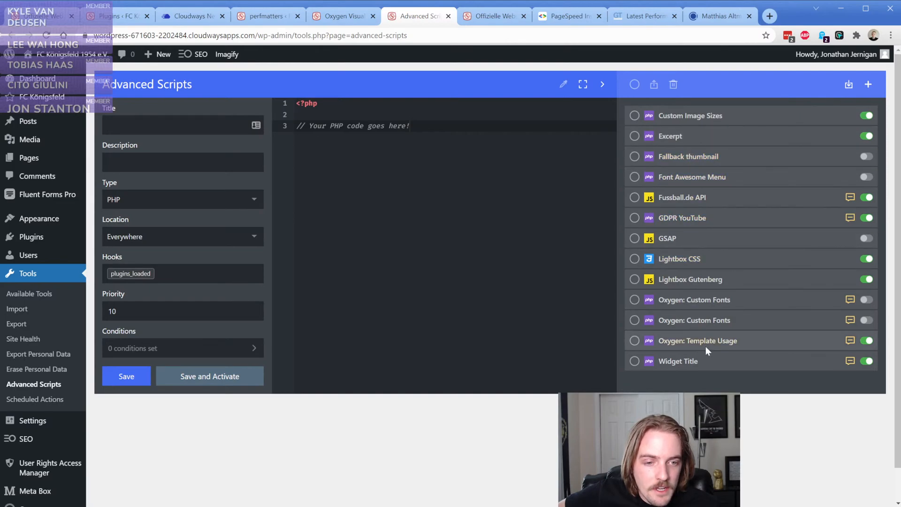
- Inspect the two "Oxygen: Custom Fonts" PHP scripts and activate the first one in the list
{"action": "left_click", "coordinate": [707, 321]}
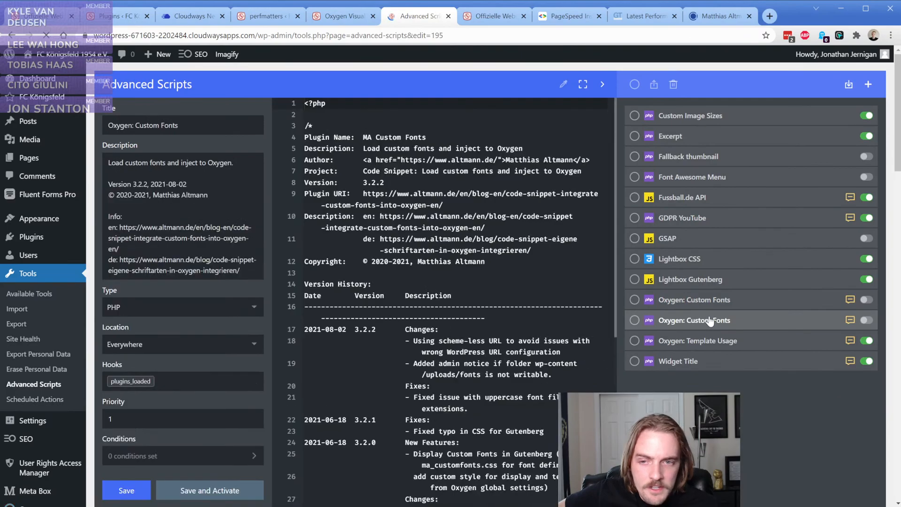
{"action": "left_click", "coordinate": [698, 302]}
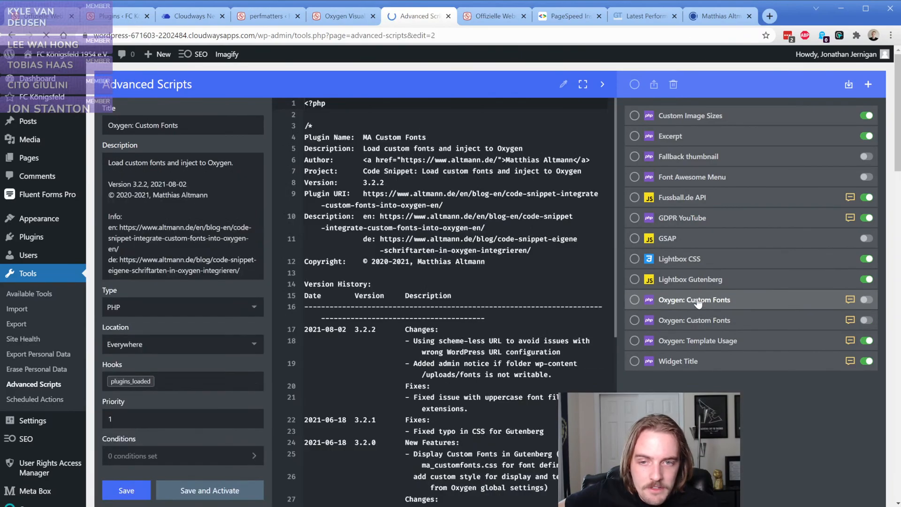
{"action": "left_click", "coordinate": [866, 299]}
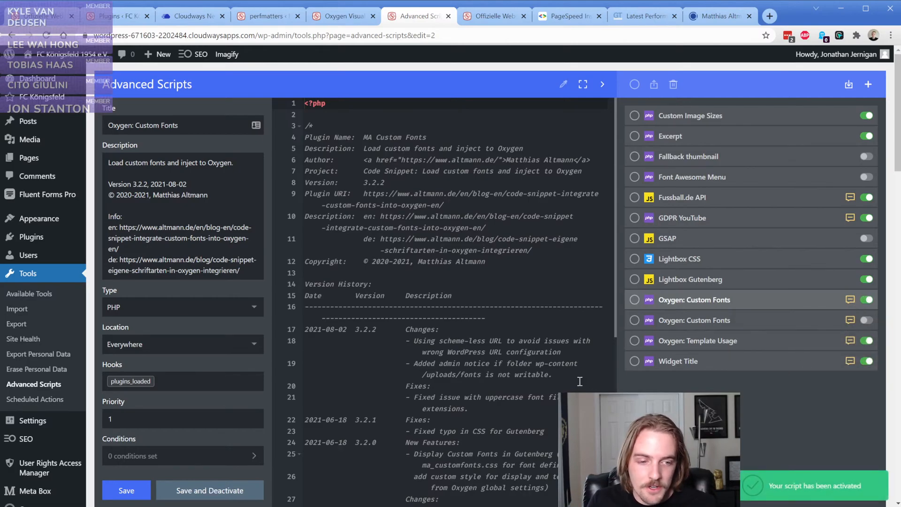
- Reload the Oxygen editor and reopen its global font settings
{"action": "left_click", "coordinate": [342, 19]}
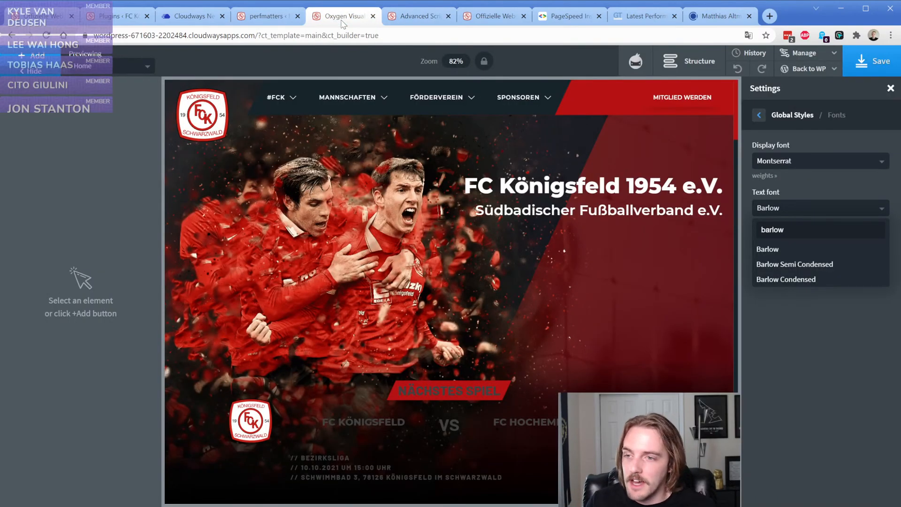
{"action": "left_click", "coordinate": [46, 35]}
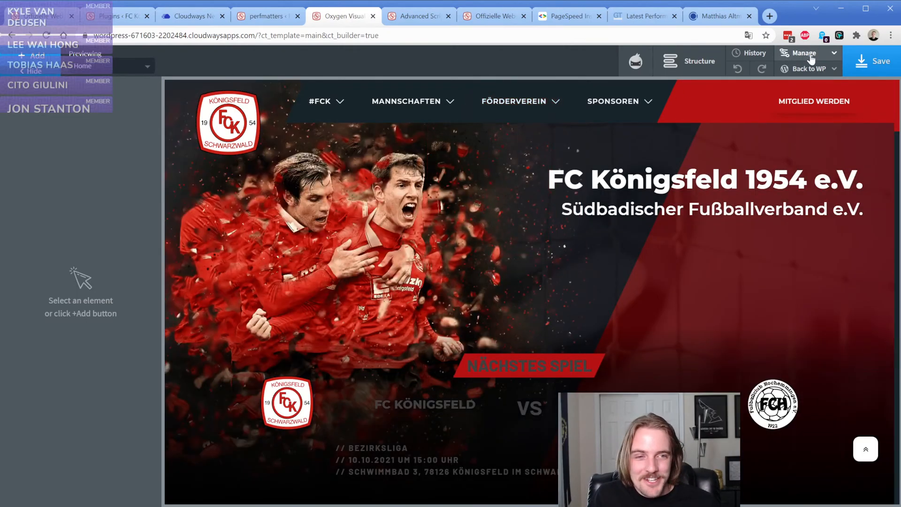
{"action": "left_click", "coordinate": [811, 58]}
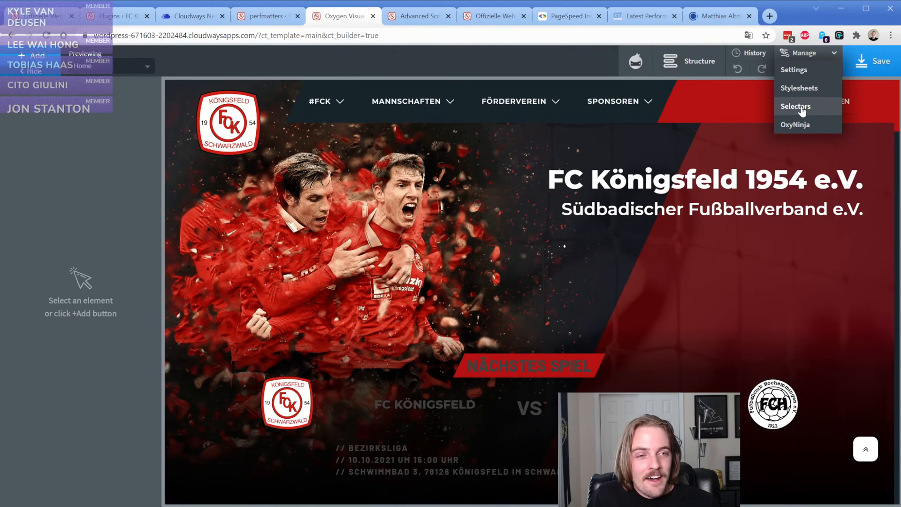
{"action": "left_click", "coordinate": [795, 69]}
{"action": "left_click", "coordinate": [796, 180]}
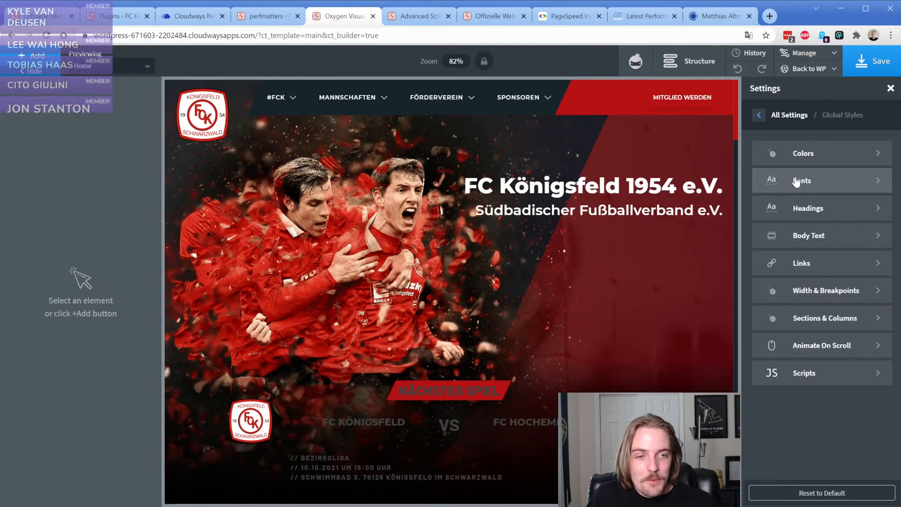
{"action": "left_click", "coordinate": [796, 181]}
- Set the display font to the custom Montserrat and the text font to the custom Barlow, and save the template
{"action": "left_click", "coordinate": [801, 161]}
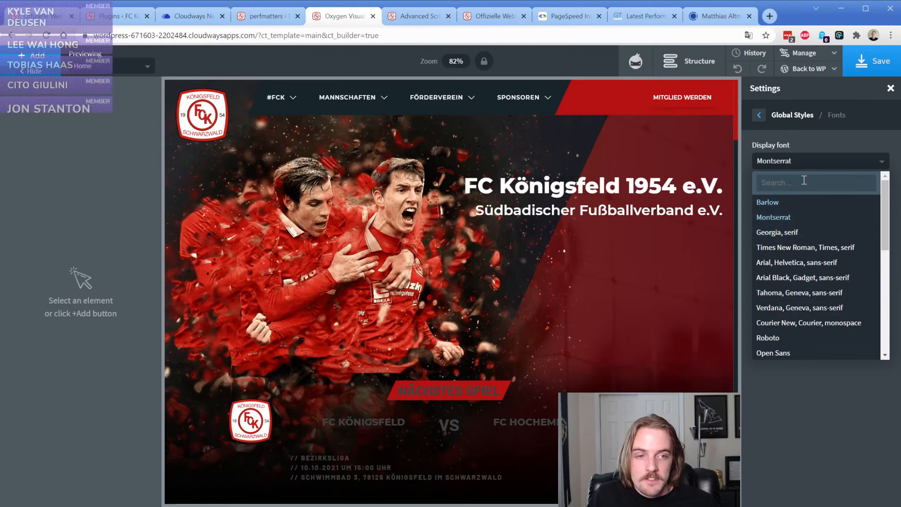
{"action": "left_click", "coordinate": [781, 216]}
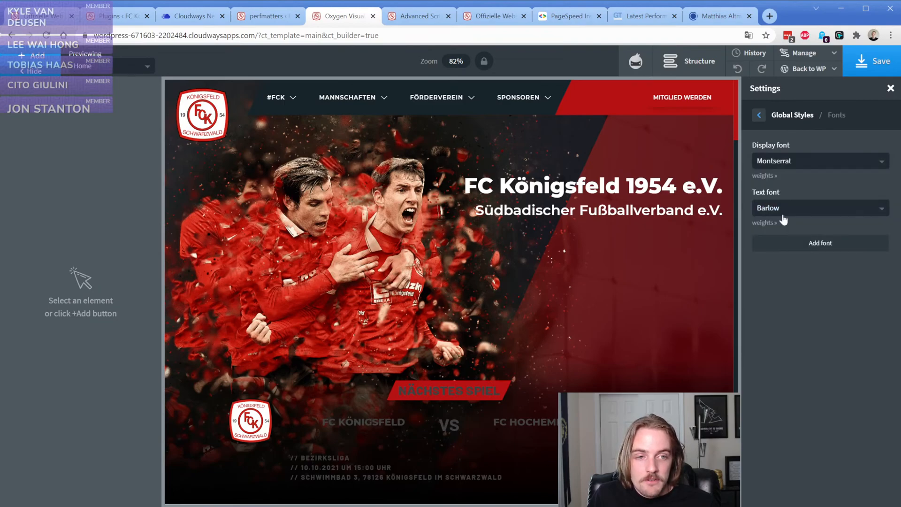
{"action": "left_click", "coordinate": [778, 211]}
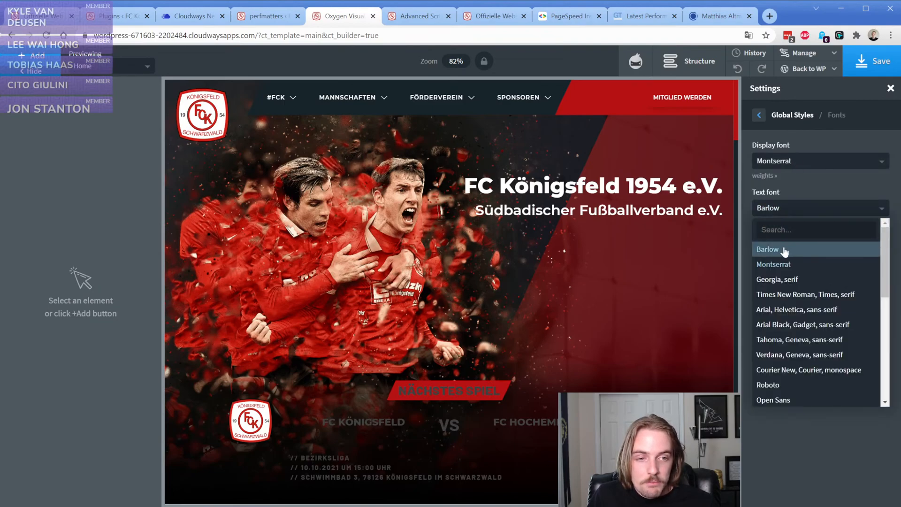
{"action": "left_click", "coordinate": [784, 248]}
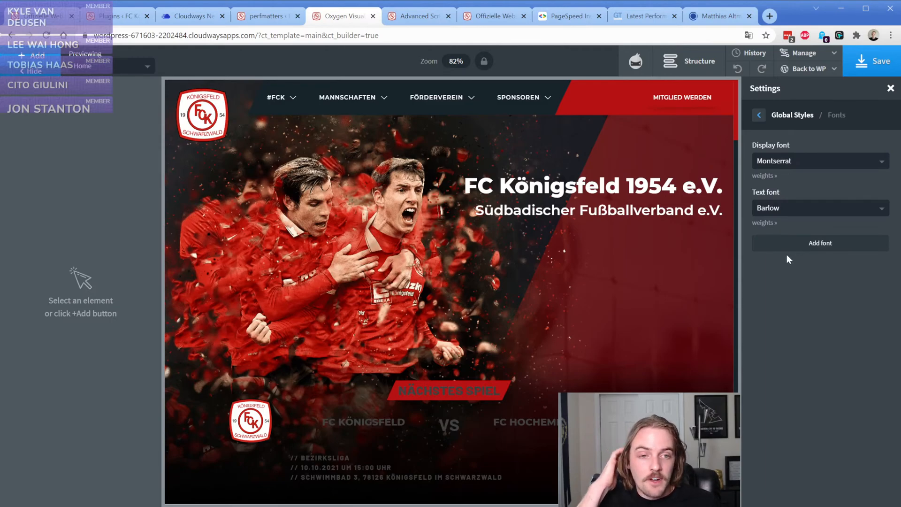
{"action": "left_click", "coordinate": [805, 161]}
{"action": "left_click", "coordinate": [806, 161]}
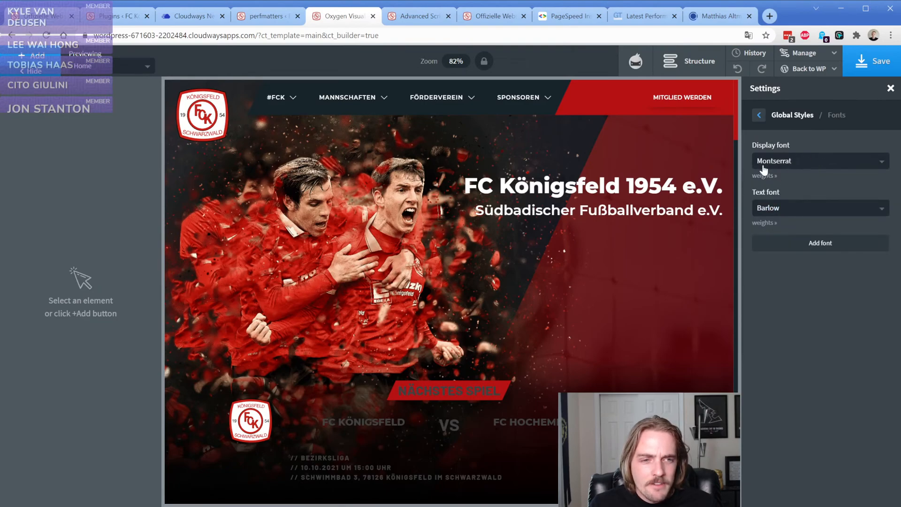
{"action": "left_click", "coordinate": [873, 63]}
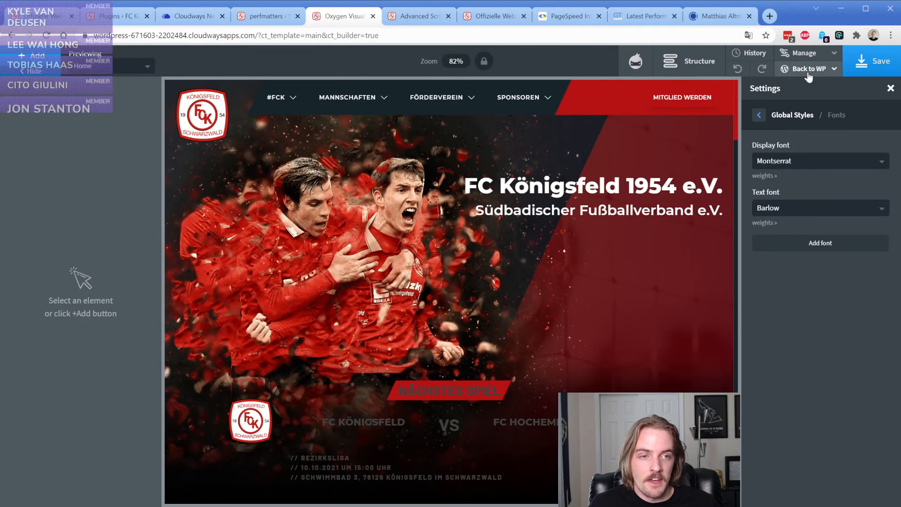
- Leave the Oxygen editor for the WordPress admin and close the Edit Template and Advanced Scripts browser tabs
{"action": "mouse_move", "coordinate": [810, 69]}
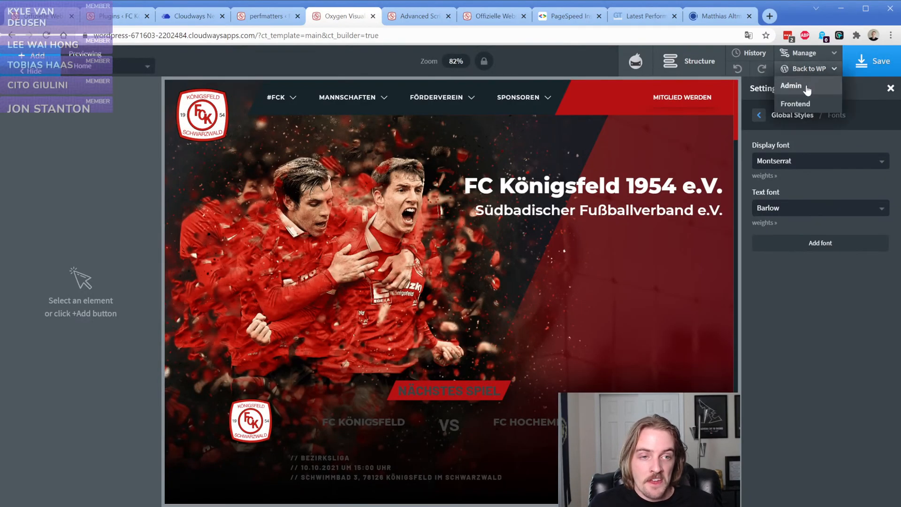
{"action": "left_click", "coordinate": [791, 86]}
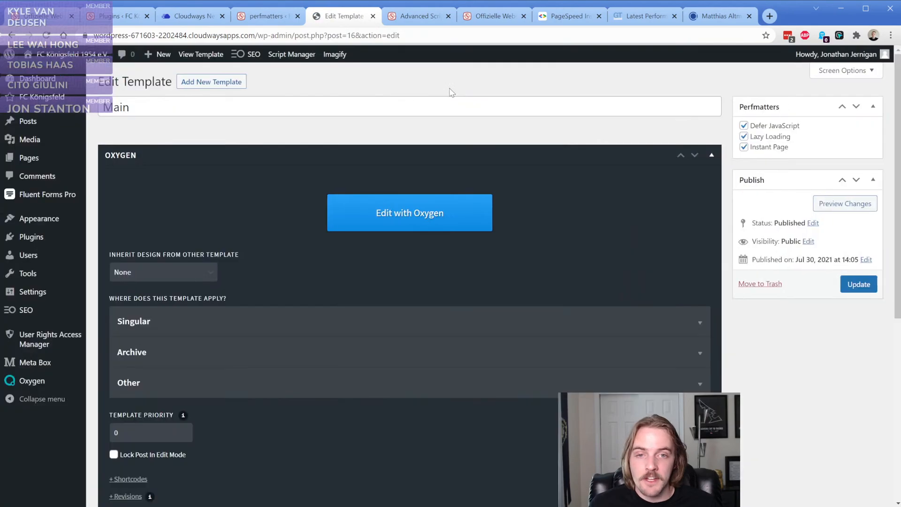
{"action": "left_click", "coordinate": [373, 16]}
{"action": "left_click", "coordinate": [373, 16]}
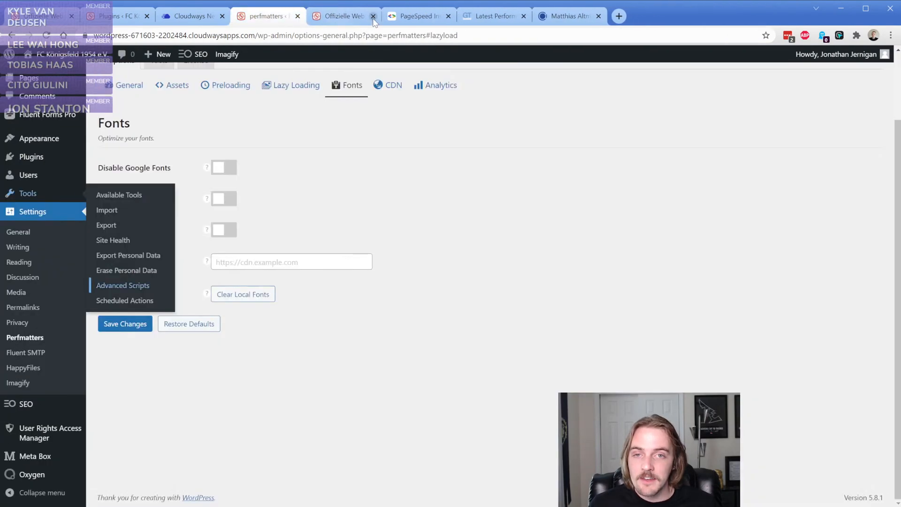
- View the site's homepage and rerun the PageSpeed Insights analysis for its URL
{"action": "left_click", "coordinate": [343, 19]}
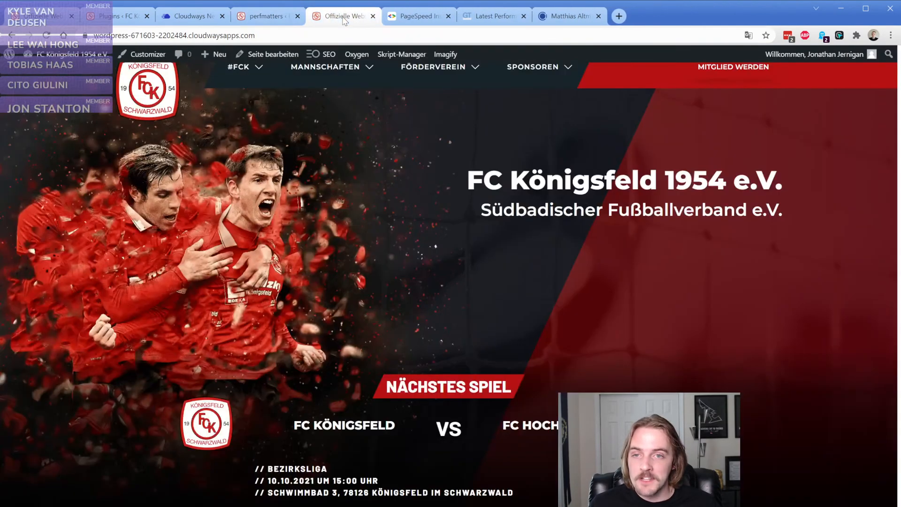
{"action": "left_click", "coordinate": [491, 19]}
{"action": "left_click", "coordinate": [415, 18]}
{"action": "scroll", "coordinate": [141, 125], "scroll_direction": "up", "scroll_amount": 7}
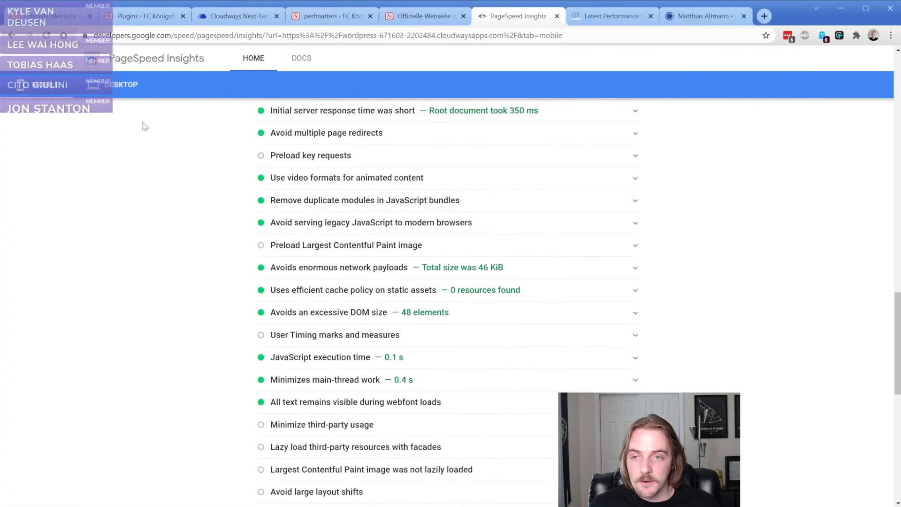
{"action": "scroll", "coordinate": [164, 228], "scroll_direction": "up", "scroll_amount": 20}
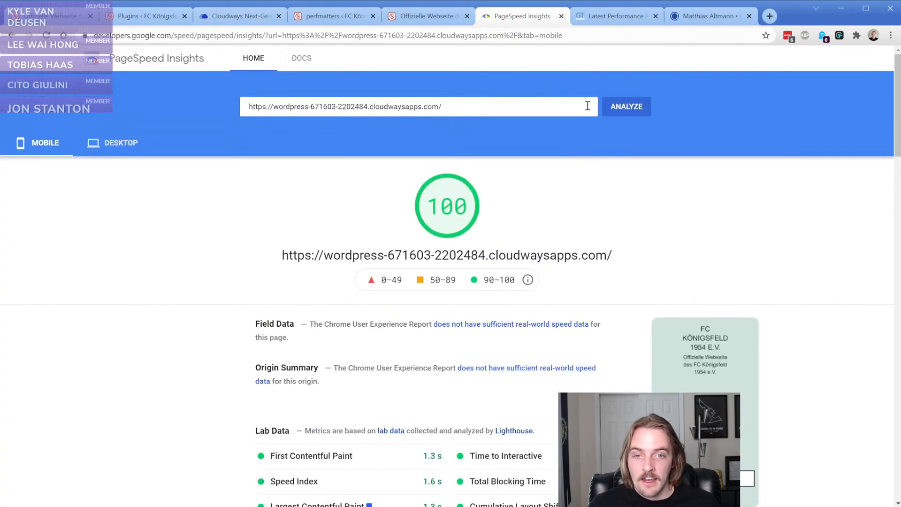
{"action": "left_click", "coordinate": [532, 101]}
{"action": "left_click", "coordinate": [540, 102]}
{"action": "left_click", "coordinate": [627, 106]}
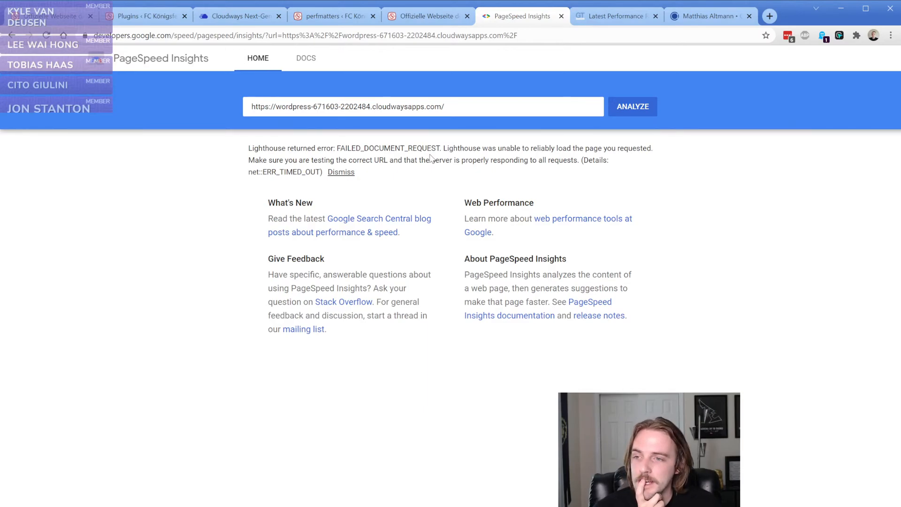
- Check the homepage tab and open the Assets settings of Perfmatters
{"action": "left_click", "coordinate": [418, 19]}
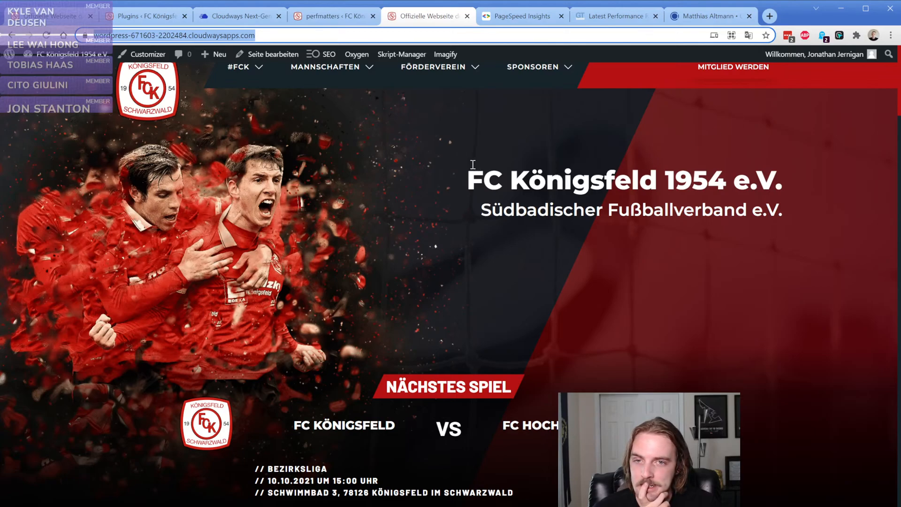
{"action": "left_click", "coordinate": [345, 19]}
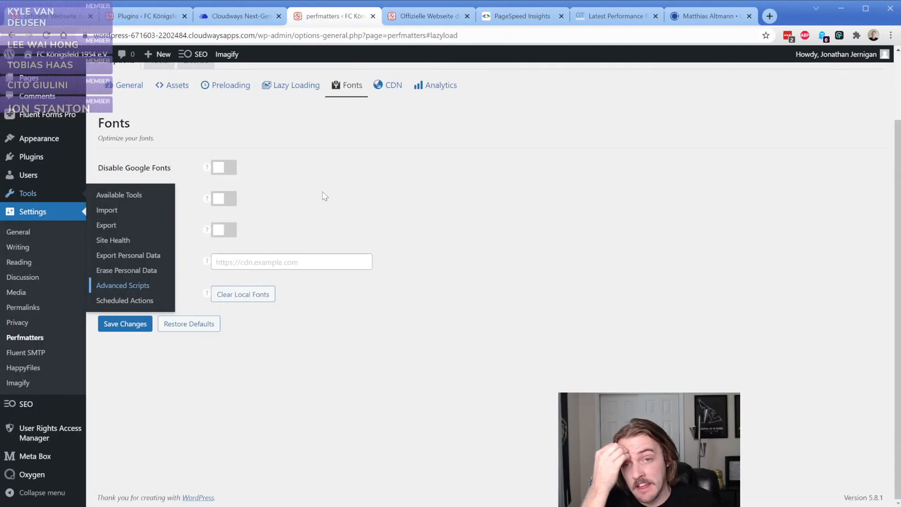
{"action": "left_click", "coordinate": [171, 94]}
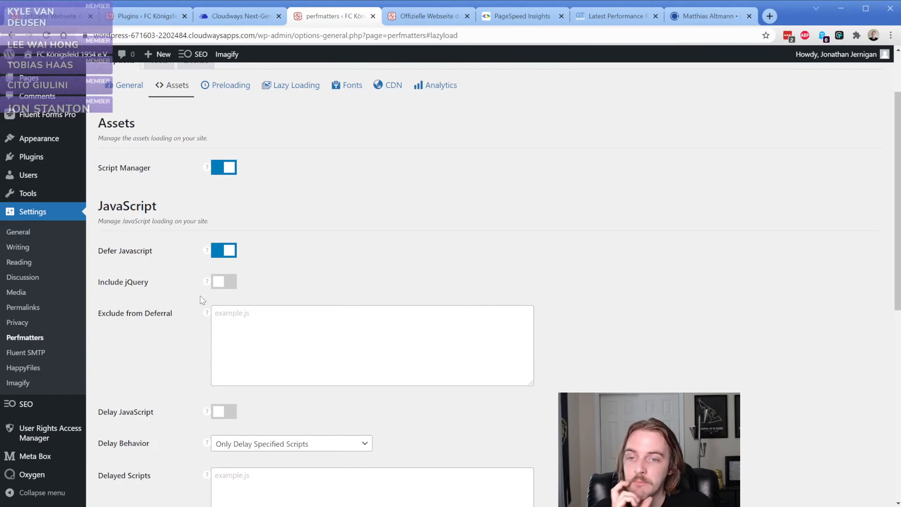
- Rerun the GTmetrix performance test for the site
{"action": "left_click", "coordinate": [614, 16]}
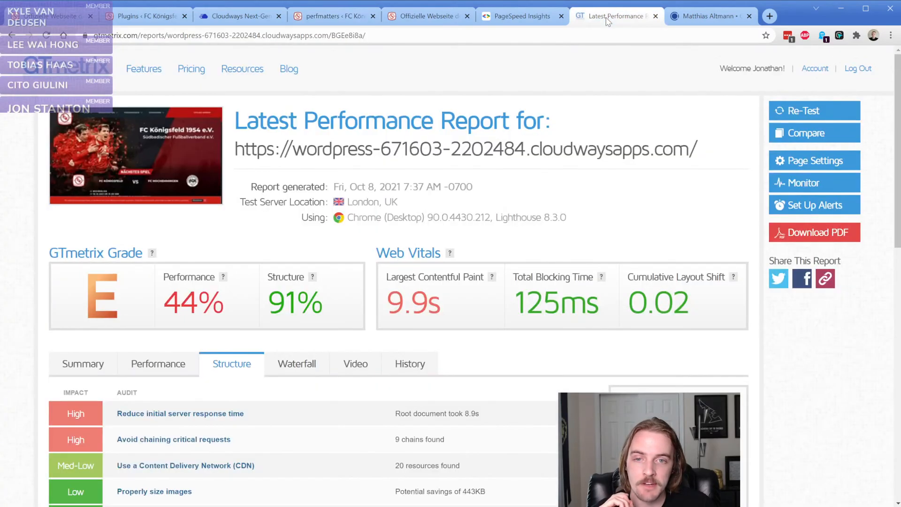
{"action": "left_click", "coordinate": [802, 111]}
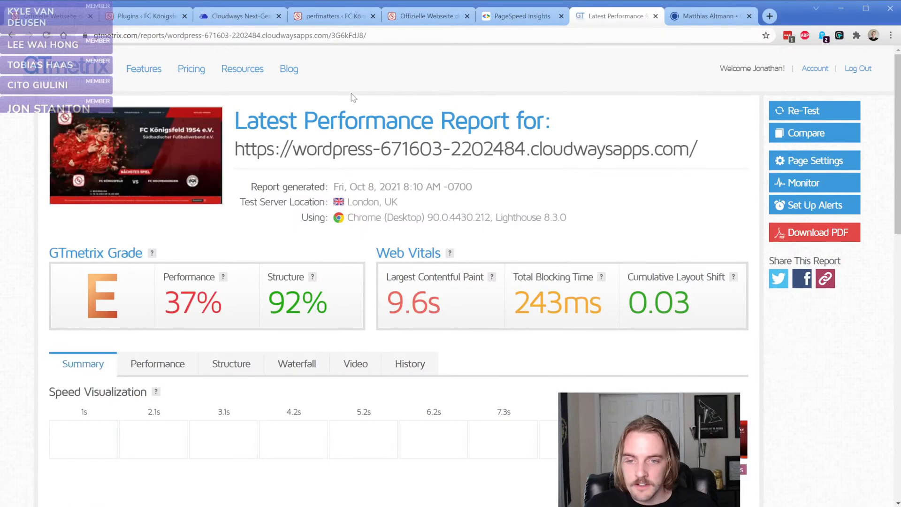
- Copy the server's public IP from the application's access details in Cloudways
{"action": "left_click", "coordinate": [249, 18]}
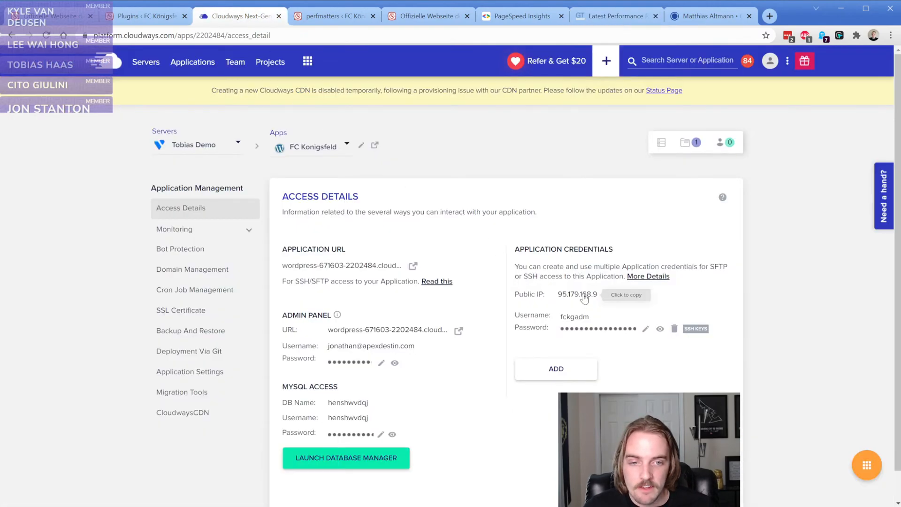
{"action": "left_click", "coordinate": [583, 297]}
{"action": "left_click", "coordinate": [85, 506]}
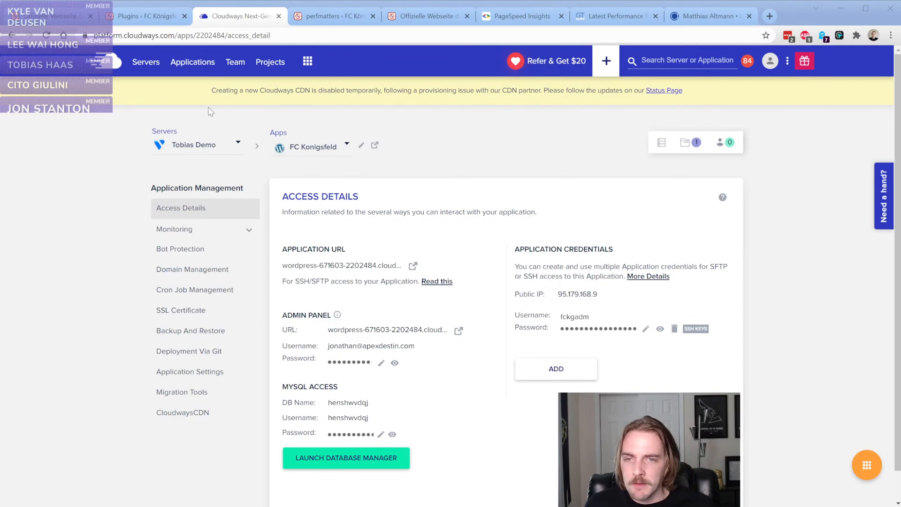
{"action": "left_click", "coordinate": [236, 20]}
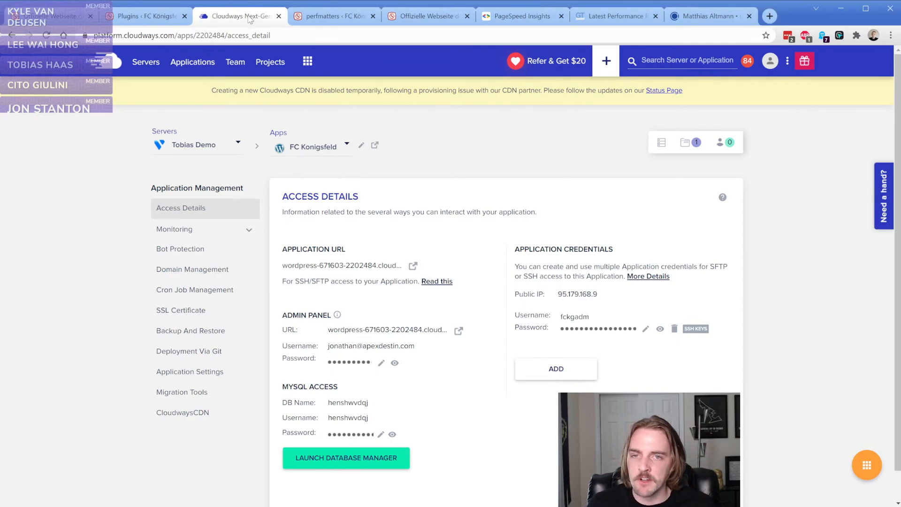
- Check the Perfmatters Assets settings against the Total Blocking Time in the new GTmetrix report
{"action": "left_click", "coordinate": [331, 19]}
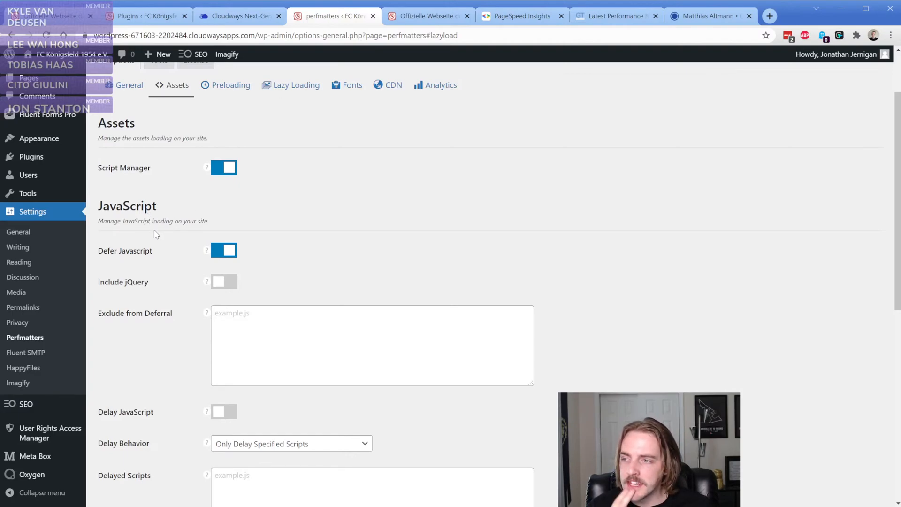
{"action": "left_click", "coordinate": [608, 23]}
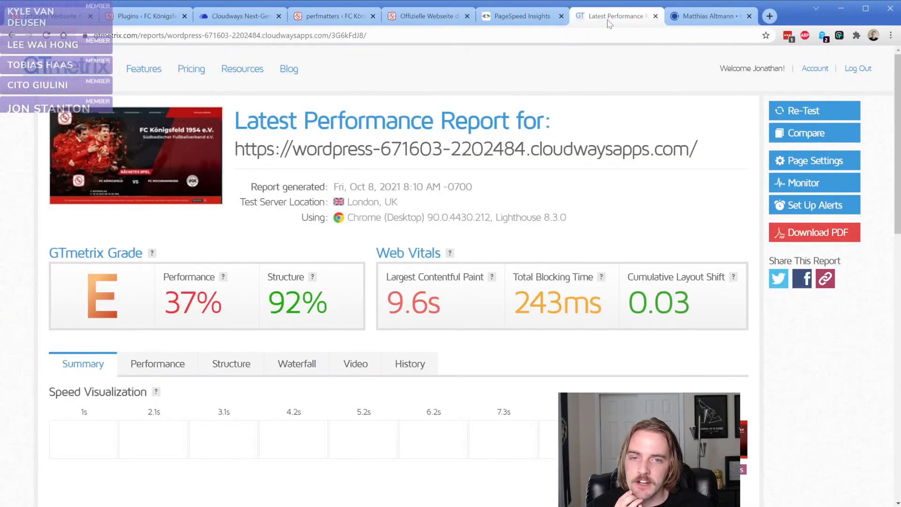
{"action": "double_click", "coordinate": [554, 300]}
{"action": "left_click", "coordinate": [563, 240]}
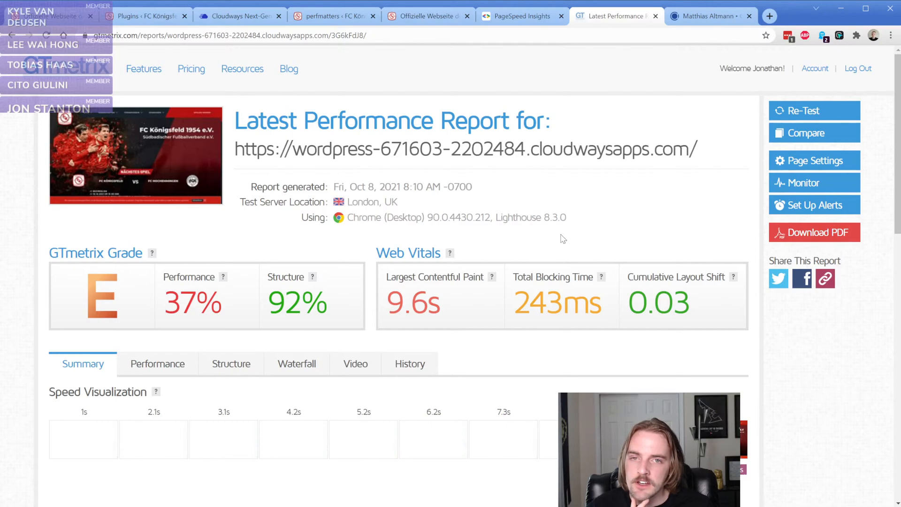
- Enable Delay JavaScript in the Perfmatters Assets settings, set Delay Behavior to Delay All Scripts (BETA), and save the changes
{"action": "left_click", "coordinate": [324, 15]}
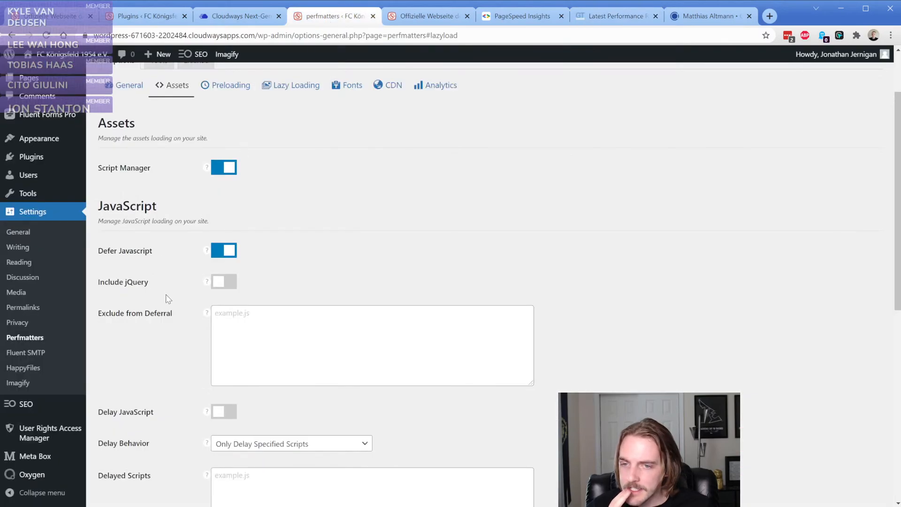
{"action": "scroll", "coordinate": [168, 299], "scroll_direction": "down", "scroll_amount": 3}
{"action": "left_click", "coordinate": [222, 249]}
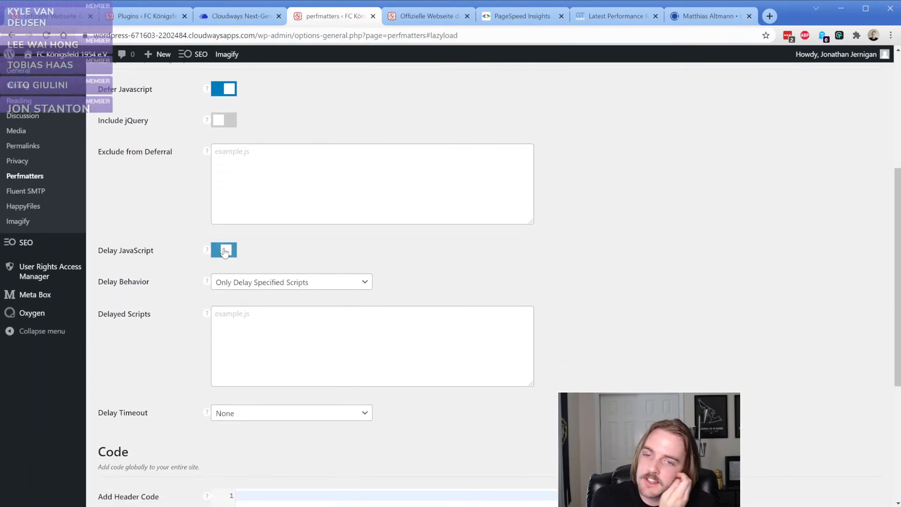
{"action": "left_click", "coordinate": [264, 283]}
{"action": "left_click", "coordinate": [265, 310]}
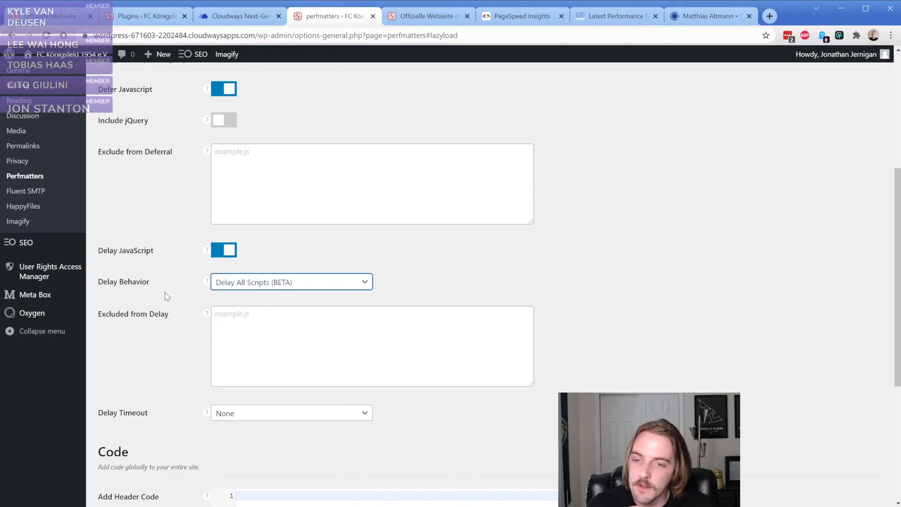
{"action": "scroll", "coordinate": [161, 367], "scroll_direction": "down", "scroll_amount": 1}
{"action": "scroll", "coordinate": [161, 367], "scroll_direction": "down", "scroll_amount": 4}
{"action": "left_click", "coordinate": [120, 465]}
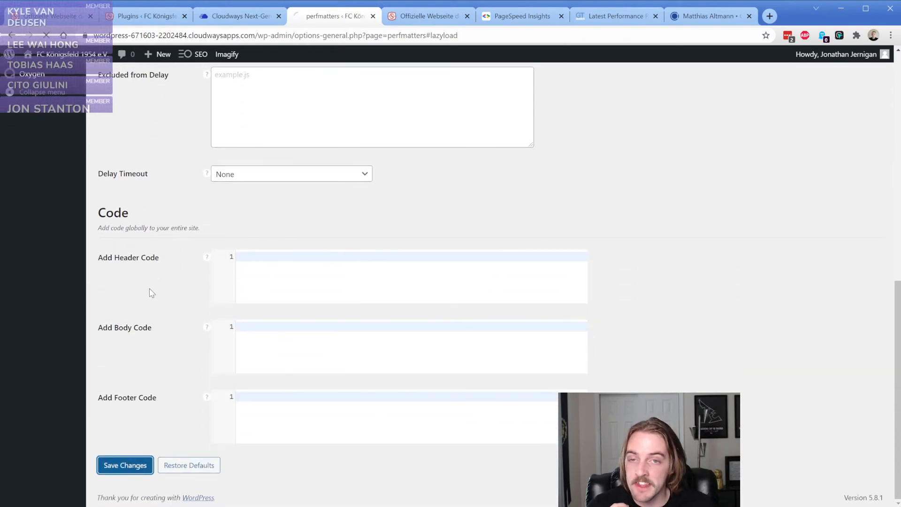
- Reload the site's homepage and look over its sections down to the newsletter form
{"action": "left_click", "coordinate": [425, 16]}
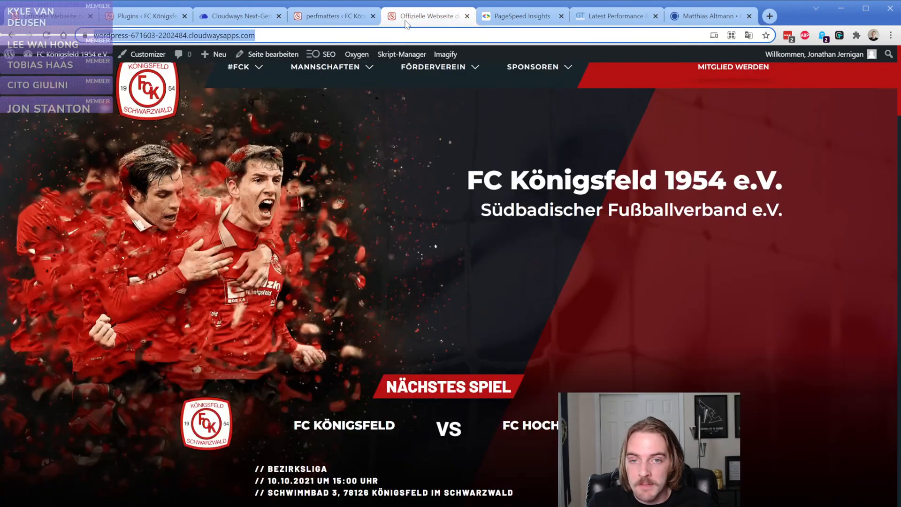
{"action": "left_click", "coordinate": [97, 137]}
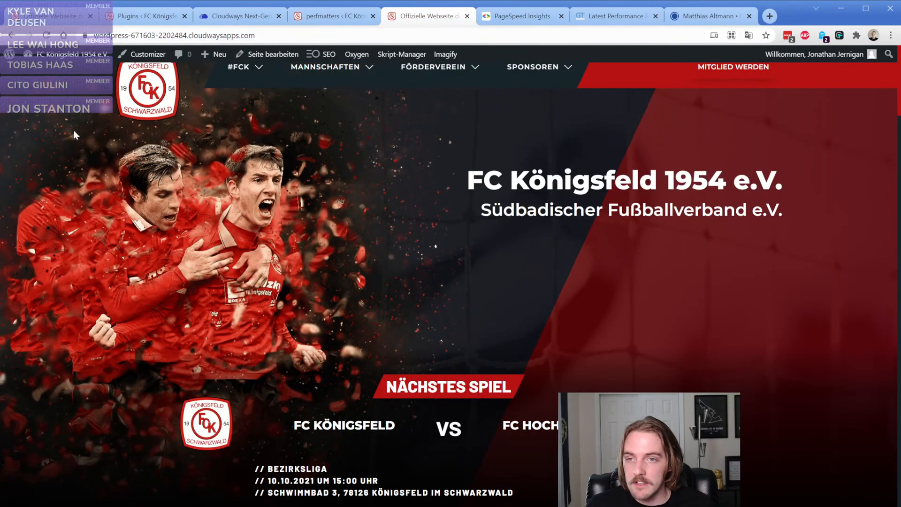
{"action": "left_click", "coordinate": [46, 35]}
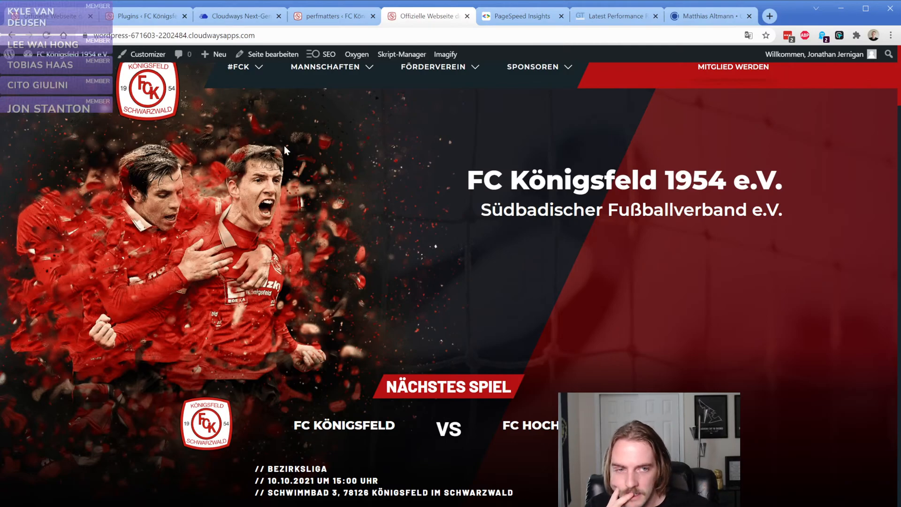
{"action": "scroll", "coordinate": [319, 141], "scroll_direction": "down", "scroll_amount": 6}
{"action": "scroll", "coordinate": [326, 151], "scroll_direction": "down", "scroll_amount": 20}
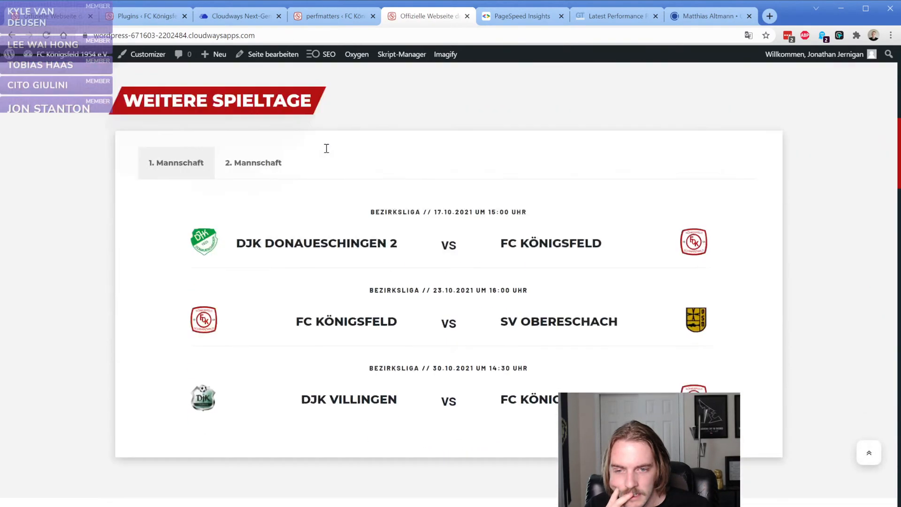
{"action": "scroll", "coordinate": [395, 239], "scroll_direction": "down", "scroll_amount": 6}
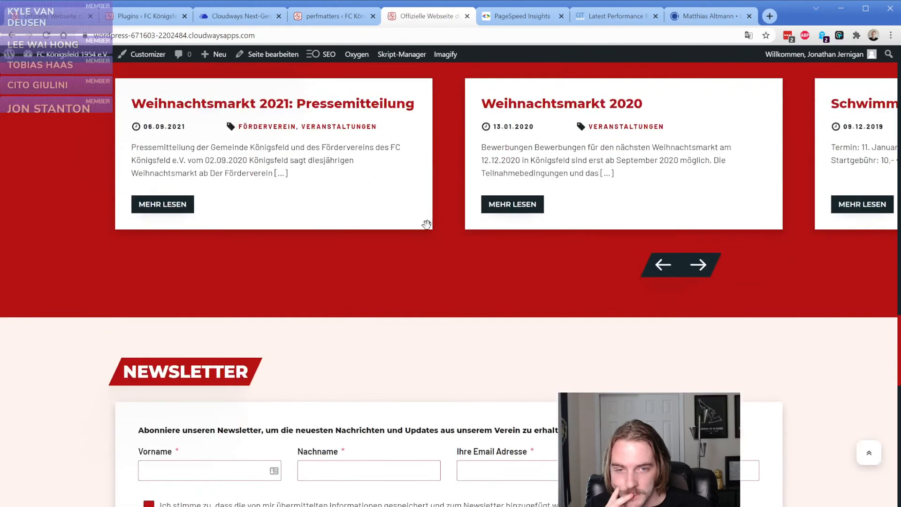
- Advance the Veranstaltungen and Aktuelles carousels on the homepage to test that their scripts work
{"action": "left_click", "coordinate": [700, 265]}
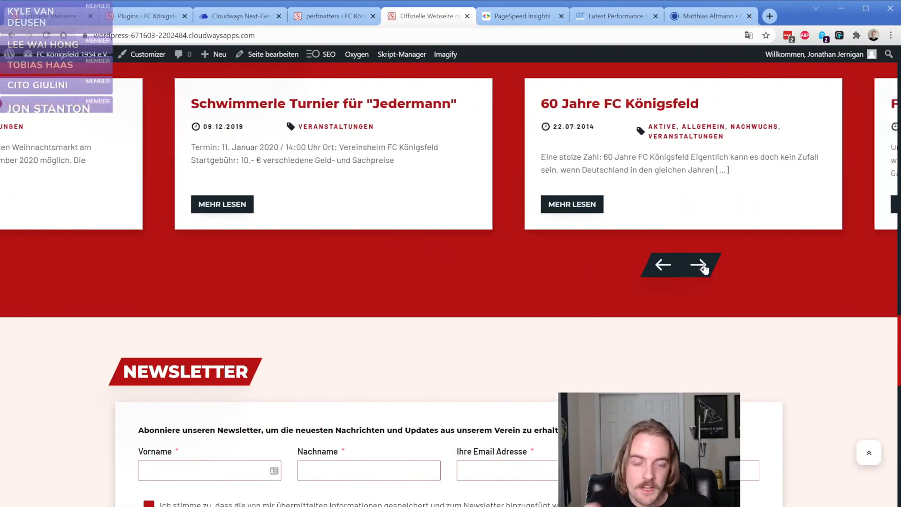
{"action": "left_click", "coordinate": [700, 266]}
{"action": "scroll", "coordinate": [513, 330], "scroll_direction": "up", "scroll_amount": 2}
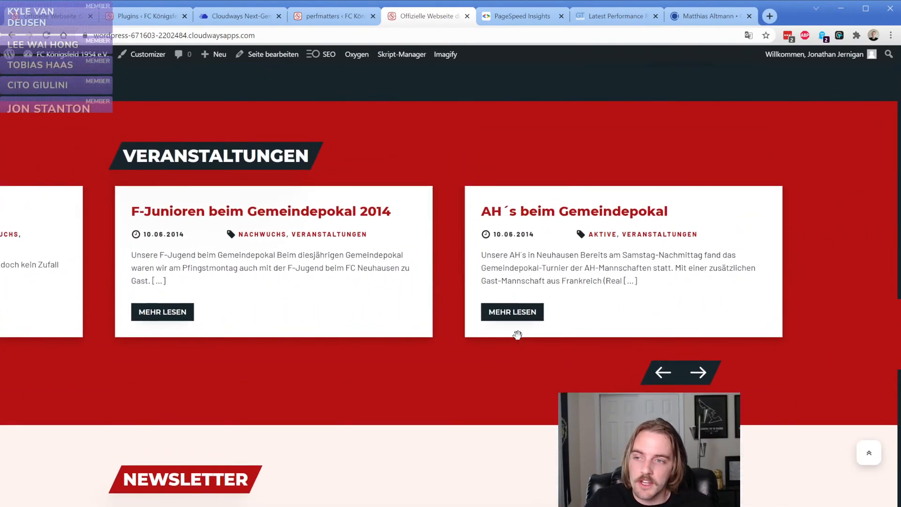
{"action": "left_click", "coordinate": [698, 372]}
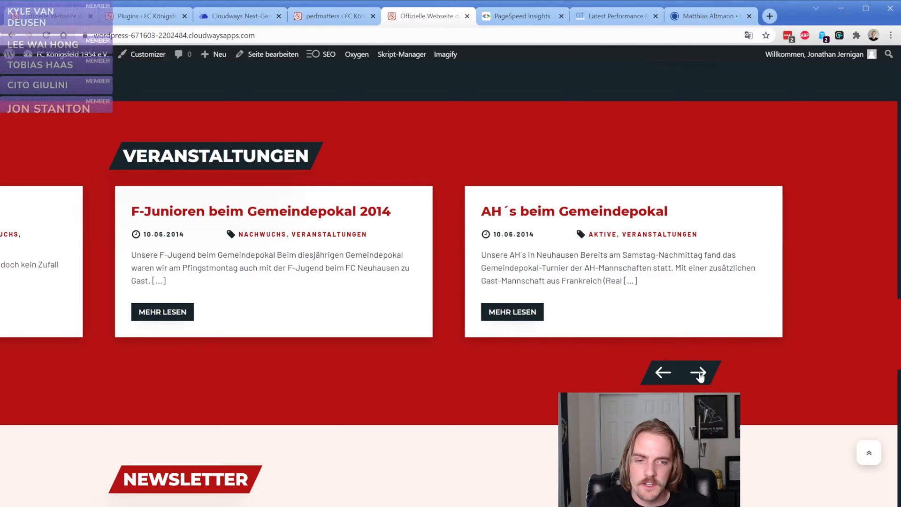
{"action": "scroll", "coordinate": [607, 372], "scroll_direction": "up", "scroll_amount": 4}
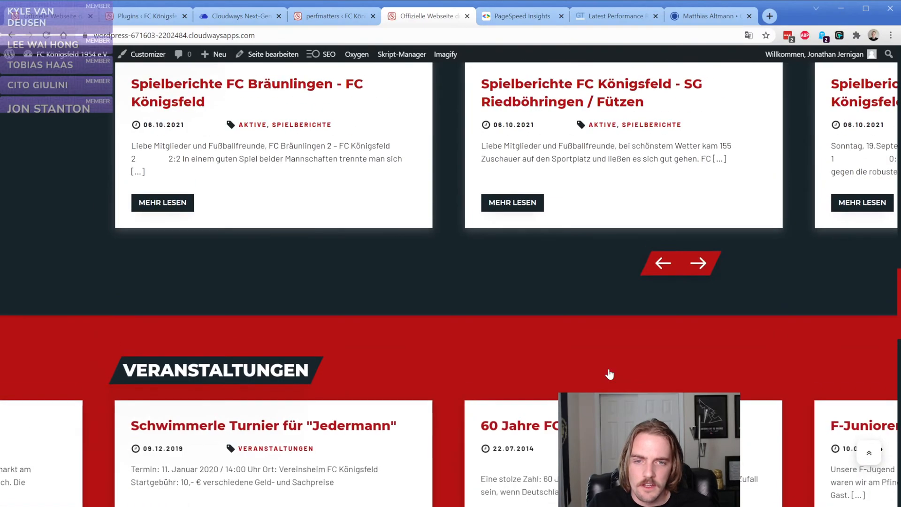
{"action": "left_click", "coordinate": [701, 265]}
{"action": "scroll", "coordinate": [427, 177], "scroll_direction": "up", "scroll_amount": 4}
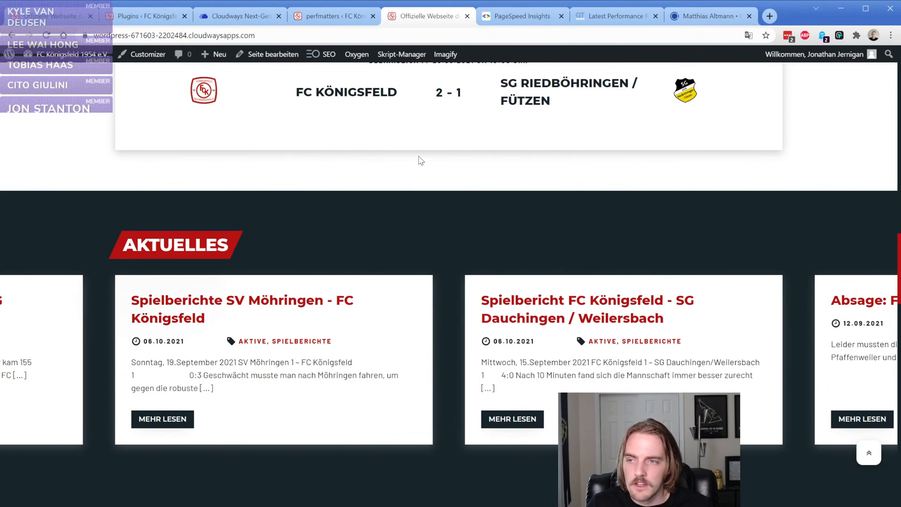
- Rerun the PageSpeed Insights analysis for the site's URL
{"action": "left_click", "coordinate": [523, 17]}
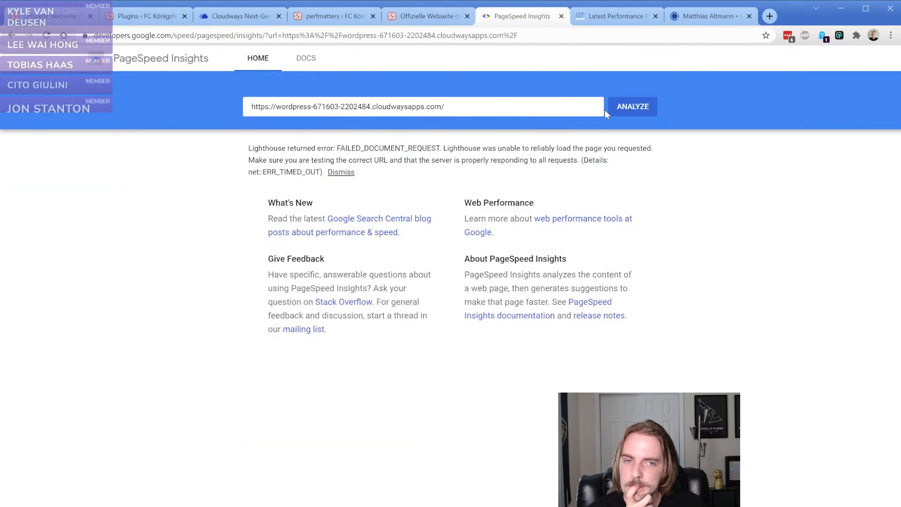
{"action": "left_click", "coordinate": [624, 109]}
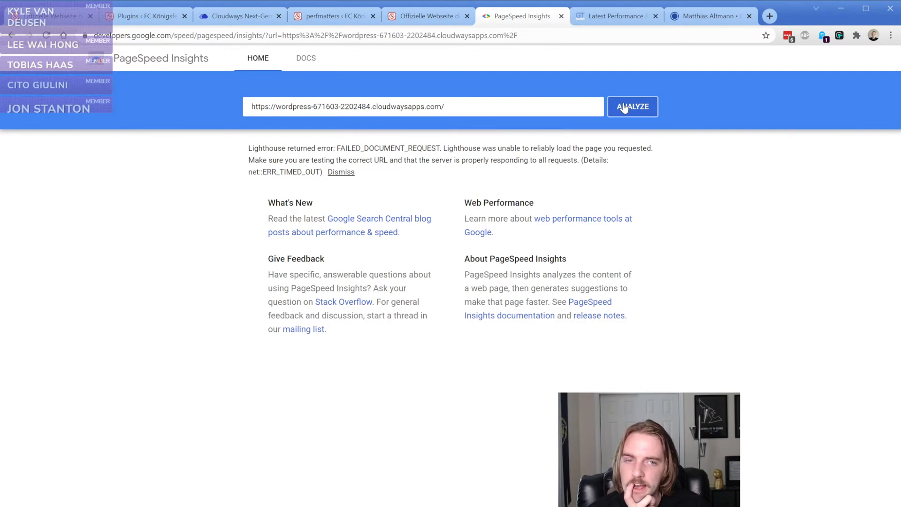
{"action": "left_click", "coordinate": [624, 108]}
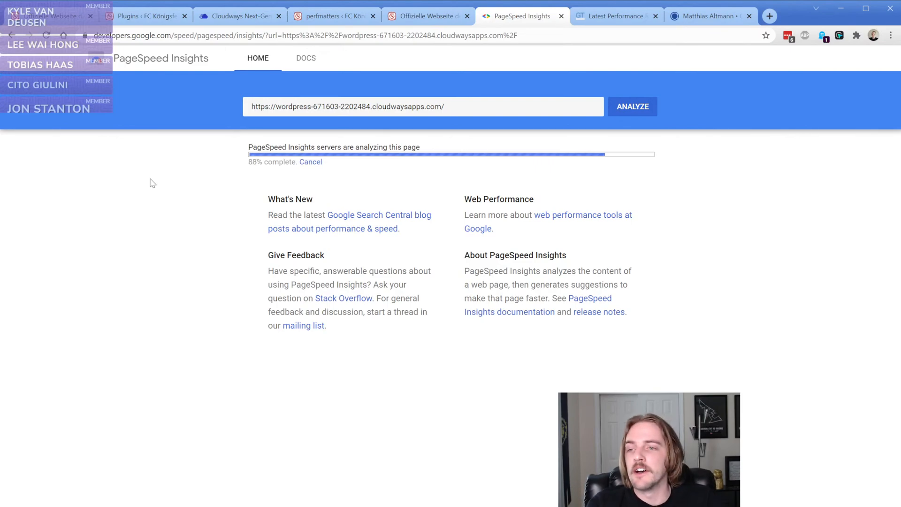
- Open the waterfall chart of the GTmetrix report and examine the timing breakdown of the root document request
{"action": "left_click", "coordinate": [592, 17]}
{"action": "scroll", "coordinate": [258, 305], "scroll_direction": "down", "scroll_amount": 4}
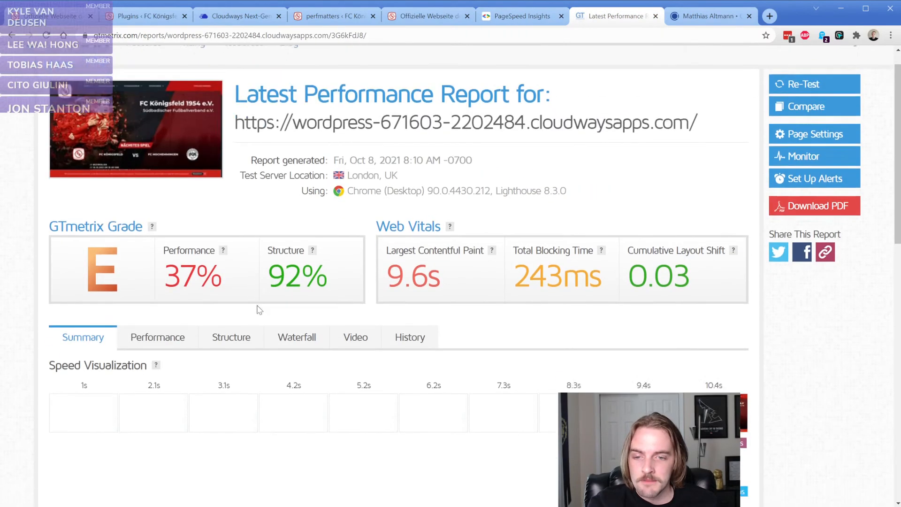
{"action": "left_click", "coordinate": [295, 201]}
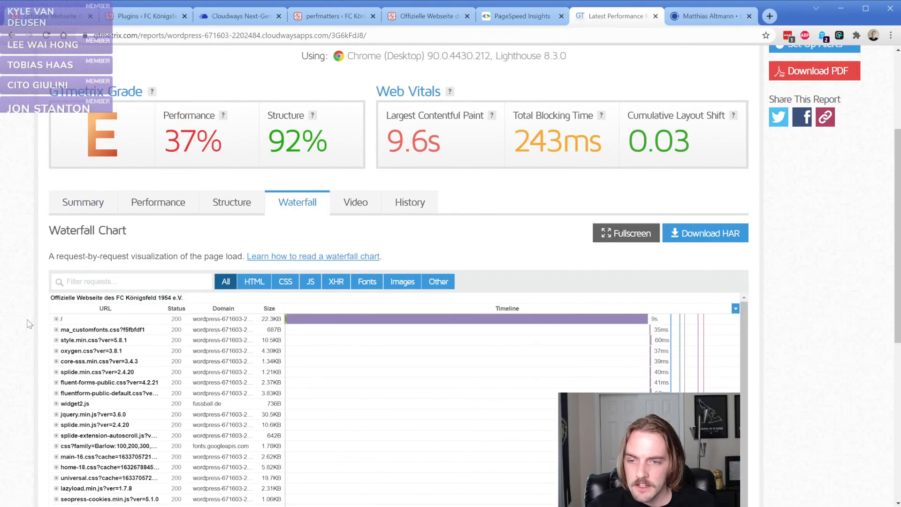
{"action": "scroll", "coordinate": [7, 324], "scroll_direction": "down", "scroll_amount": 1}
{"action": "scroll", "coordinate": [7, 324], "scroll_direction": "down", "scroll_amount": 2}
{"action": "mouse_move", "coordinate": [427, 160]}
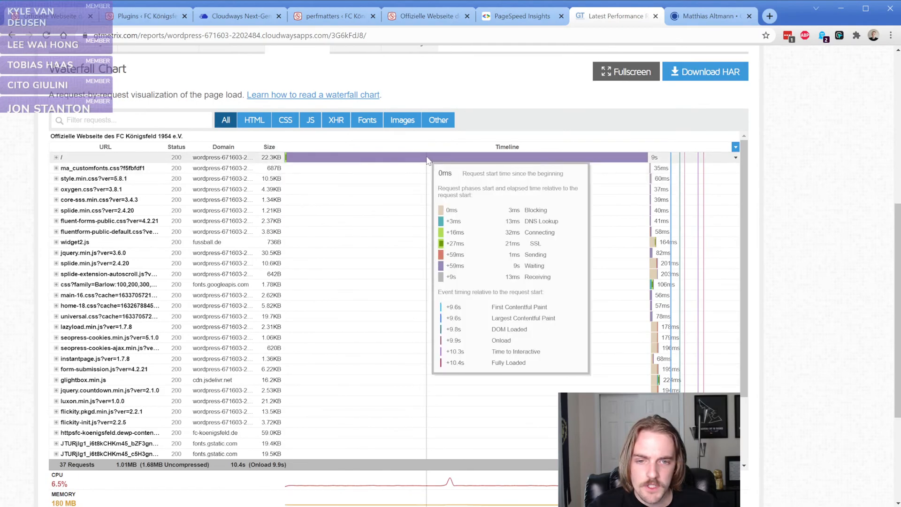
- Expand the root document request in the waterfall, inspect its headers and response, and collapse it again
{"action": "left_click", "coordinate": [463, 159]}
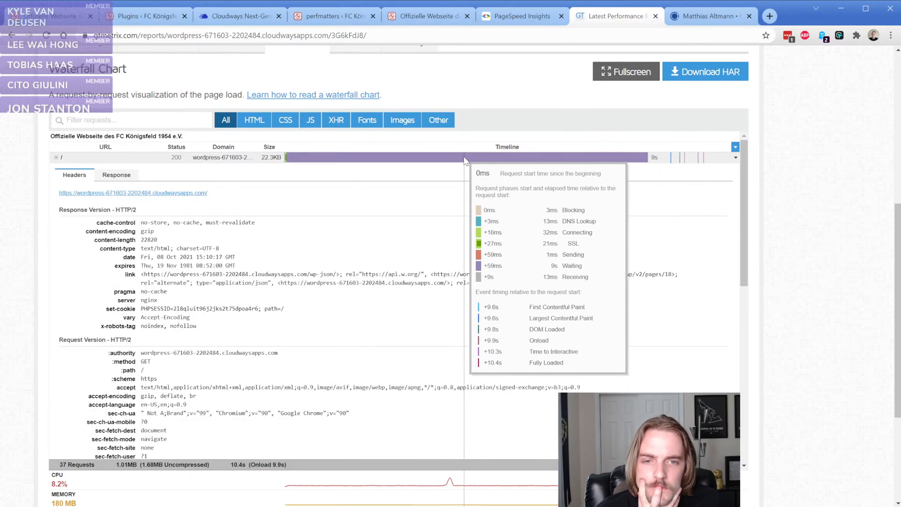
{"action": "scroll", "coordinate": [243, 322], "scroll_direction": "down", "scroll_amount": 5}
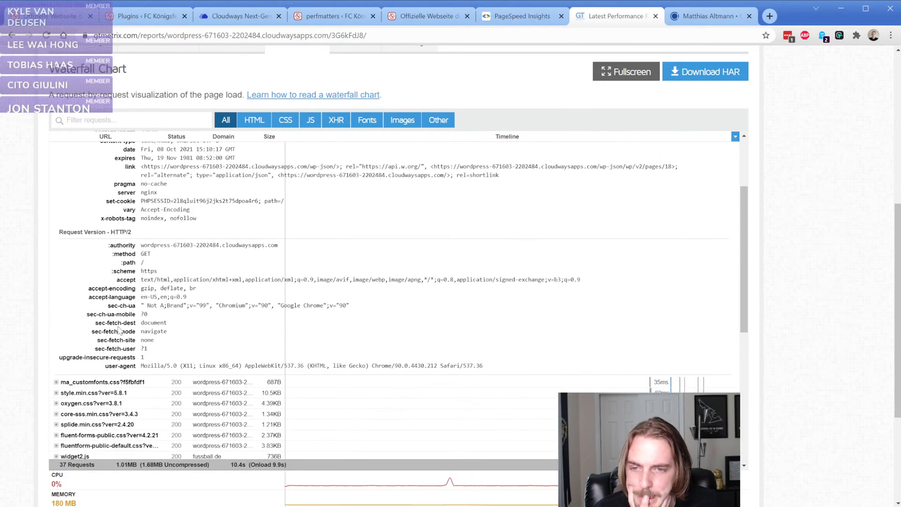
{"action": "scroll", "coordinate": [244, 322], "scroll_direction": "down", "scroll_amount": 3}
{"action": "scroll", "coordinate": [244, 322], "scroll_direction": "up", "scroll_amount": 8}
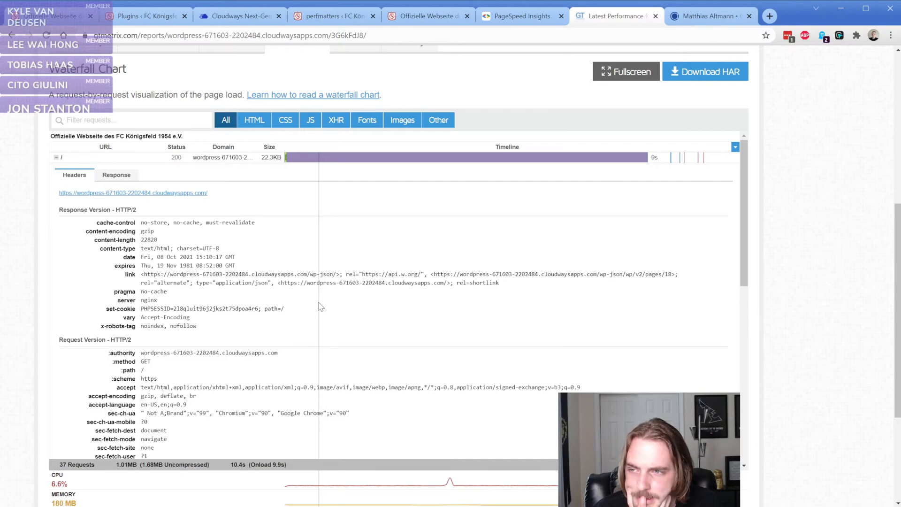
{"action": "scroll", "coordinate": [313, 303], "scroll_direction": "down", "scroll_amount": 1}
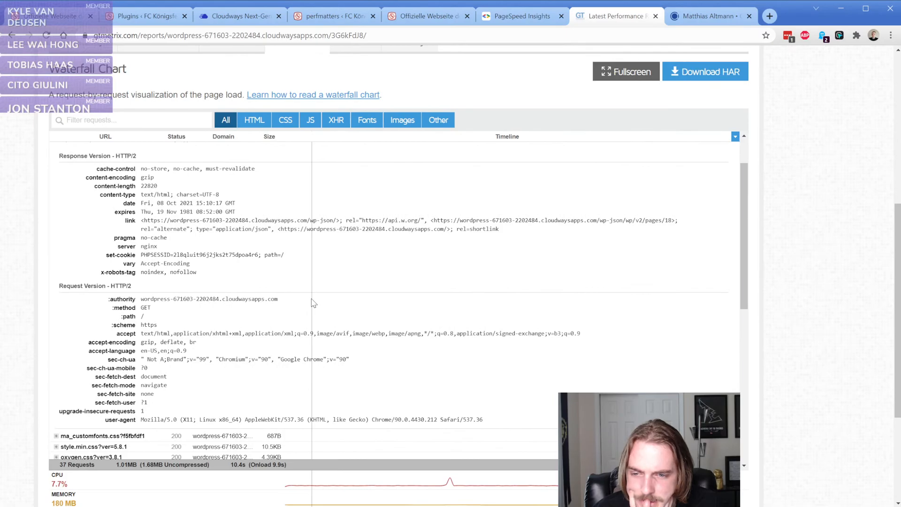
{"action": "scroll", "coordinate": [313, 303], "scroll_direction": "up", "scroll_amount": 1}
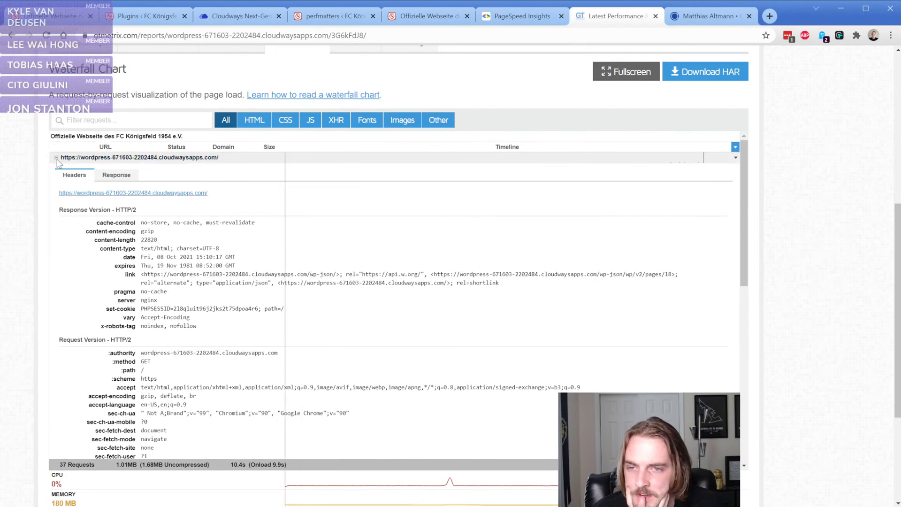
{"action": "left_click", "coordinate": [98, 176]}
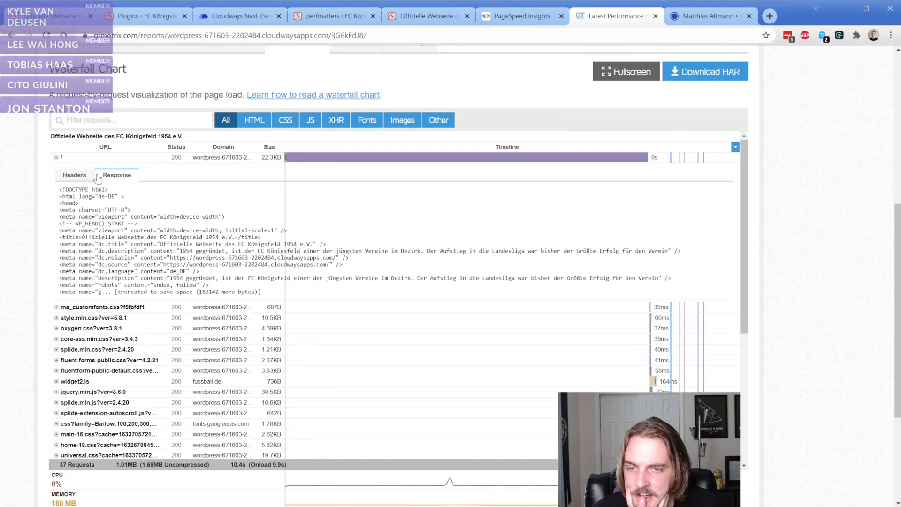
{"action": "left_click", "coordinate": [56, 158]}
{"action": "scroll", "coordinate": [29, 349], "scroll_direction": "up", "scroll_amount": 6}
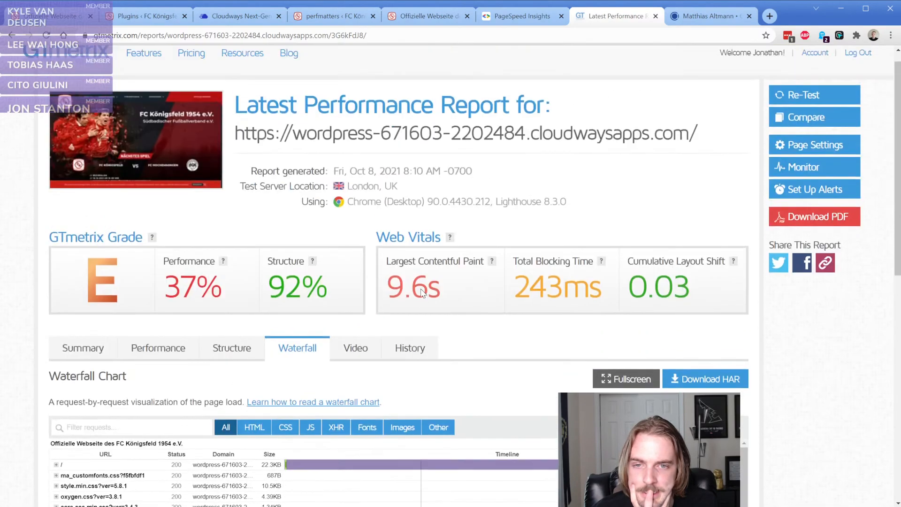
- Check the phase timings of the root document request in the GTmetrix waterfall once more
{"action": "scroll", "coordinate": [29, 350], "scroll_direction": "down", "scroll_amount": 6}
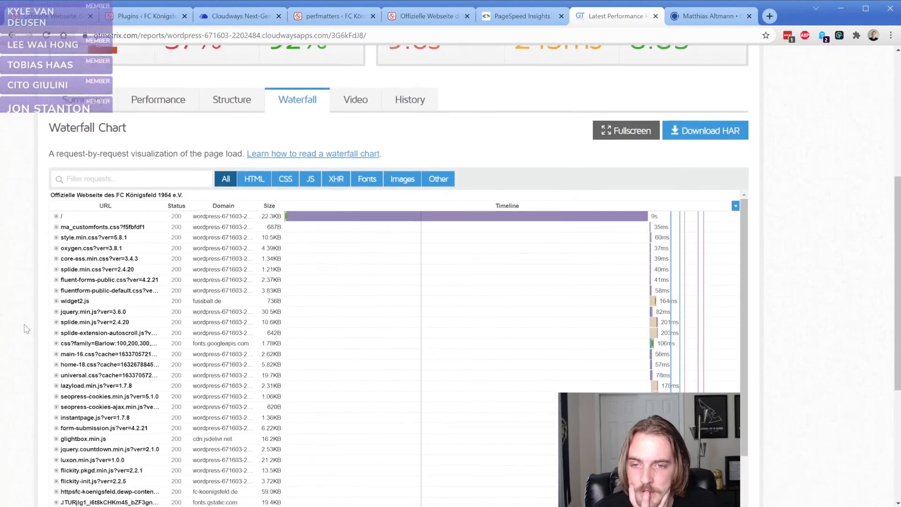
{"action": "mouse_move", "coordinate": [340, 217]}
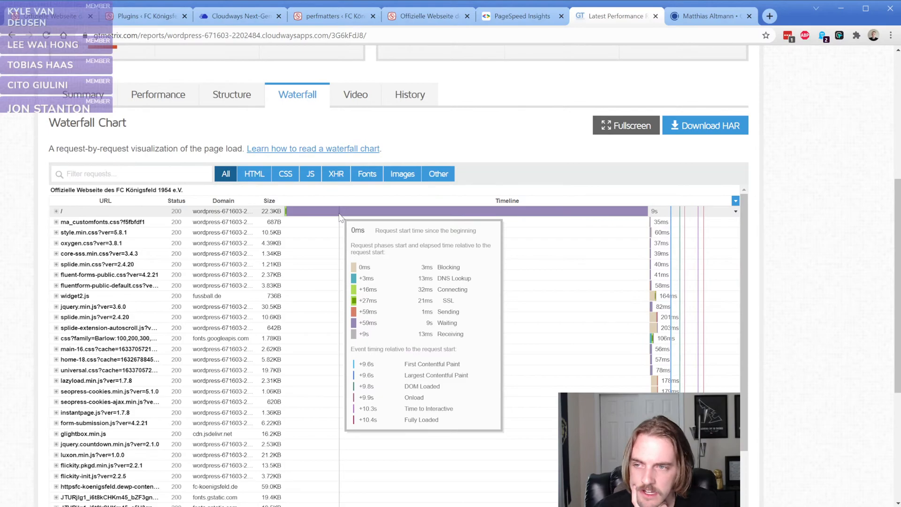
{"action": "left_click_drag", "start_coordinate": [742, 256], "coordinate": [756, 239]}
{"action": "mouse_move", "coordinate": [495, 216]}
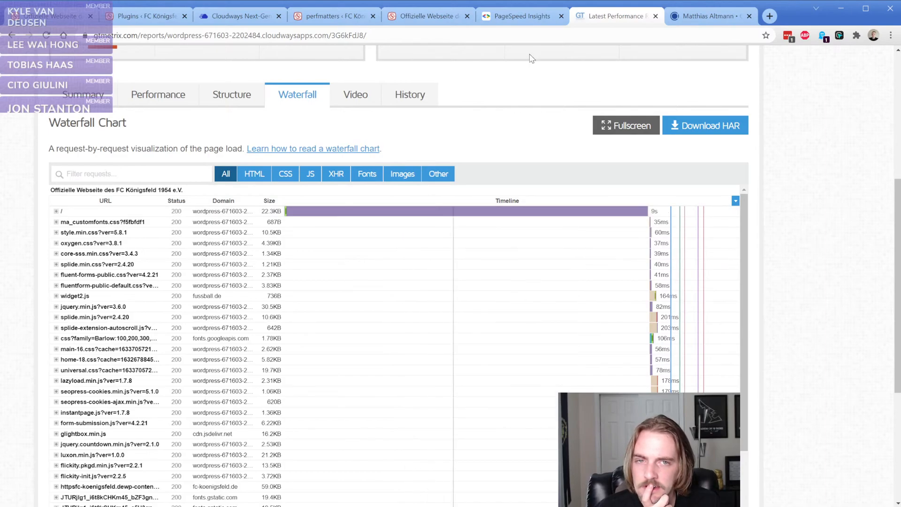
- Switch to the PageSpeed Insights report, review the mobile lab metrics, and expand the "Reduce initial server response time" opportunity
{"action": "left_click", "coordinate": [516, 16]}
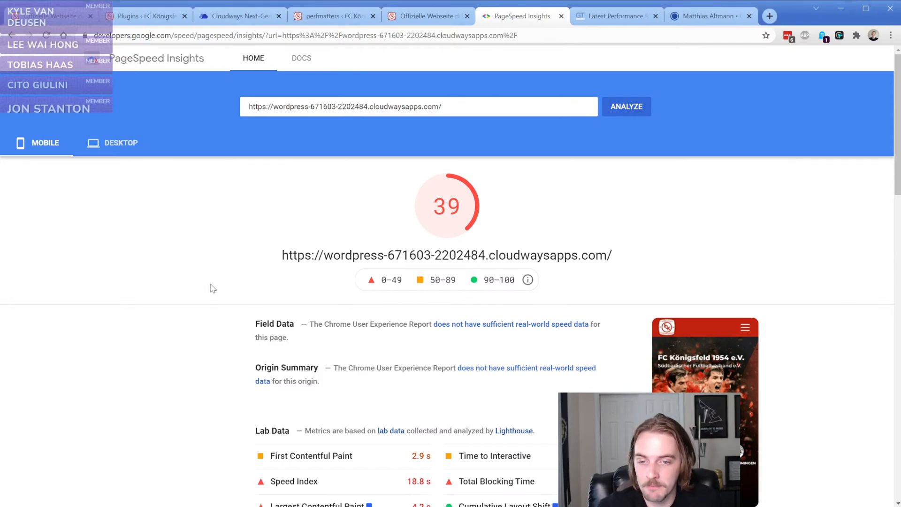
{"action": "scroll", "coordinate": [209, 287], "scroll_direction": "down", "scroll_amount": 3}
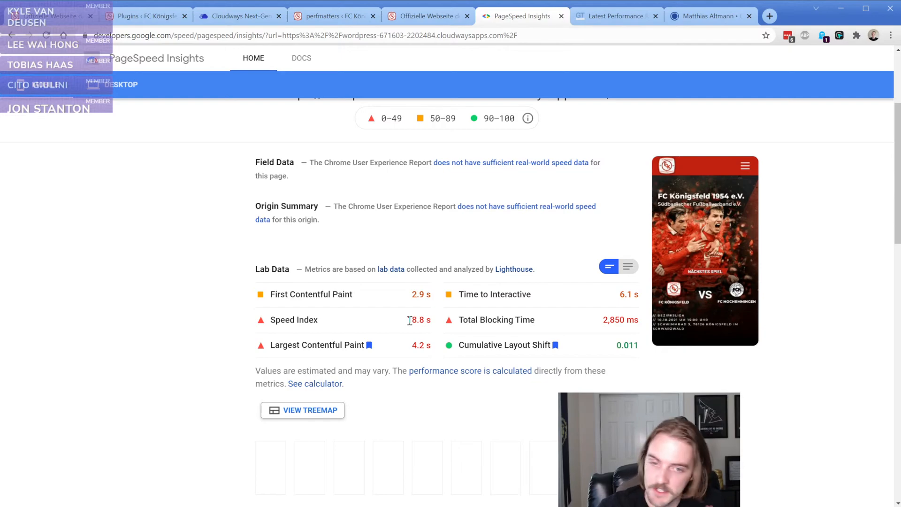
{"action": "double_click", "coordinate": [614, 323]}
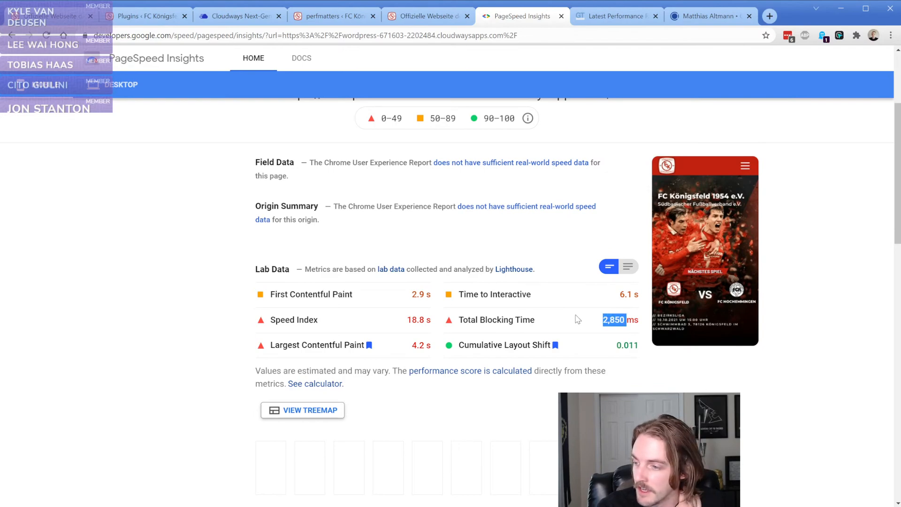
{"action": "left_click", "coordinate": [456, 331]}
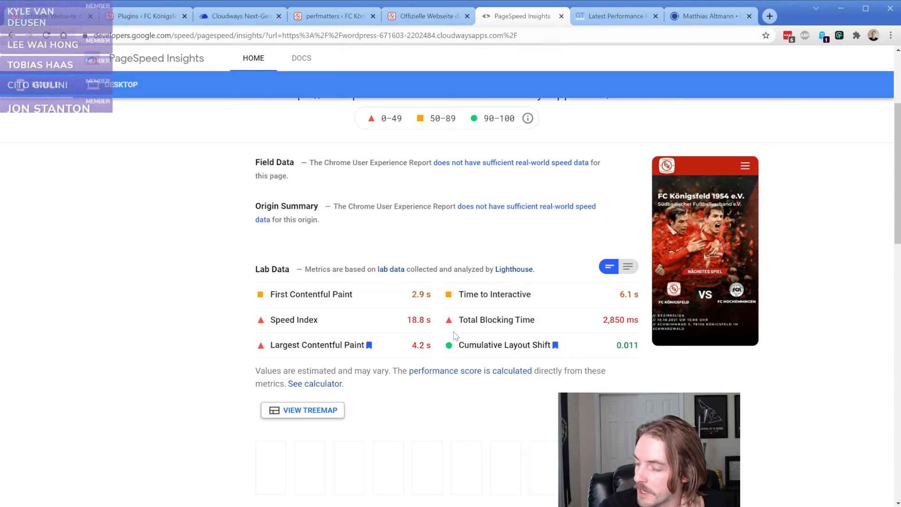
{"action": "scroll", "coordinate": [263, 313], "scroll_direction": "down", "scroll_amount": 3}
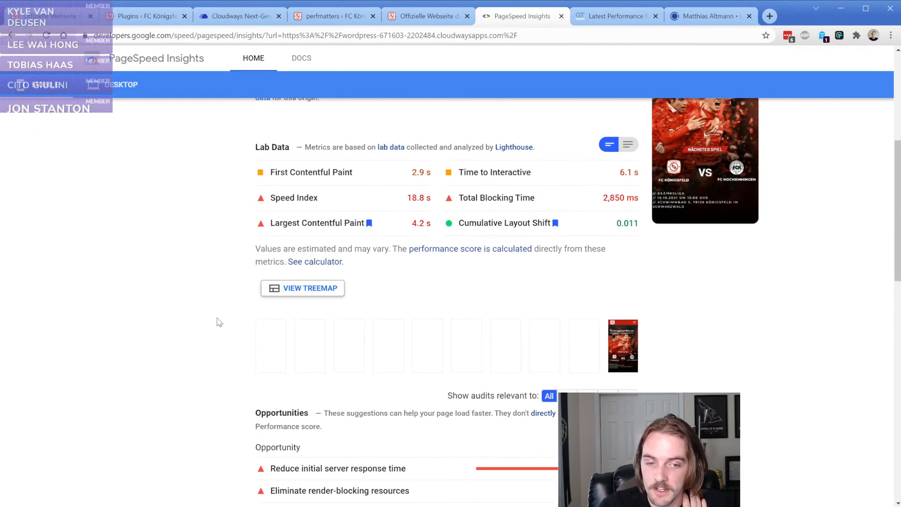
{"action": "scroll", "coordinate": [219, 322], "scroll_direction": "down", "scroll_amount": 4}
{"action": "left_click", "coordinate": [366, 275]}
{"action": "scroll", "coordinate": [236, 291], "scroll_direction": "down", "scroll_amount": 2}
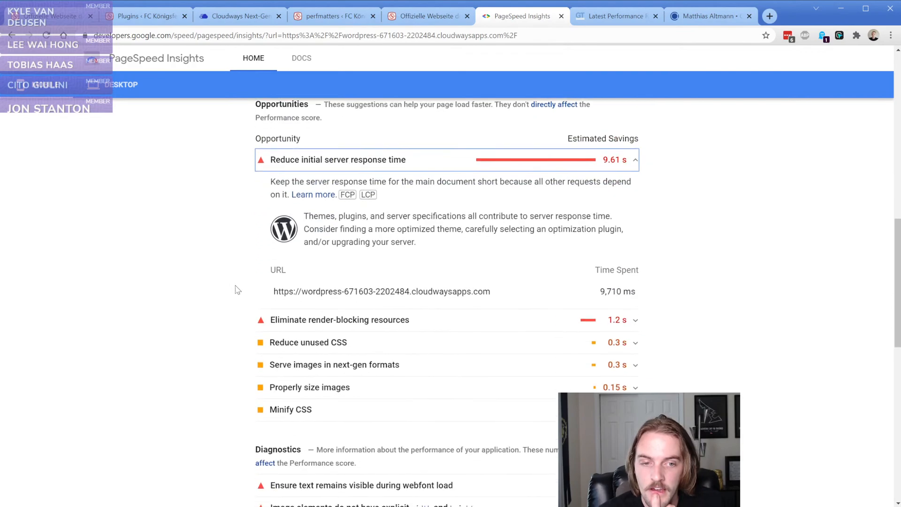
{"action": "left_click", "coordinate": [234, 209]}
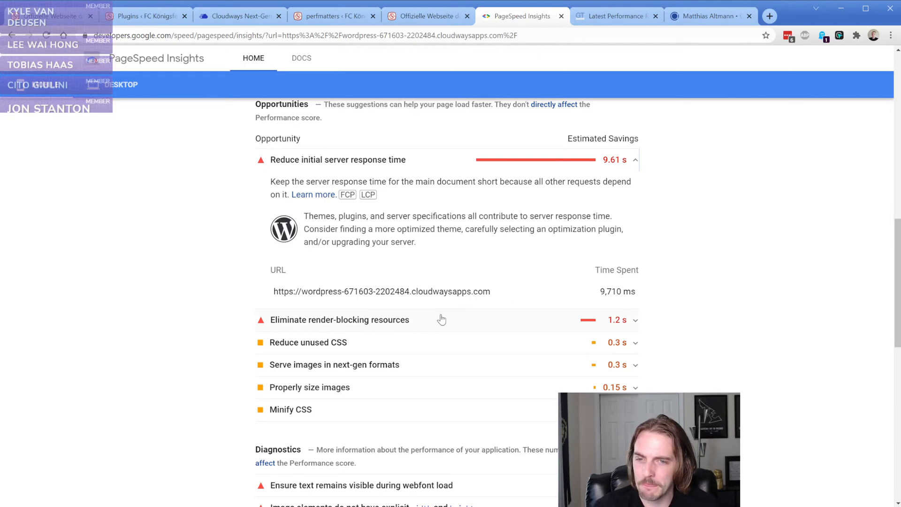
- Expand the "Eliminate render-blocking resources" opportunity, check the files it lists, and collapse it again
{"action": "left_click", "coordinate": [382, 328]}
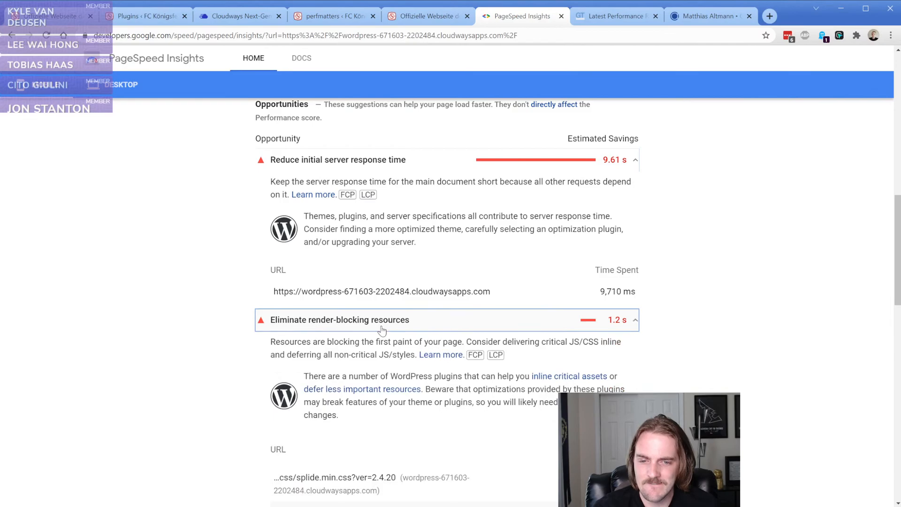
{"action": "scroll", "coordinate": [231, 343], "scroll_direction": "down", "scroll_amount": 1}
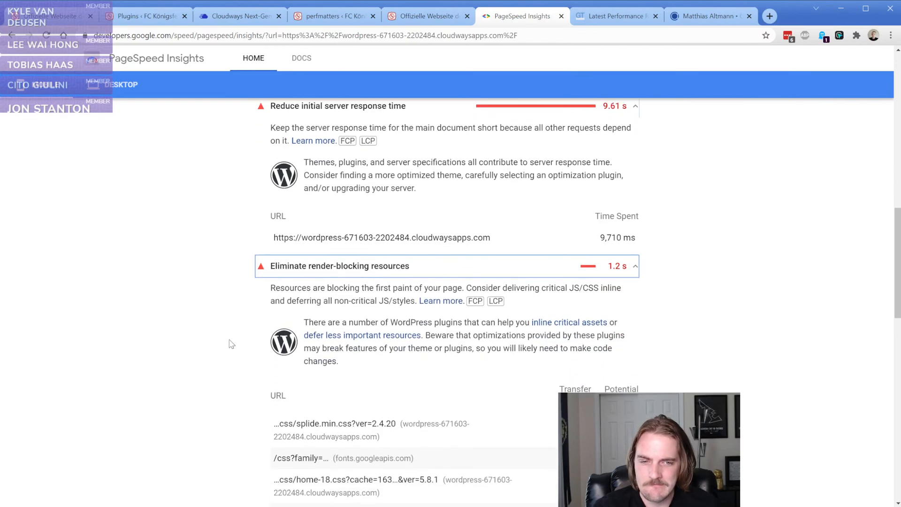
{"action": "left_click", "coordinate": [448, 273]}
{"action": "scroll", "coordinate": [227, 279], "scroll_direction": "up", "scroll_amount": 1}
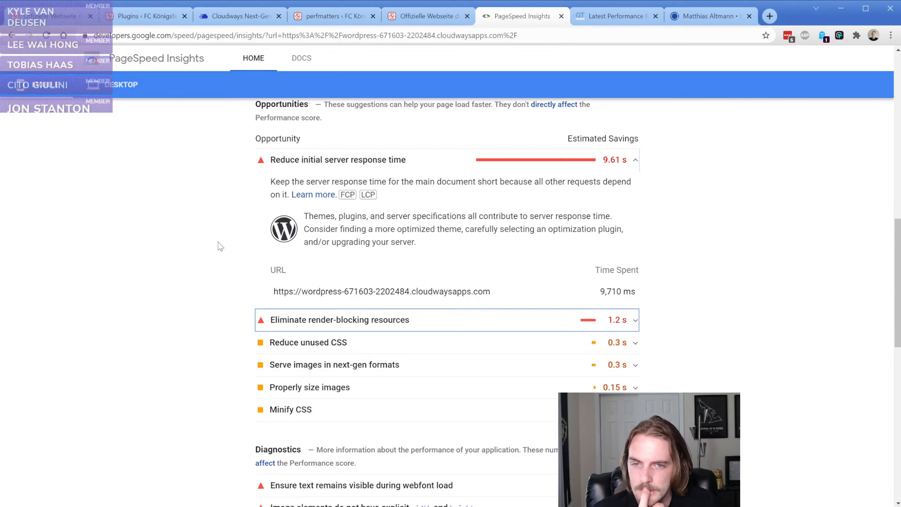
{"action": "scroll", "coordinate": [218, 247], "scroll_direction": "up", "scroll_amount": 15}
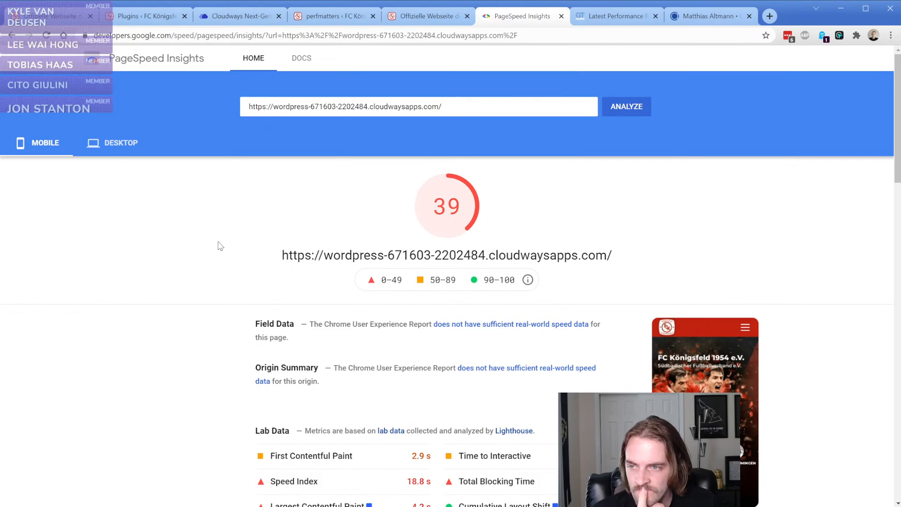
- Open the Perfmatters Script Manager for the site's homepage and review the plugin and Misc scripts it loads
{"action": "left_click", "coordinate": [420, 18]}
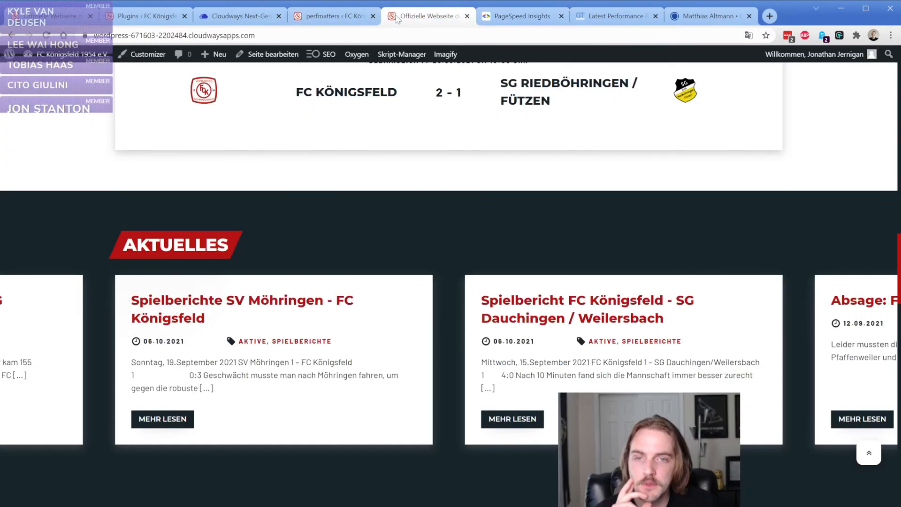
{"action": "left_click", "coordinate": [392, 55]}
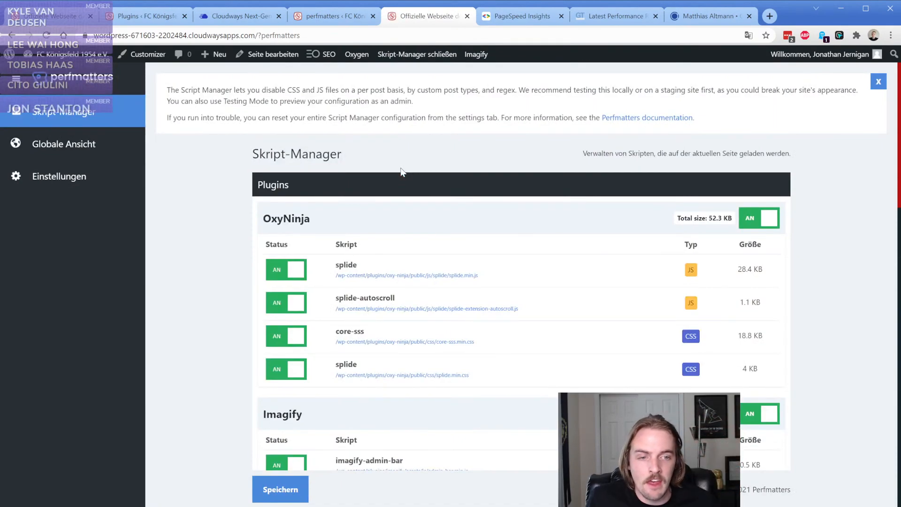
{"action": "scroll", "coordinate": [237, 257], "scroll_direction": "down", "scroll_amount": 5}
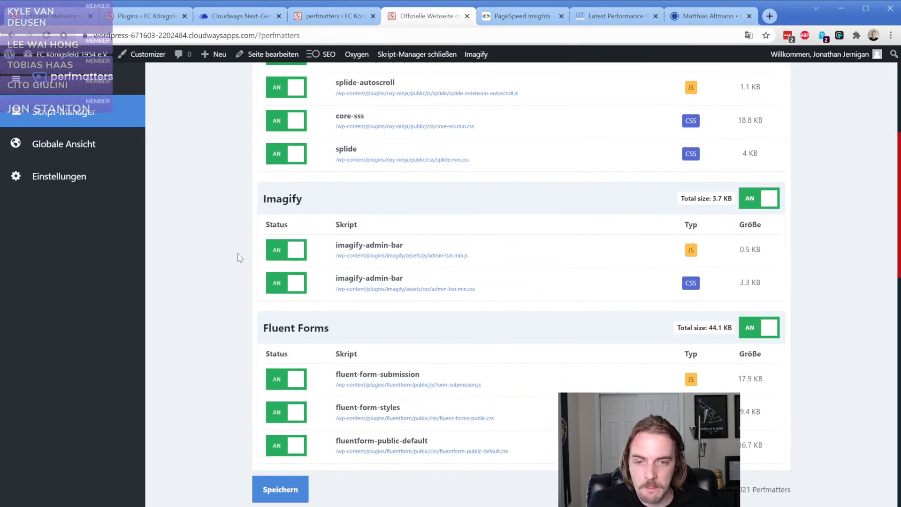
{"action": "scroll", "coordinate": [238, 257], "scroll_direction": "down", "scroll_amount": 3}
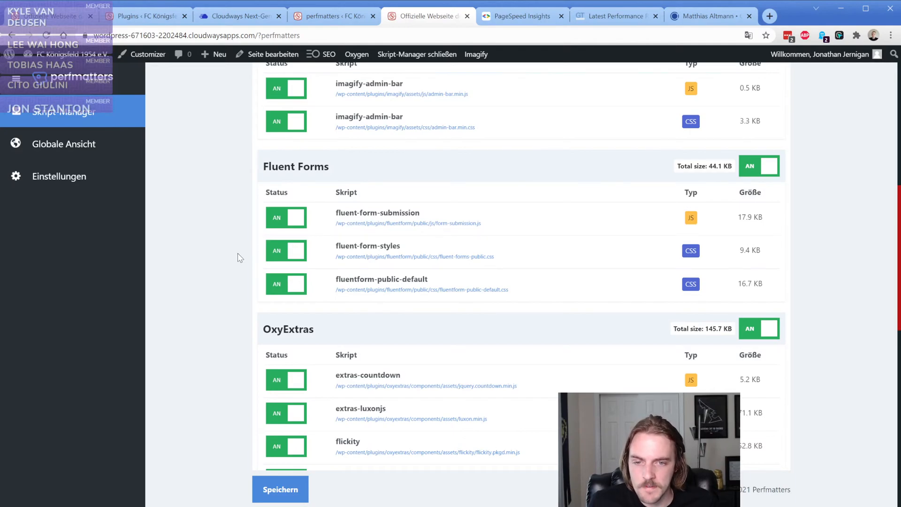
{"action": "scroll", "coordinate": [240, 257], "scroll_direction": "down", "scroll_amount": 6}
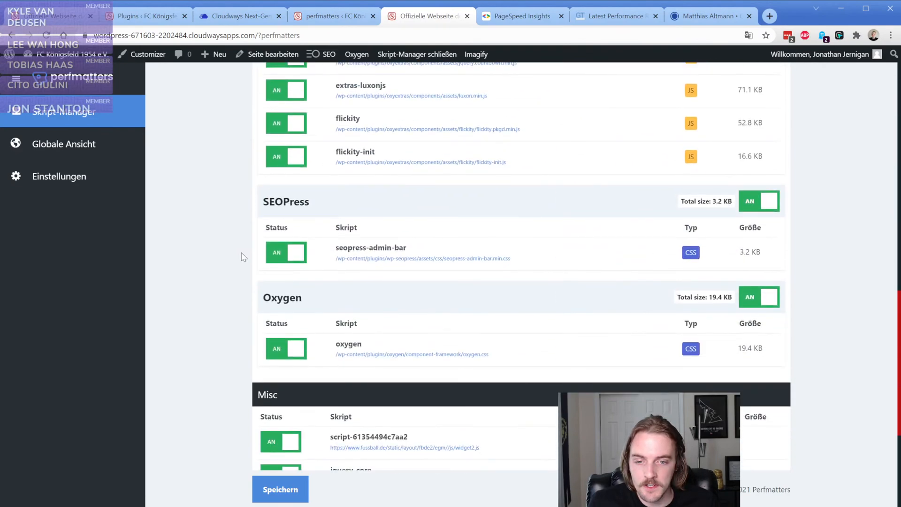
{"action": "scroll", "coordinate": [242, 258], "scroll_direction": "down", "scroll_amount": 4}
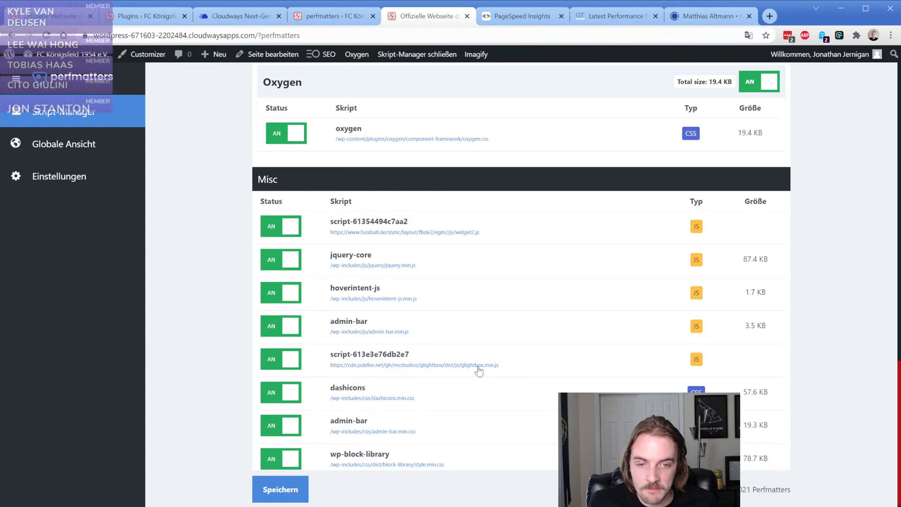
{"action": "scroll", "coordinate": [507, 368], "scroll_direction": "down", "scroll_amount": 1}
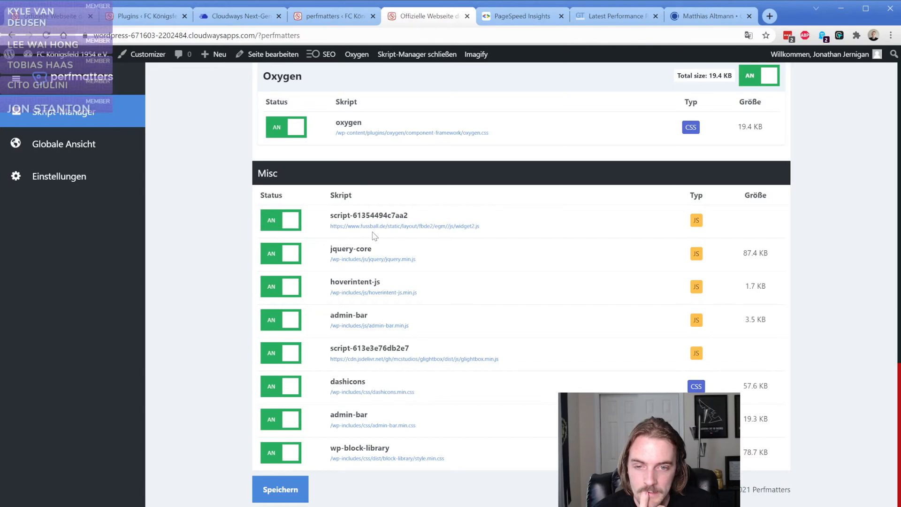
- Switch off the glightbox.min.js and fussball.de widget2.js scripts under Misc and try to save the configuration
{"action": "left_click", "coordinate": [294, 357]}
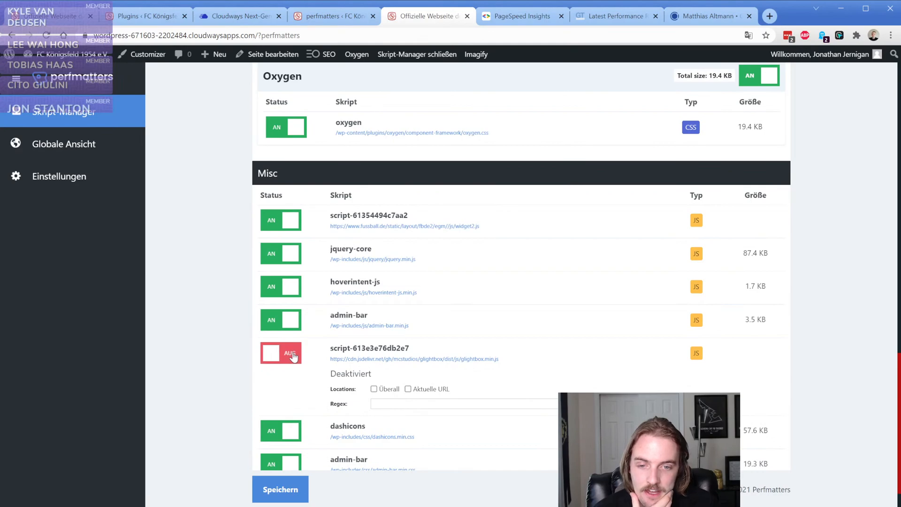
{"action": "left_click", "coordinate": [291, 226]}
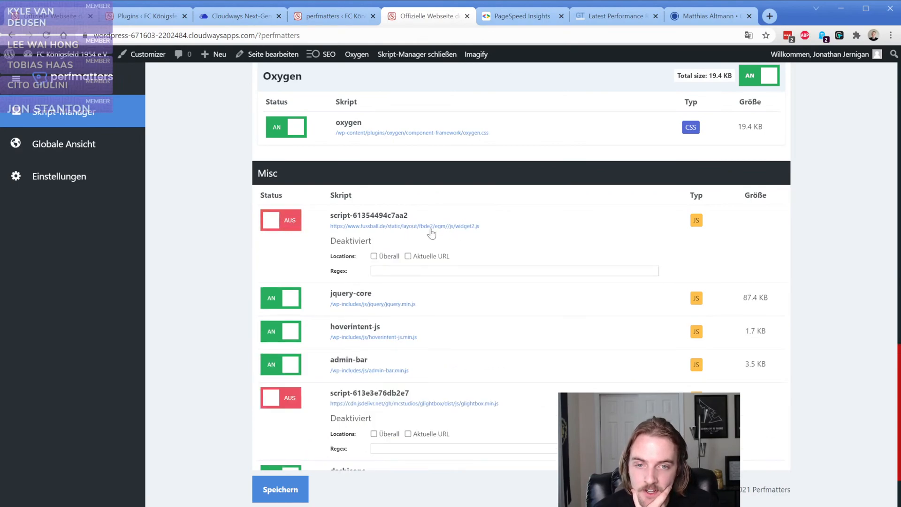
{"action": "scroll", "coordinate": [227, 312], "scroll_direction": "down", "scroll_amount": 2}
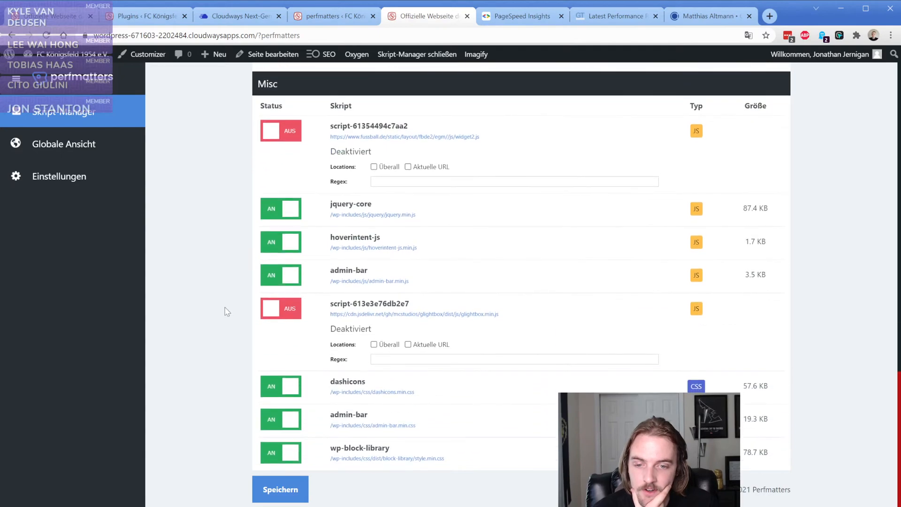
{"action": "left_click", "coordinate": [285, 495]}
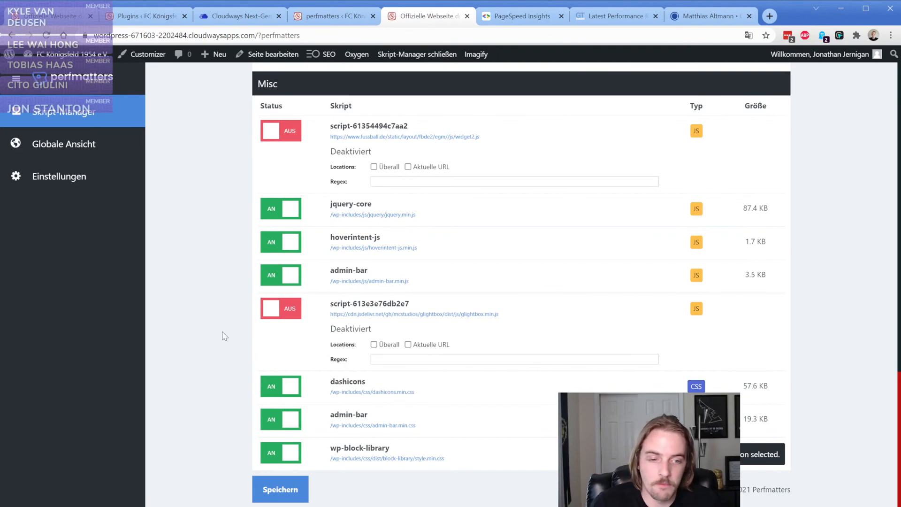
- Set the deactivation location to Überall for both the fussball.de widget2.js and glightbox.min.js scripts
{"action": "left_click", "coordinate": [374, 167]}
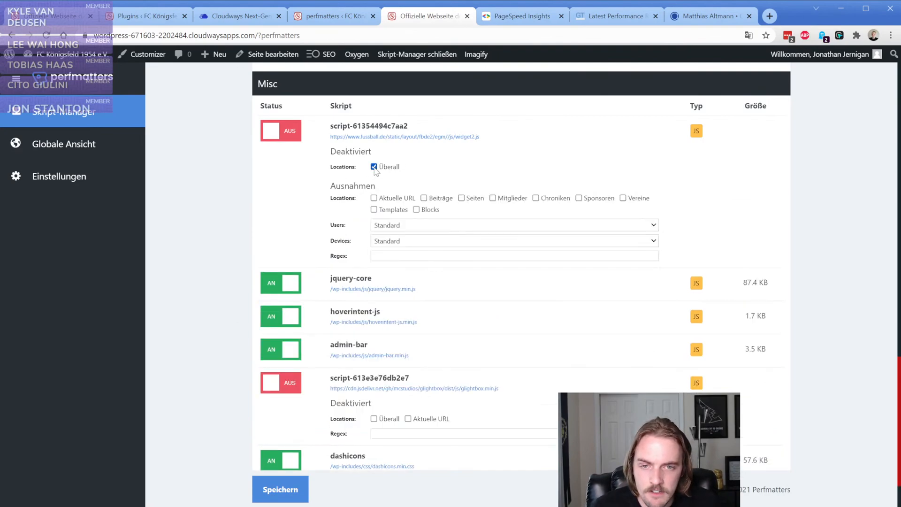
{"action": "left_click_drag", "start_coordinate": [375, 172], "coordinate": [389, 173]}
{"action": "key", "text": "ctrl+c"}
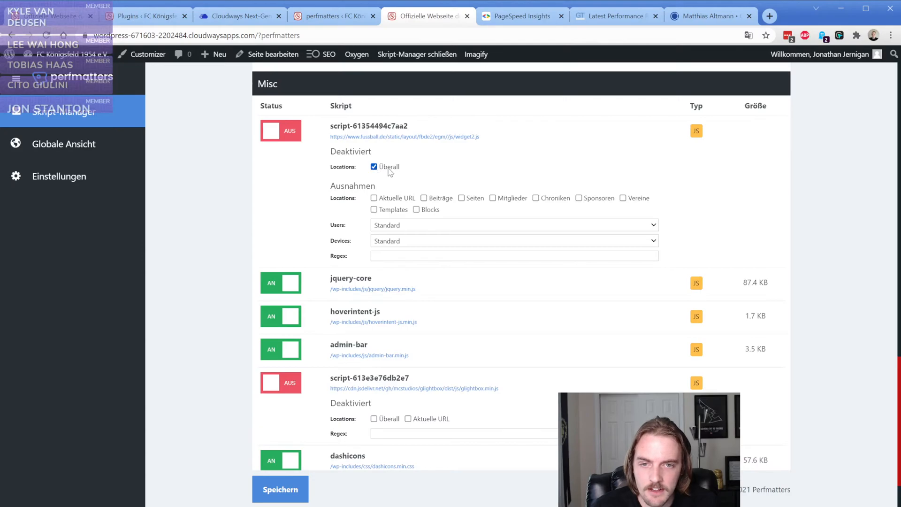
{"action": "left_click", "coordinate": [222, 211]}
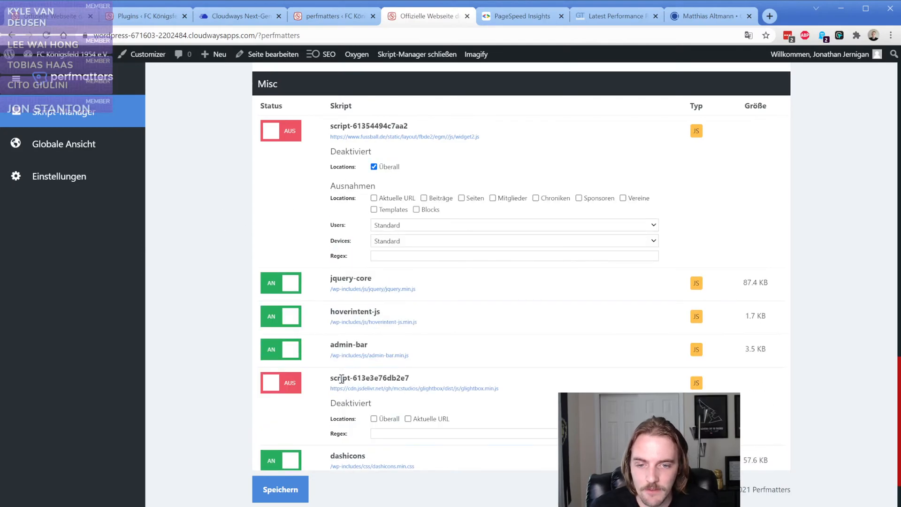
{"action": "left_click", "coordinate": [374, 419]}
{"action": "scroll", "coordinate": [222, 365], "scroll_direction": "down", "scroll_amount": 1}
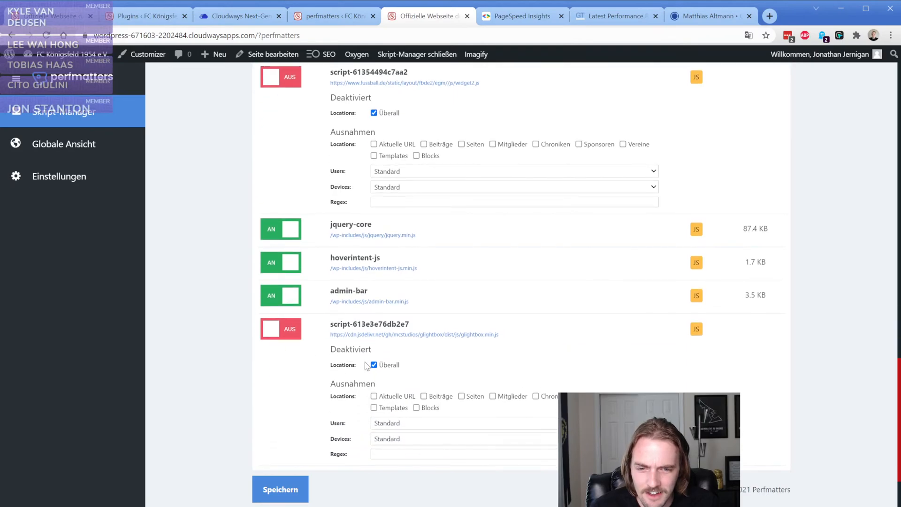
- Look up the German location label "Überall" in Google Translate, translating it from German to English
{"action": "left_click_drag", "start_coordinate": [405, 366], "coordinate": [393, 369]}
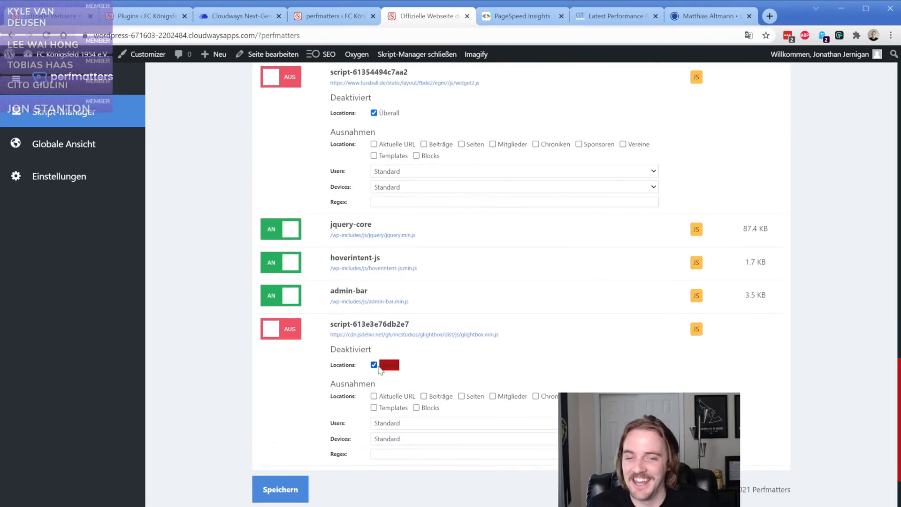
{"action": "key", "text": "ctrl+t"}
{"action": "type", "text": "tra"}
{"action": "key", "text": "Return"}
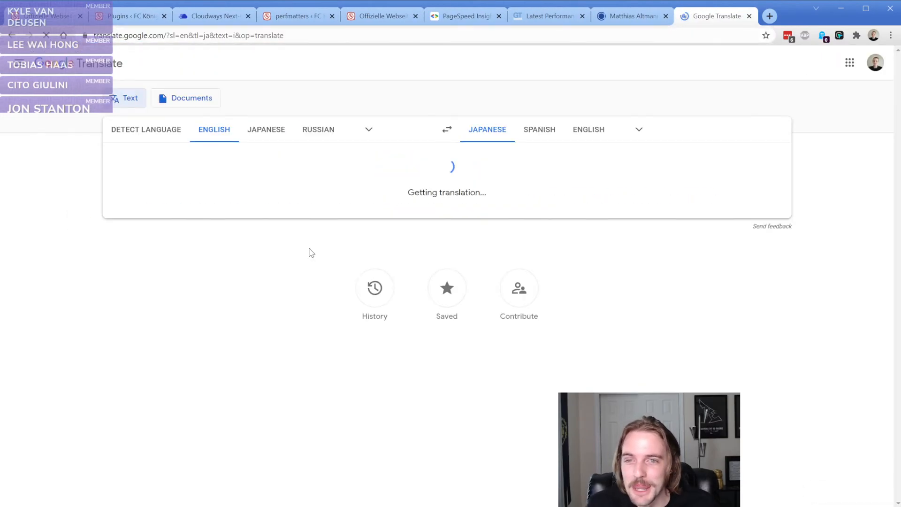
{"action": "left_click", "coordinate": [369, 129]}
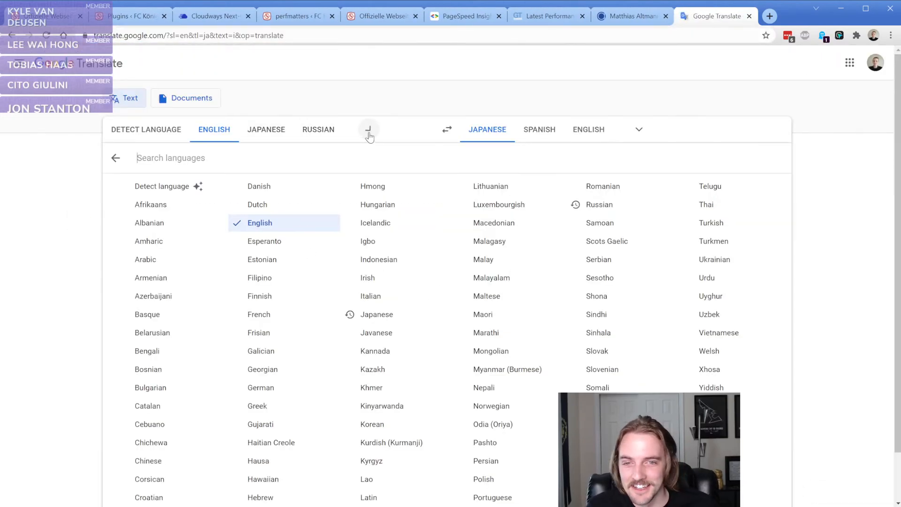
{"action": "type", "text": "ger"}
{"action": "left_click", "coordinate": [192, 194]}
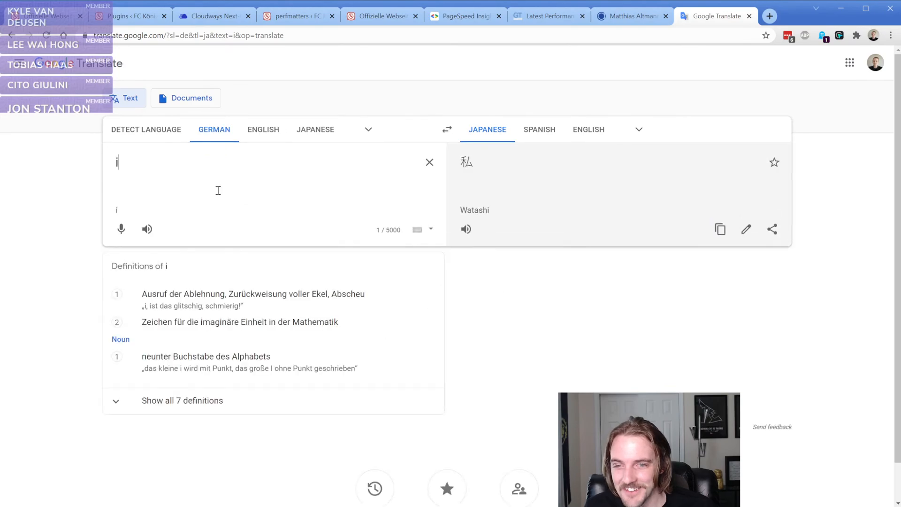
{"action": "key", "text": "ctrl+a"}
{"action": "key", "text": "ctrl+v"}
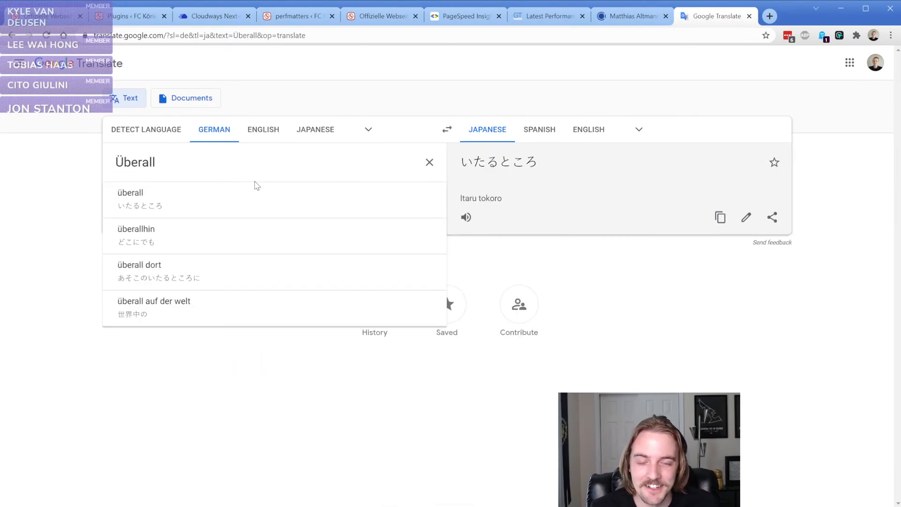
{"action": "left_click", "coordinate": [582, 136]}
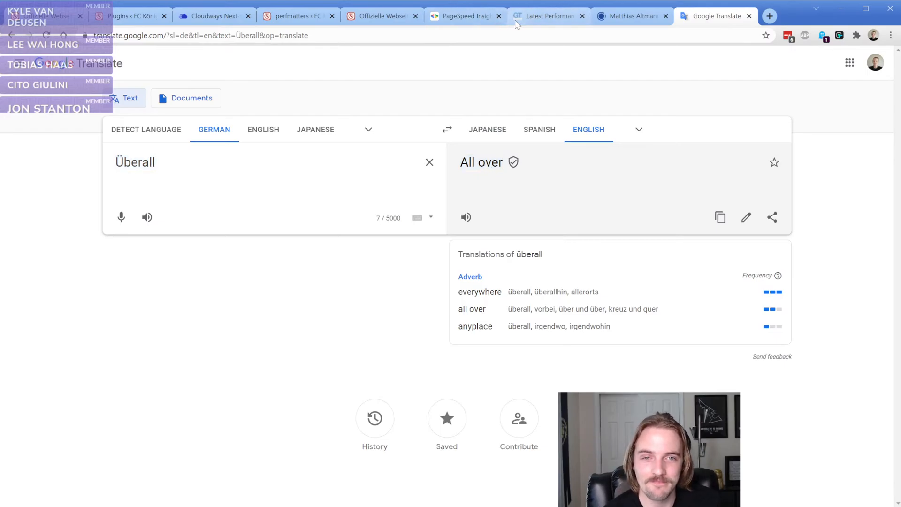
- Return to the Perfmatters Script Manager and save the site-wide deactivation of widget2.js and glightbox.min.js
{"action": "left_click", "coordinate": [382, 16]}
{"action": "left_click", "coordinate": [196, 287]}
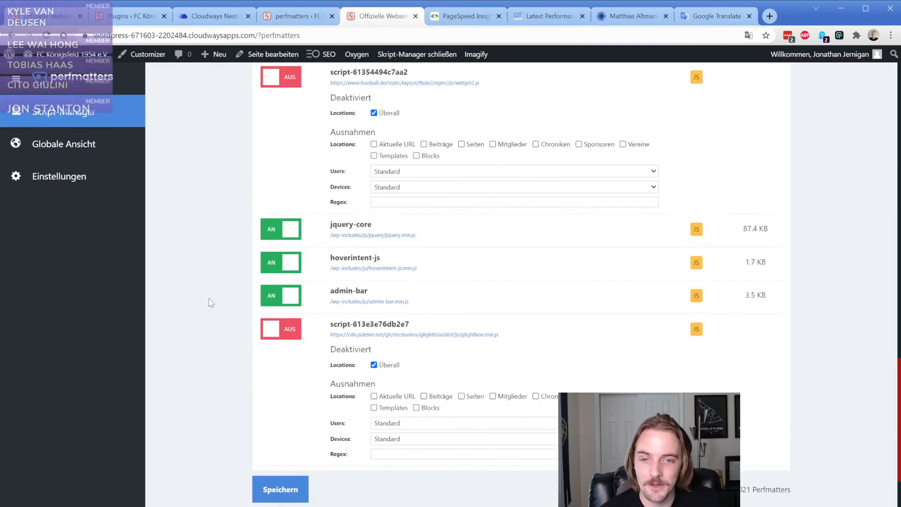
{"action": "left_click", "coordinate": [282, 494]}
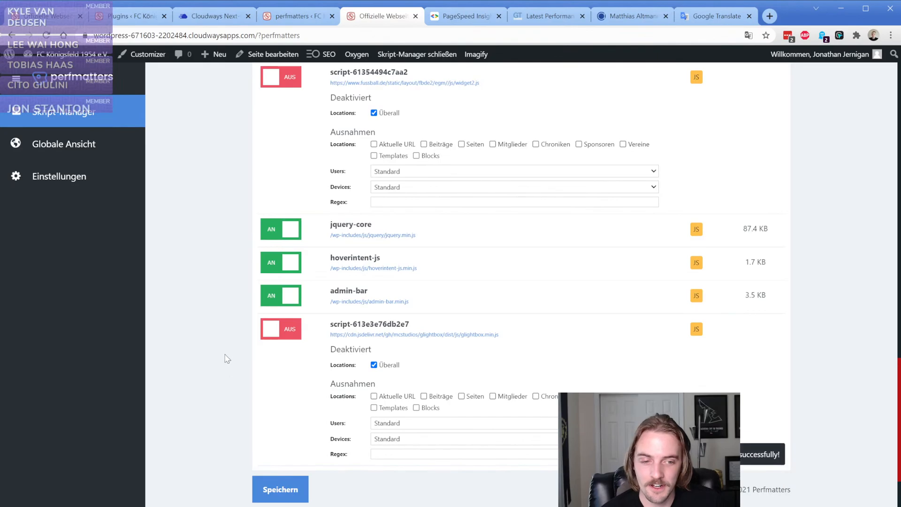
- Open the site's homepage in a new tab from the WordPress admin and close the Google Translate tab and the one beside it
{"action": "left_click", "coordinate": [296, 16]}
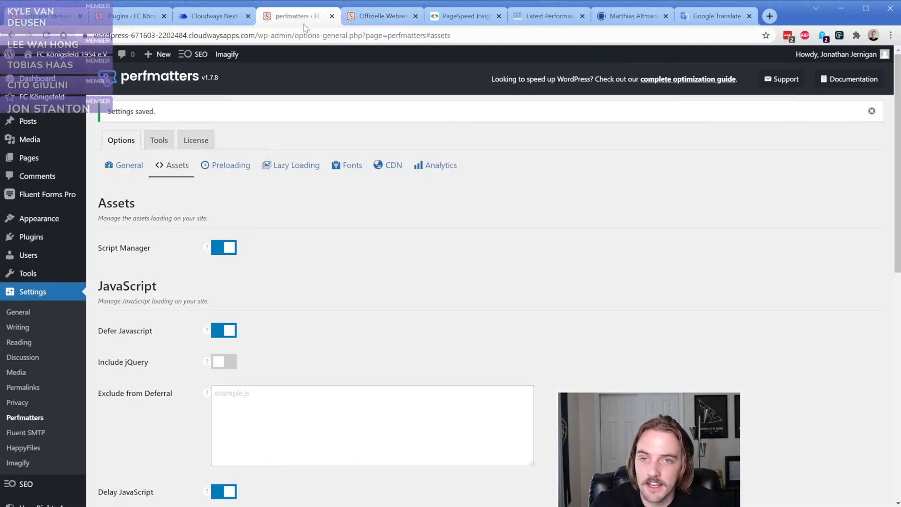
{"action": "middle_click", "coordinate": [37, 72]}
{"action": "left_click", "coordinate": [332, 15]}
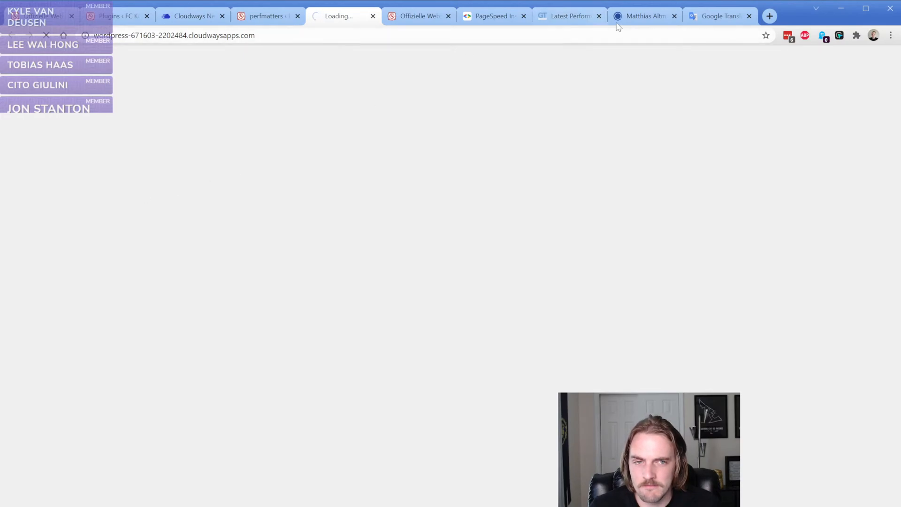
{"action": "left_click", "coordinate": [674, 16]}
{"action": "left_click", "coordinate": [674, 16]}
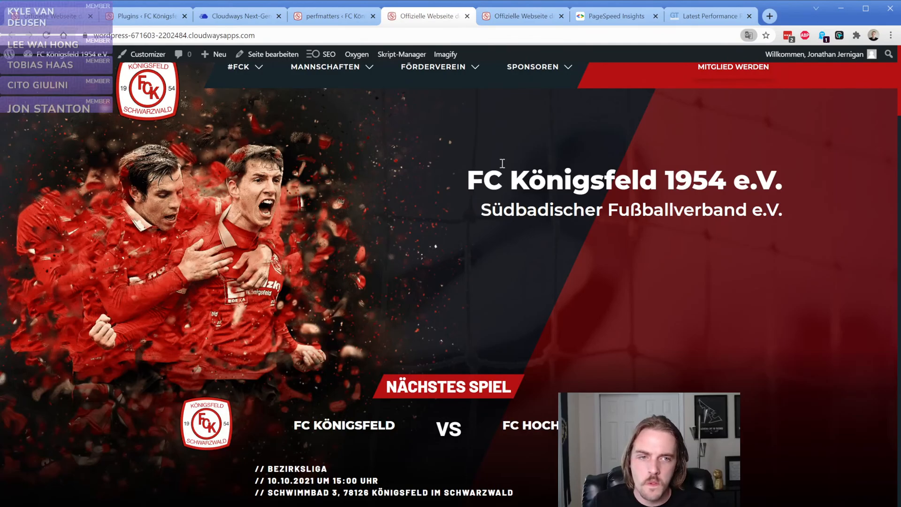
- Look through the whole homepage down to the footer to check how its sections display with the scripts disabled
{"action": "scroll", "coordinate": [324, 282], "scroll_direction": "down", "scroll_amount": 10}
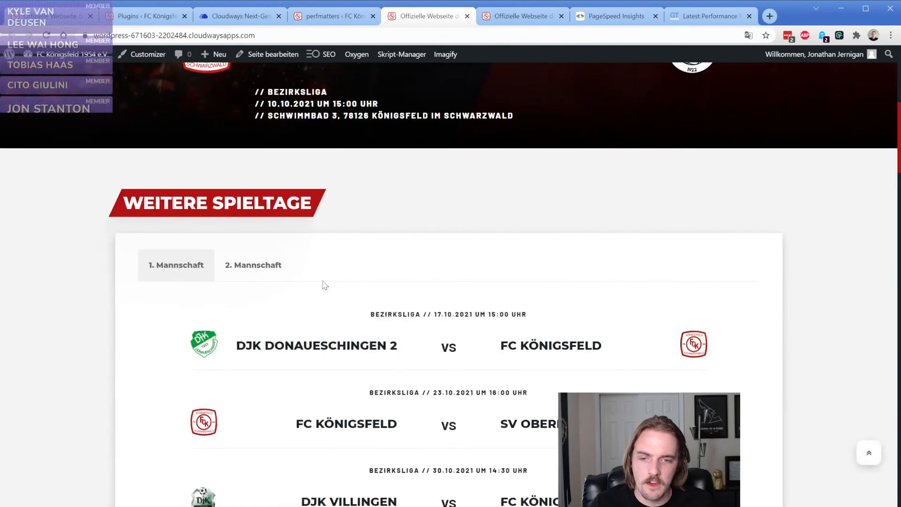
{"action": "scroll", "coordinate": [325, 285], "scroll_direction": "down", "scroll_amount": 15}
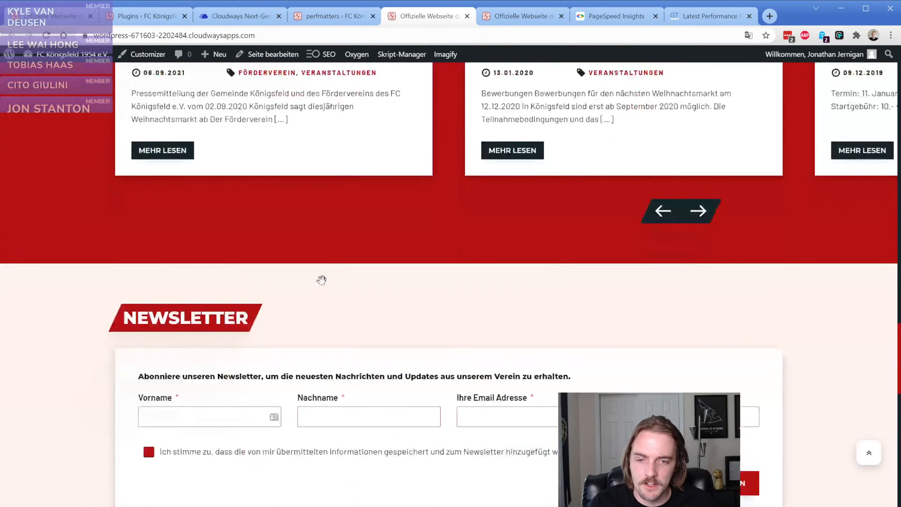
{"action": "scroll", "coordinate": [368, 349], "scroll_direction": "down", "scroll_amount": 10}
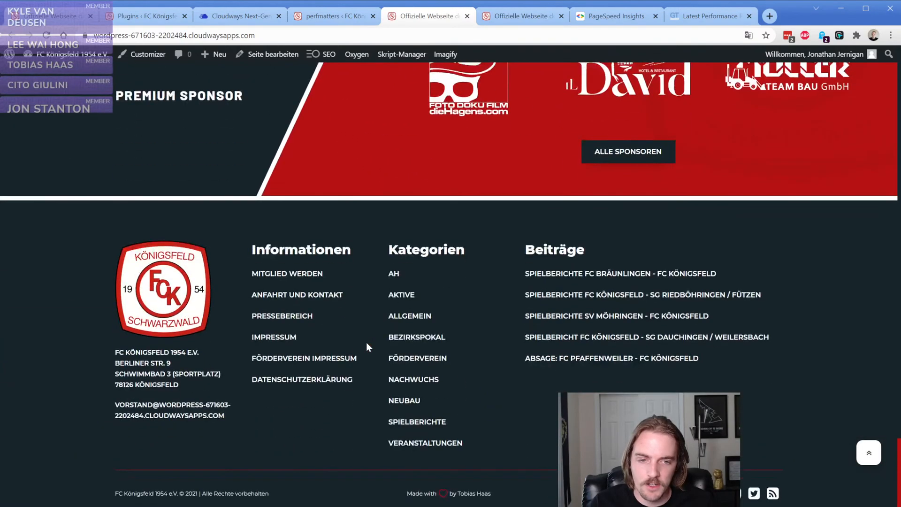
{"action": "key", "text": "Home"}
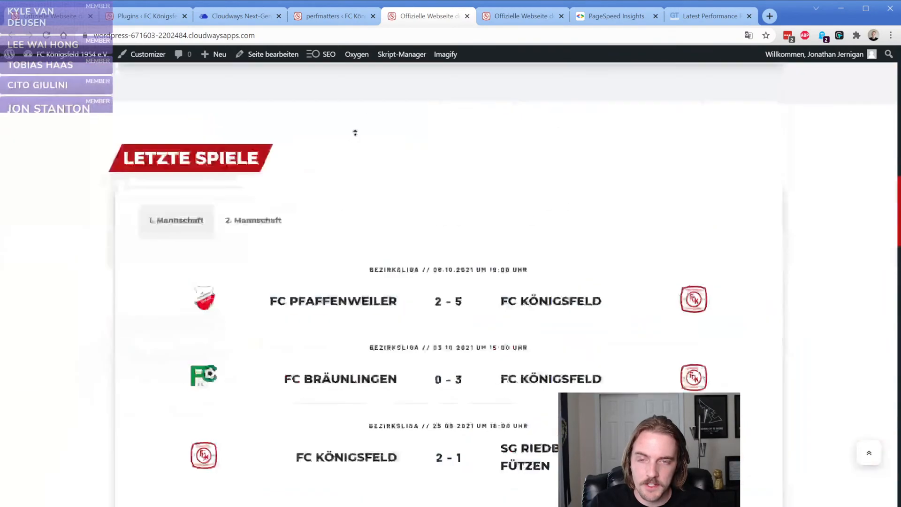
- Record the network activity of a homepage reload in the browser's developer tools
{"action": "key", "text": "ctrl+shift+i"}
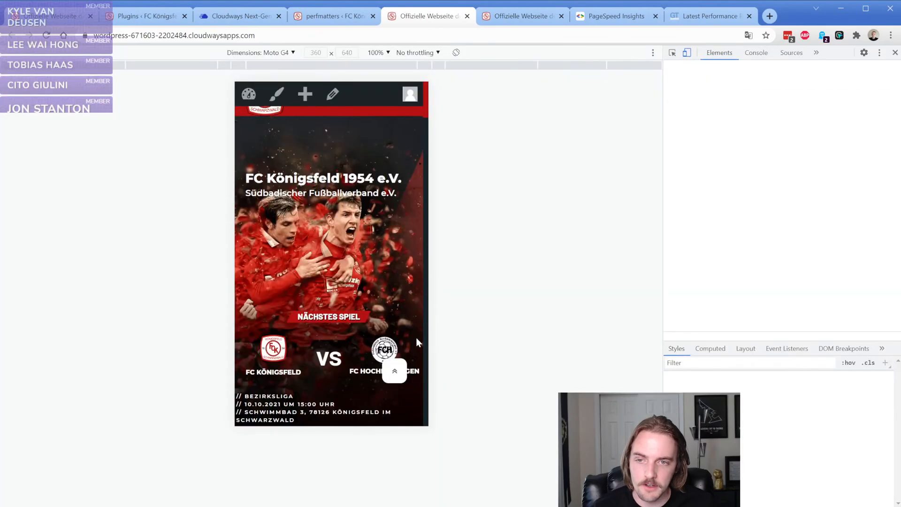
{"action": "left_click", "coordinate": [819, 53]}
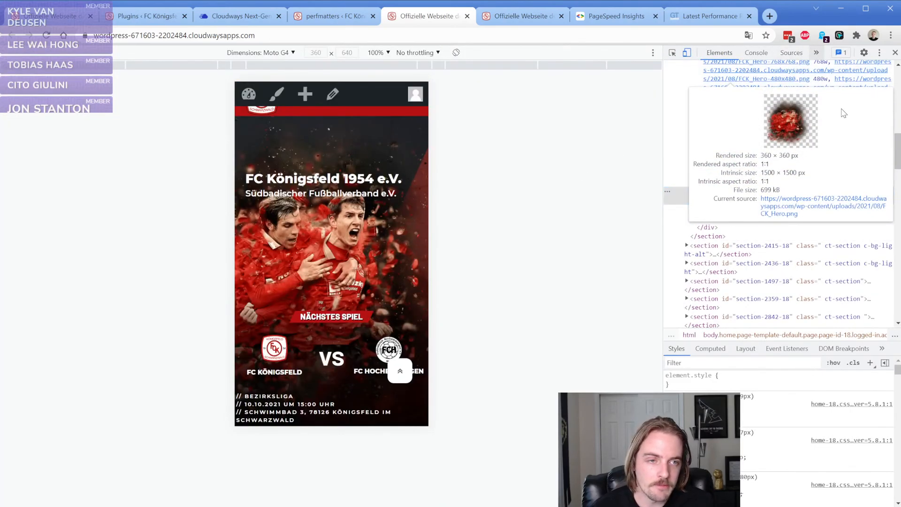
{"action": "left_click", "coordinate": [843, 71]}
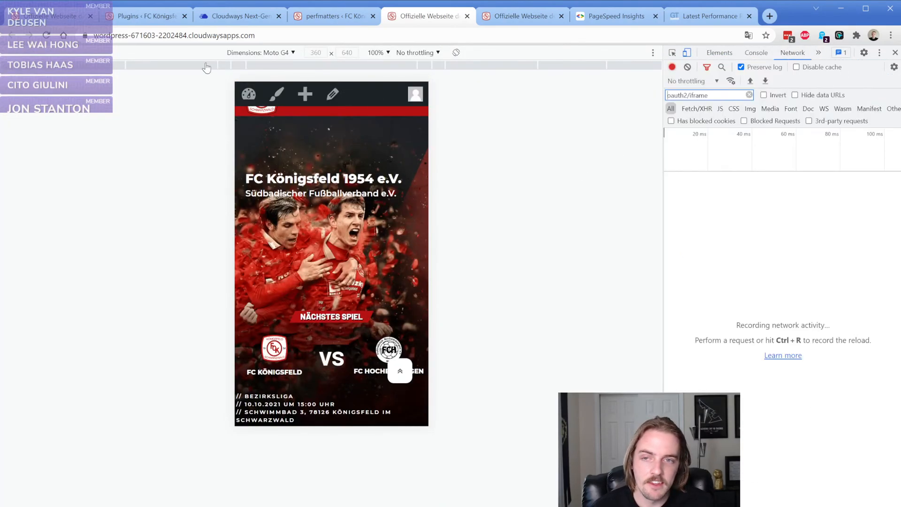
{"action": "left_click", "coordinate": [46, 35]}
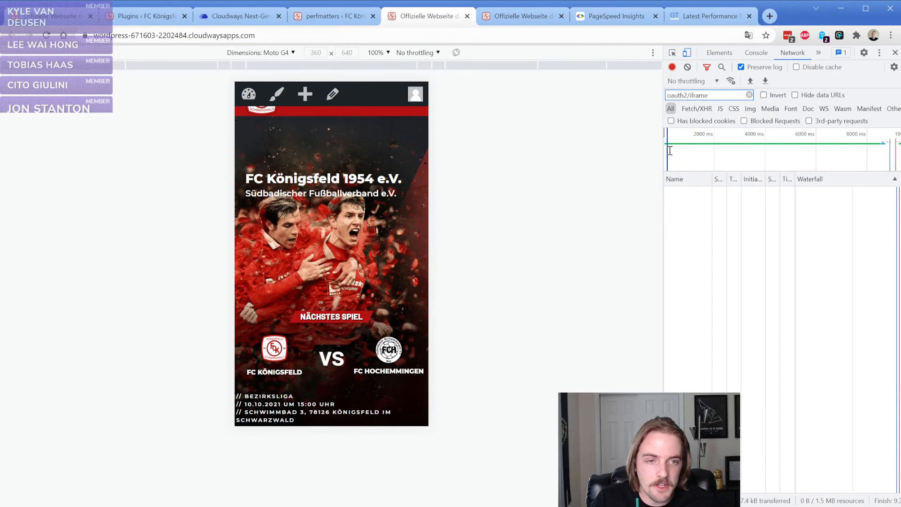
- Clear the oauth2/iframe network filter and inspect the headers of the homepage document request in the early part of the timeline
{"action": "left_click", "coordinate": [671, 147]}
{"action": "left_click_drag", "start_coordinate": [671, 145], "coordinate": [691, 151]}
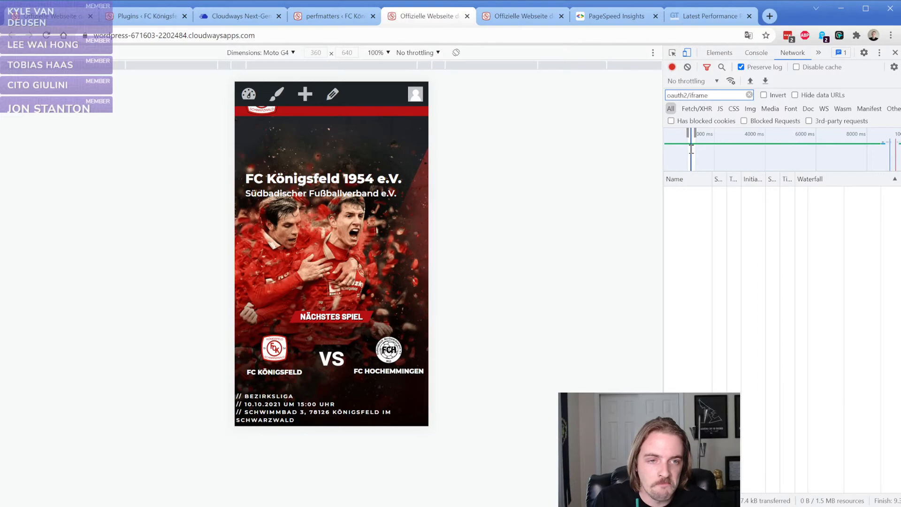
{"action": "left_click", "coordinate": [749, 95]}
{"action": "left_click", "coordinate": [698, 197]}
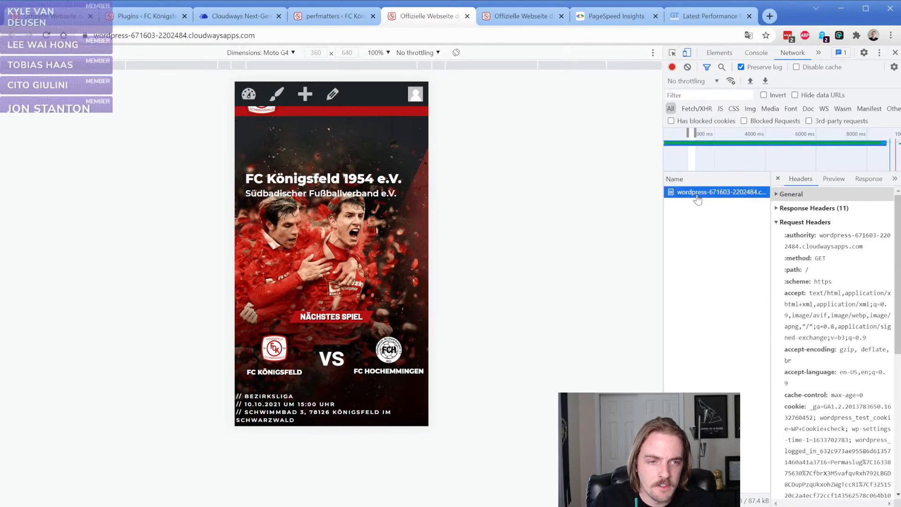
{"action": "left_click", "coordinate": [777, 210]}
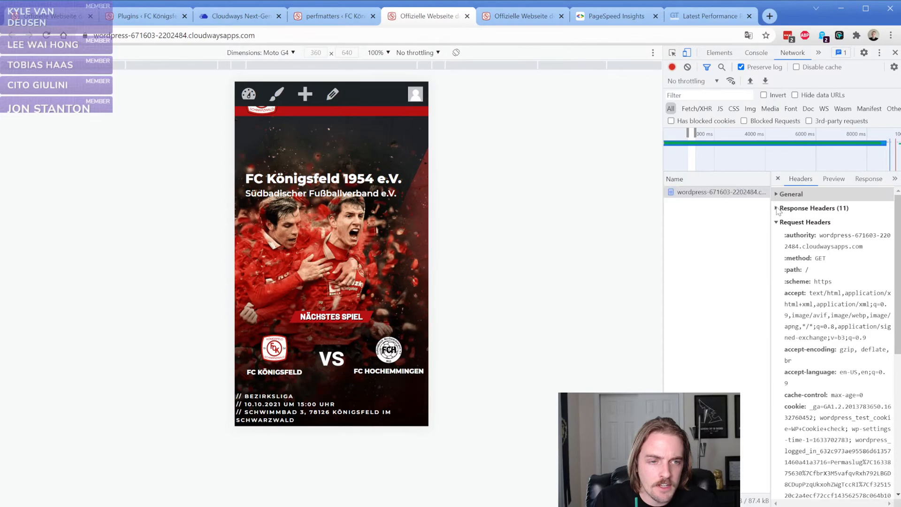
{"action": "left_click", "coordinate": [777, 209]}
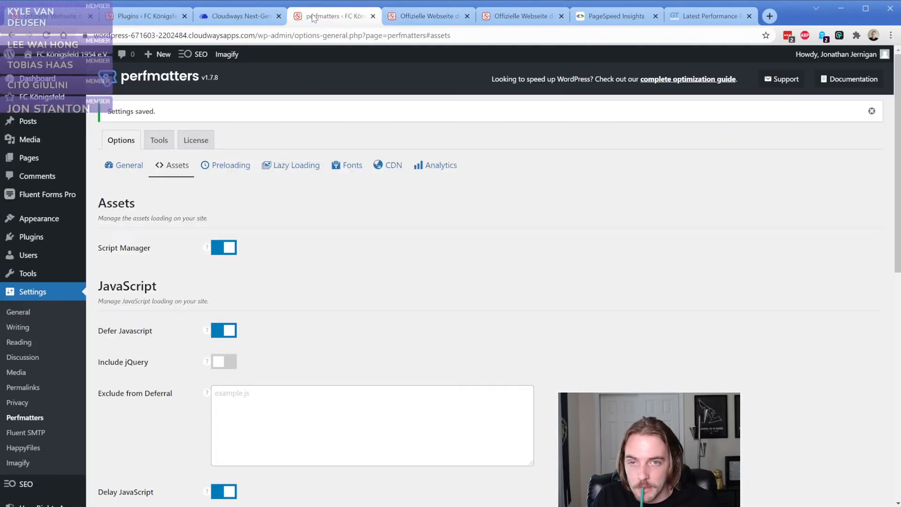
- Review the installed WordPress plugins and bulk-deactivate Fluent Forms, Fluent Forms Pro Add On Pack and FluentSMTP
{"action": "left_click", "coordinate": [313, 16]}
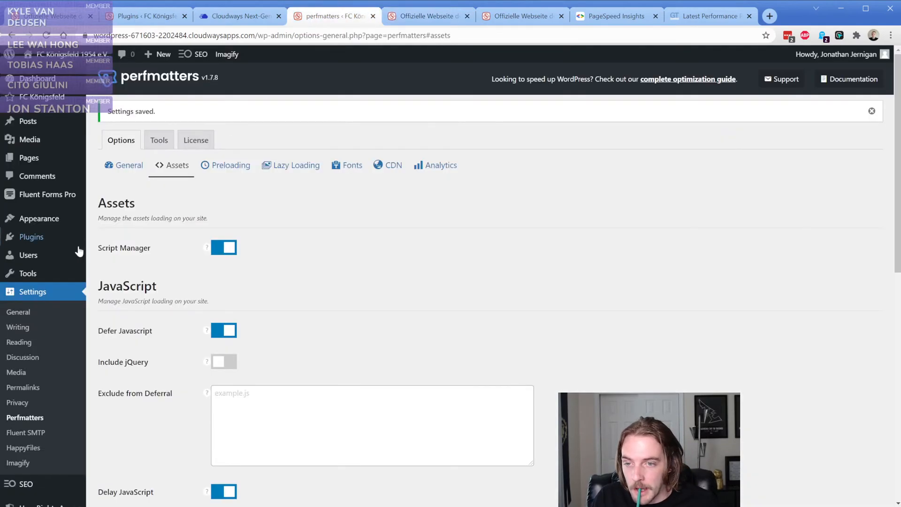
{"action": "left_click", "coordinate": [38, 242]}
{"action": "scroll", "coordinate": [244, 323], "scroll_direction": "down", "scroll_amount": 3}
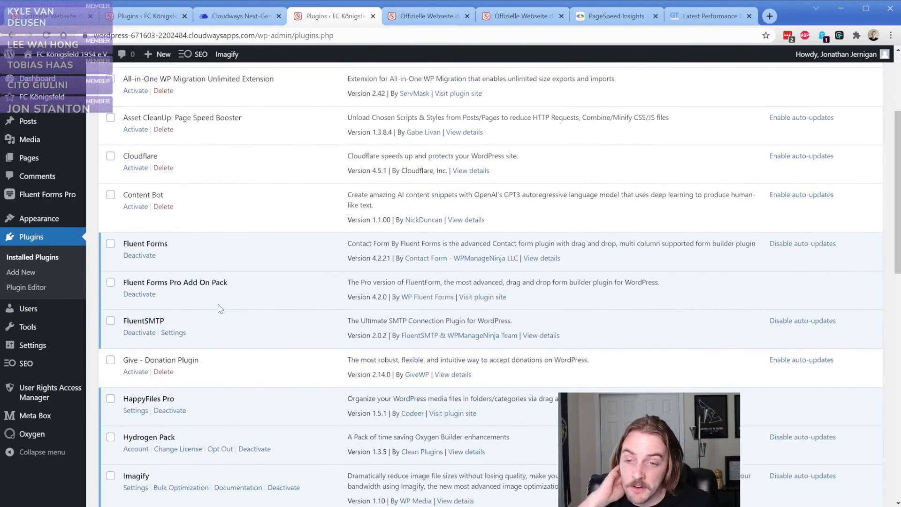
{"action": "scroll", "coordinate": [214, 300], "scroll_direction": "down", "scroll_amount": 5}
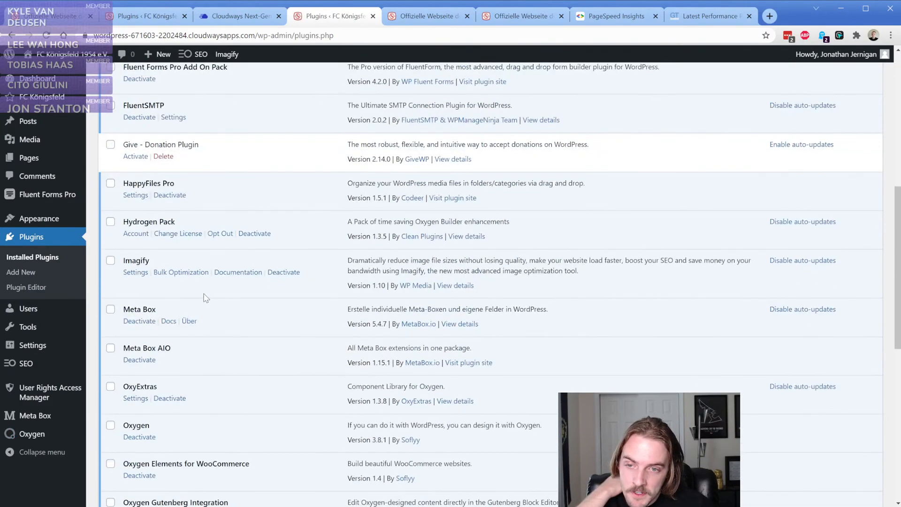
{"action": "scroll", "coordinate": [148, 270], "scroll_direction": "up", "scroll_amount": 9}
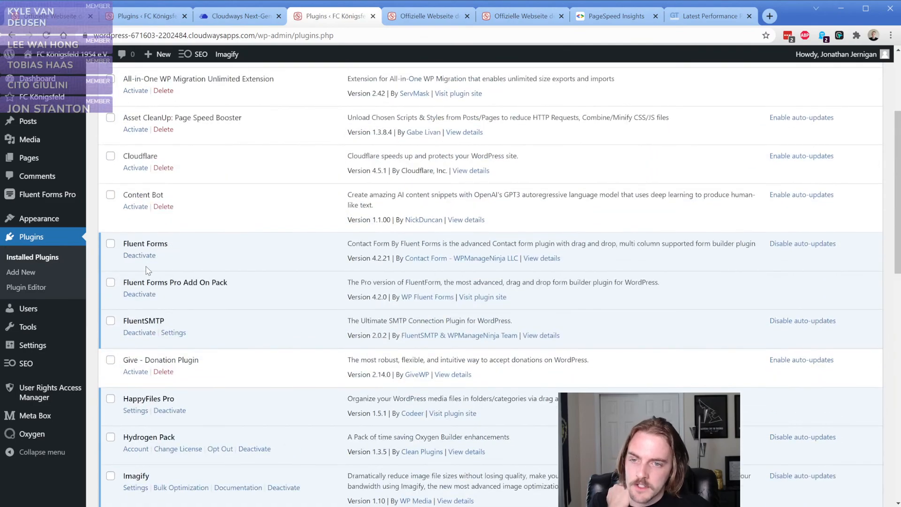
{"action": "scroll", "coordinate": [148, 270], "scroll_direction": "down", "scroll_amount": 3}
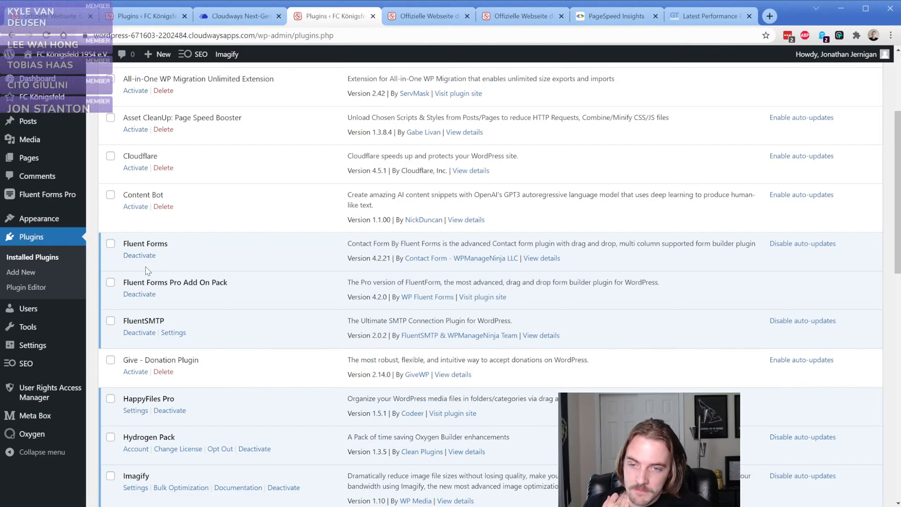
{"action": "left_click", "coordinate": [110, 321]}
{"action": "left_click", "coordinate": [111, 282]}
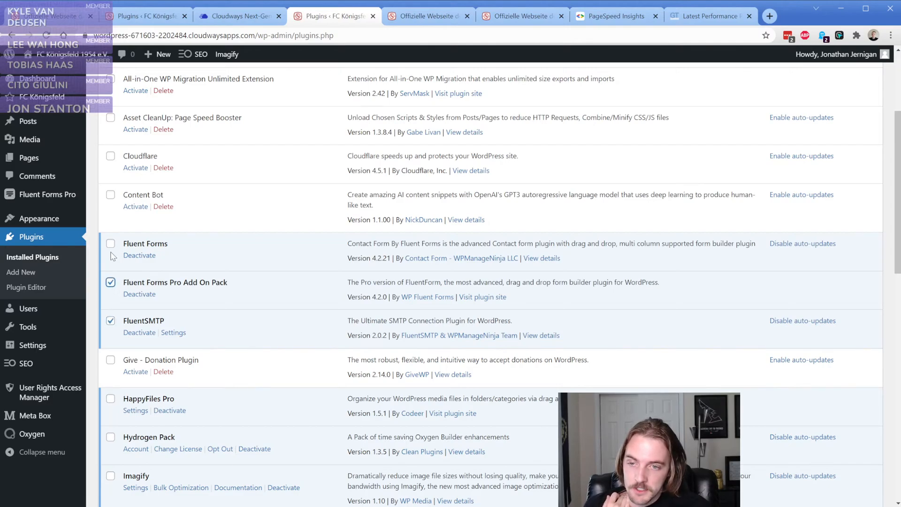
{"action": "left_click", "coordinate": [111, 244]}
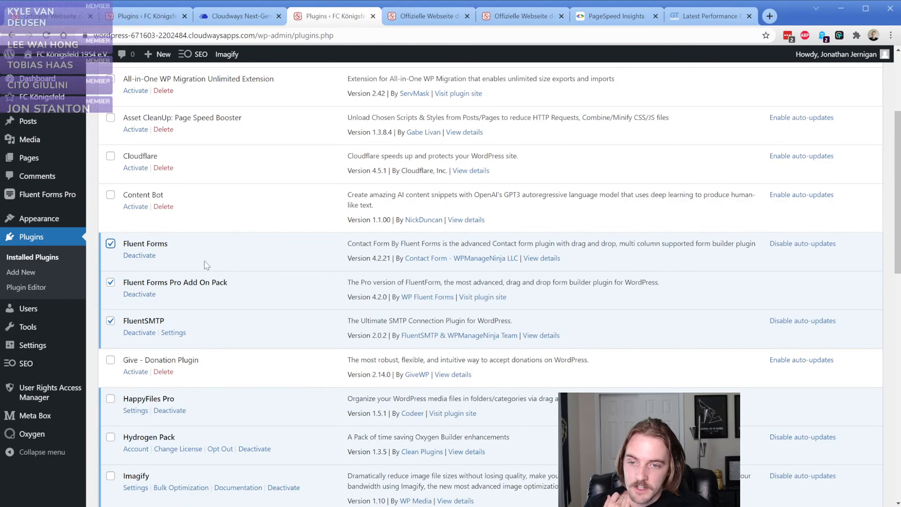
{"action": "scroll", "coordinate": [206, 265], "scroll_direction": "up", "scroll_amount": 3}
{"action": "left_click", "coordinate": [155, 121]}
{"action": "left_click", "coordinate": [154, 156]}
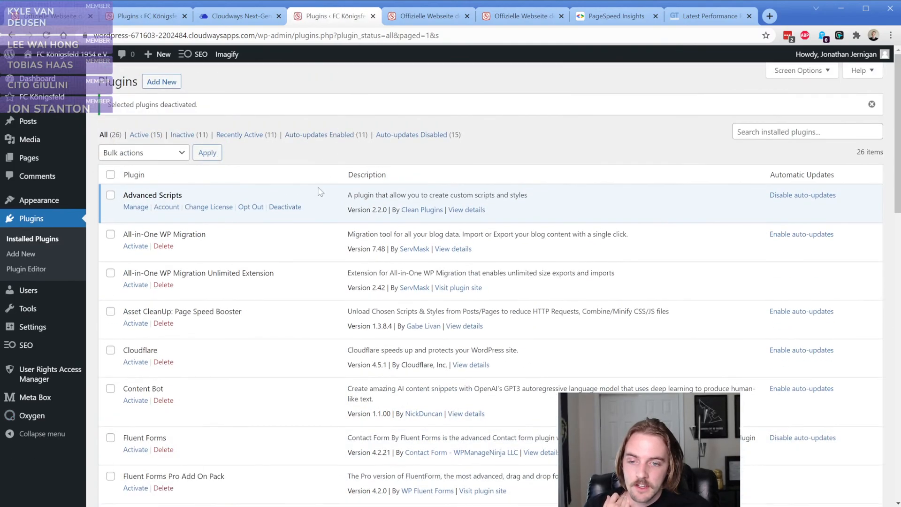
- Close the developer tools on the homepage and reload it to recheck the server response with the Fluent plugins deactivated
{"action": "scroll", "coordinate": [318, 191], "scroll_direction": "down", "scroll_amount": 2}
{"action": "left_click", "coordinate": [422, 17]}
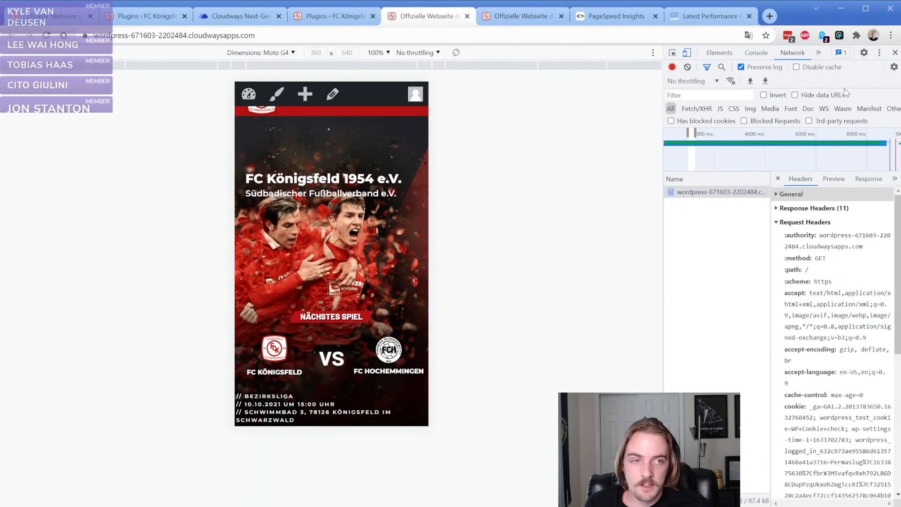
{"action": "left_click", "coordinate": [894, 52]}
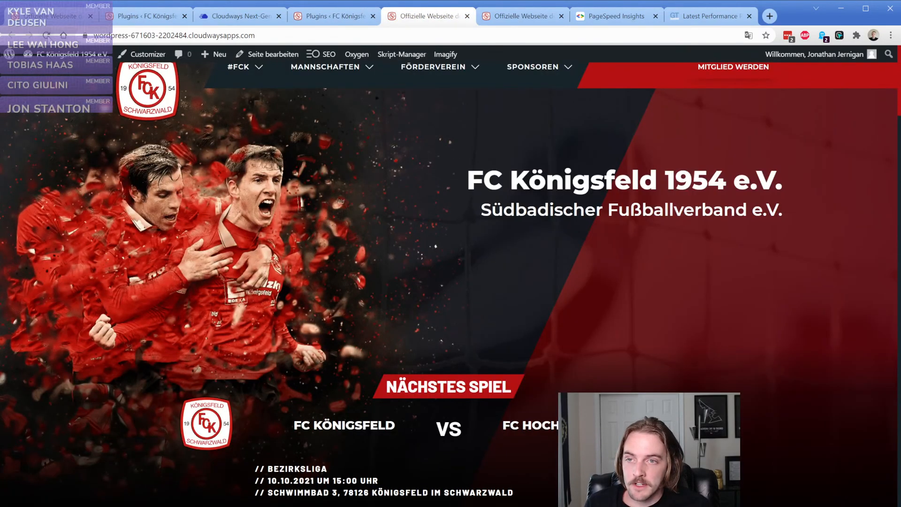
{"action": "key", "text": "ctrl+r"}
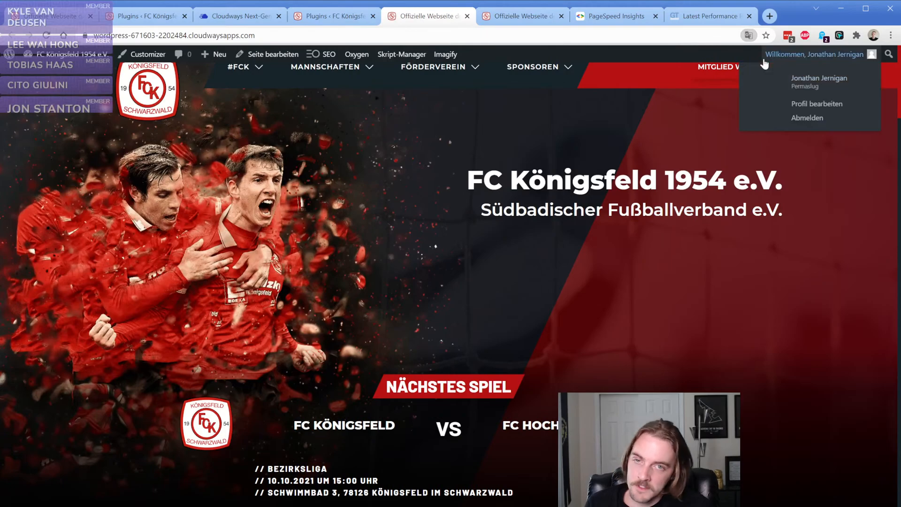
- Deactivate the HappyFiles Pro plugin and recheck the homepage
{"action": "left_click", "coordinate": [309, 15]}
{"action": "scroll", "coordinate": [212, 199], "scroll_direction": "down", "scroll_amount": 10}
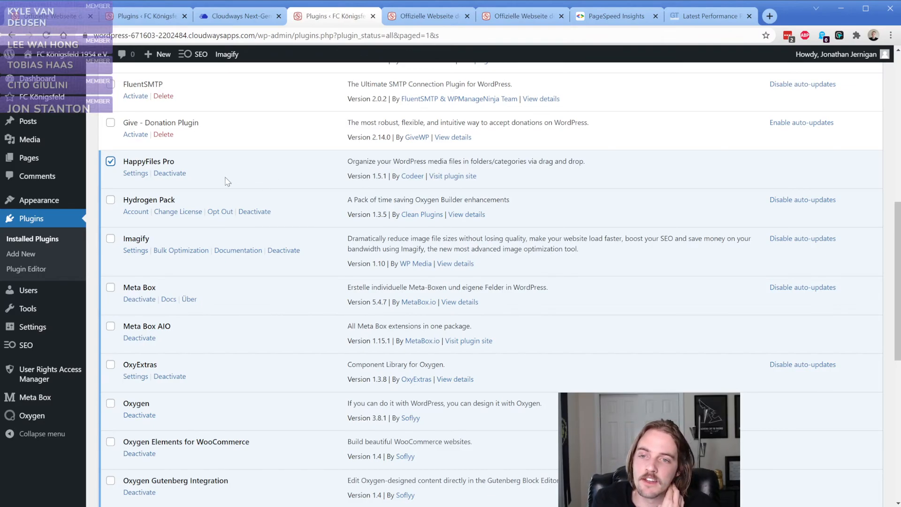
{"action": "left_click", "coordinate": [168, 177]}
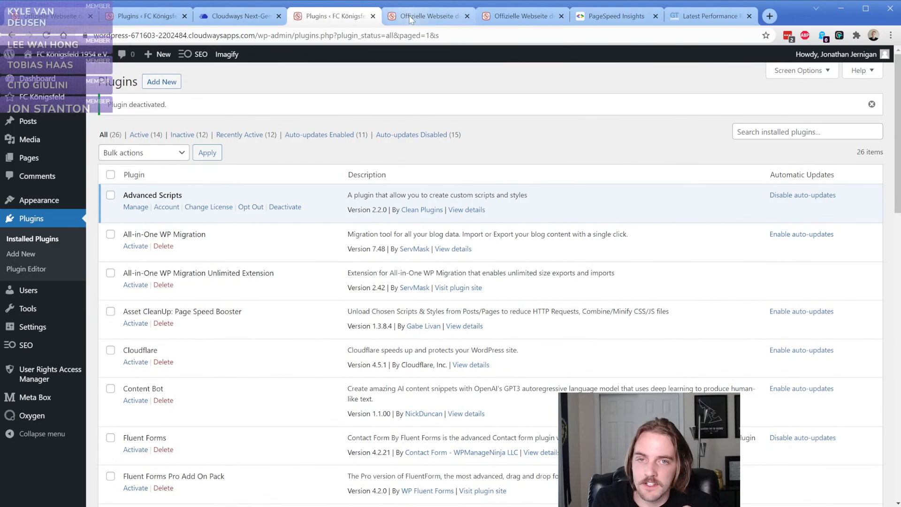
{"action": "left_click", "coordinate": [414, 18]}
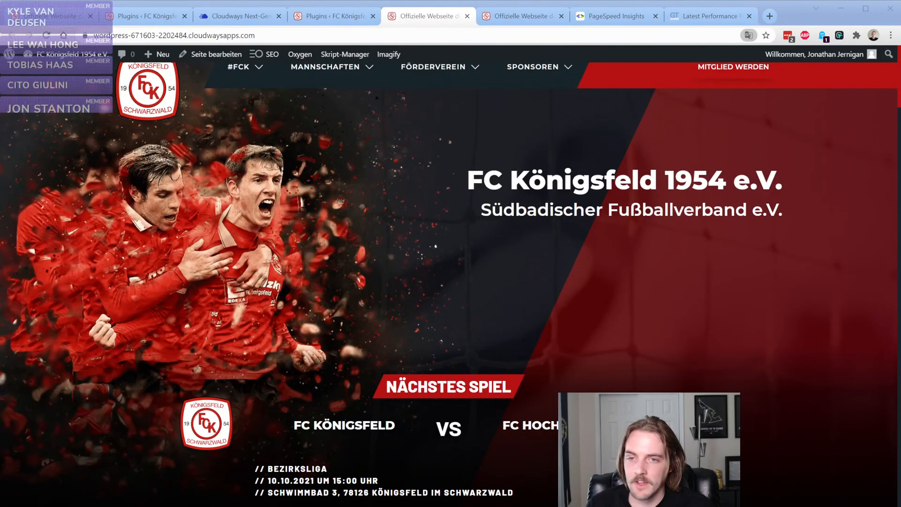
- Deactivate the Hydrogen Pack plugin, skipping its feedback survey
{"action": "left_click", "coordinate": [335, 16]}
{"action": "scroll", "coordinate": [215, 300], "scroll_direction": "down", "scroll_amount": 5}
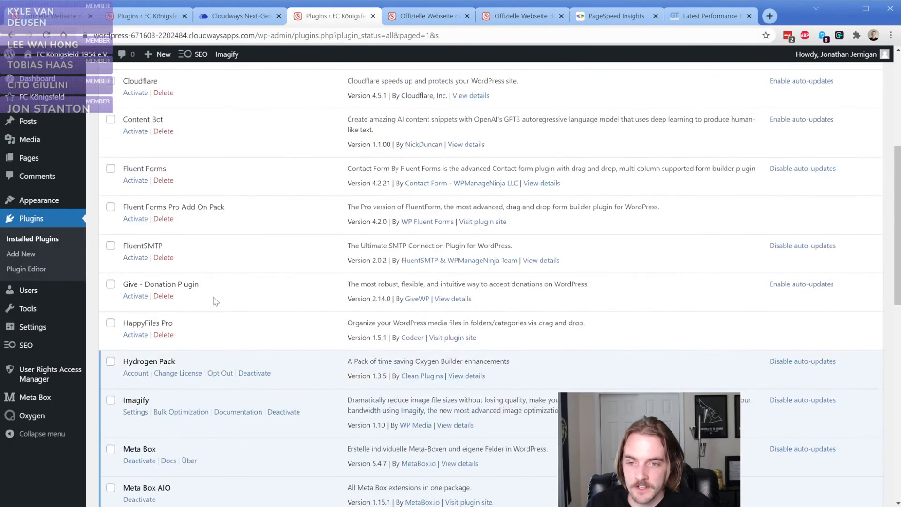
{"action": "scroll", "coordinate": [215, 301], "scroll_direction": "down", "scroll_amount": 1}
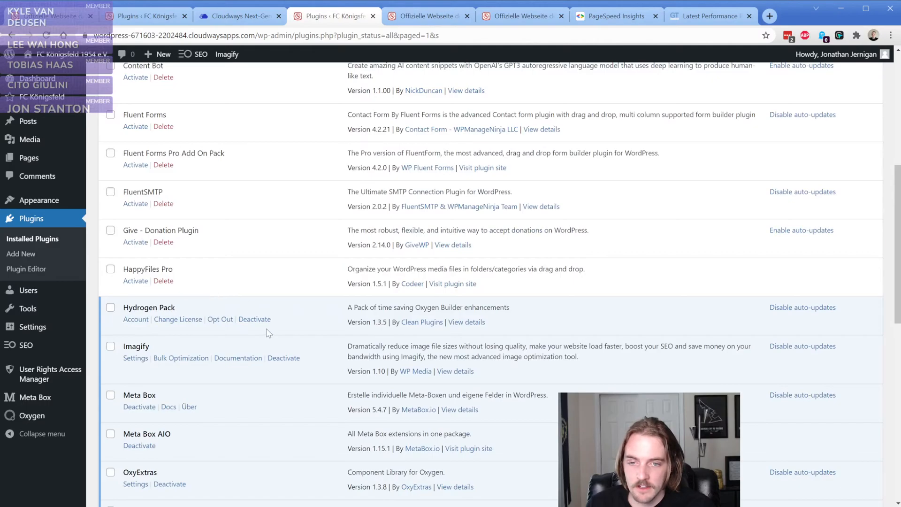
{"action": "left_click", "coordinate": [255, 321]}
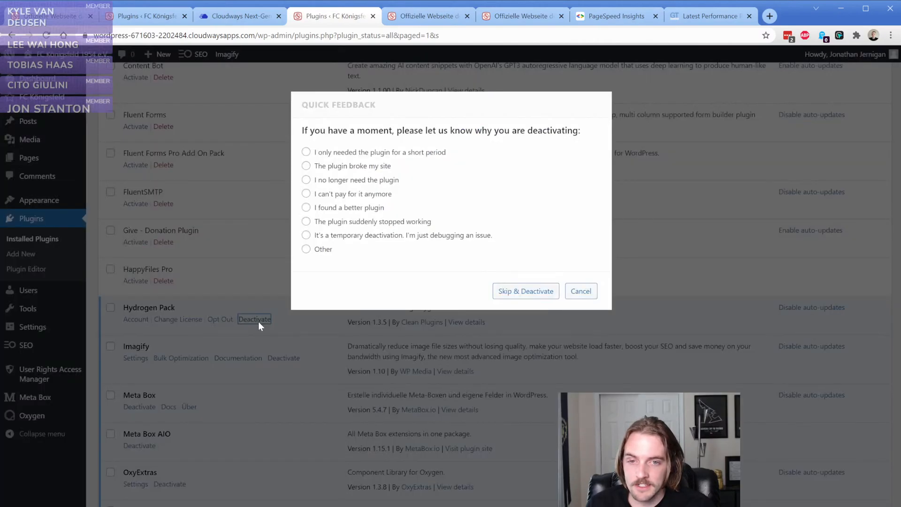
{"action": "left_click", "coordinate": [537, 291]}
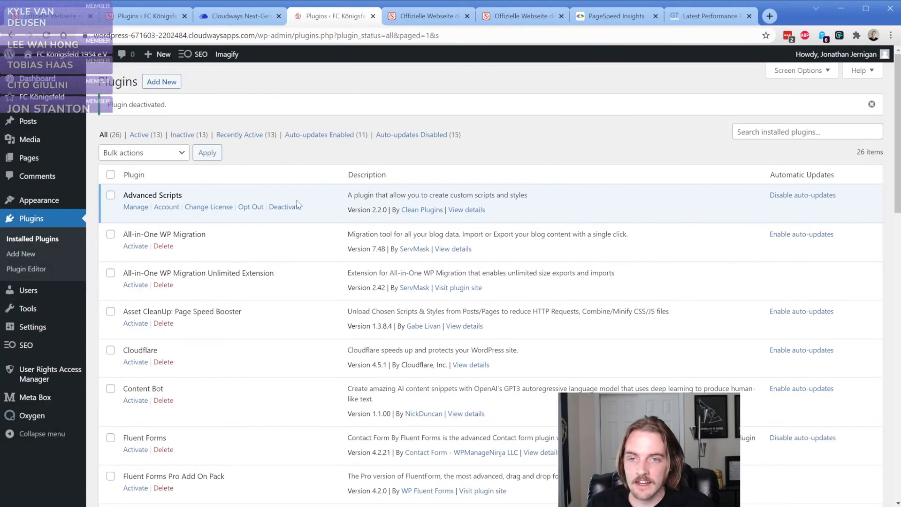
- Recheck the homepage with Hydrogen Pack deactivated and deactivate the OxyExtras plugin
{"action": "left_click", "coordinate": [424, 16]}
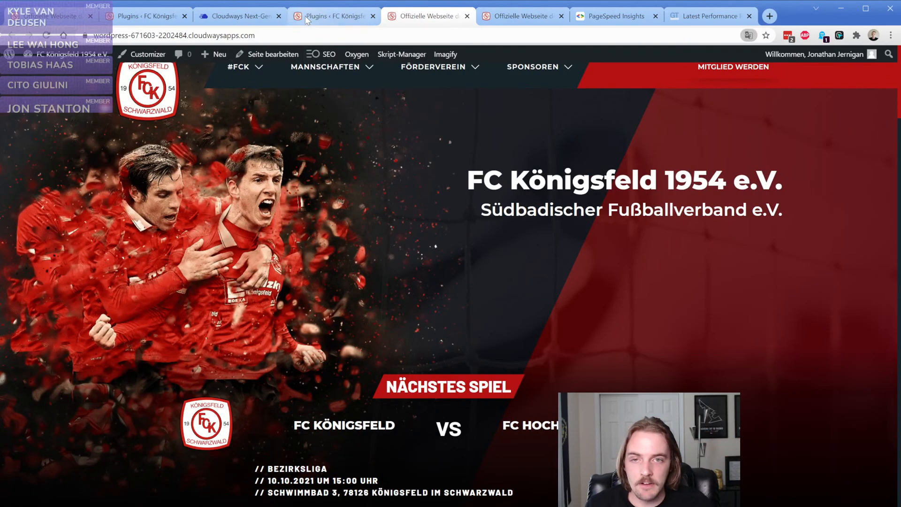
{"action": "left_click", "coordinate": [333, 16]}
{"action": "scroll", "coordinate": [197, 310], "scroll_direction": "down", "scroll_amount": 8}
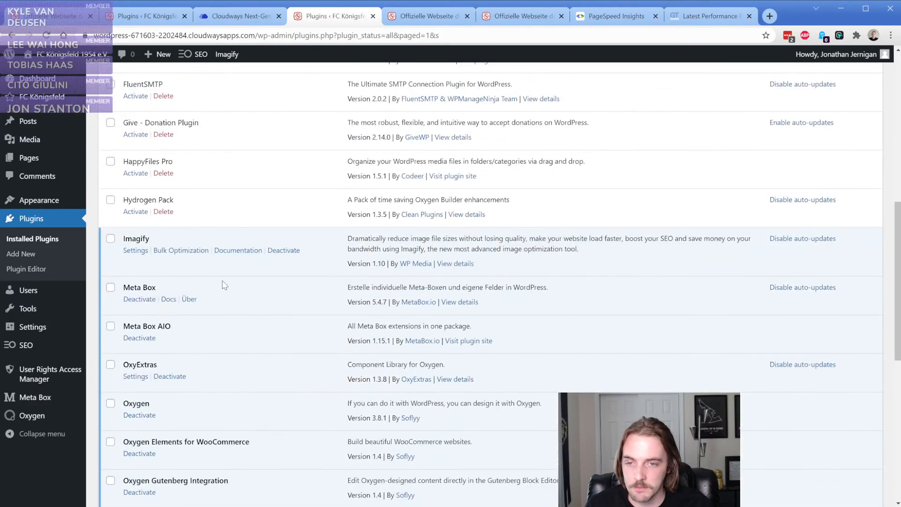
{"action": "scroll", "coordinate": [224, 282], "scroll_direction": "down", "scroll_amount": 3}
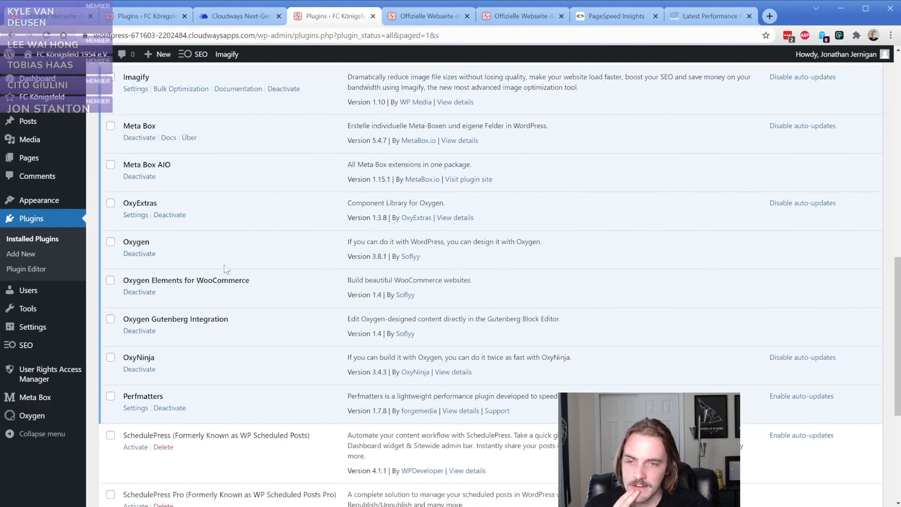
{"action": "left_click", "coordinate": [180, 217]}
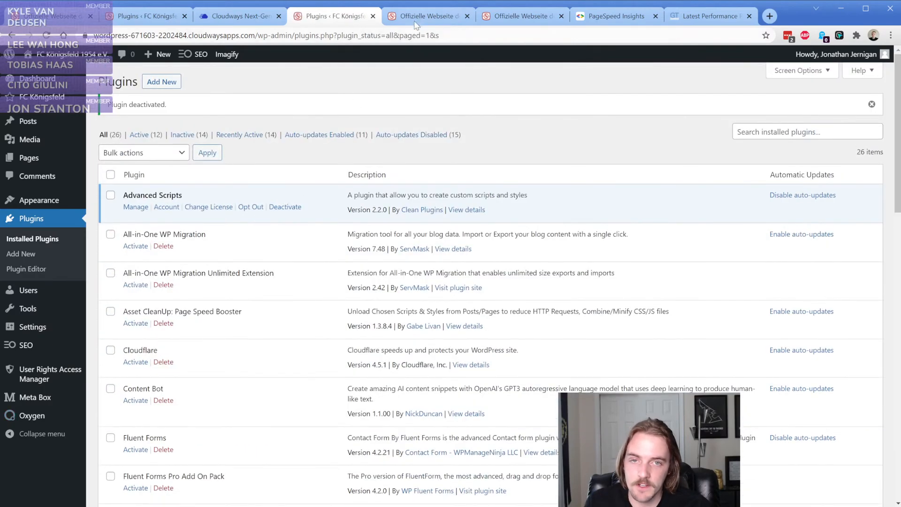
- Reload the homepage to recheck the server response with OxyExtras deactivated
{"action": "left_click", "coordinate": [414, 24]}
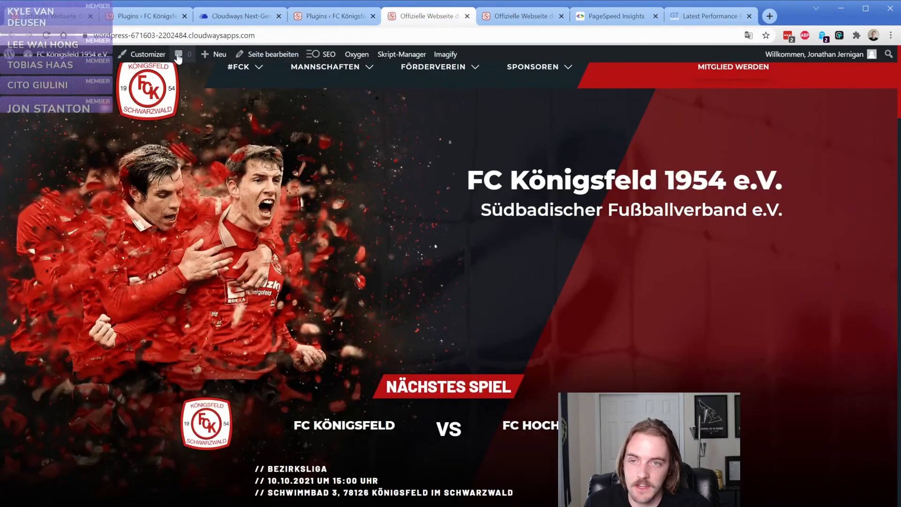
{"action": "key", "text": "F5"}
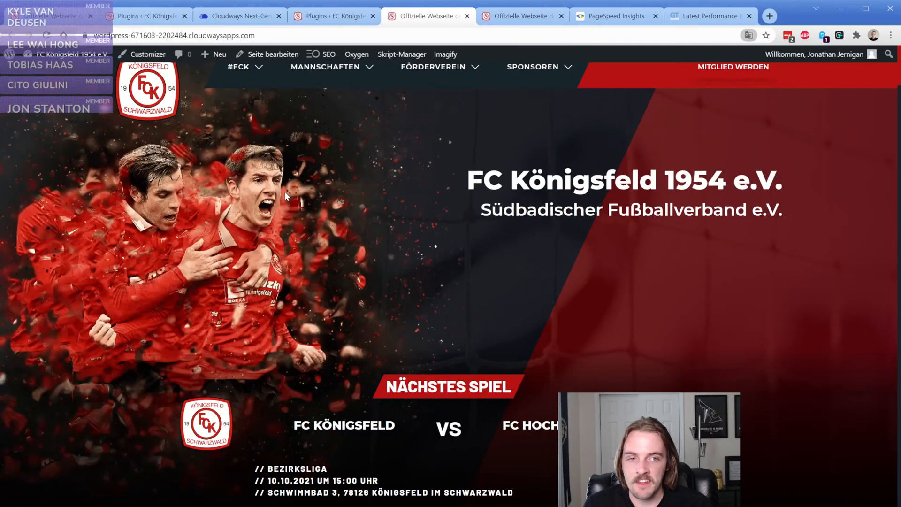
{"action": "left_click", "coordinate": [331, 16]}
{"action": "scroll", "coordinate": [380, 253], "scroll_direction": "down", "scroll_amount": 5}
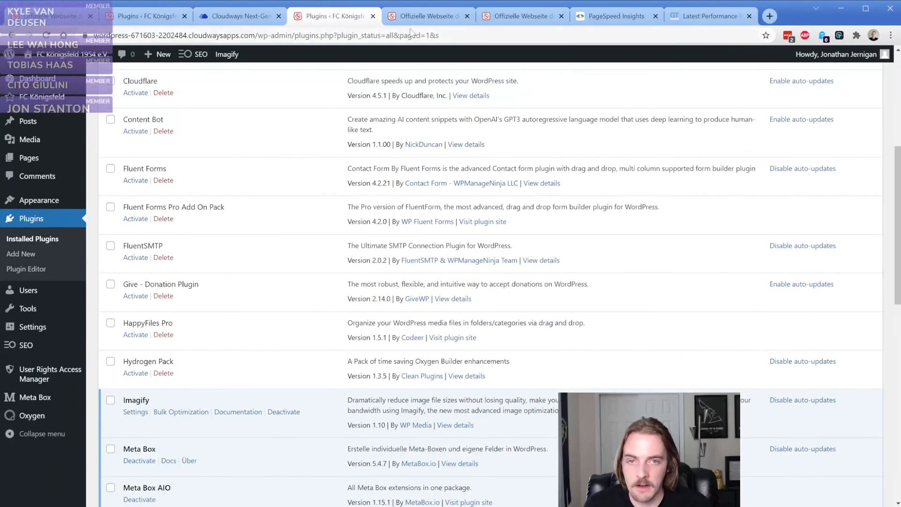
- Examine the homepage from the Aktuelles section down to the newsletter for carousel content affected by the OxyExtras deactivation
{"action": "key", "text": "ctrl+Tab"}
{"action": "scroll", "coordinate": [380, 253], "scroll_direction": "down", "scroll_amount": 20}
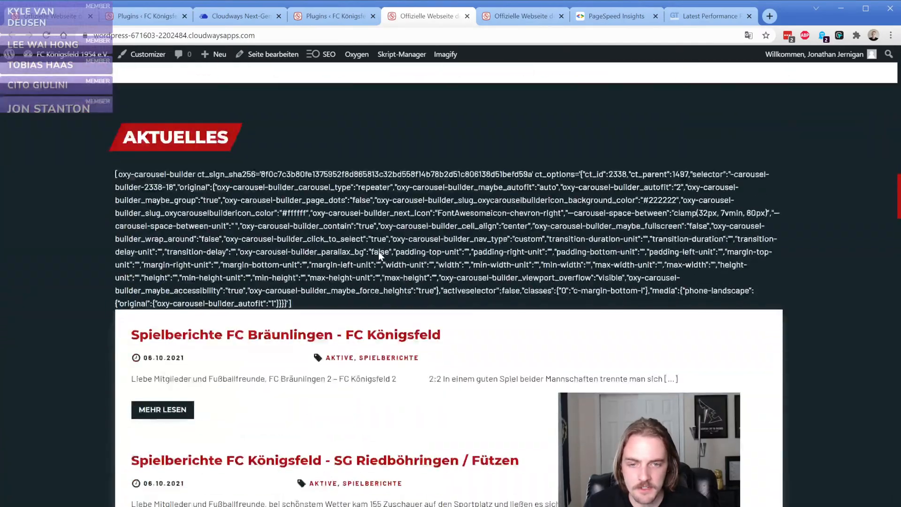
{"action": "left_click_drag", "start_coordinate": [167, 182], "coordinate": [385, 267]}
{"action": "left_click", "coordinate": [384, 268]}
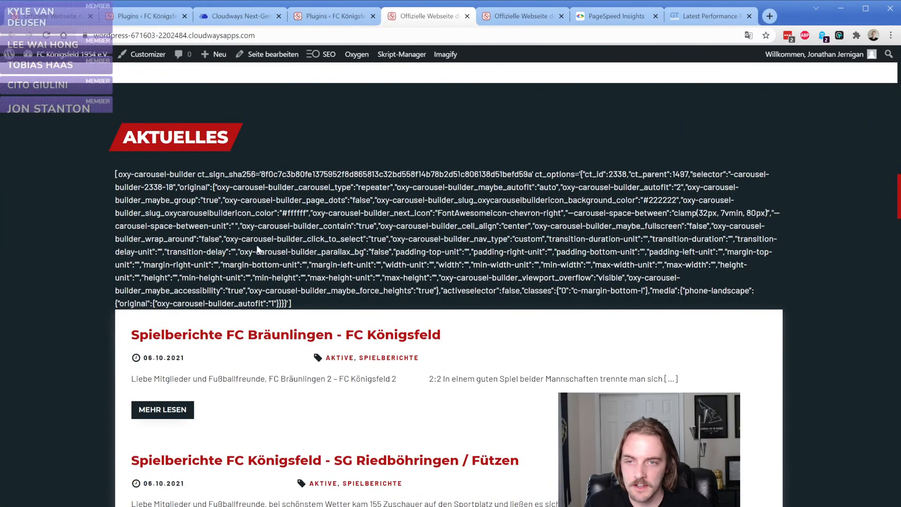
{"action": "scroll", "coordinate": [258, 250], "scroll_direction": "down", "scroll_amount": 10}
{"action": "scroll", "coordinate": [260, 250], "scroll_direction": "down", "scroll_amount": 7}
{"action": "scroll", "coordinate": [258, 244], "scroll_direction": "down", "scroll_amount": 18}
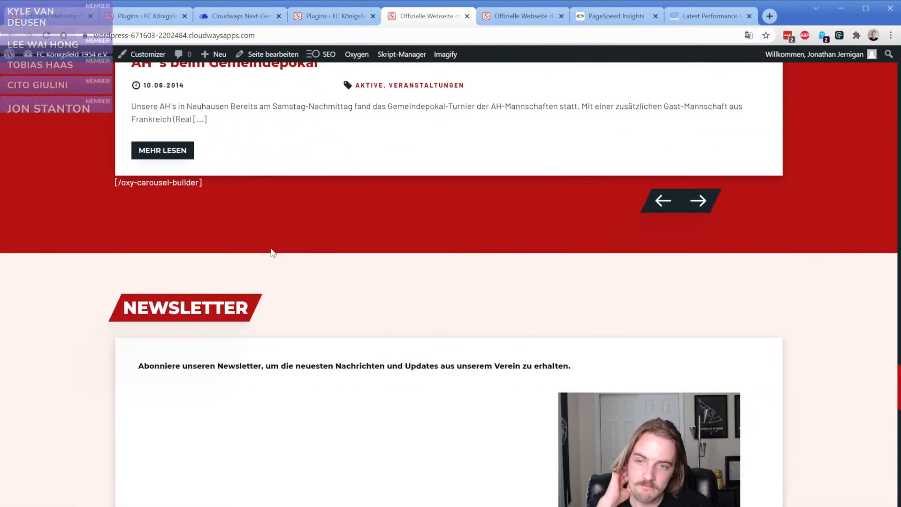
- Review the remaining active plugins in the installed plugins list for further deactivation candidates
{"action": "left_click", "coordinate": [328, 16]}
{"action": "scroll", "coordinate": [264, 274], "scroll_direction": "down", "scroll_amount": 5}
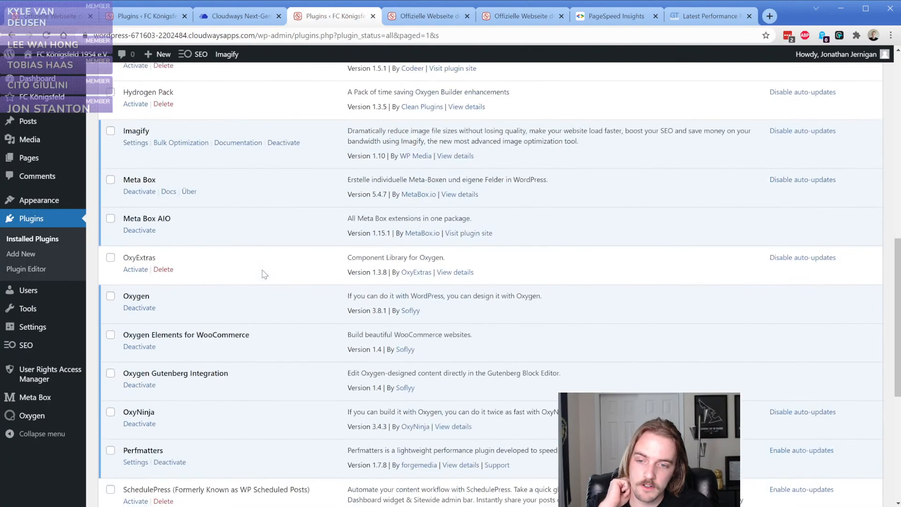
{"action": "scroll", "coordinate": [264, 274], "scroll_direction": "down", "scroll_amount": 4}
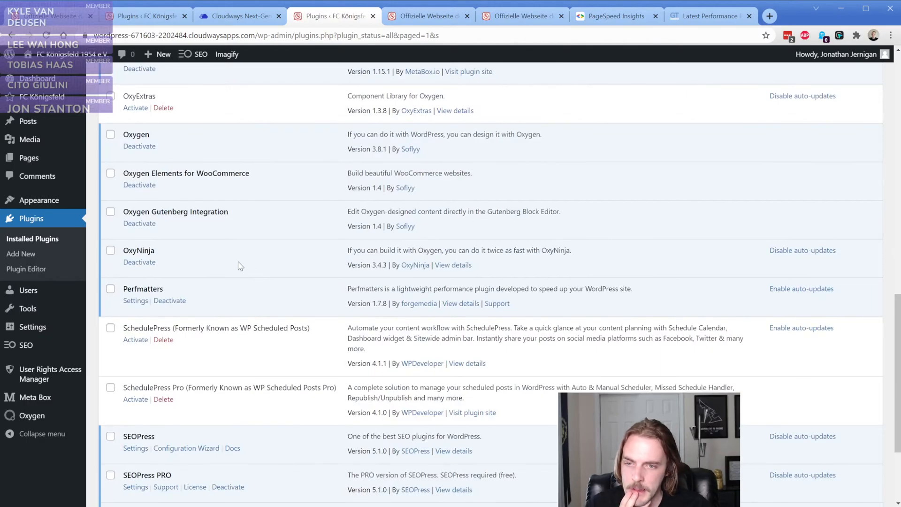
{"action": "scroll", "coordinate": [240, 265], "scroll_direction": "down", "scroll_amount": 3}
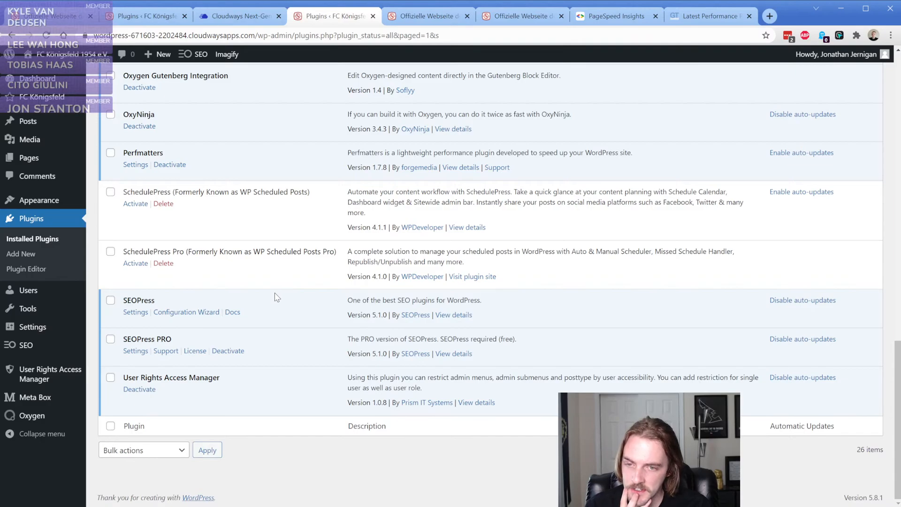
{"action": "scroll", "coordinate": [277, 297], "scroll_direction": "up", "scroll_amount": 4}
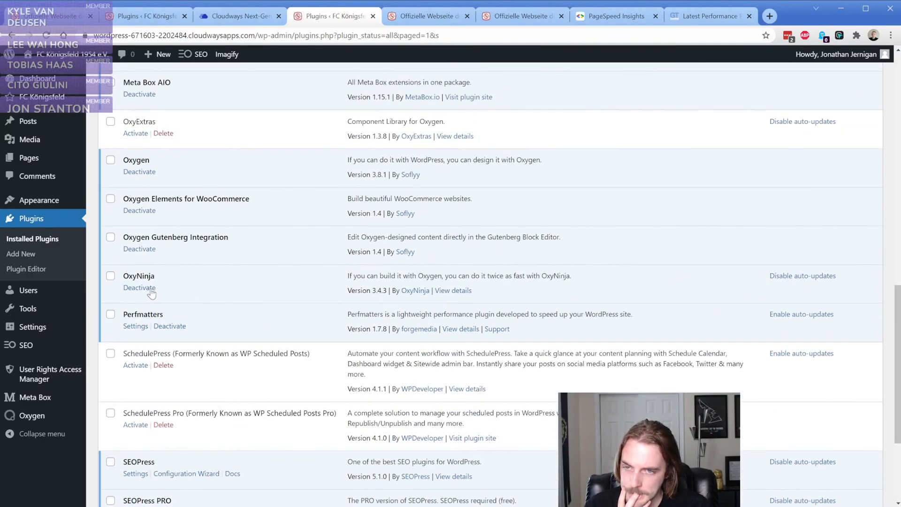
- Review the initial server response time opportunity in the homepage's PageSpeed Insights report
{"action": "left_click", "coordinate": [605, 22]}
{"action": "scroll", "coordinate": [258, 291], "scroll_direction": "down", "scroll_amount": 7}
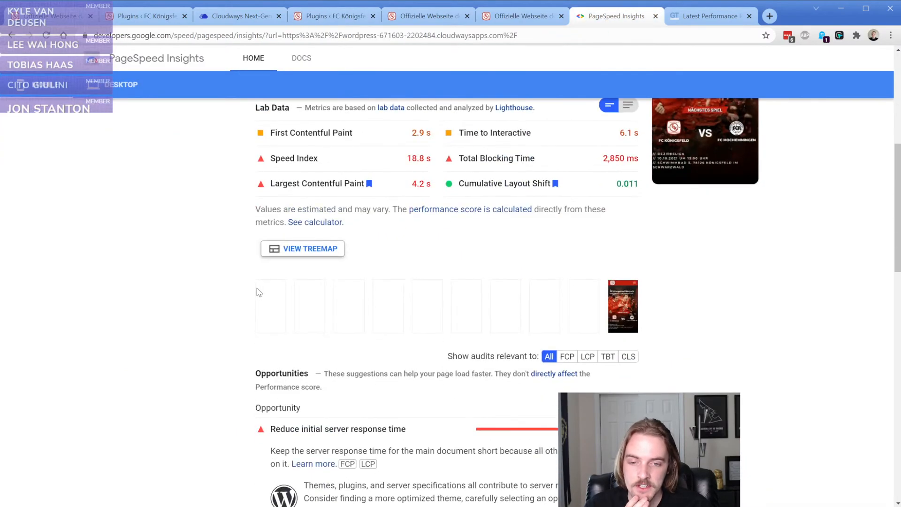
{"action": "scroll", "coordinate": [248, 291], "scroll_direction": "down", "scroll_amount": 4}
{"action": "left_click", "coordinate": [237, 290]}
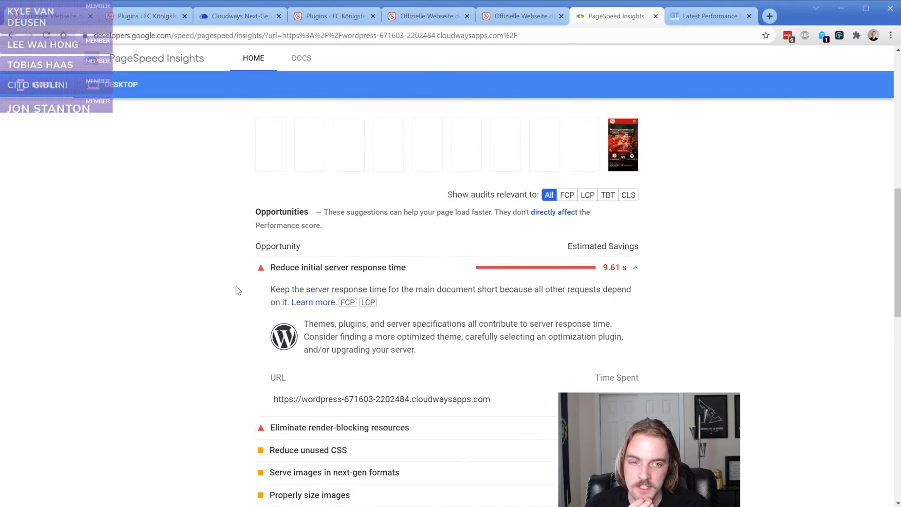
{"action": "scroll", "coordinate": [227, 316], "scroll_direction": "up", "scroll_amount": 11}
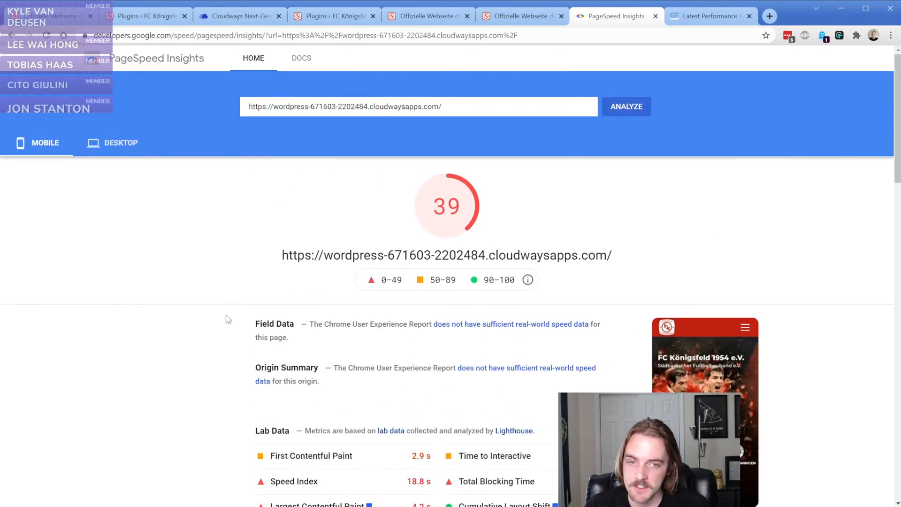
- Rerun the PageSpeed Insights analysis of the homepage with OxyExtras deactivated
{"action": "left_click", "coordinate": [626, 107]}
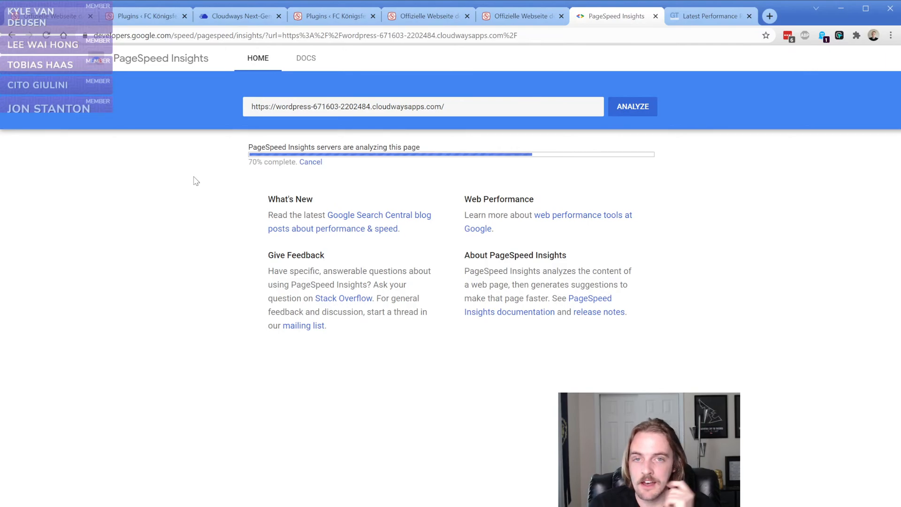
{"action": "left_click", "coordinate": [428, 17]}
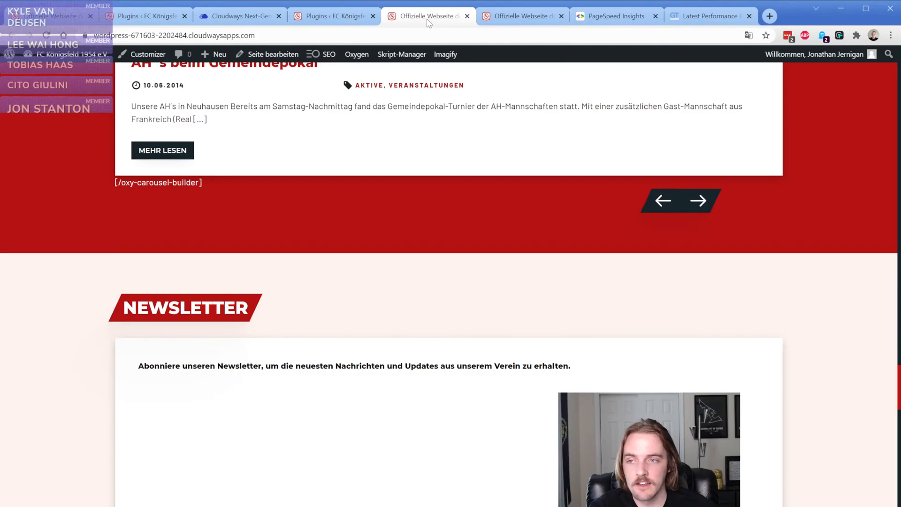
{"action": "left_click", "coordinate": [605, 16]}
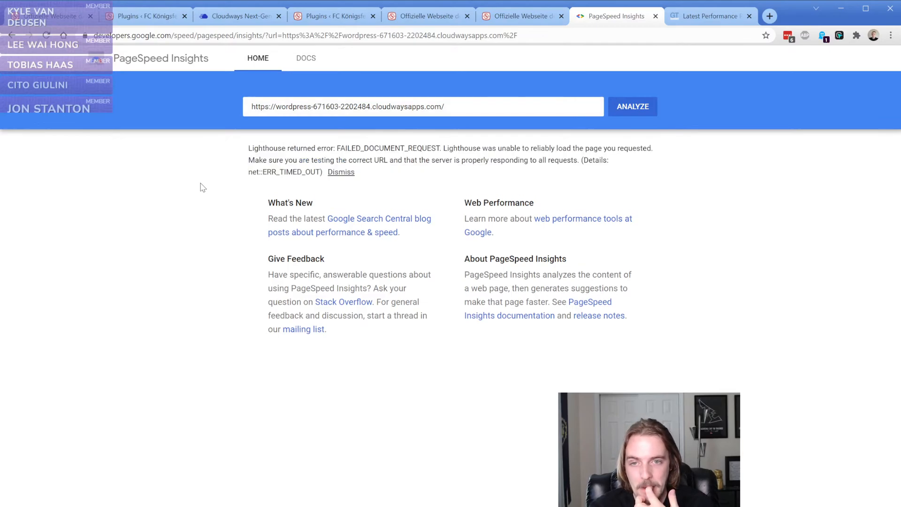
- Open the Advanced Scripts manager in the WordPress admin to look over the site's custom scripts
{"action": "left_click", "coordinate": [335, 19]}
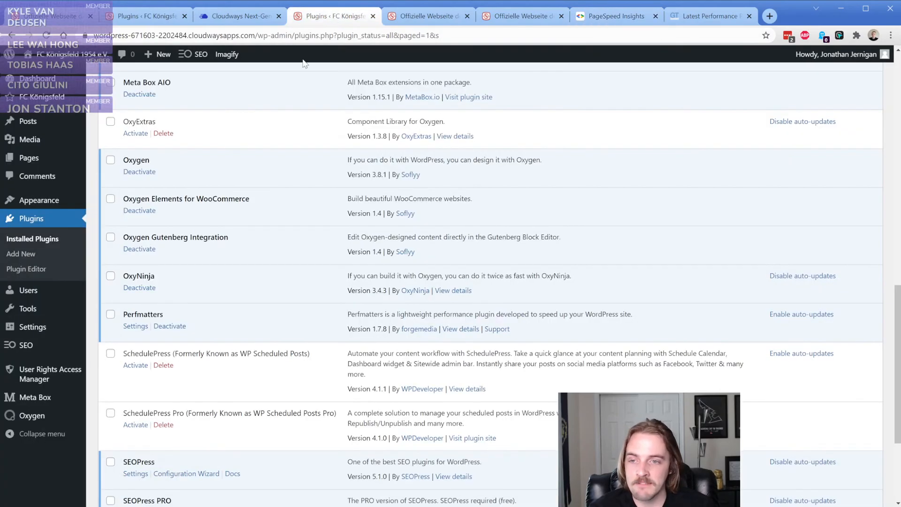
{"action": "mouse_move", "coordinate": [70, 312]}
{"action": "left_click", "coordinate": [115, 401]}
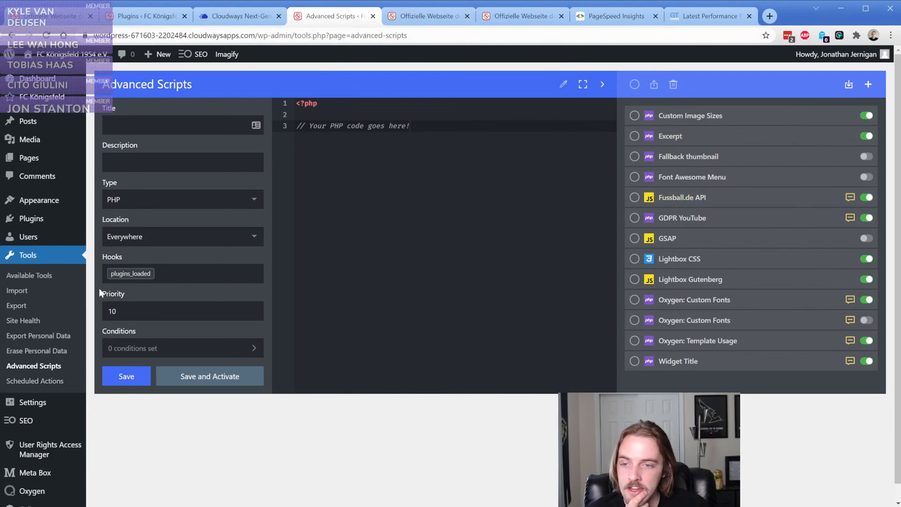
- Open the plugins list in a separate browser tab and bulk-deactivate SEOPress and SEOPress PRO
{"action": "middle_click", "coordinate": [52, 220]}
{"action": "left_click", "coordinate": [370, 16]}
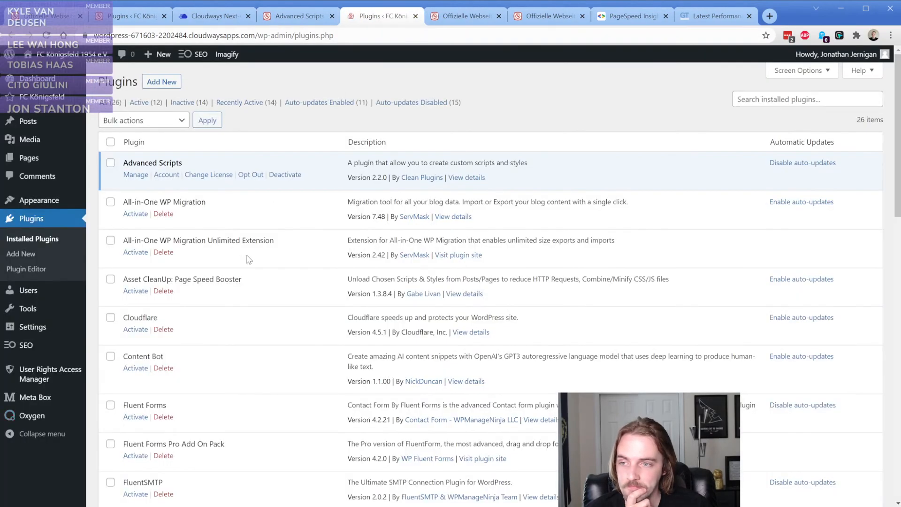
{"action": "scroll", "coordinate": [248, 260], "scroll_direction": "down", "scroll_amount": 15}
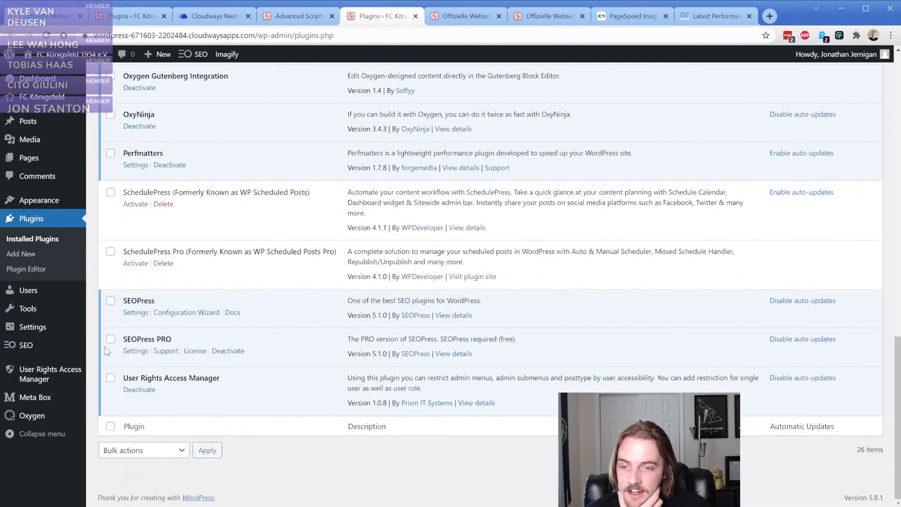
{"action": "left_click", "coordinate": [111, 339]}
{"action": "left_click", "coordinate": [111, 301]}
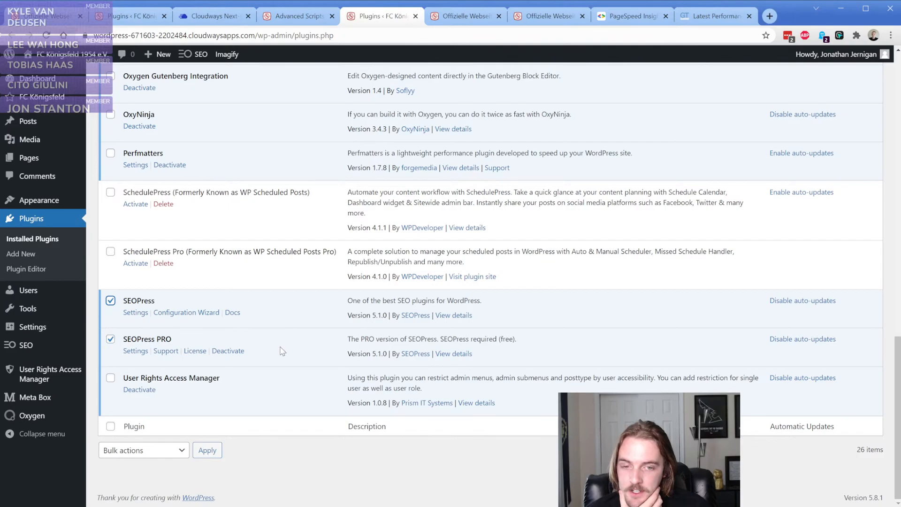
{"action": "scroll", "coordinate": [281, 350], "scroll_direction": "up", "scroll_amount": 15}
{"action": "left_click", "coordinate": [162, 123]}
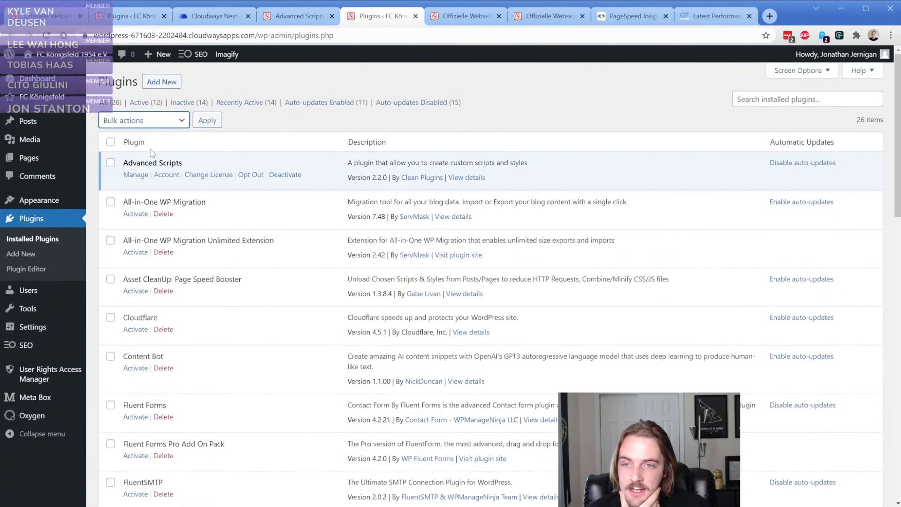
{"action": "left_click", "coordinate": [153, 160]}
{"action": "left_click", "coordinate": [206, 120]}
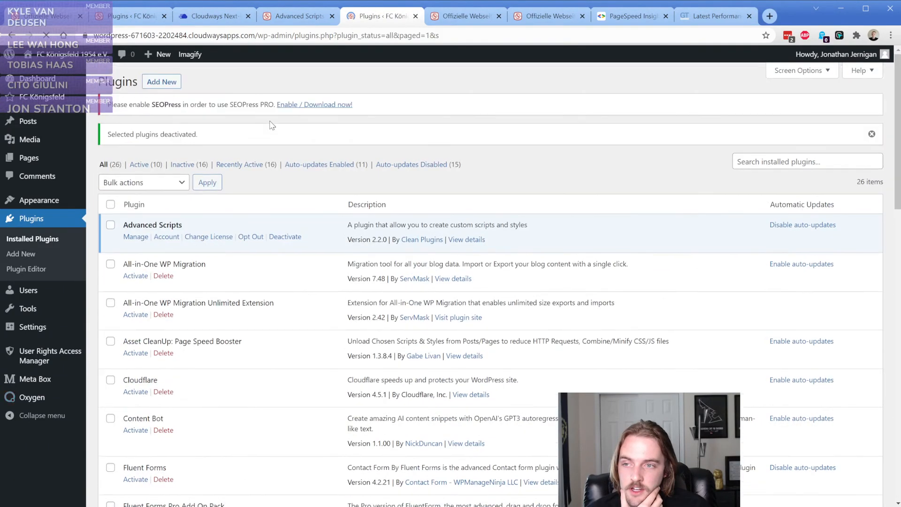
- Reload the homepage twice to recheck its load time with the SEOPress plugins deactivated
{"action": "left_click", "coordinate": [447, 15]}
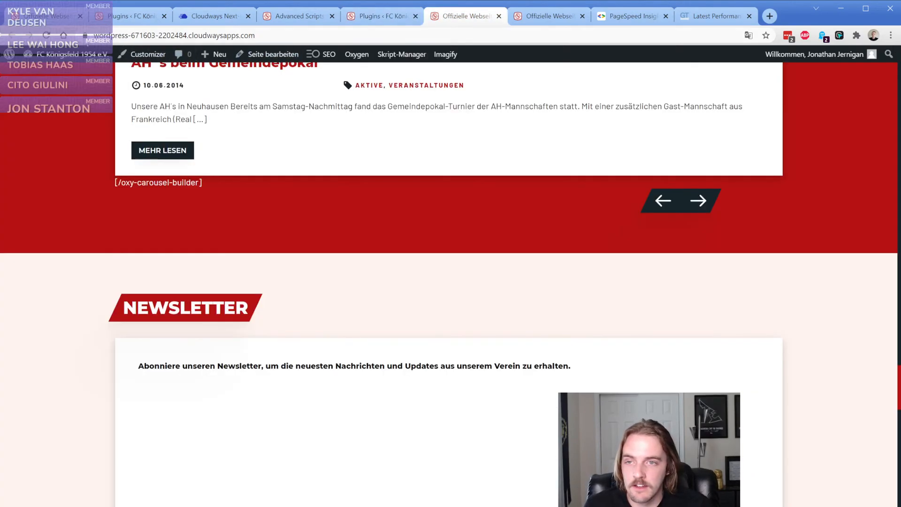
{"action": "left_click", "coordinate": [46, 35]}
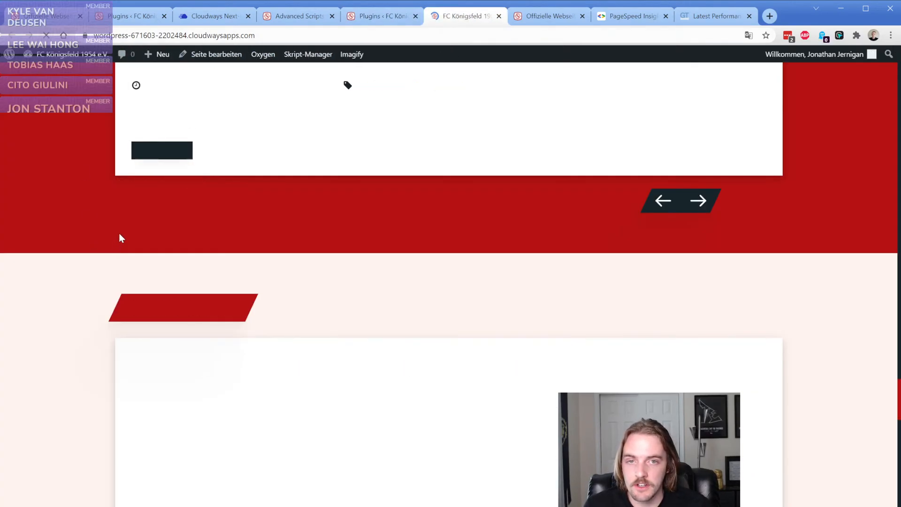
{"action": "middle_click", "coordinate": [336, 351]}
{"action": "scroll", "coordinate": [336, 351], "scroll_direction": "up", "scroll_amount": 20}
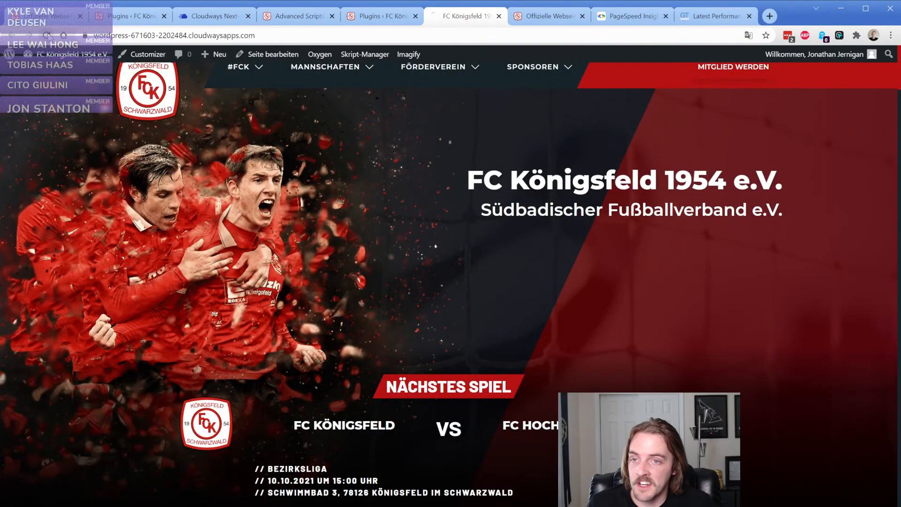
{"action": "left_click", "coordinate": [46, 35]}
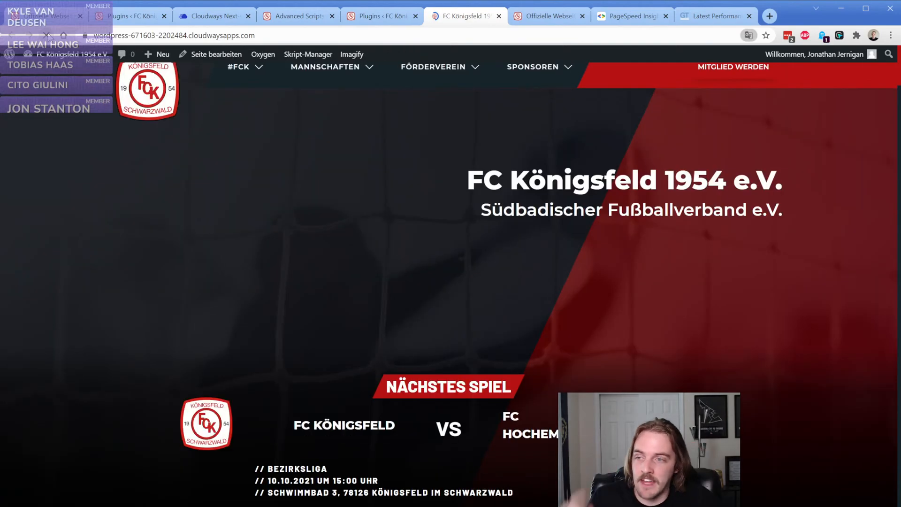
- Rerun PageSpeed Insights on the homepage with SEOPress deactivated and review the mobile score and lab data
{"action": "left_click", "coordinate": [631, 16]}
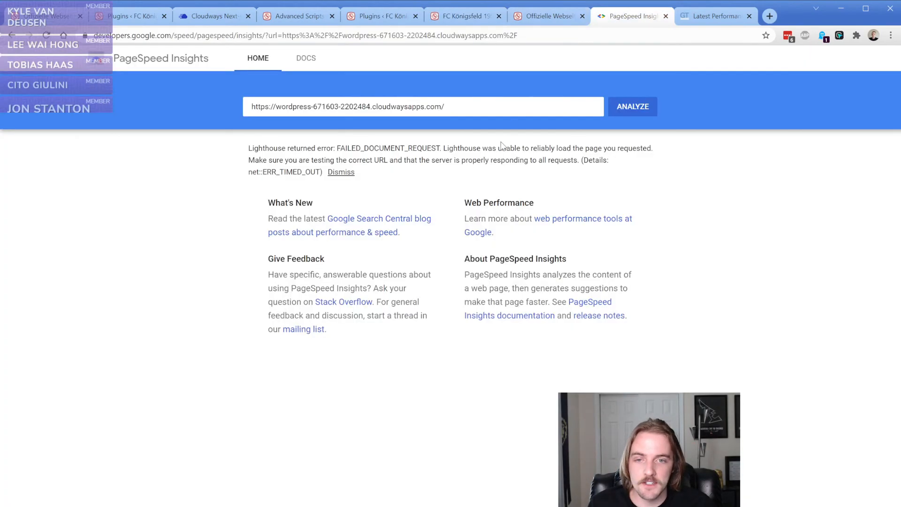
{"action": "left_click", "coordinate": [634, 106]}
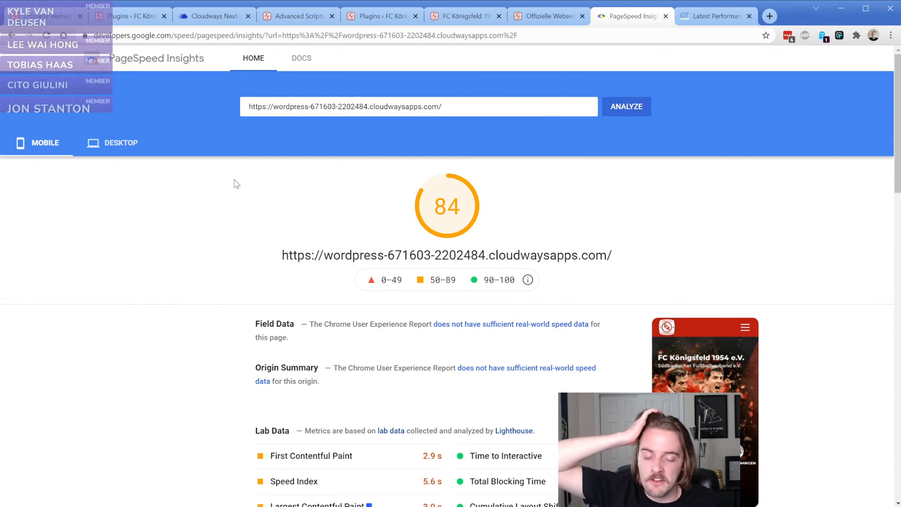
{"action": "scroll", "coordinate": [183, 223], "scroll_direction": "down", "scroll_amount": 2}
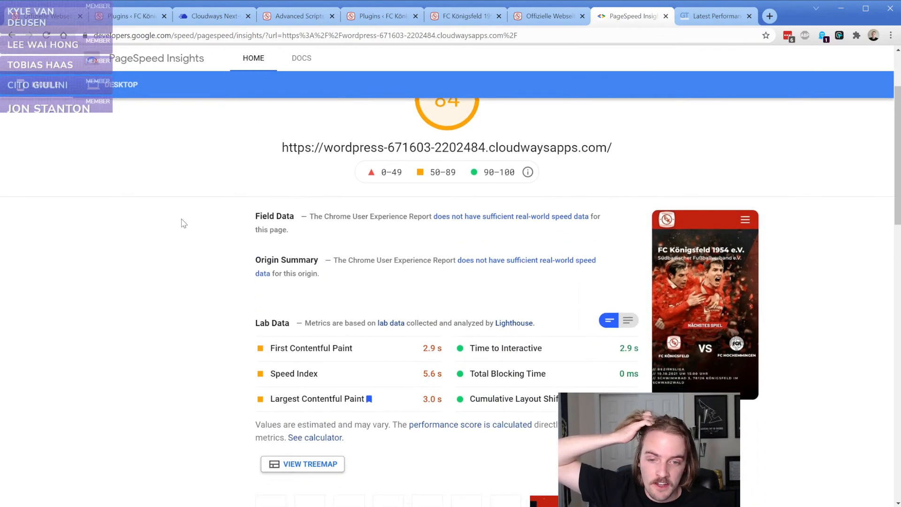
{"action": "scroll", "coordinate": [183, 223], "scroll_direction": "up", "scroll_amount": 2}
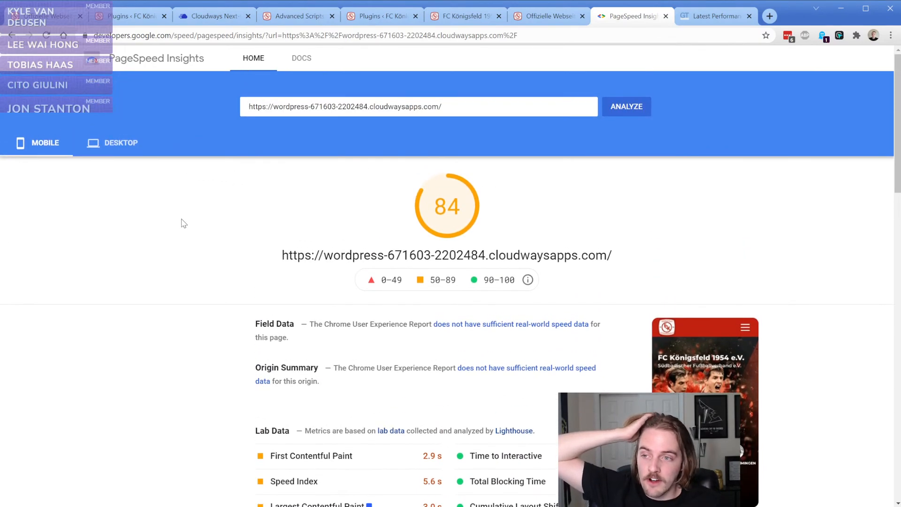
- Check the staging homepage's desktop report, return to the mobile report and review its lab data
{"action": "left_click", "coordinate": [122, 144]}
{"action": "left_click", "coordinate": [44, 144]}
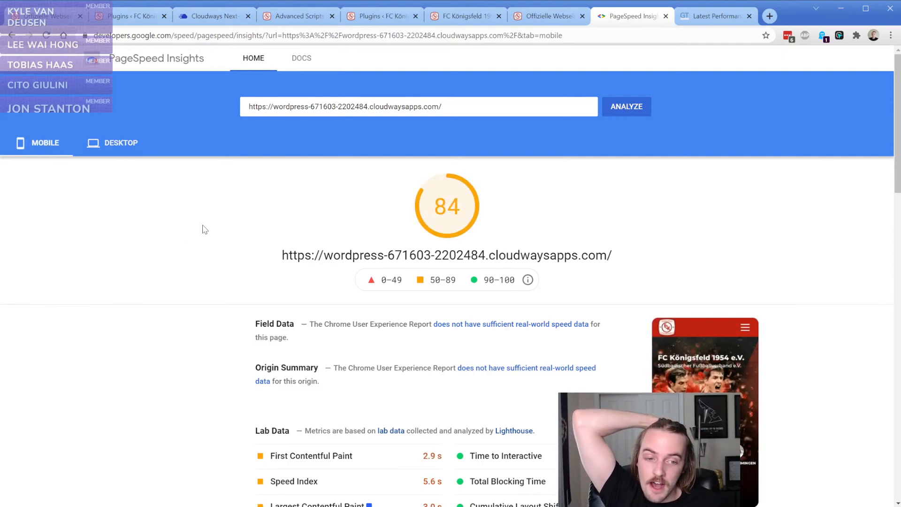
{"action": "scroll", "coordinate": [196, 258], "scroll_direction": "down", "scroll_amount": 3}
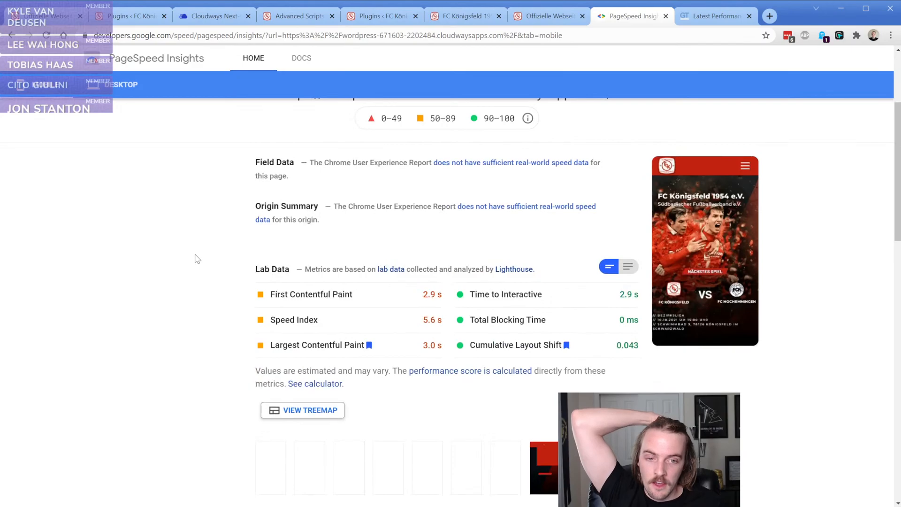
{"action": "scroll", "coordinate": [197, 259], "scroll_direction": "up", "scroll_amount": 3}
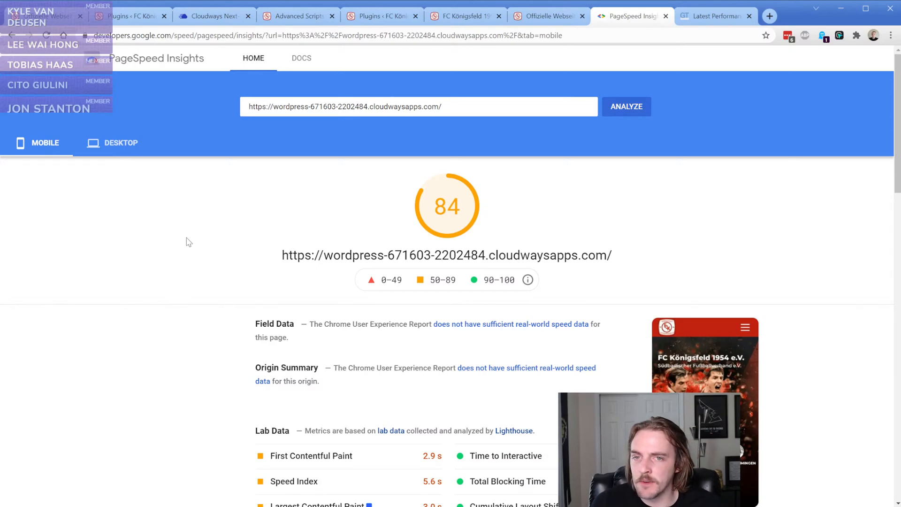
- Copy the live site's homepage address and open PageSpeed Insights in a new browser tab
{"action": "left_click", "coordinate": [57, 18]}
{"action": "left_click", "coordinate": [119, 35]}
{"action": "key", "text": "ctrl+c"}
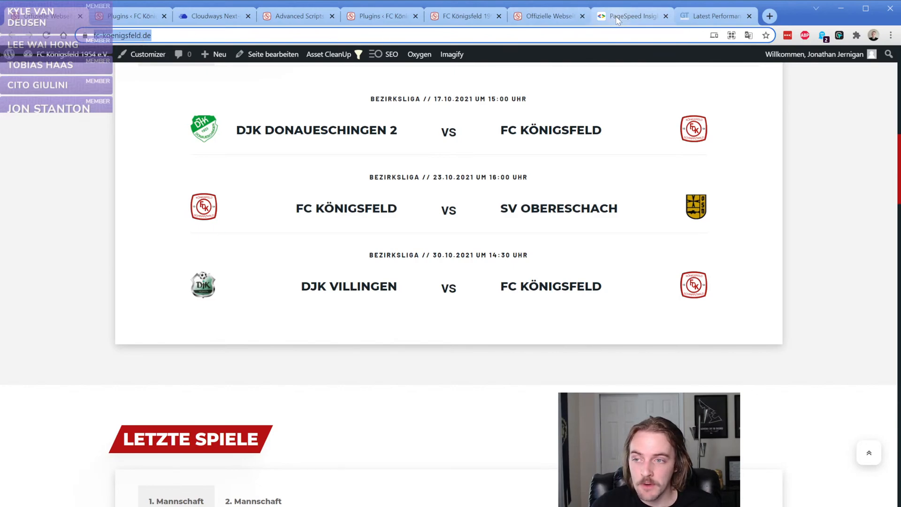
{"action": "key", "text": "ctrl+t"}
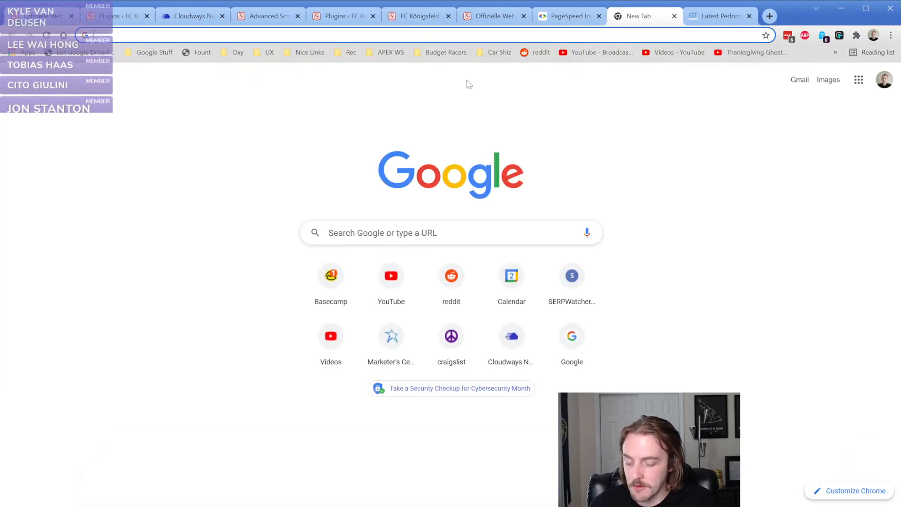
{"action": "type", "text": "page sp"}
{"action": "key", "text": "Down"}
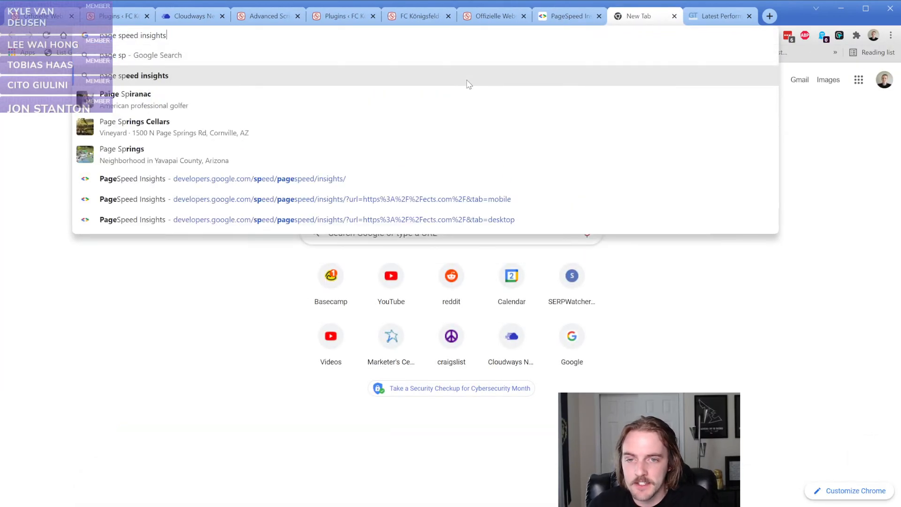
{"action": "key", "text": "Up"}
{"action": "key", "text": "Up"}
{"action": "key", "text": "Up"}
{"action": "key", "text": "Up"}
{"action": "key", "text": "Return"}
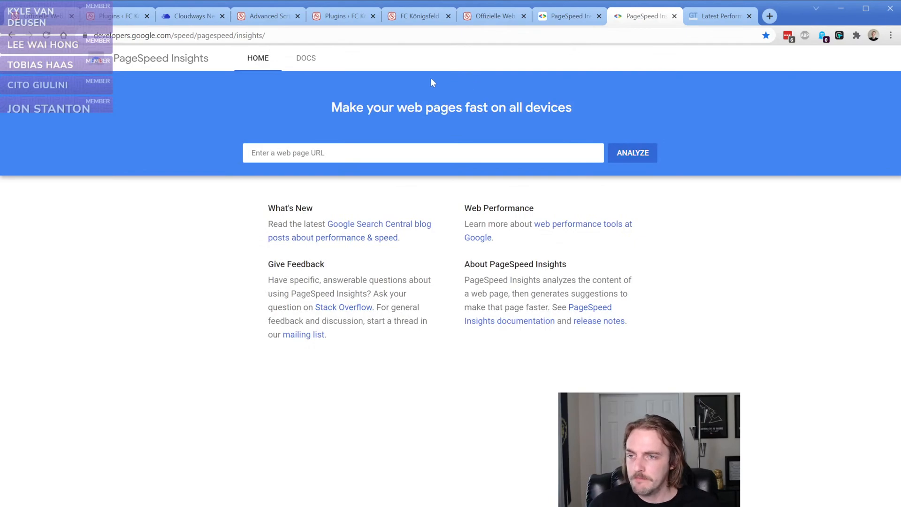
{"action": "left_click", "coordinate": [322, 153]}
{"action": "key", "text": "ctrl+v"}
{"action": "left_click", "coordinate": [632, 153]}
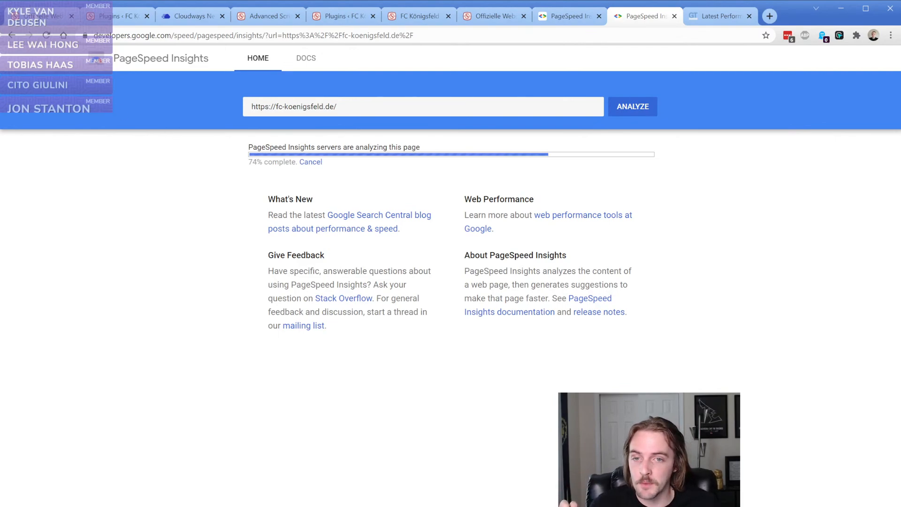
- Open the live site's WordPress plugins list and look through which plugins are active
{"action": "key", "text": "ctrl+1"}
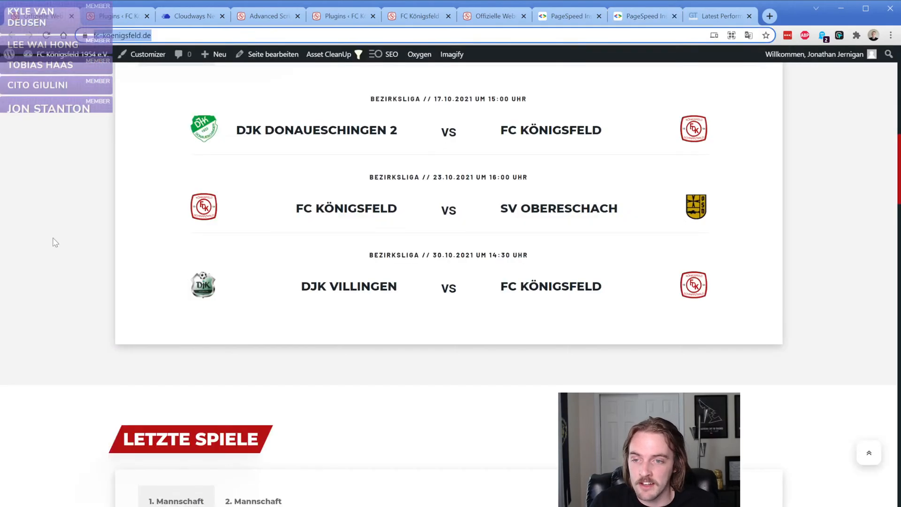
{"action": "mouse_move", "coordinate": [60, 54]}
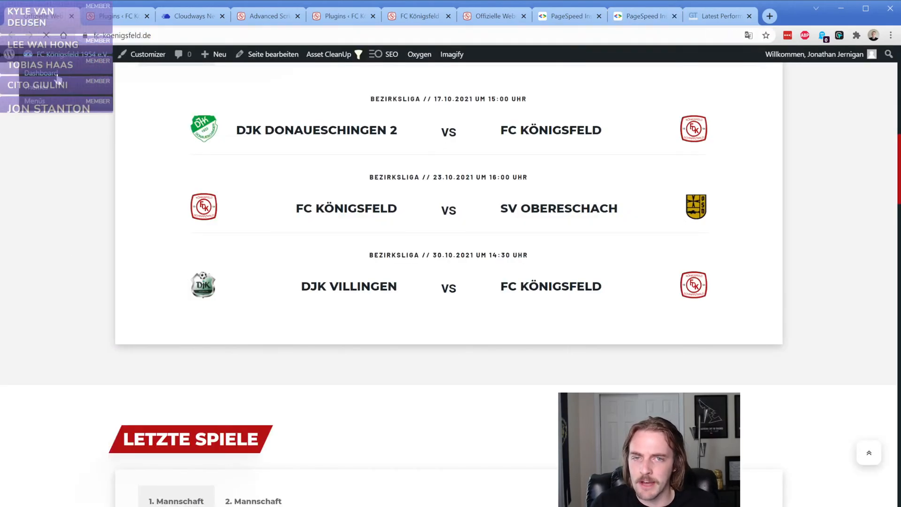
{"action": "left_click", "coordinate": [58, 79]}
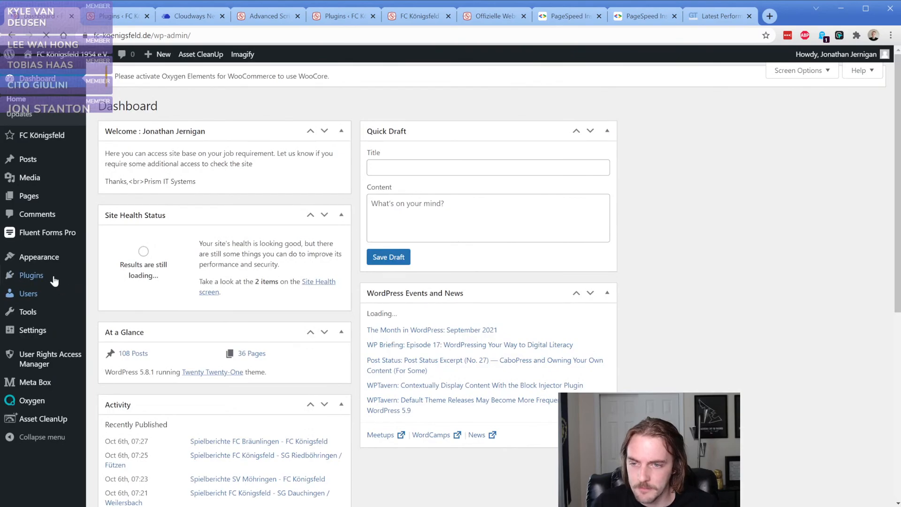
{"action": "left_click", "coordinate": [54, 278]}
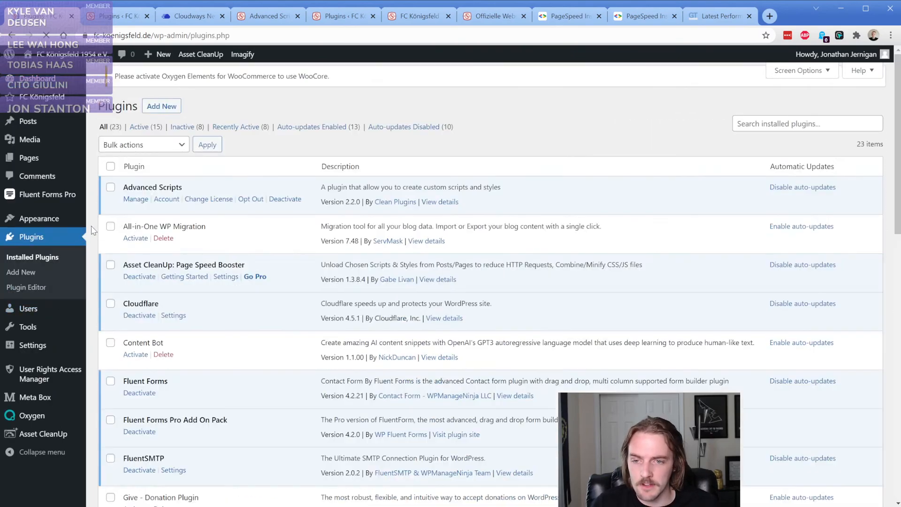
{"action": "scroll", "coordinate": [92, 230], "scroll_direction": "down", "scroll_amount": 10}
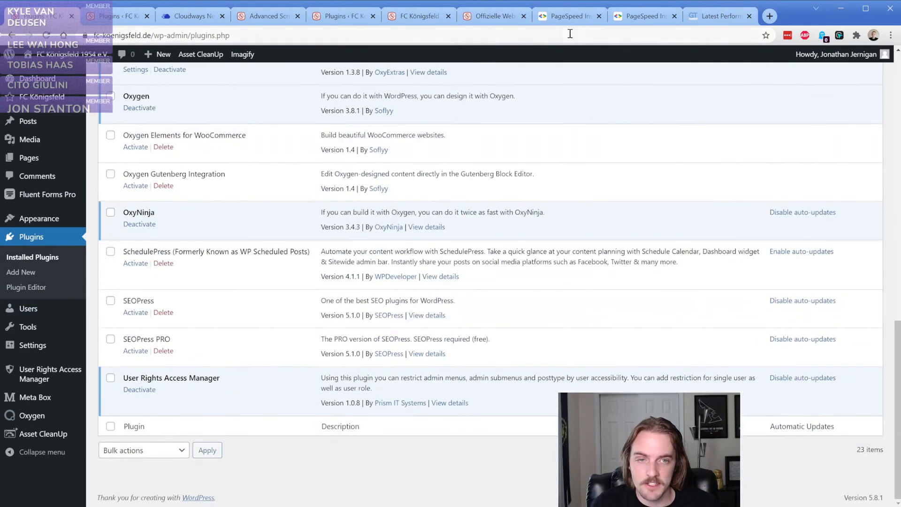
- Compare the mobile performance scores of the live site and the Cloudways copy in their PageSpeed reports
{"action": "left_click", "coordinate": [644, 16]}
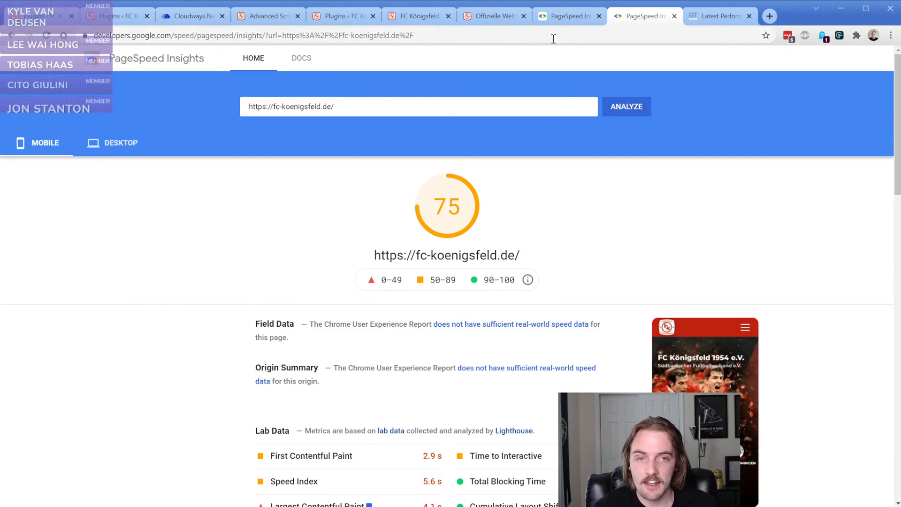
{"action": "left_click", "coordinate": [565, 21]}
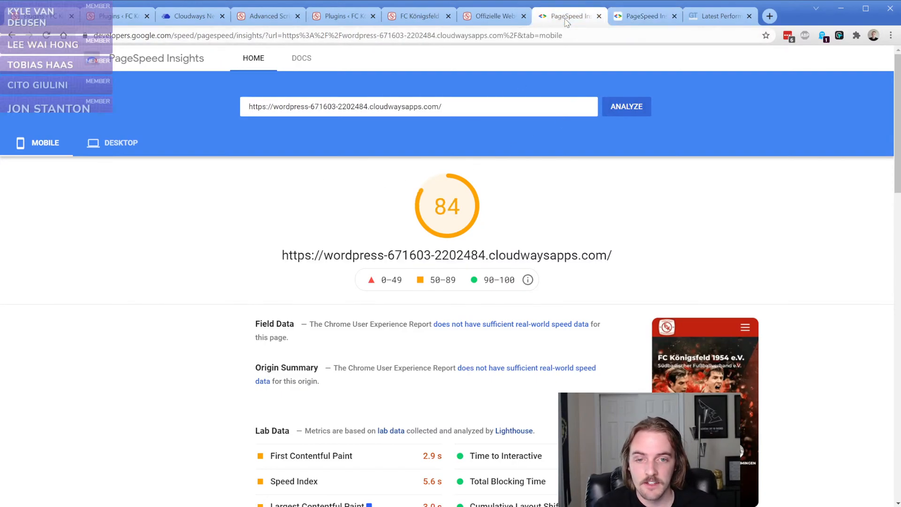
{"action": "left_click", "coordinate": [627, 16]}
{"action": "scroll", "coordinate": [299, 238], "scroll_direction": "down", "scroll_amount": 1}
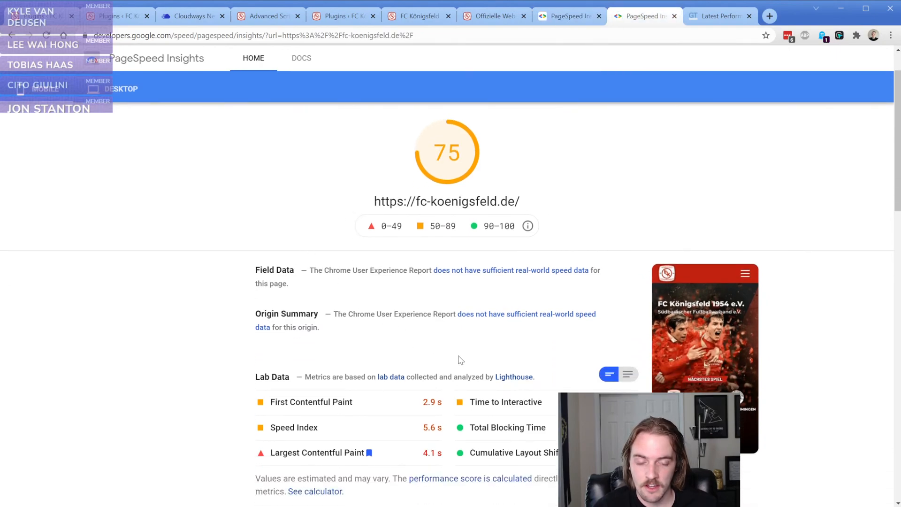
{"action": "left_click", "coordinate": [568, 15]}
{"action": "scroll", "coordinate": [526, 288], "scroll_direction": "down", "scroll_amount": 2}
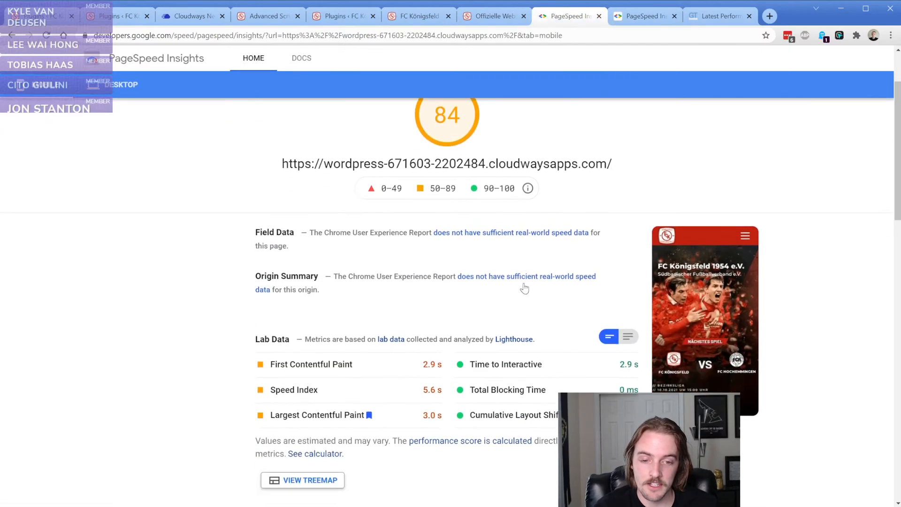
{"action": "scroll", "coordinate": [525, 287], "scroll_direction": "up", "scroll_amount": 2}
{"action": "key", "text": "ctrl+Tab"}
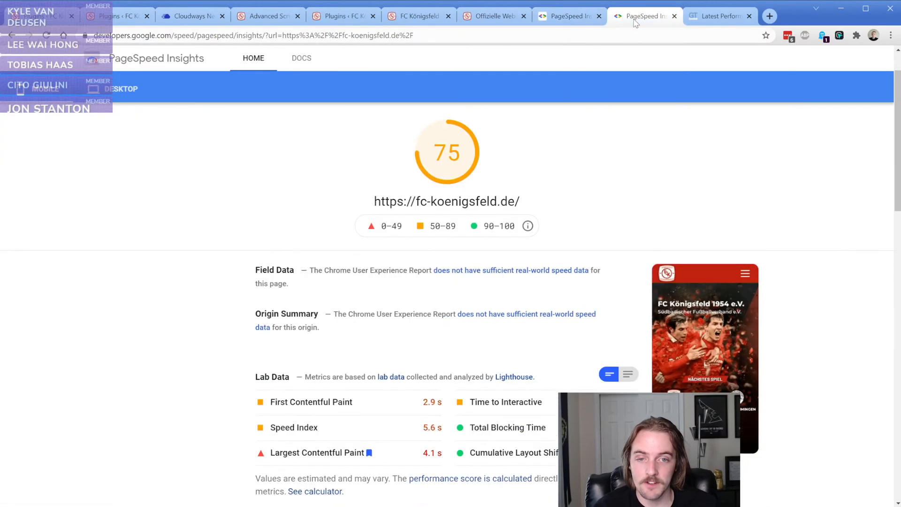
{"action": "scroll", "coordinate": [522, 129], "scroll_direction": "up", "scroll_amount": 1}
{"action": "left_click_drag", "start_coordinate": [435, 206], "coordinate": [468, 210]}
{"action": "left_click", "coordinate": [468, 210]}
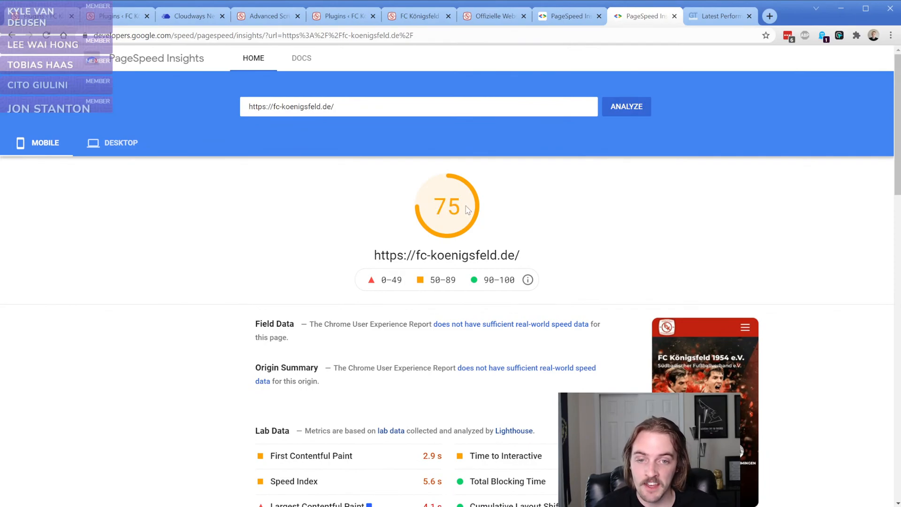
- Compare the lab data metrics of the live site with those of the Cloudways copy
{"action": "scroll", "coordinate": [468, 210], "scroll_direction": "down", "scroll_amount": 5}
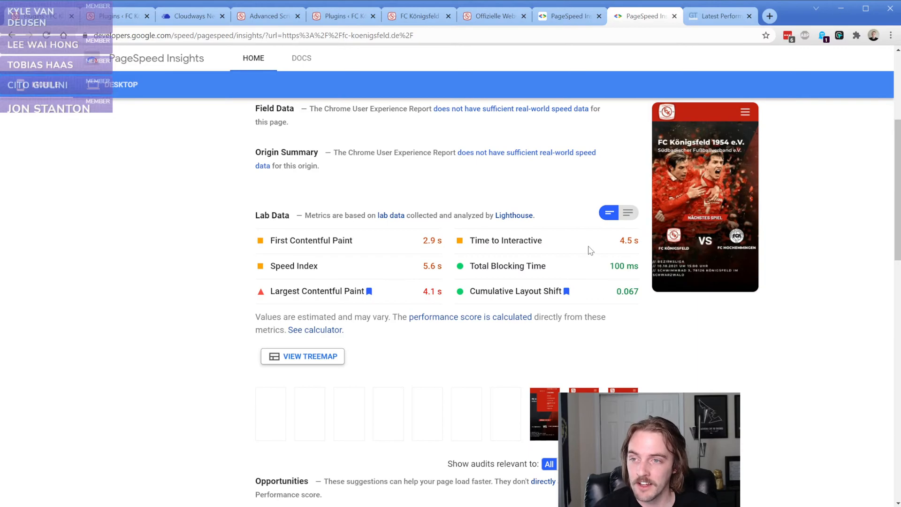
{"action": "left_click", "coordinate": [573, 13]}
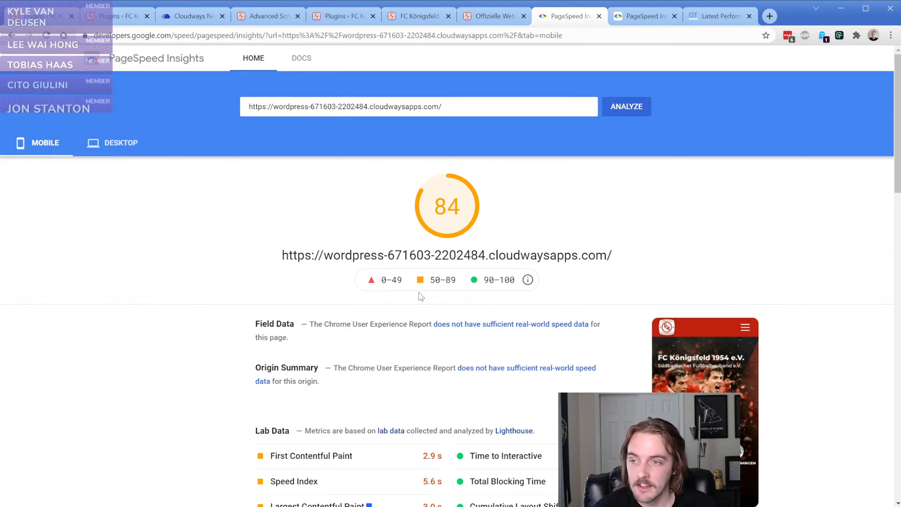
{"action": "scroll", "coordinate": [421, 296], "scroll_direction": "down", "scroll_amount": 3}
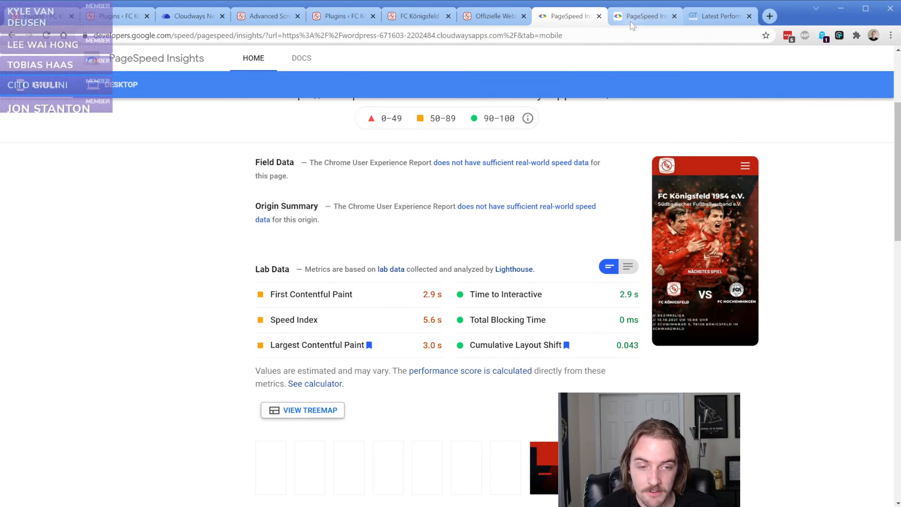
- Expand the server response time and render-blocking resources opportunities in the Cloudways copy's report and examine their details
{"action": "scroll", "coordinate": [427, 307], "scroll_direction": "down", "scroll_amount": 5}
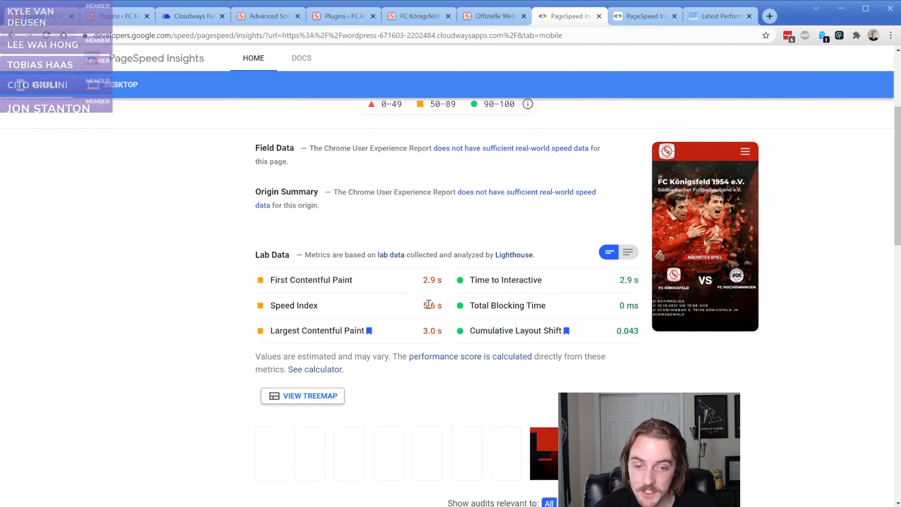
{"action": "scroll", "coordinate": [427, 306], "scroll_direction": "down", "scroll_amount": 3}
{"action": "left_click", "coordinate": [374, 160]}
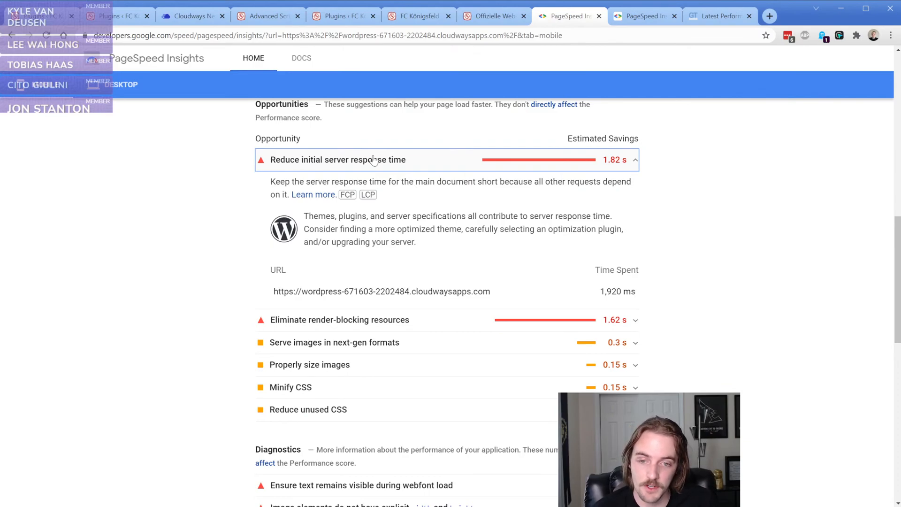
{"action": "left_click", "coordinate": [401, 315]}
{"action": "scroll", "coordinate": [217, 306], "scroll_direction": "down", "scroll_amount": 5}
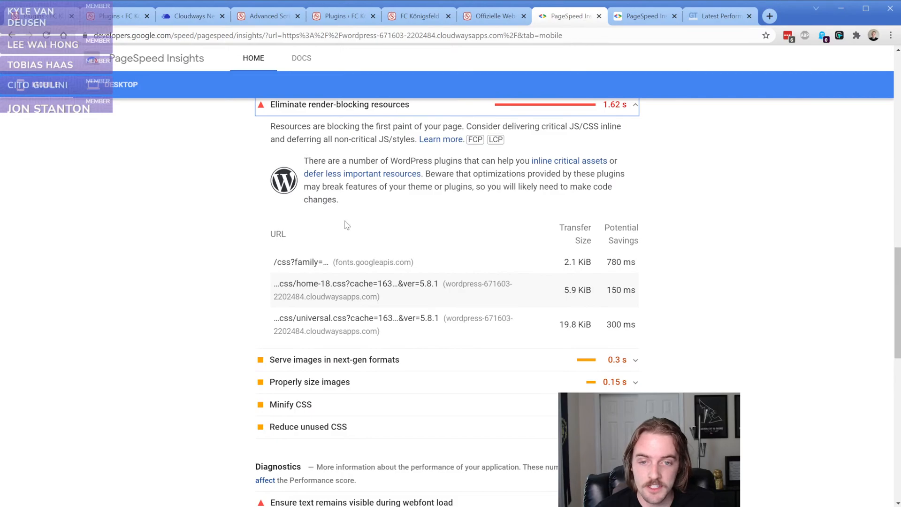
- In the Cloudways copy's Oxygen settings, enable Disable Google Fonts under Bloat Eliminator and save the changes
{"action": "left_click", "coordinate": [419, 17]}
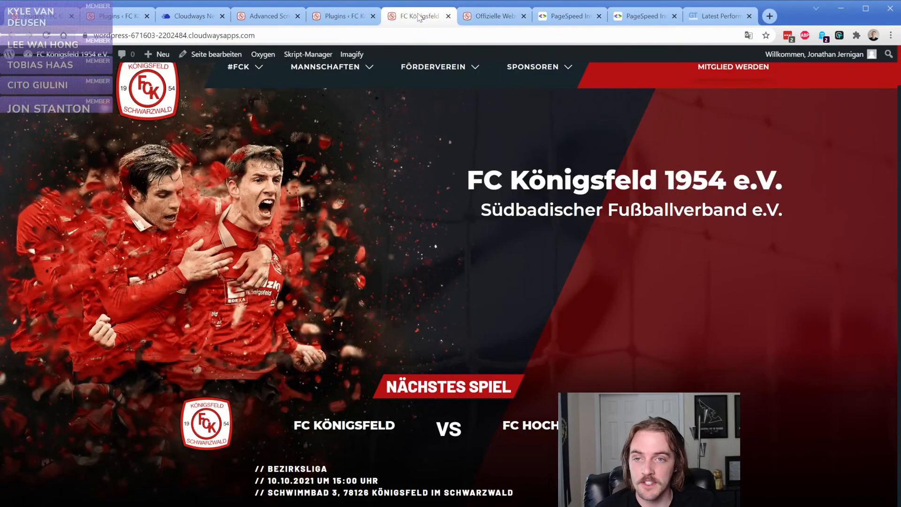
{"action": "left_click", "coordinate": [44, 77]}
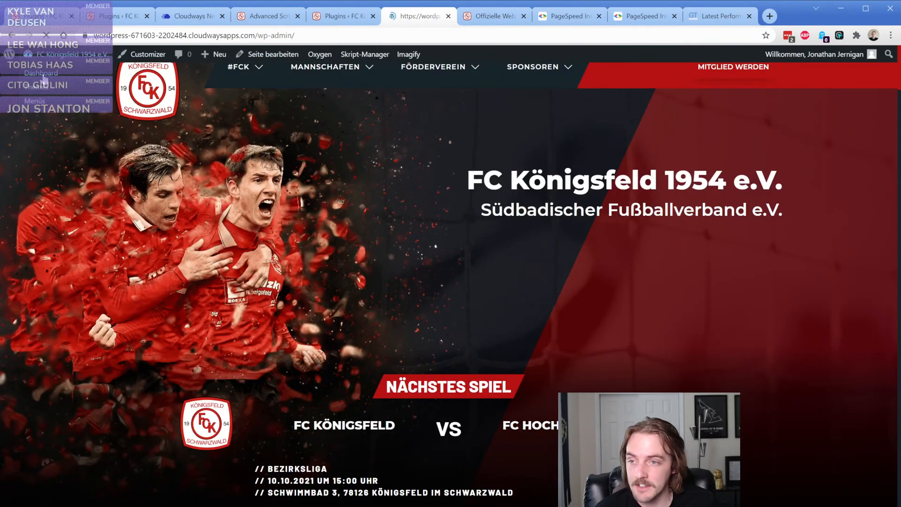
{"action": "mouse_move", "coordinate": [47, 310]}
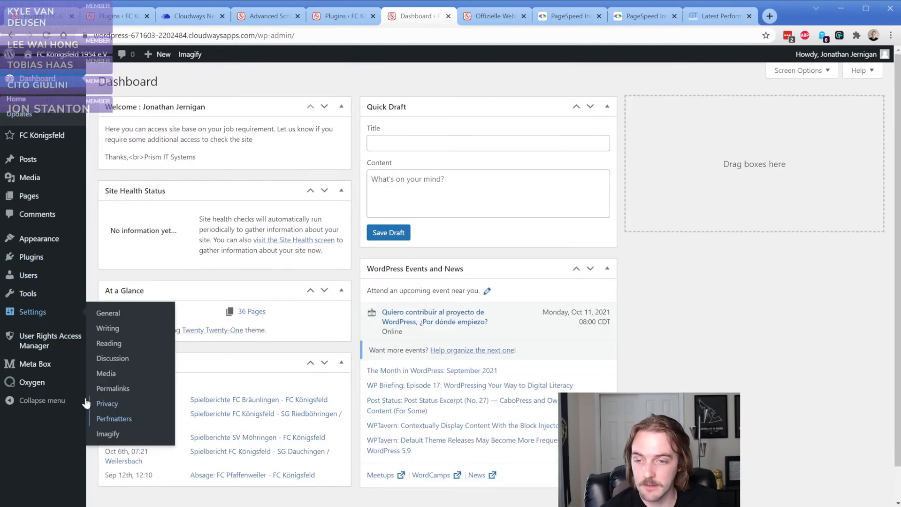
{"action": "mouse_move", "coordinate": [33, 382]}
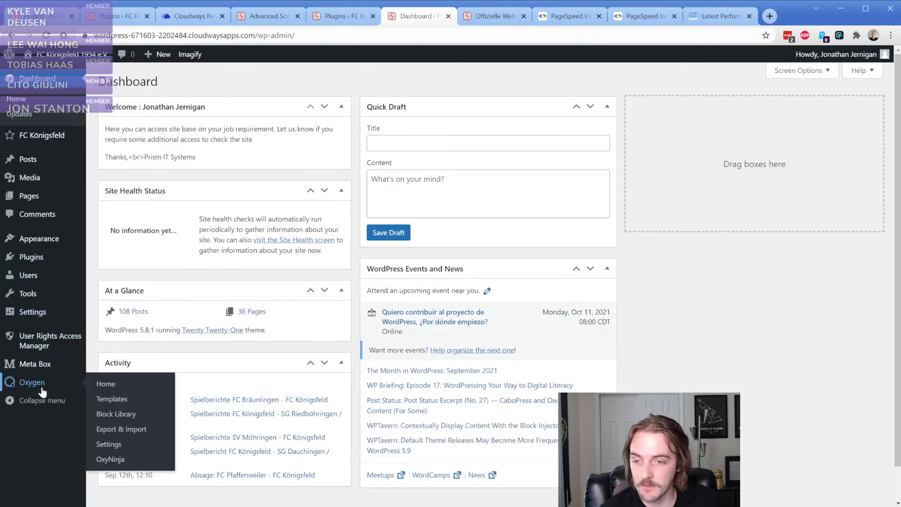
{"action": "left_click", "coordinate": [112, 446]}
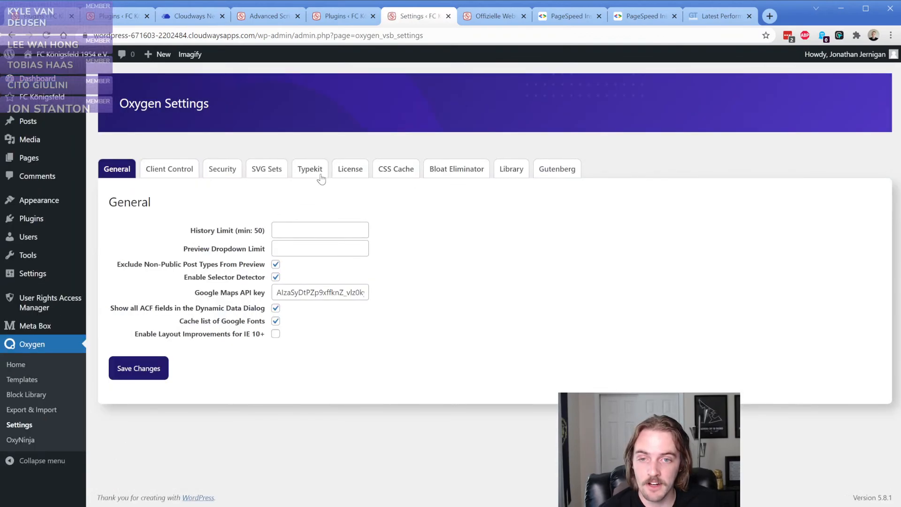
{"action": "left_click", "coordinate": [440, 175]}
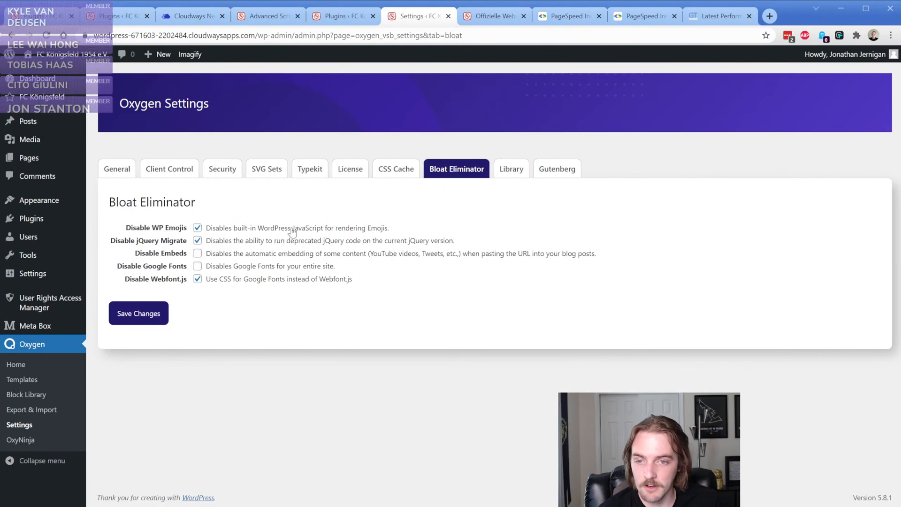
{"action": "left_click", "coordinate": [197, 266]}
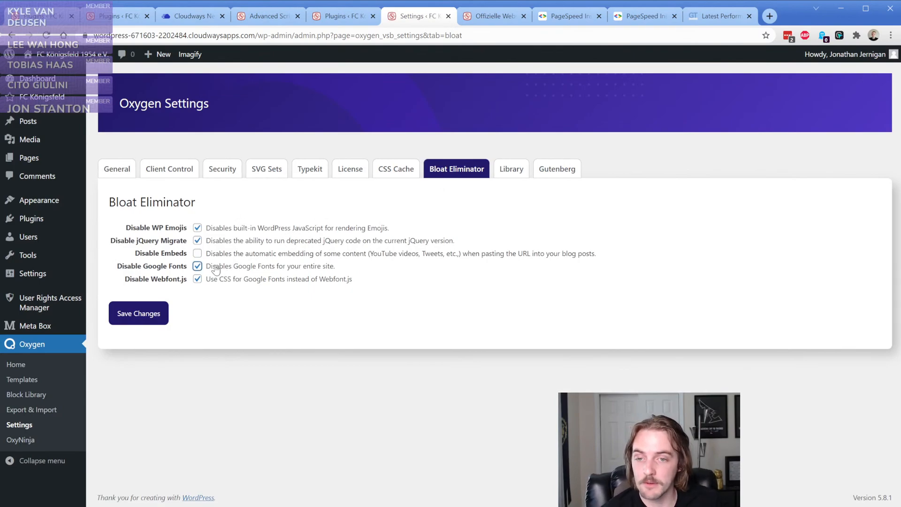
{"action": "left_click", "coordinate": [146, 316]}
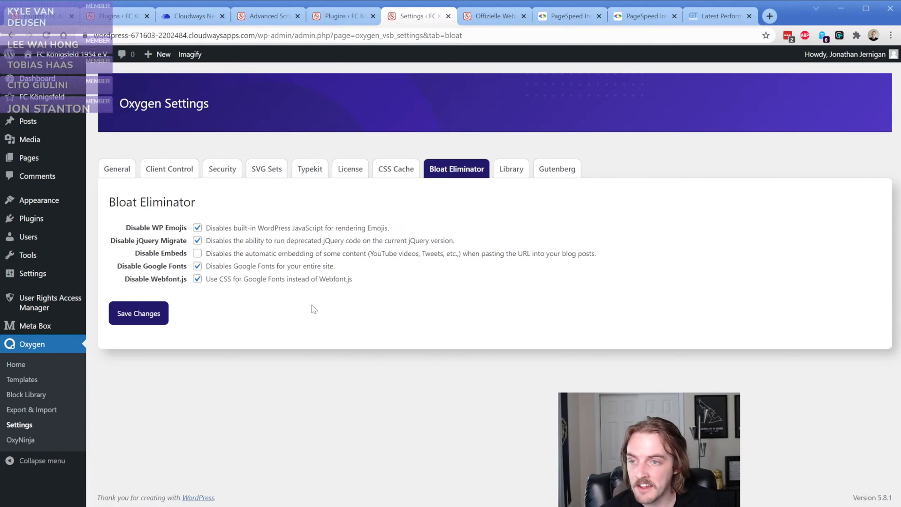
- Revisit the live site's PageSpeed report and the render-blocking resources listed in the Cloudways copy's report
{"action": "left_click", "coordinate": [645, 16]}
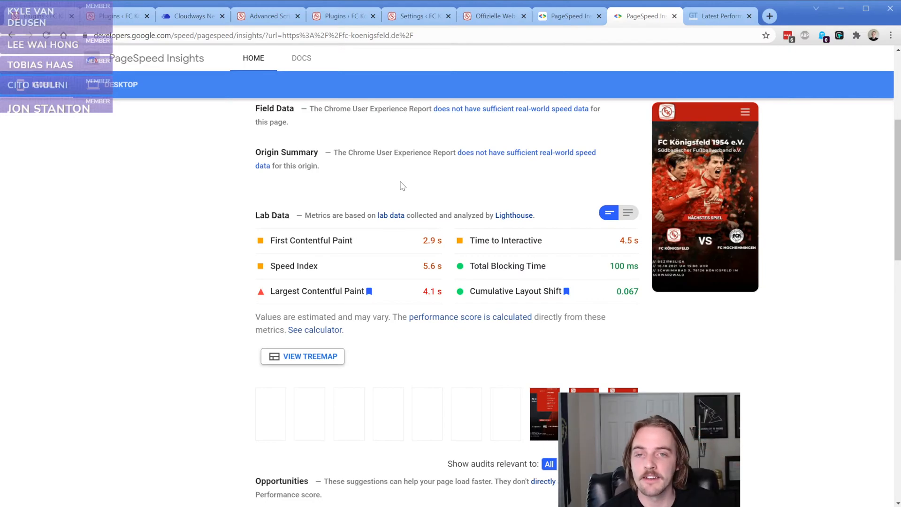
{"action": "scroll", "coordinate": [402, 186], "scroll_direction": "up", "scroll_amount": 5}
{"action": "left_click", "coordinate": [568, 16]}
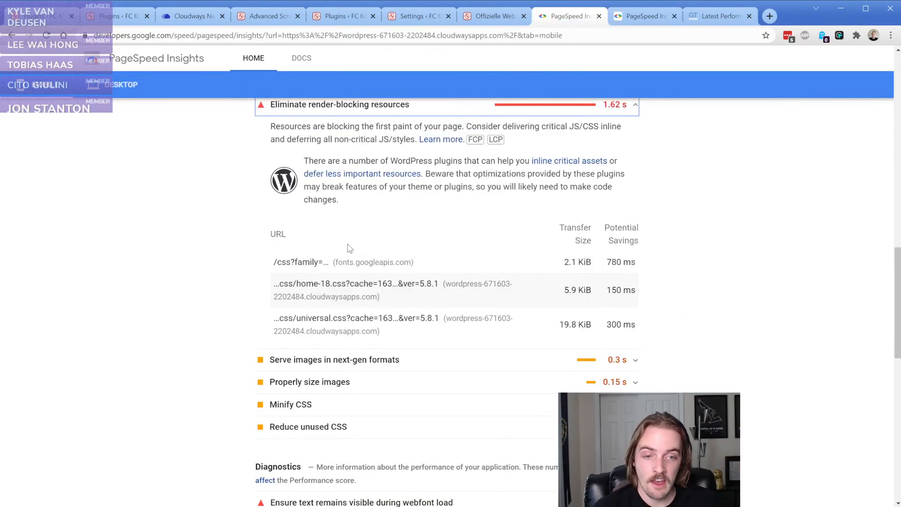
- Rerun the PageSpeed analysis of the Cloudways copy and look at its Advanced Scripts list while the test runs
{"action": "left_click", "coordinate": [636, 262]}
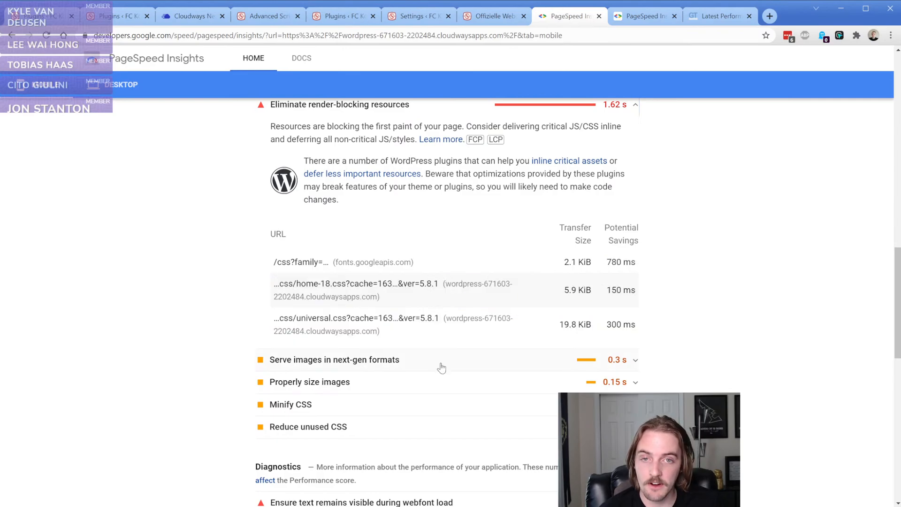
{"action": "scroll", "coordinate": [322, 320], "scroll_direction": "up", "scroll_amount": 15}
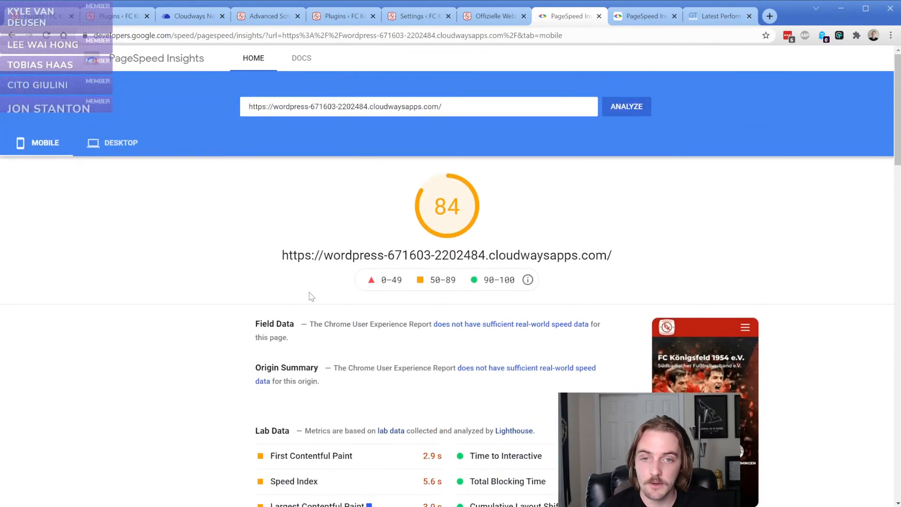
{"action": "left_click", "coordinate": [627, 109]}
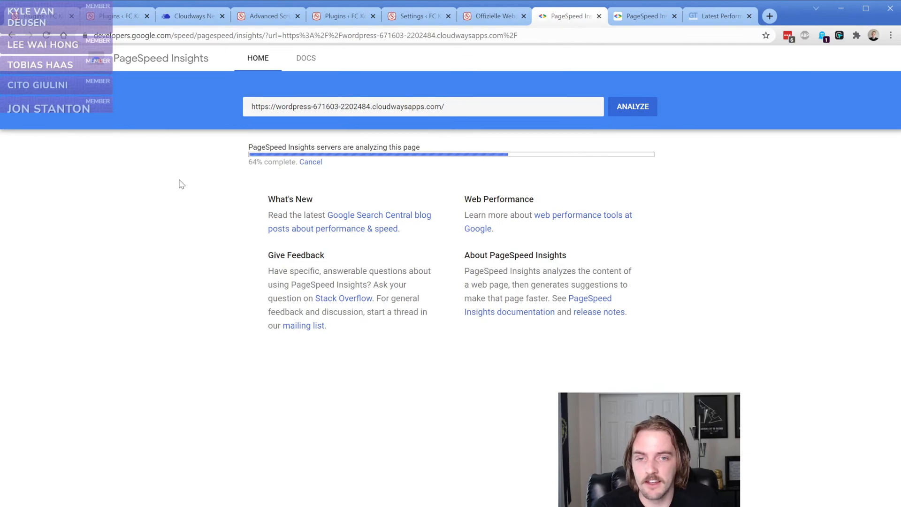
{"action": "left_click", "coordinate": [266, 18]}
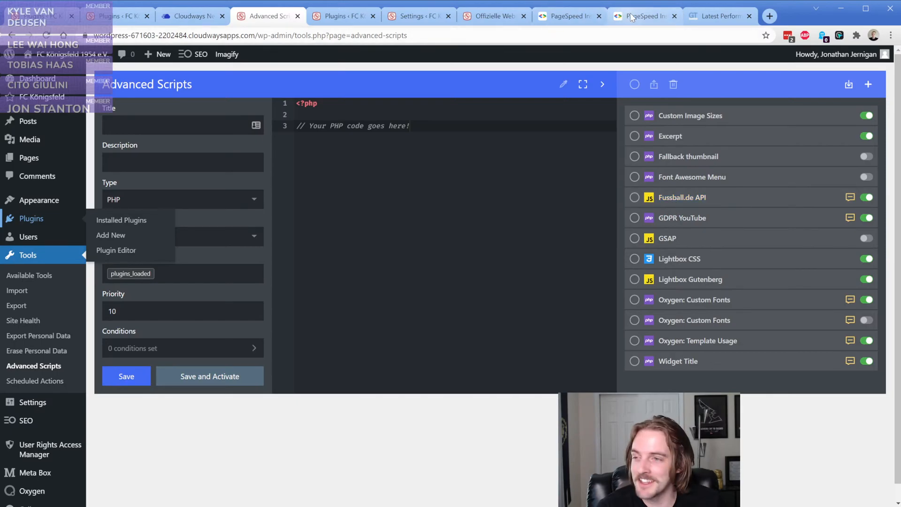
{"action": "left_click", "coordinate": [562, 20]}
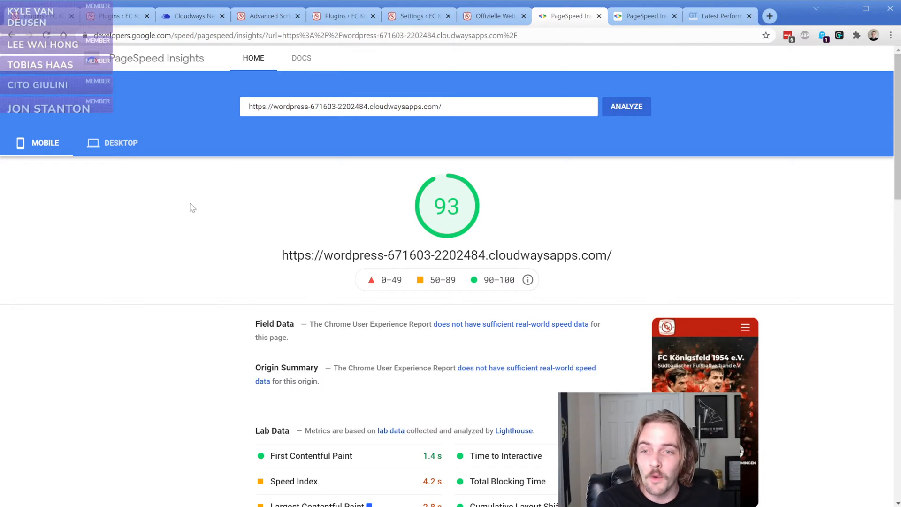
- Examine the new report's lab data and initial server response time details, and compare the desktop score with the mobile one
{"action": "scroll", "coordinate": [181, 262], "scroll_direction": "down", "scroll_amount": 5}
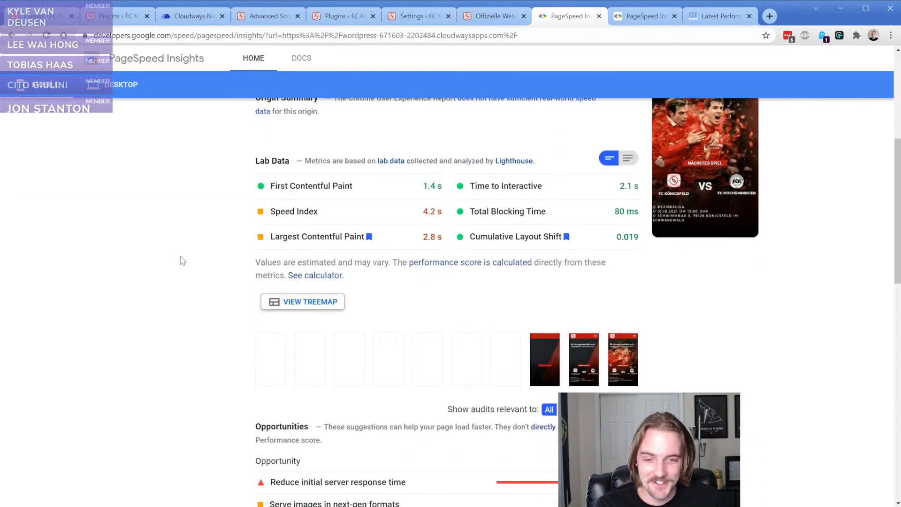
{"action": "scroll", "coordinate": [182, 262], "scroll_direction": "down", "scroll_amount": 4}
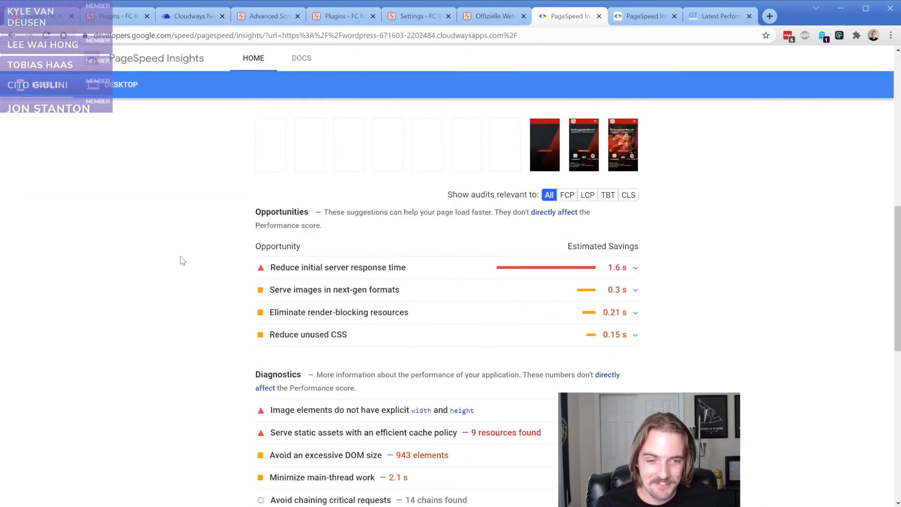
{"action": "left_click", "coordinate": [325, 267]}
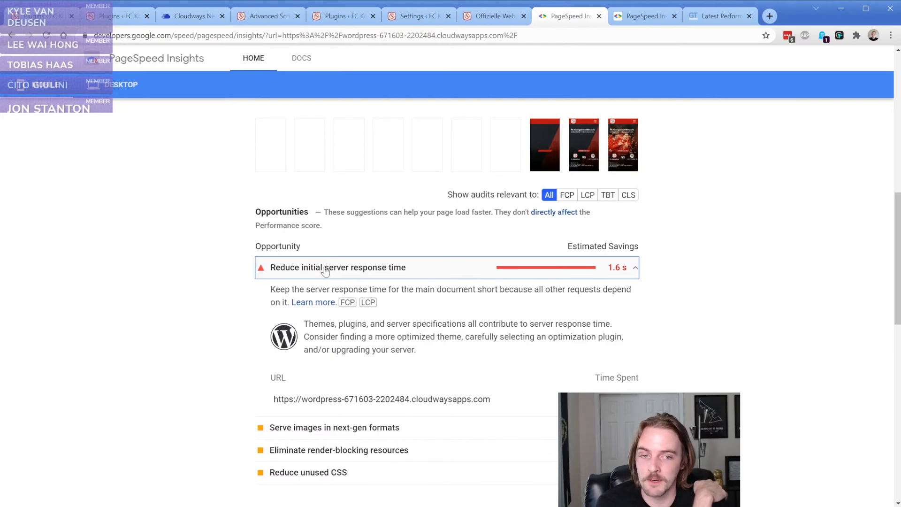
{"action": "left_click", "coordinate": [325, 267]}
{"action": "scroll", "coordinate": [207, 308], "scroll_direction": "up", "scroll_amount": 15}
{"action": "left_click", "coordinate": [119, 144]}
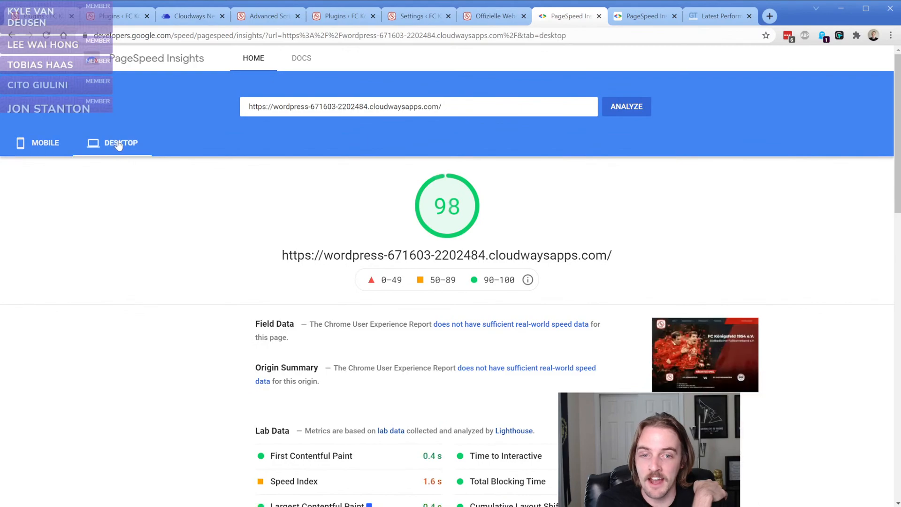
{"action": "left_click", "coordinate": [45, 143]}
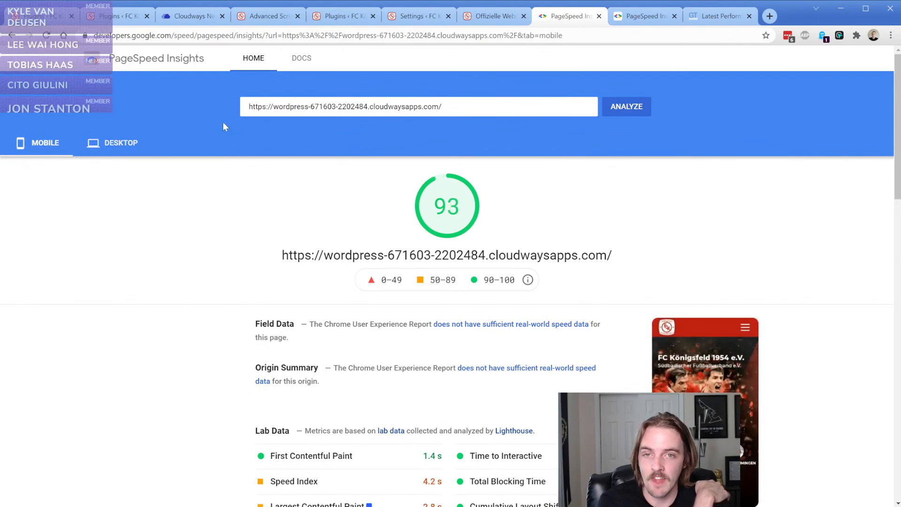
- Bulk-activate Fluent Forms, Fluent Forms Pro Add On Pack, FluentSMTP, HappyFiles Pro, Hydrogen Pack and OxyExtras on the Cloudways copy
{"action": "left_click", "coordinate": [338, 16]}
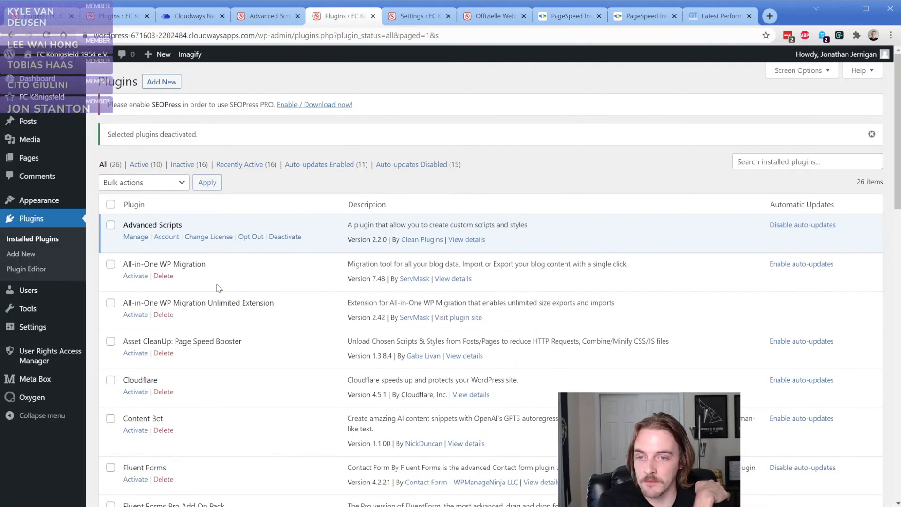
{"action": "scroll", "coordinate": [217, 287], "scroll_direction": "down", "scroll_amount": 5}
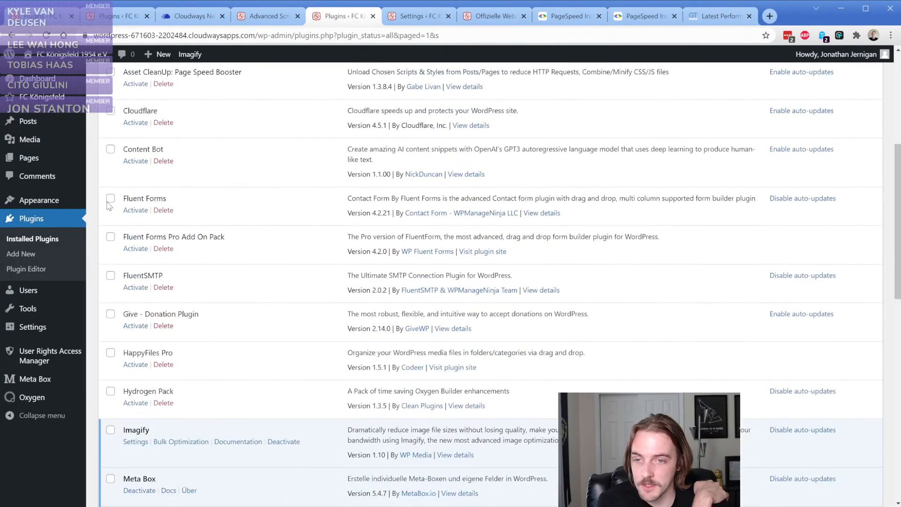
{"action": "left_click", "coordinate": [111, 198]}
{"action": "left_click", "coordinate": [110, 237]}
{"action": "left_click", "coordinate": [110, 275]}
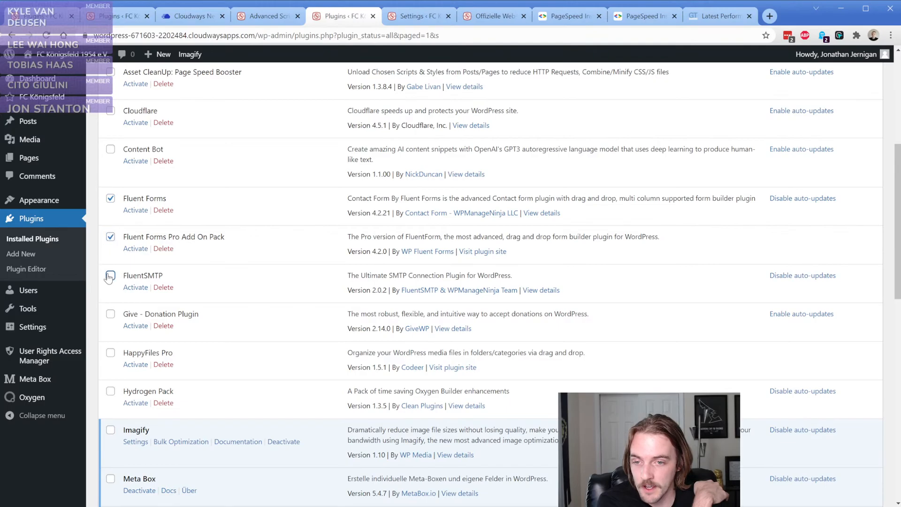
{"action": "left_click", "coordinate": [110, 355]}
{"action": "left_click", "coordinate": [110, 391]}
{"action": "scroll", "coordinate": [112, 394], "scroll_direction": "down", "scroll_amount": 5}
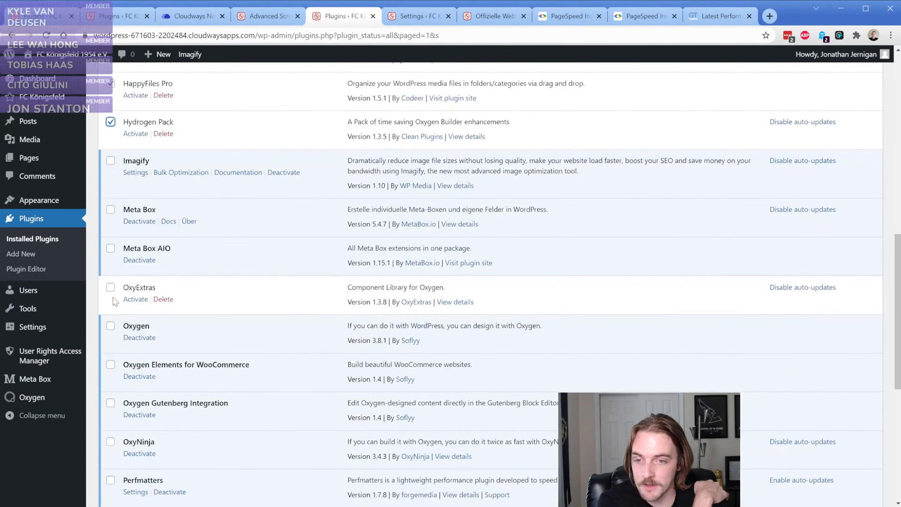
{"action": "left_click", "coordinate": [111, 287]}
{"action": "scroll", "coordinate": [127, 331], "scroll_direction": "down", "scroll_amount": 5}
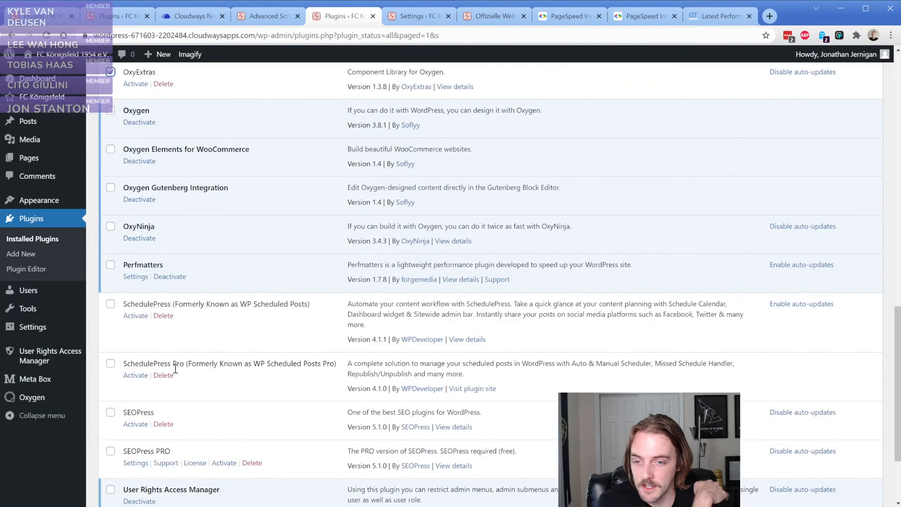
{"action": "scroll", "coordinate": [174, 375], "scroll_direction": "up", "scroll_amount": 15}
{"action": "left_click", "coordinate": [143, 191]}
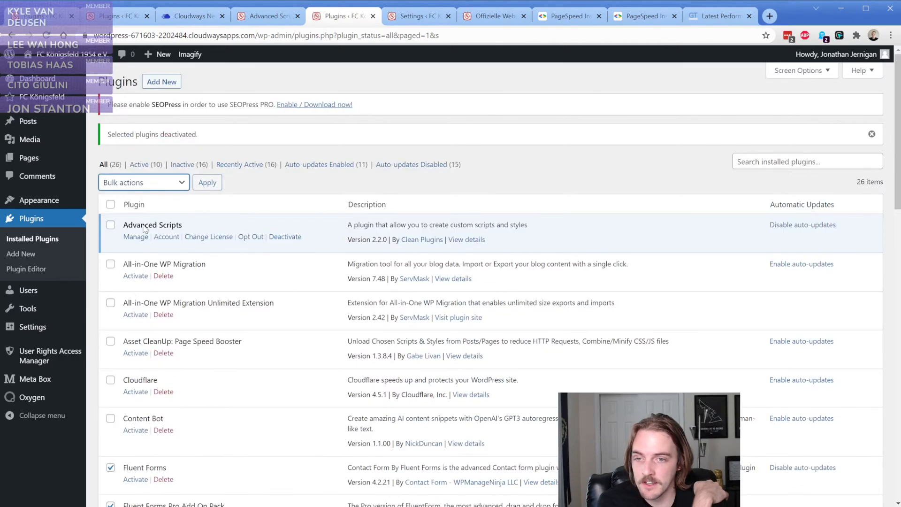
{"action": "left_click", "coordinate": [144, 211]}
{"action": "left_click", "coordinate": [207, 182]}
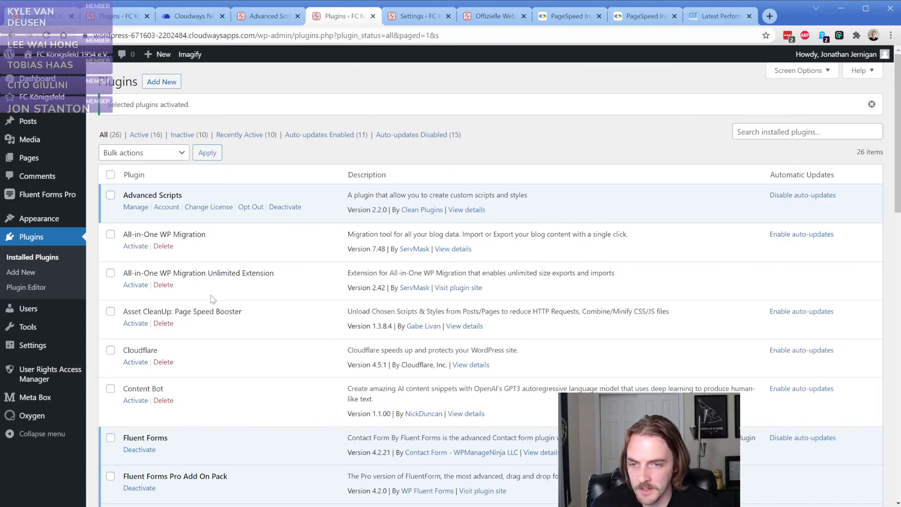
- Look through the whole installed plugins list, including Asset CleanUp: Page Speed Booster, to check which plugins are active
{"action": "left_click_drag", "start_coordinate": [147, 313], "coordinate": [256, 318]}
{"action": "left_click", "coordinate": [262, 317]}
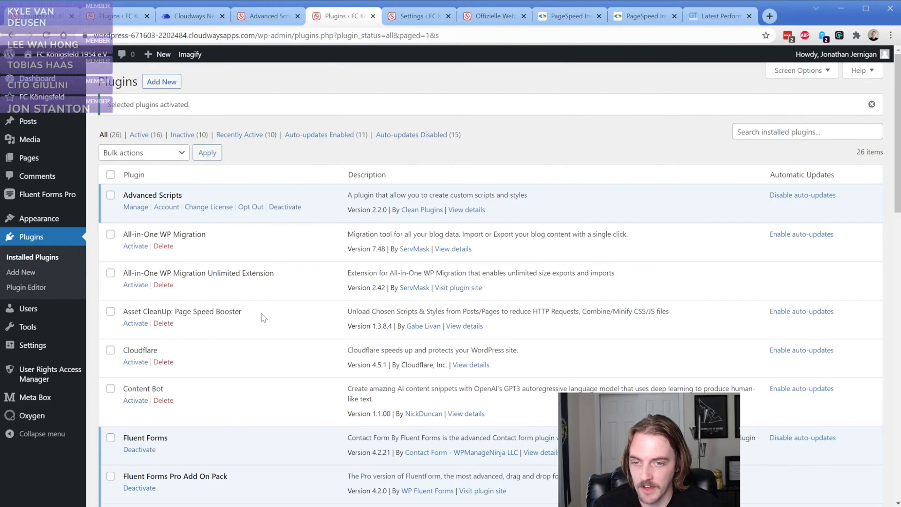
{"action": "scroll", "coordinate": [261, 314], "scroll_direction": "down", "scroll_amount": 3}
{"action": "scroll", "coordinate": [257, 310], "scroll_direction": "down", "scroll_amount": 10}
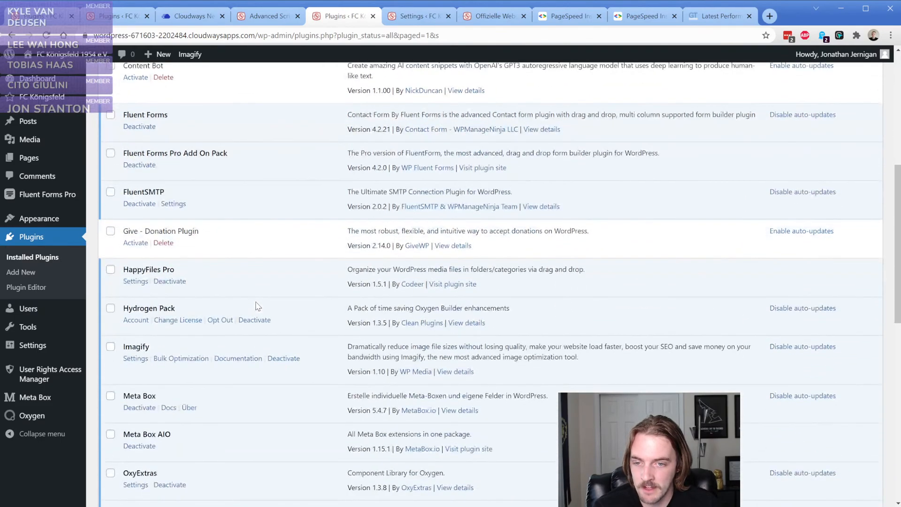
{"action": "scroll", "coordinate": [257, 306], "scroll_direction": "down", "scroll_amount": 2}
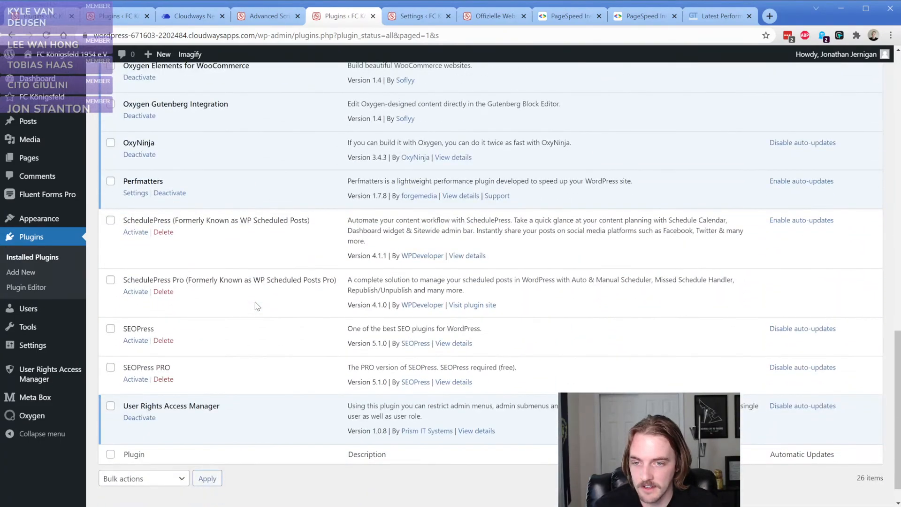
{"action": "scroll", "coordinate": [249, 329], "scroll_direction": "up", "scroll_amount": 15}
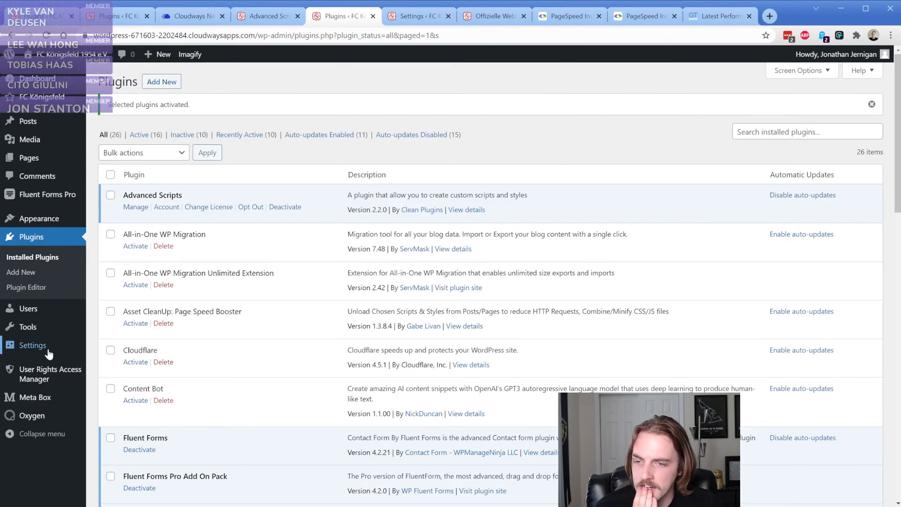
- Open the Perfmatters settings and examine the JavaScript deferral and Delay Behavior options under Assets
{"action": "mouse_move", "coordinate": [47, 354]}
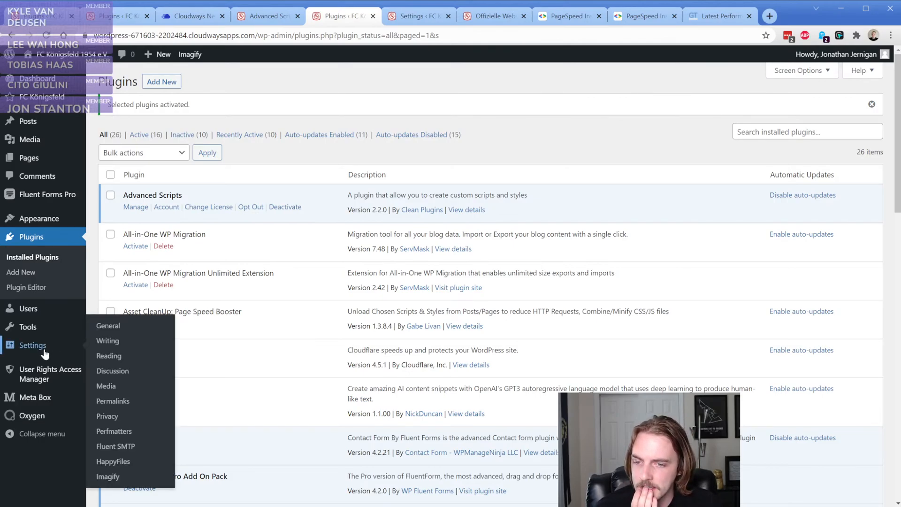
{"action": "left_click", "coordinate": [114, 434]}
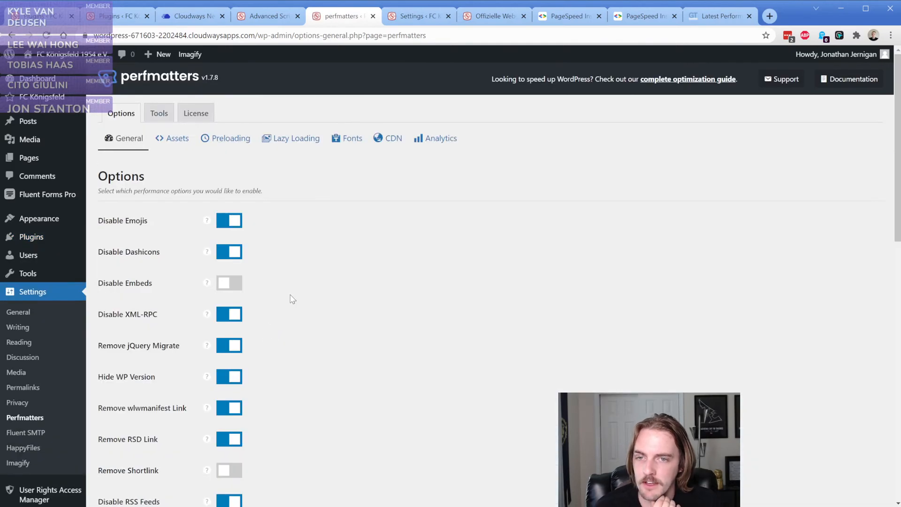
{"action": "left_click", "coordinate": [175, 140]}
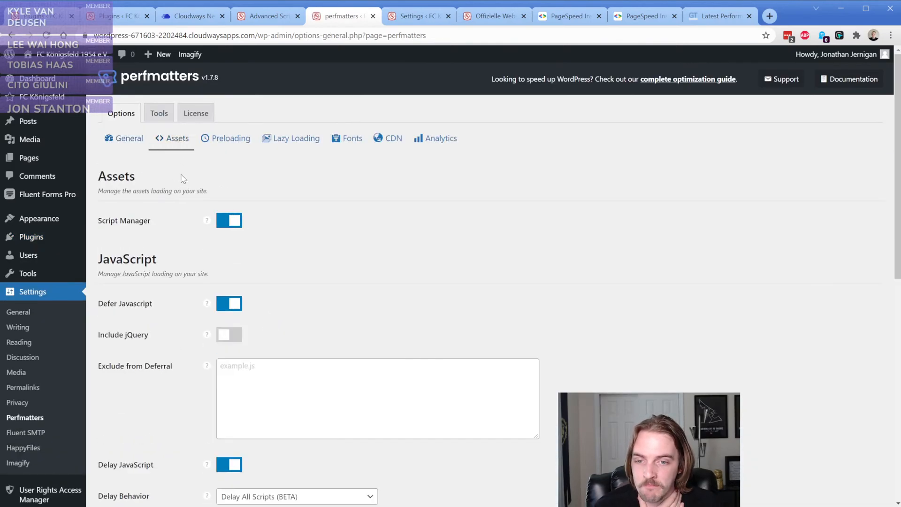
{"action": "scroll", "coordinate": [182, 181], "scroll_direction": "down", "scroll_amount": 3}
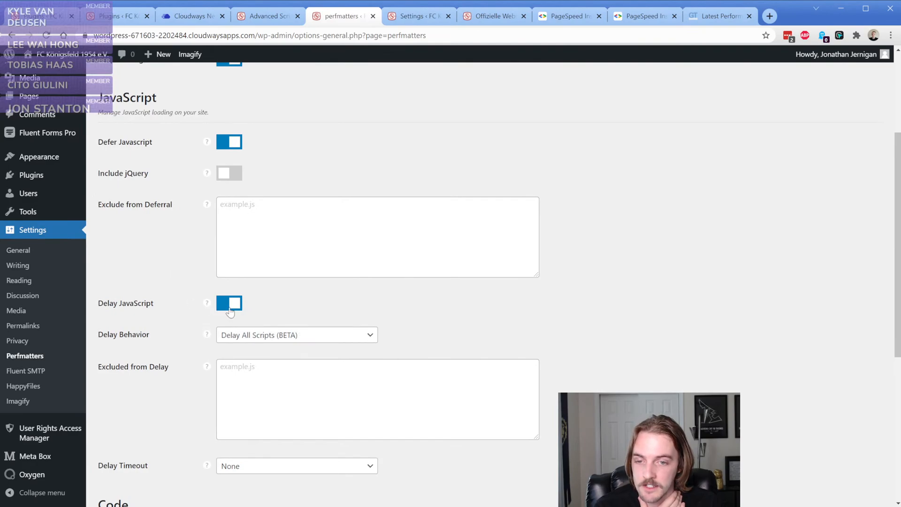
{"action": "left_click", "coordinate": [248, 337]}
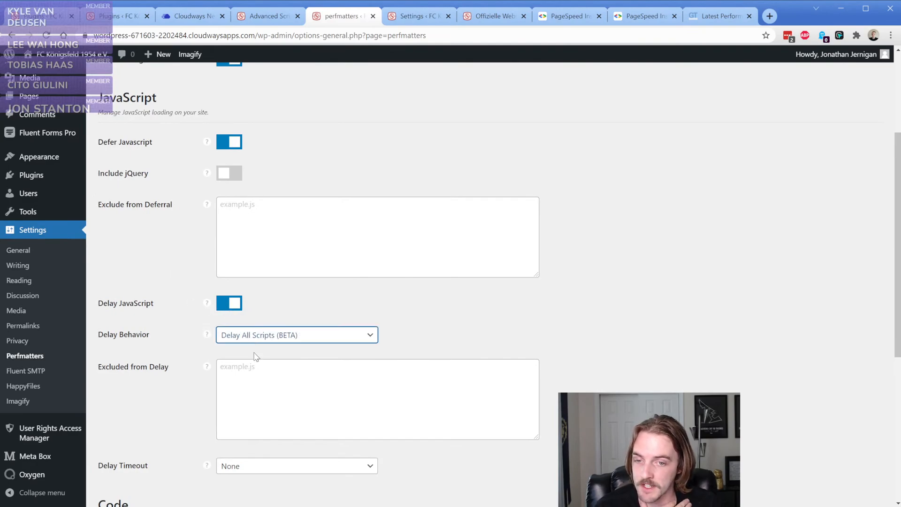
{"action": "left_click", "coordinate": [183, 297]}
{"action": "scroll", "coordinate": [183, 297], "scroll_direction": "up", "scroll_amount": 3}
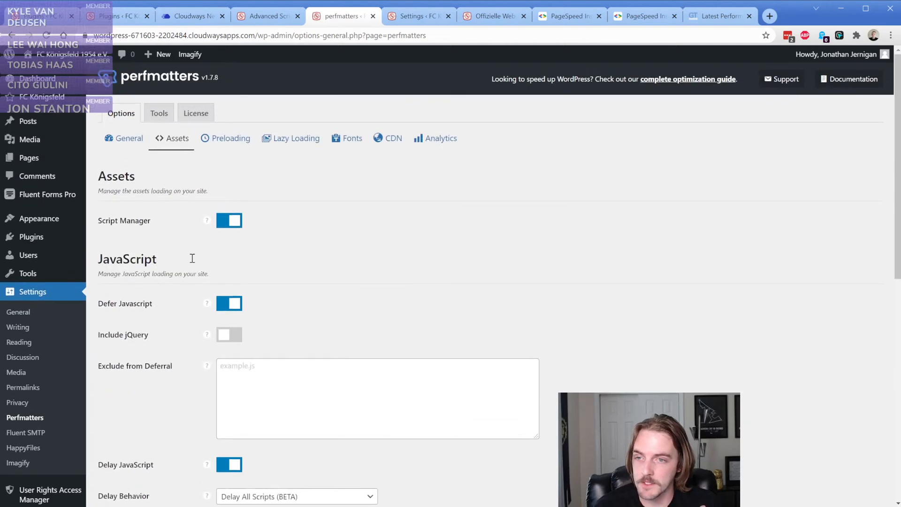
- Review the Preloading and Lazy Loading settings in Perfmatters and recheck the Delay Behavior choices under Assets
{"action": "left_click", "coordinate": [226, 140]}
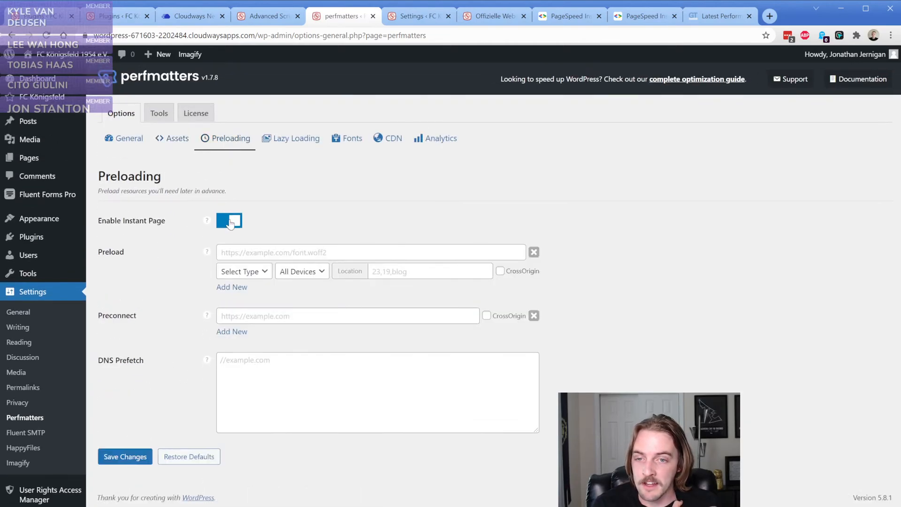
{"action": "left_click", "coordinate": [287, 141]}
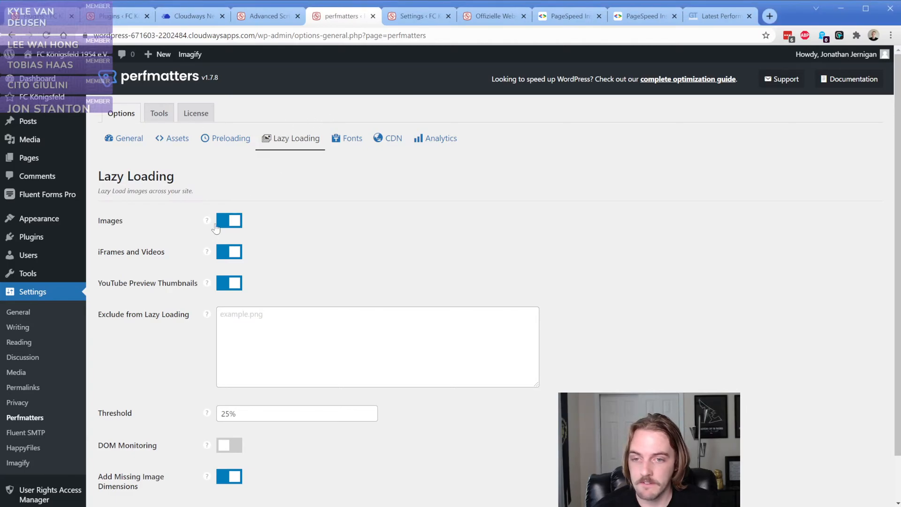
{"action": "scroll", "coordinate": [193, 276], "scroll_direction": "down", "scroll_amount": 1}
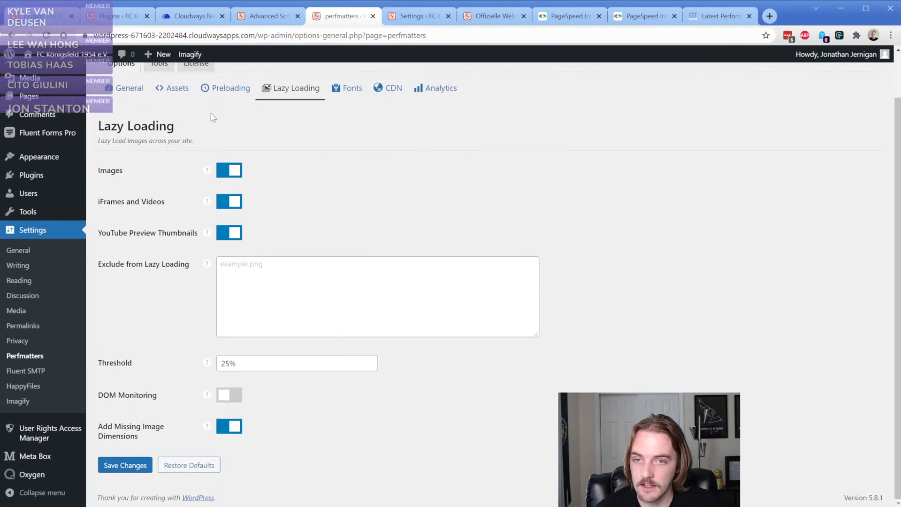
{"action": "left_click", "coordinate": [177, 89]}
{"action": "scroll", "coordinate": [165, 258], "scroll_direction": "down", "scroll_amount": 3}
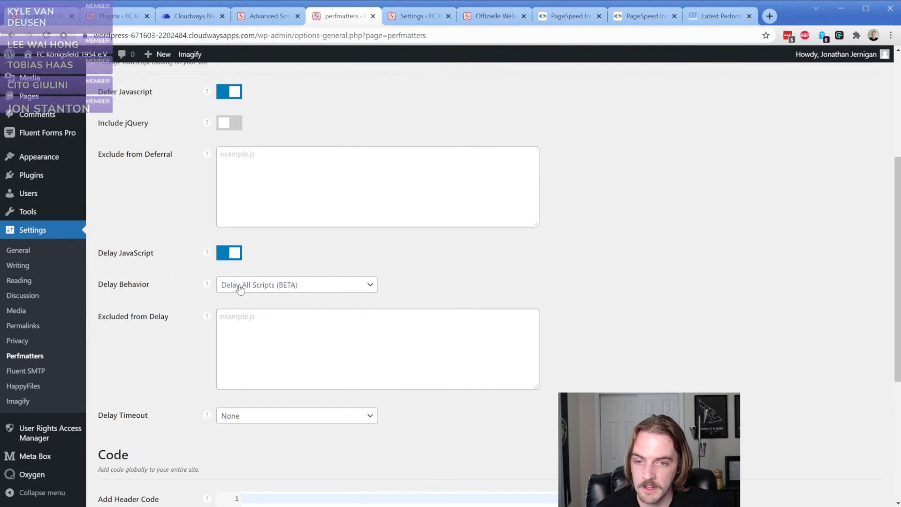
{"action": "left_click", "coordinate": [266, 290]}
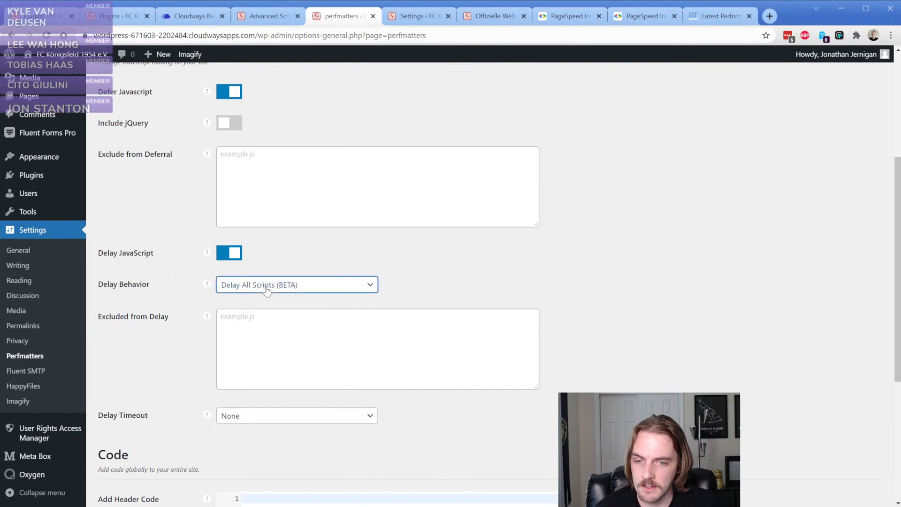
{"action": "left_click", "coordinate": [163, 363]}
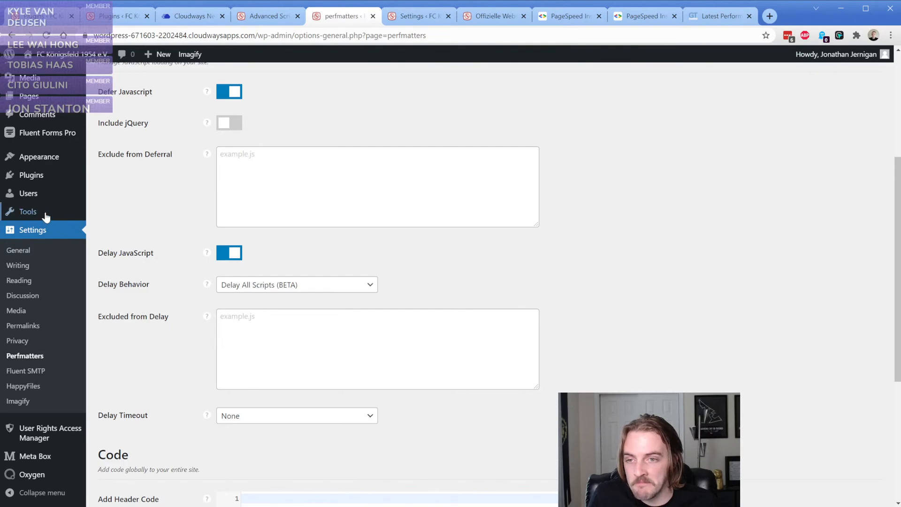
- Check the Advanced Scripts list and open the Perfmatters Script Manager on the site's front page
{"action": "mouse_move", "coordinate": [46, 212]}
{"action": "left_click", "coordinate": [125, 305]}
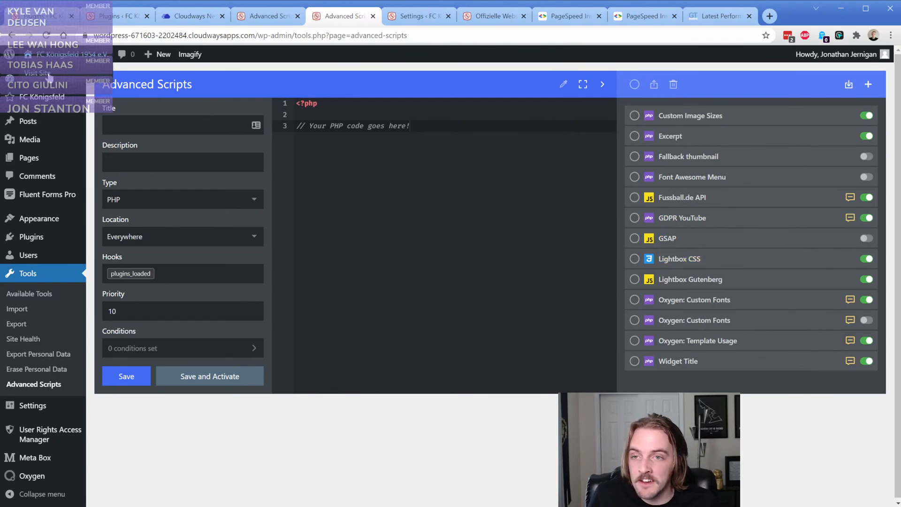
{"action": "left_click", "coordinate": [47, 73]}
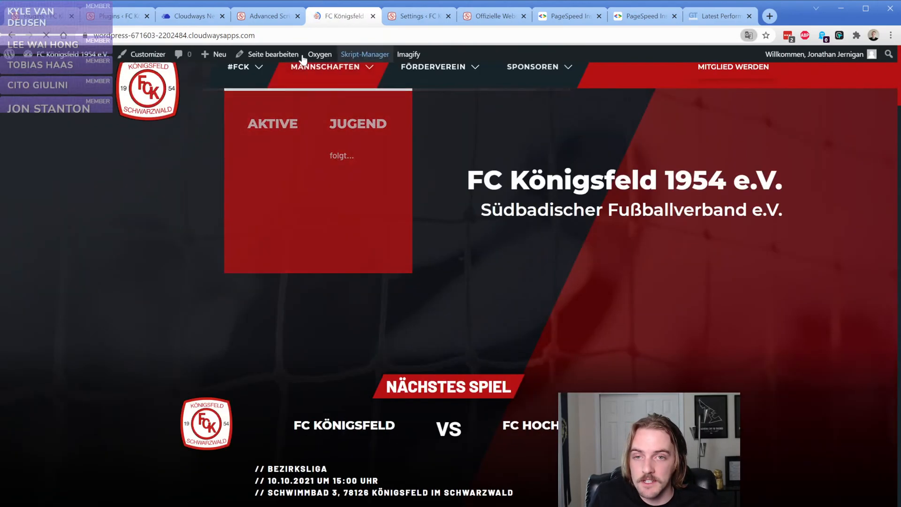
{"action": "left_click", "coordinate": [356, 54]}
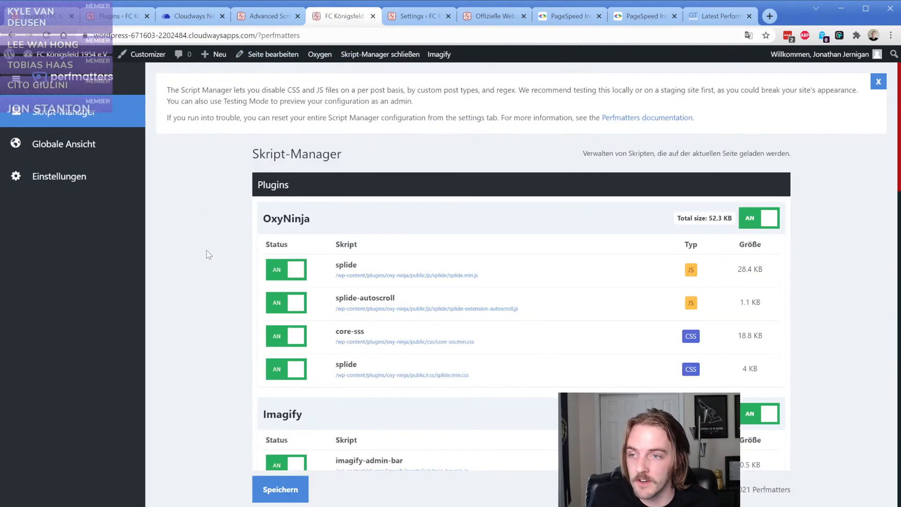
- Switch on the disabled fussball.de widget2.js and glightbox.js scripts under Misc, save the changes and close the Script Manager
{"action": "scroll", "coordinate": [211, 251], "scroll_direction": "down", "scroll_amount": 7}
{"action": "scroll", "coordinate": [224, 239], "scroll_direction": "down", "scroll_amount": 10}
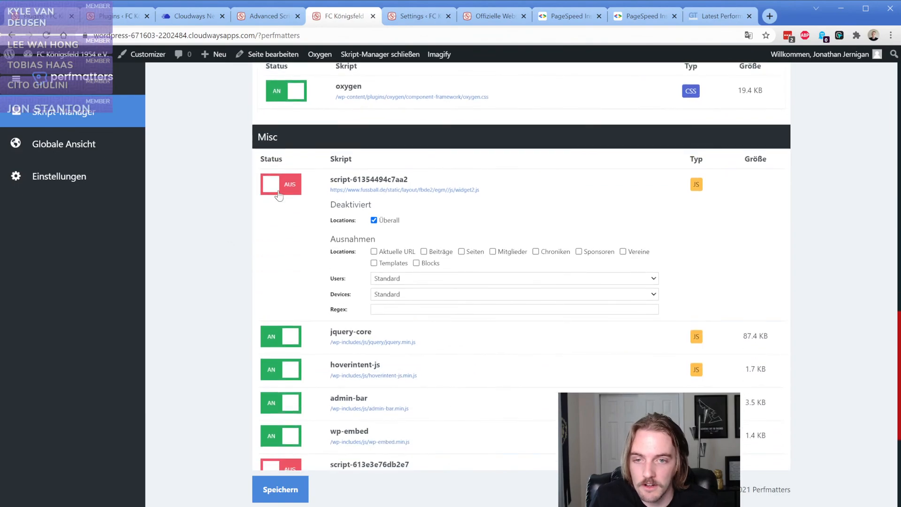
{"action": "left_click", "coordinate": [268, 334]}
{"action": "left_click", "coordinate": [278, 349]}
{"action": "left_click", "coordinate": [272, 488]}
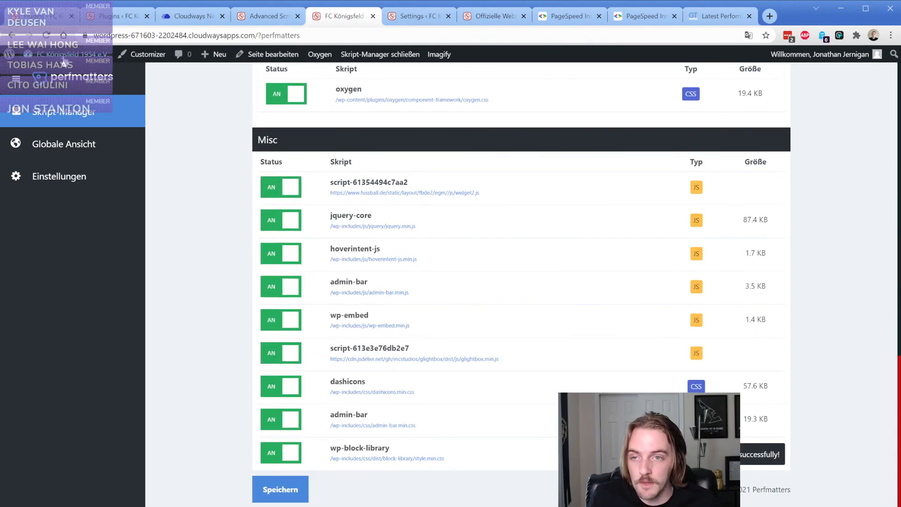
{"action": "mouse_move", "coordinate": [57, 54]}
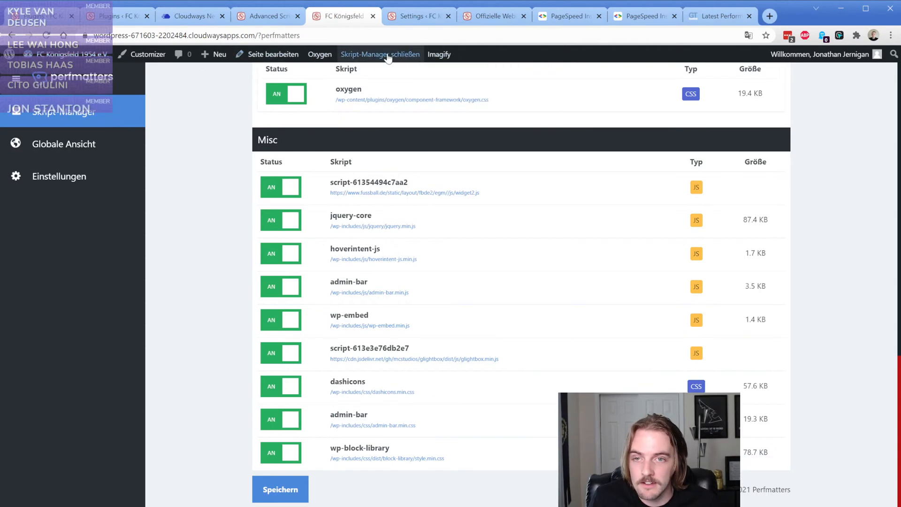
{"action": "left_click", "coordinate": [370, 57]}
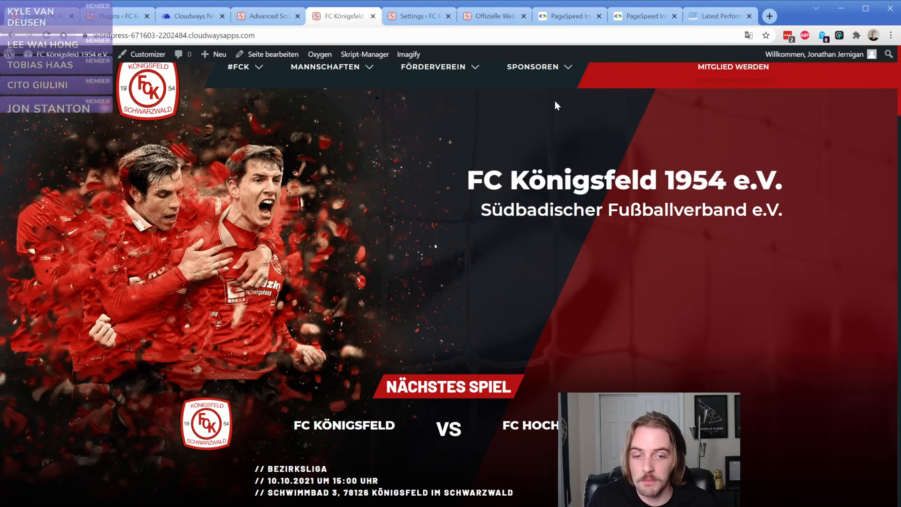
- Look through the FC Königsfeld staging homepage from the hero section down to the footer and back
{"action": "scroll", "coordinate": [422, 215], "scroll_direction": "down", "scroll_amount": 15}
{"action": "scroll", "coordinate": [422, 215], "scroll_direction": "down", "scroll_amount": 20}
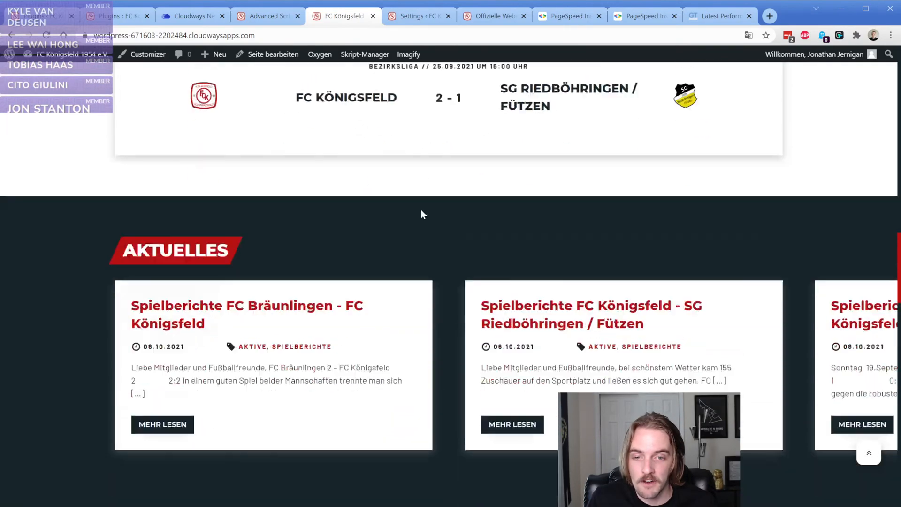
{"action": "scroll", "coordinate": [430, 224], "scroll_direction": "down", "scroll_amount": 5}
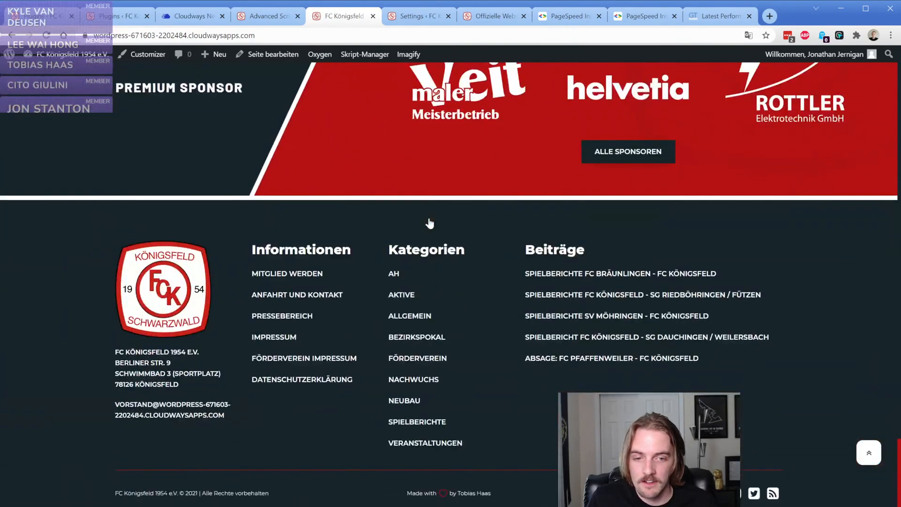
{"action": "scroll", "coordinate": [494, 448], "scroll_direction": "up", "scroll_amount": 20}
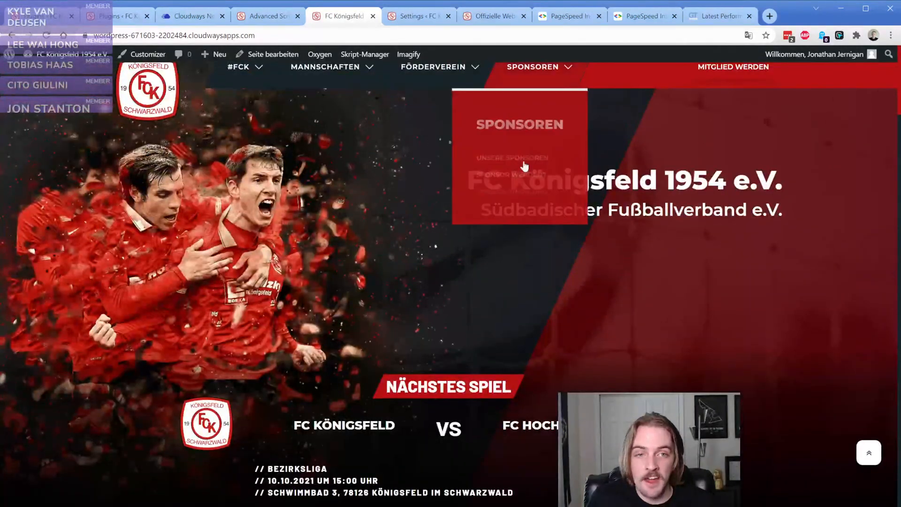
- Rerun the PageSpeed Insights analysis of the staging site and check both its mobile and desktop results
{"action": "left_click", "coordinate": [565, 16]}
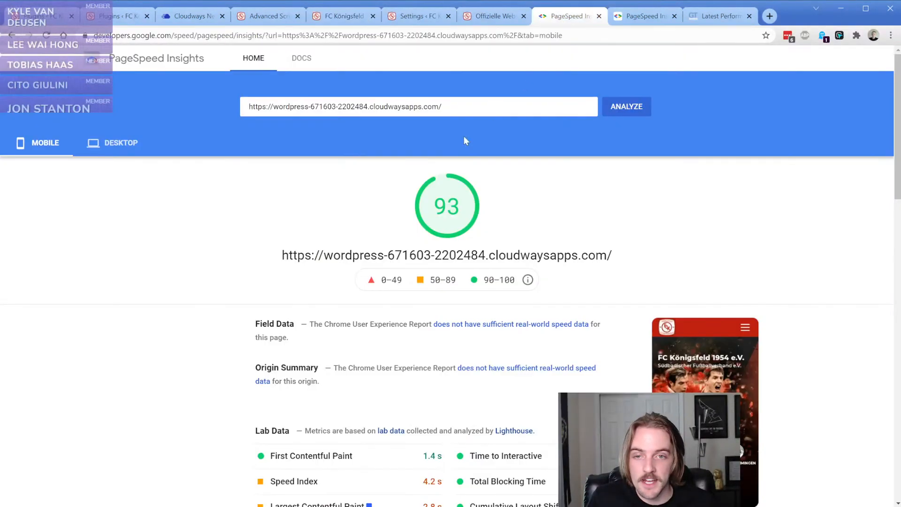
{"action": "left_click", "coordinate": [117, 145]}
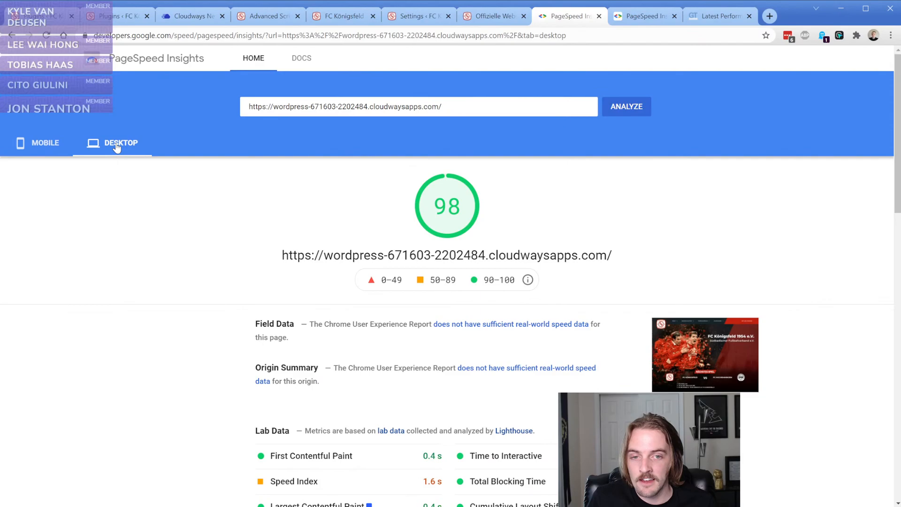
{"action": "left_click", "coordinate": [51, 143]}
{"action": "left_click", "coordinate": [626, 107]}
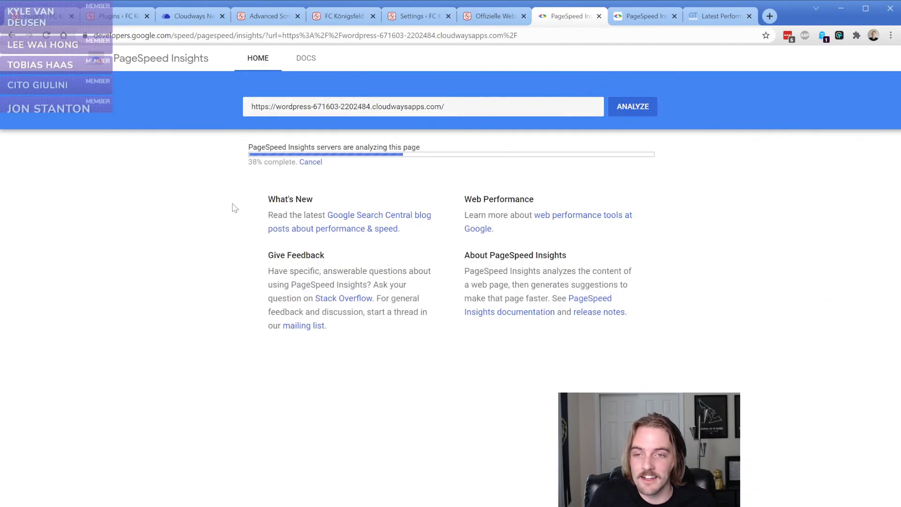
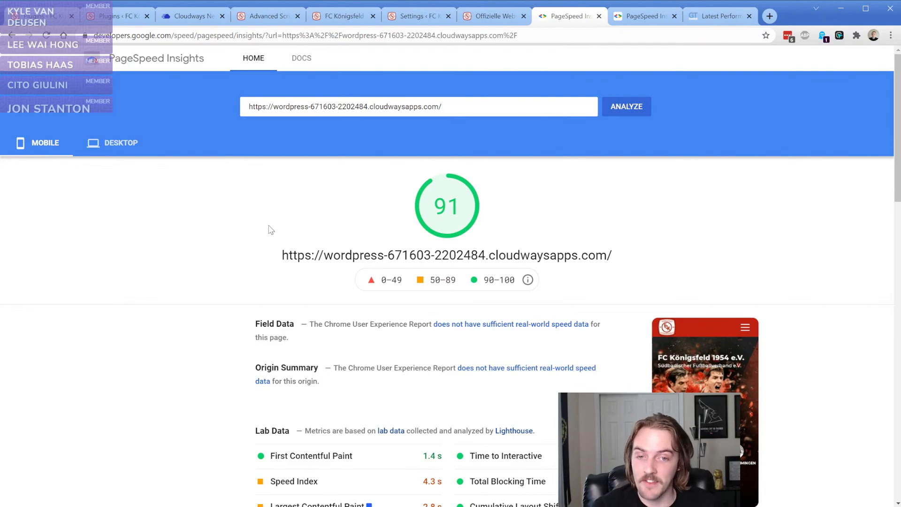
{"action": "left_click", "coordinate": [108, 147]}
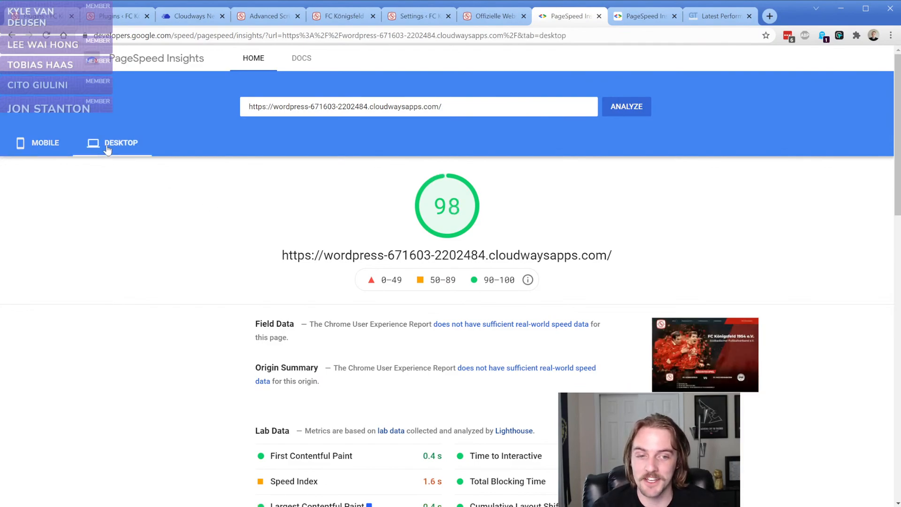
{"action": "left_click", "coordinate": [32, 153]}
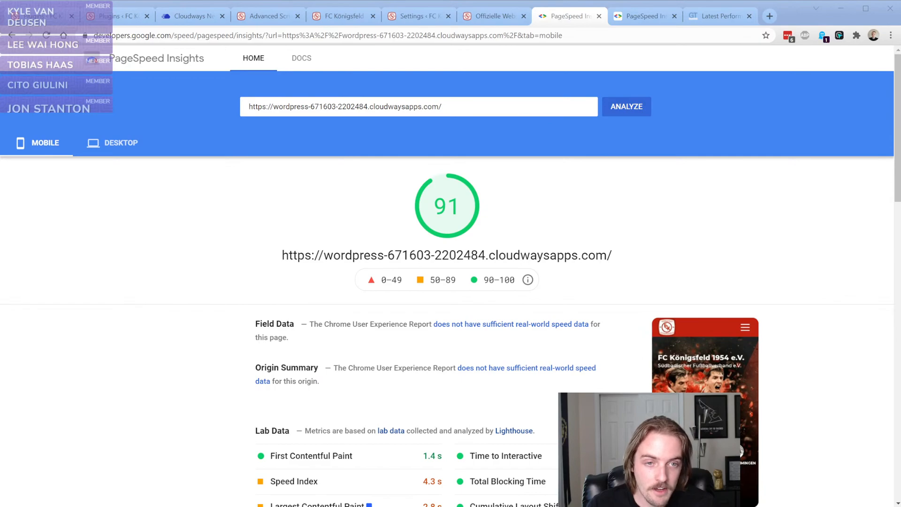
{"action": "key", "text": "ctrl+t"}
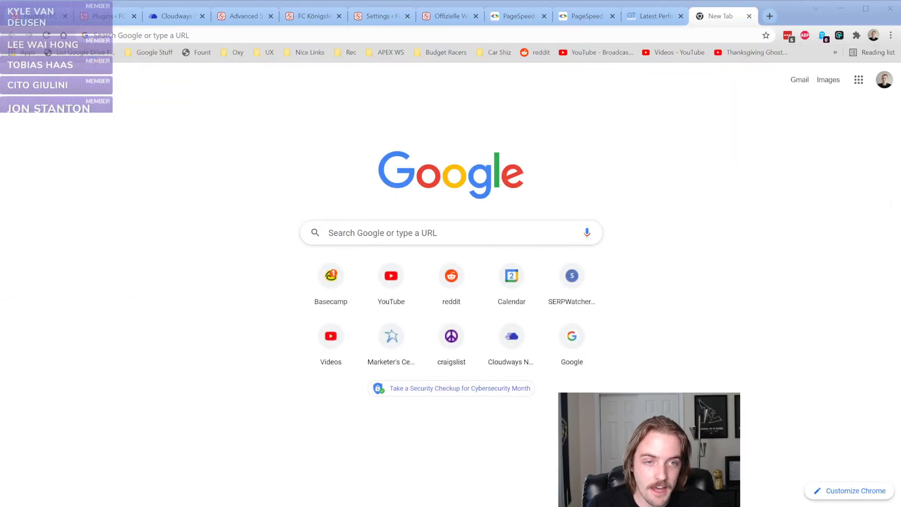
{"action": "type", "text": "C:/Users/Jonathan/Desktop/pagespeed-tests/fc-konigsfeld/psi-mobile-before.PNG"}
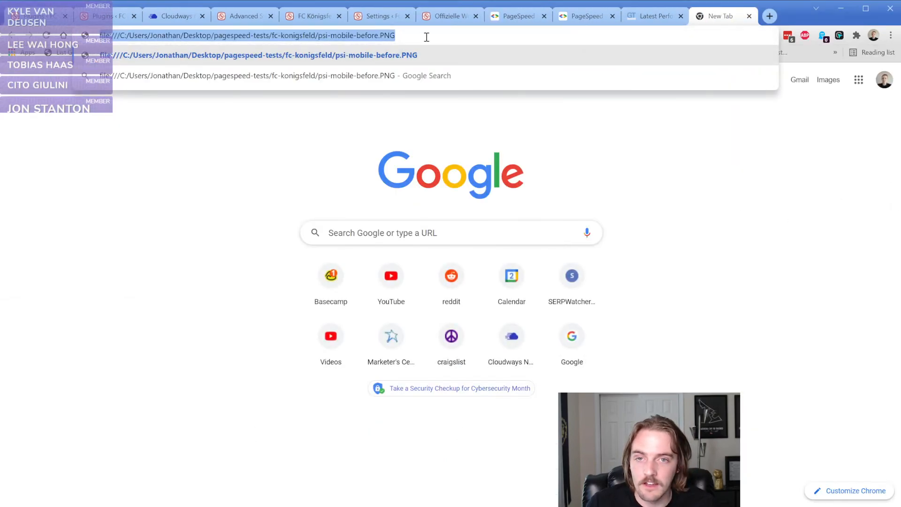
{"action": "key", "text": "Return"}
{"action": "left_click_drag", "start_coordinate": [715, 17], "coordinate": [579, 22]}
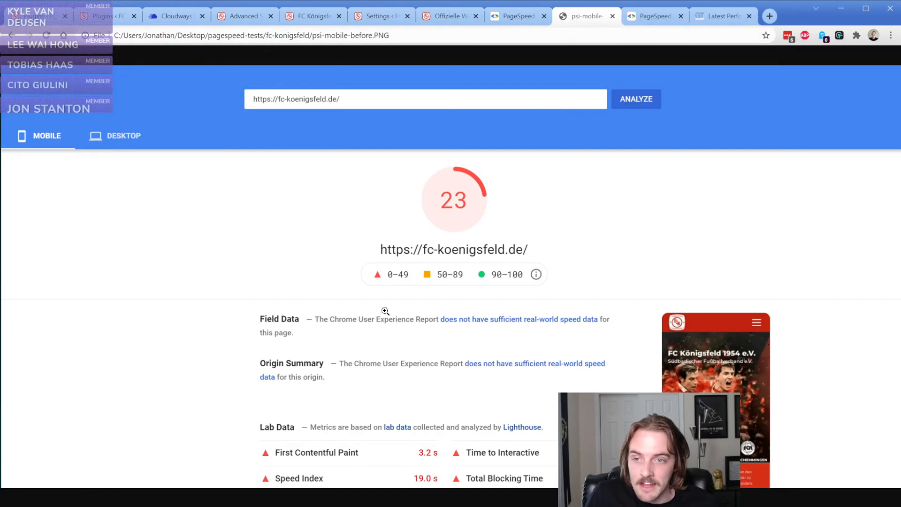
{"action": "left_click", "coordinate": [900, 267]}
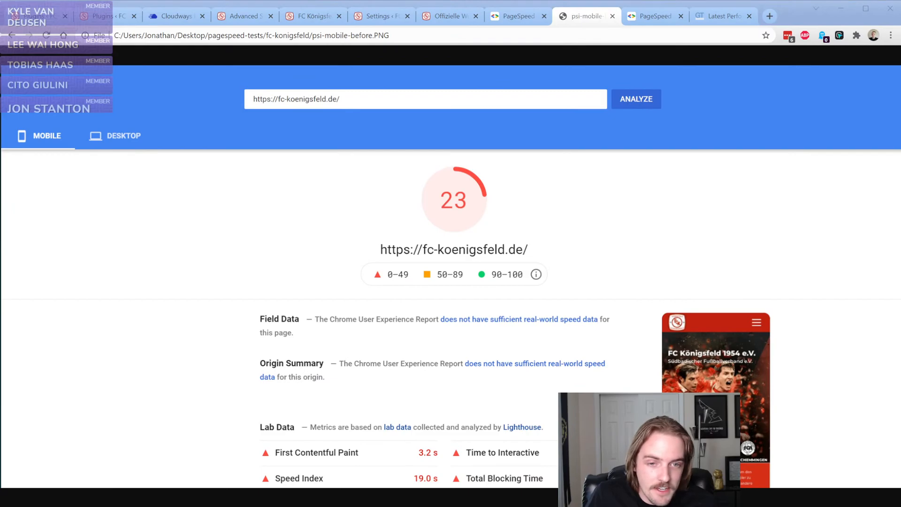
{"action": "key", "text": "ctrl+w"}
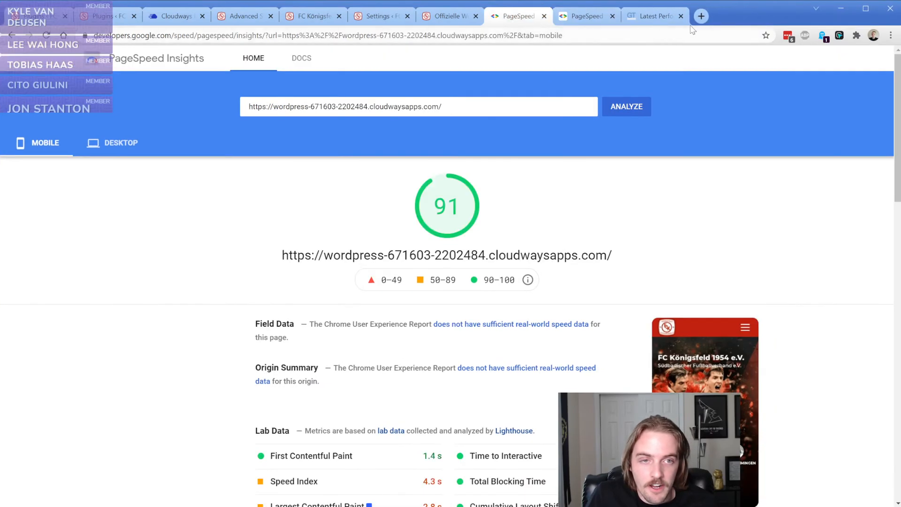
- Open the full-page mobile PageSpeed report image of fc-koenigsfeld.de from the pagespeed-tests/fc-konigsfeld folder in a new tab at a readable size
{"action": "key", "text": "ctrl+t"}
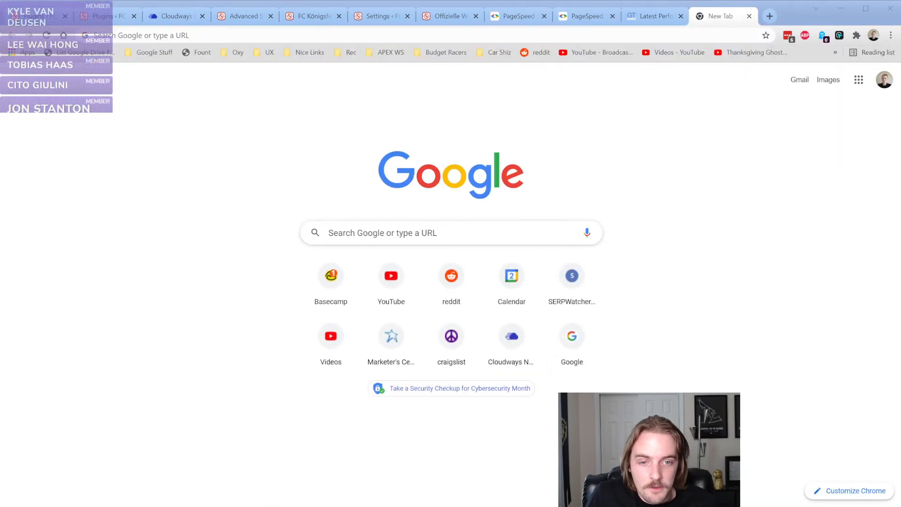
{"action": "left_click_drag", "start_coordinate": [900, 267], "coordinate": [397, 42]}
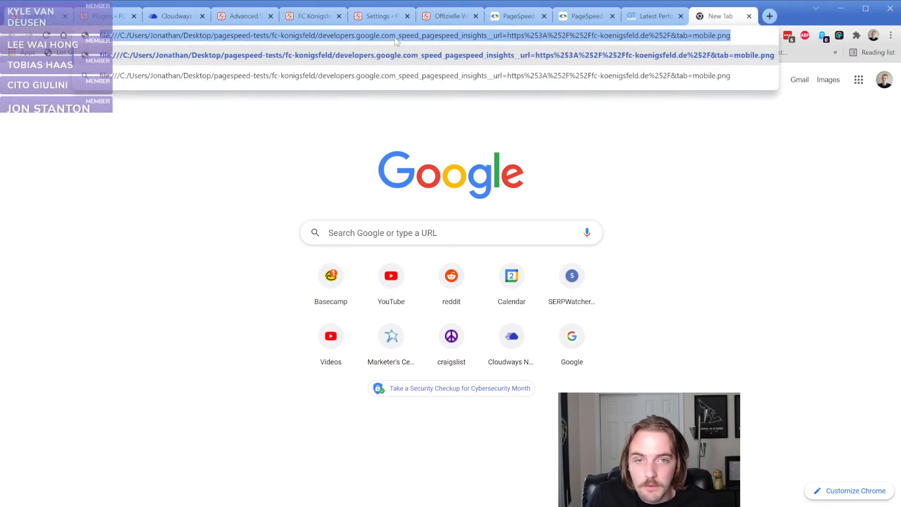
{"action": "key", "text": "Return"}
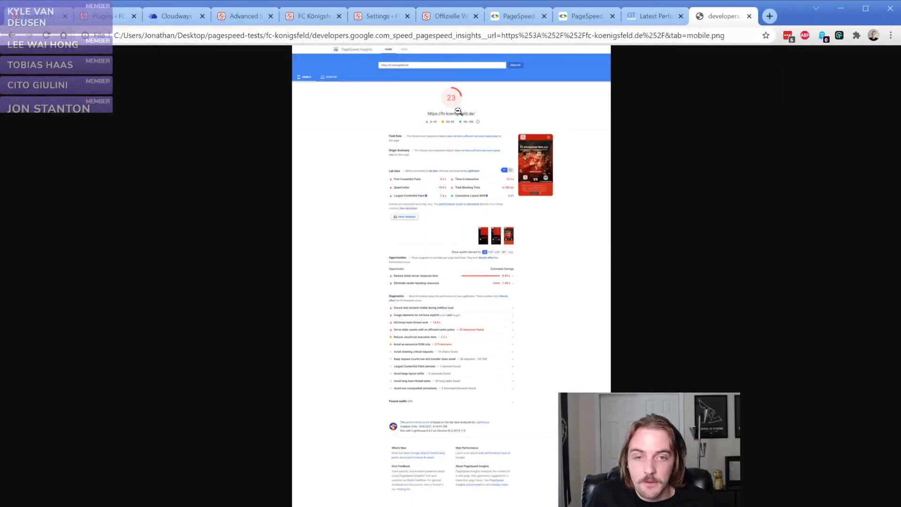
{"action": "left_click", "coordinate": [458, 112]}
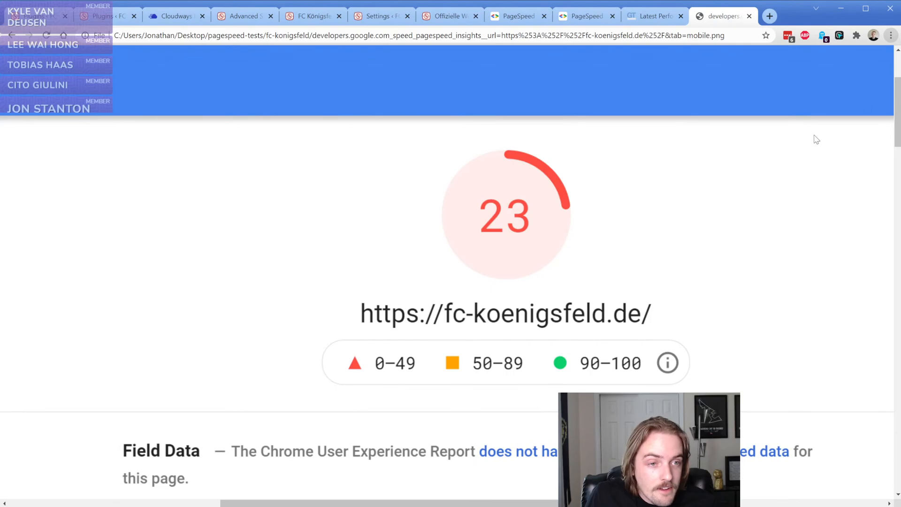
{"action": "key", "text": "ctrl+minus"}
{"action": "key", "text": "ctrl+minus"}
{"action": "key", "text": "ctrl+minus"}
{"action": "key", "text": "ctrl+minus"}
{"action": "key", "text": "ctrl+minus"}
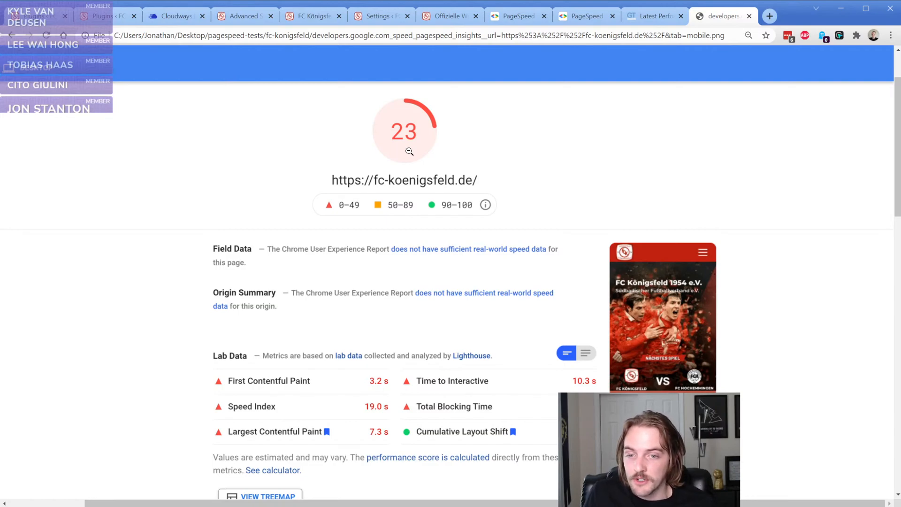
- Examine the score and Lab Data metrics in the original site's saved mobile report
{"action": "scroll", "coordinate": [410, 159], "scroll_direction": "down", "scroll_amount": 2}
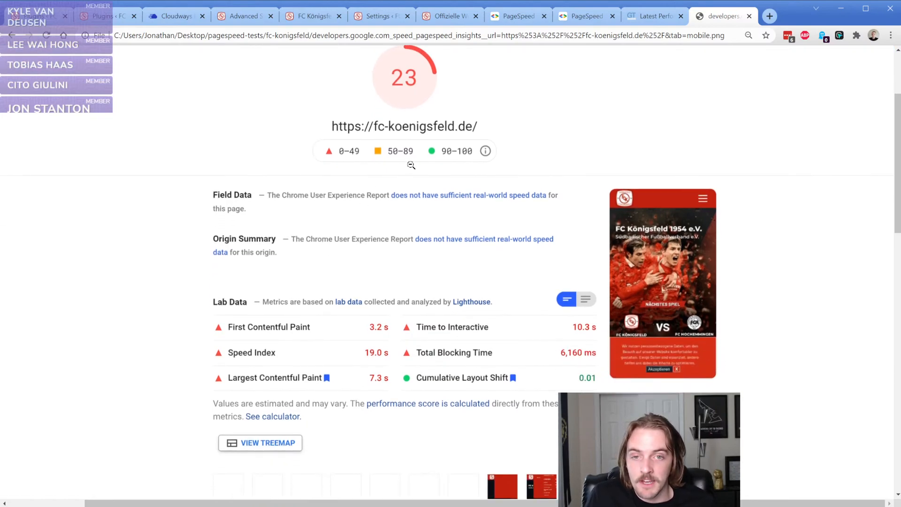
{"action": "scroll", "coordinate": [404, 176], "scroll_direction": "up", "scroll_amount": 3}
{"action": "scroll", "coordinate": [404, 177], "scroll_direction": "down", "scroll_amount": 5}
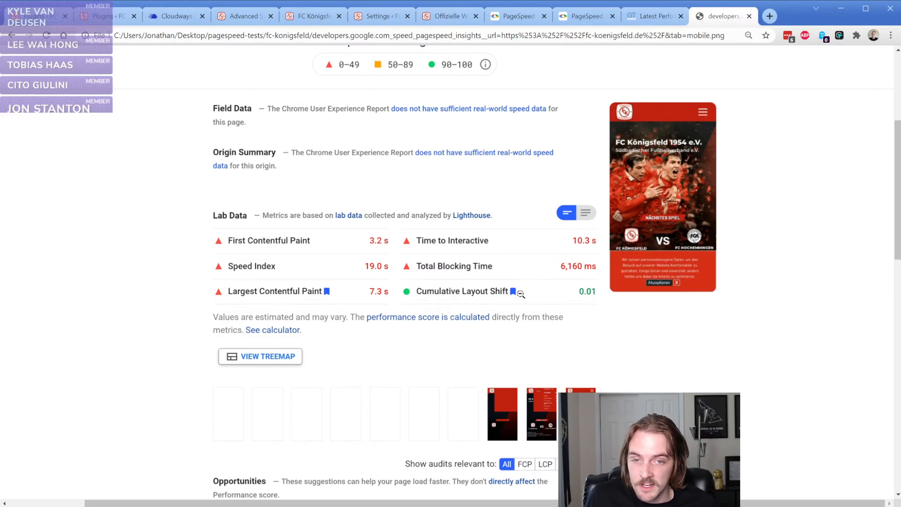
- Compare with the Lab Data in the staging site's live mobile report, including Total Blocking Time, and review the listed opportunities
{"action": "key", "text": "ctrl+8"}
{"action": "scroll", "coordinate": [514, 304], "scroll_direction": "down", "scroll_amount": 3}
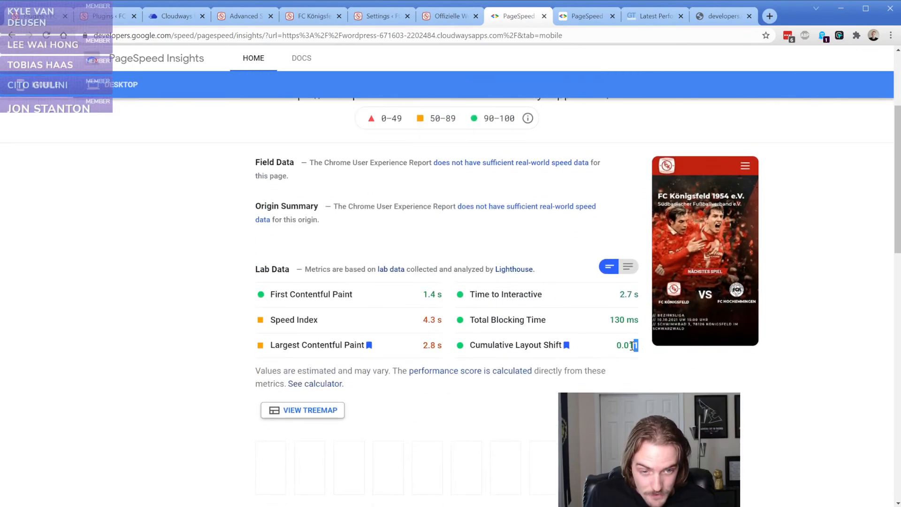
{"action": "left_click_drag", "start_coordinate": [609, 320], "coordinate": [639, 319]}
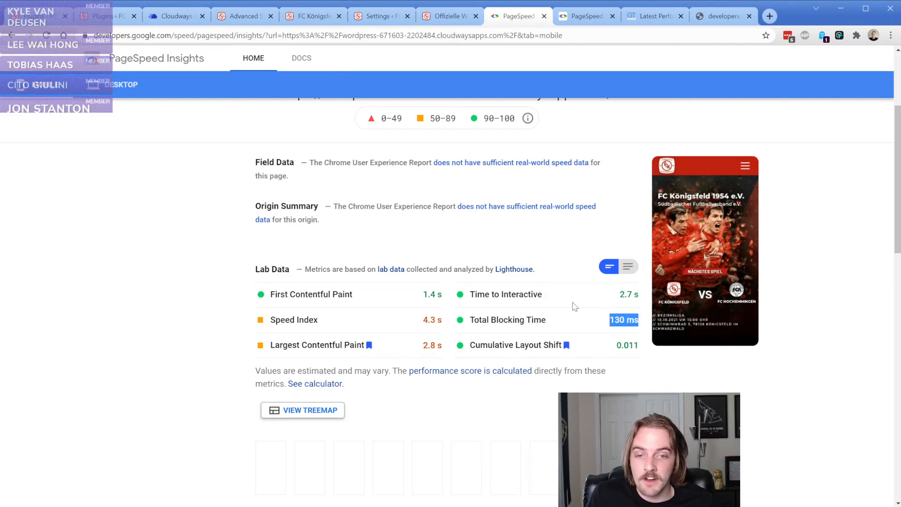
{"action": "left_click", "coordinate": [183, 277]}
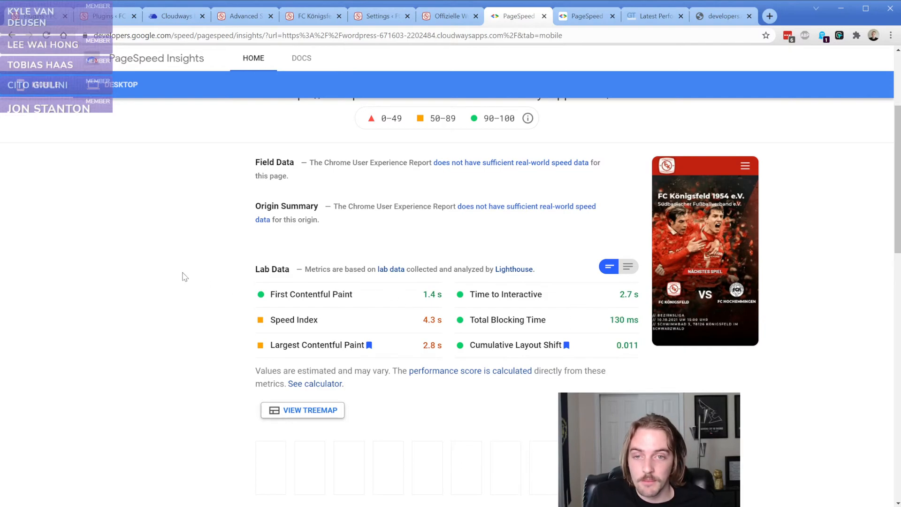
{"action": "scroll", "coordinate": [185, 277], "scroll_direction": "up", "scroll_amount": 2}
{"action": "scroll", "coordinate": [216, 281], "scroll_direction": "down", "scroll_amount": 5}
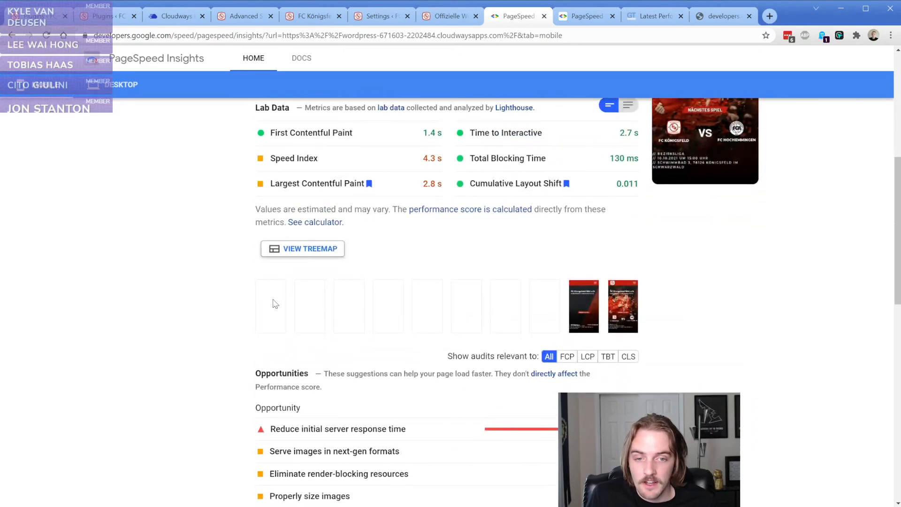
- Reload the staging homepage and look through its sections to judge how quickly they load
{"action": "left_click", "coordinate": [313, 16]}
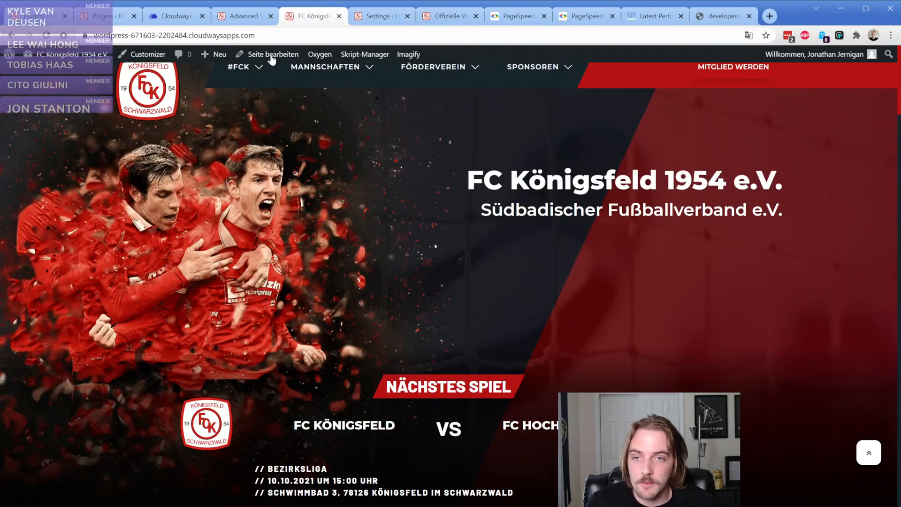
{"action": "key", "text": "F5"}
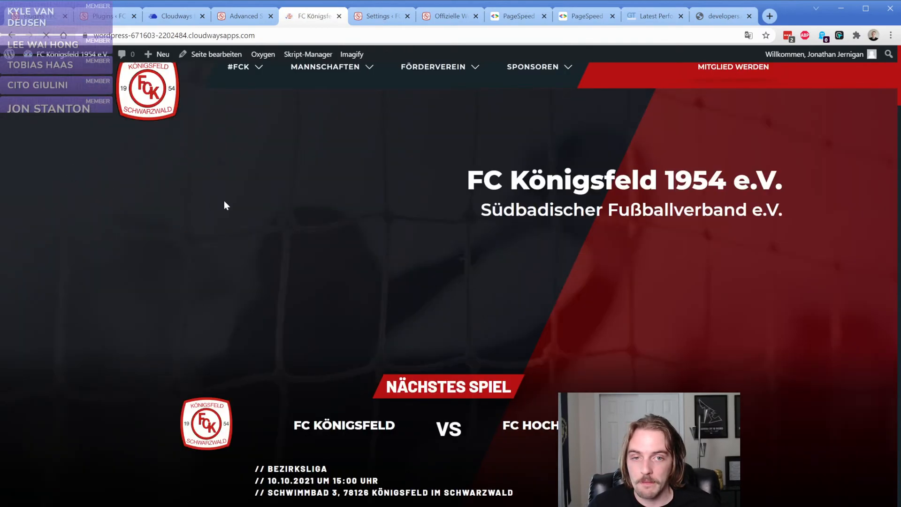
{"action": "scroll", "coordinate": [358, 235], "scroll_direction": "down", "scroll_amount": 5}
{"action": "scroll", "coordinate": [359, 235], "scroll_direction": "down", "scroll_amount": 10}
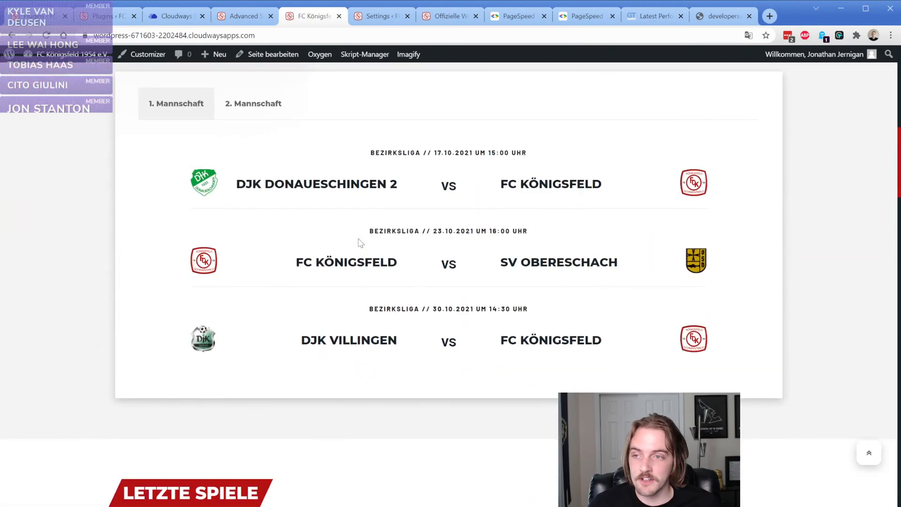
{"action": "scroll", "coordinate": [360, 244], "scroll_direction": "down", "scroll_amount": 6}
{"action": "scroll", "coordinate": [399, 111], "scroll_direction": "up", "scroll_amount": 20}
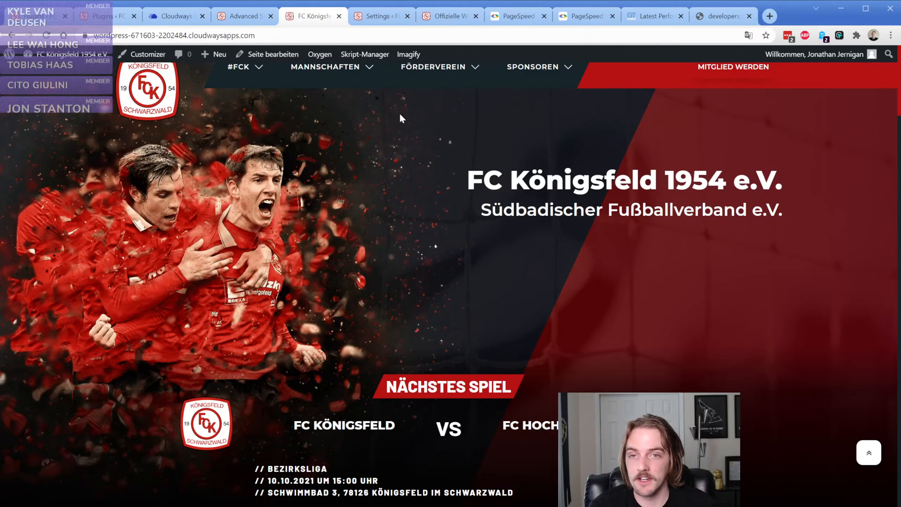
- Open the Preloading options of the Perfmatters plugin to check the Enable Instant Page setting
{"action": "left_click", "coordinate": [242, 16]}
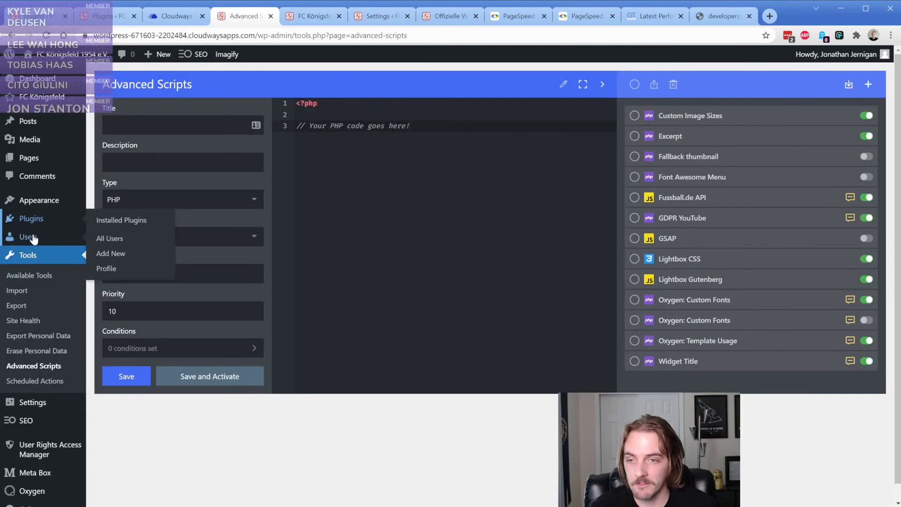
{"action": "mouse_move", "coordinate": [44, 402]}
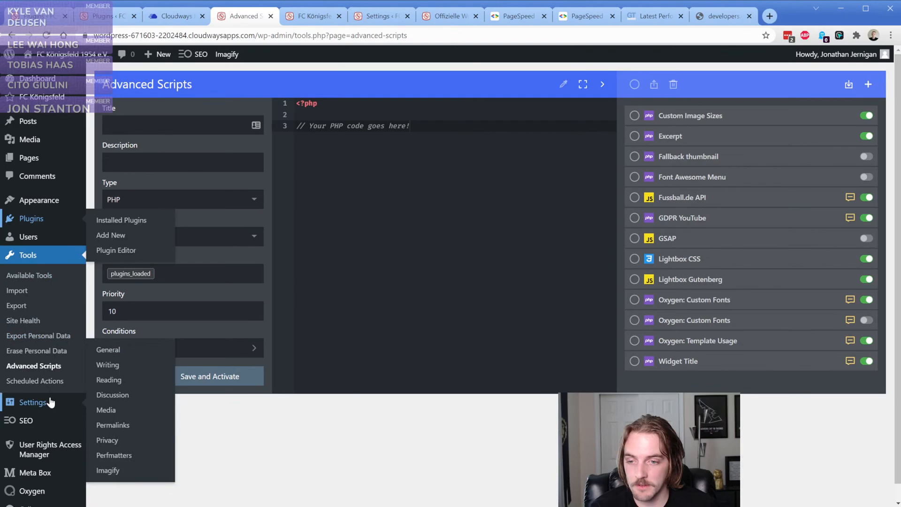
{"action": "left_click", "coordinate": [117, 455]}
{"action": "left_click", "coordinate": [229, 141]}
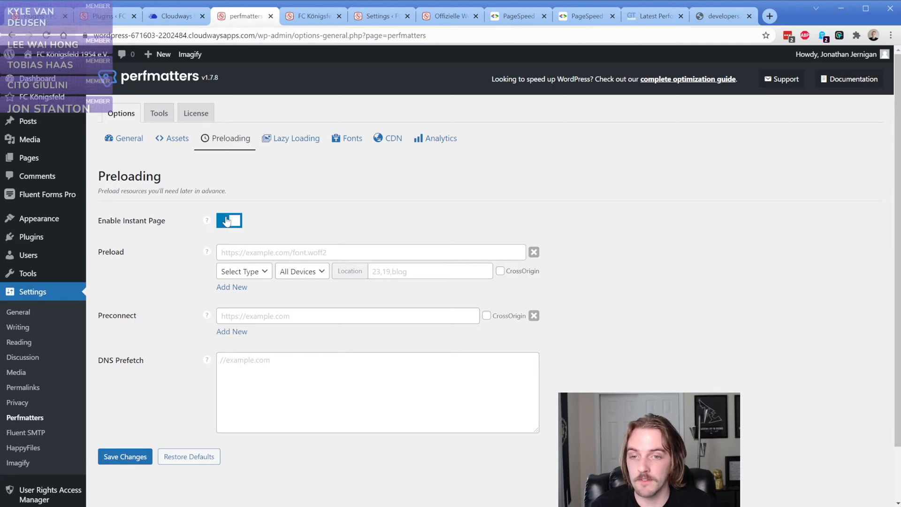
- Open the 1. Mannschaft page from the staging site's Mannschaften navigation to test how fast it loads
{"action": "left_click", "coordinate": [314, 15]}
{"action": "mouse_move", "coordinate": [331, 70]}
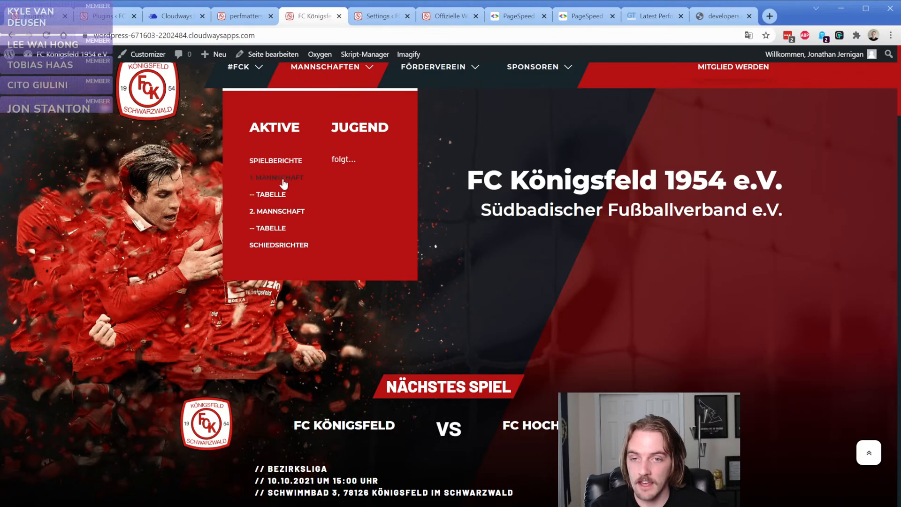
{"action": "left_click", "coordinate": [276, 181]}
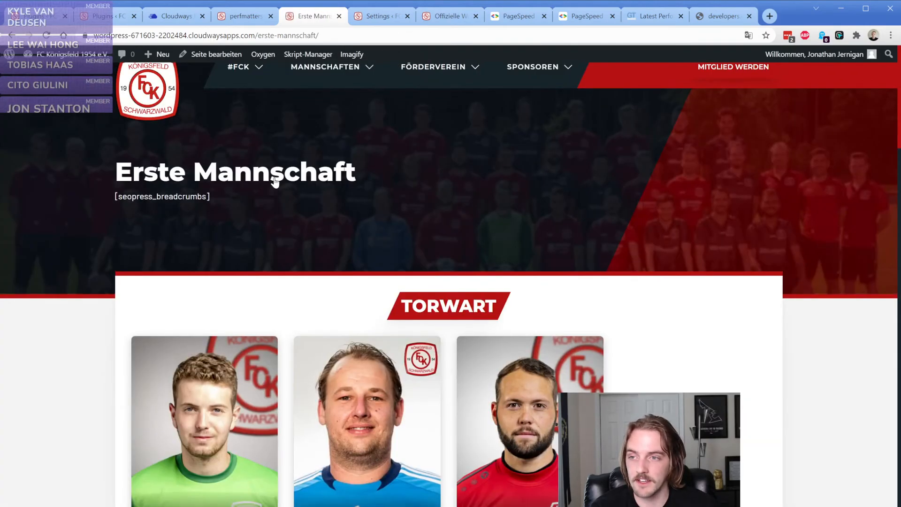
{"action": "mouse_move", "coordinate": [413, 77]}
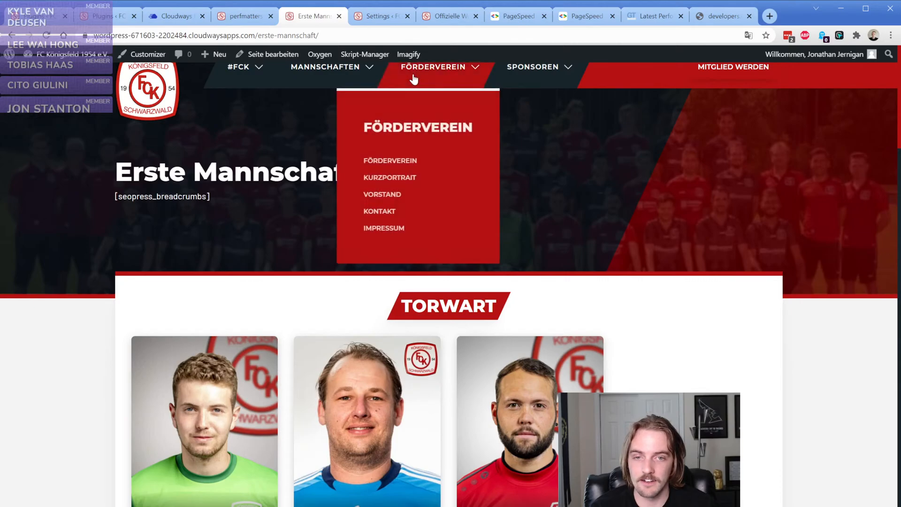
- Open the Kurzportrait page from the Förderverein navigation to test its loading, and highlight the unrendered seopress_breadcrumbs shortcode under its title
{"action": "left_click", "coordinate": [392, 178]}
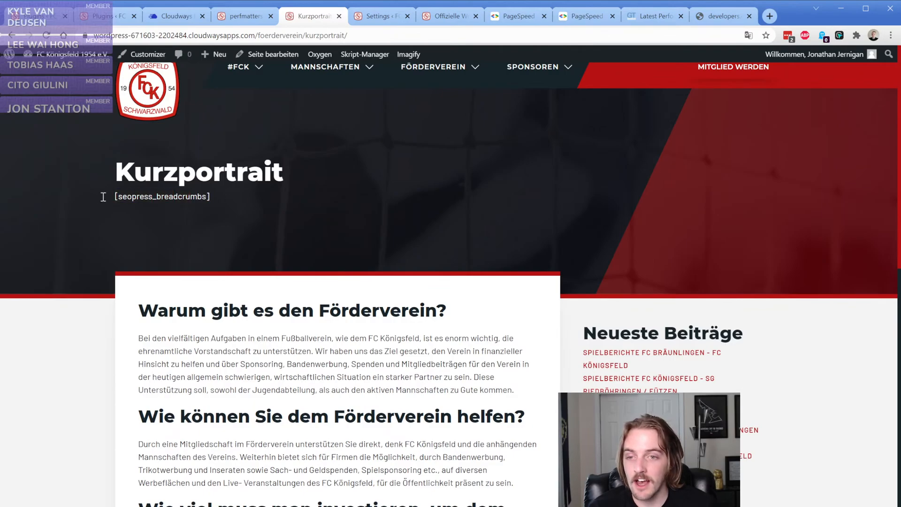
{"action": "triple_click", "coordinate": [167, 196]}
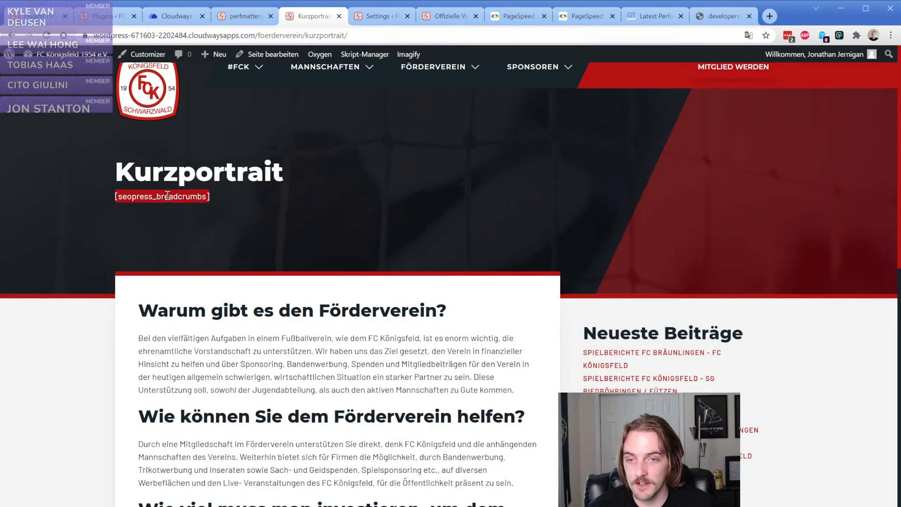
{"action": "left_click", "coordinate": [258, 206]}
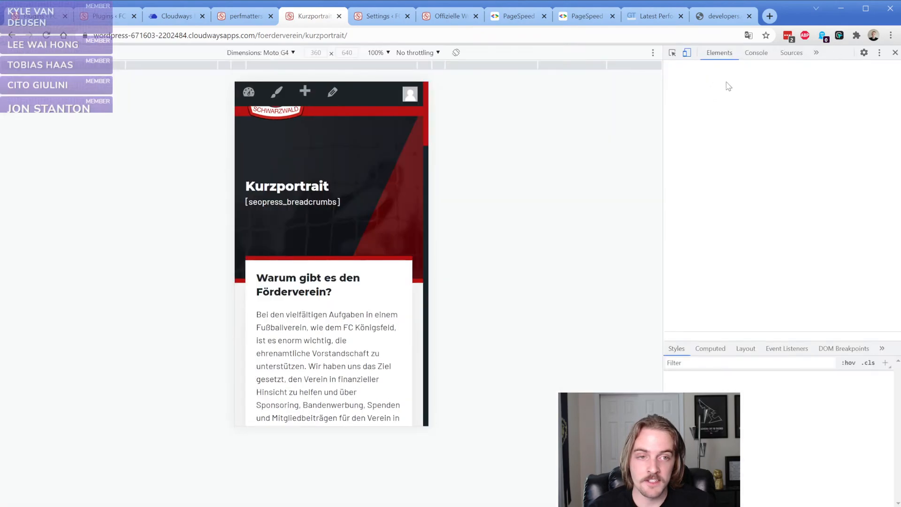
- Check the developer console while reloading the Kurzportrait page and loading the staging homepage, and close the developer tools
{"action": "key", "text": "ctrl+shift+i"}
{"action": "left_click", "coordinate": [46, 36]}
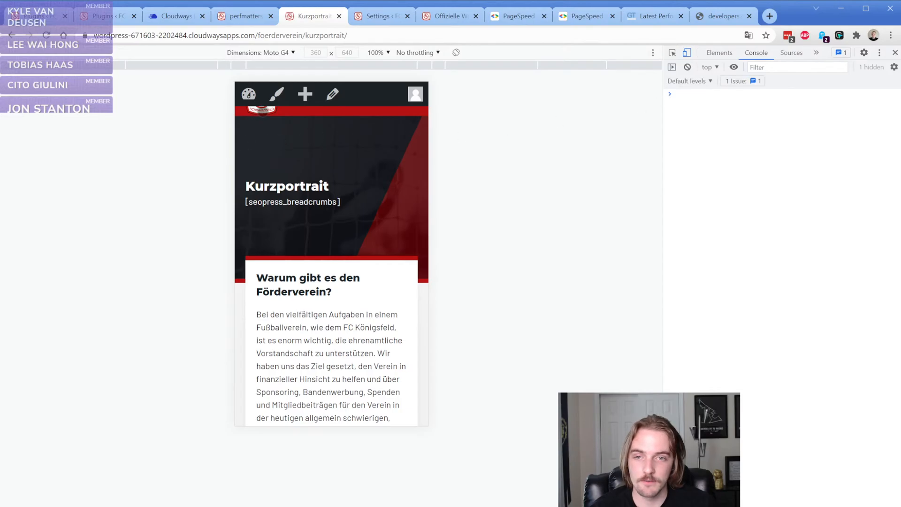
{"action": "key", "text": "ctrl+r"}
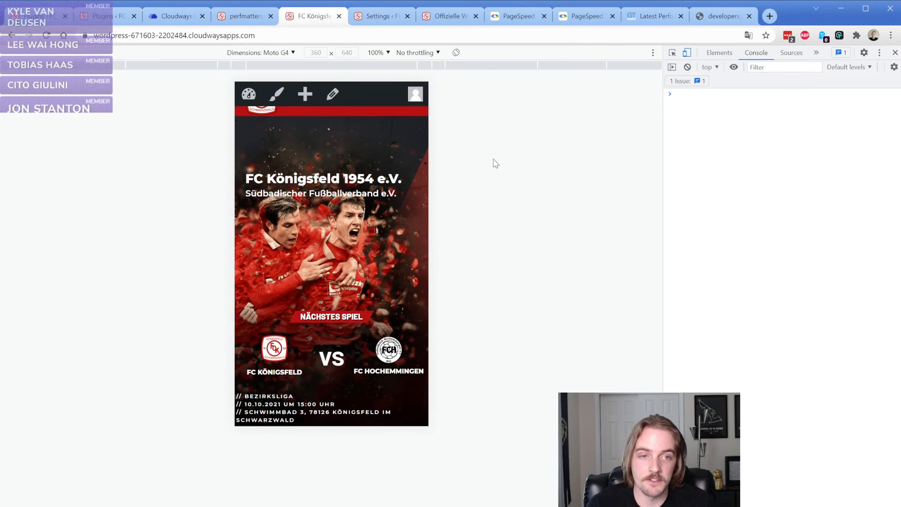
{"action": "left_click", "coordinate": [895, 52]}
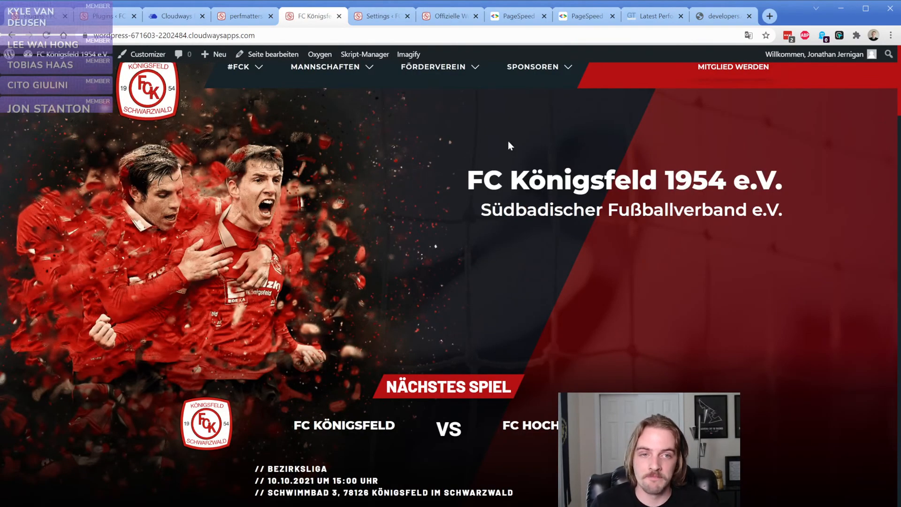
- Save a screenshot of the staging site's GTmetrix report from the developer tools with the device dimensions set to Responsive
{"action": "left_click", "coordinate": [652, 16]}
{"action": "scroll", "coordinate": [474, 187], "scroll_direction": "up", "scroll_amount": 5}
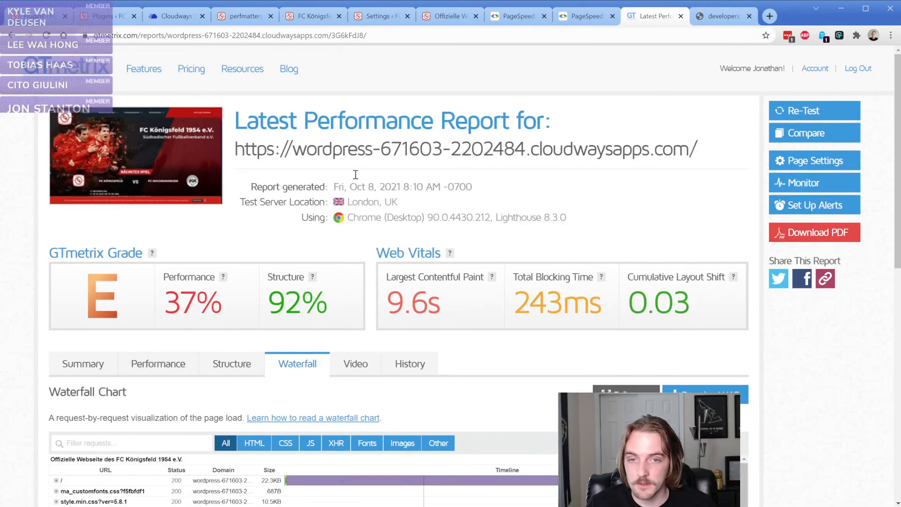
{"action": "right_click", "coordinate": [368, 111]}
{"action": "left_click", "coordinate": [416, 258]}
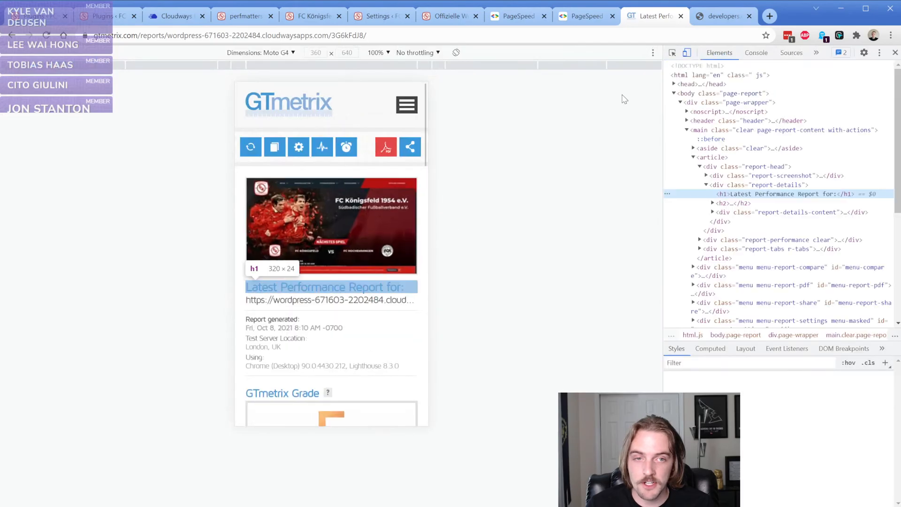
{"action": "left_click", "coordinate": [262, 53]}
{"action": "left_click", "coordinate": [260, 68]}
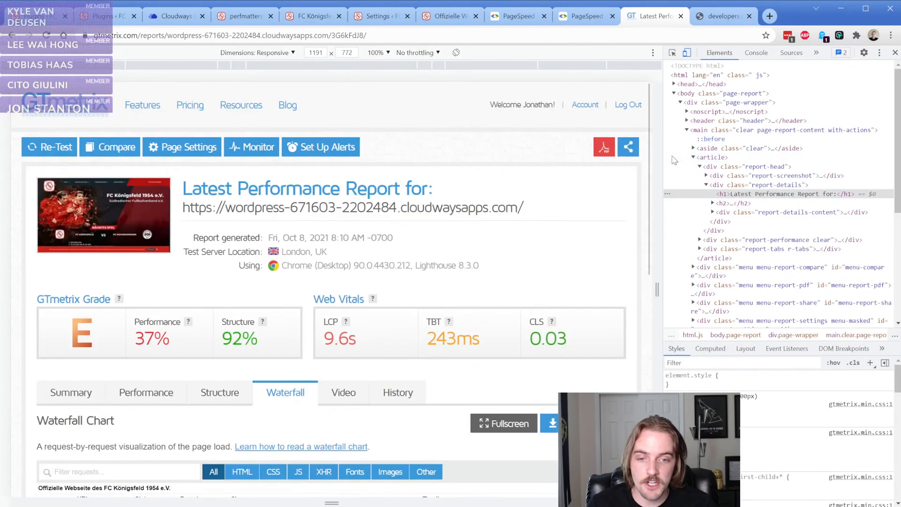
{"action": "key", "text": "F12"}
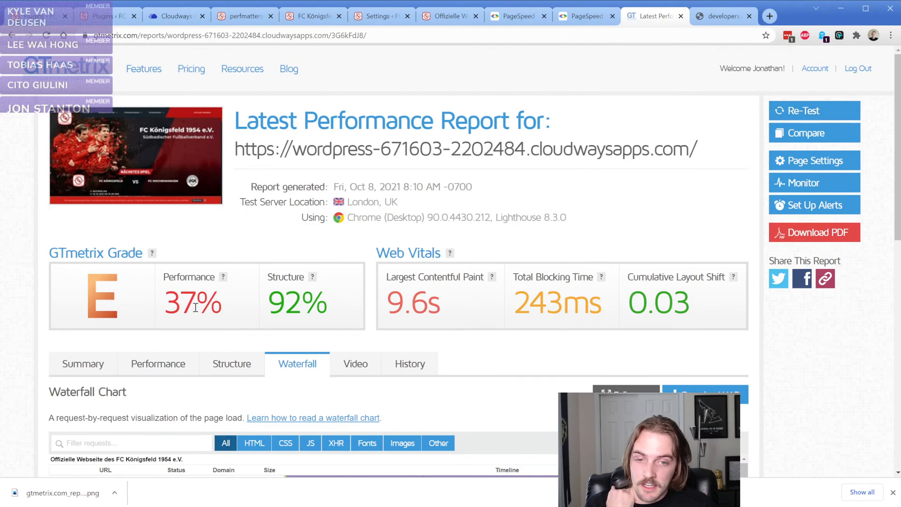
- Re-test the staging site in GTmetrix, and close the saved mobile PageSpeed image of the original site while the test runs
{"action": "left_click", "coordinate": [797, 111]}
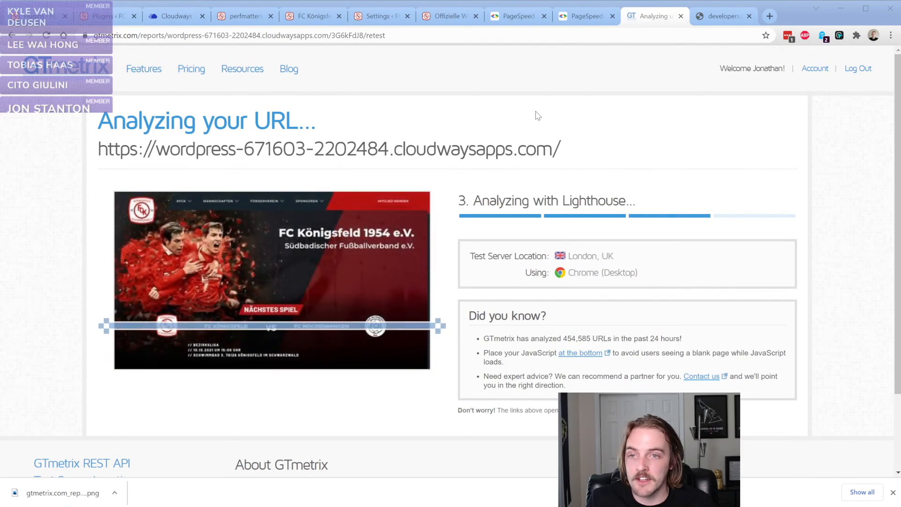
{"action": "left_click", "coordinate": [101, 16]}
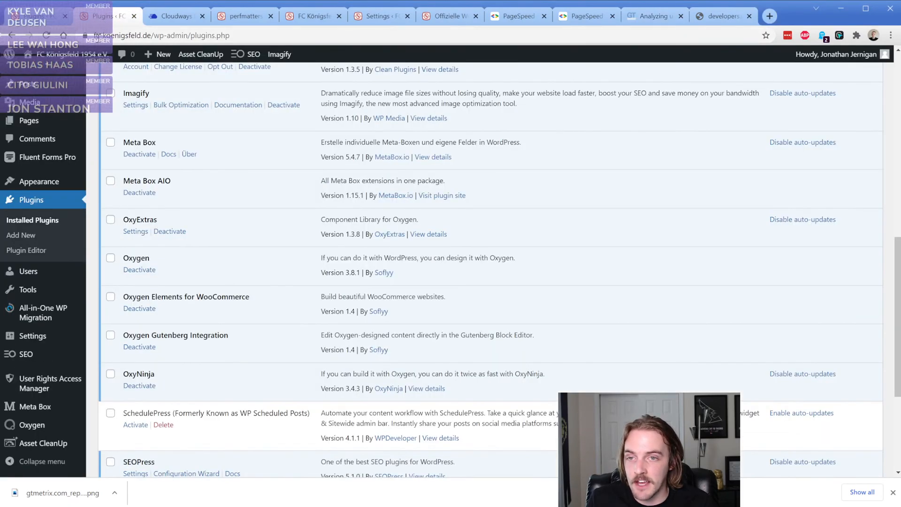
{"action": "left_click_drag", "start_coordinate": [94, 36], "coordinate": [175, 35]}
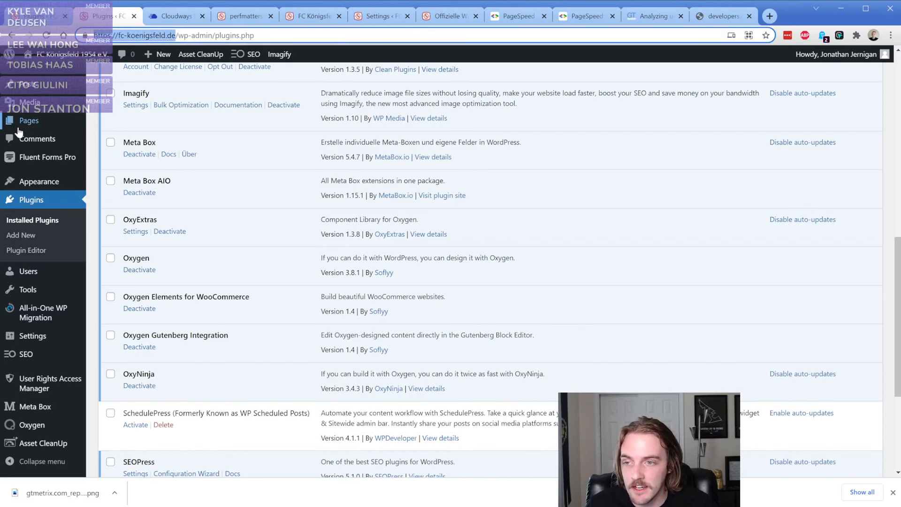
{"action": "key", "text": "alt+Tab"}
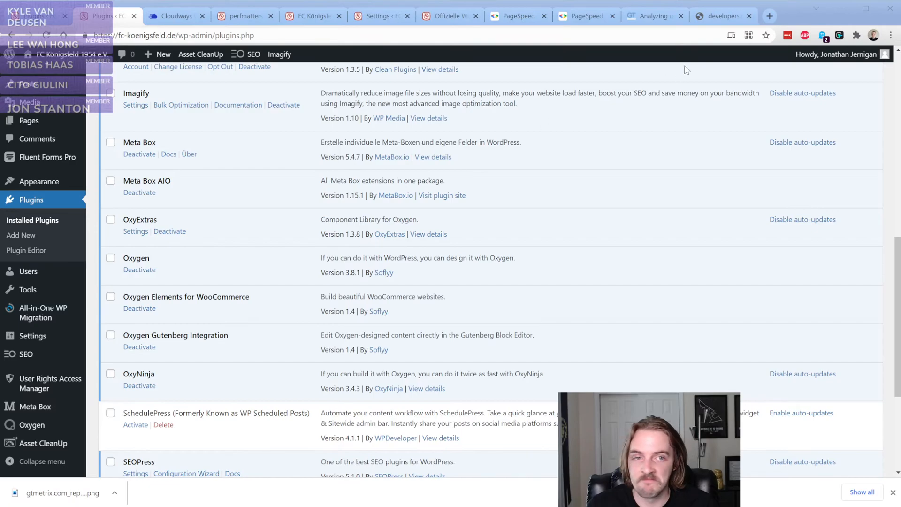
{"action": "left_click", "coordinate": [717, 21]}
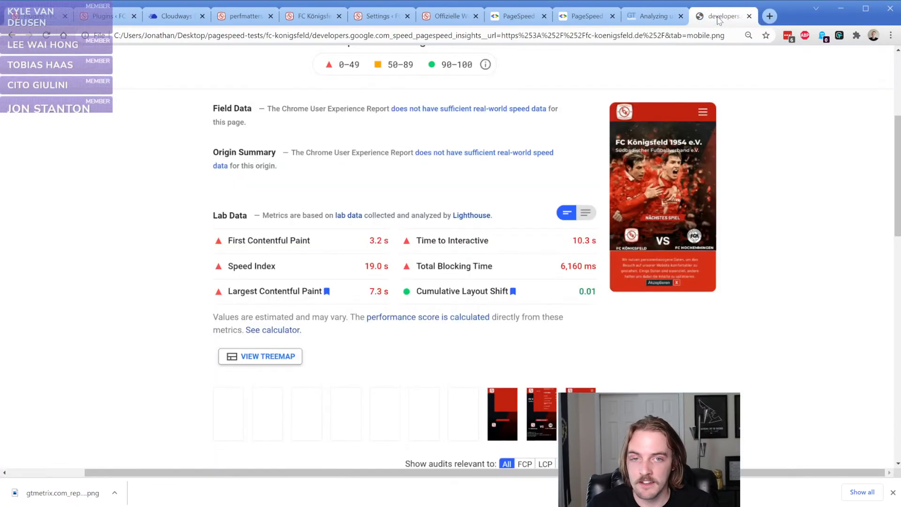
{"action": "left_click", "coordinate": [749, 18]}
- Review the new GTmetrix report's grade, Web Vitals and Speed Visualization timeline for the staging site
{"action": "mouse_move", "coordinate": [449, 253]}
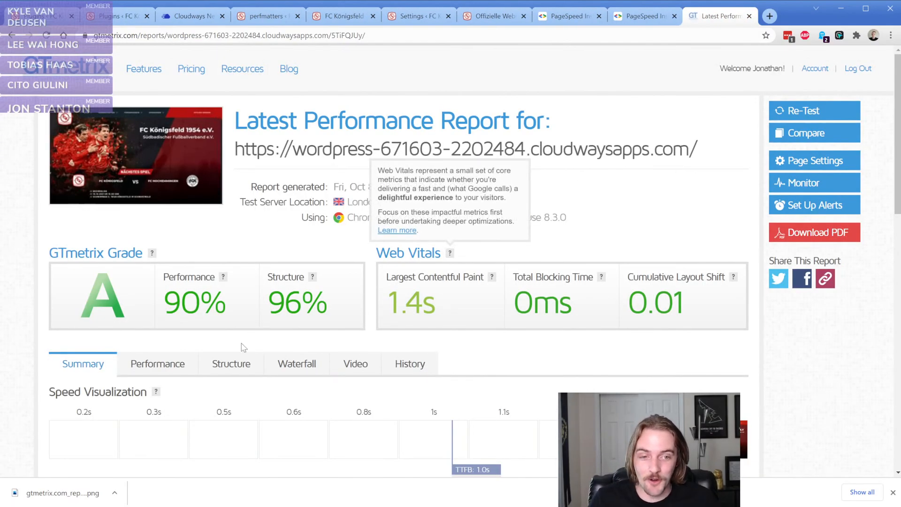
{"action": "left_click_drag", "start_coordinate": [104, 306], "coordinate": [719, 294]}
{"action": "left_click", "coordinate": [722, 308]}
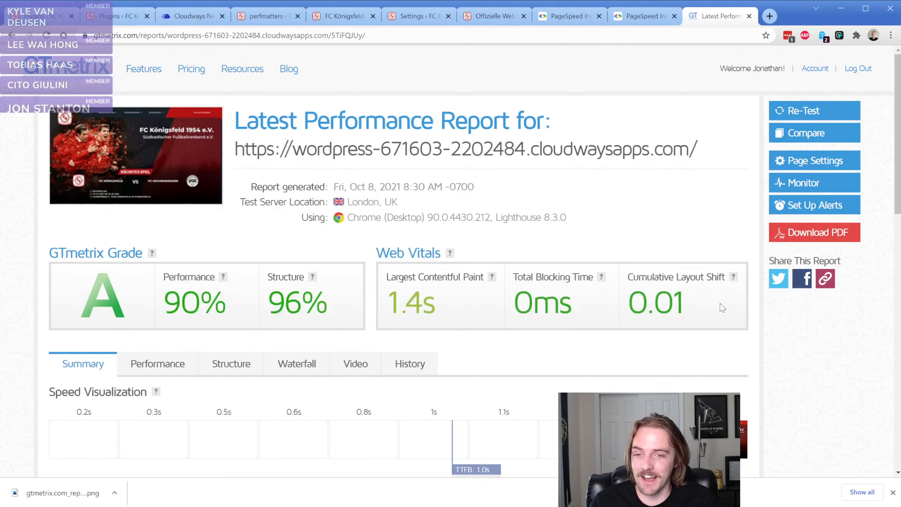
{"action": "scroll", "coordinate": [468, 273], "scroll_direction": "down", "scroll_amount": 2}
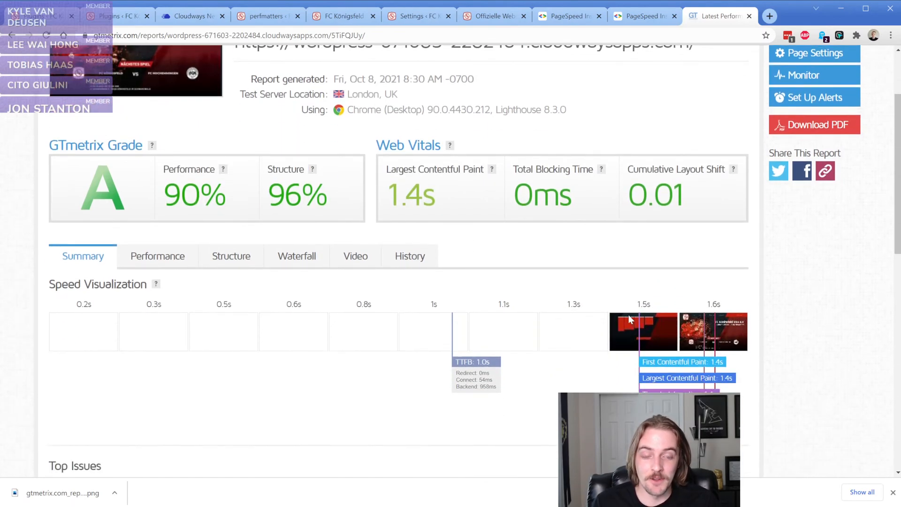
{"action": "left_click_drag", "start_coordinate": [637, 305], "coordinate": [659, 306]}
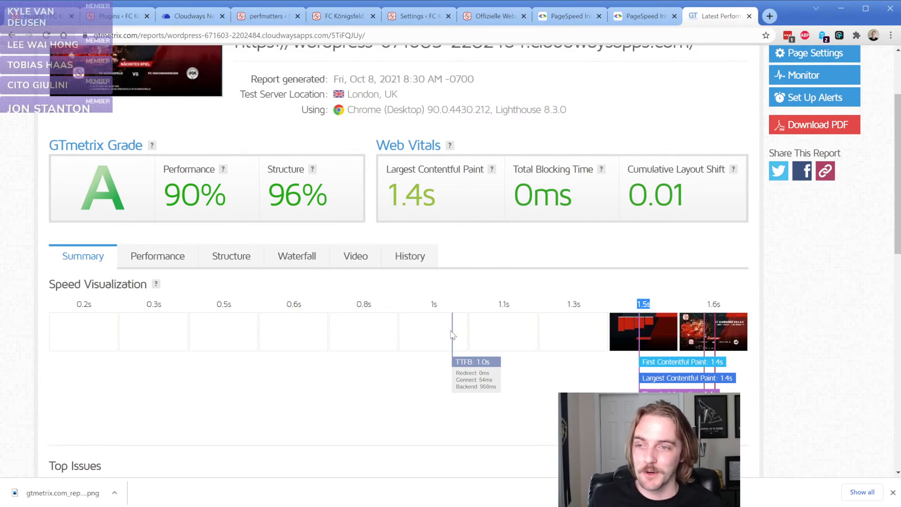
{"action": "scroll", "coordinate": [452, 334], "scroll_direction": "up", "scroll_amount": 2}
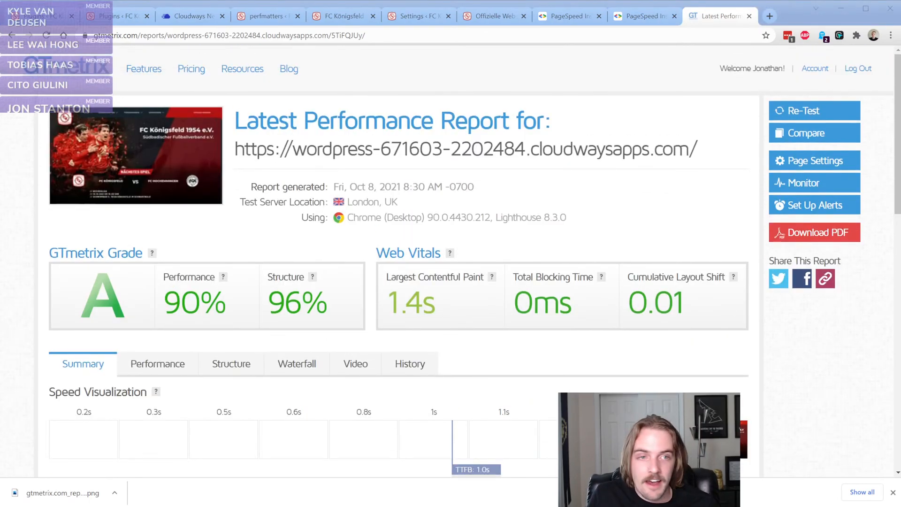
- Open gtmetrix-before.PNG in a new tab and compare its Web Vitals with the new report, including Total Blocking Time
{"action": "key", "text": "ctrl+t"}
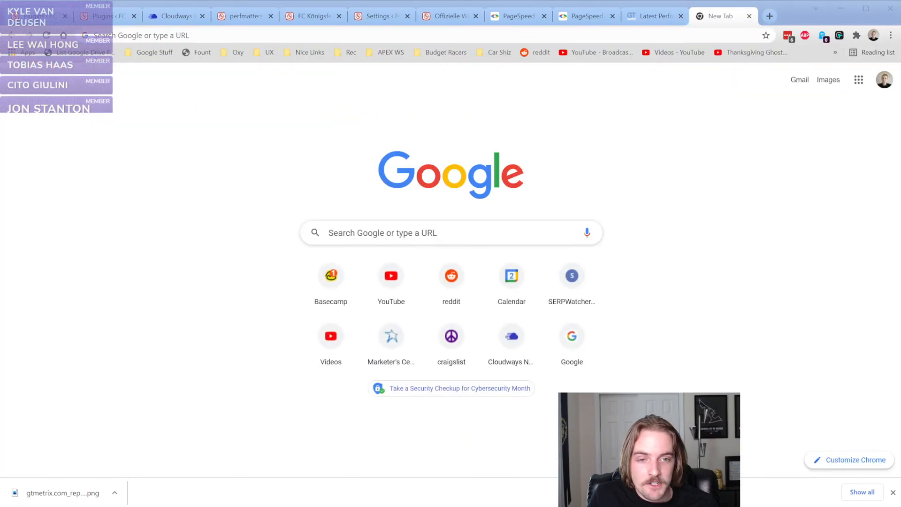
{"action": "left_click_drag", "start_coordinate": [900, 36], "coordinate": [562, 35]}
{"action": "left_click", "coordinate": [562, 35]}
{"action": "key", "text": "Return"}
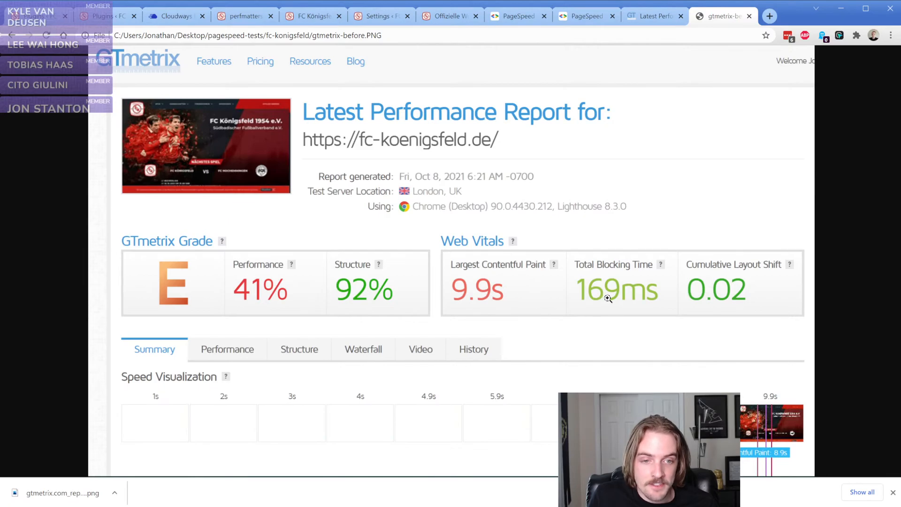
{"action": "left_click", "coordinate": [646, 18]}
{"action": "left_click_drag", "start_coordinate": [508, 318], "coordinate": [582, 317]}
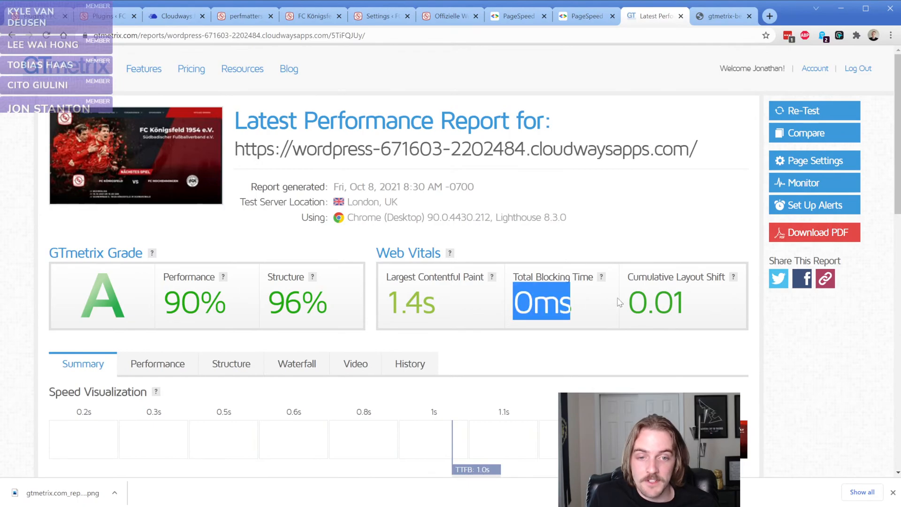
{"action": "left_click", "coordinate": [585, 319]}
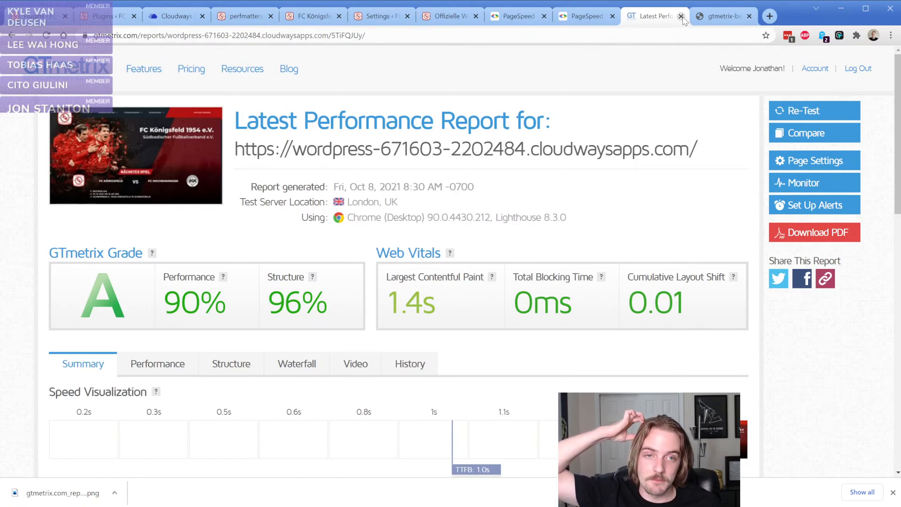
- Close the gtmetrix-before image, staging homepage, Settings and Offizielle Webseite tabs, keeping the Perfmatters tab open
{"action": "left_click", "coordinate": [748, 16]}
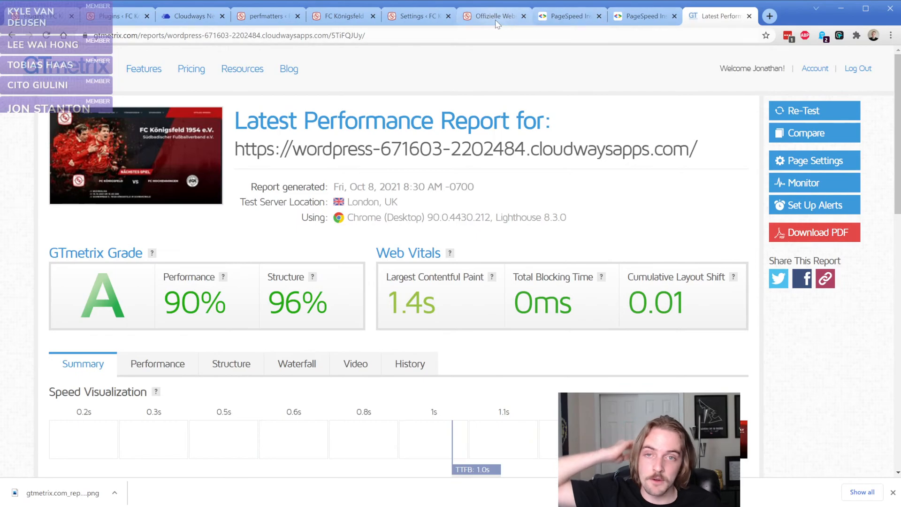
{"action": "left_click", "coordinate": [272, 19]}
{"action": "left_click", "coordinate": [373, 17]}
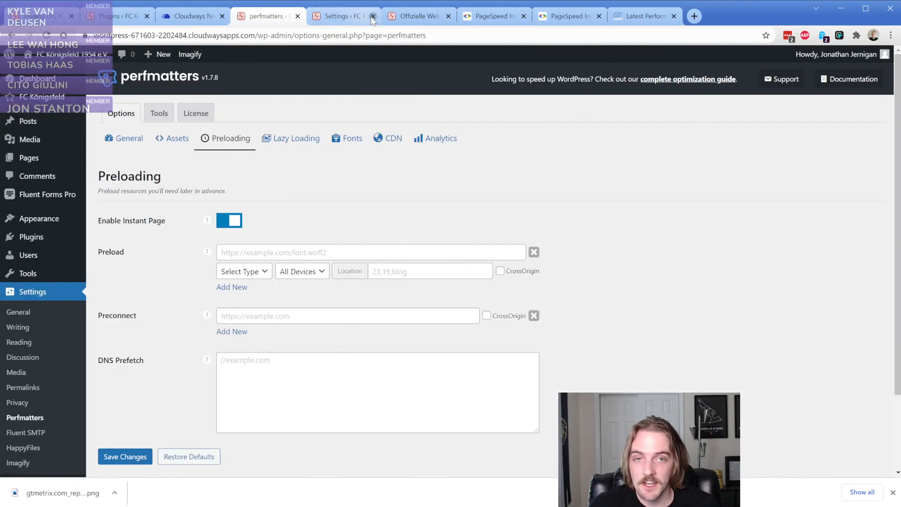
{"action": "left_click", "coordinate": [373, 17]}
{"action": "left_click", "coordinate": [373, 16]}
- Activate SEOPress and SEOPress PRO together on the staging site, closing the second PageSpeed Insights tab and the GTmetrix report along the way
{"action": "left_click", "coordinate": [31, 237]}
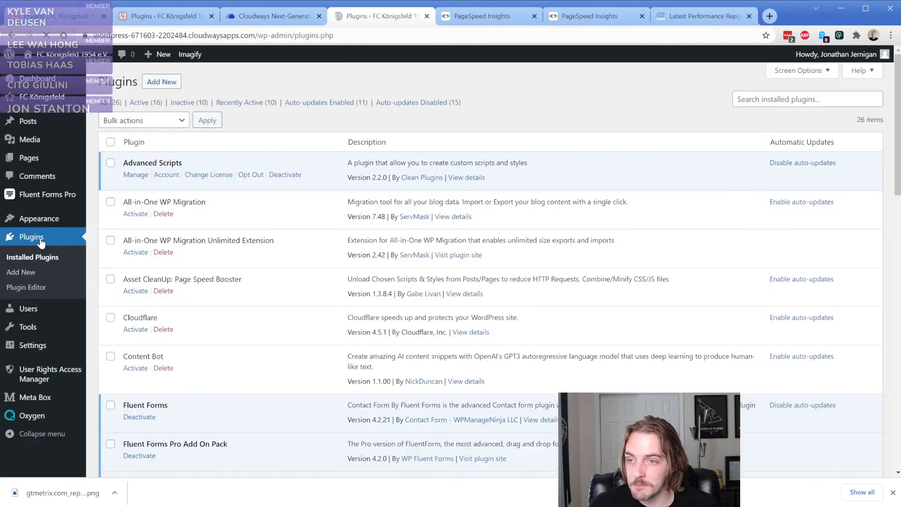
{"action": "scroll", "coordinate": [225, 326], "scroll_direction": "down", "scroll_amount": 15}
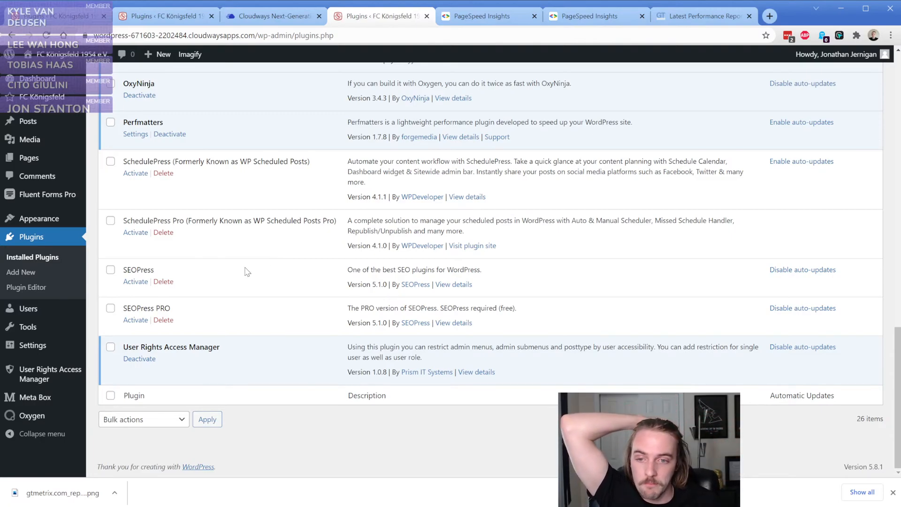
{"action": "left_click", "coordinate": [110, 270]}
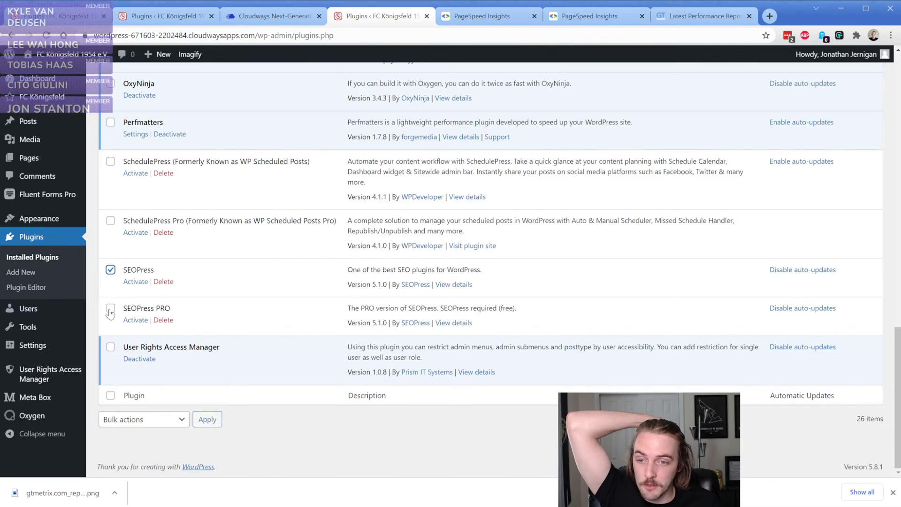
{"action": "left_click", "coordinate": [110, 308]}
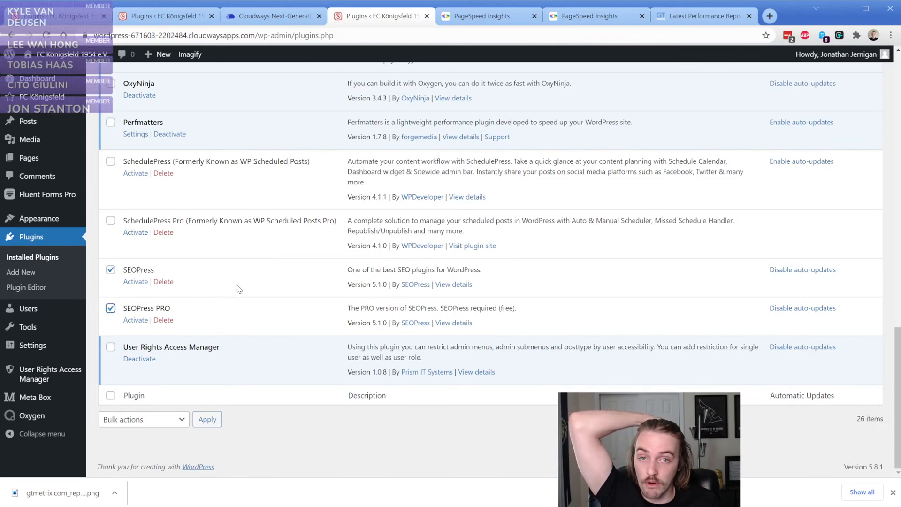
{"action": "left_click", "coordinate": [497, 16]}
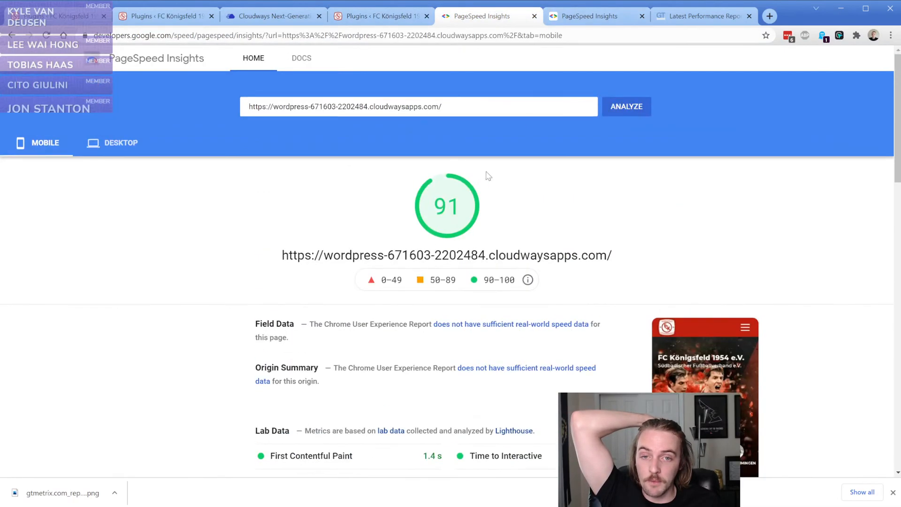
{"action": "left_click", "coordinate": [642, 16]}
{"action": "left_click", "coordinate": [642, 16]}
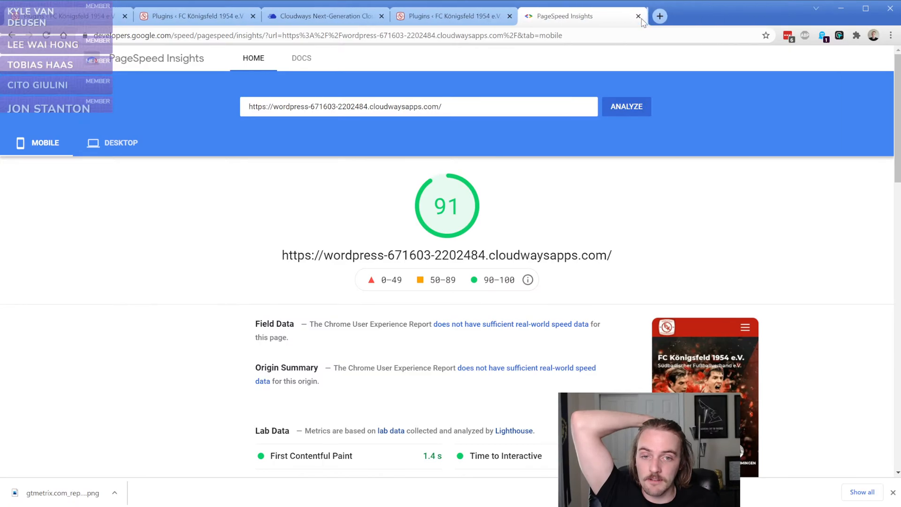
{"action": "left_click", "coordinate": [434, 16]}
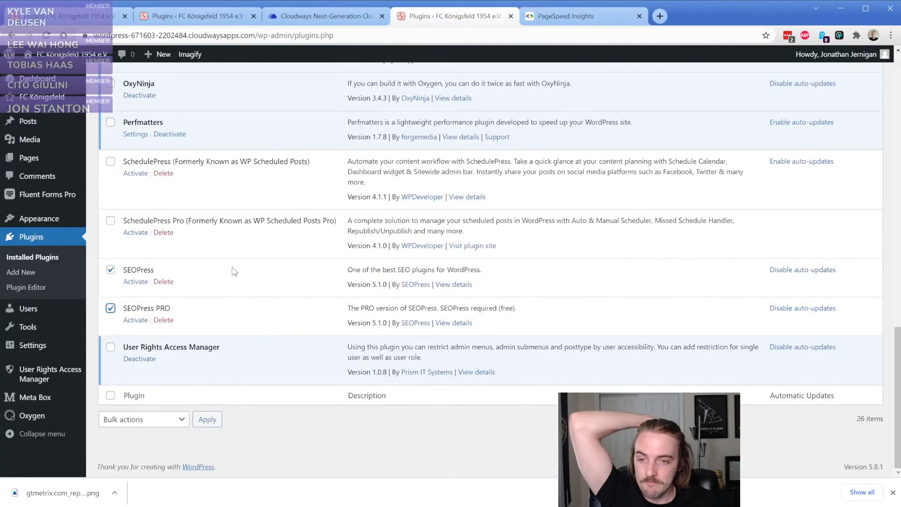
{"action": "scroll", "coordinate": [208, 293], "scroll_direction": "up", "scroll_amount": 5}
{"action": "scroll", "coordinate": [207, 293], "scroll_direction": "up", "scroll_amount": 10}
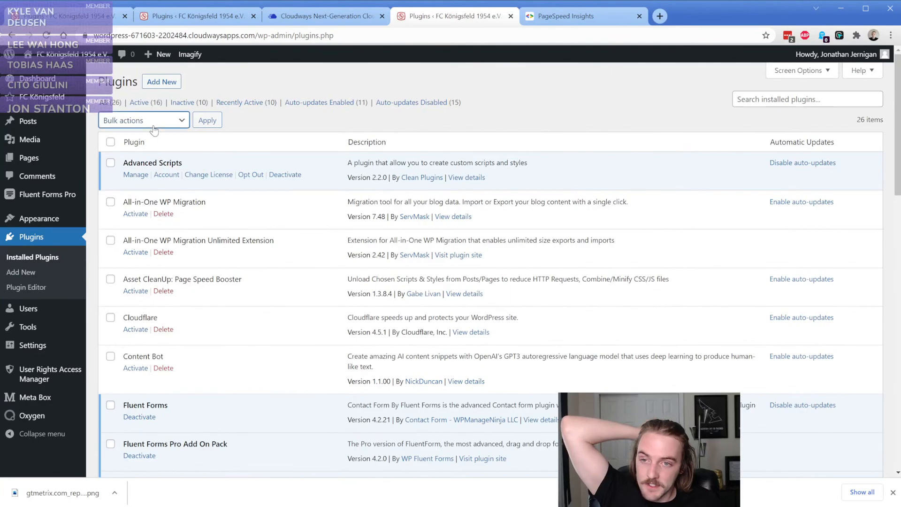
{"action": "left_click", "coordinate": [152, 143]}
{"action": "left_click", "coordinate": [207, 122]}
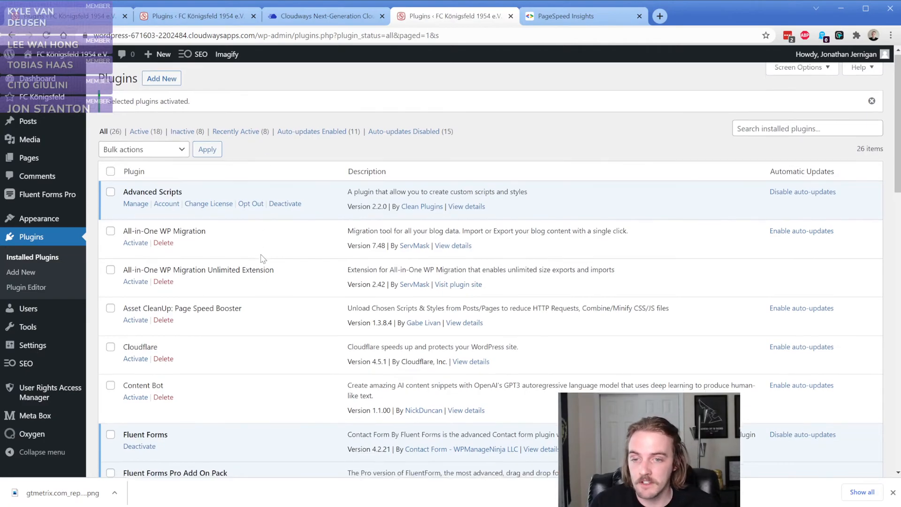
- Check the SEOPress entries in the plugin list, open the staging homepage in a new tab and dismiss the downloads bar
{"action": "scroll", "coordinate": [253, 382], "scroll_direction": "down", "scroll_amount": 20}
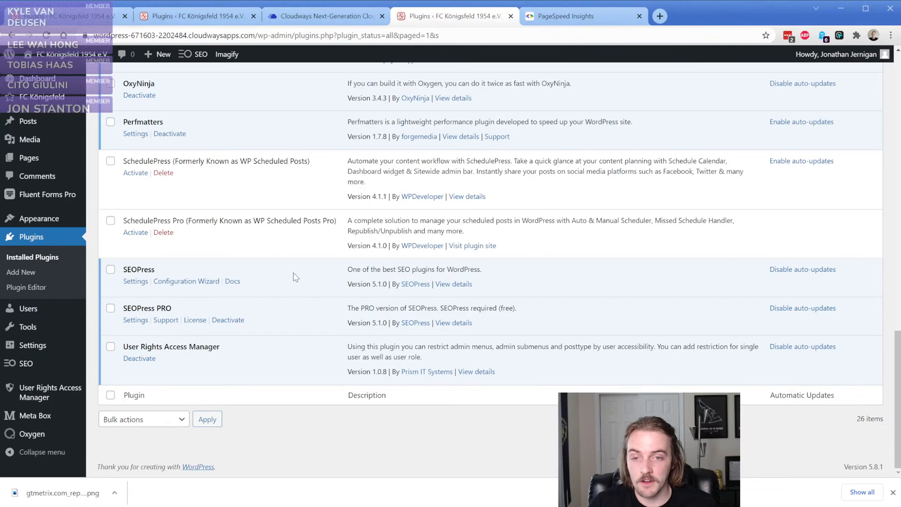
{"action": "scroll", "coordinate": [282, 354], "scroll_direction": "up", "scroll_amount": 20}
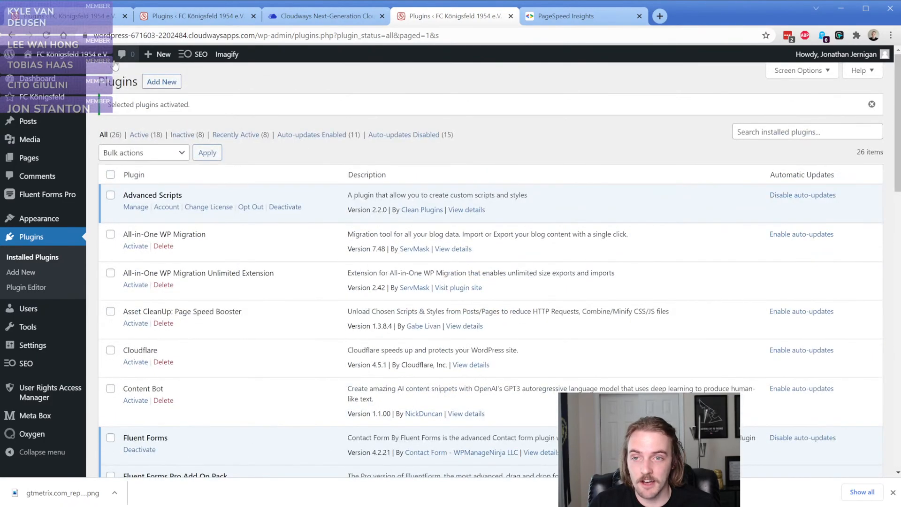
{"action": "mouse_move", "coordinate": [70, 55]}
{"action": "left_click", "coordinate": [47, 71]}
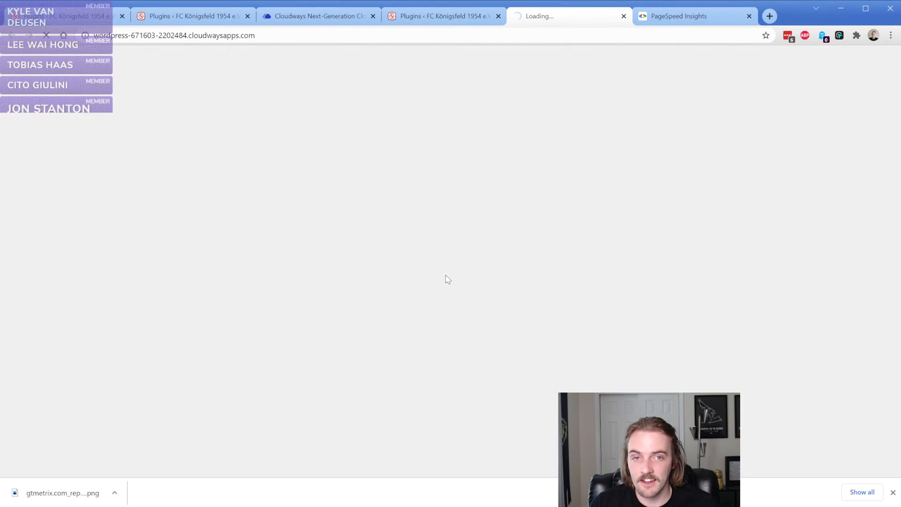
{"action": "left_click", "coordinate": [893, 493]}
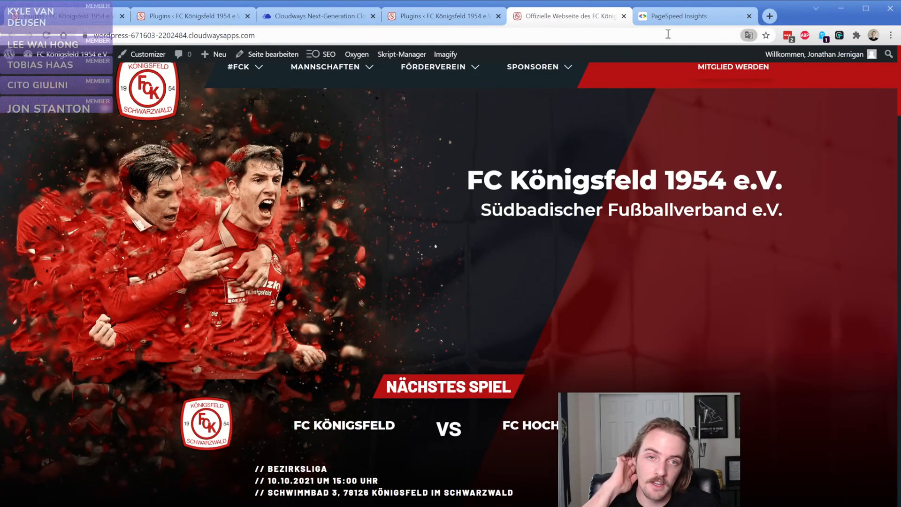
- Rerun the PageSpeed Insights analysis for the staging site's homepage
{"action": "left_click", "coordinate": [675, 17]}
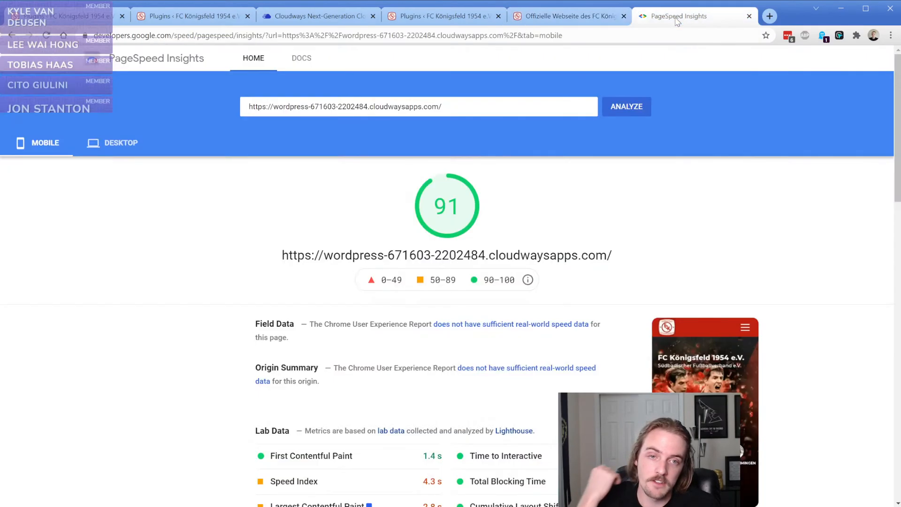
{"action": "left_click", "coordinate": [639, 107]}
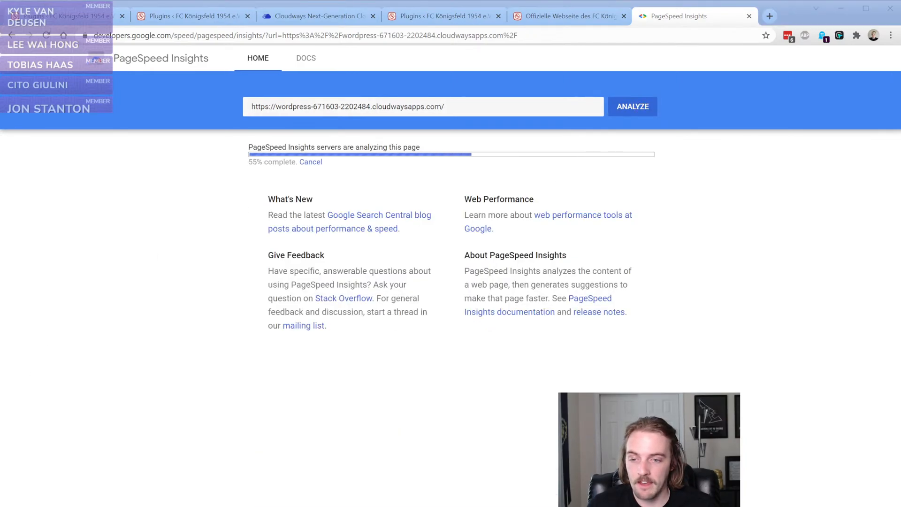
{"action": "left_click", "coordinate": [674, 23]}
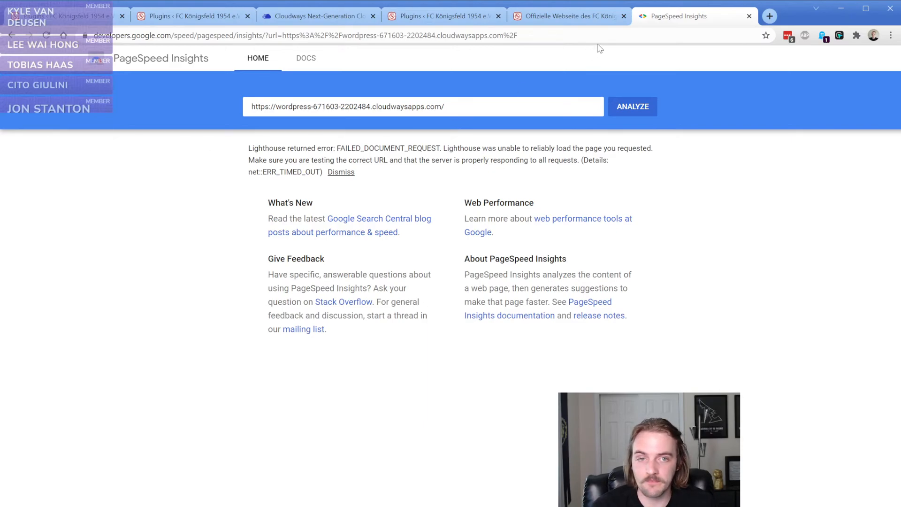
- Examine SEOPress's 404/301 redirections list, its Advanced Image SEO options and its Tools page
{"action": "left_click", "coordinate": [443, 16]}
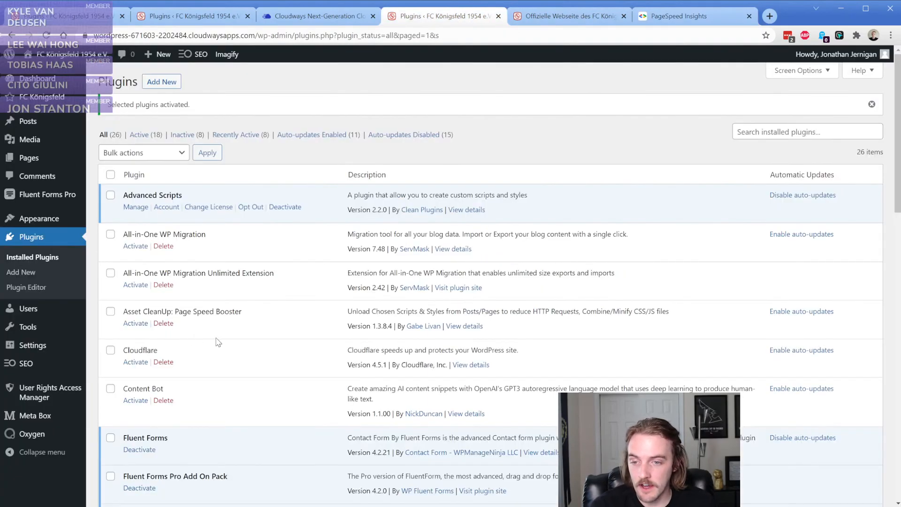
{"action": "left_click", "coordinate": [9, 257]}
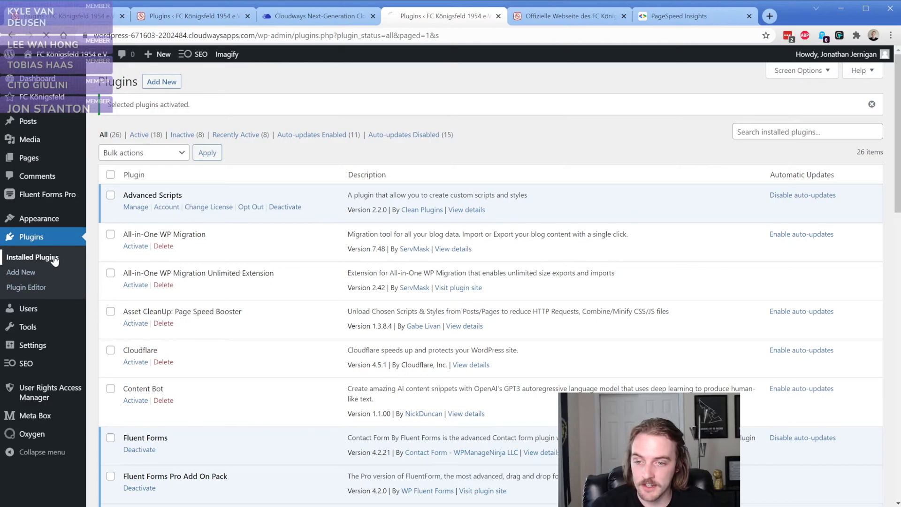
{"action": "mouse_move", "coordinate": [31, 372]}
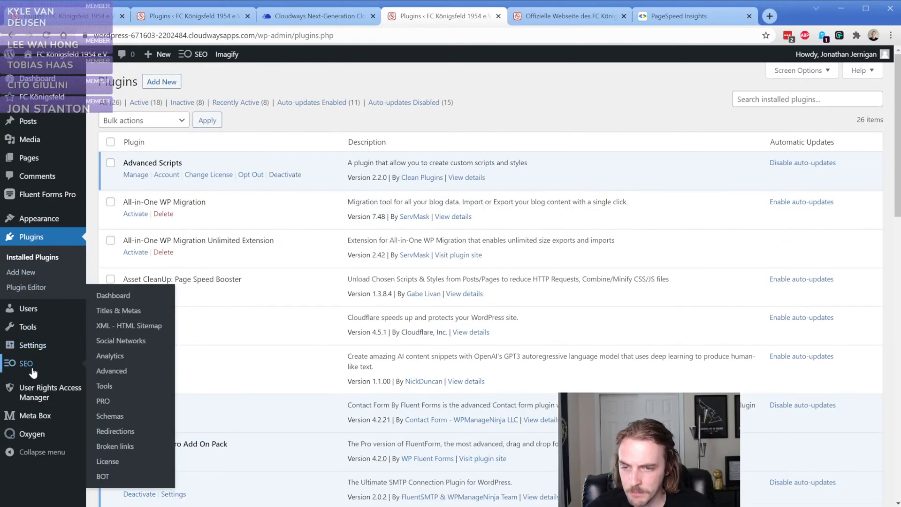
{"action": "left_click", "coordinate": [125, 431]}
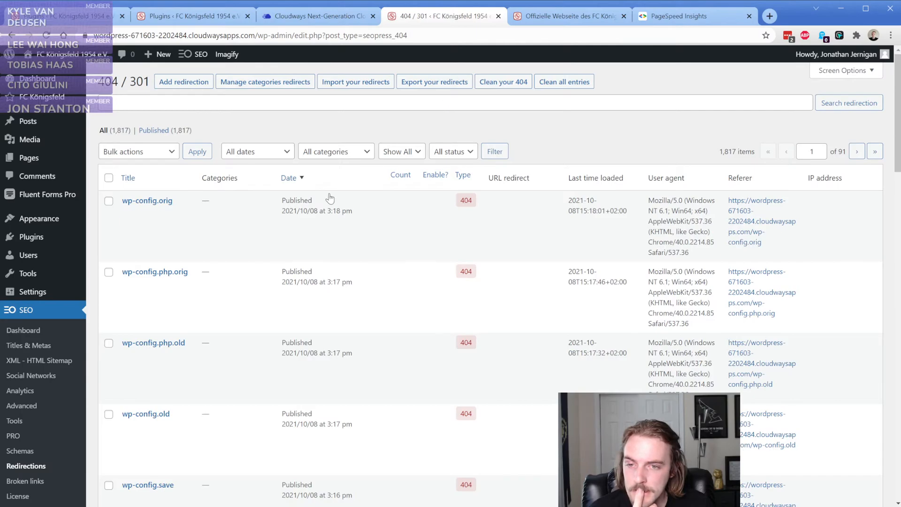
{"action": "scroll", "coordinate": [248, 233], "scroll_direction": "down", "scroll_amount": 5}
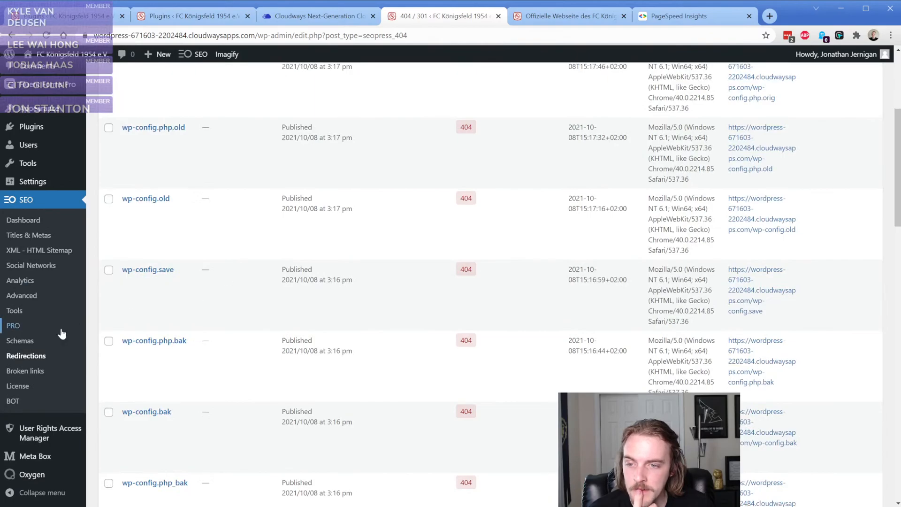
{"action": "left_click", "coordinate": [30, 298]}
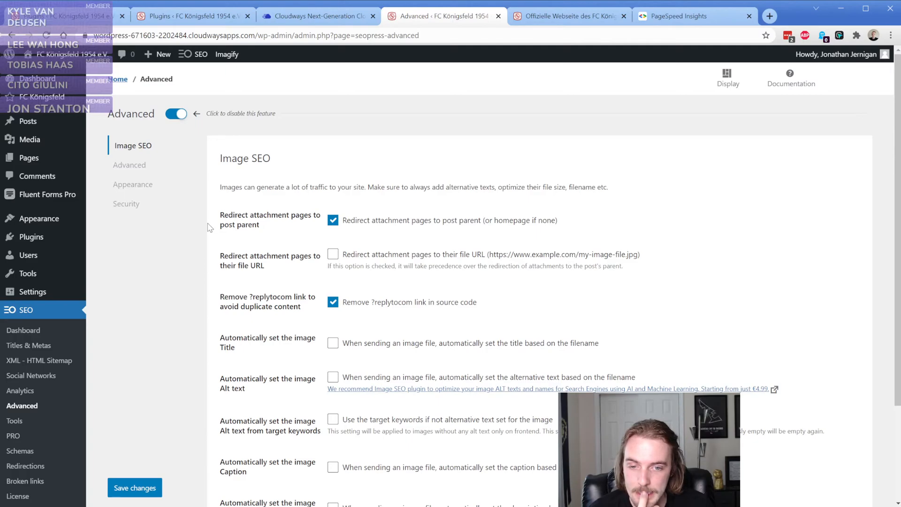
{"action": "scroll", "coordinate": [210, 227], "scroll_direction": "down", "scroll_amount": 2}
{"action": "scroll", "coordinate": [210, 227], "scroll_direction": "up", "scroll_amount": 2}
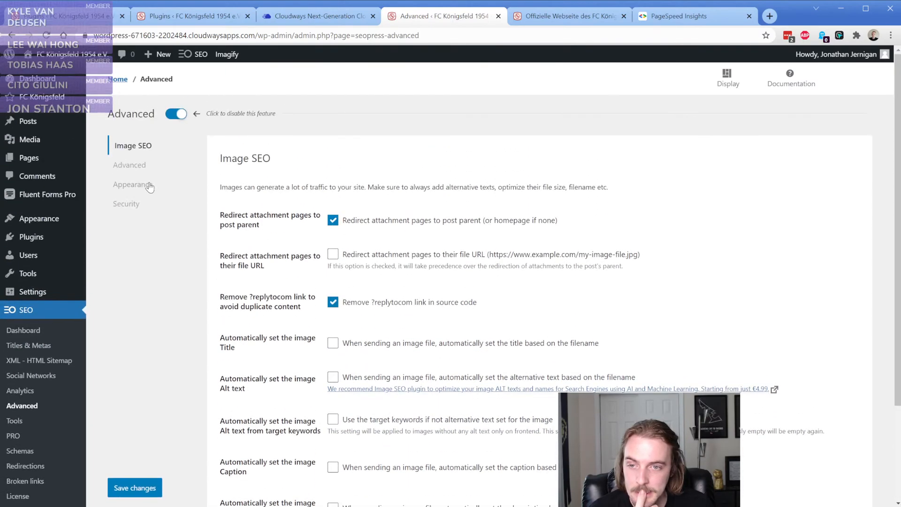
{"action": "left_click", "coordinate": [14, 421]}
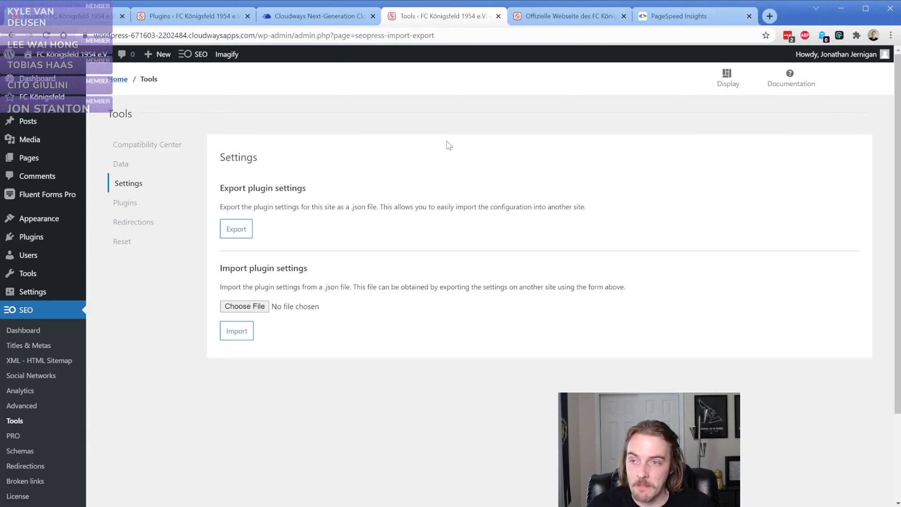
- Recheck the PageSpeed Insights result and look through the staging site's installed plugins list
{"action": "left_click", "coordinate": [574, 19]}
{"action": "left_click", "coordinate": [671, 18]}
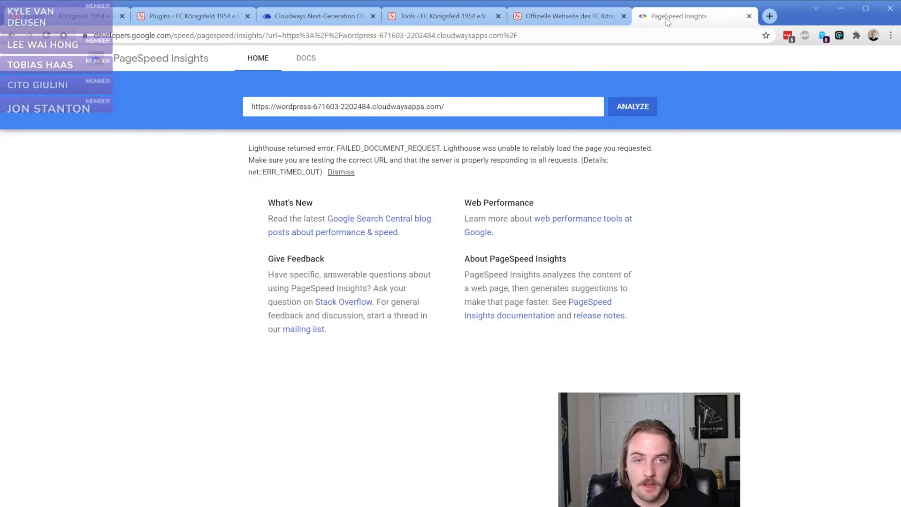
{"action": "left_click", "coordinate": [443, 16]}
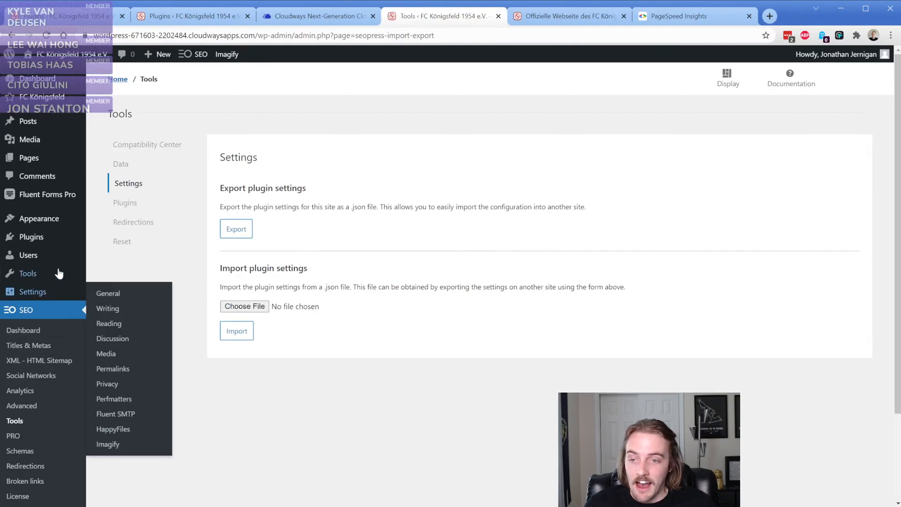
{"action": "left_click", "coordinate": [42, 240]}
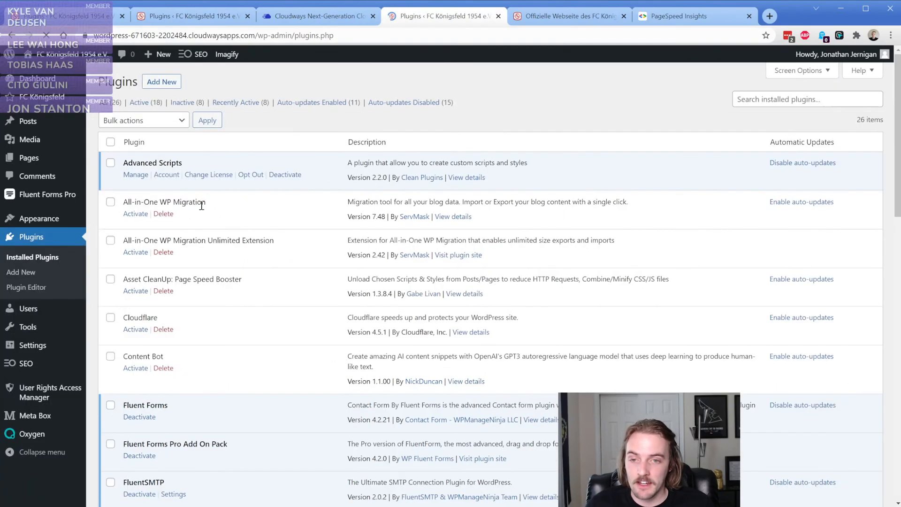
{"action": "scroll", "coordinate": [175, 332], "scroll_direction": "down", "scroll_amount": 9}
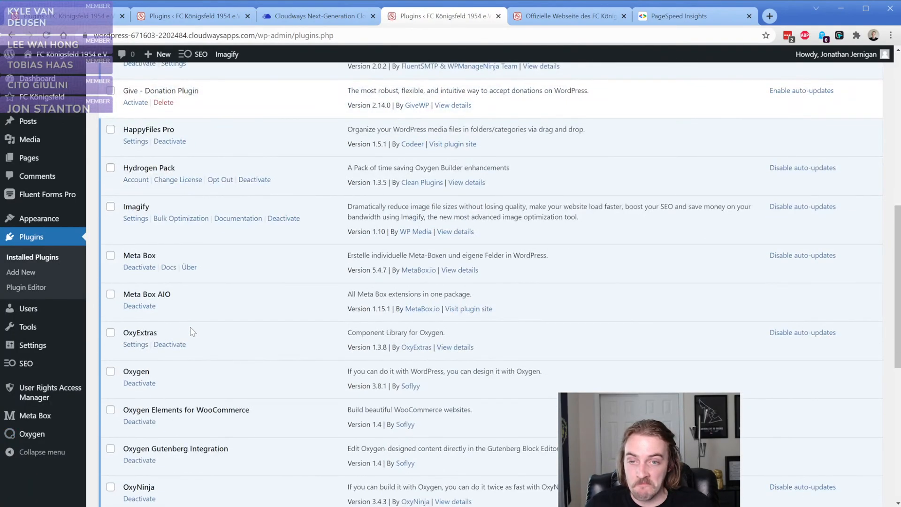
{"action": "scroll", "coordinate": [192, 331], "scroll_direction": "up", "scroll_amount": 9}
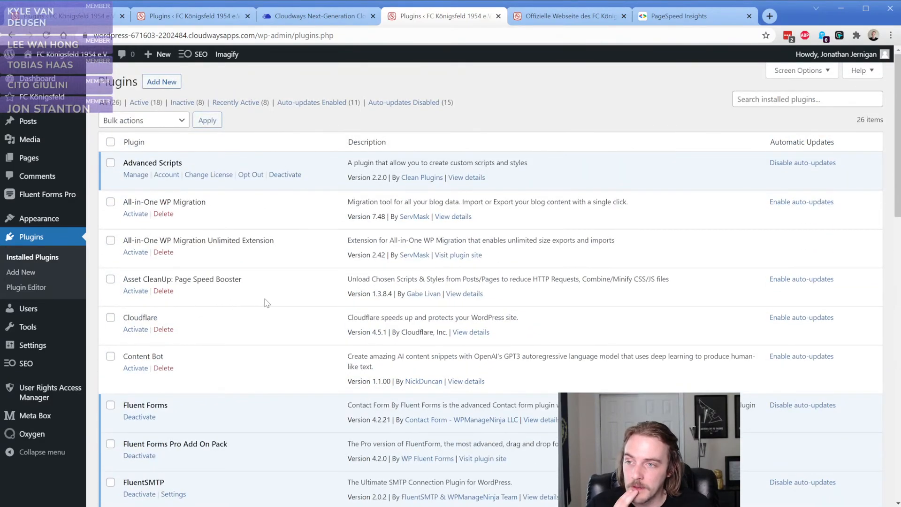
- Look through SEOPress's Tools page and the Advanced section of its Advanced settings
{"action": "mouse_move", "coordinate": [49, 367]}
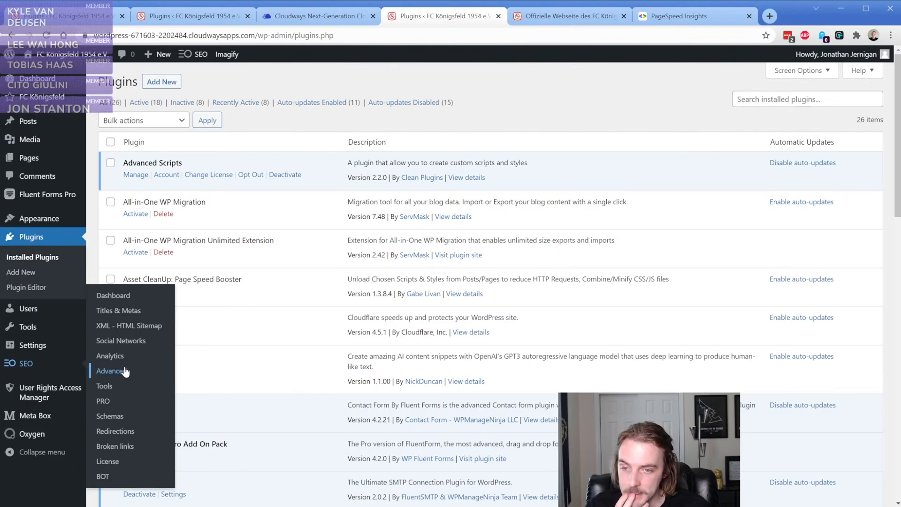
{"action": "left_click", "coordinate": [141, 384]}
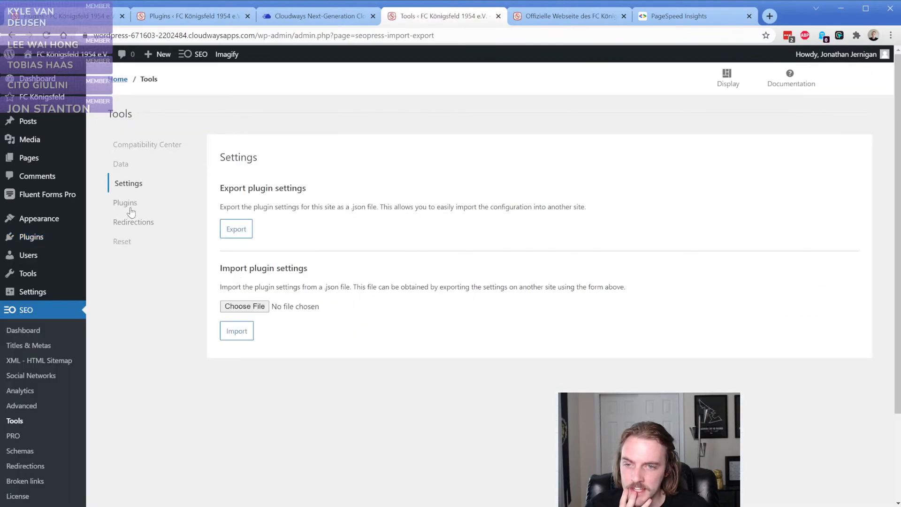
{"action": "left_click", "coordinate": [19, 405]}
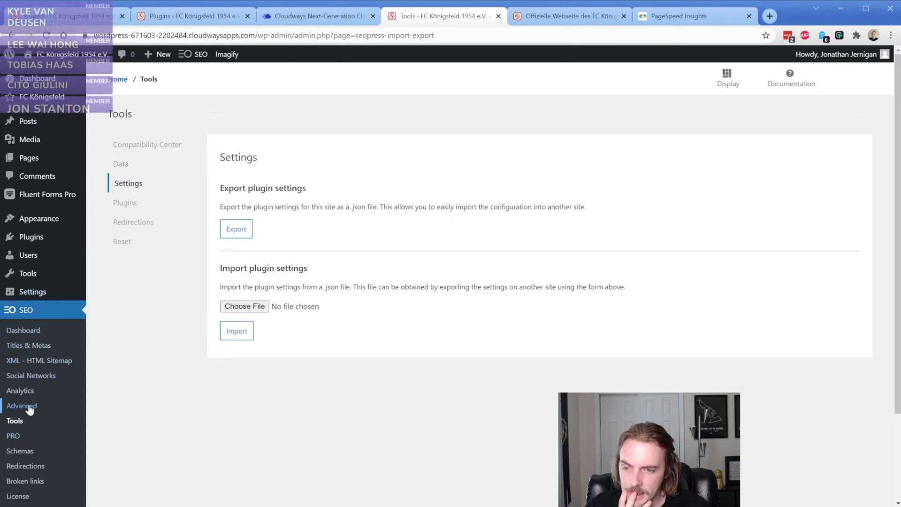
{"action": "left_click", "coordinate": [129, 165]}
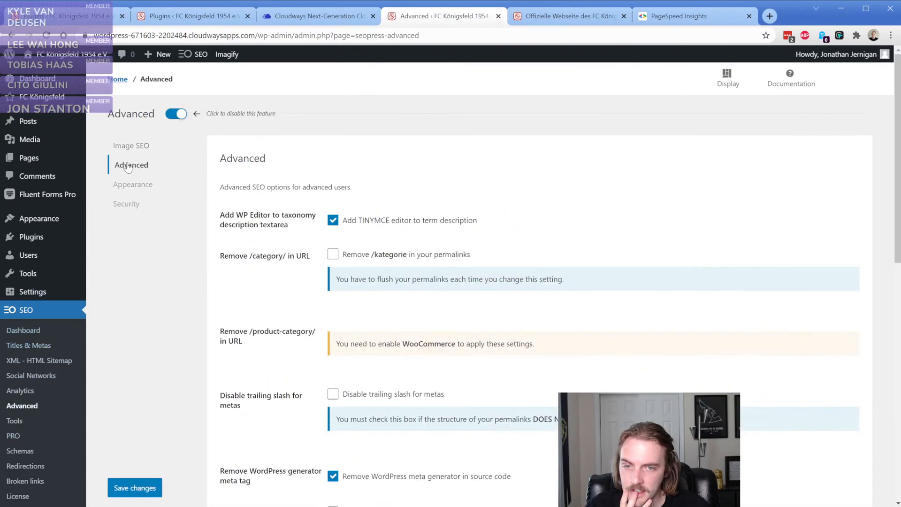
{"action": "scroll", "coordinate": [209, 314], "scroll_direction": "down", "scroll_amount": 2}
{"action": "scroll", "coordinate": [209, 314], "scroll_direction": "down", "scroll_amount": 7}
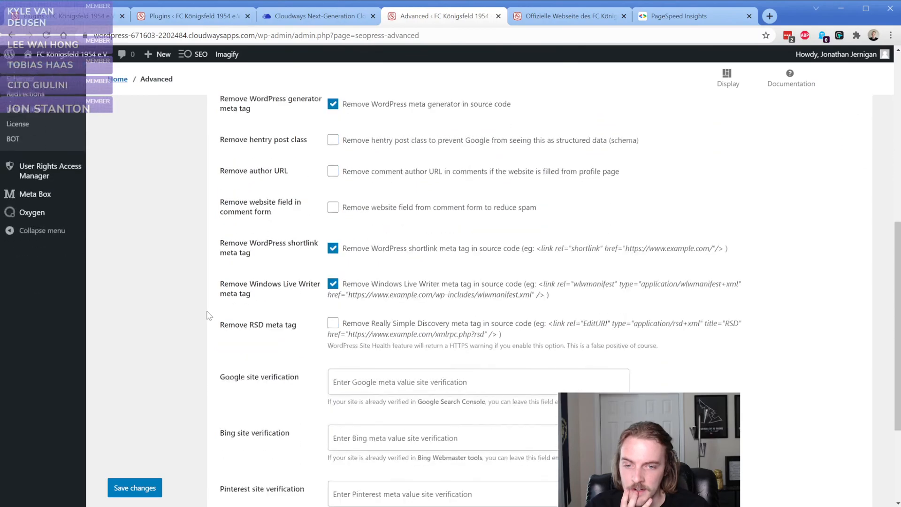
{"action": "scroll", "coordinate": [193, 222], "scroll_direction": "up", "scroll_amount": 10}
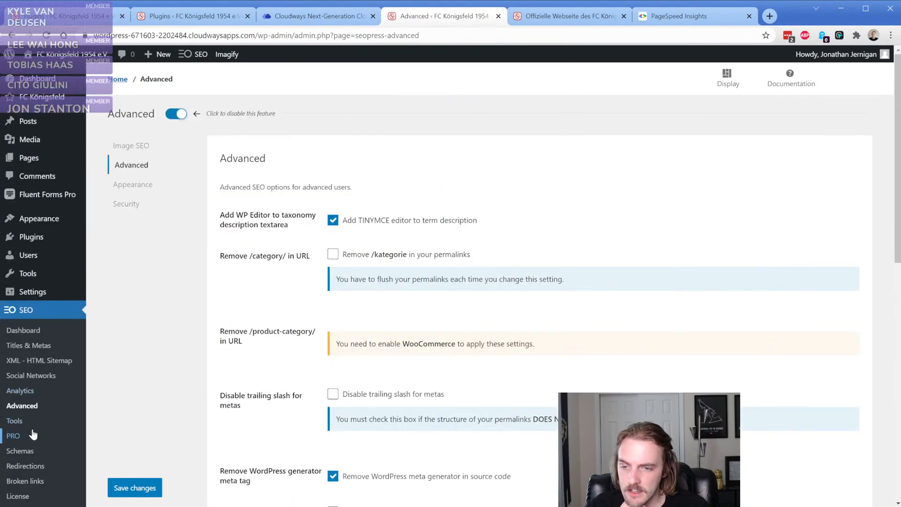
- Disable the 404 monitoring log in SEOPress PRO's Redirections / 404 settings and save the changes
{"action": "left_click", "coordinate": [13, 435]}
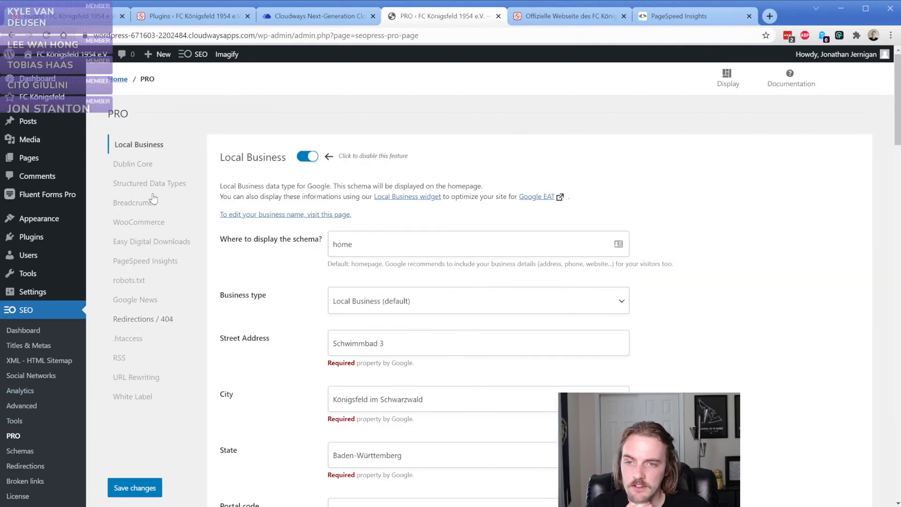
{"action": "left_click", "coordinate": [141, 319]}
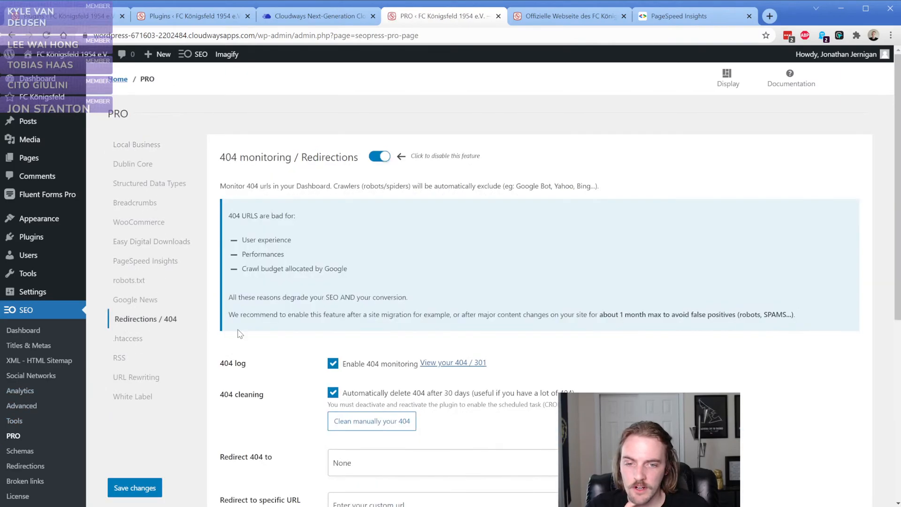
{"action": "scroll", "coordinate": [331, 266], "scroll_direction": "down", "scroll_amount": 2}
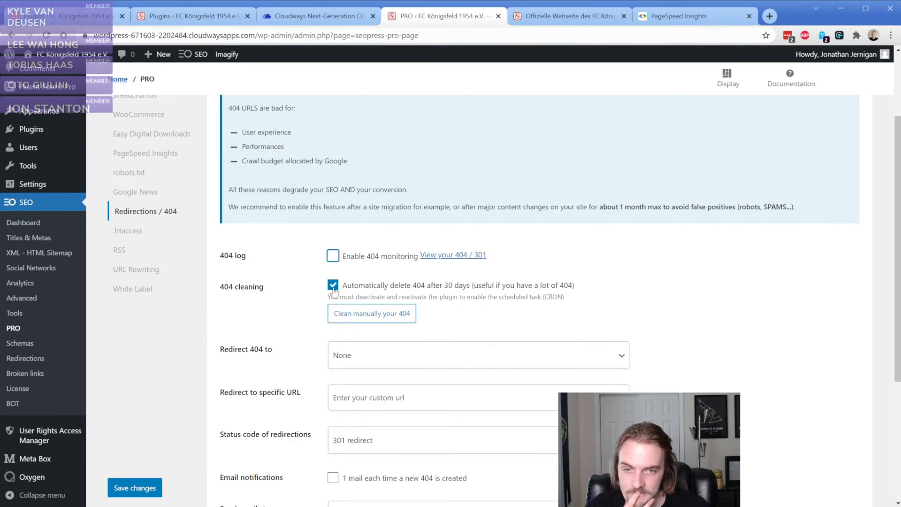
{"action": "scroll", "coordinate": [280, 318], "scroll_direction": "down", "scroll_amount": 4}
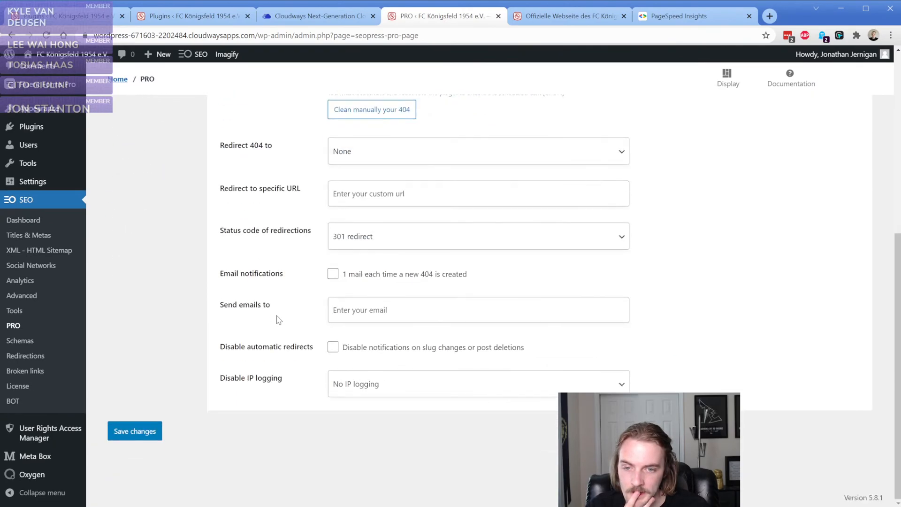
{"action": "left_click", "coordinate": [136, 431]}
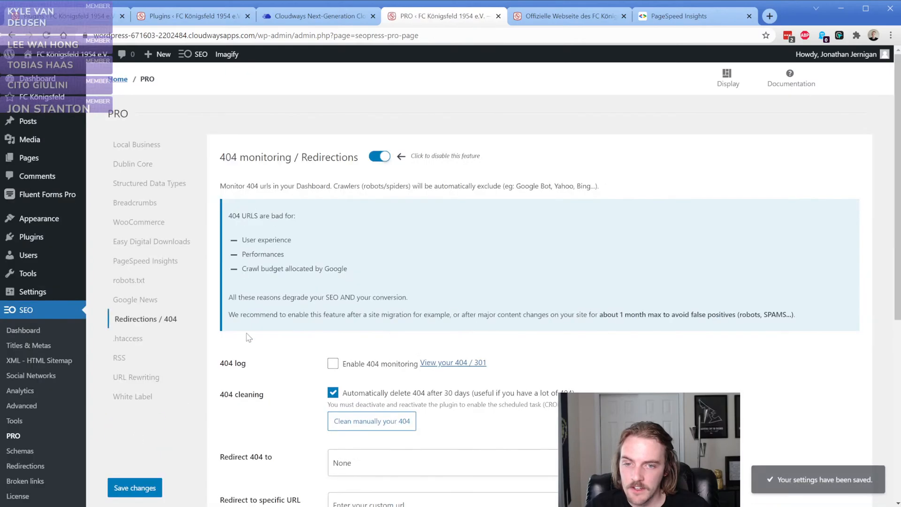
- Turn off SEOPress PRO's entire 404 monitoring / Redirections feature and save the settings
{"action": "left_click", "coordinate": [379, 159]}
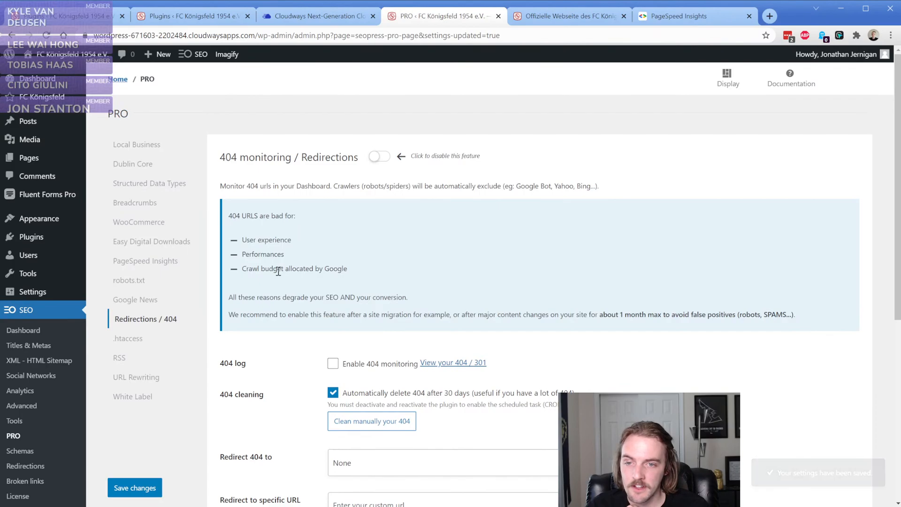
{"action": "scroll", "coordinate": [277, 265], "scroll_direction": "down", "scroll_amount": 2}
{"action": "left_click", "coordinate": [149, 486]}
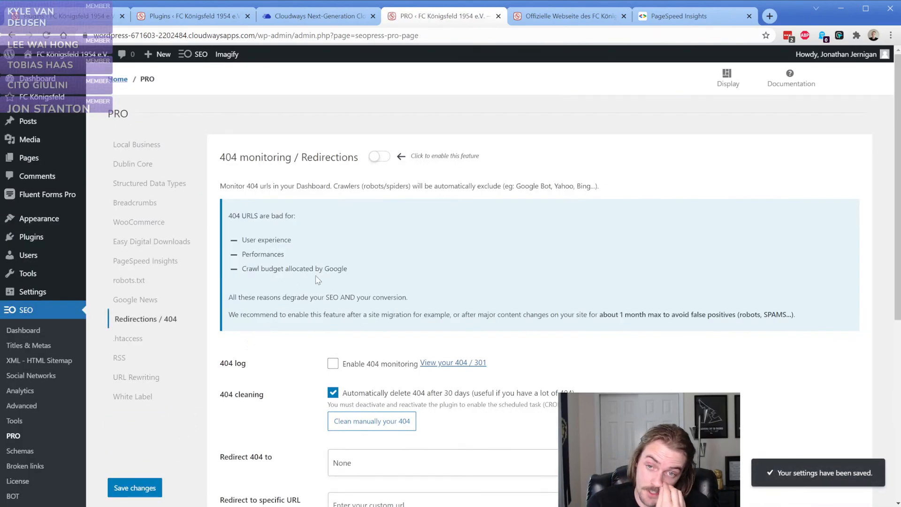
- Run the PageSpeed Insights analysis again with the redirections feature off and return to the staging homepage tab
{"action": "left_click", "coordinate": [667, 17]}
{"action": "left_click", "coordinate": [620, 108]}
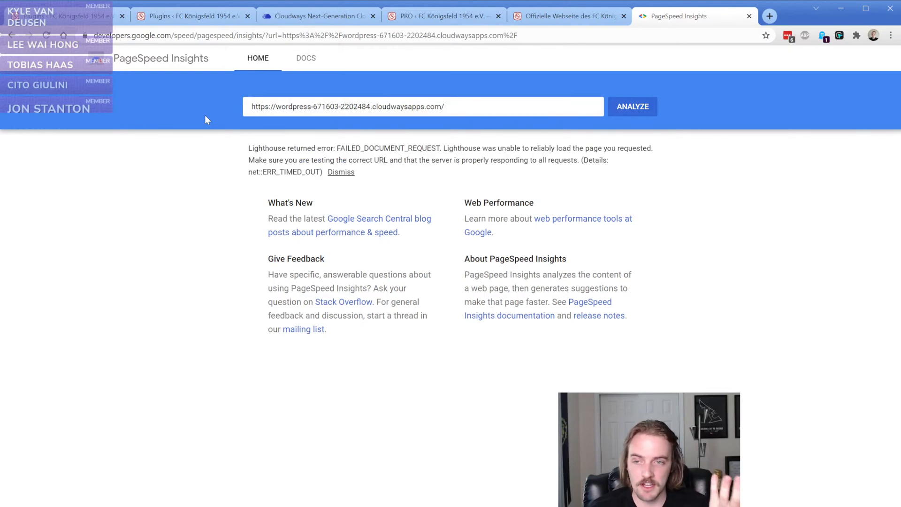
{"action": "left_click", "coordinate": [553, 19]}
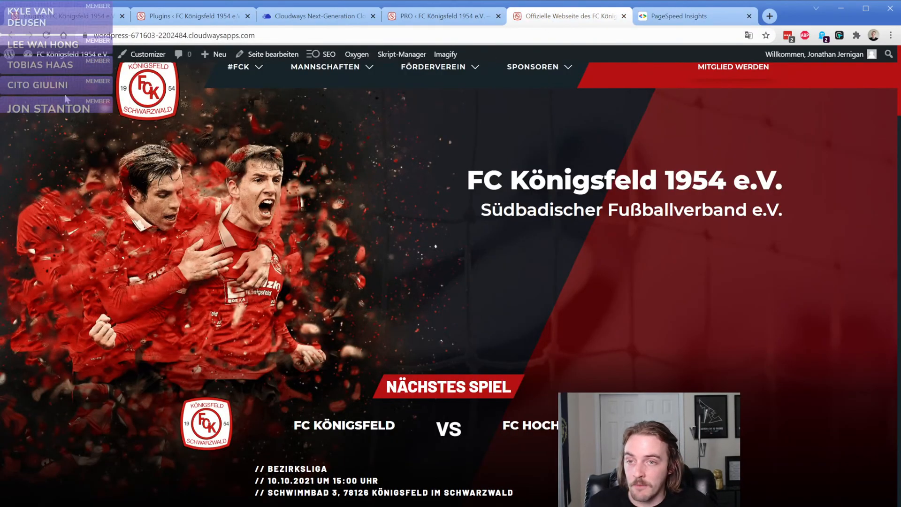
- Reload the staging homepage and bulk-deactivate the SEOPress and SEOPress PRO plugins
{"action": "key", "text": "F5"}
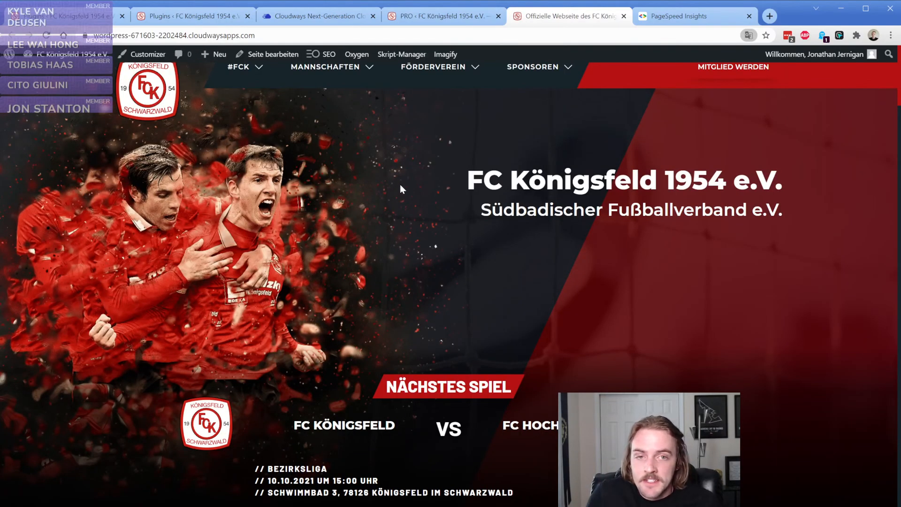
{"action": "left_click", "coordinate": [441, 16]}
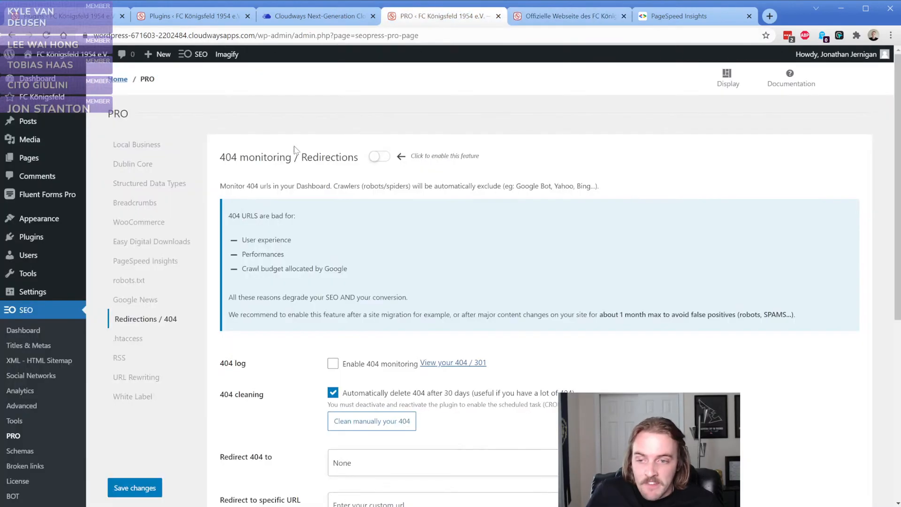
{"action": "left_click", "coordinate": [50, 239]}
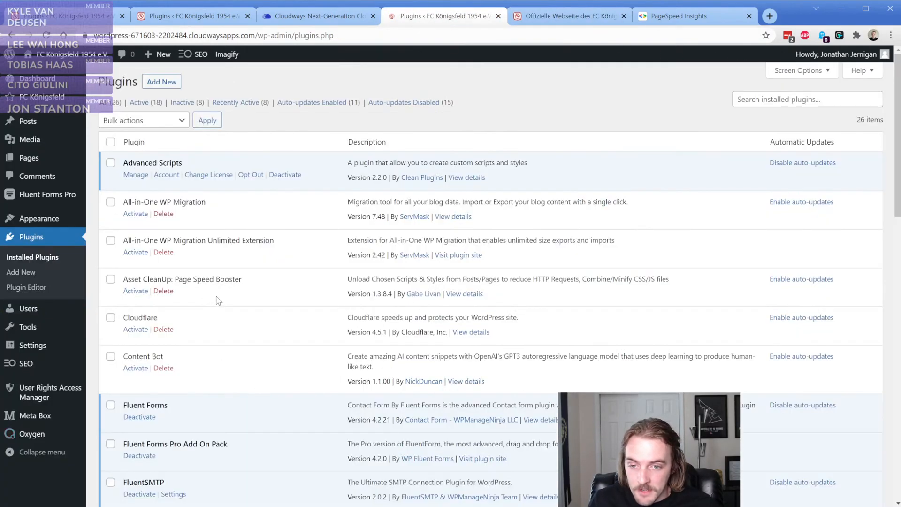
{"action": "scroll", "coordinate": [217, 303], "scroll_direction": "down", "scroll_amount": 10}
{"action": "left_click", "coordinate": [110, 350]}
{"action": "left_click", "coordinate": [110, 389]}
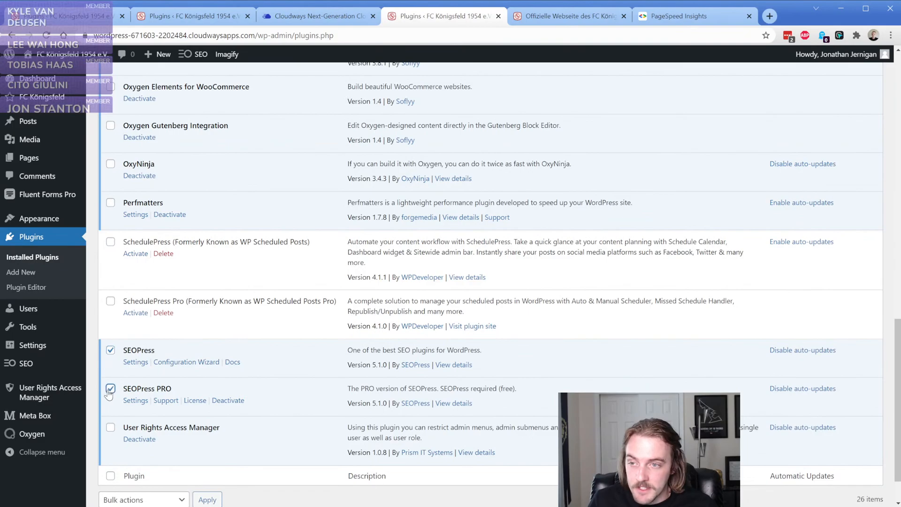
{"action": "scroll", "coordinate": [93, 387], "scroll_direction": "up", "scroll_amount": 15}
{"action": "left_click", "coordinate": [160, 123]}
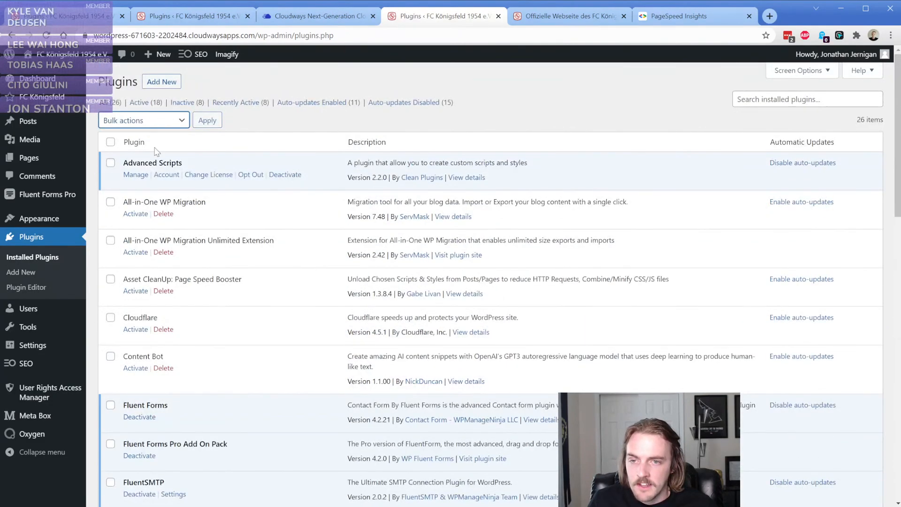
{"action": "left_click", "coordinate": [159, 154]}
{"action": "left_click", "coordinate": [207, 121]}
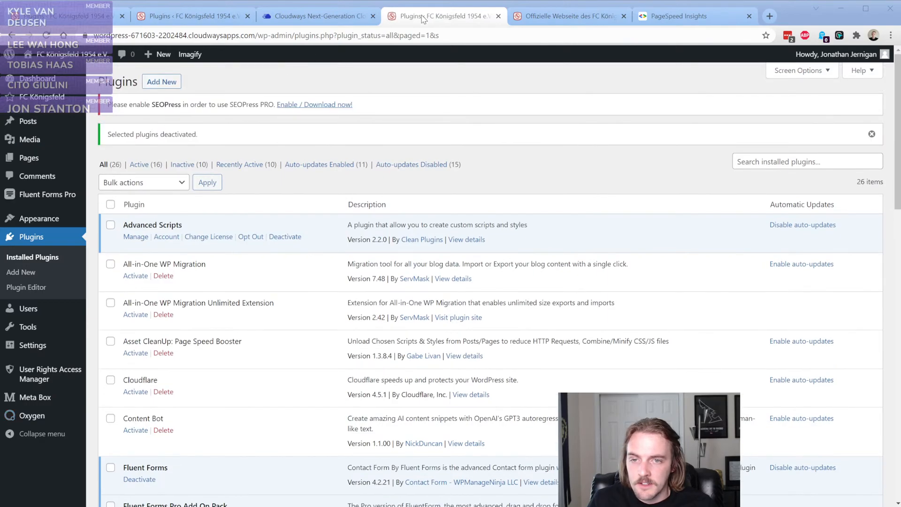
- Export the Perfmatters plugin settings as a backup file from its plugin management tools
{"action": "scroll", "coordinate": [211, 298], "scroll_direction": "down", "scroll_amount": 15}
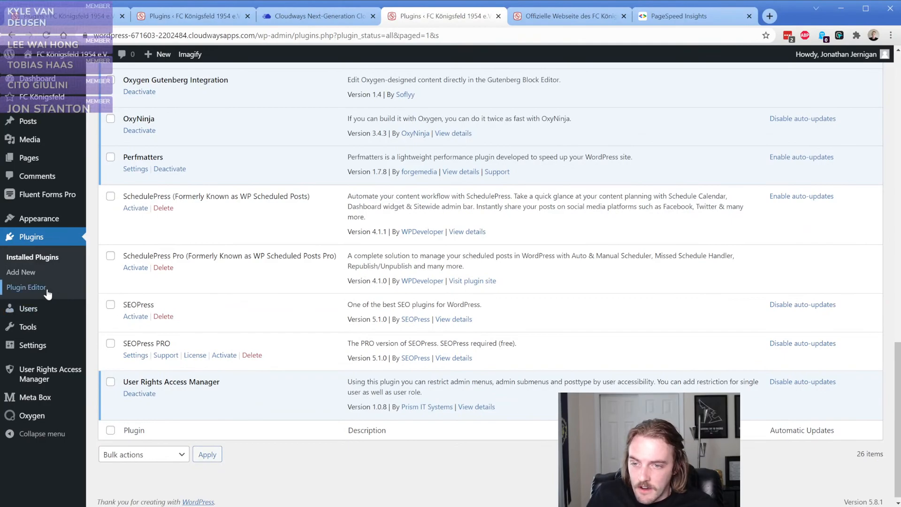
{"action": "mouse_move", "coordinate": [43, 346]}
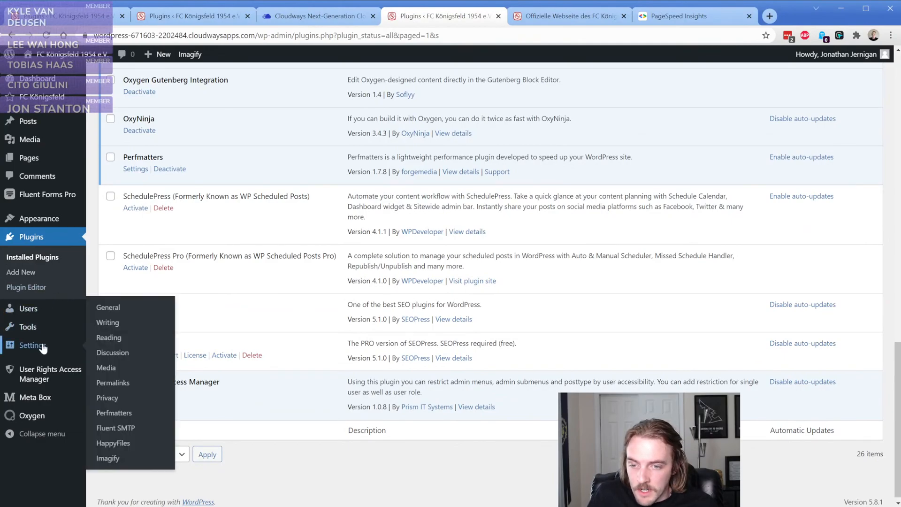
{"action": "left_click", "coordinate": [112, 415]}
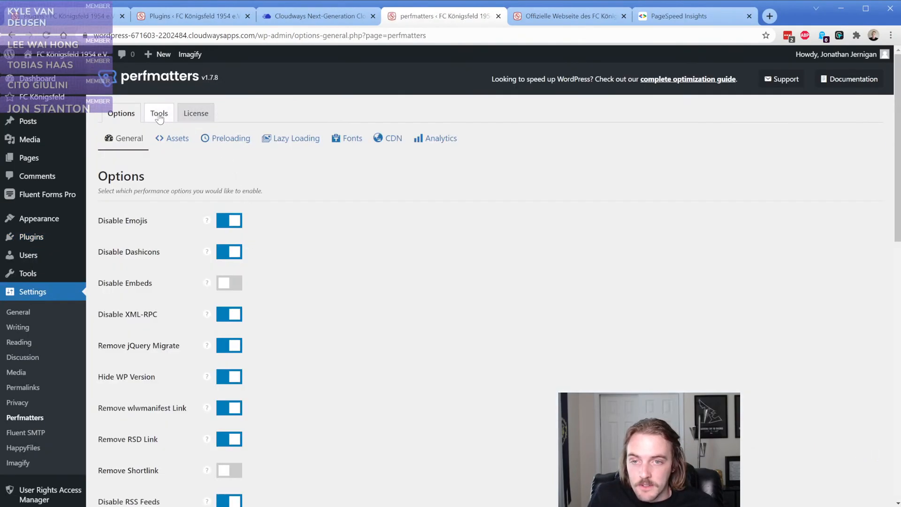
{"action": "left_click", "coordinate": [159, 116]}
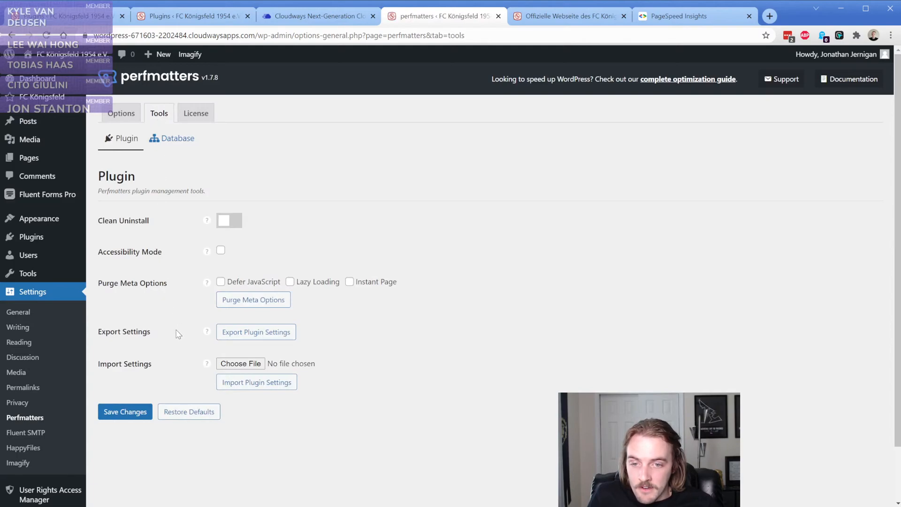
{"action": "left_click", "coordinate": [254, 334]}
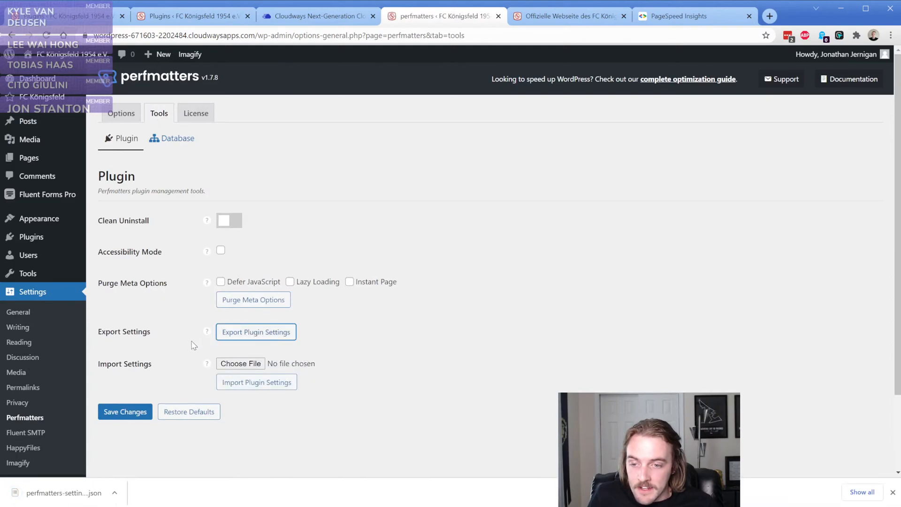
- Deactivate the Perfmatters plugin on the staging site
{"action": "left_click", "coordinate": [53, 239]}
{"action": "scroll", "coordinate": [210, 341], "scroll_direction": "down", "scroll_amount": 2}
{"action": "scroll", "coordinate": [211, 341], "scroll_direction": "down", "scroll_amount": 10}
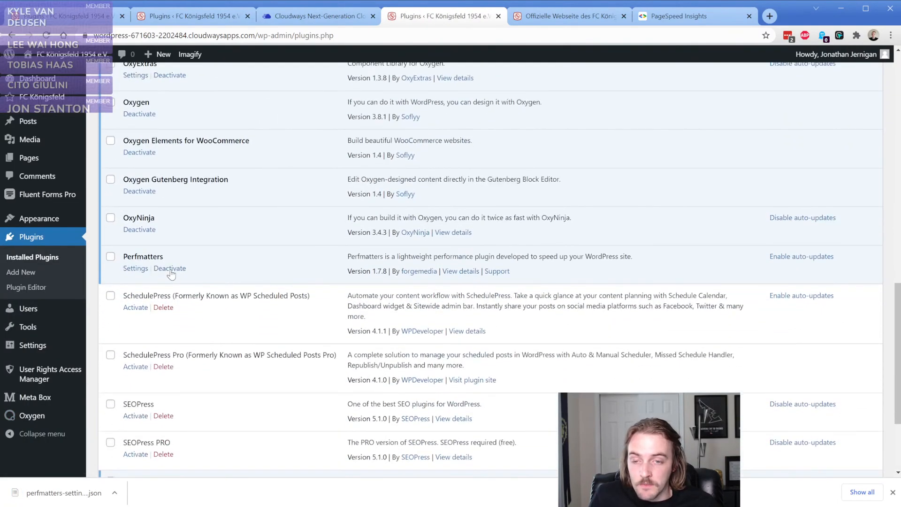
{"action": "left_click", "coordinate": [171, 269]}
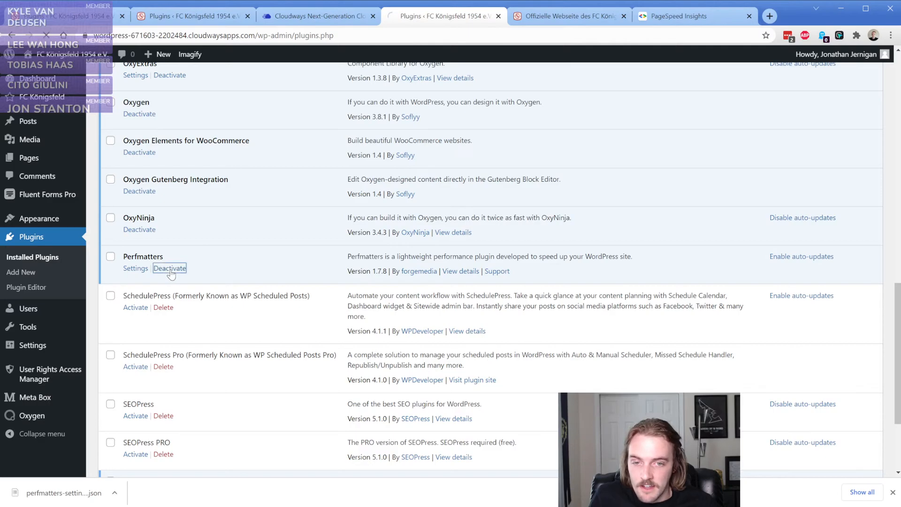
{"action": "scroll", "coordinate": [238, 360], "scroll_direction": "down", "scroll_amount": 10}
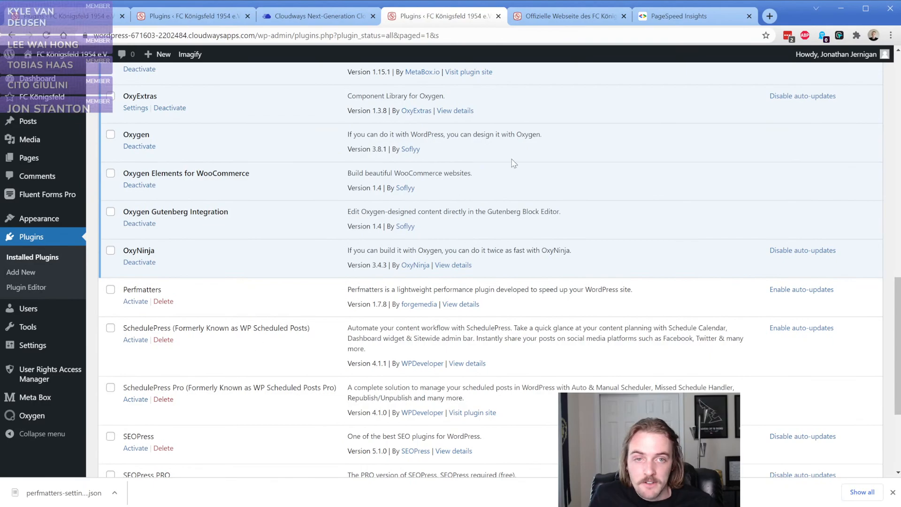
- Run the PageSpeed Insights analysis with Perfmatters off and review the desktop and mobile results
{"action": "left_click", "coordinate": [668, 17]}
{"action": "left_click", "coordinate": [642, 112]}
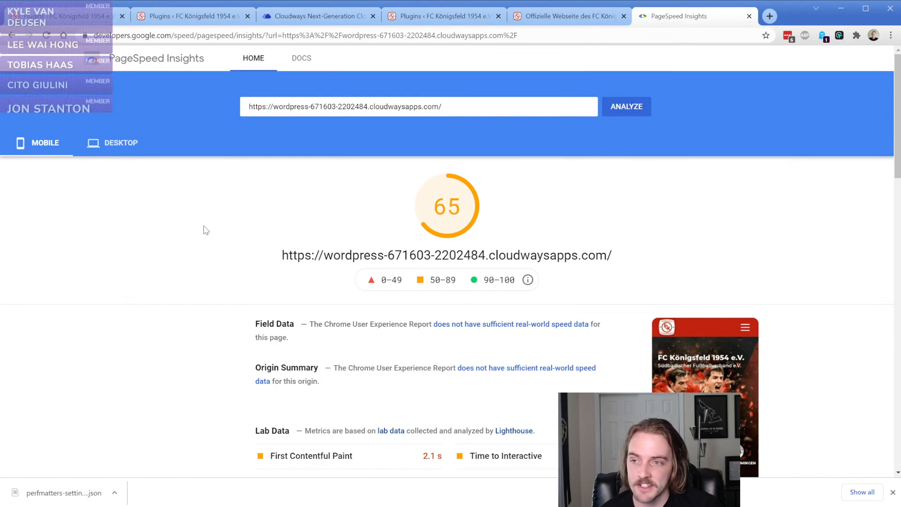
{"action": "left_click", "coordinate": [120, 148]}
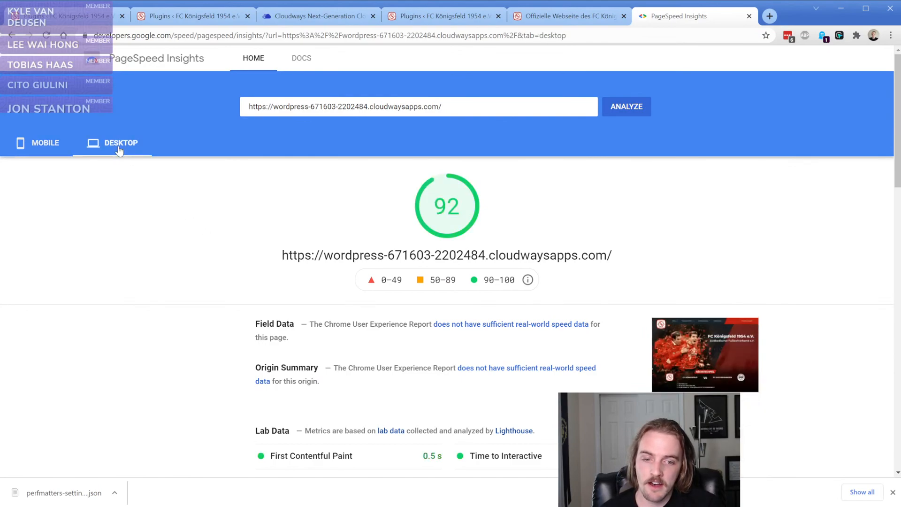
{"action": "scroll", "coordinate": [153, 284], "scroll_direction": "down", "scroll_amount": 5}
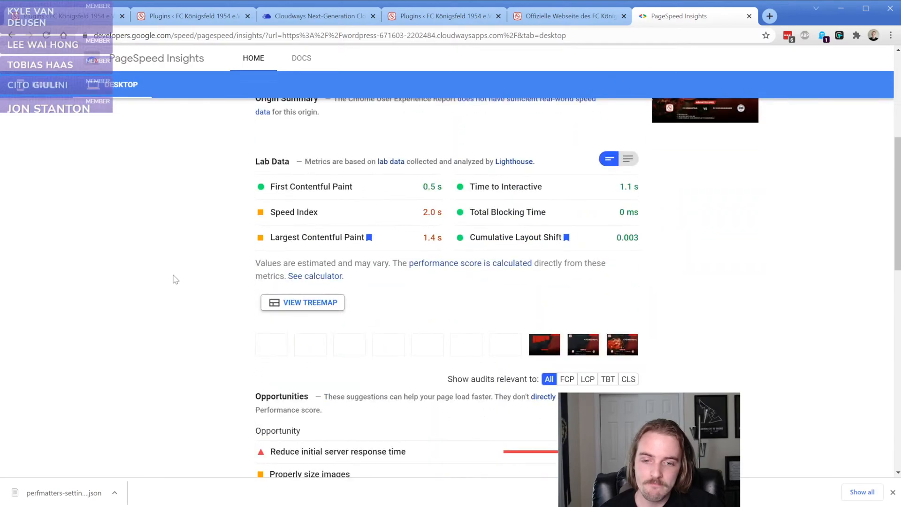
{"action": "scroll", "coordinate": [171, 281], "scroll_direction": "up", "scroll_amount": 5}
{"action": "left_click", "coordinate": [41, 148]}
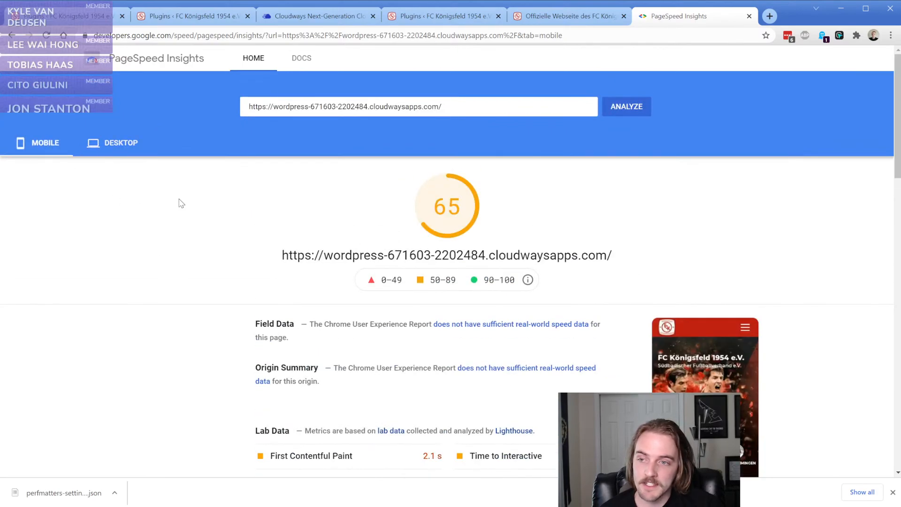
- Reactivate Perfmatters and review the JavaScript deferral and delay options in its Assets settings
{"action": "left_click", "coordinate": [421, 21]}
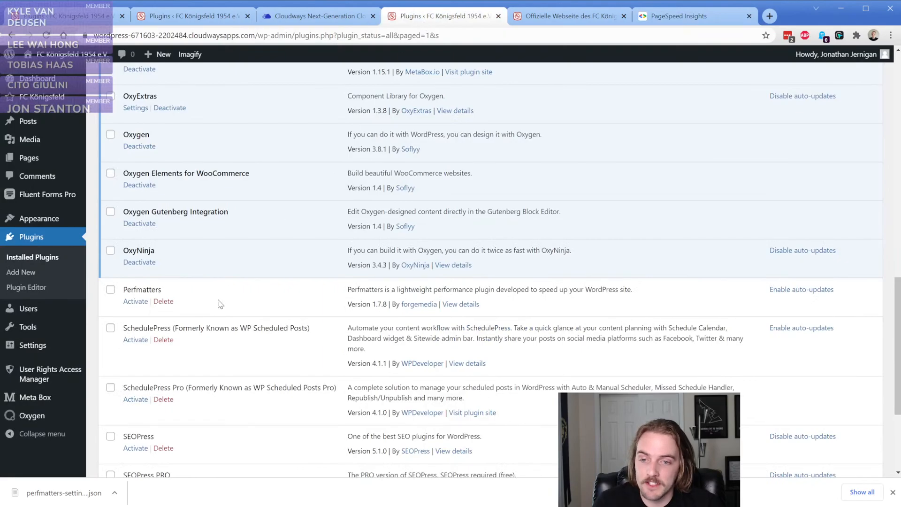
{"action": "left_click", "coordinate": [135, 301]}
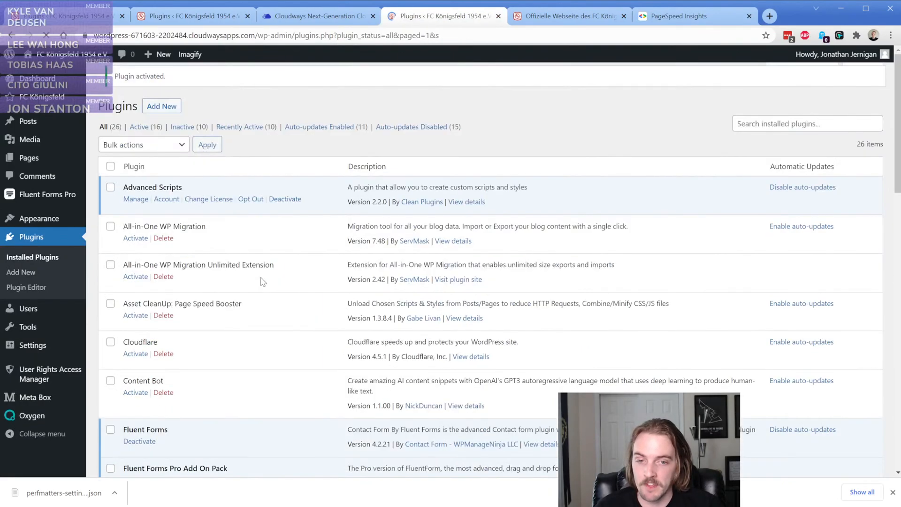
{"action": "mouse_move", "coordinate": [37, 346]}
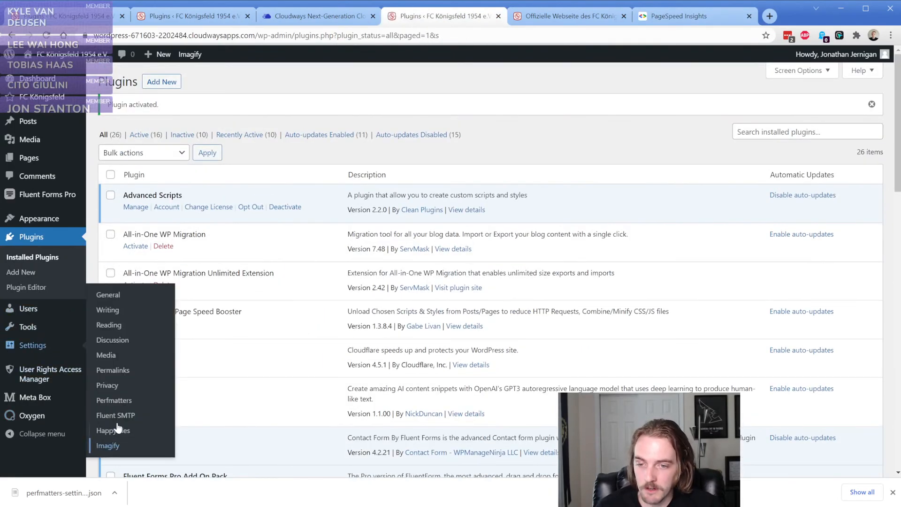
{"action": "left_click", "coordinate": [117, 402]}
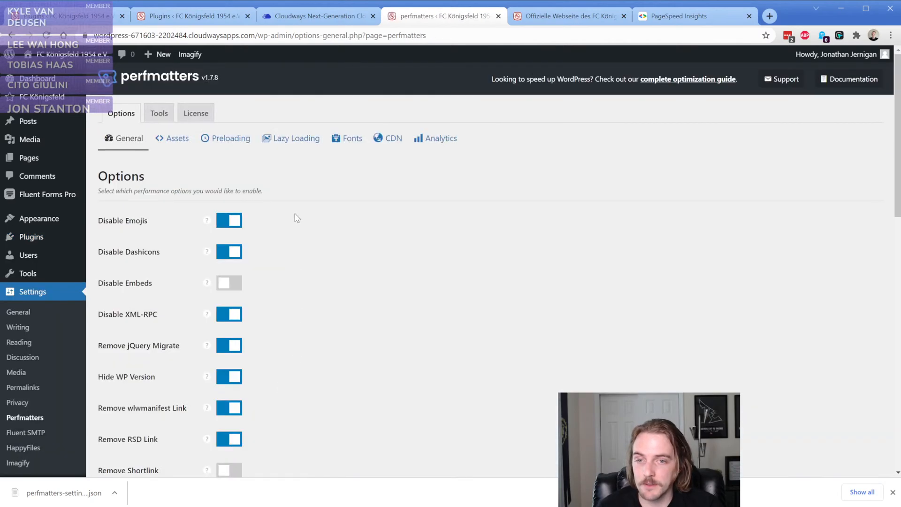
{"action": "left_click", "coordinate": [190, 149]}
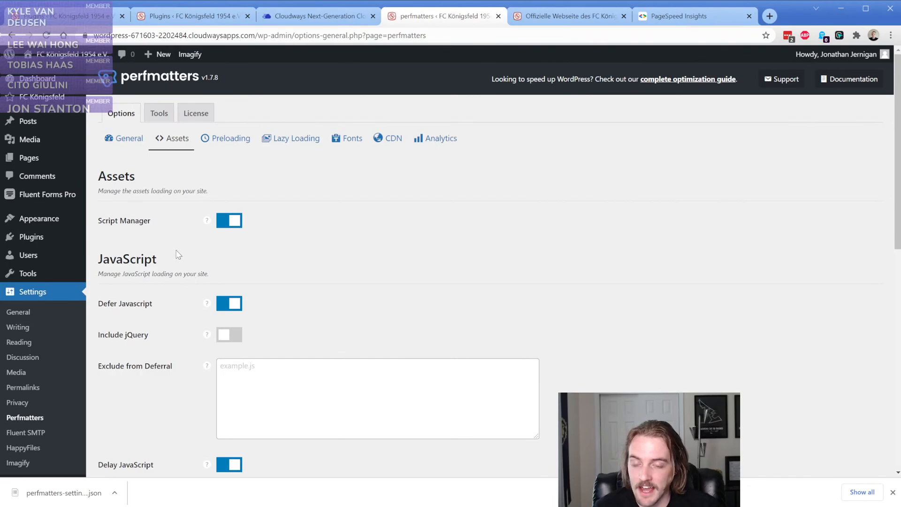
{"action": "scroll", "coordinate": [175, 246], "scroll_direction": "down", "scroll_amount": 3}
{"action": "scroll", "coordinate": [174, 246], "scroll_direction": "down", "scroll_amount": 3}
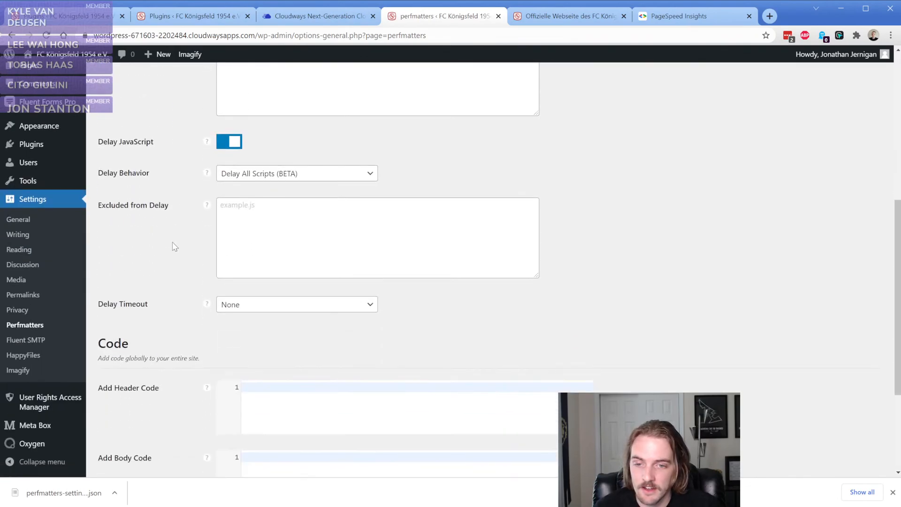
{"action": "scroll", "coordinate": [174, 246], "scroll_direction": "up", "scroll_amount": 6}
- Run the PageSpeed Insights analysis again with Perfmatters active and compare the mobile and desktop scores
{"action": "left_click", "coordinate": [684, 15]}
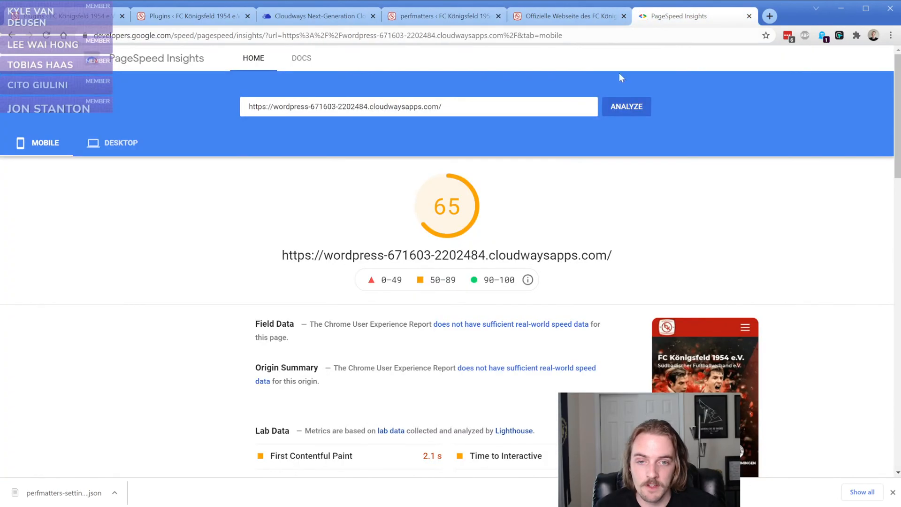
{"action": "left_click", "coordinate": [635, 115]}
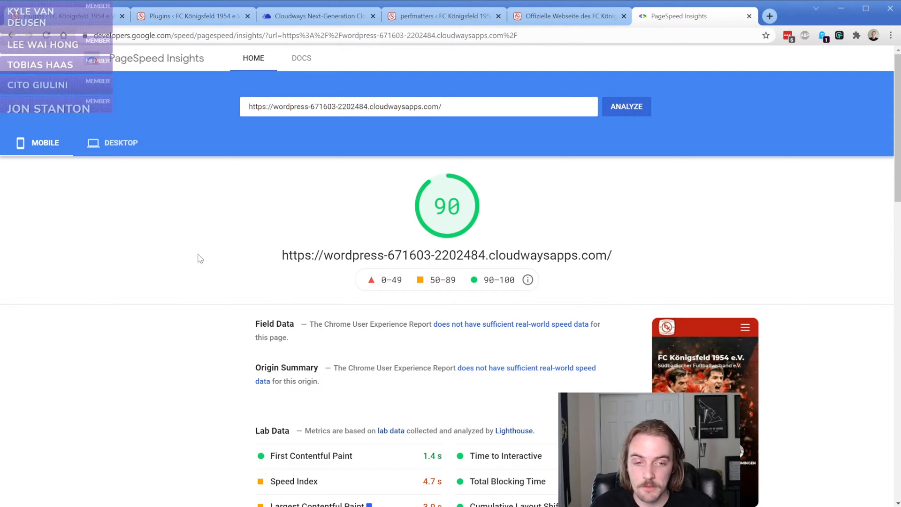
{"action": "left_click", "coordinate": [115, 148]}
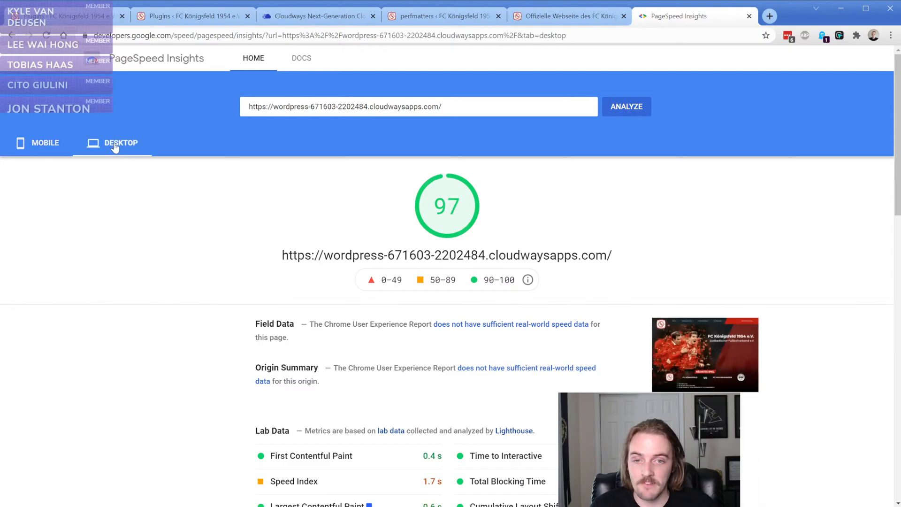
{"action": "left_click", "coordinate": [51, 146]}
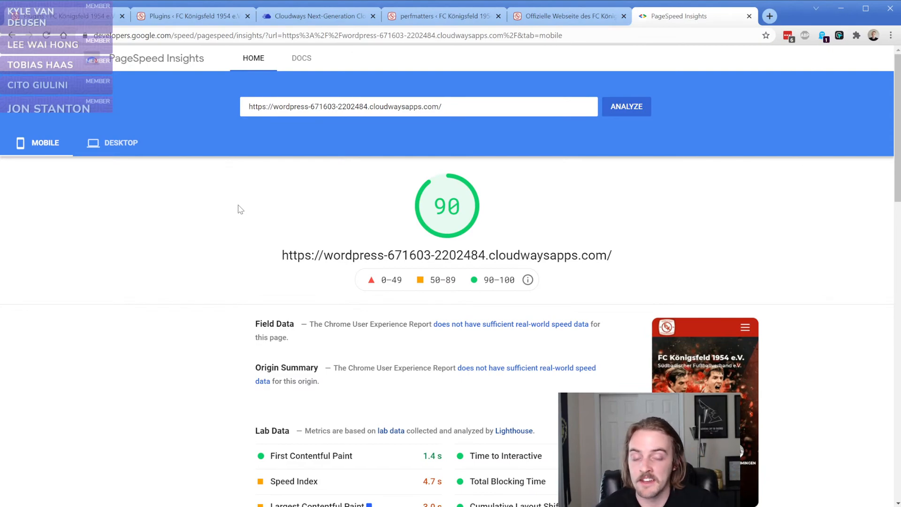
{"action": "left_click_drag", "start_coordinate": [432, 209], "coordinate": [472, 209]}
{"action": "left_click", "coordinate": [427, 213]}
{"action": "left_click", "coordinate": [304, 208]}
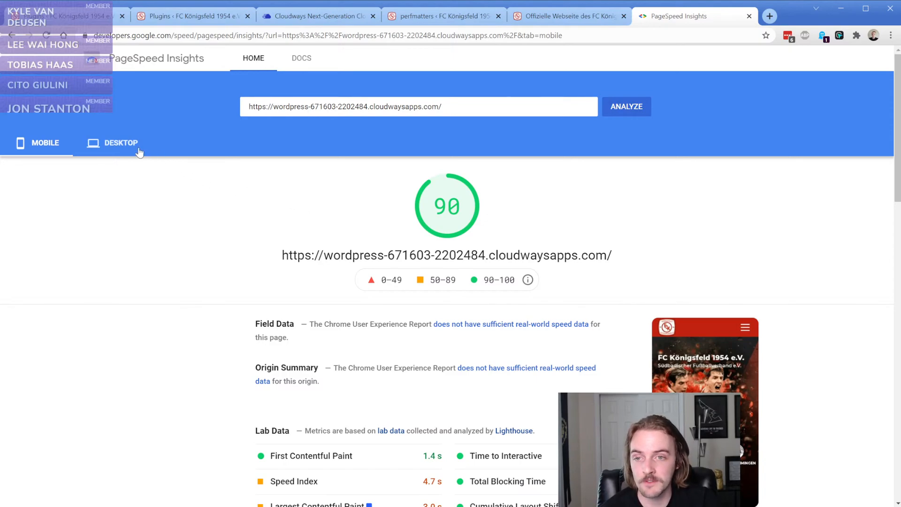
- Expand the mobile report's "Reduce initial server response time" opportunity and examine the time spent on the main document
{"action": "scroll", "coordinate": [225, 233], "scroll_direction": "down", "scroll_amount": 10}
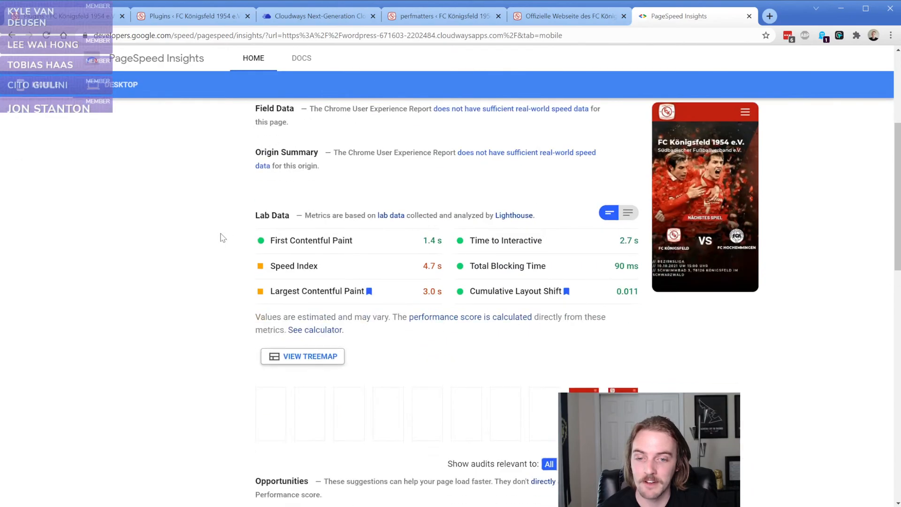
{"action": "left_click", "coordinate": [358, 269]}
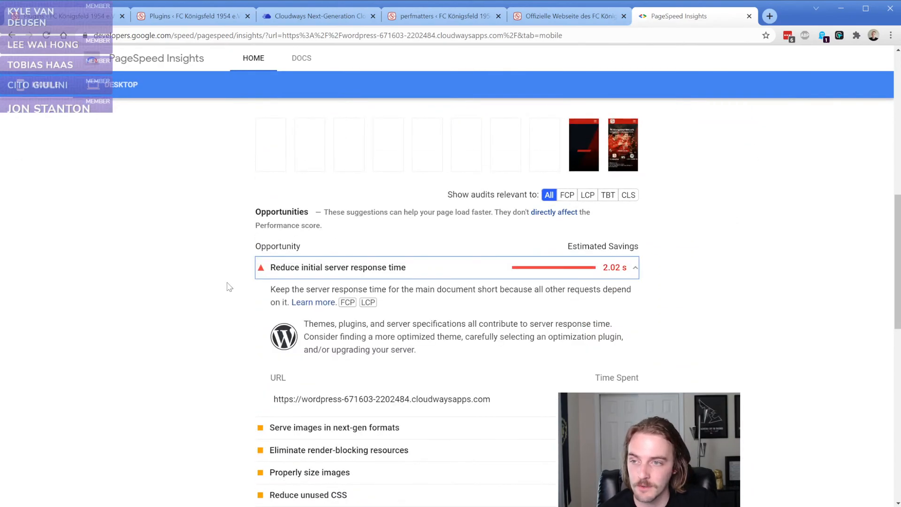
{"action": "scroll", "coordinate": [229, 287], "scroll_direction": "down", "scroll_amount": 2}
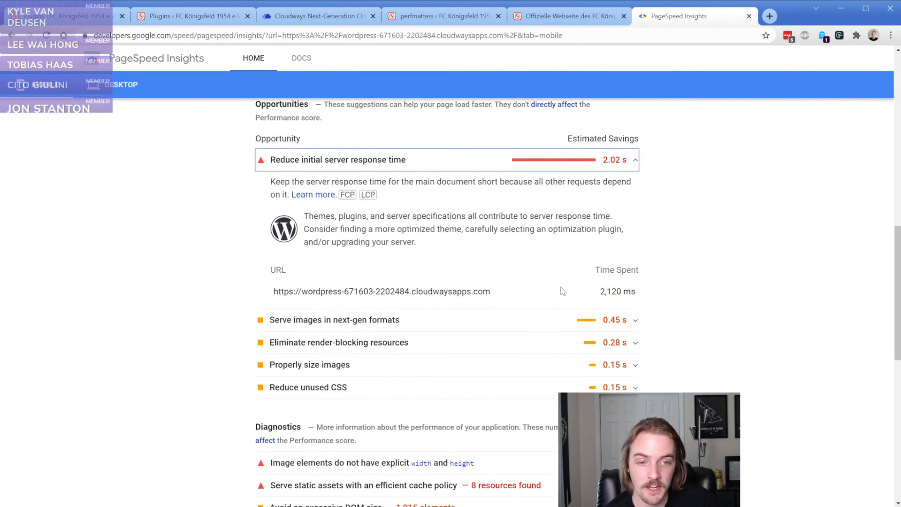
{"action": "left_click_drag", "start_coordinate": [596, 293], "coordinate": [654, 298]}
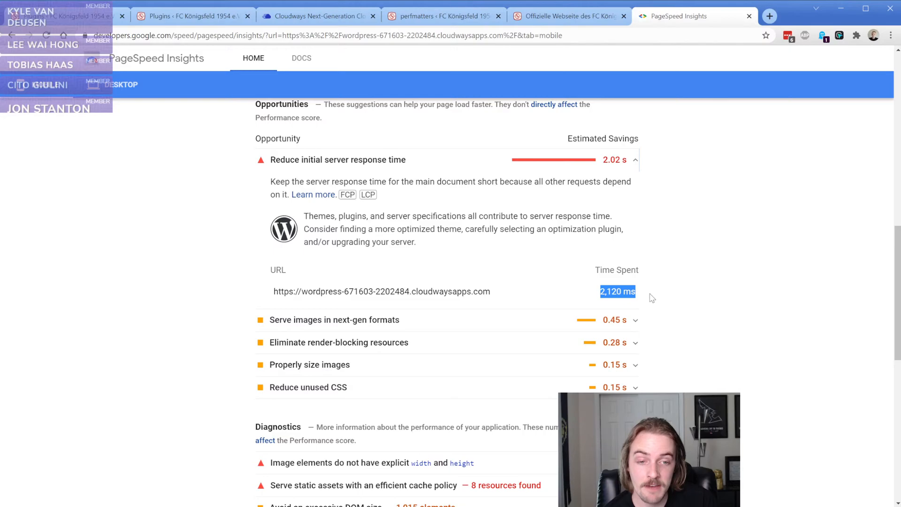
{"action": "triple_click", "coordinate": [609, 291]}
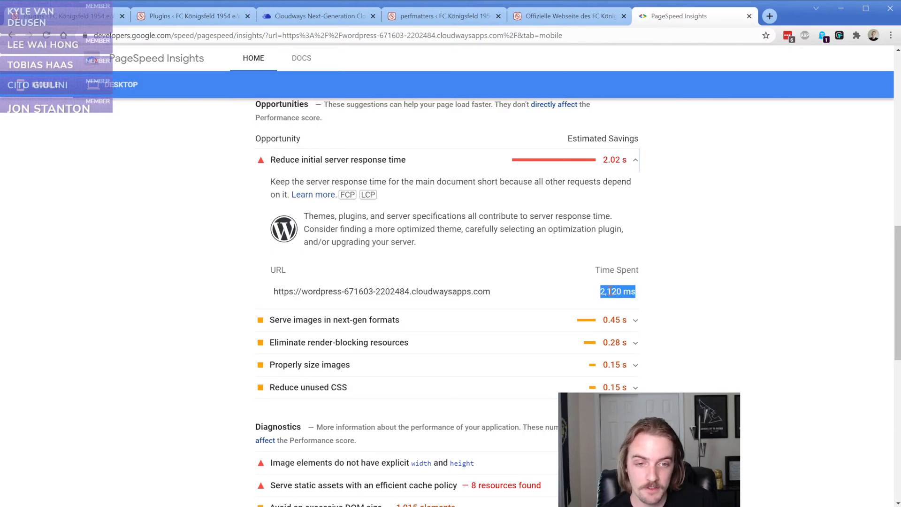
- Expand the "Serve images in next-gen formats" opportunity and examine the images it lists
{"action": "left_click", "coordinate": [375, 321]}
{"action": "scroll", "coordinate": [231, 320], "scroll_direction": "down", "scroll_amount": 2}
{"action": "scroll", "coordinate": [230, 320], "scroll_direction": "down", "scroll_amount": 2}
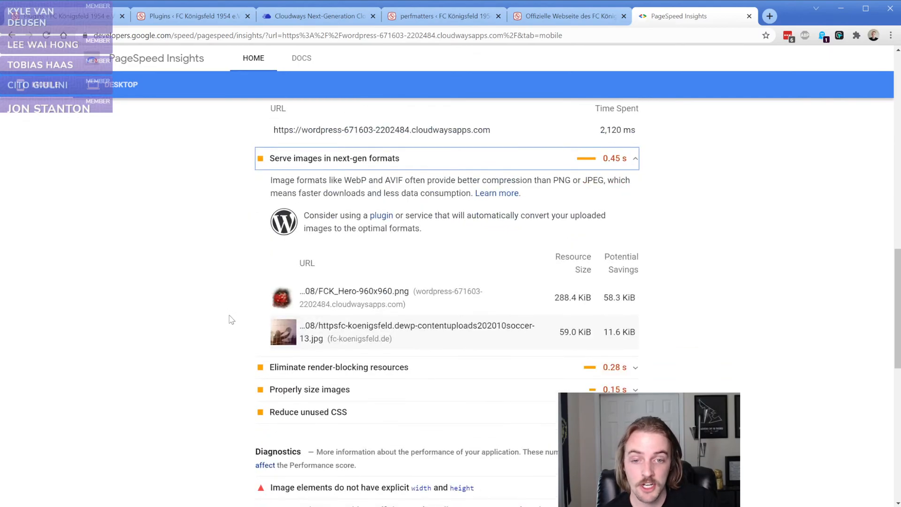
- Expand the "Eliminate render-blocking resources" opportunity to examine its stylesheets, and check the CSS Cache settings in Oxygen
{"action": "left_click", "coordinate": [307, 371]}
{"action": "scroll", "coordinate": [226, 322], "scroll_direction": "down", "scroll_amount": 4}
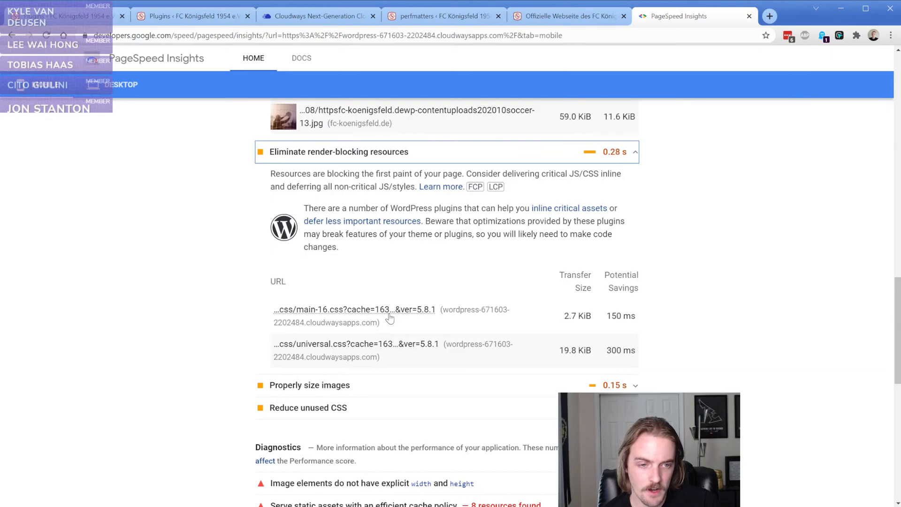
{"action": "left_click", "coordinate": [444, 16]}
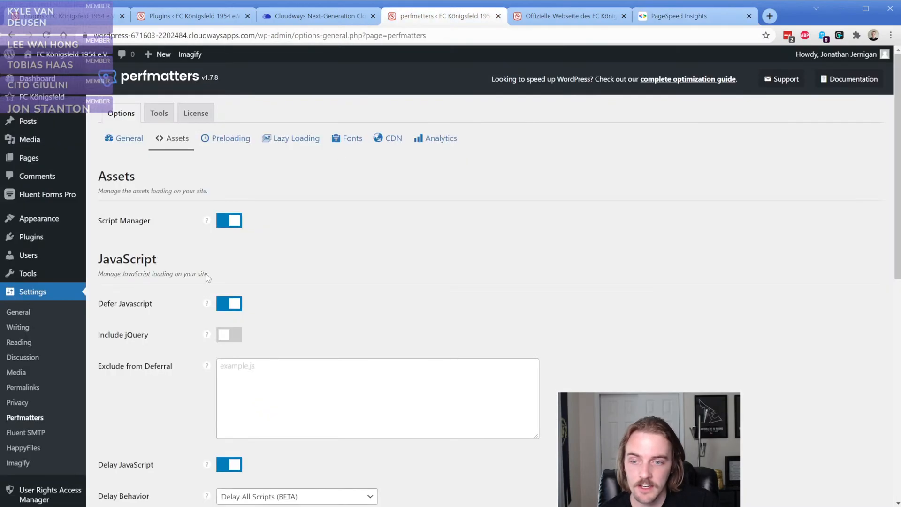
{"action": "scroll", "coordinate": [53, 398], "scroll_direction": "down", "scroll_amount": 4}
{"action": "mouse_move", "coordinate": [33, 474]}
{"action": "left_click", "coordinate": [109, 461]}
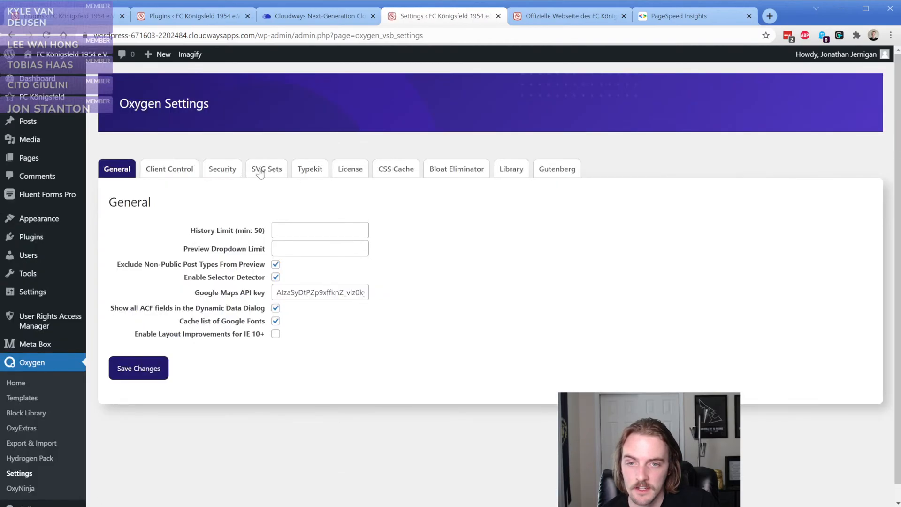
{"action": "left_click", "coordinate": [396, 173]}
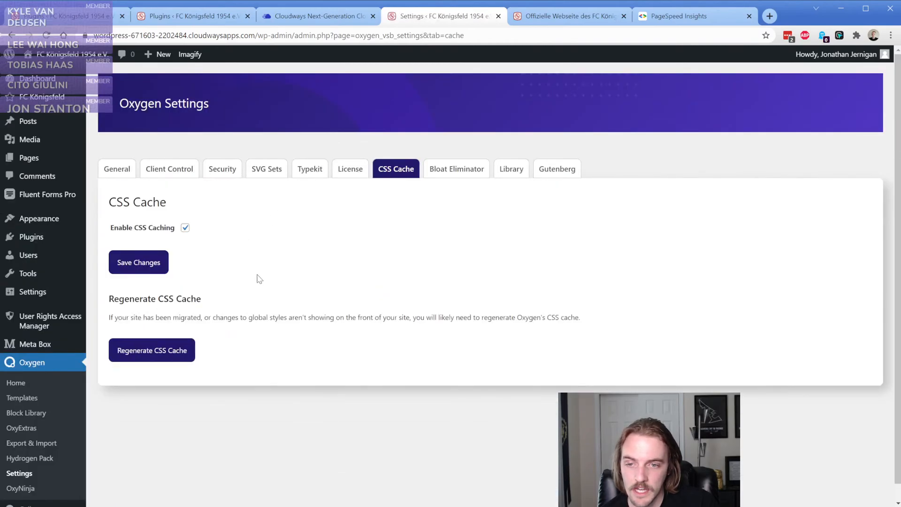
- Return to the PageSpeed report, expand the "Properly size images" opportunity and examine the image it lists
{"action": "left_click", "coordinate": [659, 17]}
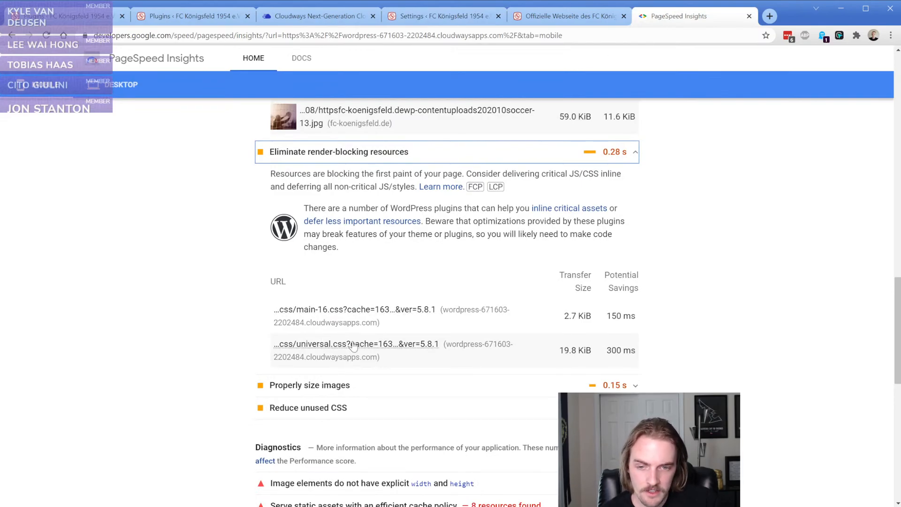
{"action": "left_click", "coordinate": [327, 386]}
{"action": "scroll", "coordinate": [287, 357], "scroll_direction": "down", "scroll_amount": 5}
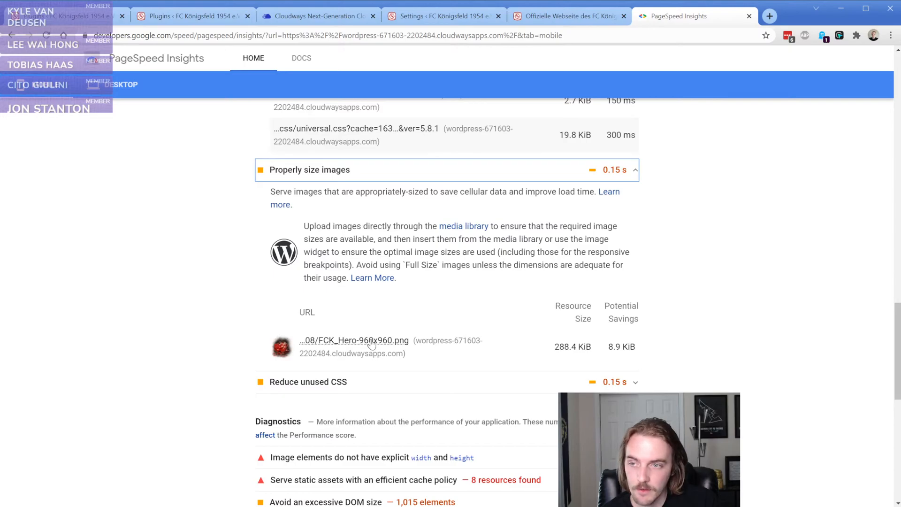
- Switch to Cloudways and enable Varnish in the FC Konigsfeld application's settings
{"action": "left_click", "coordinate": [317, 22]}
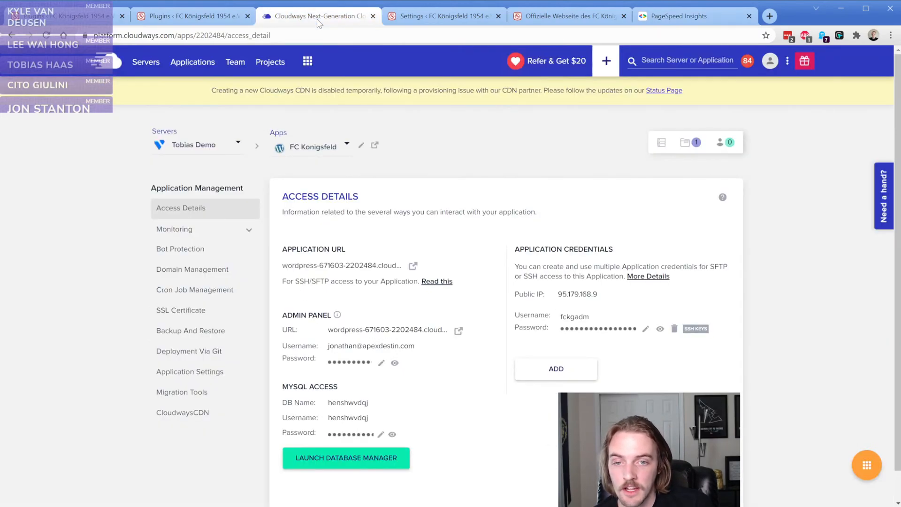
{"action": "left_click", "coordinate": [183, 372]}
{"action": "left_click", "coordinate": [558, 296]}
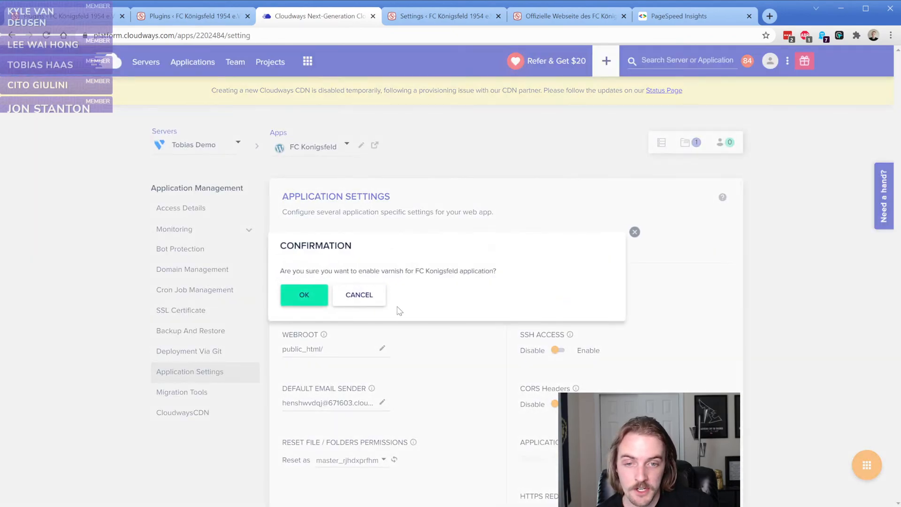
{"action": "left_click", "coordinate": [313, 294]}
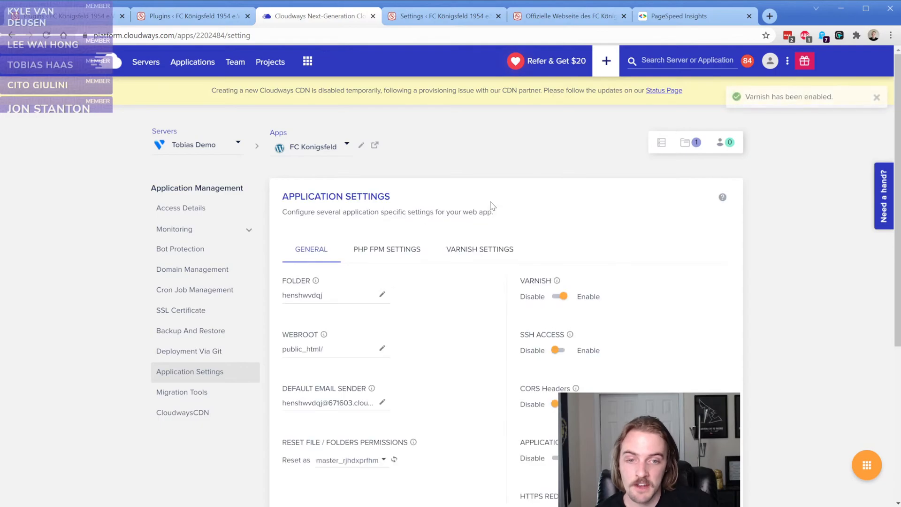
{"action": "left_click", "coordinate": [876, 99]}
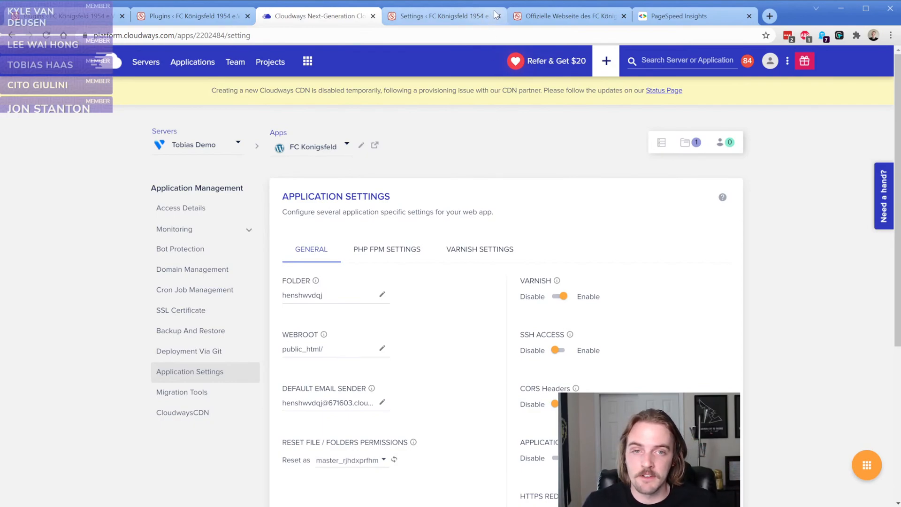
- Reload the FC Königsfeld homepage, open the Spielberichte page and return to the homepage to check how the site loads
{"action": "left_click", "coordinate": [548, 19]}
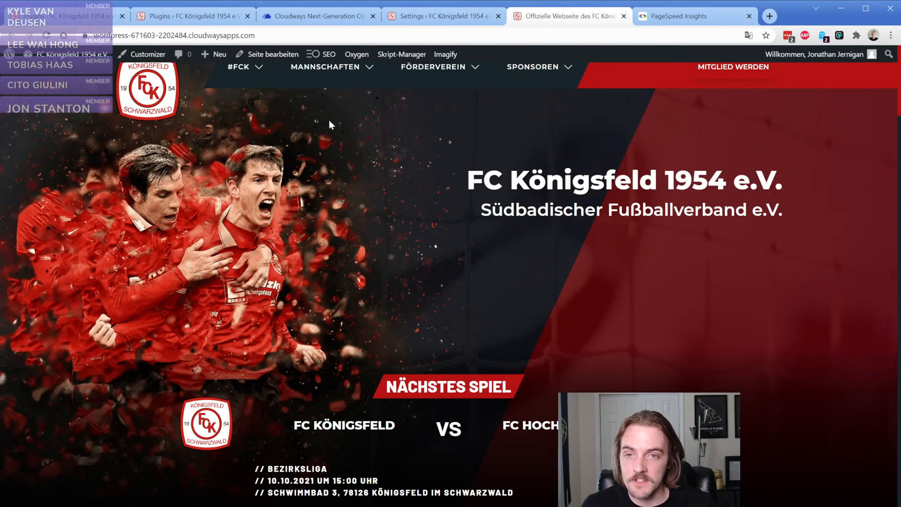
{"action": "key", "text": "F5"}
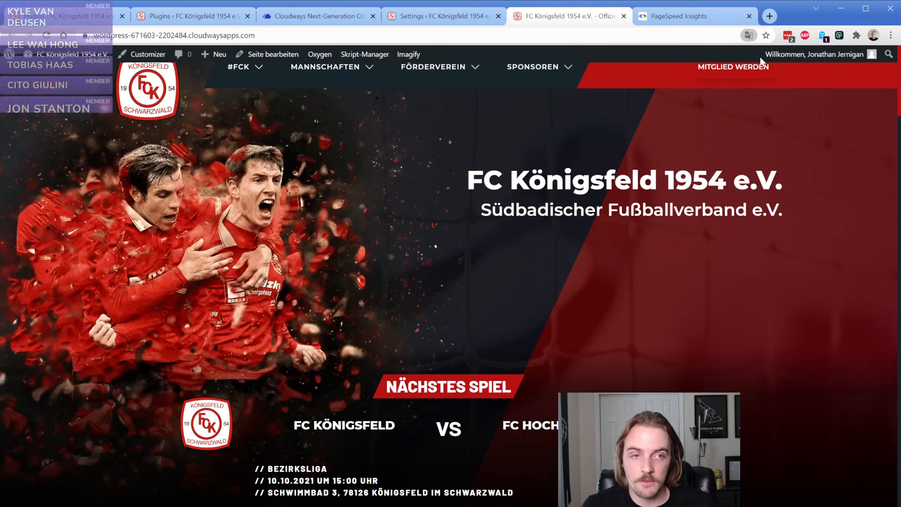
{"action": "mouse_move", "coordinate": [328, 68]}
{"action": "left_click", "coordinate": [287, 162]}
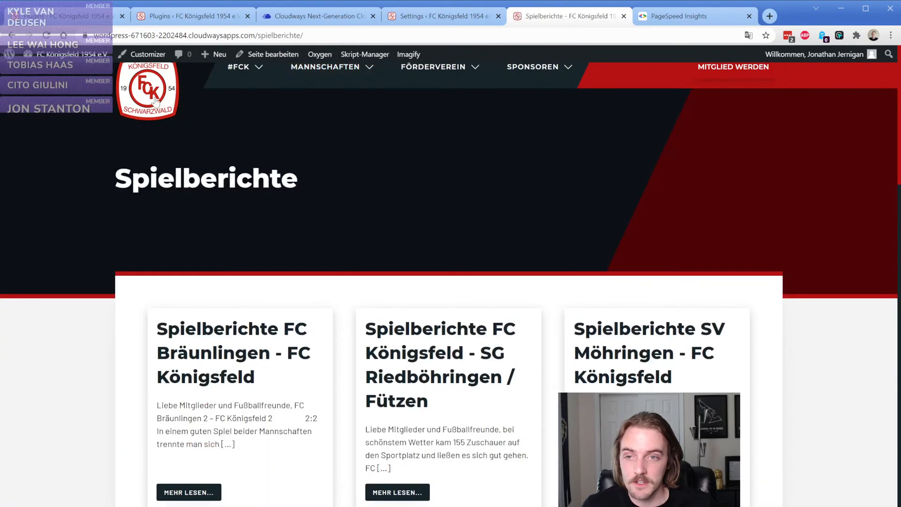
{"action": "left_click", "coordinate": [154, 99]}
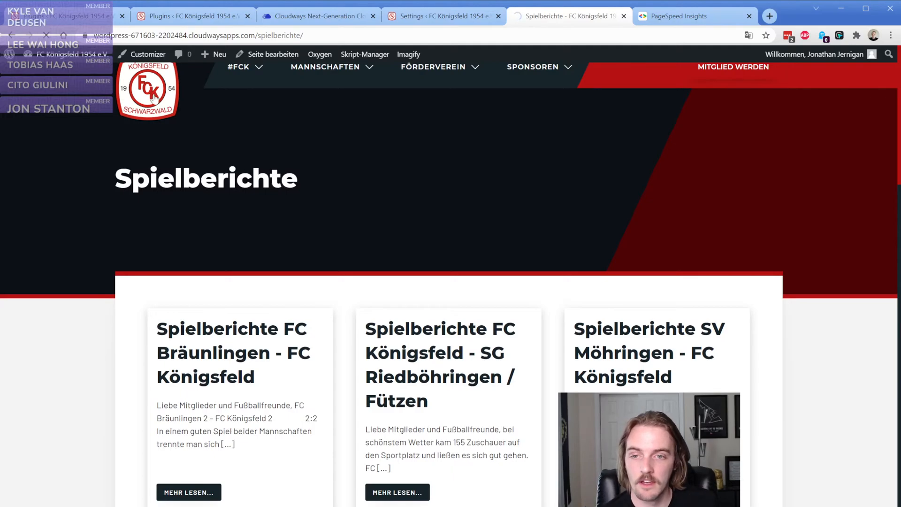
{"action": "scroll", "coordinate": [342, 277], "scroll_direction": "down", "scroll_amount": 7}
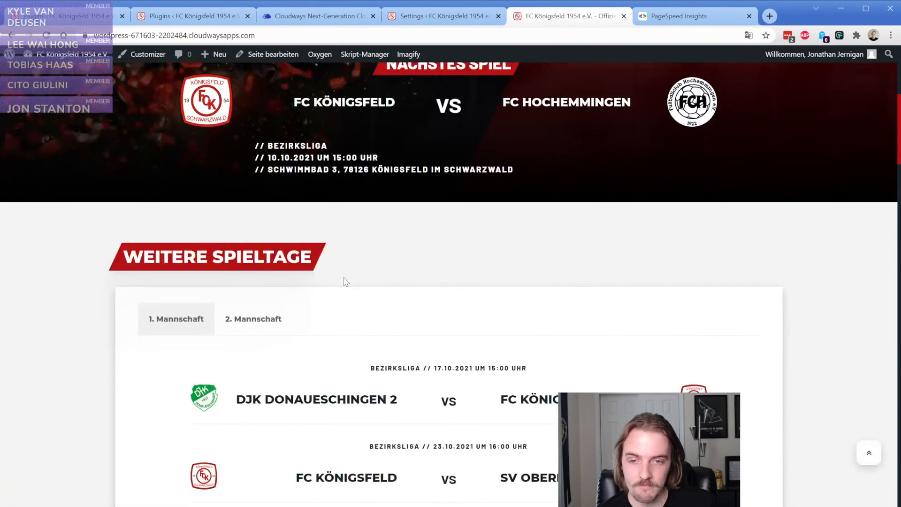
{"action": "scroll", "coordinate": [345, 280], "scroll_direction": "down", "scroll_amount": 3}
{"action": "scroll", "coordinate": [345, 281], "scroll_direction": "up", "scroll_amount": 10}
- Run the PageSpeed Insights analysis of the staging site again with Varnish enabled
{"action": "left_click", "coordinate": [666, 17]}
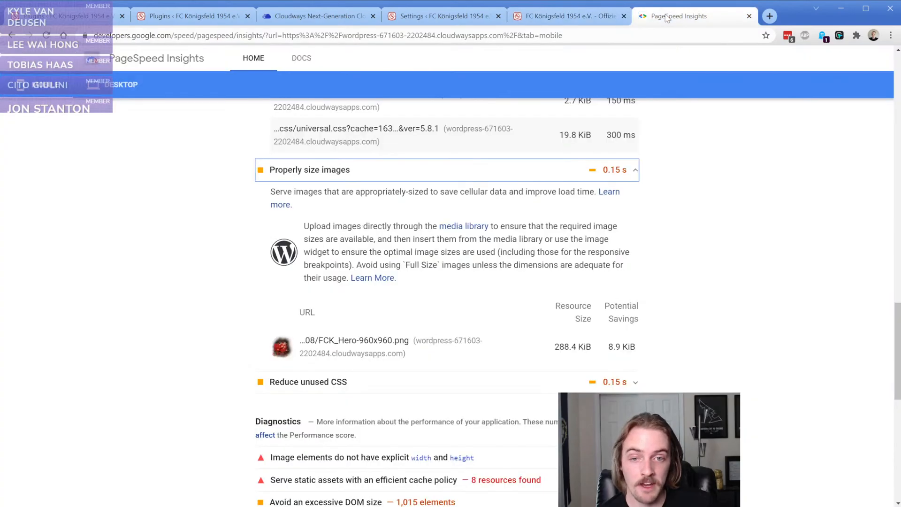
{"action": "scroll", "coordinate": [485, 154], "scroll_direction": "up", "scroll_amount": 15}
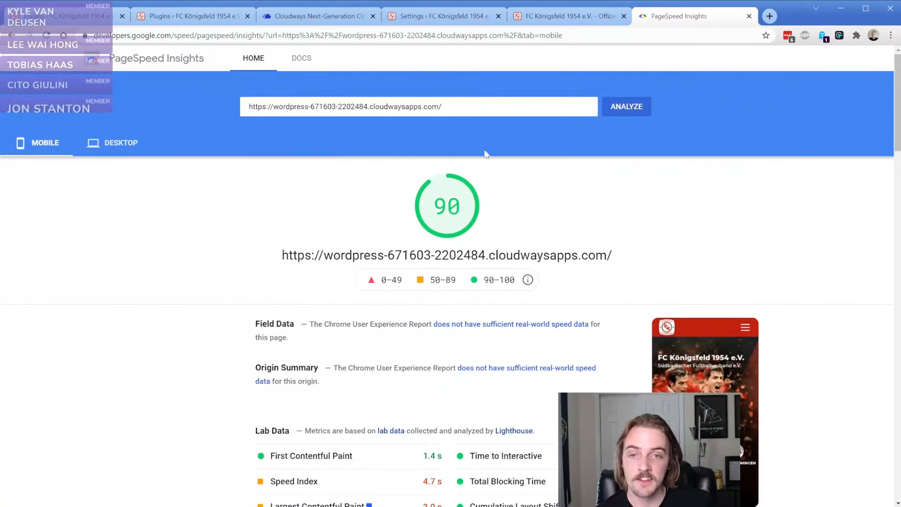
{"action": "left_click", "coordinate": [623, 107]}
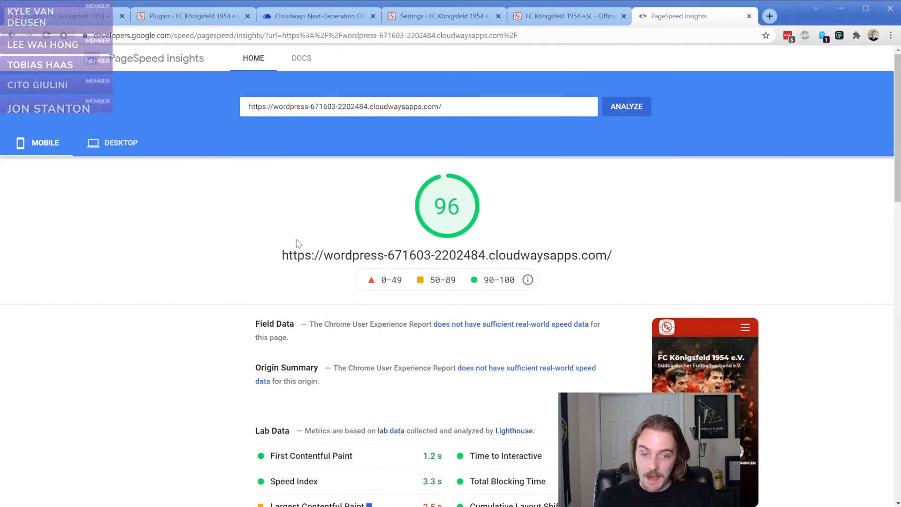
- Review the new mobile metrics and expand "Reduce initial server response time" to examine the time spent on the main document
{"action": "scroll", "coordinate": [246, 244], "scroll_direction": "down", "scroll_amount": 3}
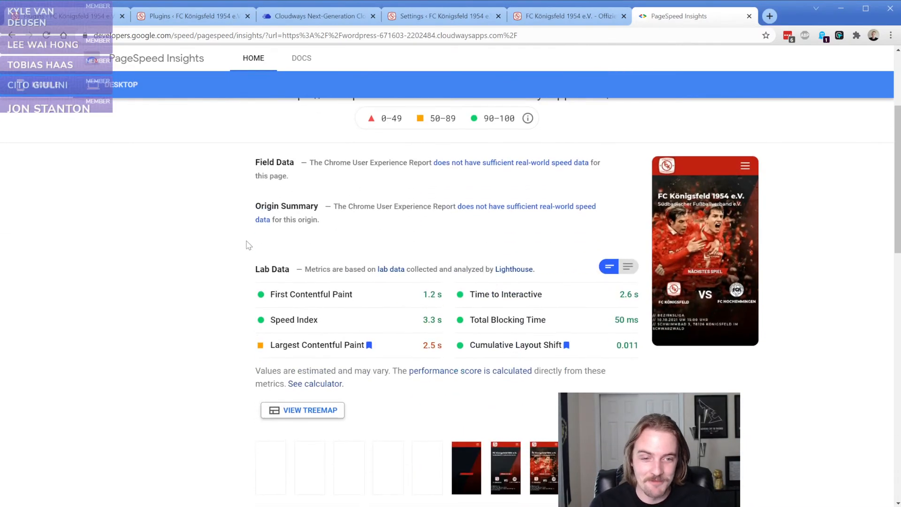
{"action": "scroll", "coordinate": [235, 240], "scroll_direction": "down", "scroll_amount": 4}
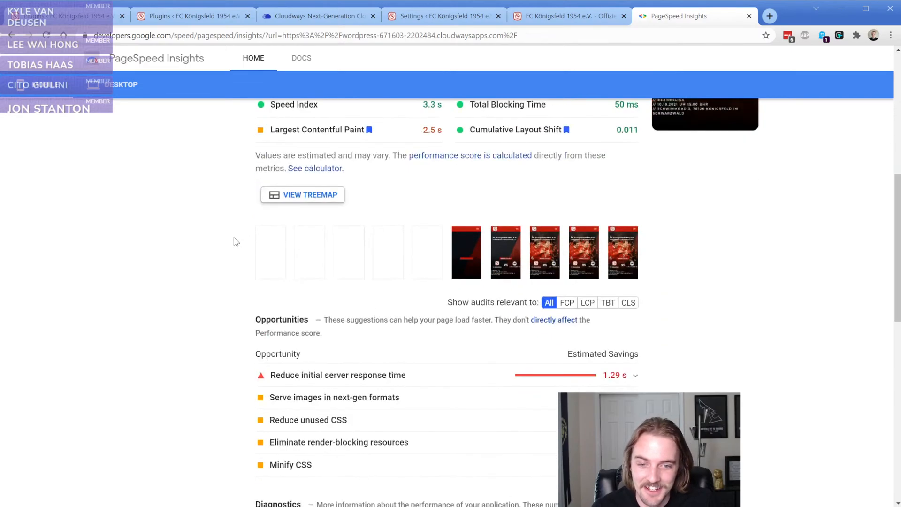
{"action": "scroll", "coordinate": [277, 231], "scroll_direction": "down", "scroll_amount": 3}
{"action": "left_click", "coordinate": [323, 215]}
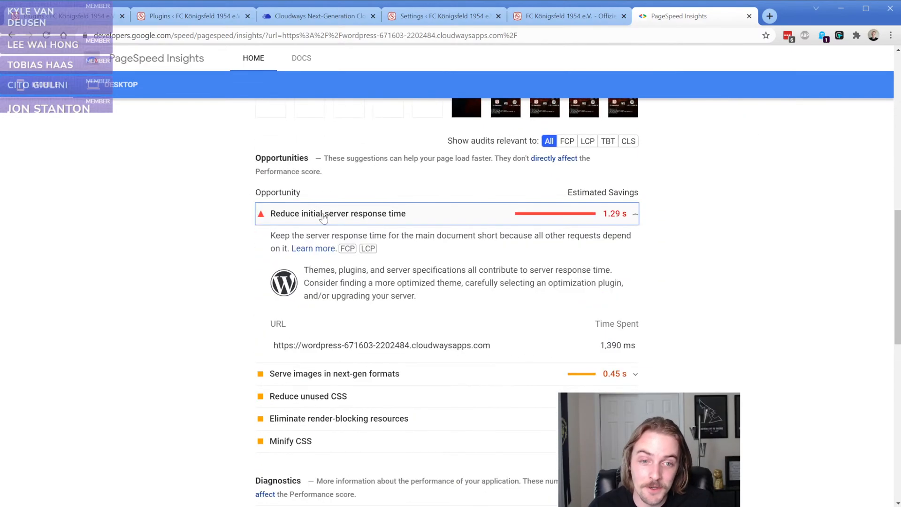
{"action": "left_click_drag", "start_coordinate": [603, 347], "coordinate": [637, 349]}
{"action": "left_click", "coordinate": [638, 350]}
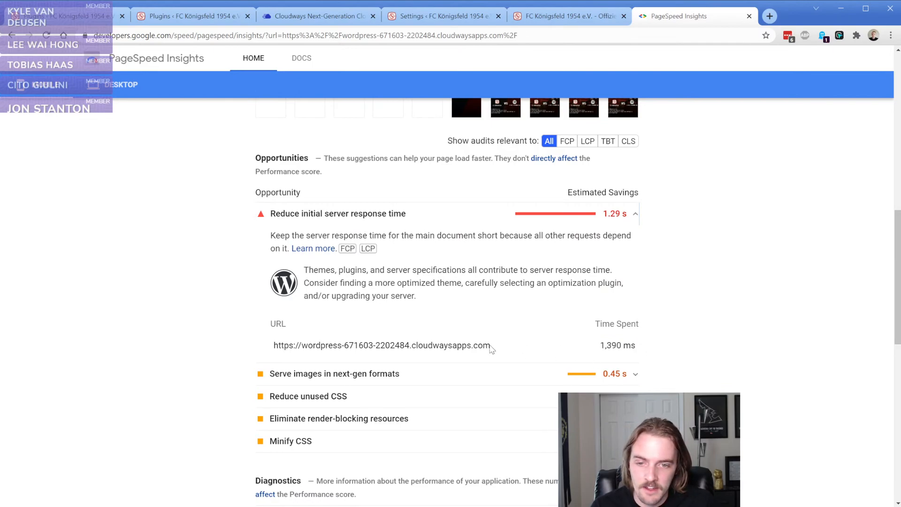
- Compare the mobile and desktop scores of the Varnish-enabled test
{"action": "scroll", "coordinate": [244, 321], "scroll_direction": "up", "scroll_amount": 3}
{"action": "scroll", "coordinate": [258, 319], "scroll_direction": "up", "scroll_amount": 8}
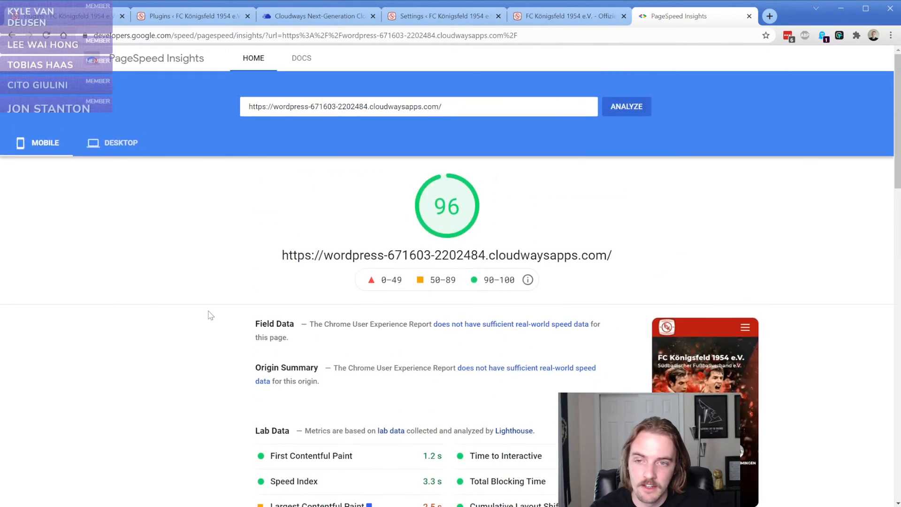
{"action": "left_click", "coordinate": [103, 143]}
{"action": "left_click", "coordinate": [54, 144]}
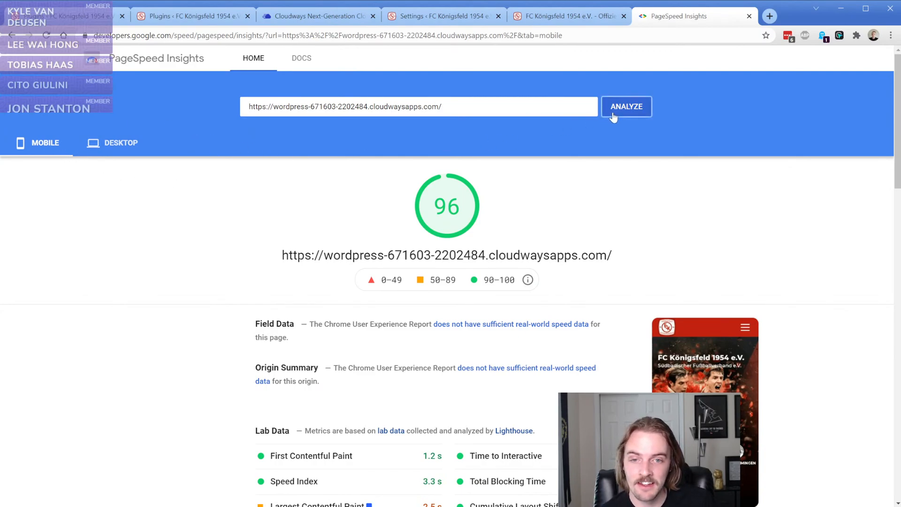
{"action": "left_click", "coordinate": [98, 145]}
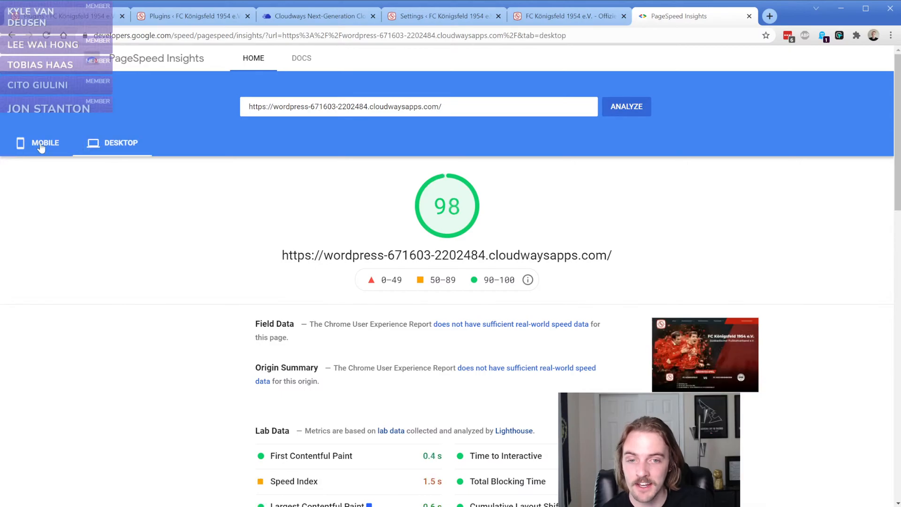
{"action": "left_click", "coordinate": [41, 147]}
{"action": "left_click", "coordinate": [96, 144]}
{"action": "left_click", "coordinate": [44, 143]}
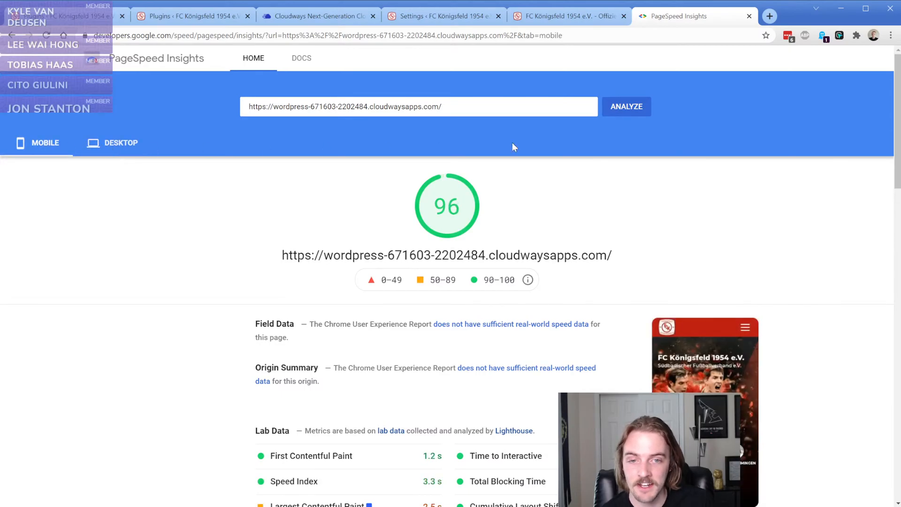
- Run the PageSpeed Insights analysis once more and check both the desktop and mobile scores
{"action": "left_click", "coordinate": [644, 109]}
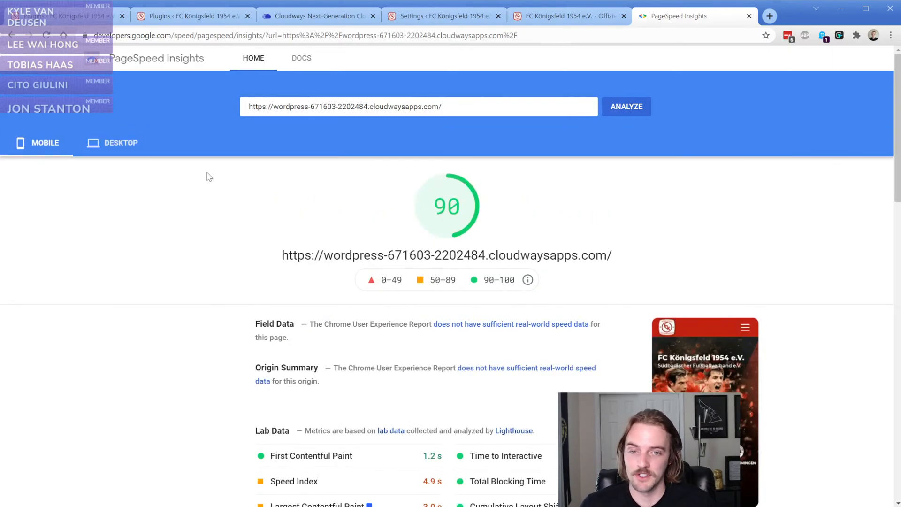
{"action": "left_click", "coordinate": [136, 152]}
{"action": "left_click", "coordinate": [42, 154]}
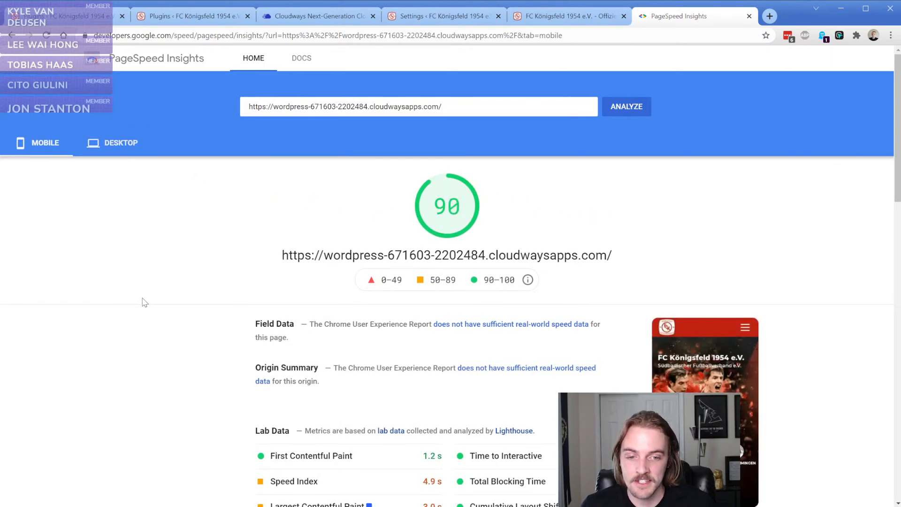
- Review the repeated test's mobile lab data, examine the details of "Reduce initial server response time" and collapse them again
{"action": "scroll", "coordinate": [141, 298], "scroll_direction": "down", "scroll_amount": 3}
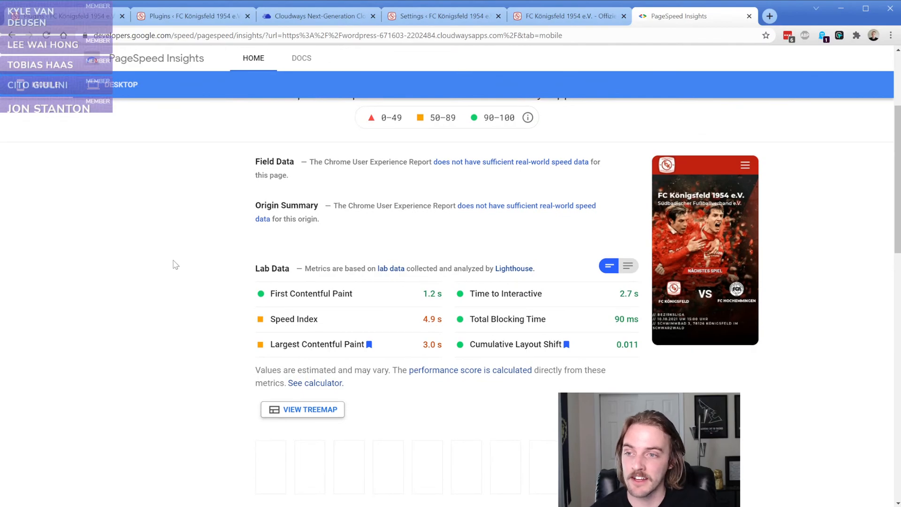
{"action": "scroll", "coordinate": [175, 265], "scroll_direction": "down", "scroll_amount": 5}
{"action": "left_click", "coordinate": [392, 324]}
{"action": "scroll", "coordinate": [235, 333], "scroll_direction": "down", "scroll_amount": 3}
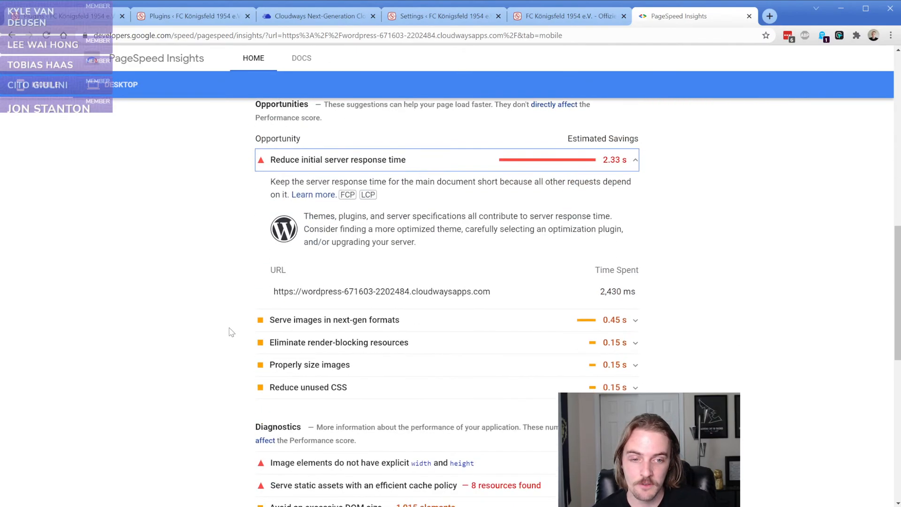
{"action": "left_click", "coordinate": [370, 195]}
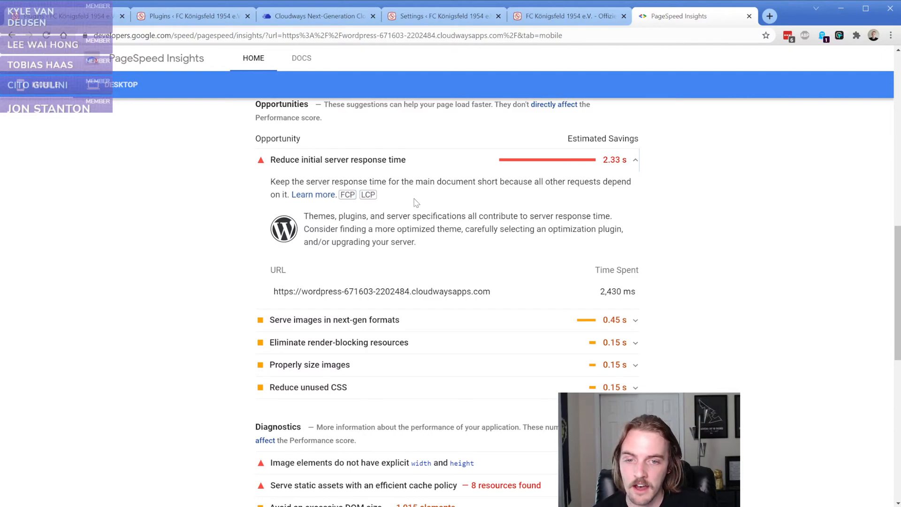
{"action": "left_click", "coordinate": [447, 165]}
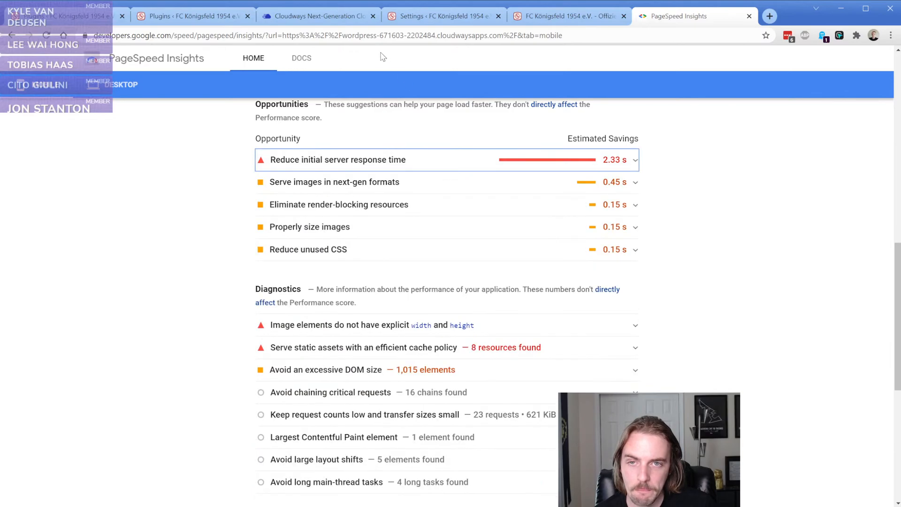
- Open the Perfmatters Preloading settings in the WordPress admin to review the preload and preconnect options
{"action": "left_click", "coordinate": [422, 15]}
{"action": "mouse_move", "coordinate": [35, 276]}
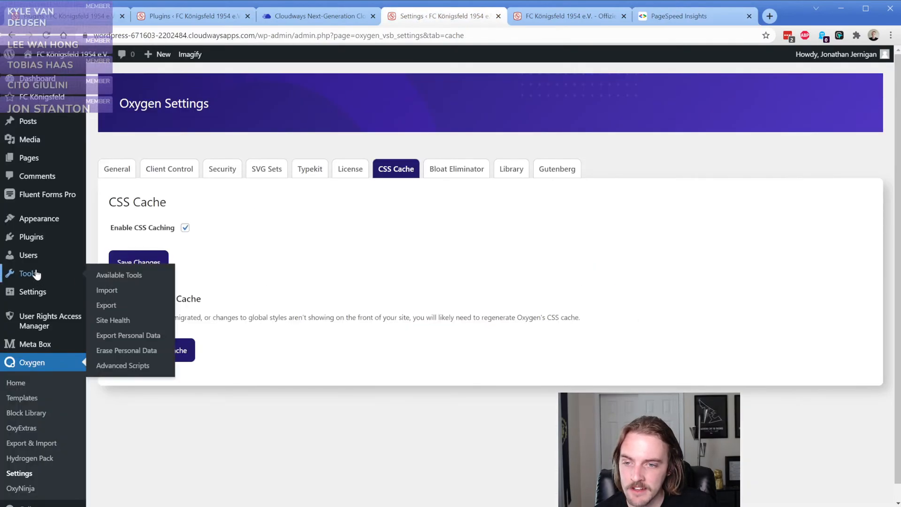
{"action": "mouse_move", "coordinate": [36, 298]}
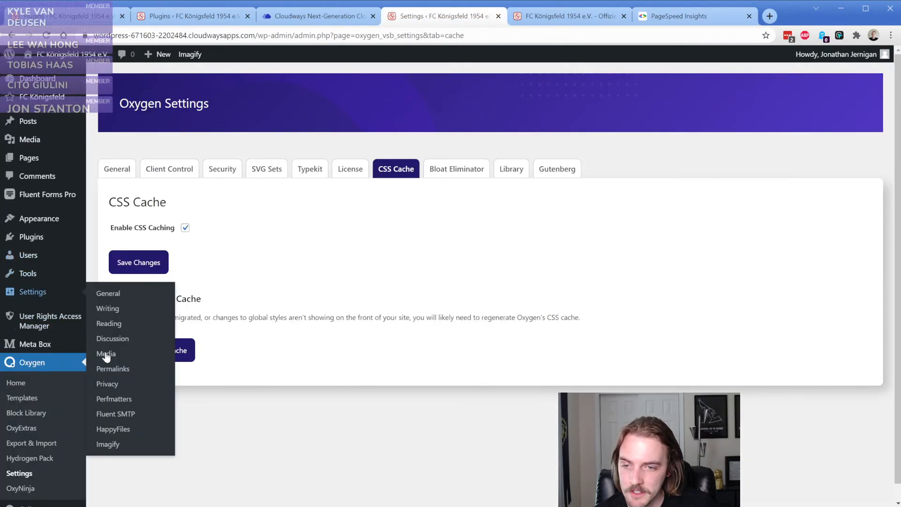
{"action": "left_click", "coordinate": [114, 398]}
{"action": "left_click", "coordinate": [235, 143]}
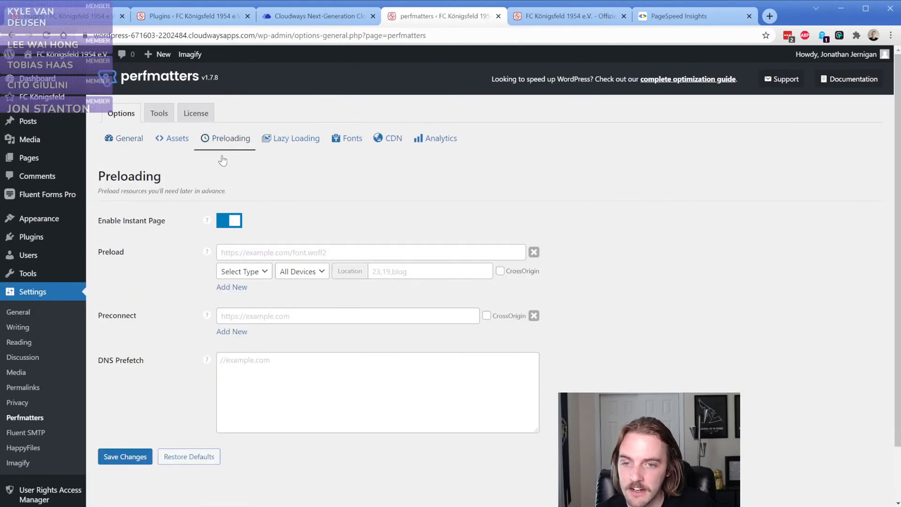
- Review the mobile lab data and opportunities in PageSpeed Insights, expanding and collapsing the details of "Reduce initial server response time"
{"action": "scroll", "coordinate": [163, 245], "scroll_direction": "down", "scroll_amount": 1}
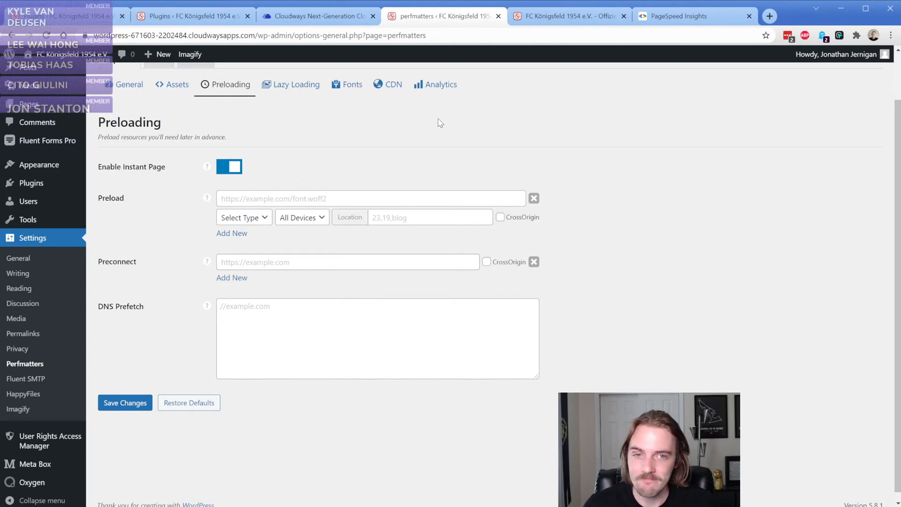
{"action": "left_click", "coordinate": [676, 19]}
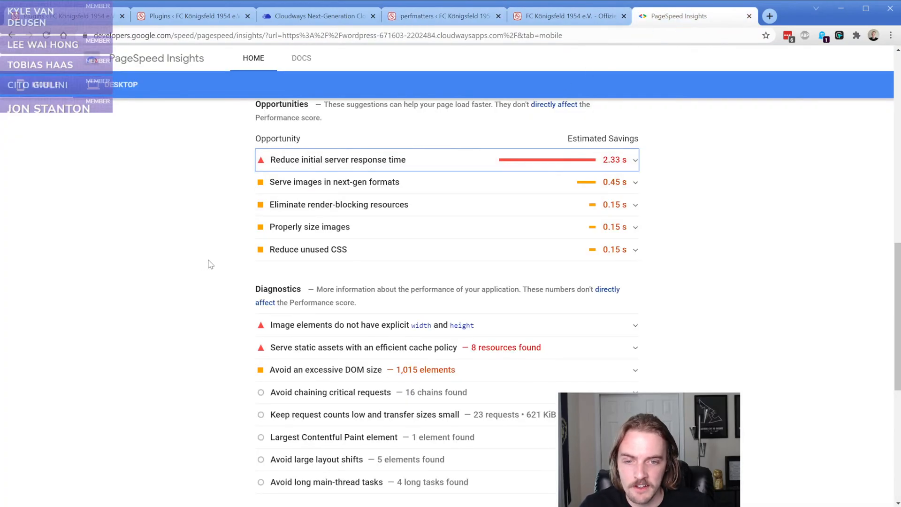
{"action": "scroll", "coordinate": [208, 263], "scroll_direction": "up", "scroll_amount": 5}
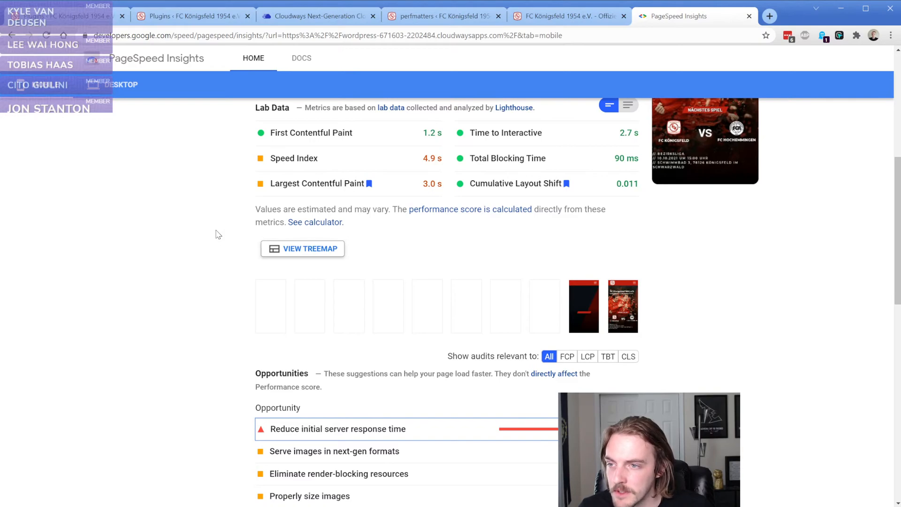
{"action": "scroll", "coordinate": [233, 266], "scroll_direction": "down", "scroll_amount": 3}
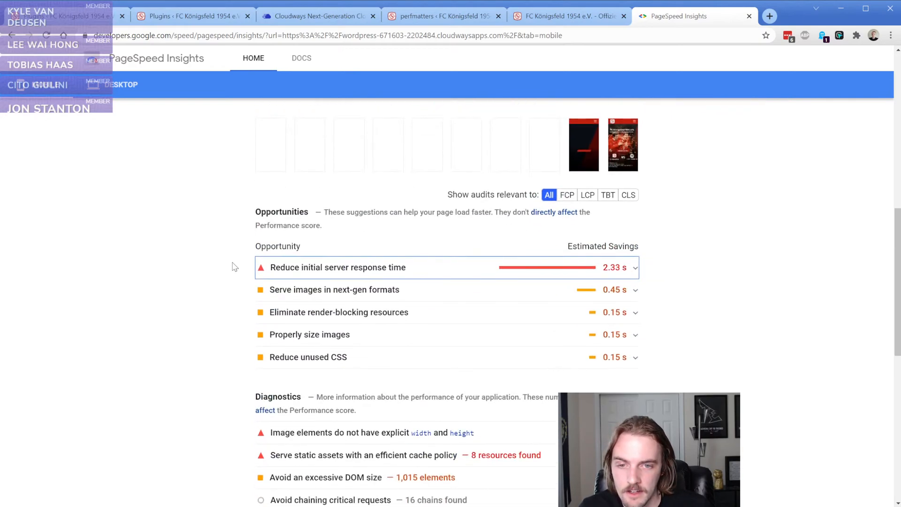
{"action": "left_click", "coordinate": [366, 276]}
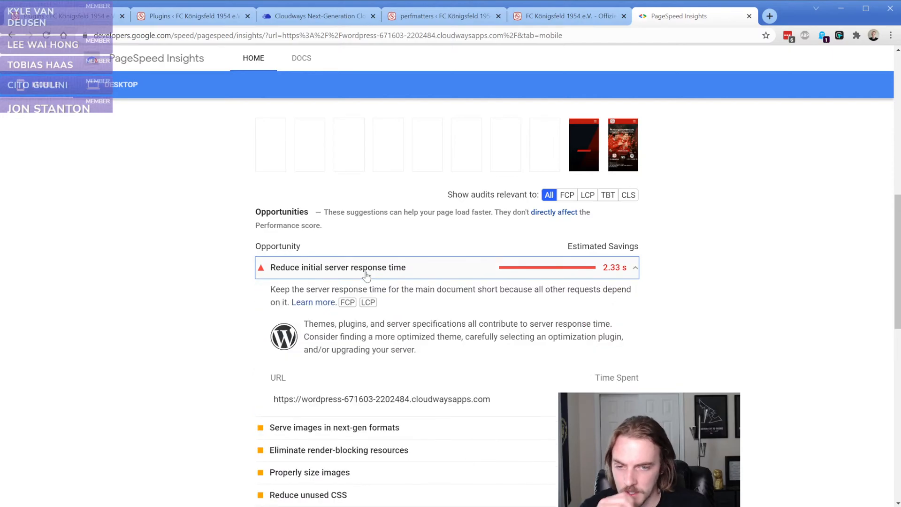
{"action": "left_click", "coordinate": [366, 276]}
- Inspect the div block around the hero headline on the site's homepage with the browser's developer tools
{"action": "key", "text": "ctrl+shift+Tab"}
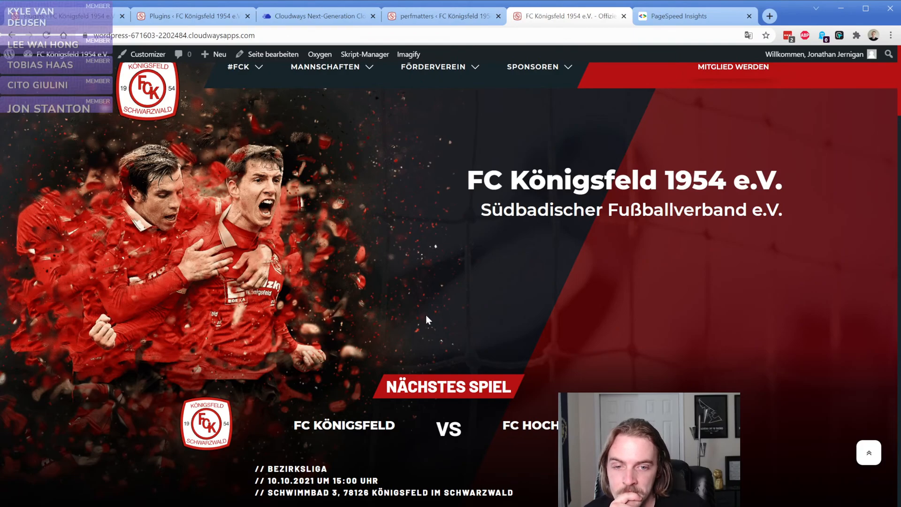
{"action": "key", "text": "ctrl+shift+i"}
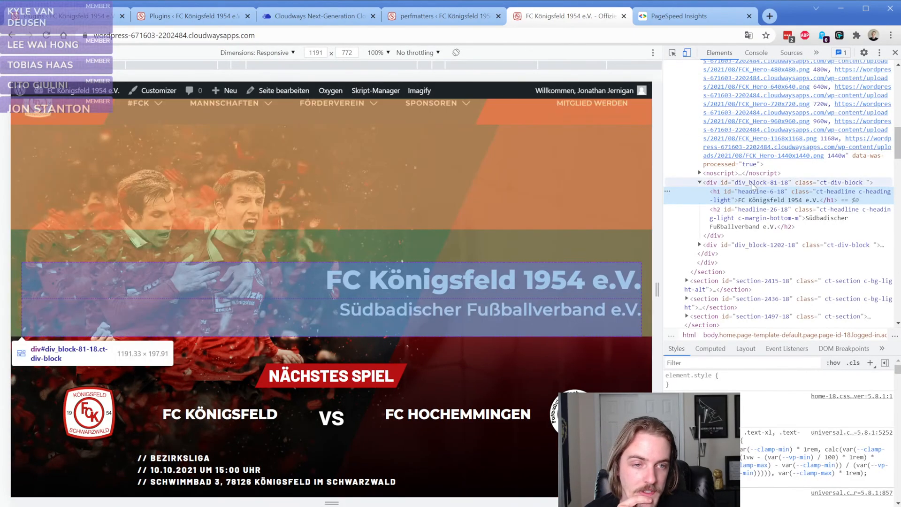
{"action": "left_click", "coordinate": [752, 184]}
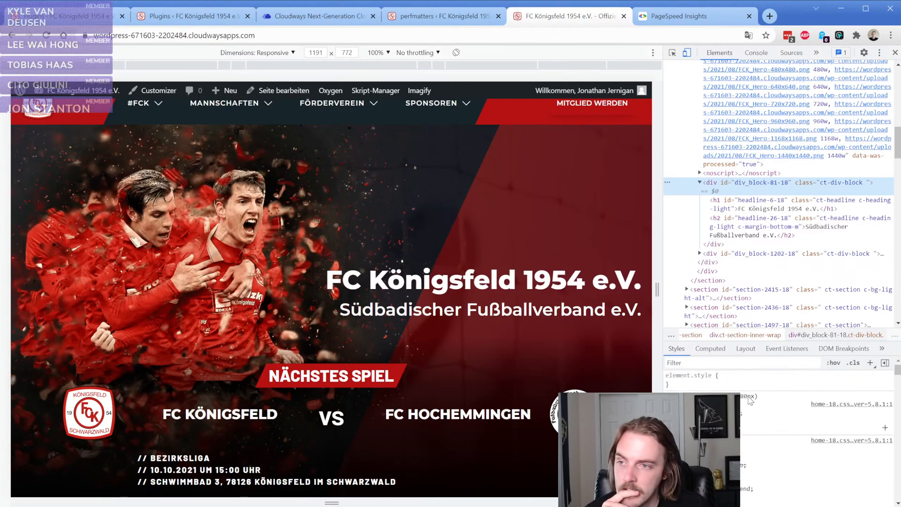
- Expand the "Largest Contentful Paint element" diagnostic in PageSpeed Insights and view its element screenshot enlarged
{"action": "left_click", "coordinate": [685, 16]}
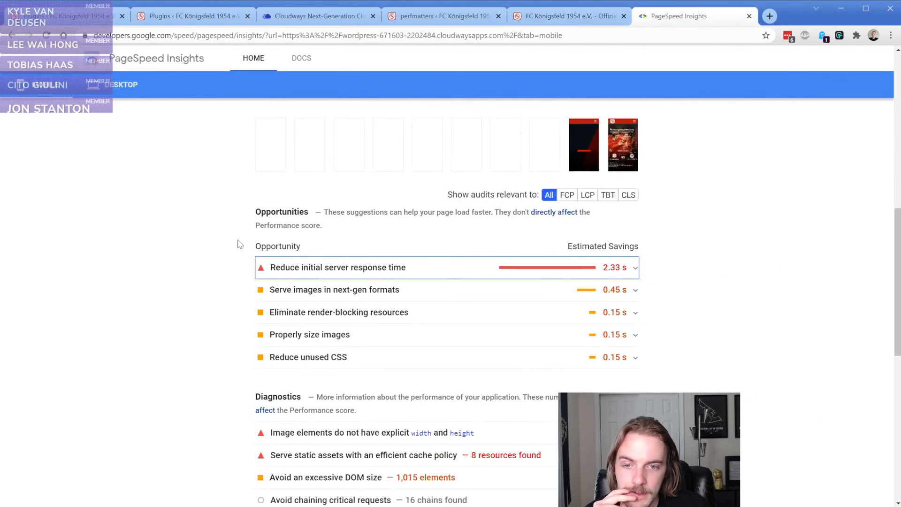
{"action": "scroll", "coordinate": [221, 235], "scroll_direction": "down", "scroll_amount": 5}
{"action": "scroll", "coordinate": [211, 228], "scroll_direction": "down", "scroll_amount": 3}
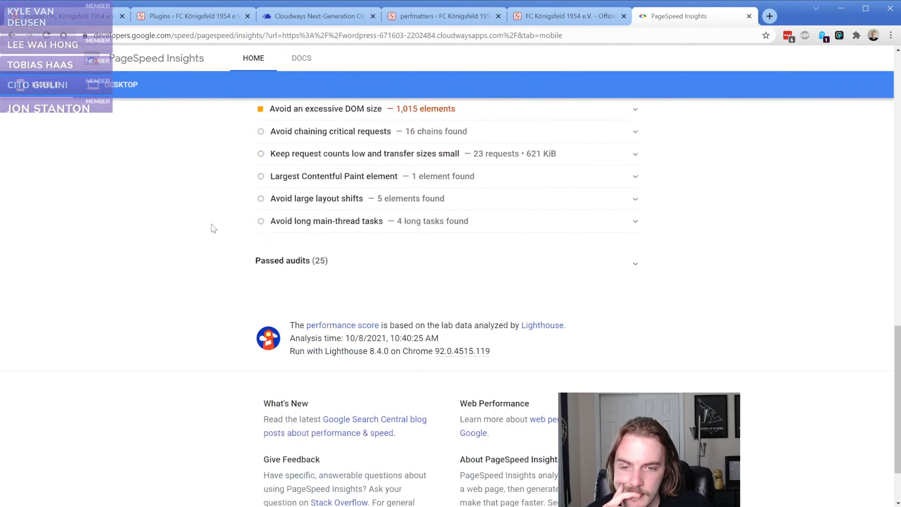
{"action": "scroll", "coordinate": [211, 228], "scroll_direction": "up", "scroll_amount": 3}
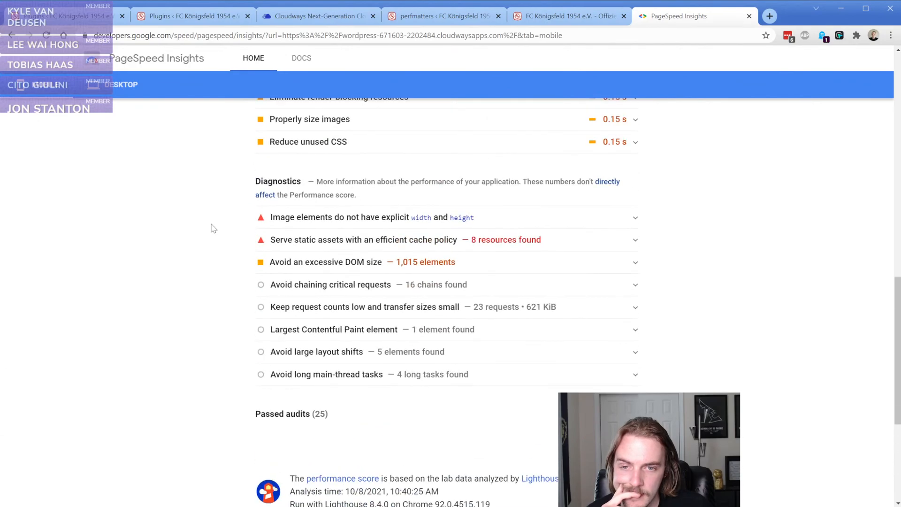
{"action": "left_click", "coordinate": [317, 335]}
{"action": "scroll", "coordinate": [319, 335], "scroll_direction": "down", "scroll_amount": 1}
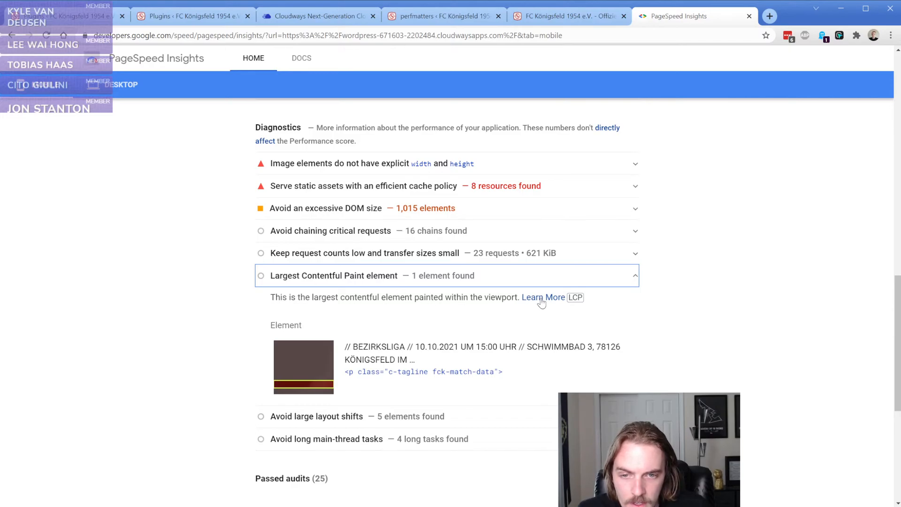
{"action": "left_click", "coordinate": [304, 373]}
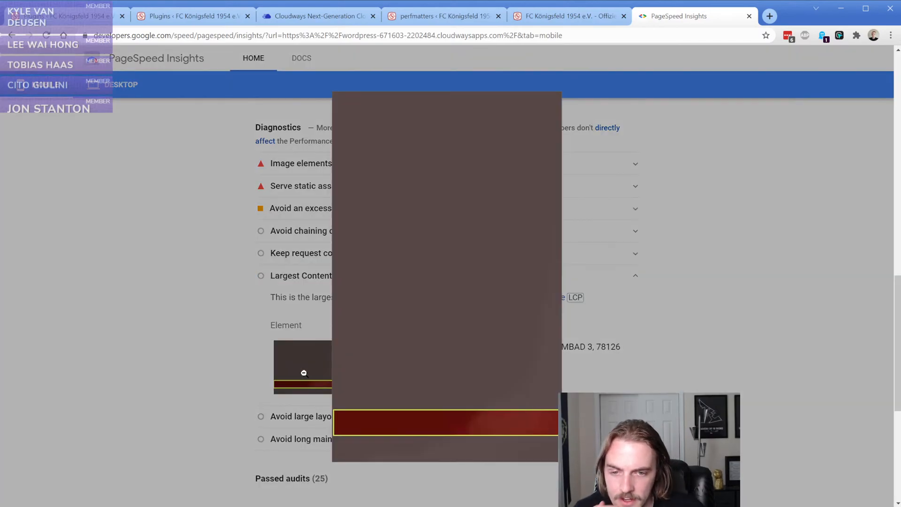
{"action": "left_click", "coordinate": [390, 342]}
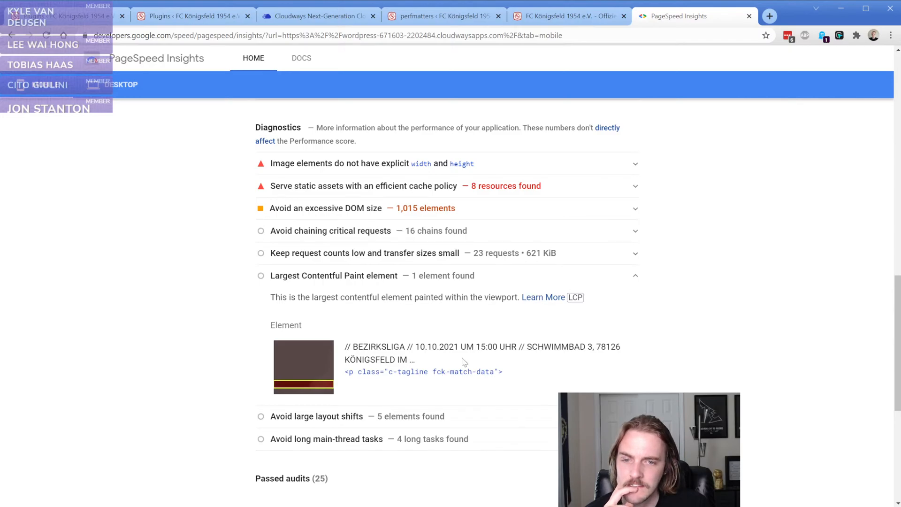
- Inspect the homepage's hero image element, open its source file FCK_Hero.png separately, select the file's URL and return to the homepage
{"action": "left_click", "coordinate": [570, 16]}
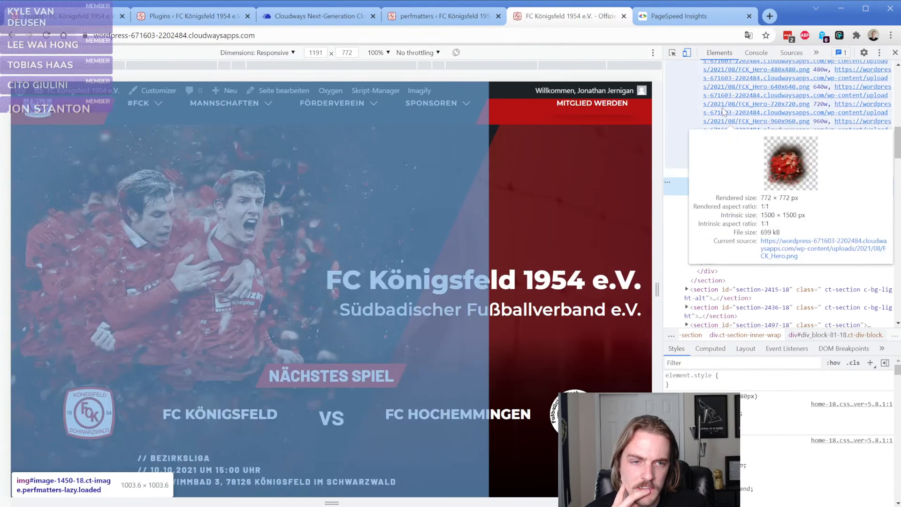
{"action": "left_click", "coordinate": [723, 111]}
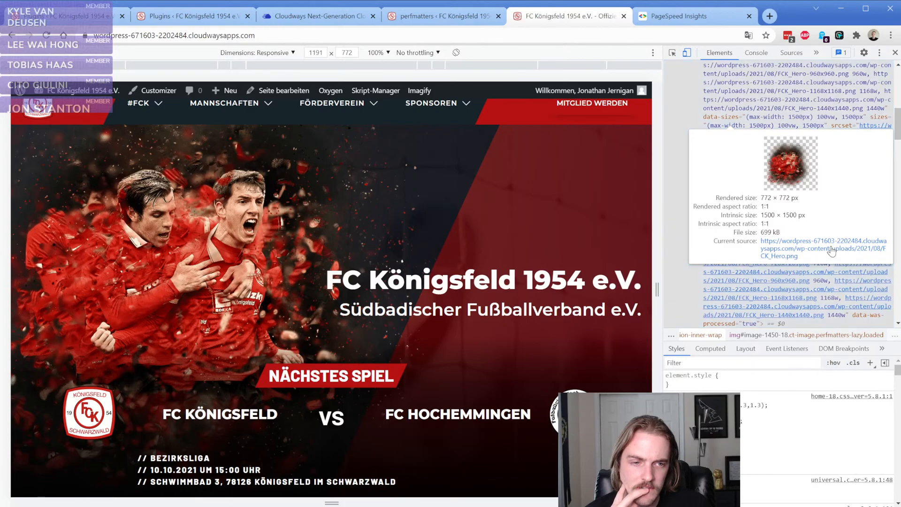
{"action": "left_click", "coordinate": [787, 250]}
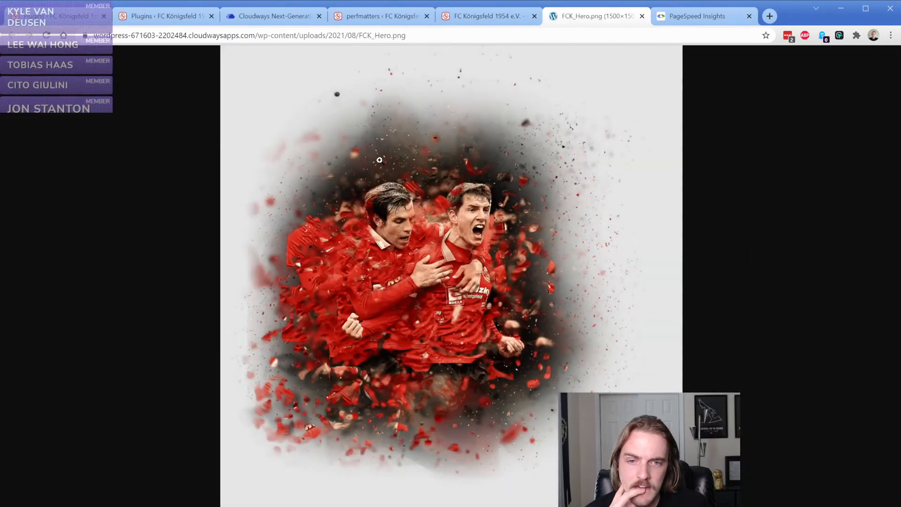
{"action": "left_click", "coordinate": [263, 35]}
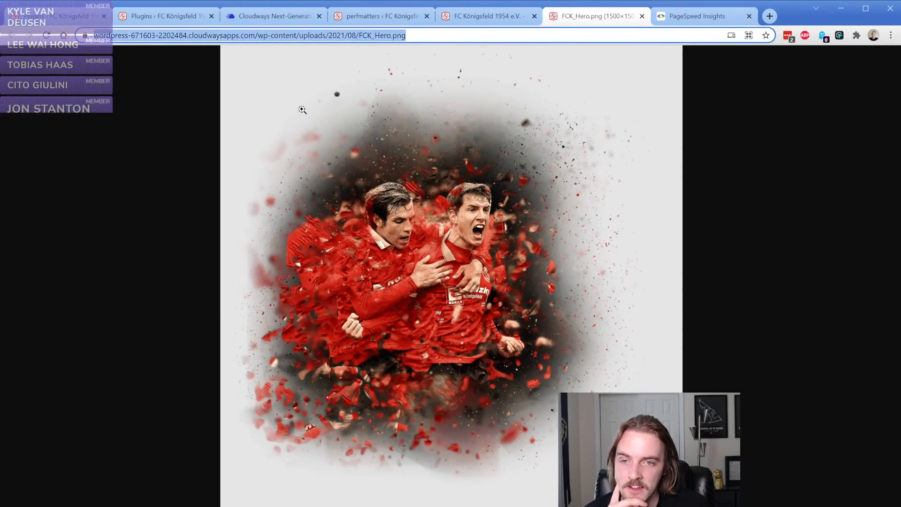
{"action": "left_click", "coordinate": [470, 20]}
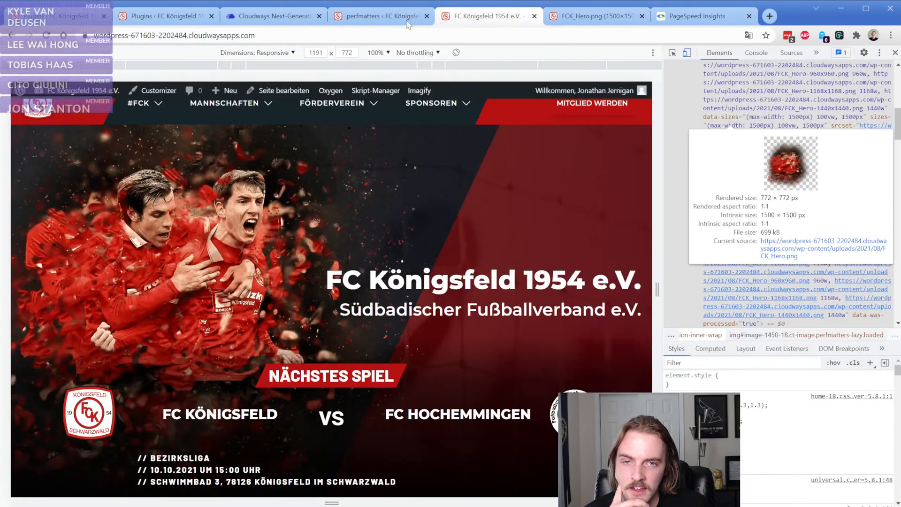
- Recheck the Largest Contentful Paint element, then look through the type and device choices of the Perfmatters Preload setting
{"action": "left_click", "coordinate": [679, 18]}
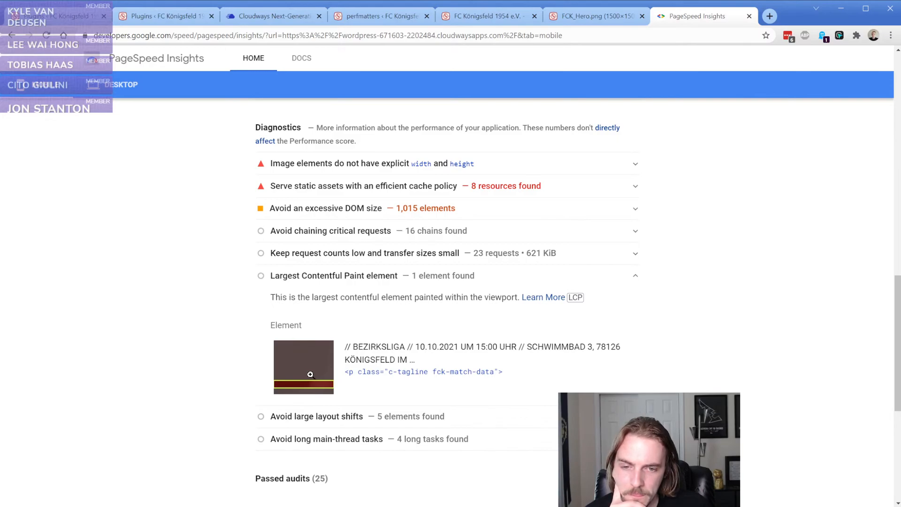
{"action": "left_click", "coordinate": [382, 16]}
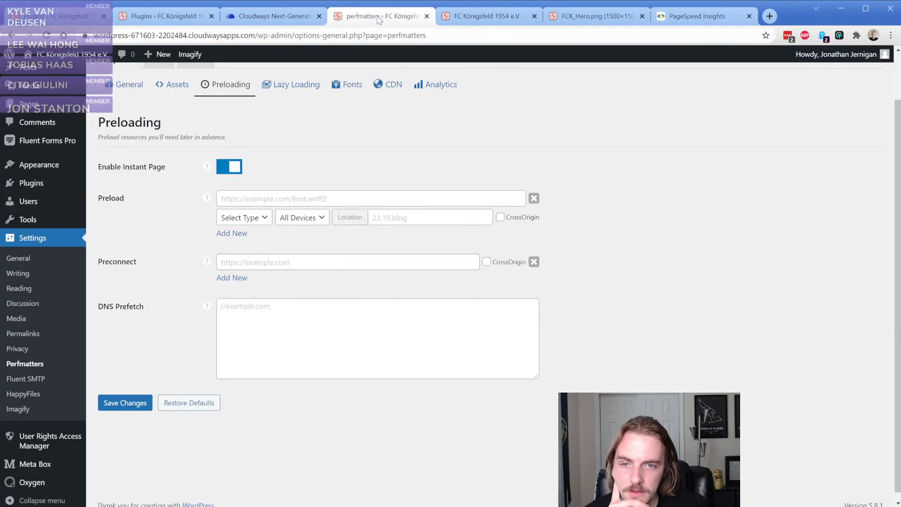
{"action": "left_click", "coordinate": [260, 218]}
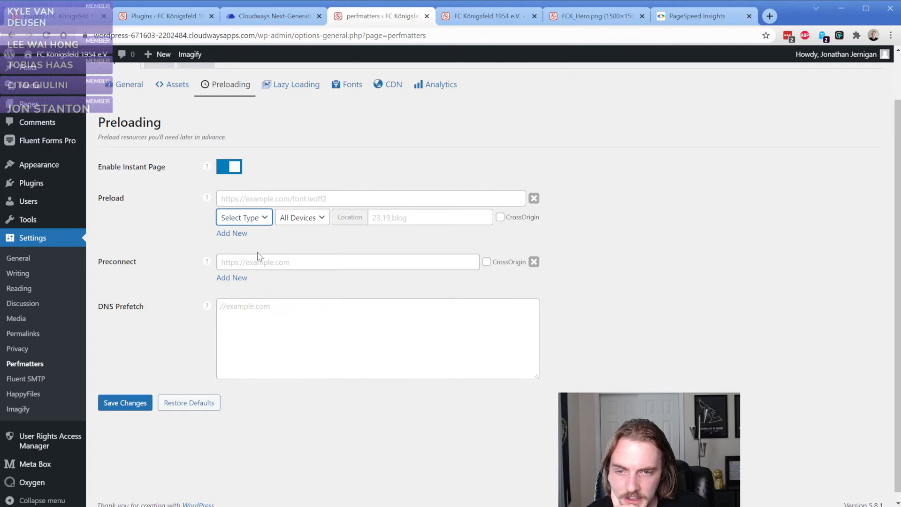
{"action": "left_click", "coordinate": [182, 224]}
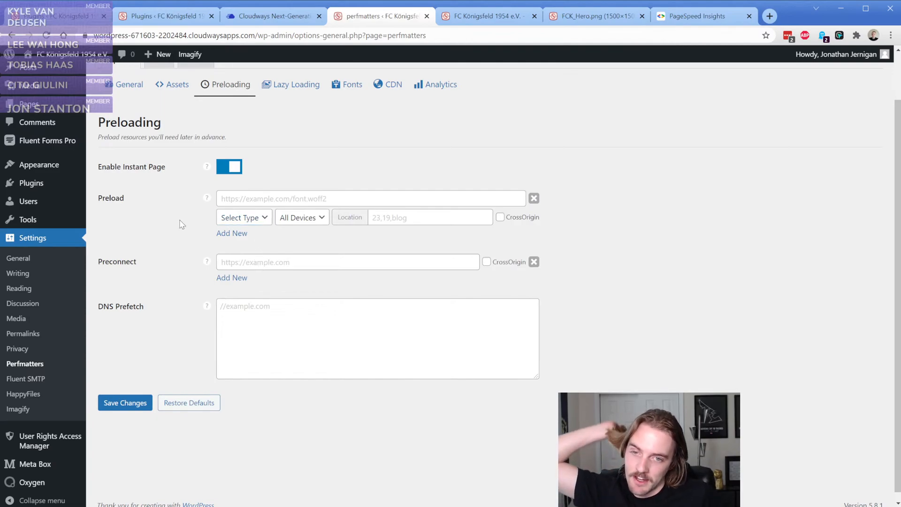
{"action": "left_click", "coordinate": [302, 218]}
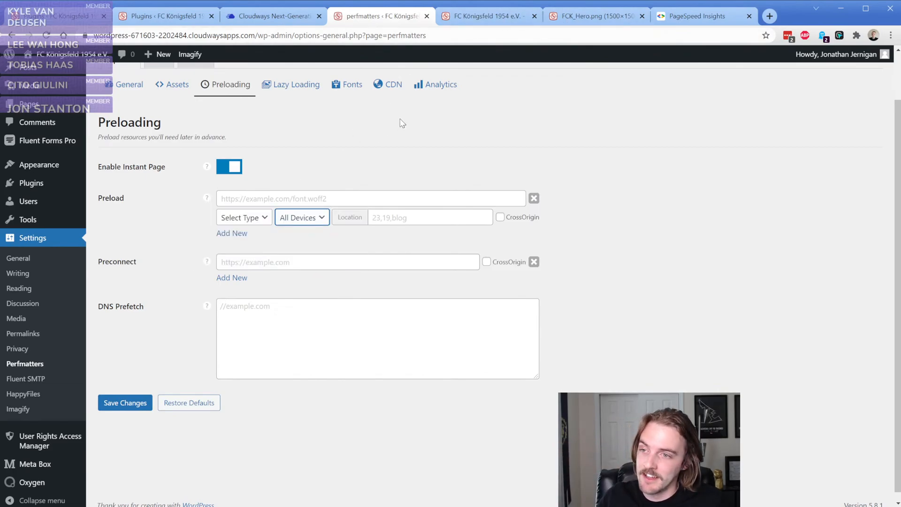
- Return to the PageSpeed Insights mobile results and check the Largest Contentful Paint time in the lab data
{"action": "left_click", "coordinate": [494, 24]}
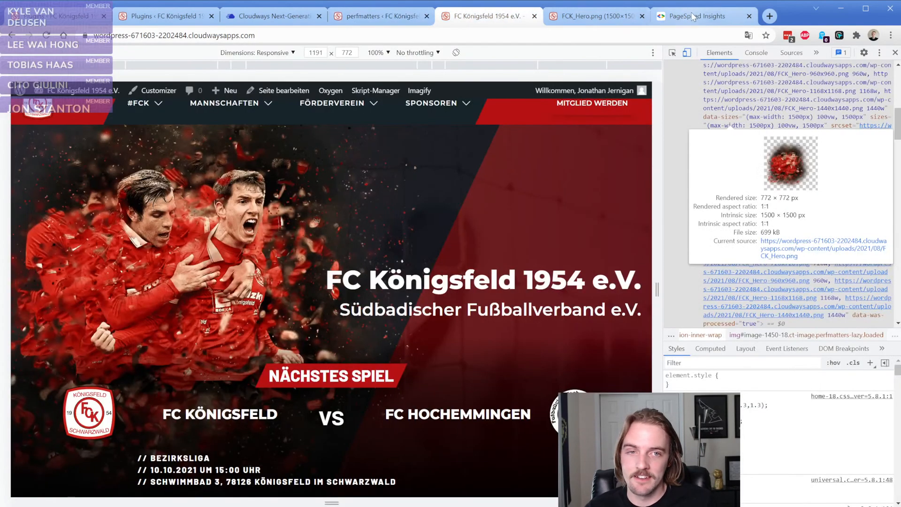
{"action": "left_click", "coordinate": [685, 17]}
{"action": "scroll", "coordinate": [255, 268], "scroll_direction": "up", "scroll_amount": 15}
{"action": "scroll", "coordinate": [346, 374], "scroll_direction": "down", "scroll_amount": 1}
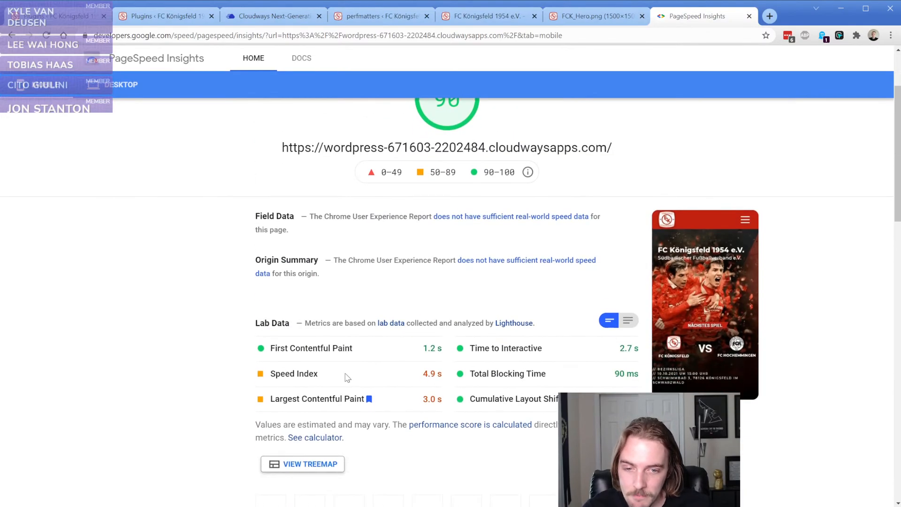
{"action": "triple_click", "coordinate": [432, 398]}
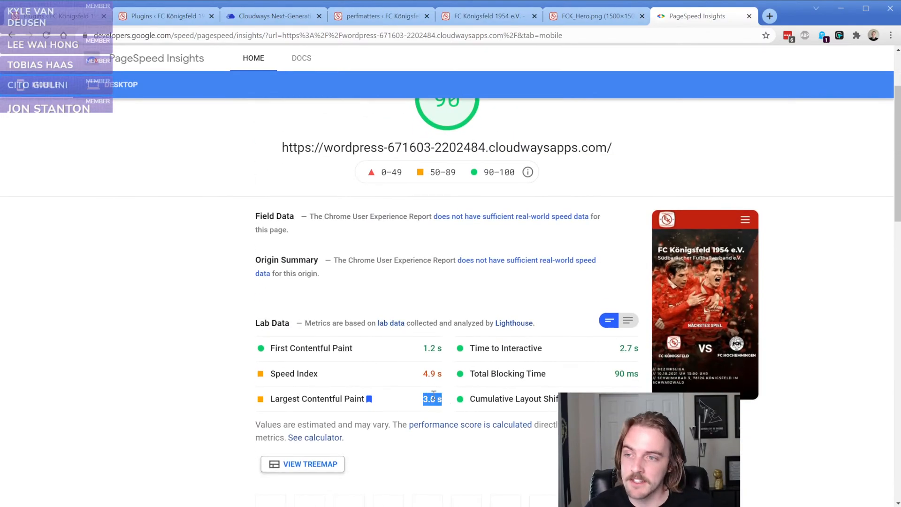
{"action": "left_click", "coordinate": [197, 293]}
- Look at the standalone hero image again, close the developer tools on the homepage and examine the hero's "Nächstes Spiel" section
{"action": "left_click", "coordinate": [606, 17]}
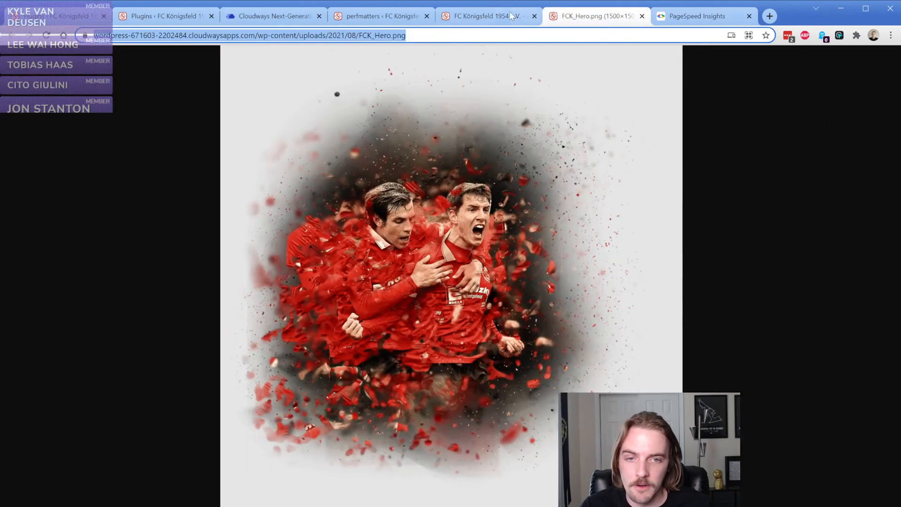
{"action": "left_click", "coordinate": [509, 14]}
{"action": "key", "text": "F12"}
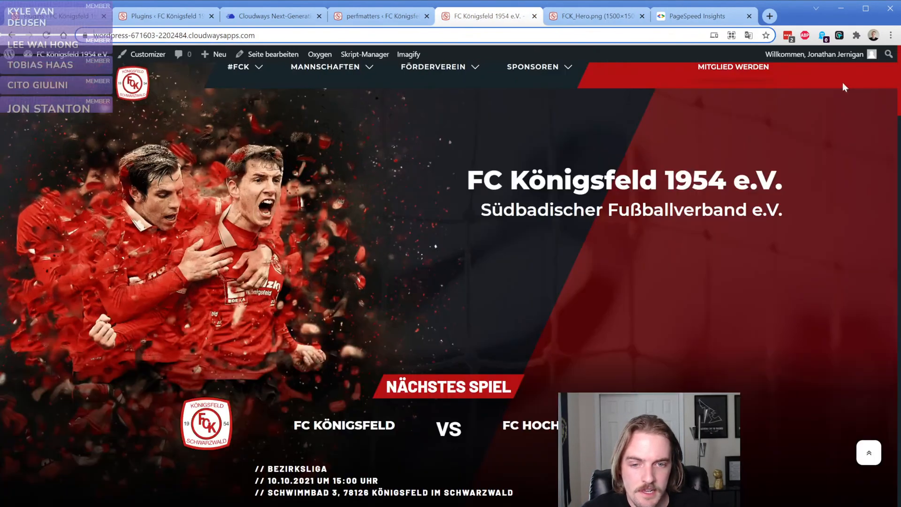
{"action": "scroll", "coordinate": [426, 272], "scroll_direction": "down", "scroll_amount": 2}
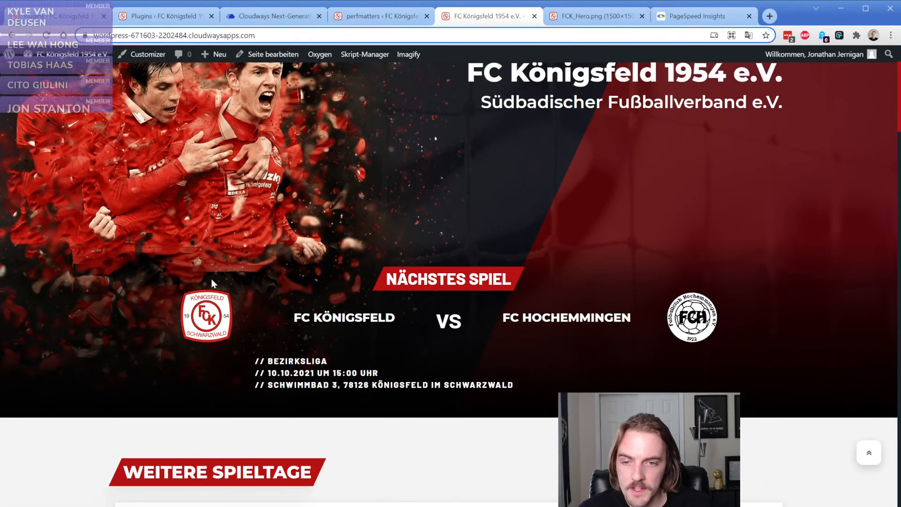
{"action": "left_click_drag", "start_coordinate": [211, 284], "coordinate": [604, 377]}
{"action": "left_click", "coordinate": [584, 369]}
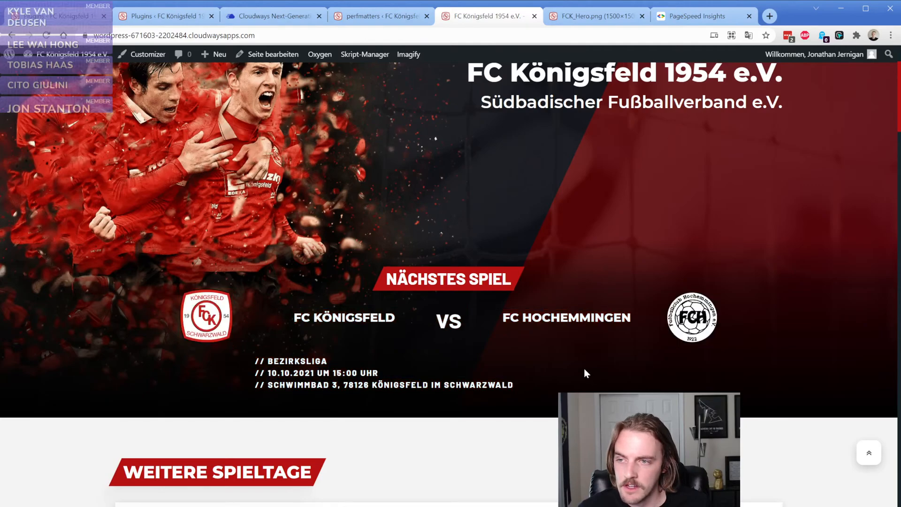
- Examine the match data text under "Nächstes Spiel" and open the homepage's page source
{"action": "scroll", "coordinate": [878, 141], "scroll_direction": "down", "scroll_amount": 2}
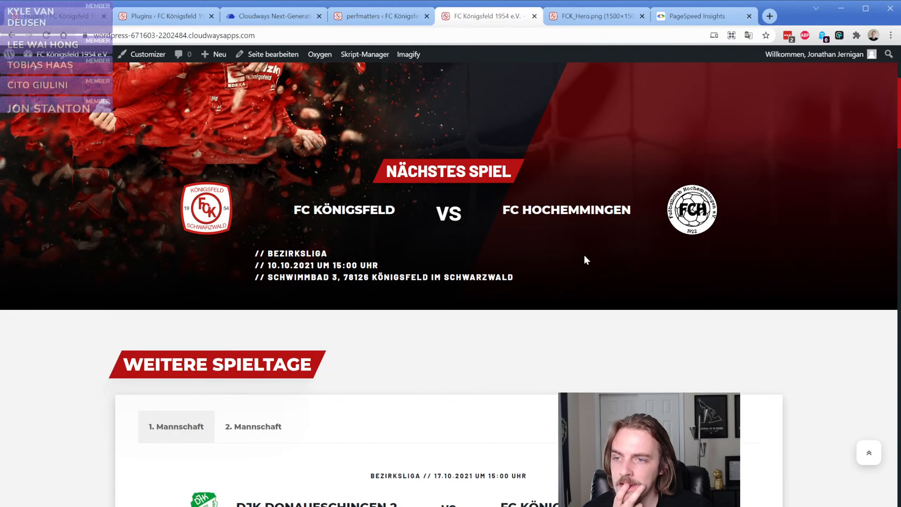
{"action": "scroll", "coordinate": [577, 257], "scroll_direction": "up", "scroll_amount": 1}
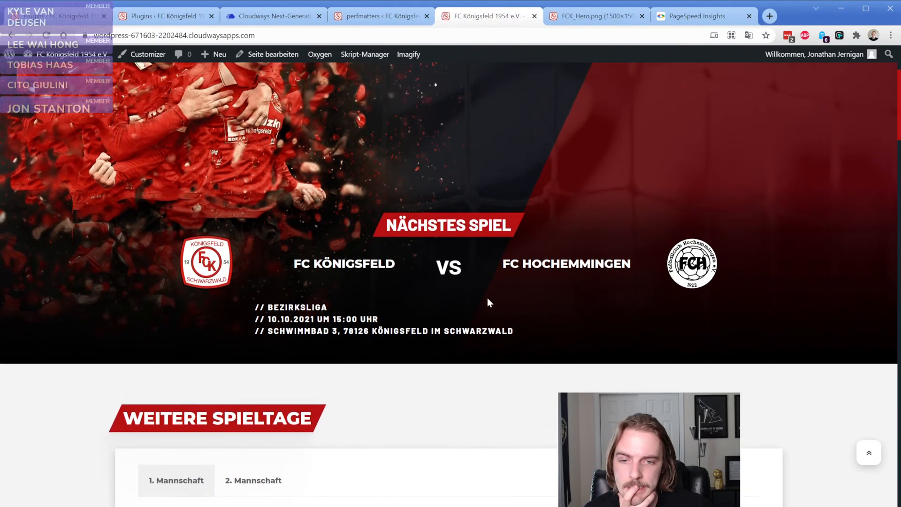
{"action": "triple_click", "coordinate": [326, 332]}
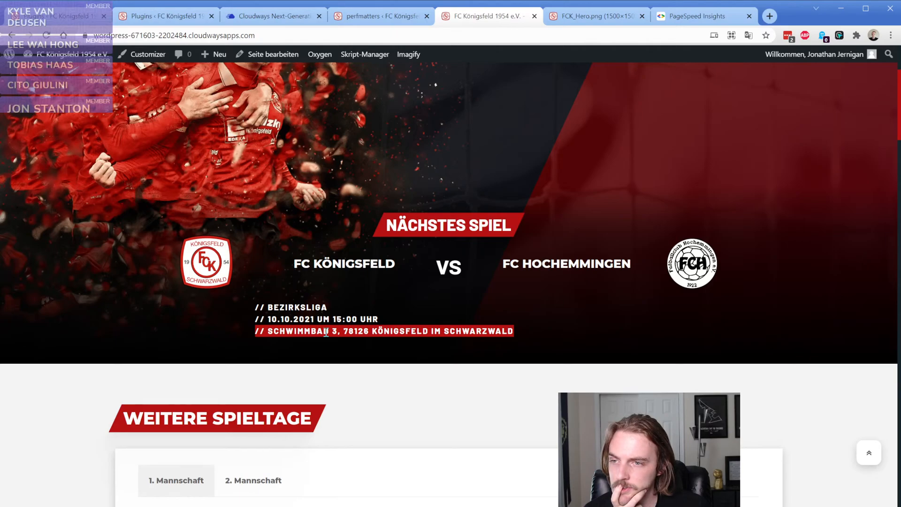
{"action": "left_click", "coordinate": [526, 331]}
{"action": "key", "text": "ctrl+u"}
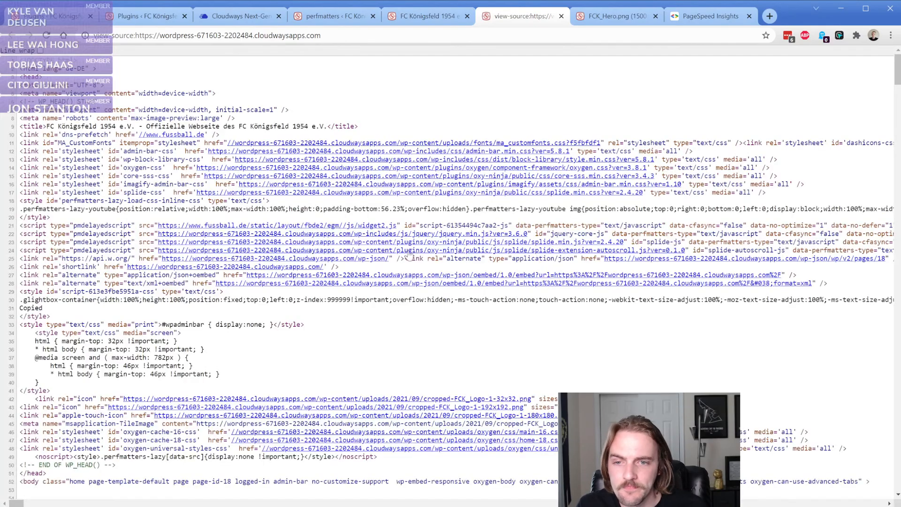
- Search the homepage source for "c-tagline" and examine the fck-match-data paragraph's markup
{"action": "key", "text": "ctrl+f"}
{"action": "type", "text": "c-tagline"}
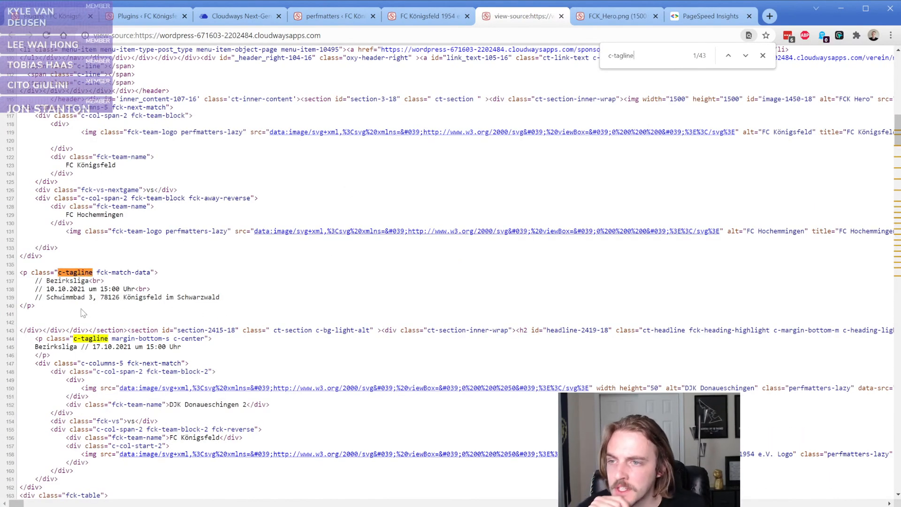
{"action": "left_click_drag", "start_coordinate": [42, 306], "coordinate": [23, 276]}
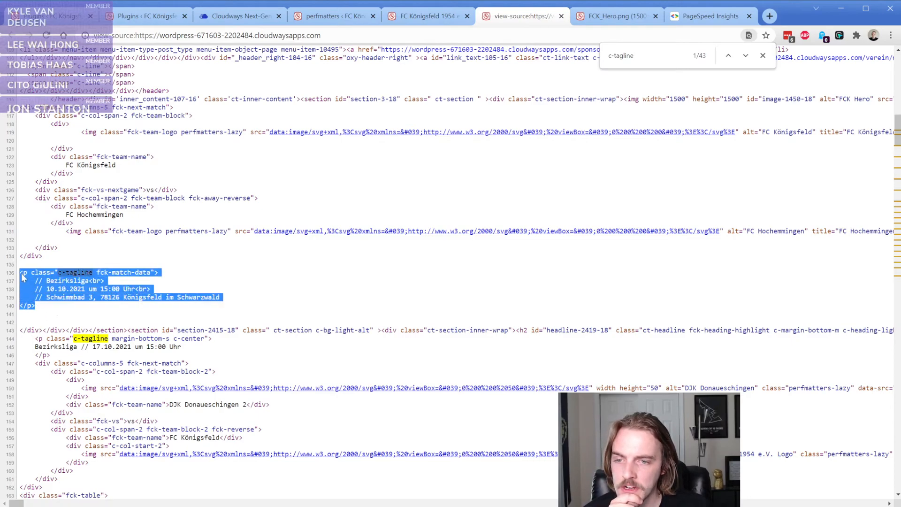
{"action": "left_click", "coordinate": [57, 282]}
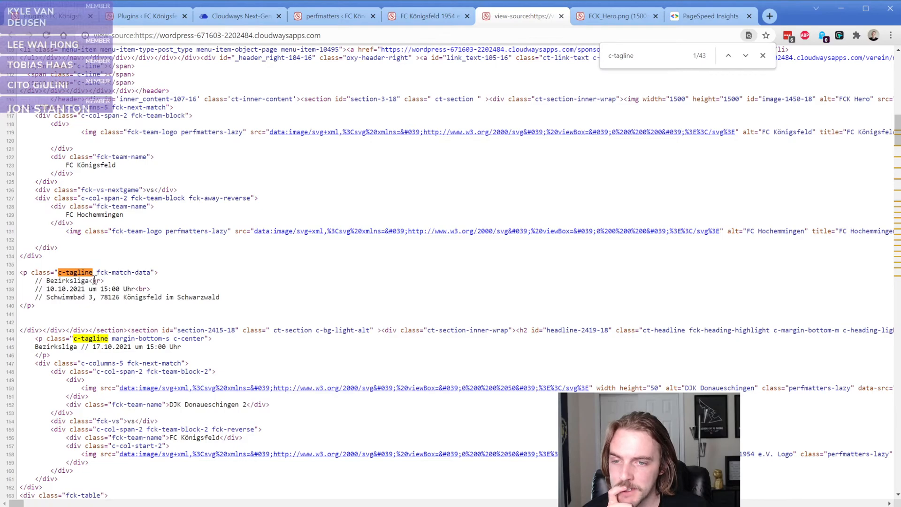
{"action": "left_click_drag", "start_coordinate": [56, 307], "coordinate": [41, 276]}
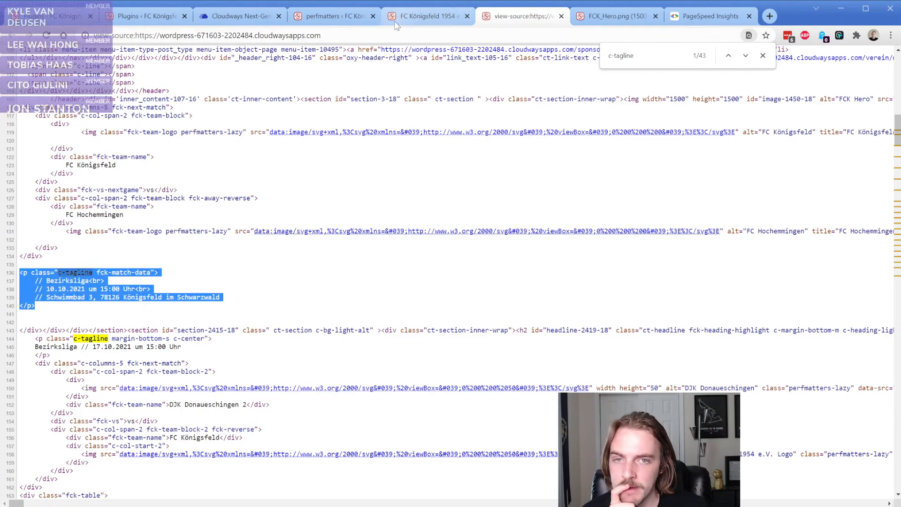
- Return to the Perfmatters Preload setting and try the resource types Document and Fetch
{"action": "left_click", "coordinate": [336, 16]}
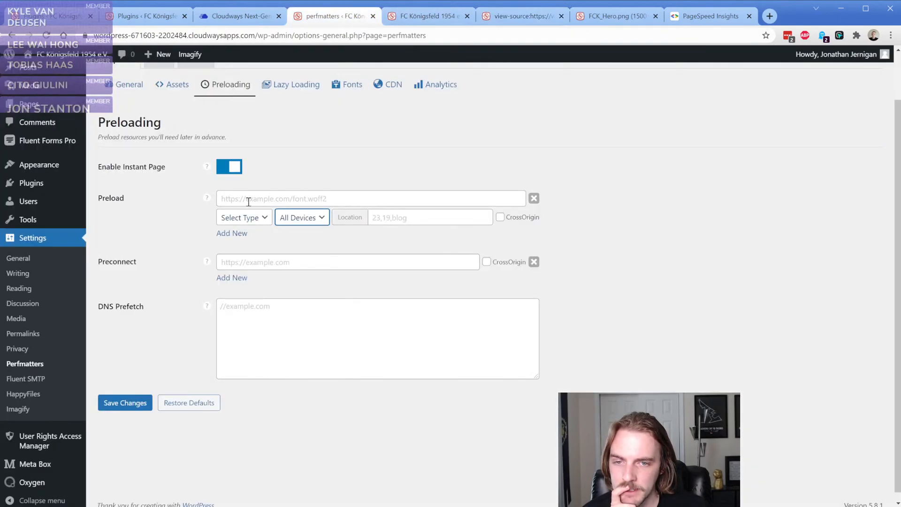
{"action": "left_click", "coordinate": [248, 217]}
{"action": "left_click", "coordinate": [258, 253]}
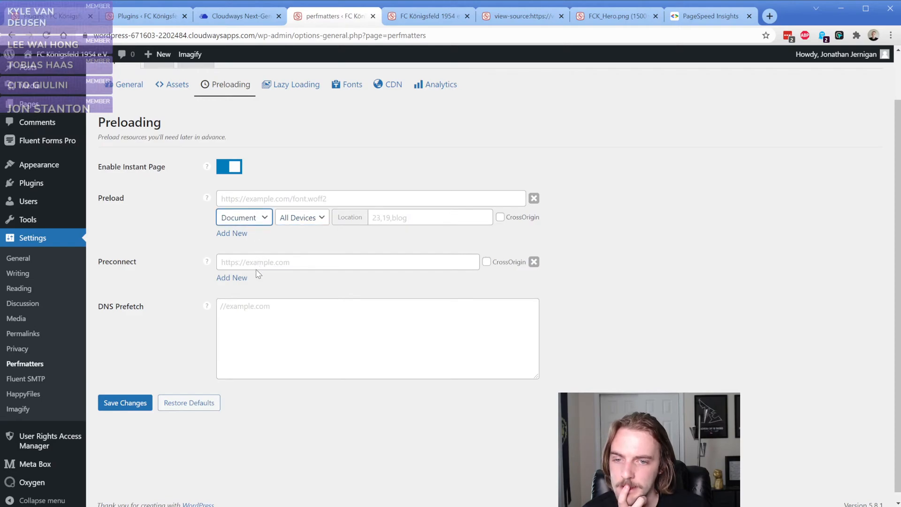
{"action": "left_click", "coordinate": [257, 271]}
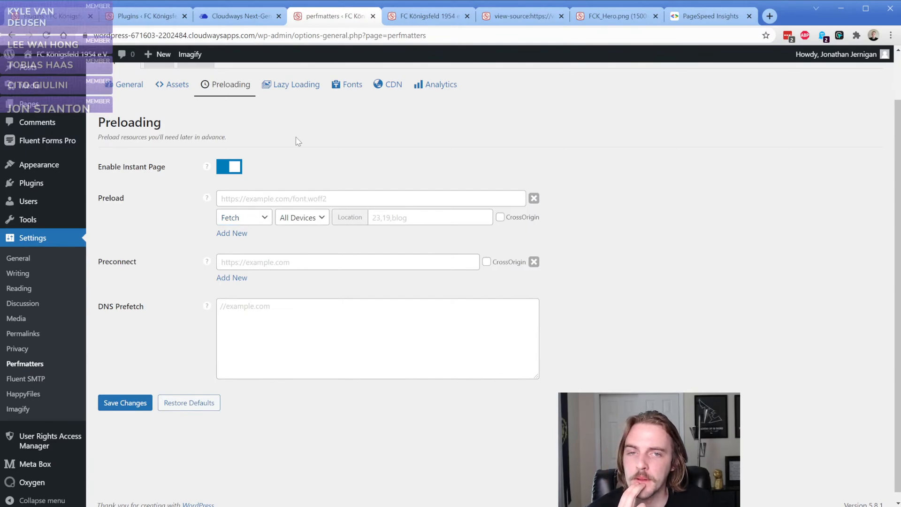
- Inspect the hero's match data paragraph on the homepage with the developer tools, then review the mobile score in PageSpeed Insights
{"action": "left_click", "coordinate": [595, 18]}
{"action": "left_click", "coordinate": [443, 17]}
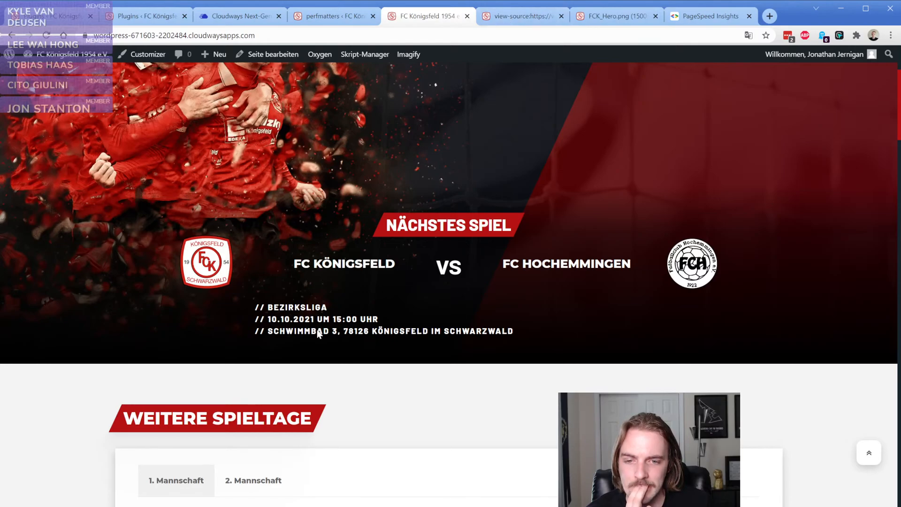
{"action": "key", "text": "ctrl+shift+i"}
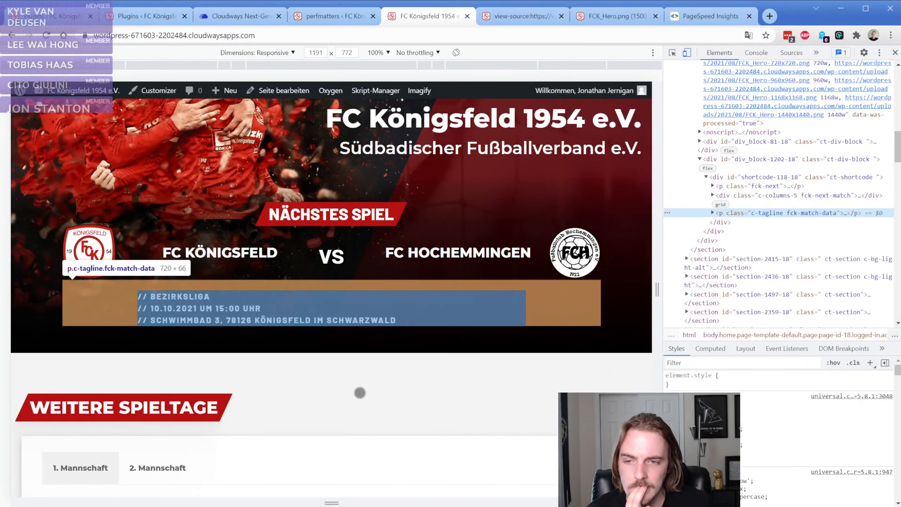
{"action": "scroll", "coordinate": [740, 414], "scroll_direction": "down", "scroll_amount": 1}
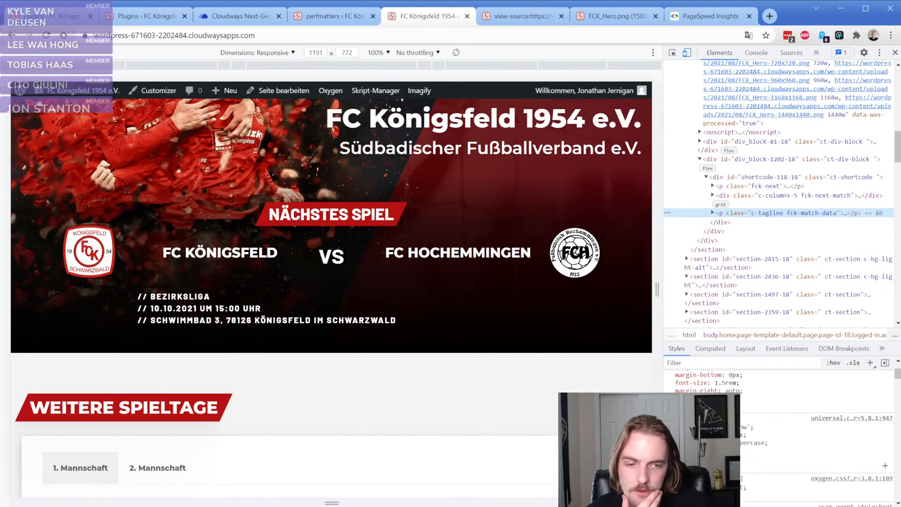
{"action": "left_click", "coordinate": [711, 16]}
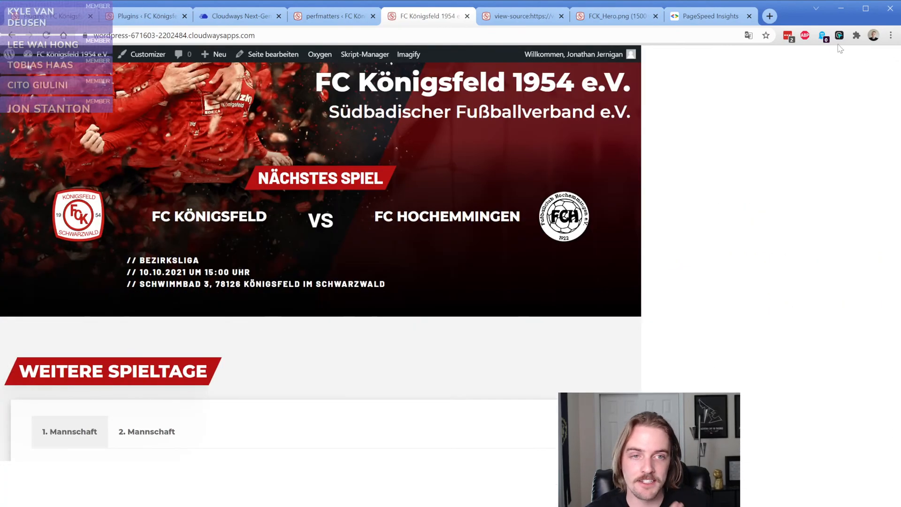
{"action": "scroll", "coordinate": [314, 217], "scroll_direction": "up", "scroll_amount": 3}
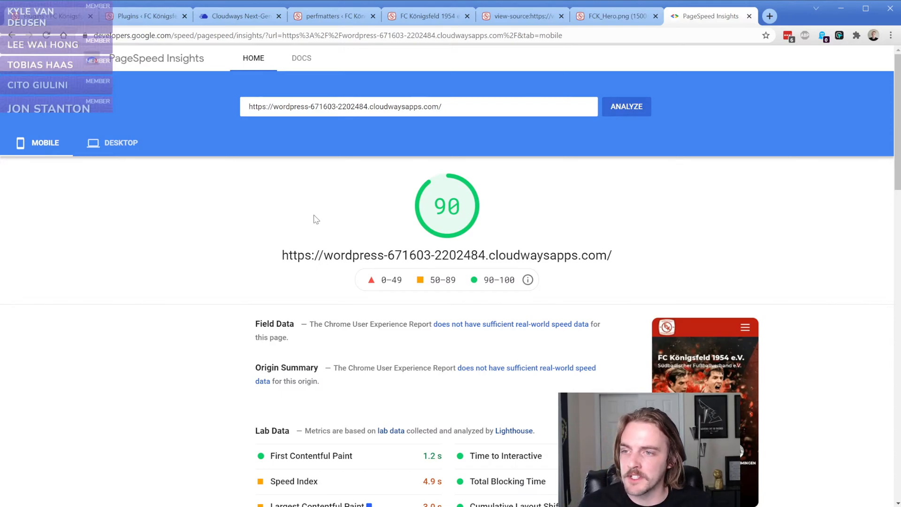
- Copy the relative path /wp-content/uploads/2021/08/FCK_Hero.png from the standalone hero image's address
{"action": "left_click", "coordinate": [422, 17]}
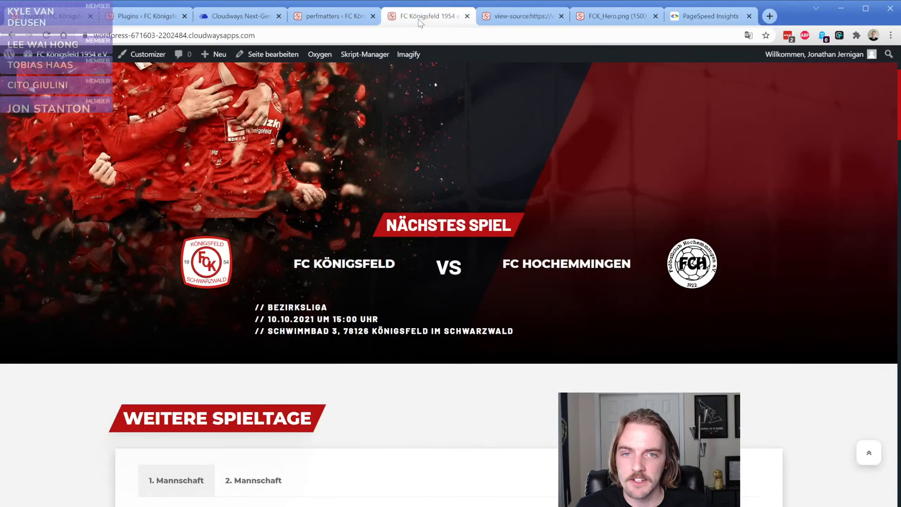
{"action": "left_click", "coordinate": [345, 19]}
{"action": "left_click", "coordinate": [516, 19]}
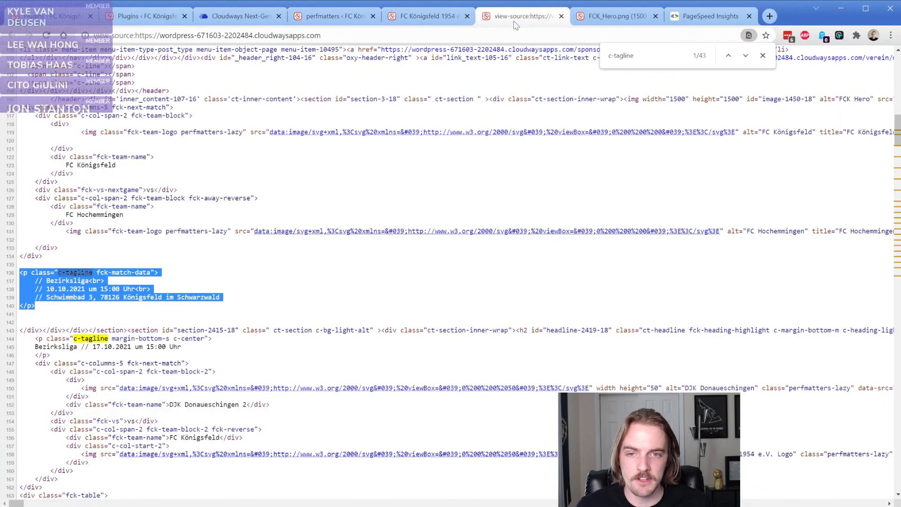
{"action": "left_click", "coordinate": [611, 19]}
{"action": "left_click", "coordinate": [317, 35]}
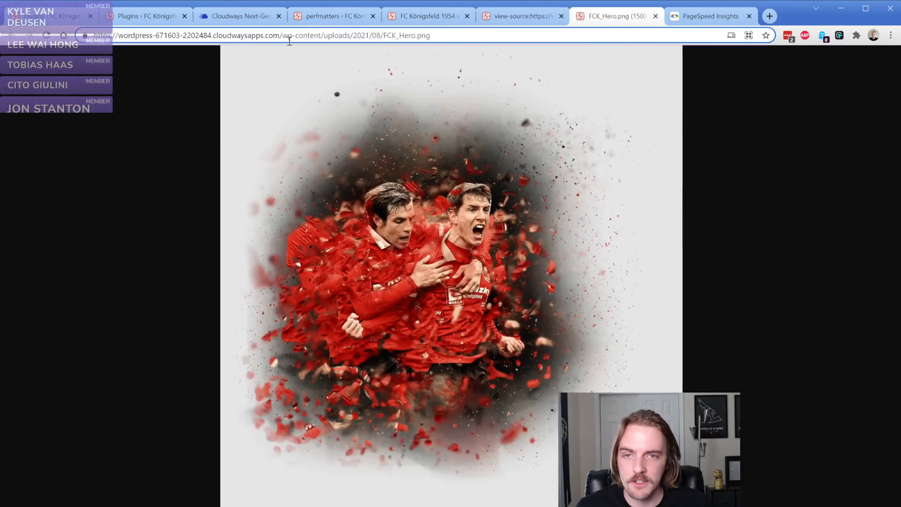
{"action": "left_click_drag", "start_coordinate": [280, 35], "coordinate": [500, 33]}
{"action": "key", "text": "ctrl+c"}
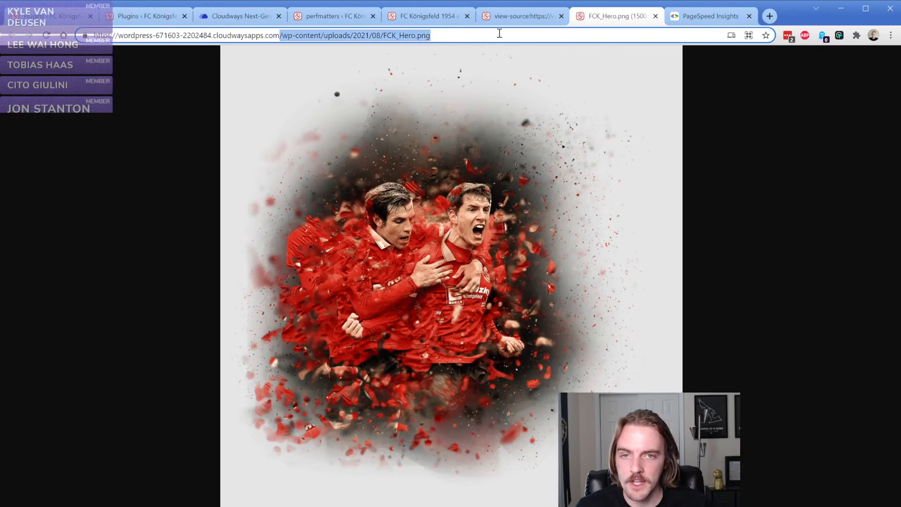
- Try a Perfmatters preload of type Image with the path /wp-content/uploads/2021/08/FCK_Hero.png
{"action": "left_click", "coordinate": [339, 17]}
{"action": "left_click", "coordinate": [242, 219]}
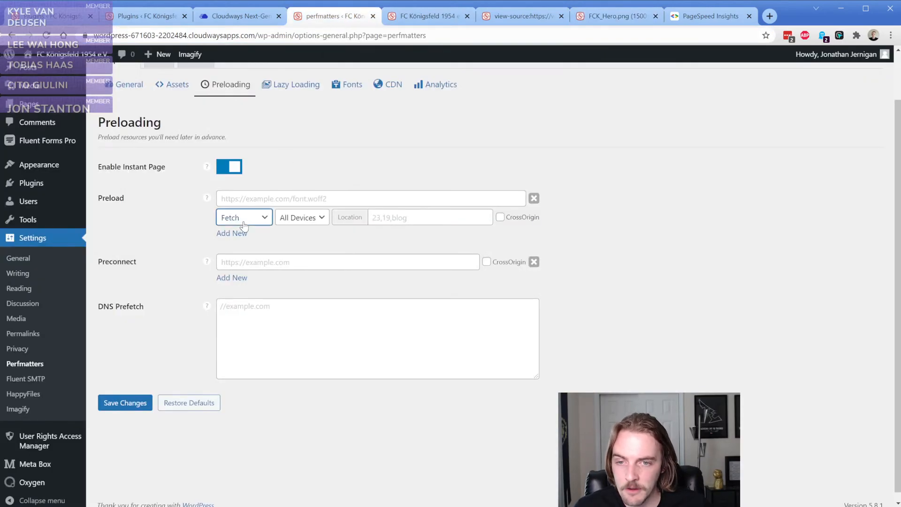
{"action": "left_click", "coordinate": [248, 292]}
{"action": "left_click", "coordinate": [261, 197]}
{"action": "key", "text": "ctrl+v"}
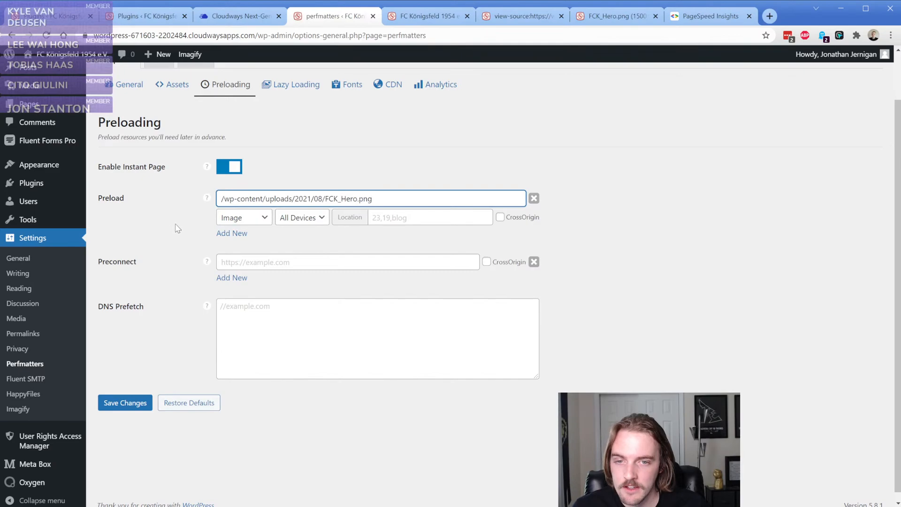
- Copy the hero image path out of the Preload field and empty the field
{"action": "double_click", "coordinate": [255, 197]}
{"action": "key", "text": "ctrl+a"}
{"action": "key", "text": "ctrl+c"}
{"action": "key", "text": "BackSpace"}
{"action": "left_click", "coordinate": [180, 246]}
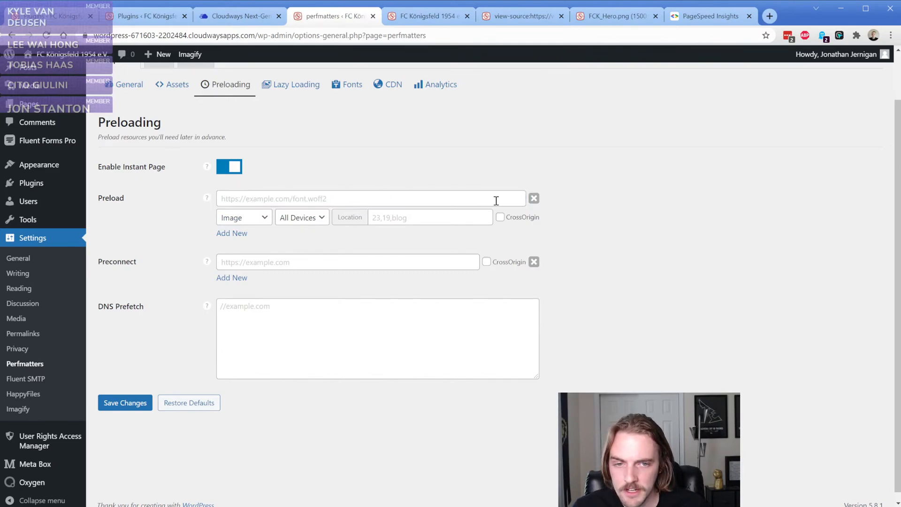
- Check the Preload help text, re-enter /wp-content/uploads/2021/08/FCK_Hero.png as the preload path and save the settings
{"action": "mouse_move", "coordinate": [207, 199]}
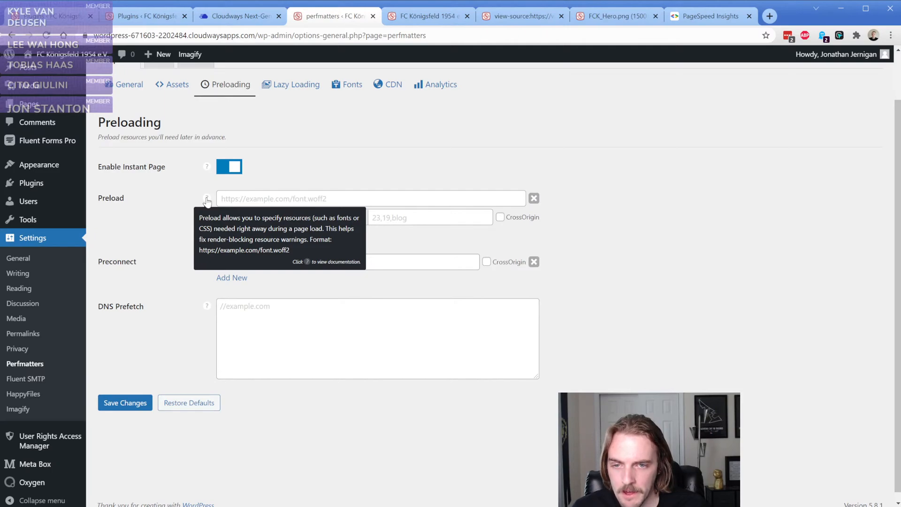
{"action": "left_click", "coordinate": [274, 198]}
{"action": "key", "text": "ctrl+v"}
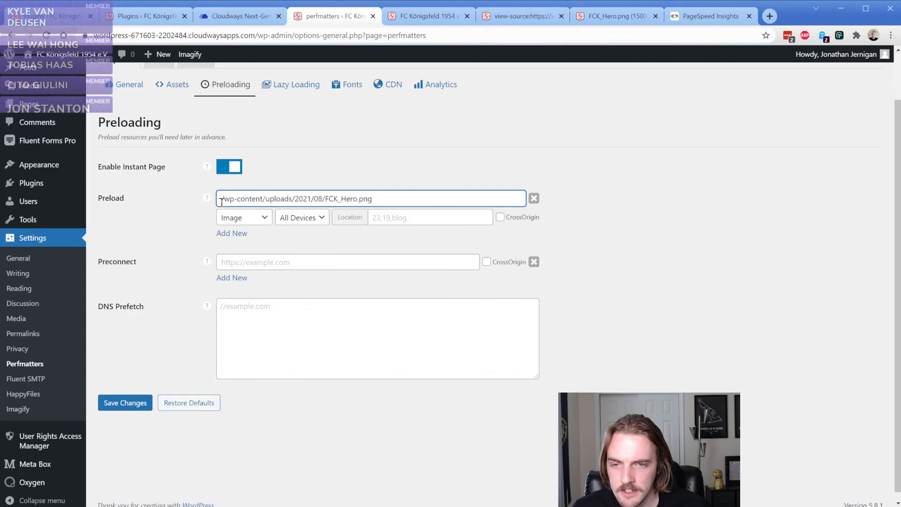
{"action": "left_click", "coordinate": [139, 398]}
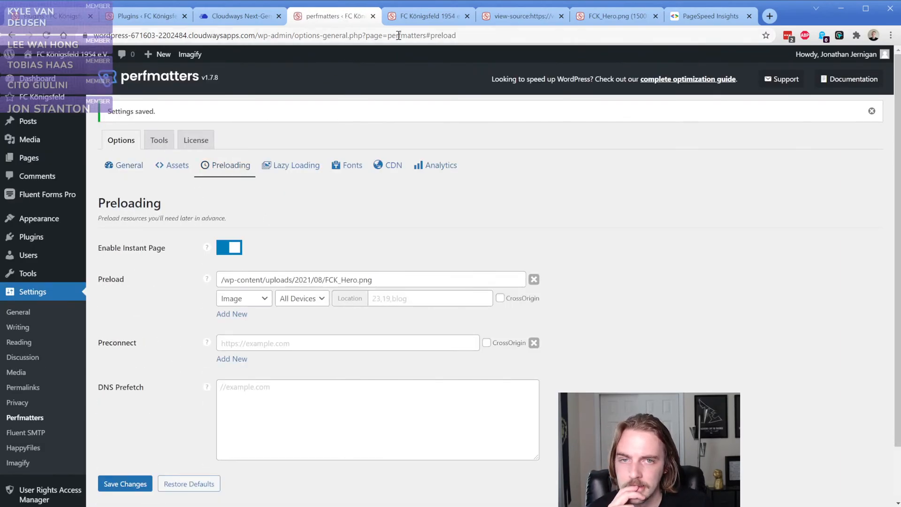
- Reload the homepage and rerun its PageSpeed Insights analysis
{"action": "left_click", "coordinate": [420, 19]}
{"action": "key", "text": "F5"}
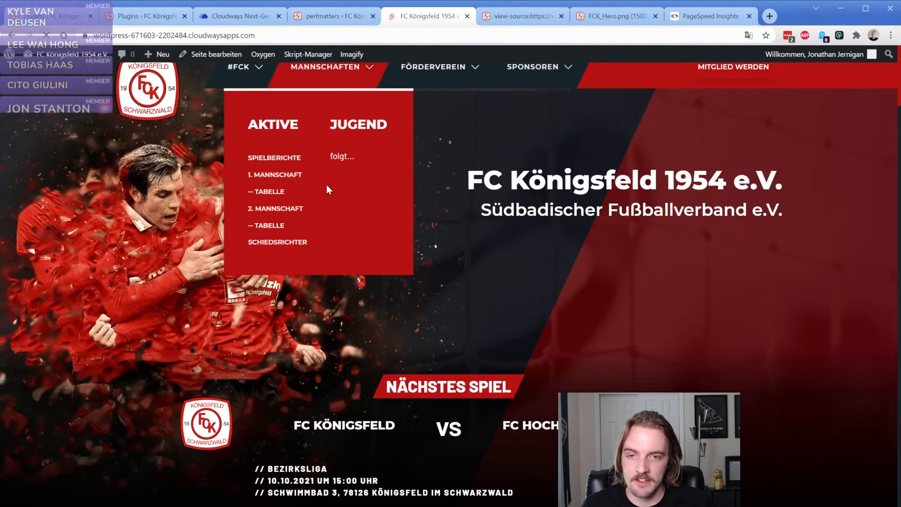
{"action": "left_click", "coordinate": [701, 17]}
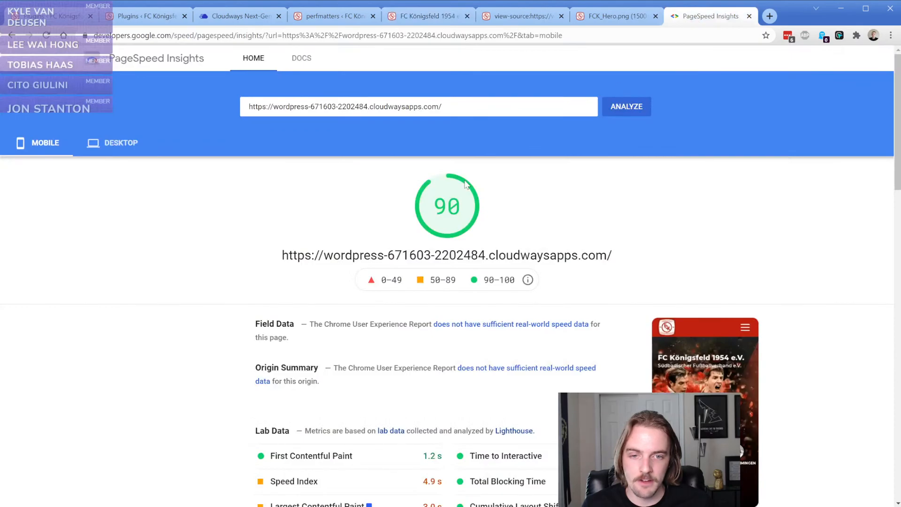
{"action": "left_click", "coordinate": [627, 108]}
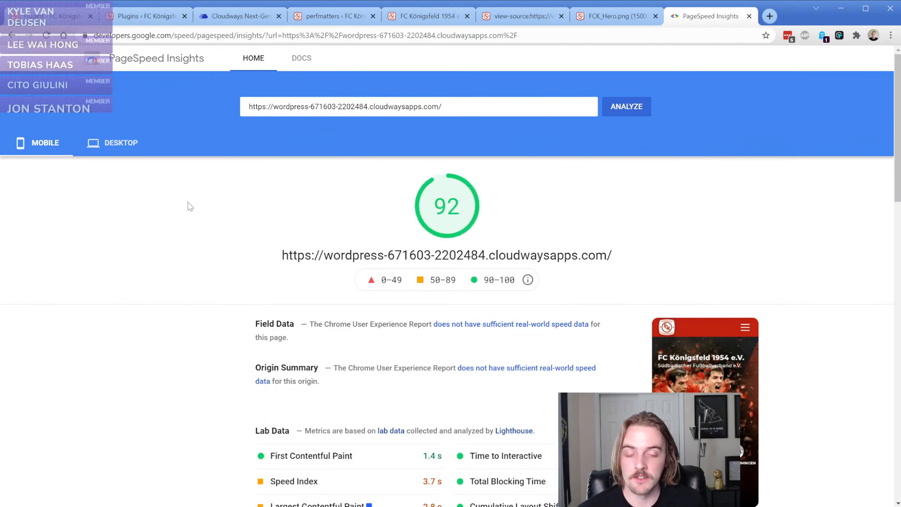
- Review the new mobile lab data and the details of the "Properly size images" opportunity
{"action": "scroll", "coordinate": [185, 205], "scroll_direction": "down", "scroll_amount": 5}
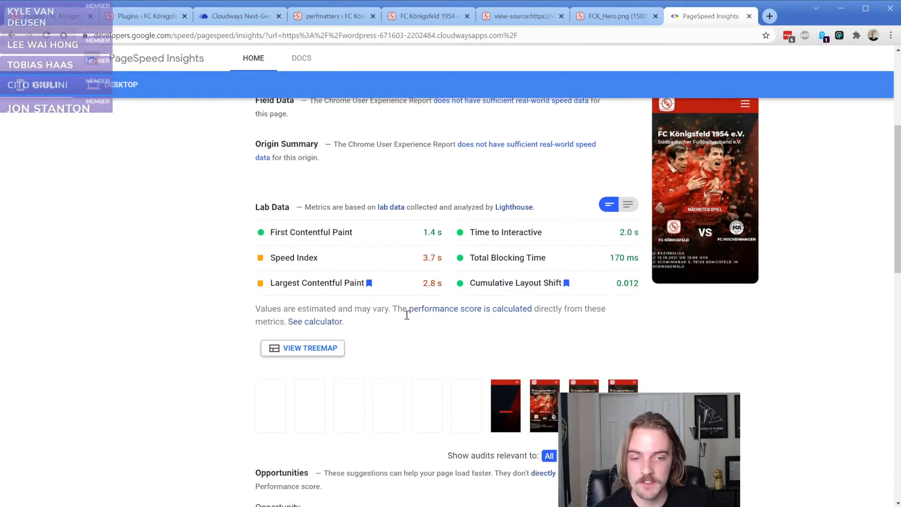
{"action": "scroll", "coordinate": [406, 315], "scroll_direction": "down", "scroll_amount": 5}
{"action": "left_click", "coordinate": [376, 269]}
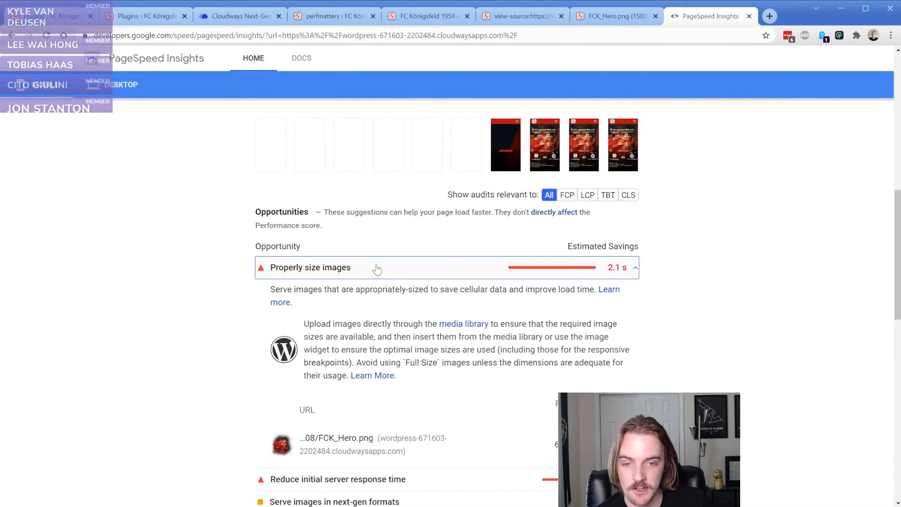
{"action": "left_click", "coordinate": [375, 268]}
{"action": "scroll", "coordinate": [332, 294], "scroll_direction": "up", "scroll_amount": 6}
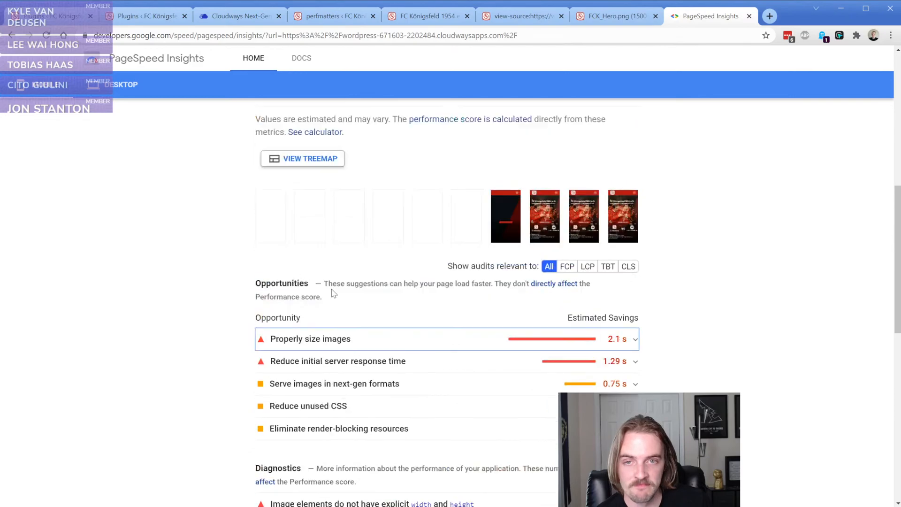
- Remove the hero image preload entry in Perfmatters and save the settings
{"action": "left_click", "coordinate": [335, 16]}
{"action": "left_click", "coordinate": [534, 279]}
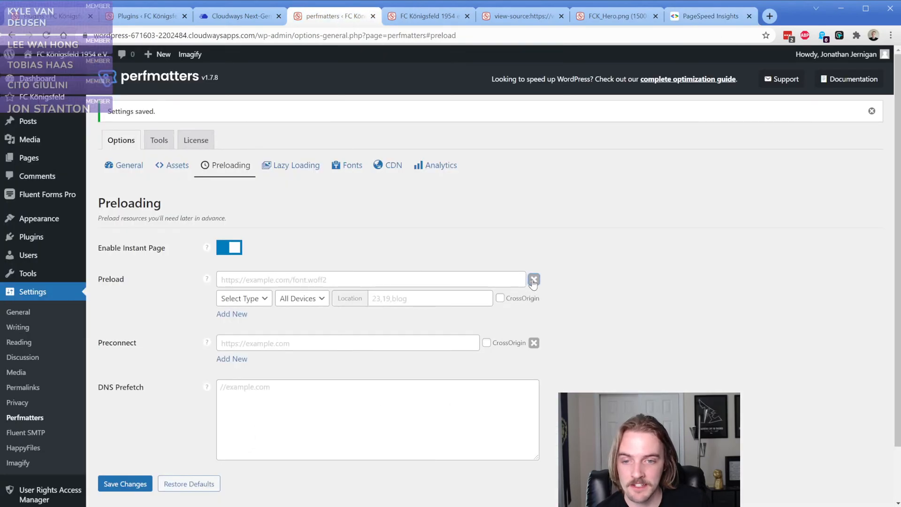
{"action": "scroll", "coordinate": [140, 376], "scroll_direction": "down", "scroll_amount": 2}
{"action": "left_click", "coordinate": [132, 424]}
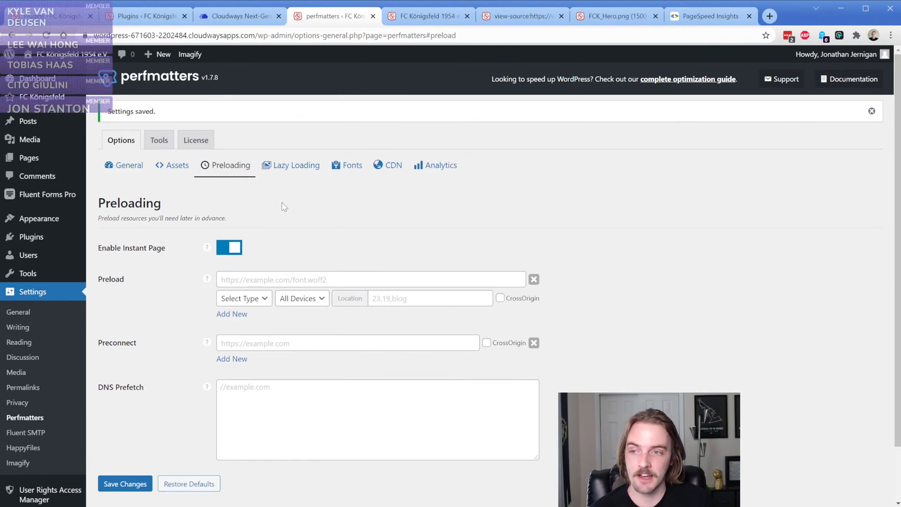
- Look over the PageSpeed Insights mobile score again, then view the homepage's hero and "Nächstes Spiel" section
{"action": "left_click", "coordinate": [728, 17]}
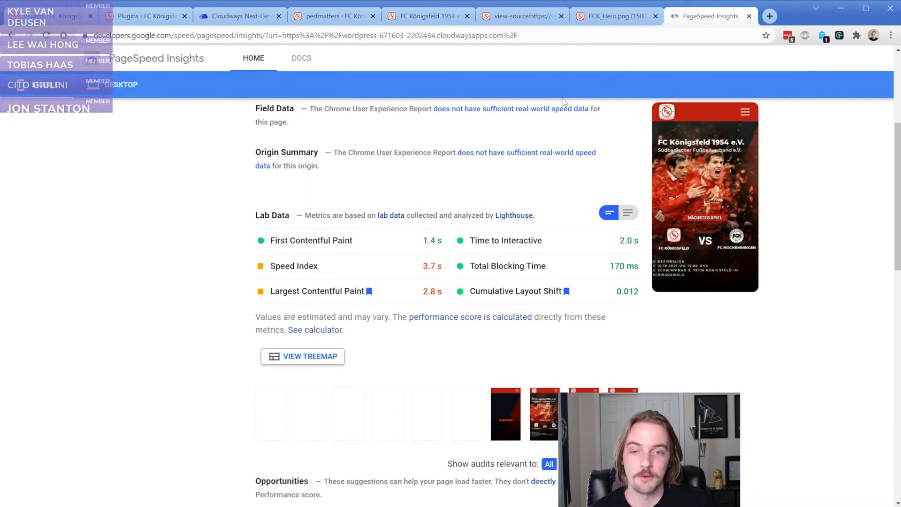
{"action": "scroll", "coordinate": [262, 259], "scroll_direction": "up", "scroll_amount": 5}
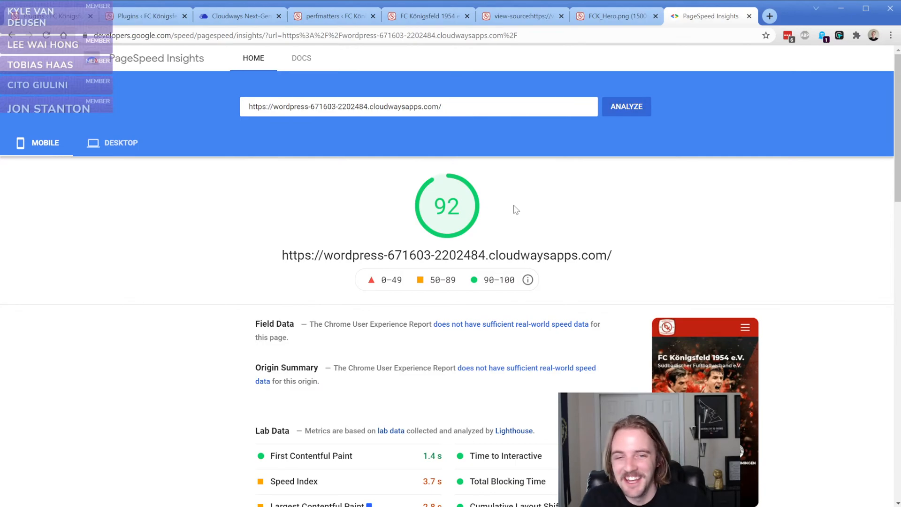
{"action": "left_click", "coordinate": [424, 16]}
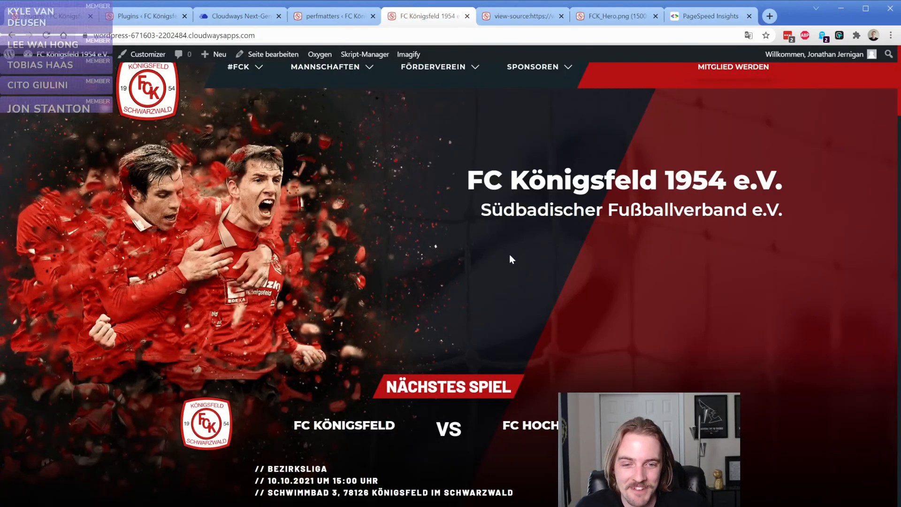
{"action": "scroll", "coordinate": [316, 345], "scroll_direction": "down", "scroll_amount": 3}
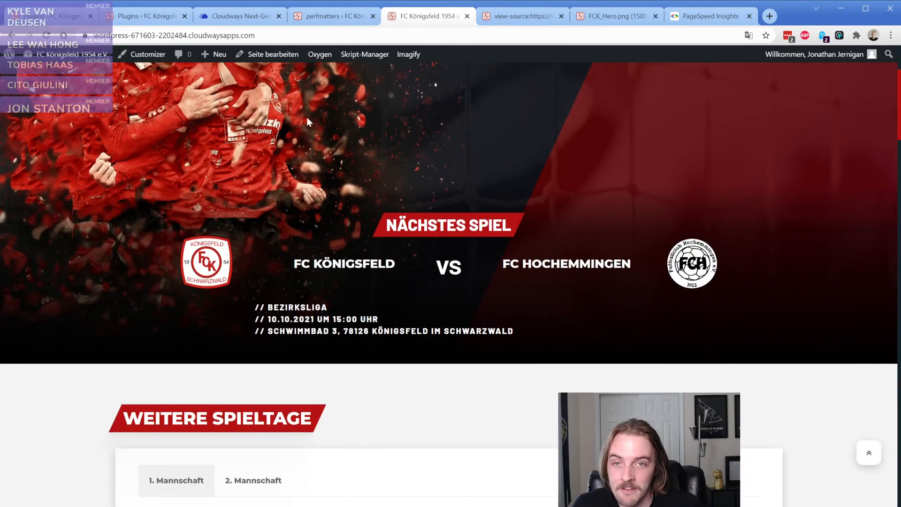
- In the Perfmatters preload settings, set the entry's type to Font and begin its address with "/wp-content/uploads/fonts/"
{"action": "left_click", "coordinate": [323, 16]}
{"action": "left_click", "coordinate": [243, 298]}
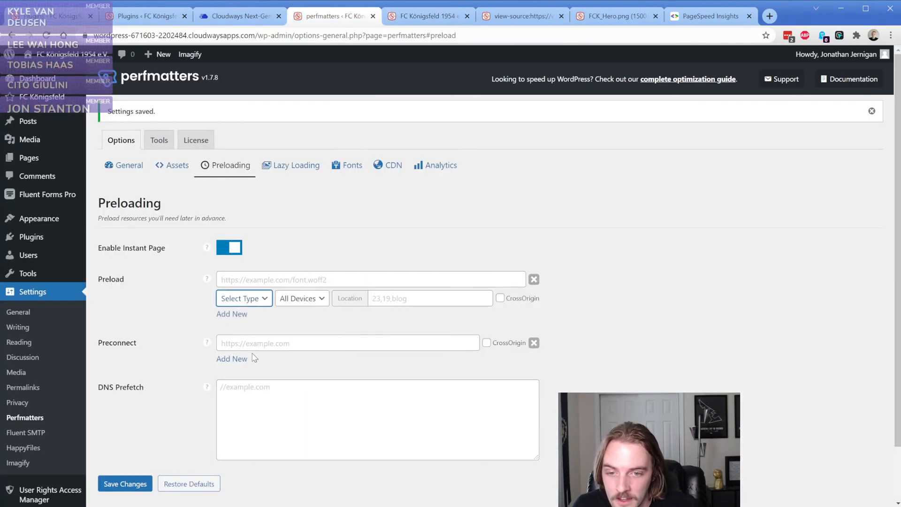
{"action": "left_click", "coordinate": [253, 359]}
{"action": "left_click", "coordinate": [316, 278]}
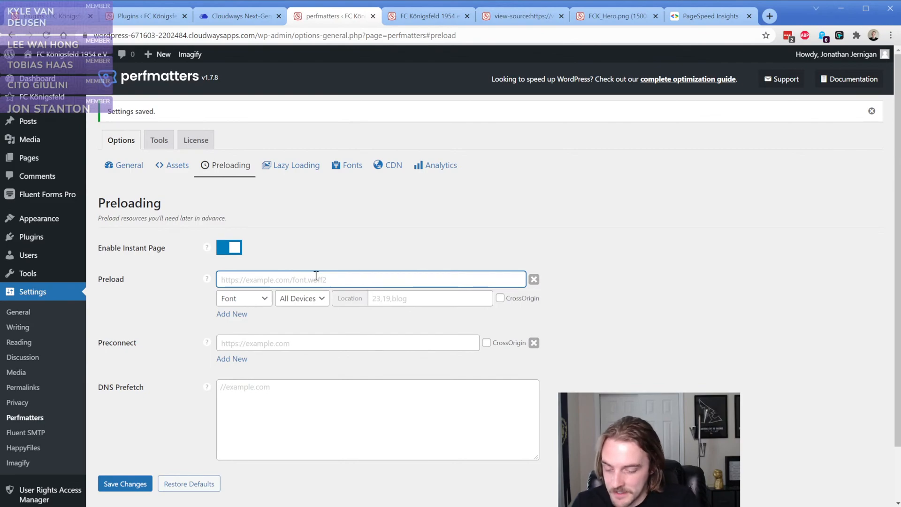
{"action": "type", "text": "/wp-content/up"}
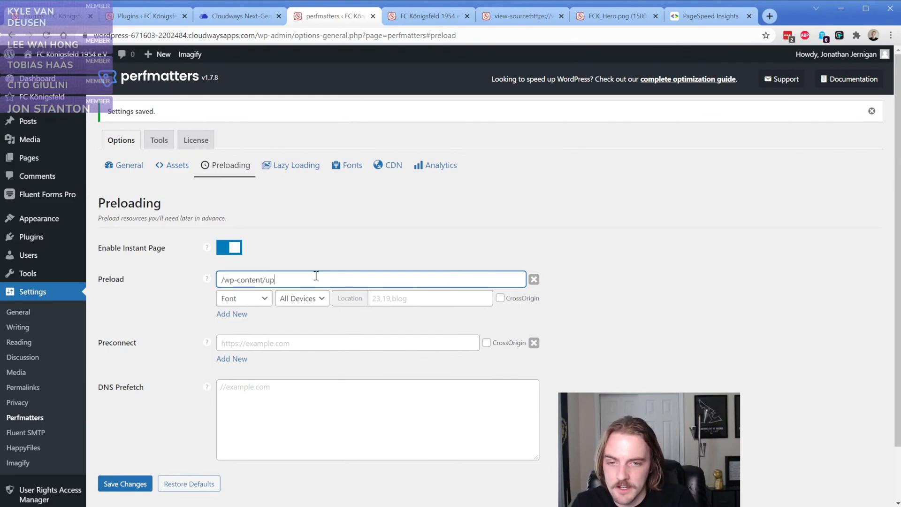
{"action": "type", "text": "loads/fonts/"}
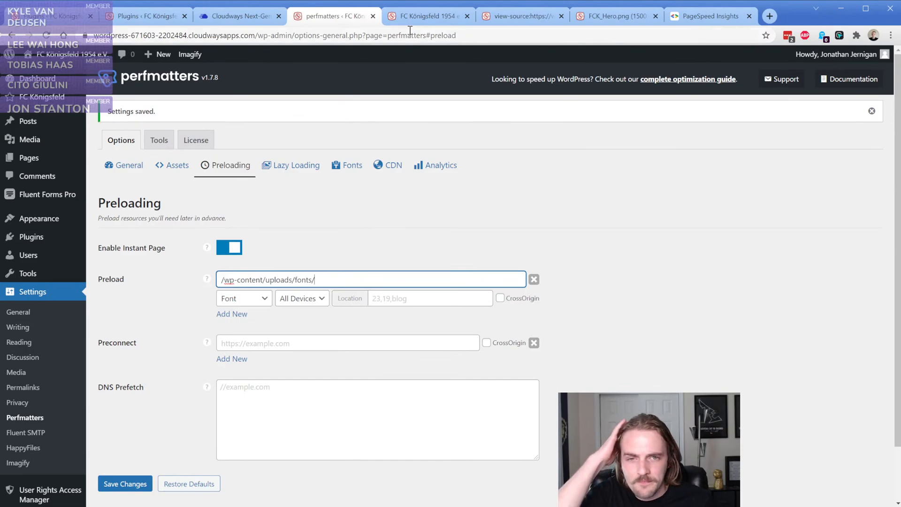
- Inspect the homepage's match data tagline in the developer tools to identify the font its styles use
{"action": "left_click", "coordinate": [422, 17]}
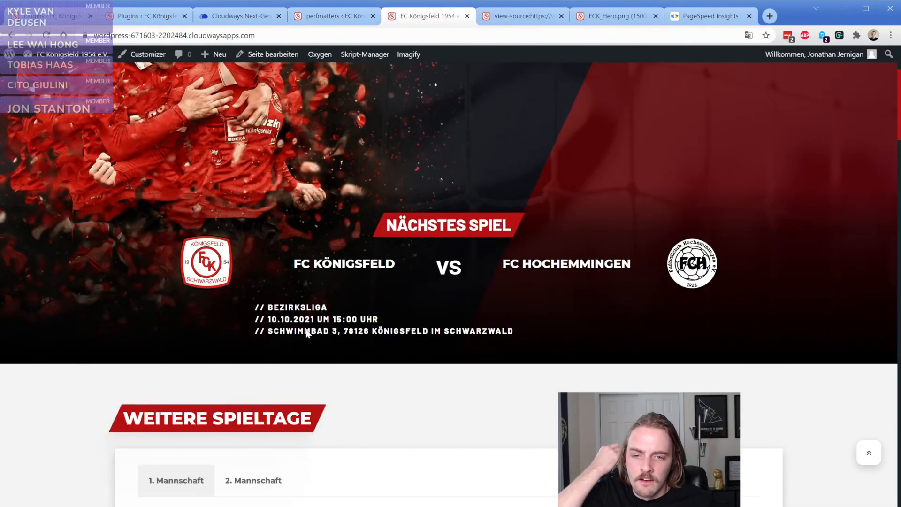
{"action": "left_click", "coordinate": [324, 17]}
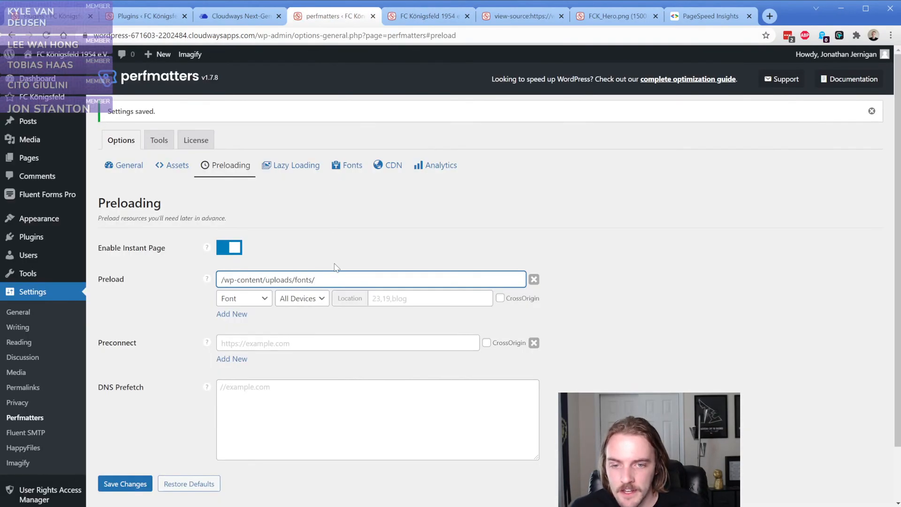
{"action": "left_click", "coordinate": [397, 20]}
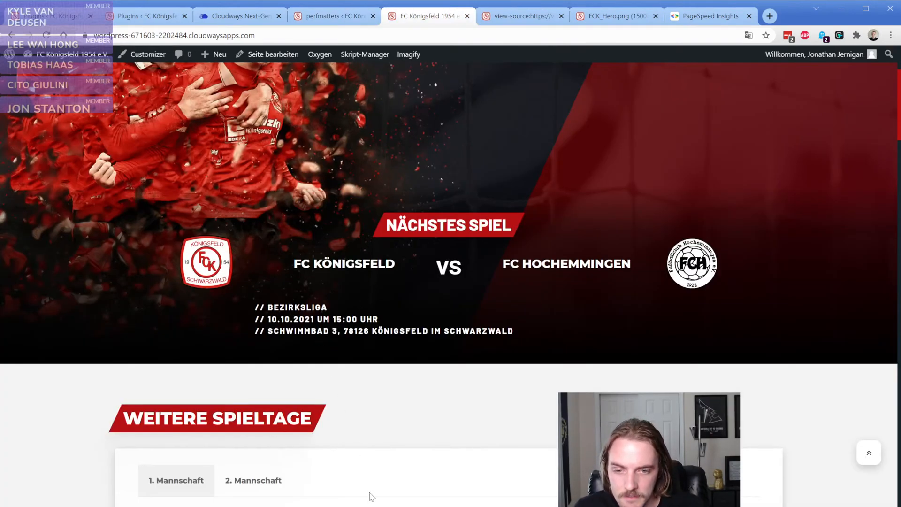
{"action": "key", "text": "ctrl+shift+i"}
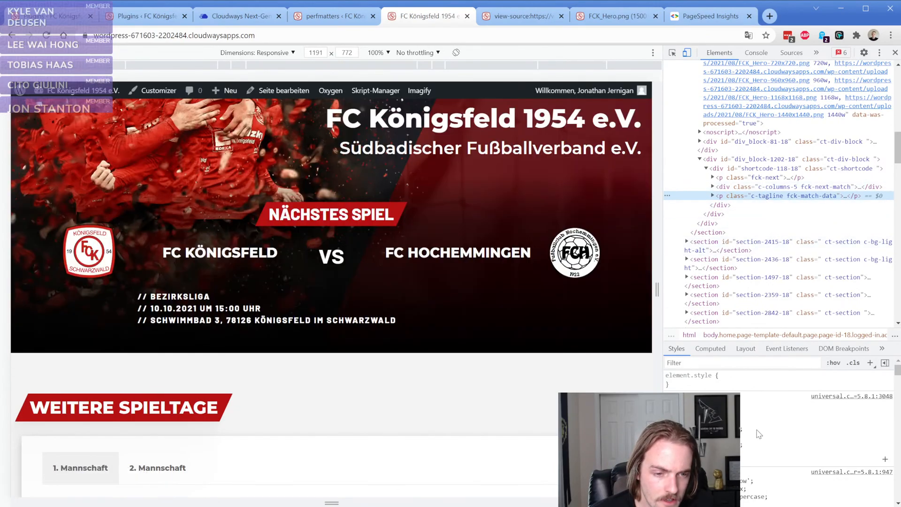
{"action": "scroll", "coordinate": [759, 431], "scroll_direction": "down", "scroll_amount": 2}
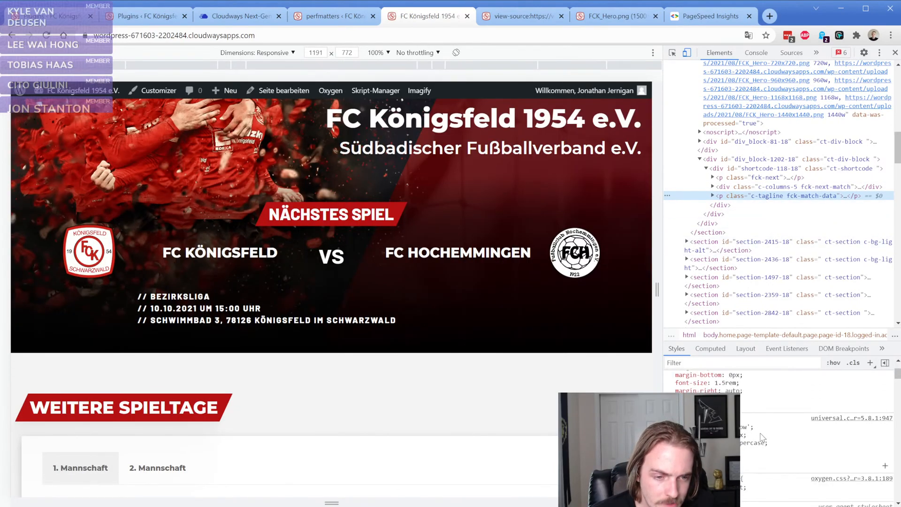
- Complete the font preload path in Perfmatters as "/wp-content/uploads/fonts/barlow-800.woff2"
{"action": "left_click", "coordinate": [334, 16]}
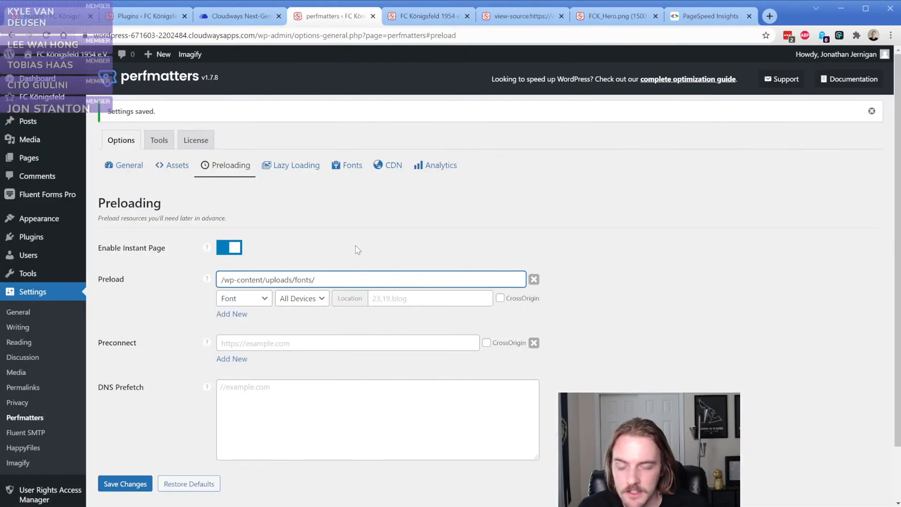
{"action": "type", "text": "barlow800"}
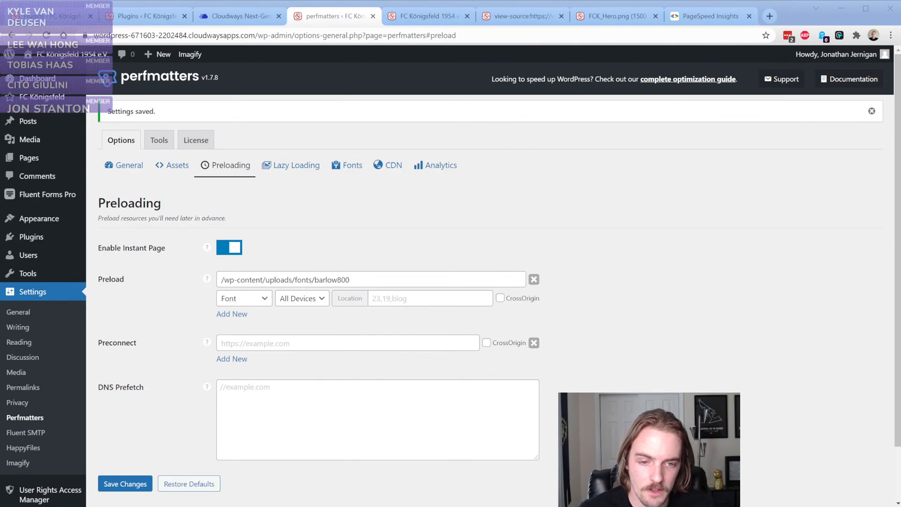
{"action": "left_click", "coordinate": [340, 280]}
{"action": "type", "text": "-800"}
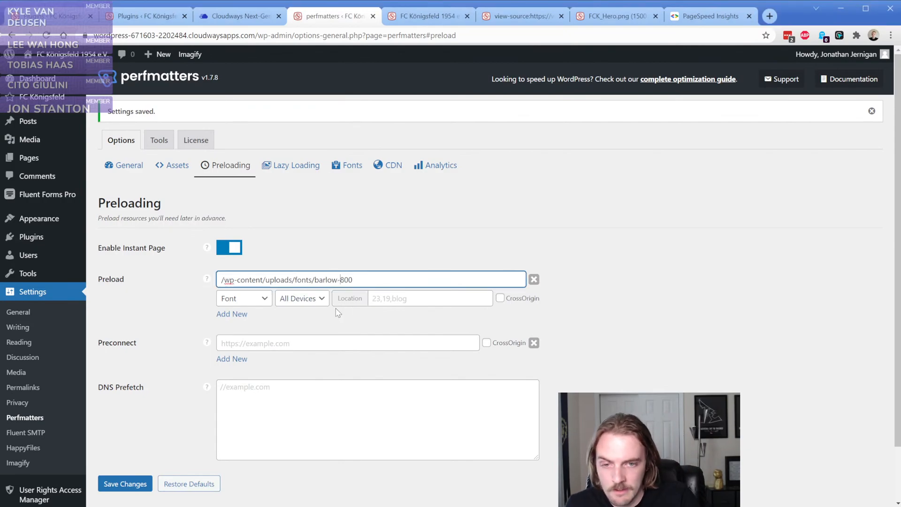
{"action": "type", "text": ".woff"}
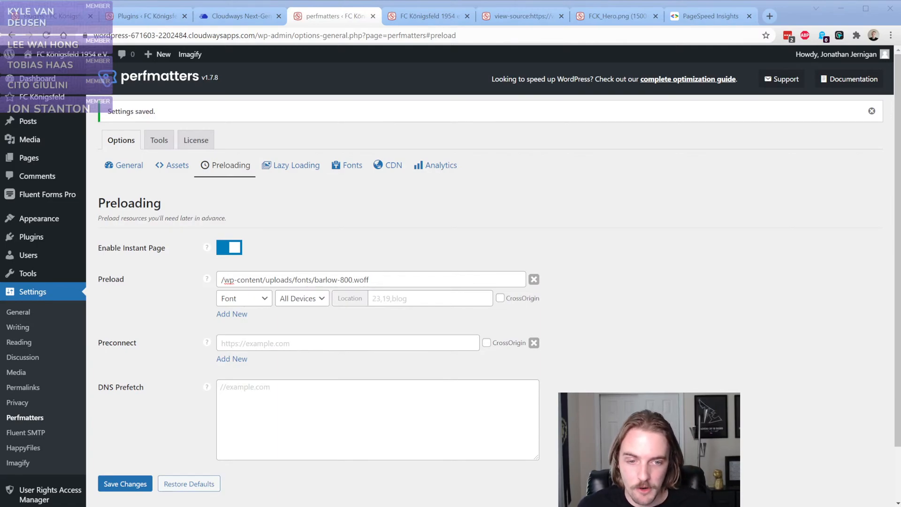
{"action": "key", "text": "alt+Tab"}
{"action": "type", "text": "2"}
{"action": "left_click", "coordinate": [175, 303]}
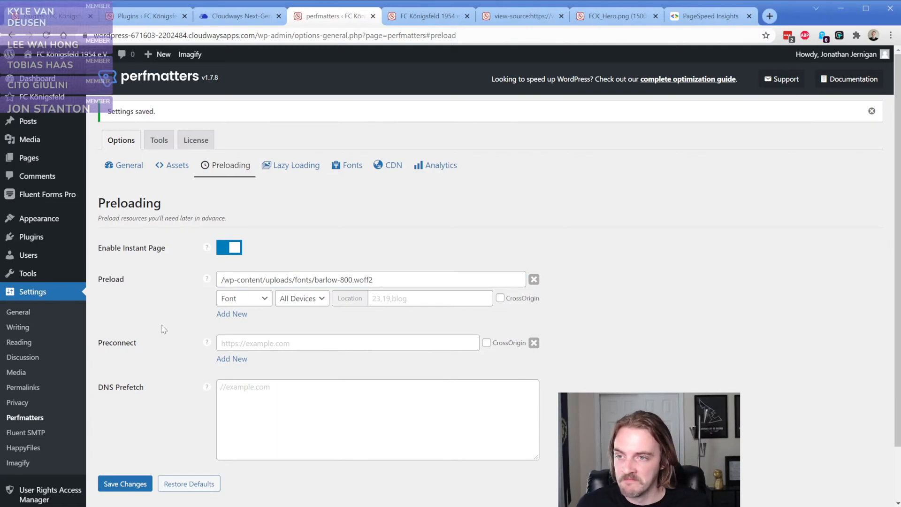
{"action": "left_click", "coordinate": [221, 279]}
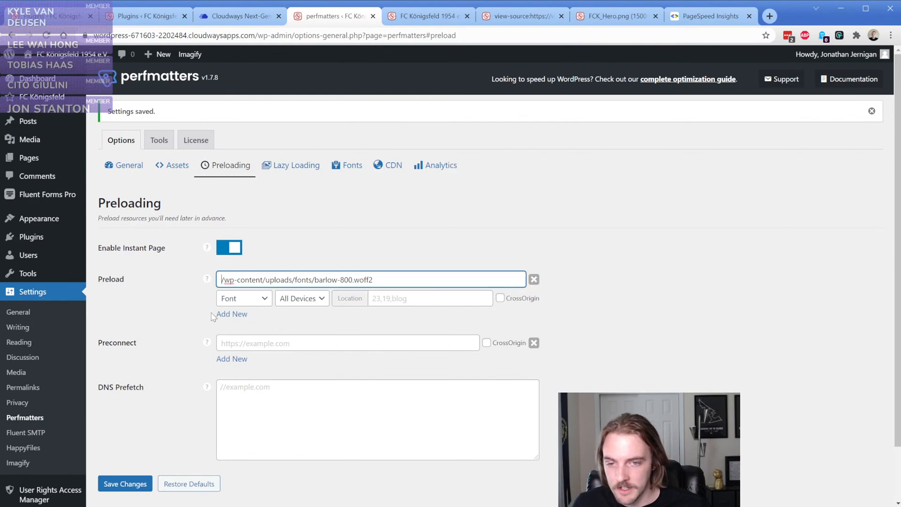
{"action": "type", "text": "https://"}
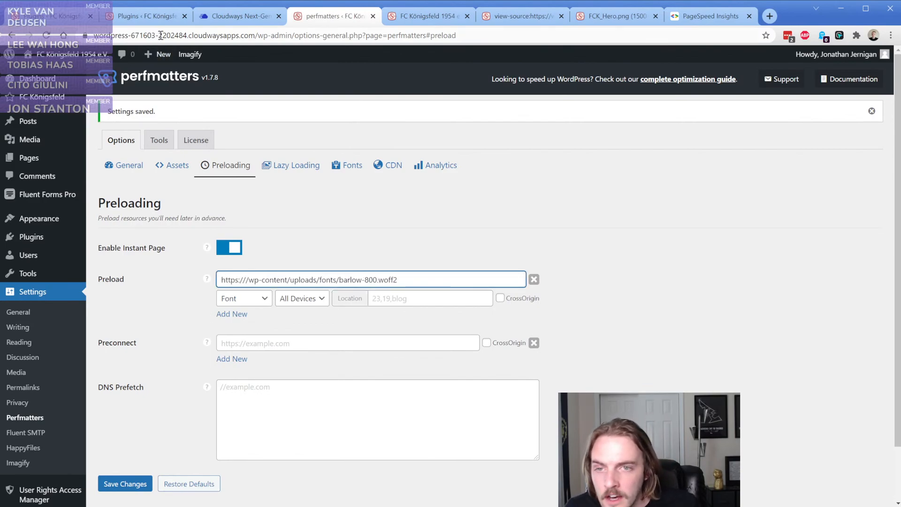
{"action": "left_click_drag", "start_coordinate": [252, 36], "coordinate": [89, 36]}
{"action": "key", "text": "ctrl+c"}
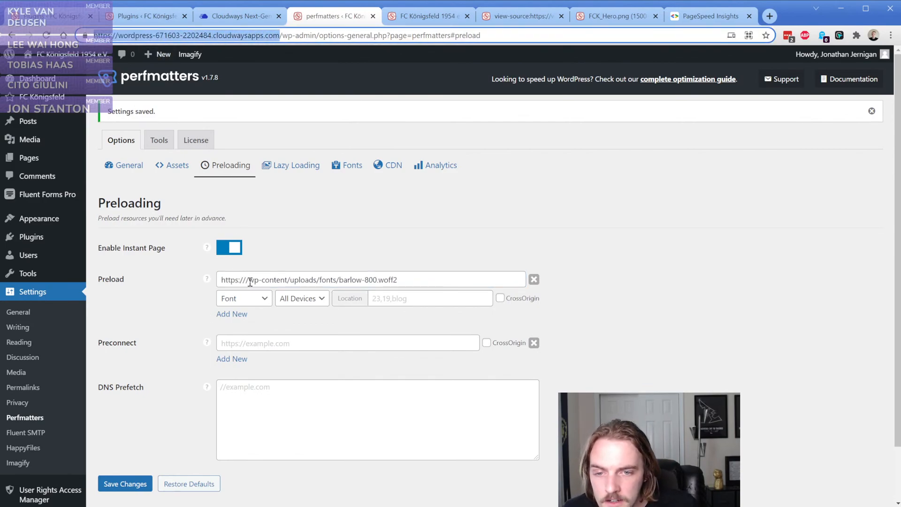
{"action": "left_click", "coordinate": [249, 280]}
{"action": "key", "text": "ctrl+v"}
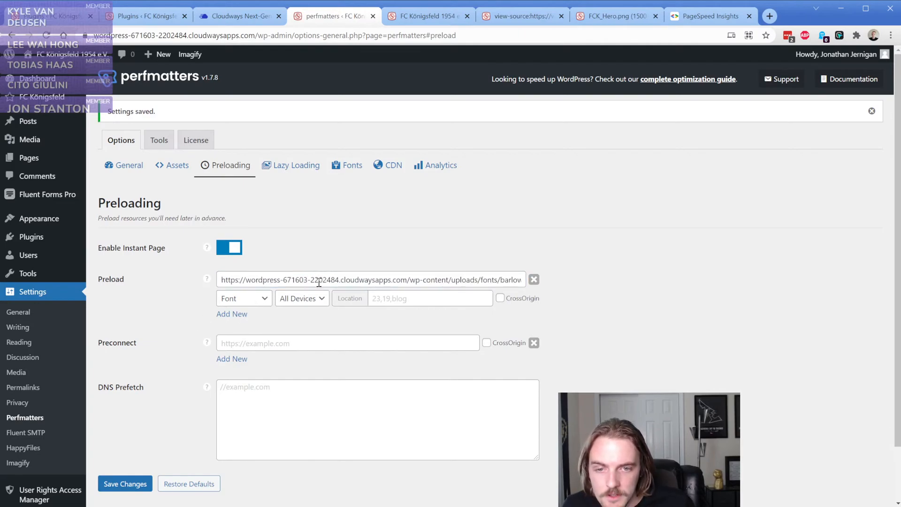
- Check the full barlow-800.woff2 preload address through to its end and save the Perfmatters settings
{"action": "left_click_drag", "start_coordinate": [339, 279], "coordinate": [595, 279]}
{"action": "left_click", "coordinate": [597, 279]}
{"action": "left_click_drag", "start_coordinate": [474, 277], "coordinate": [623, 276]}
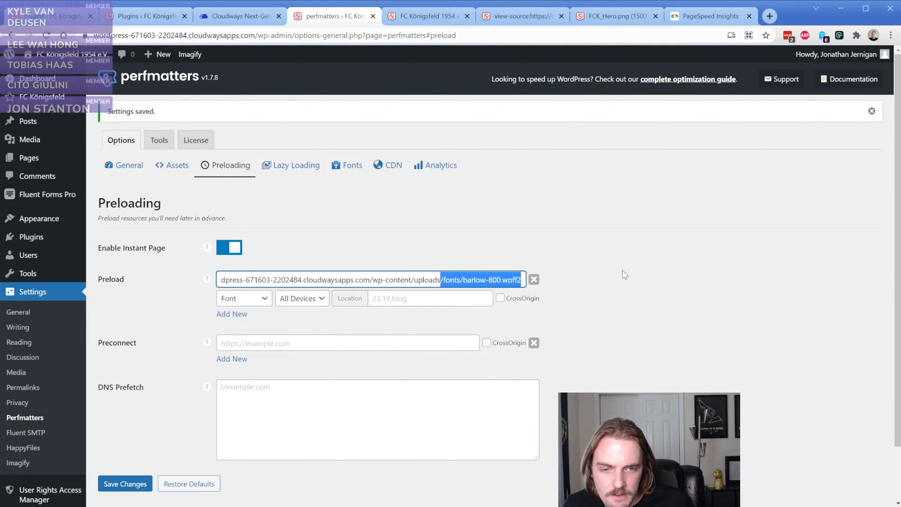
{"action": "key", "text": "Right"}
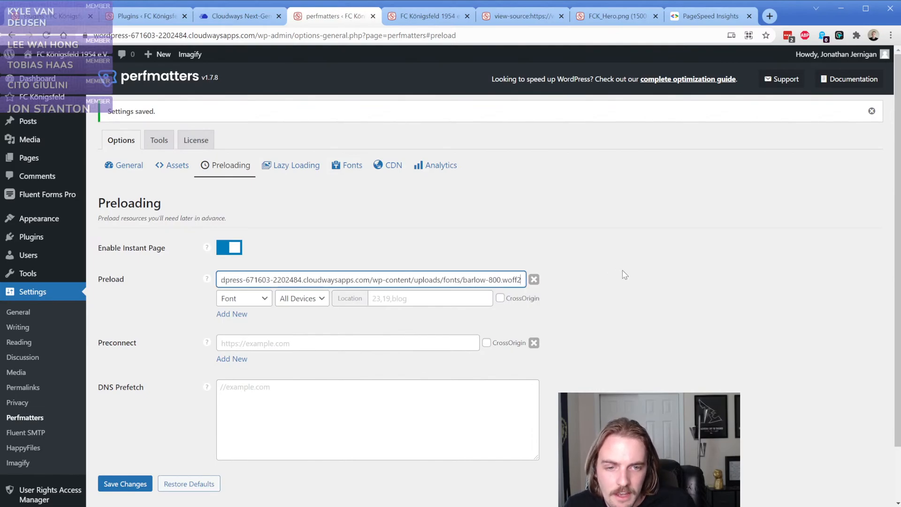
{"action": "left_click", "coordinate": [425, 16]}
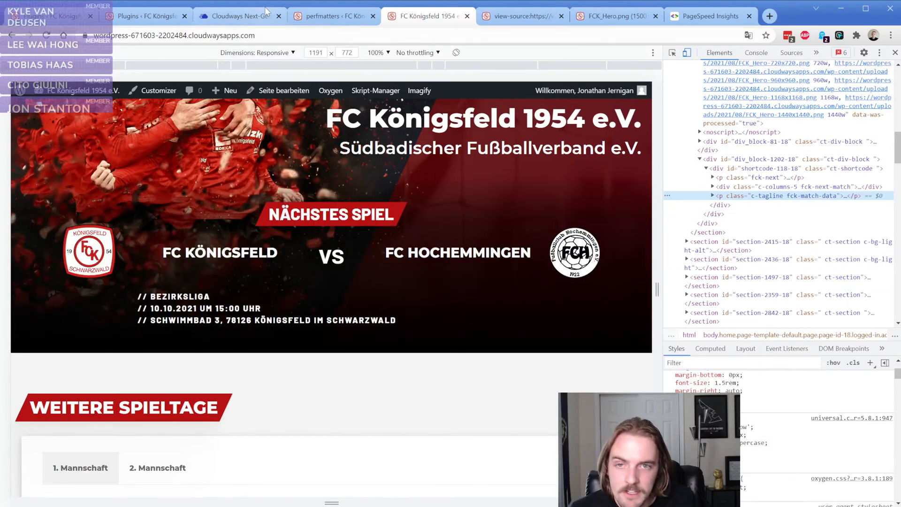
{"action": "left_click", "coordinate": [334, 16]}
{"action": "left_click", "coordinate": [141, 486]}
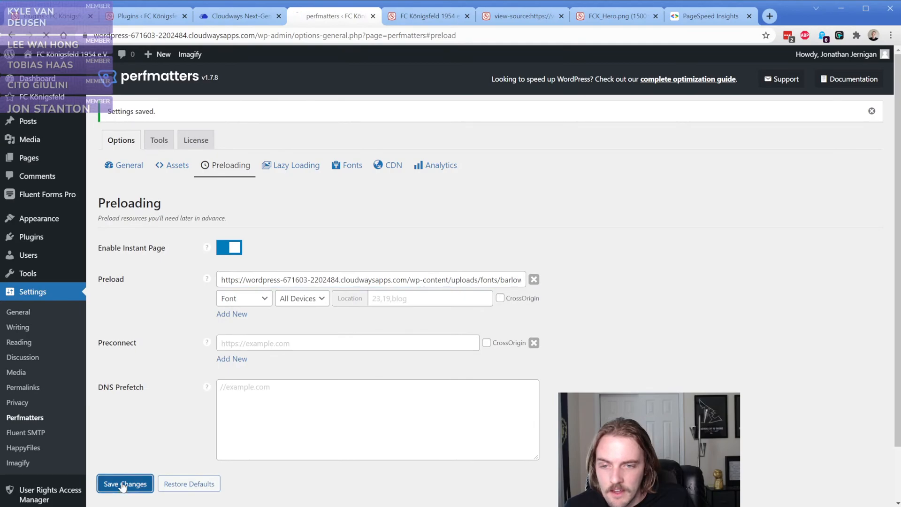
- Close the homepage's developer tools, reload the page, and rerun its PageSpeed Insights analysis with the font preload active
{"action": "left_click", "coordinate": [415, 16]}
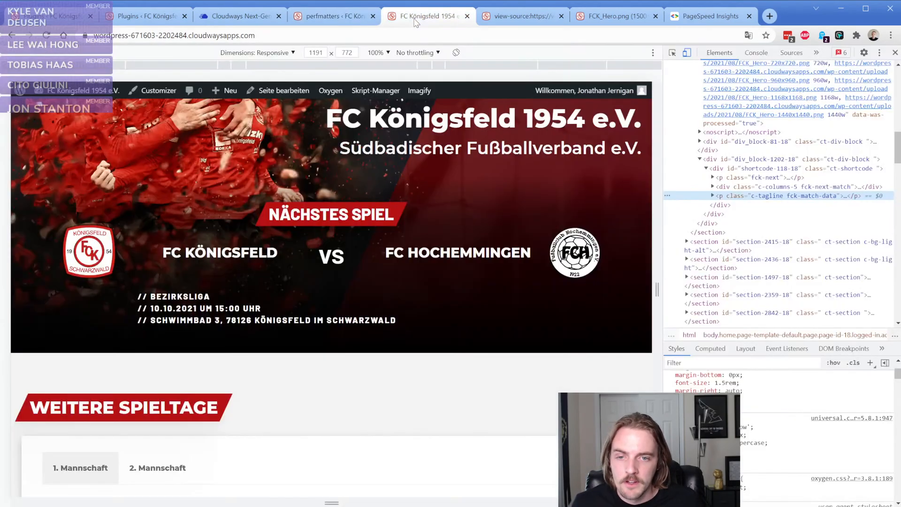
{"action": "key", "text": "F12"}
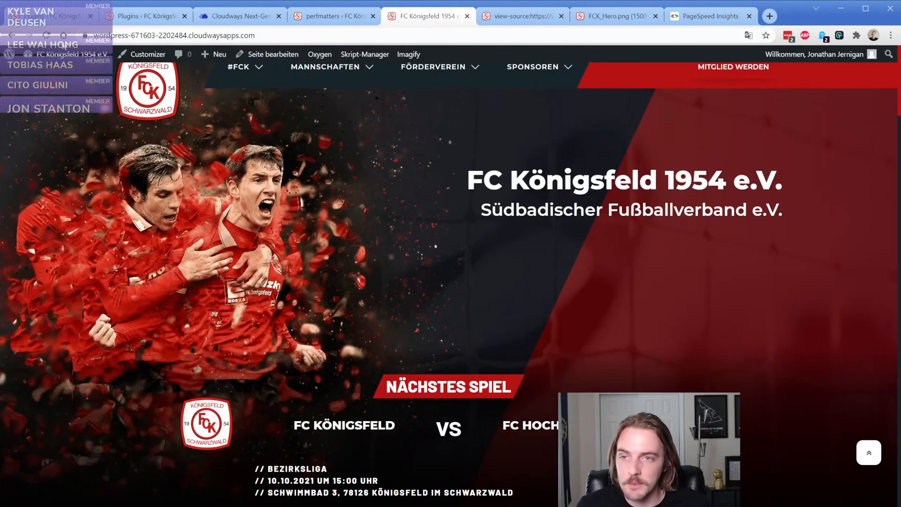
{"action": "key", "text": "F5"}
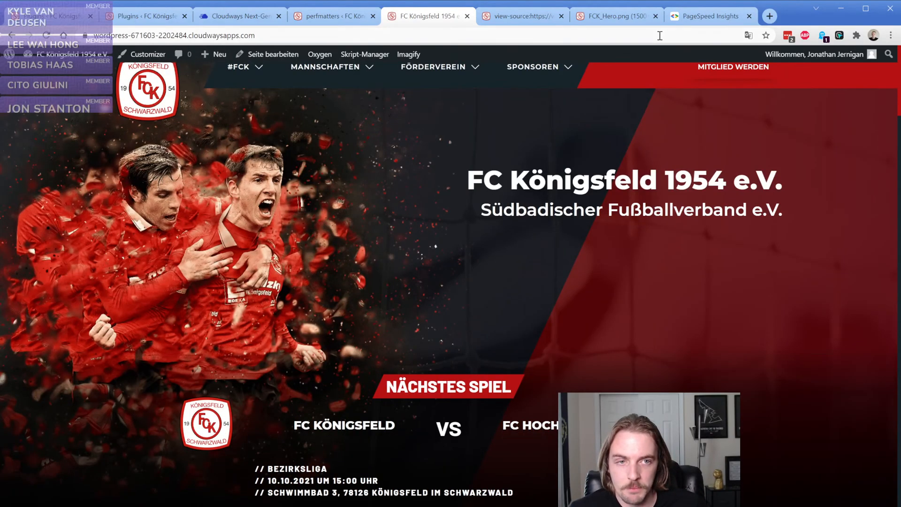
{"action": "left_click", "coordinate": [699, 17]}
{"action": "left_click", "coordinate": [627, 117]}
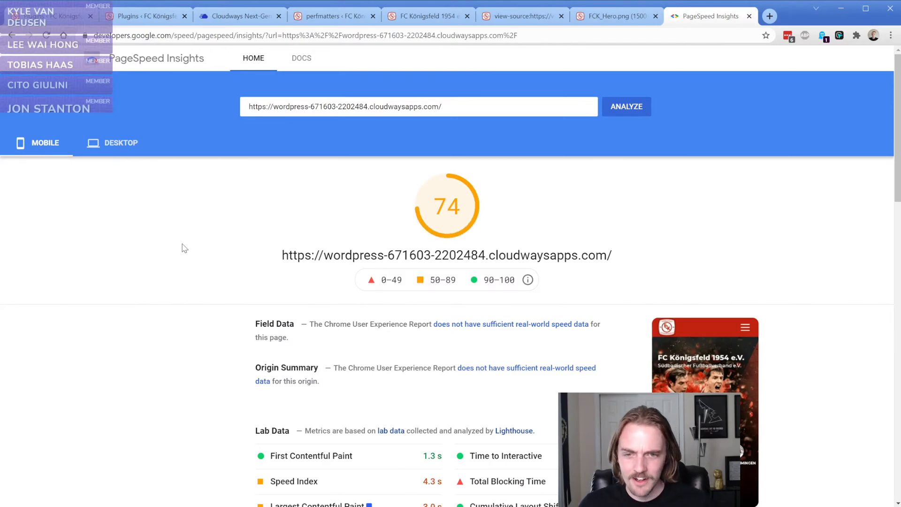
- Review the mobile lab data and the "Reduce initial server response time" opportunity, then compare the desktop and mobile scores
{"action": "scroll", "coordinate": [209, 291], "scroll_direction": "down", "scroll_amount": 10}
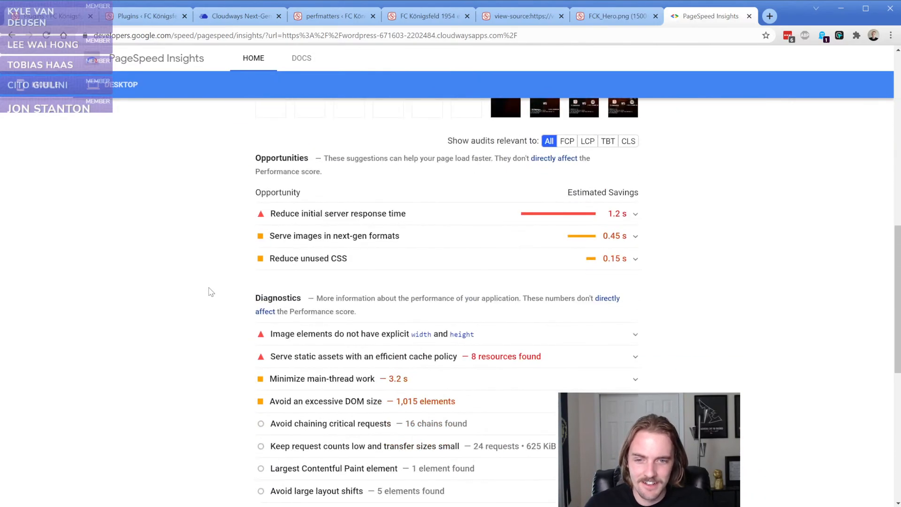
{"action": "left_click", "coordinate": [368, 214]}
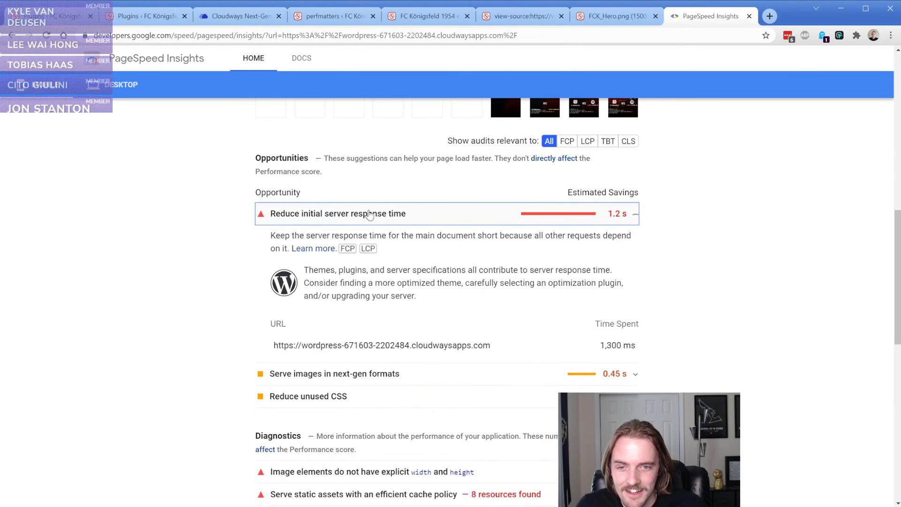
{"action": "left_click", "coordinate": [369, 215]}
{"action": "scroll", "coordinate": [250, 292], "scroll_direction": "up", "scroll_amount": 6}
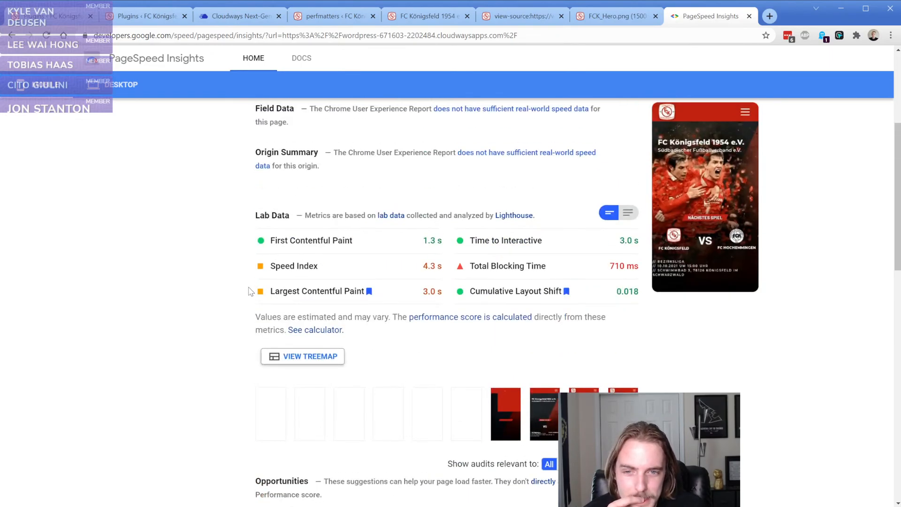
{"action": "scroll", "coordinate": [190, 298], "scroll_direction": "up", "scroll_amount": 5}
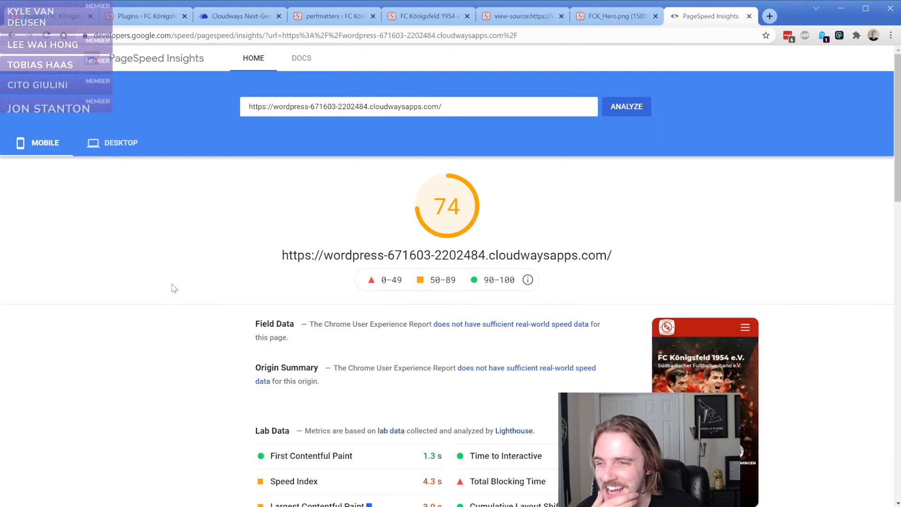
{"action": "left_click", "coordinate": [118, 153]}
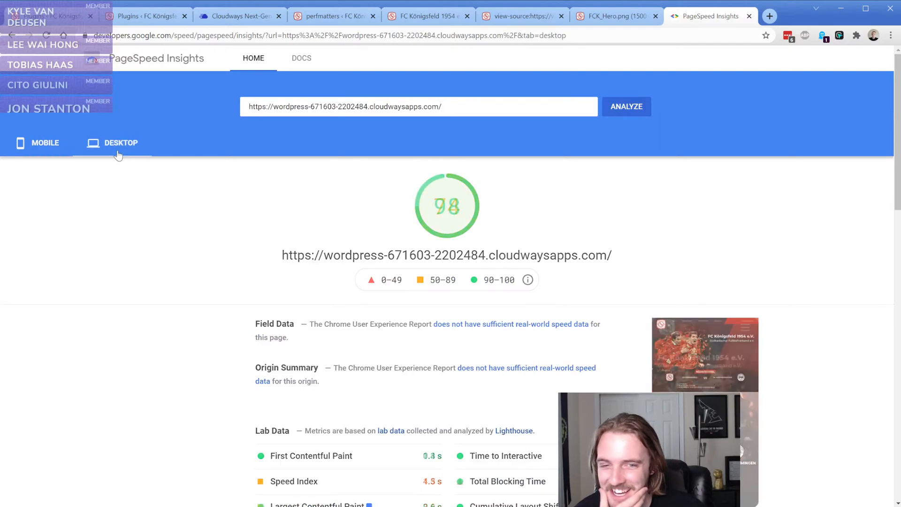
{"action": "left_click", "coordinate": [51, 150]}
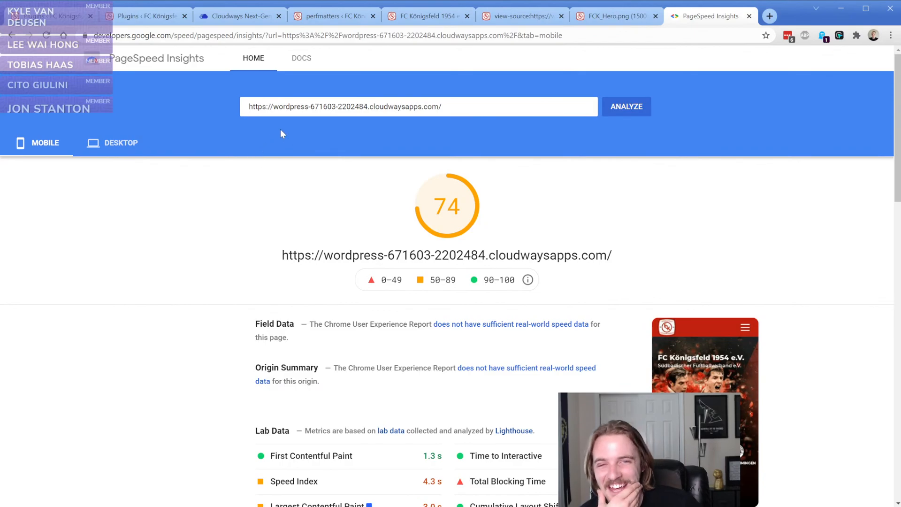
- Remove the Barlow font preload entry from Perfmatters and save the settings
{"action": "left_click", "coordinate": [334, 16]}
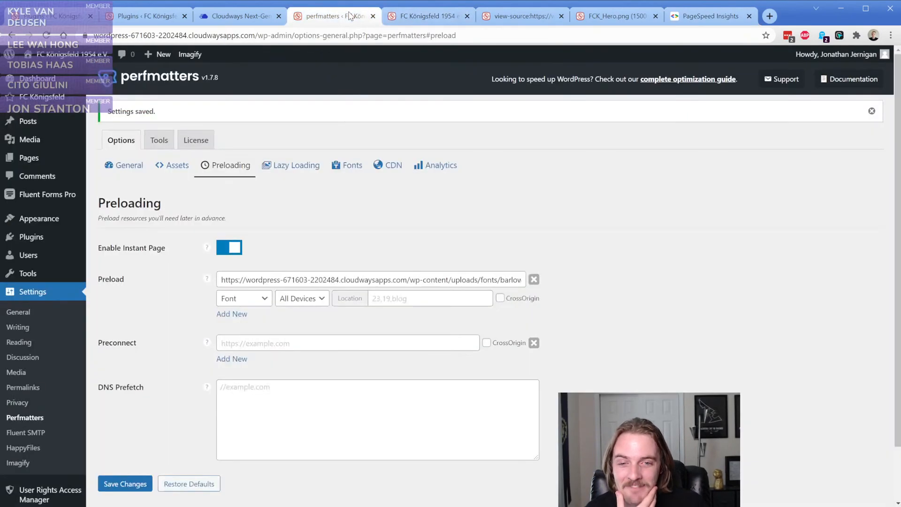
{"action": "left_click", "coordinate": [534, 280]}
{"action": "scroll", "coordinate": [164, 341], "scroll_direction": "down", "scroll_amount": 2}
{"action": "left_click", "coordinate": [119, 425]}
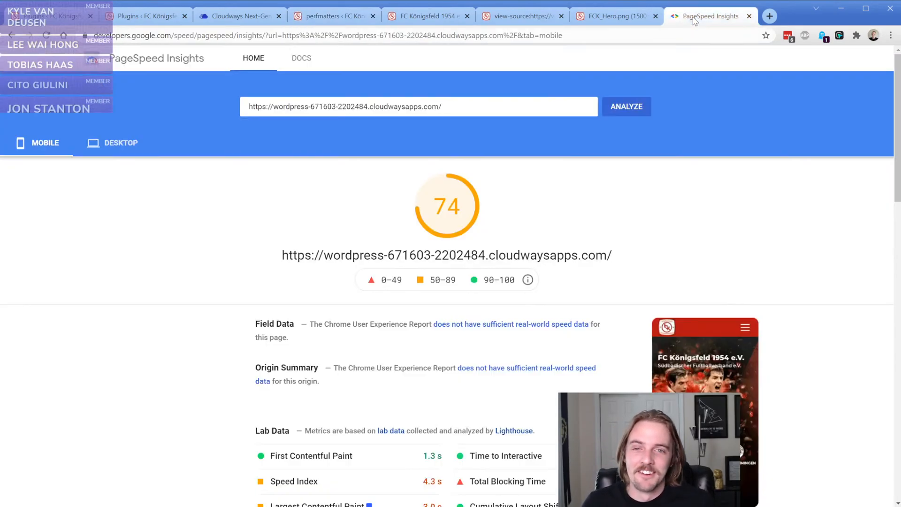
- Rerun the PageSpeed Insights analysis without the font preload and compare the desktop and mobile scores
{"action": "left_click", "coordinate": [703, 16]}
{"action": "left_click", "coordinate": [627, 108]}
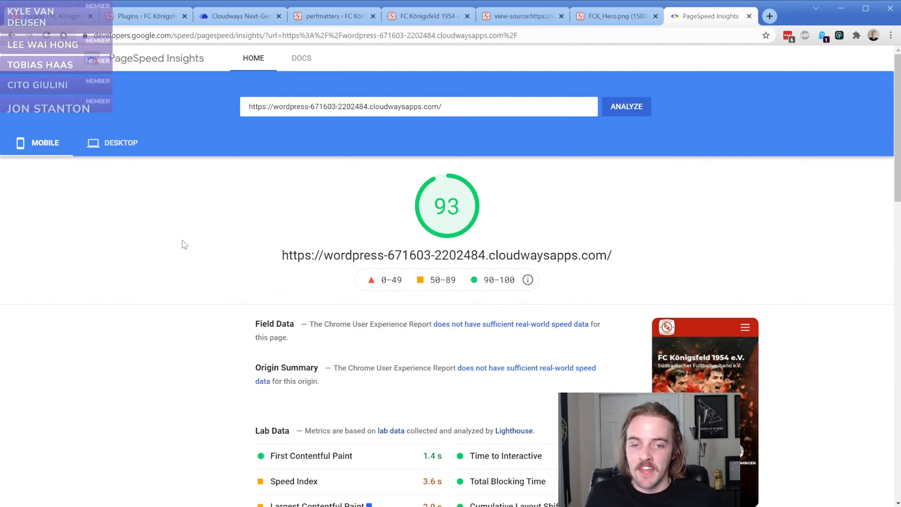
{"action": "left_click", "coordinate": [111, 143]}
{"action": "left_click", "coordinate": [36, 147]}
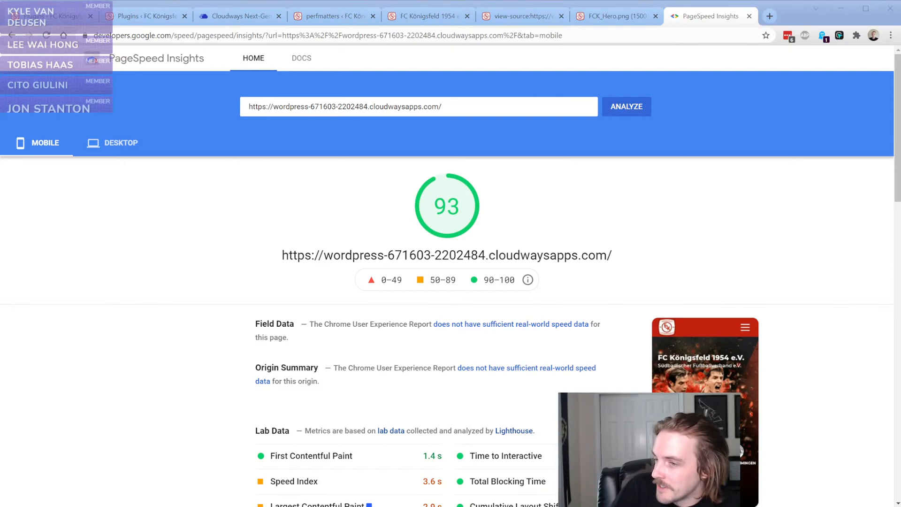
{"action": "left_click", "coordinate": [231, 207]}
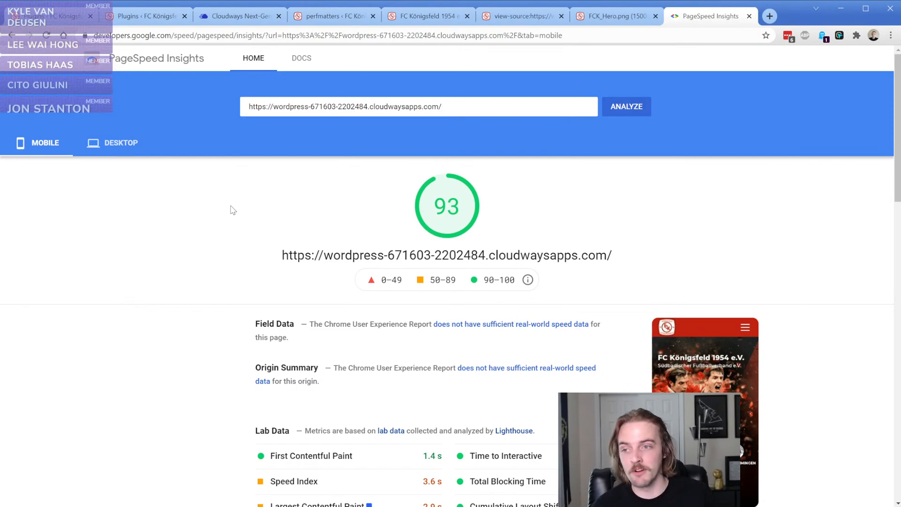